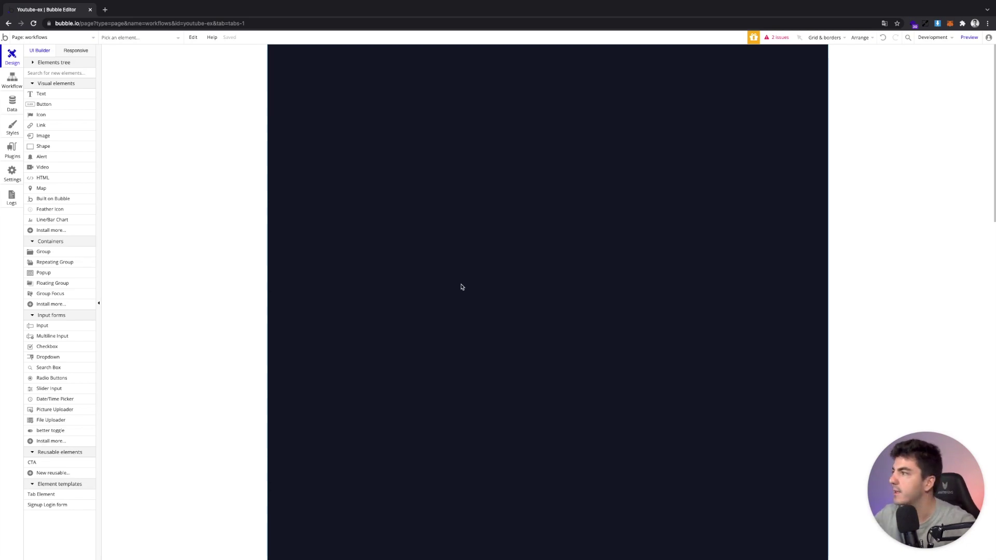
Create a new data type named 'tasks' in the Data tab
left_click(13, 103)
left_click(122, 166)
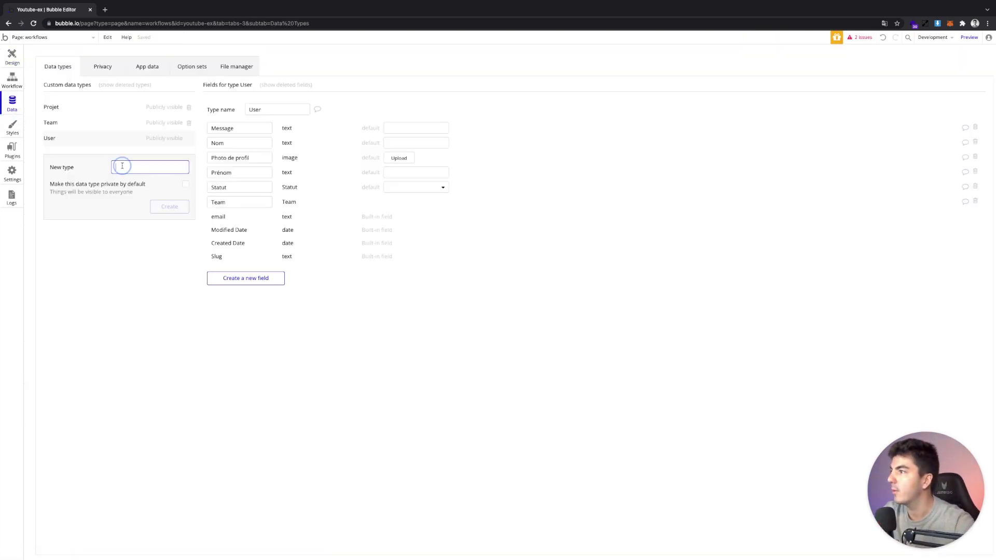
type("t")
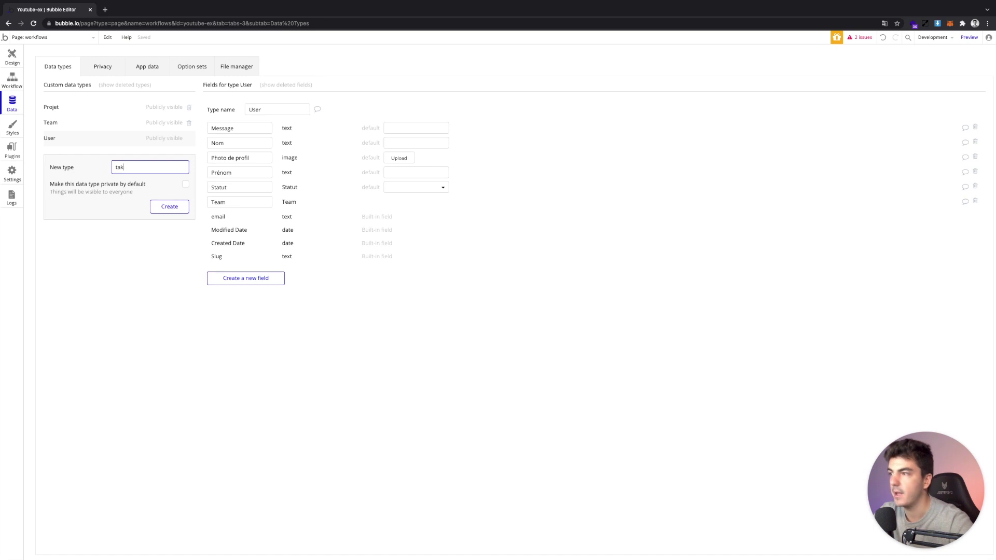
type("ask")
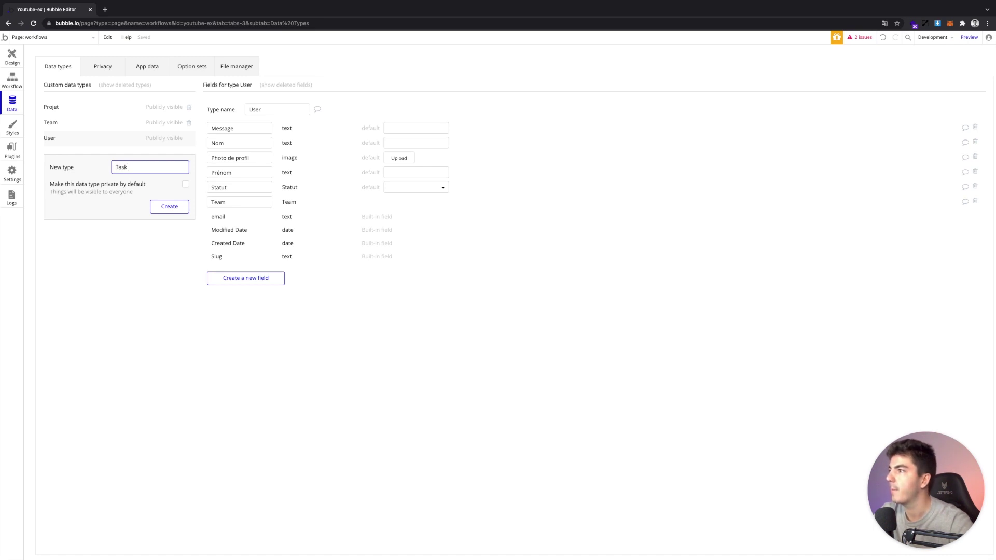
type("s")
key("Return")
Add two text fields, Title and Content, to the Tasks type
left_click(234, 189)
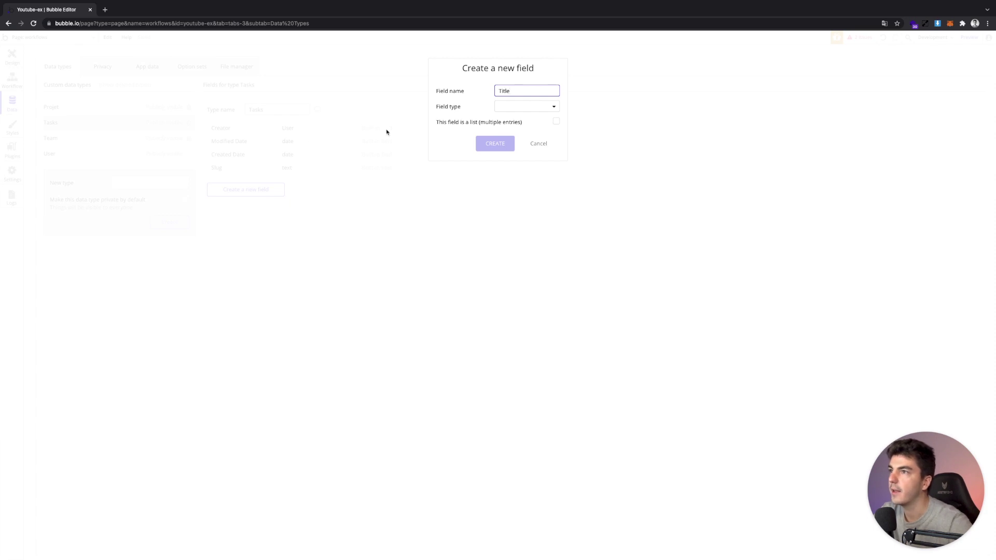
left_click(511, 106)
left_click(511, 115)
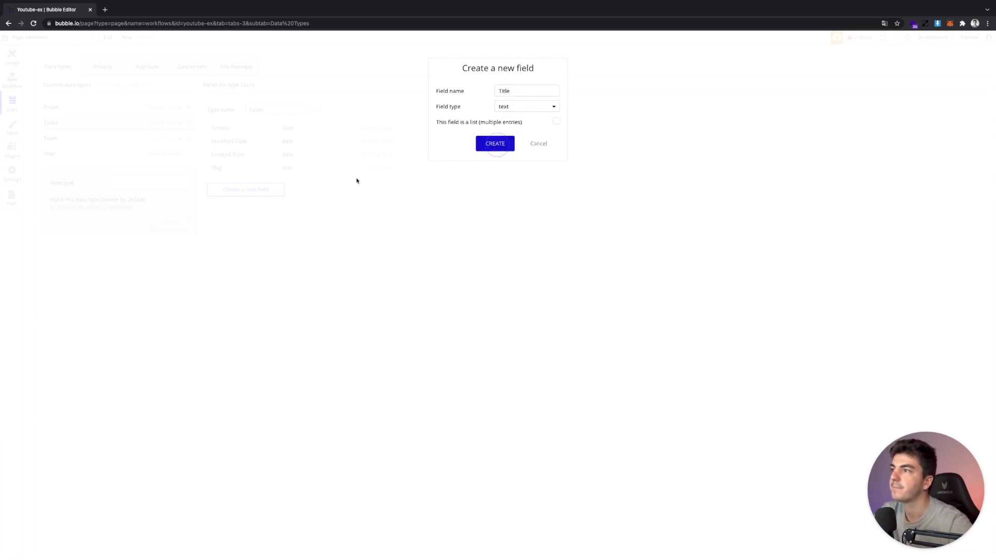
left_click(271, 202)
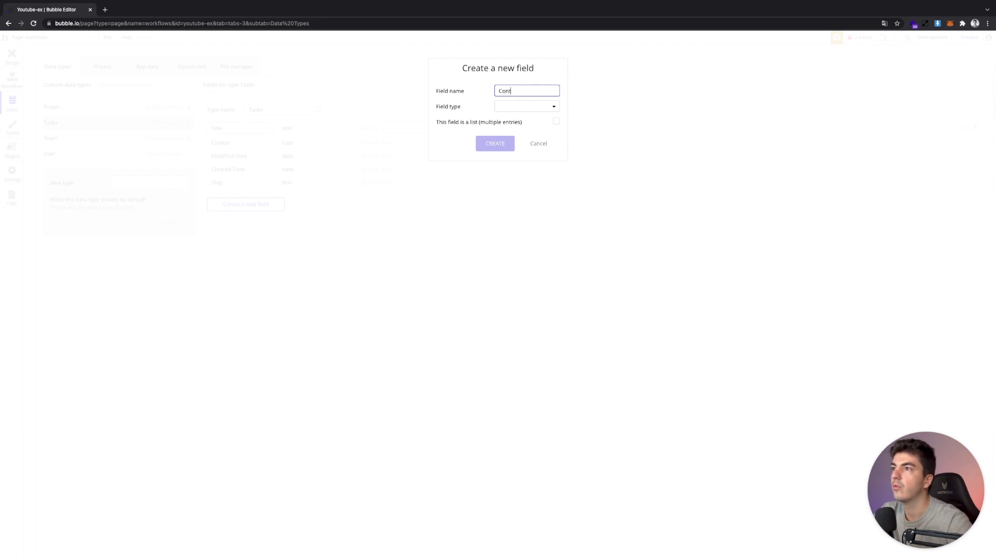
left_click(502, 105)
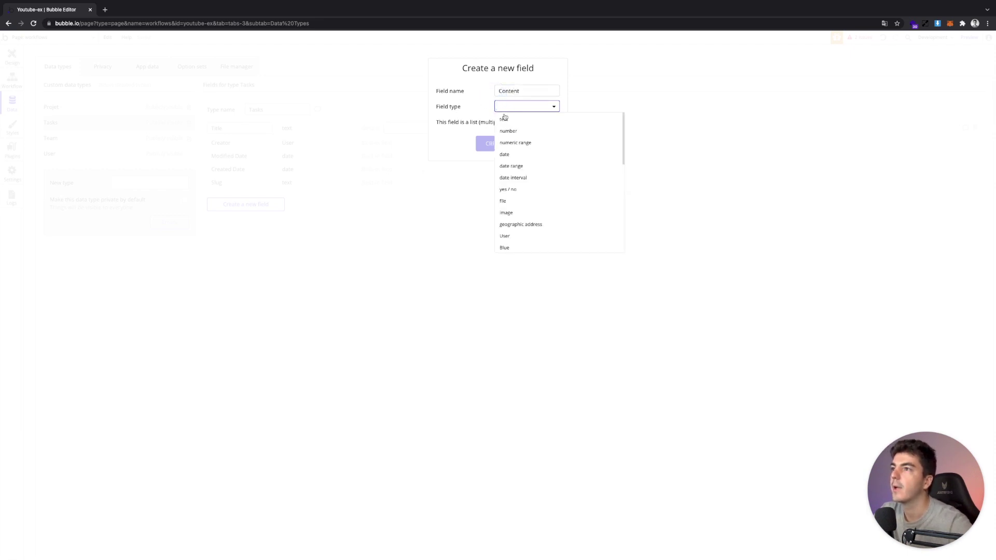
left_click(504, 115)
left_click(510, 144)
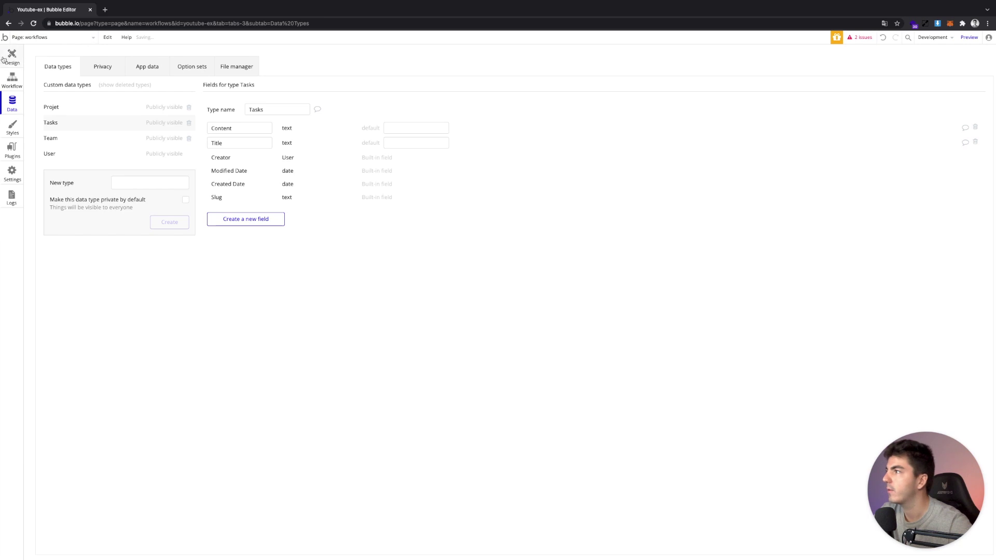
Place an 'Ajouter une nouvelle tache' text element styled F - Text - 24 - Bold - Light
left_click(9, 58)
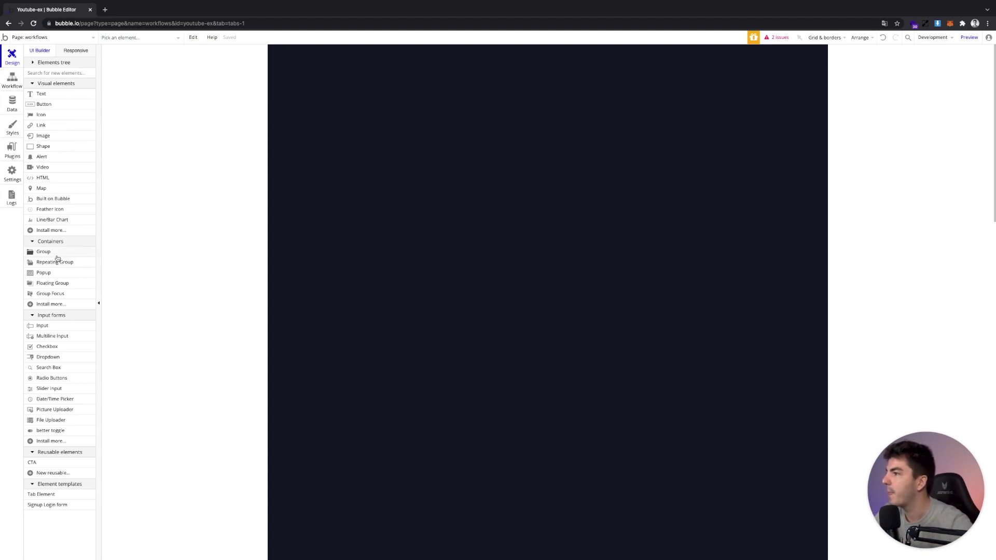
left_click(58, 96)
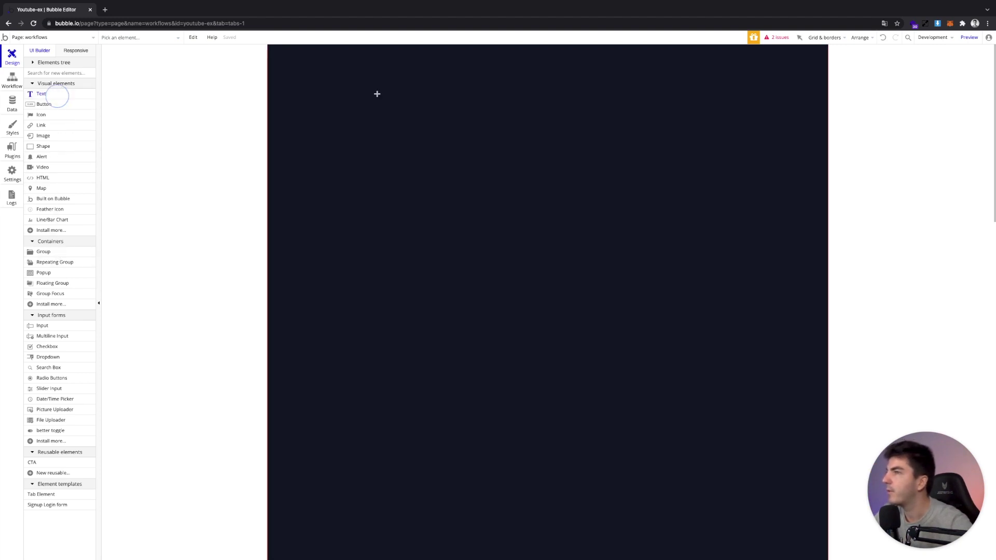
left_click(436, 77)
type("Ajouter une nouvelle tache")
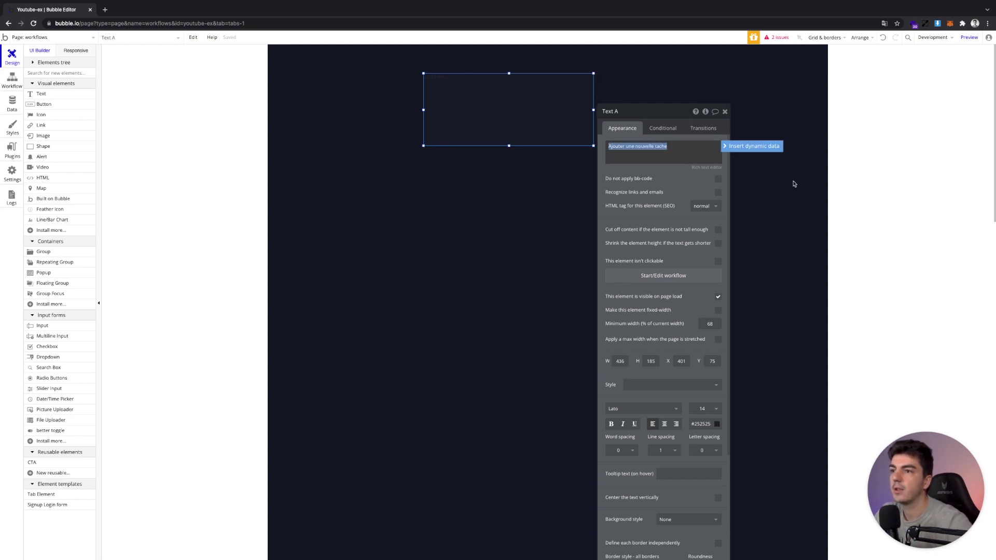
left_click(666, 383)
type("24")
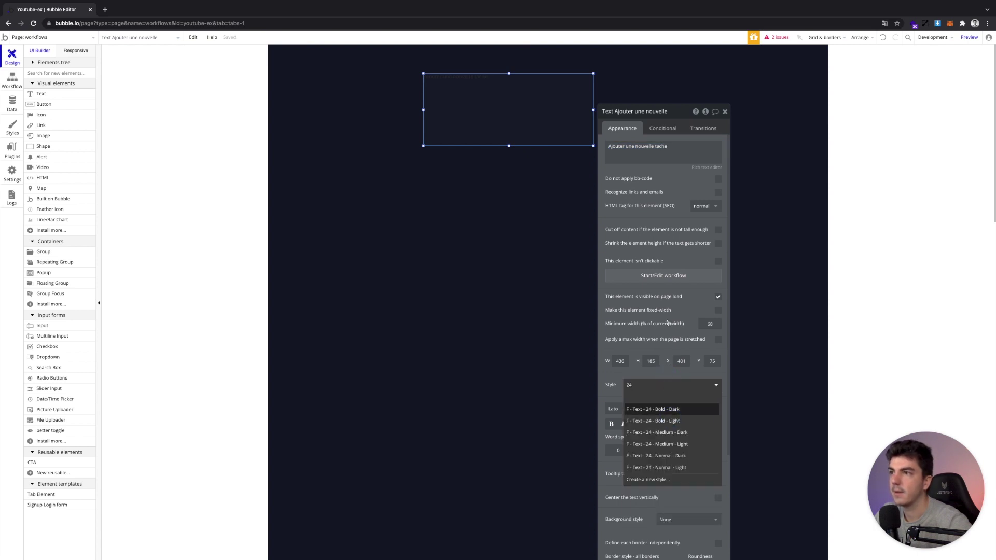
left_click(652, 420)
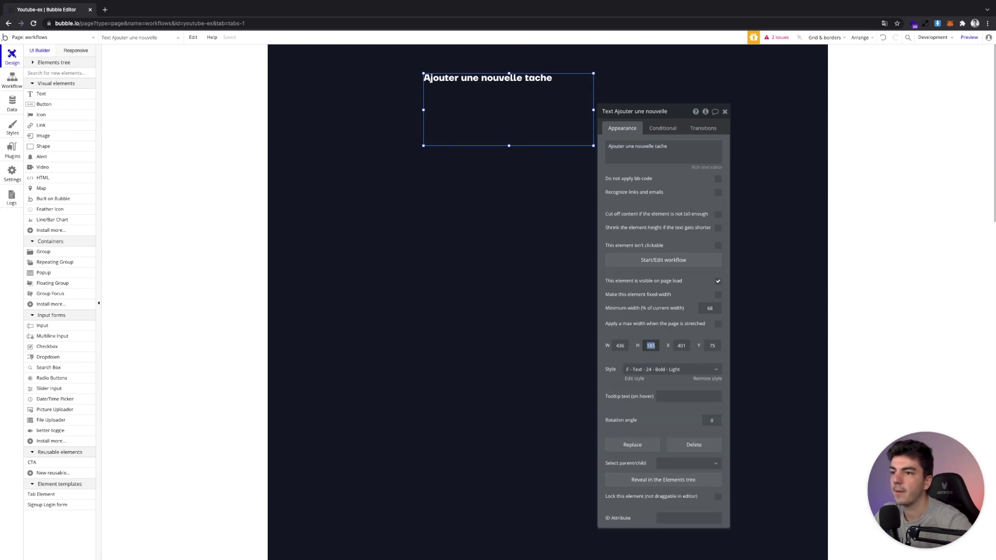
Move the heading to the top of the page and narrow its box to fit
left_click_drag(488, 81, 527, 70)
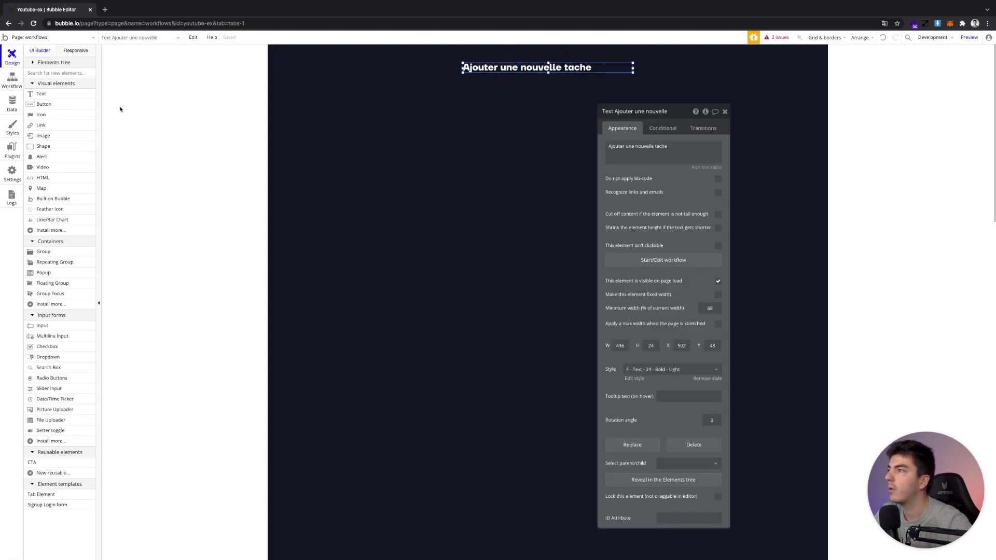
left_click_drag(633, 68, 591, 68)
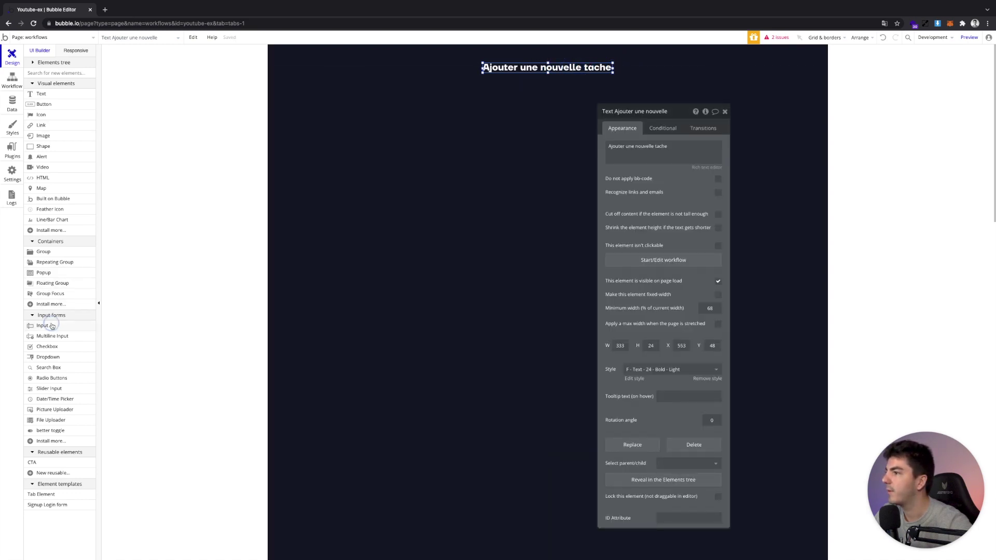
left_click(52, 326)
Draw an input below the heading, trim its sides and apply the Input Youtube style
left_click_drag(468, 80, 617, 102)
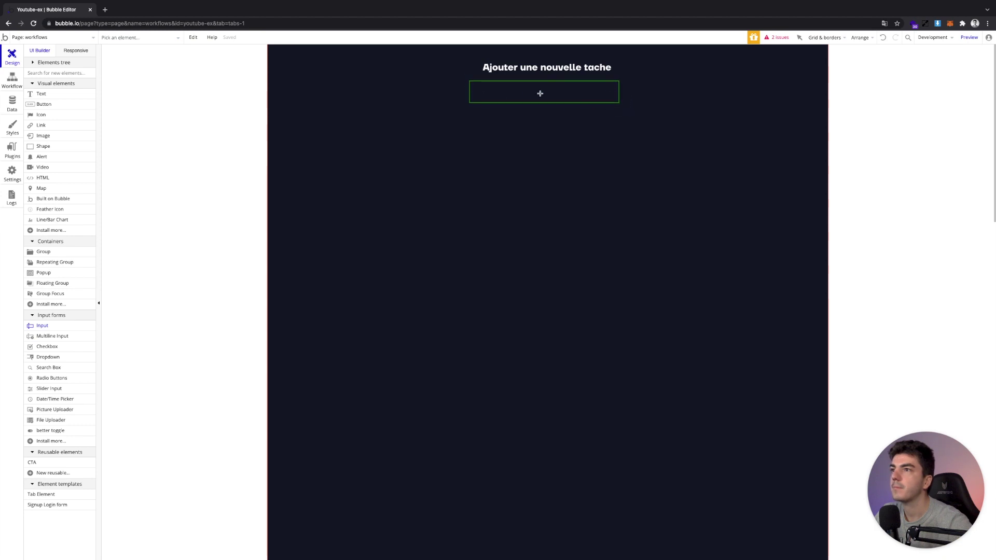
left_click_drag(469, 91, 482, 91)
left_click_drag(619, 92, 612, 92)
left_click(661, 372)
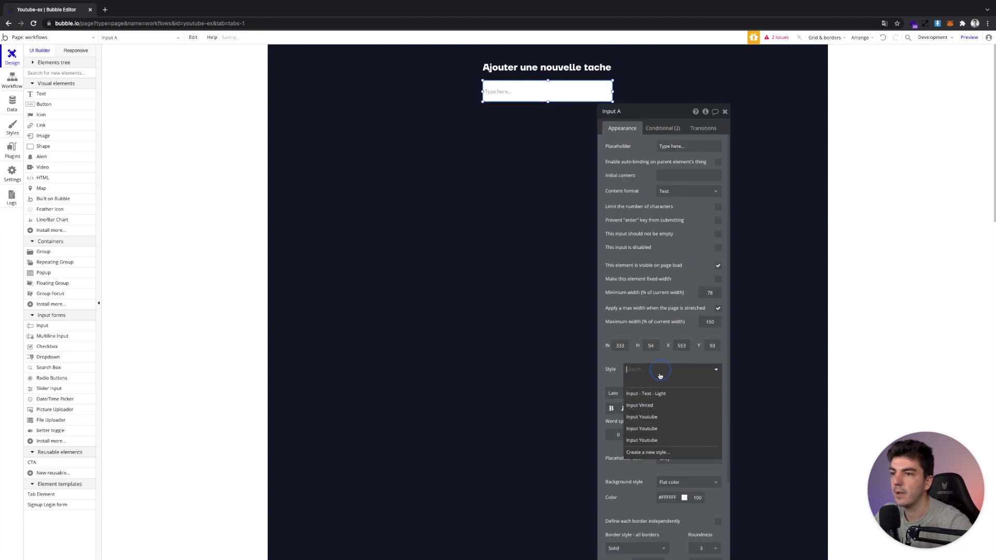
left_click(654, 417)
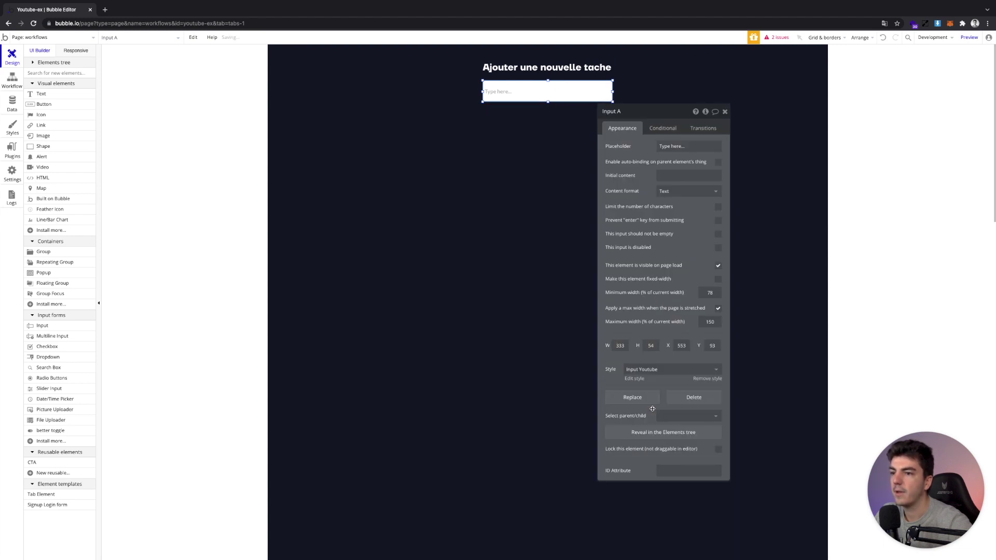
Give the input placeholder 'Titre' and height 45, and move it slightly lower
left_click(674, 146)
type("Tit")
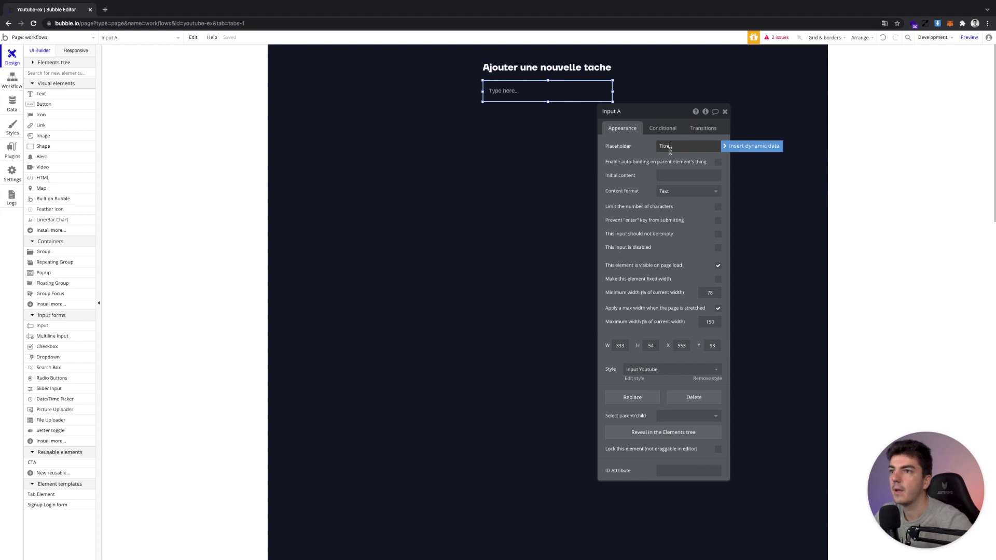
type("re")
left_click(651, 346)
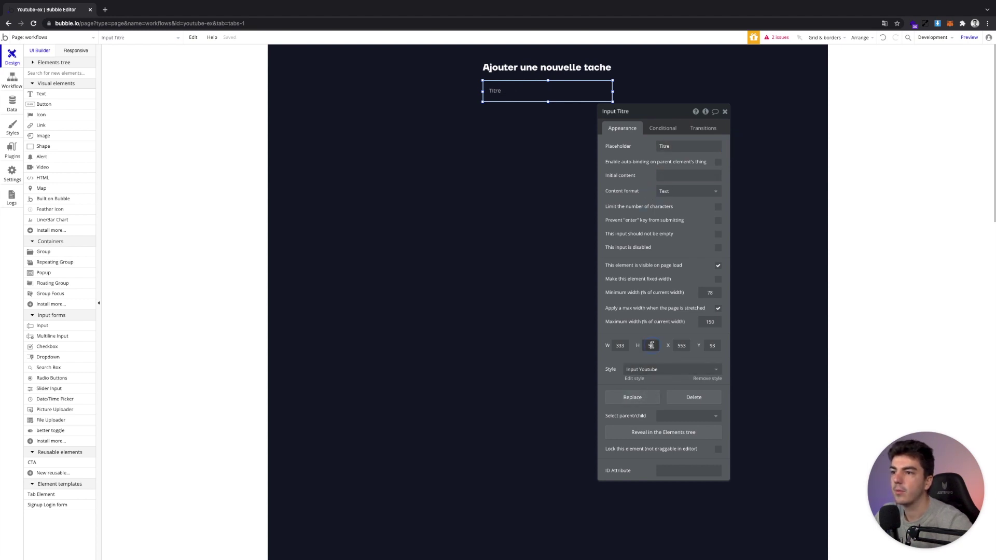
type("45")
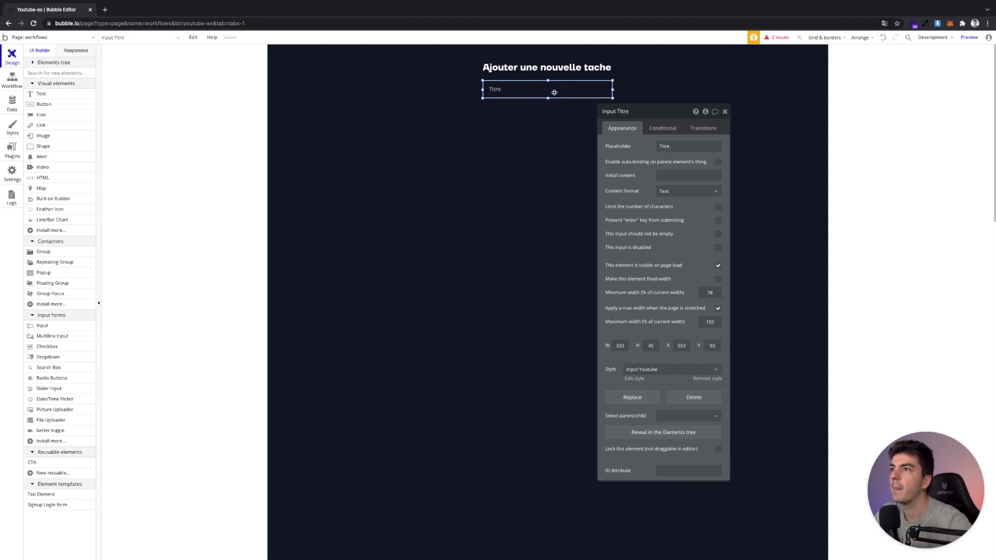
mouse_move(554, 92)
left_mouse_down()
mouse_move(544, 98)
mouse_move(554, 94)
mouse_move(554, 106)
left_mouse_up()
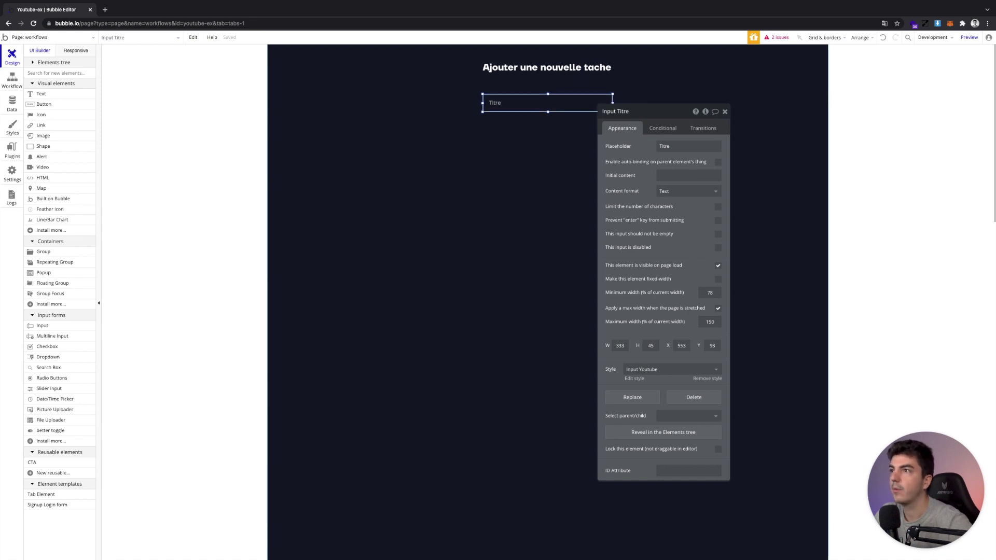
Copy the heading above the input and retype it as 'Titre de la tache'
left_click(513, 87)
left_click_drag(508, 75, 505, 87)
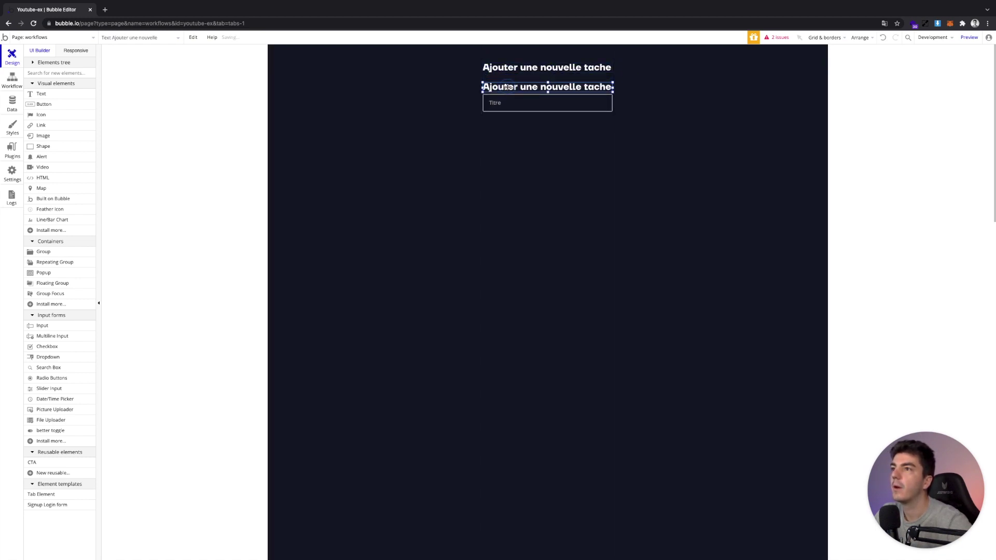
double_click(507, 87)
key("BackSpace")
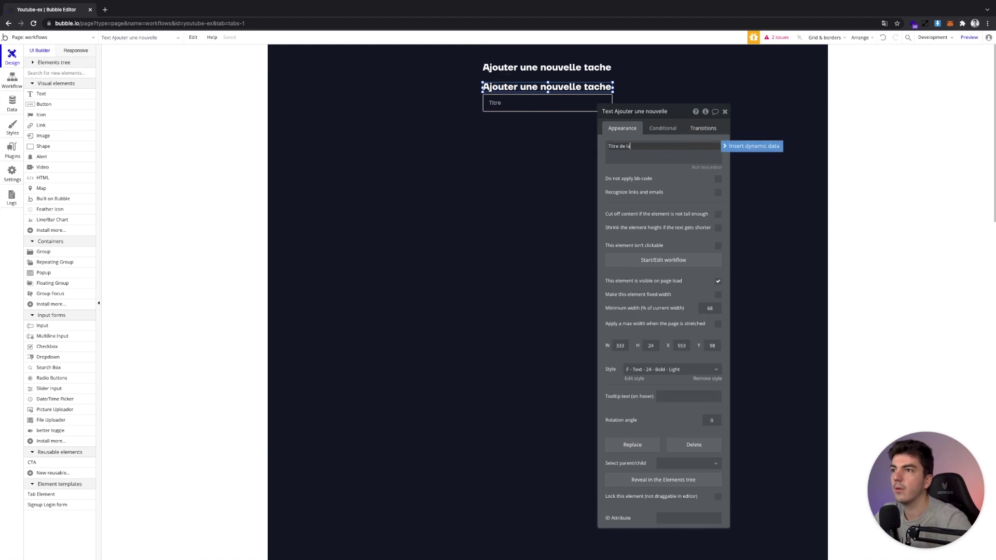
key("ctrl+a")
type("T")
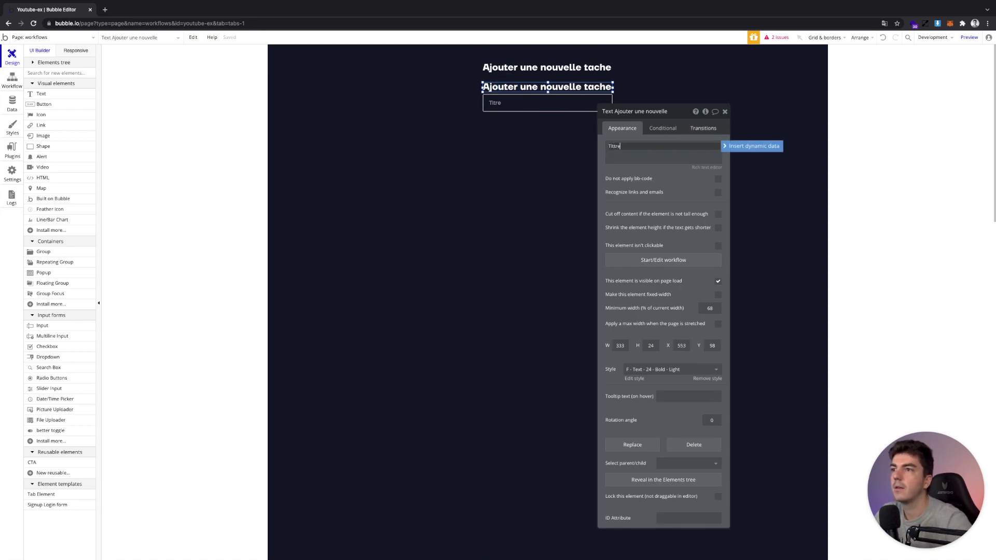
type("itre de la tache")
Style the label A - Text - 12 - Medium - Light with height 12, nudged down
left_click(660, 370)
type("12")
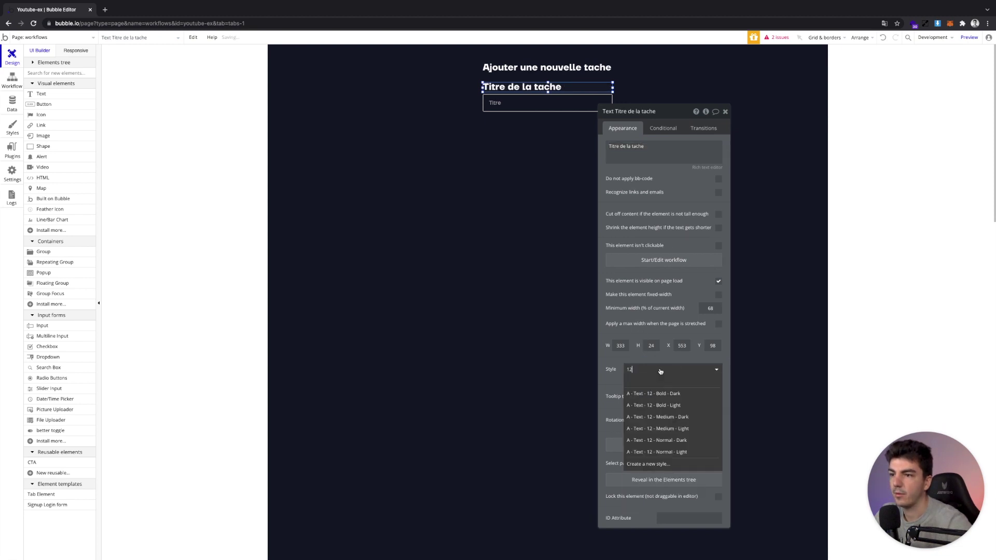
left_click(684, 428)
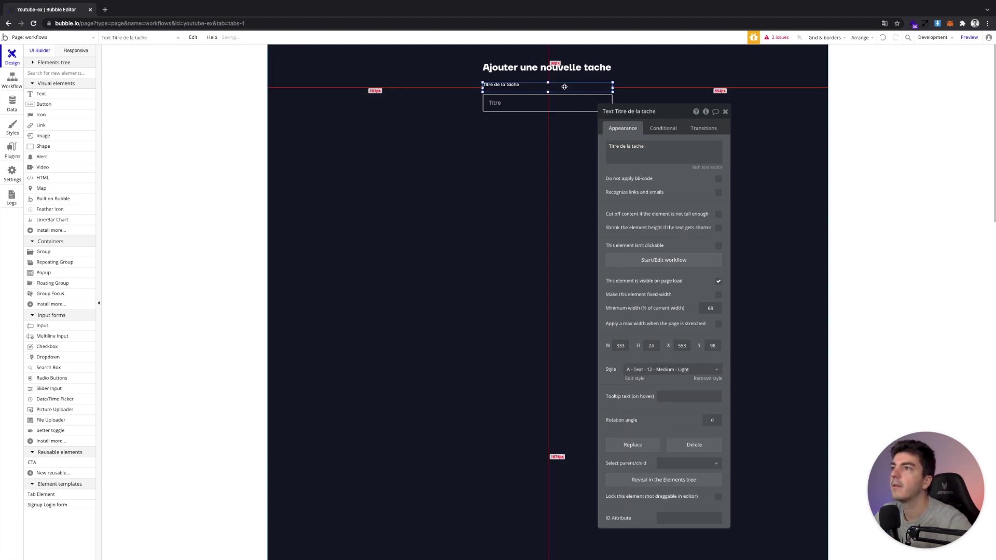
double_click(654, 345)
type("12")
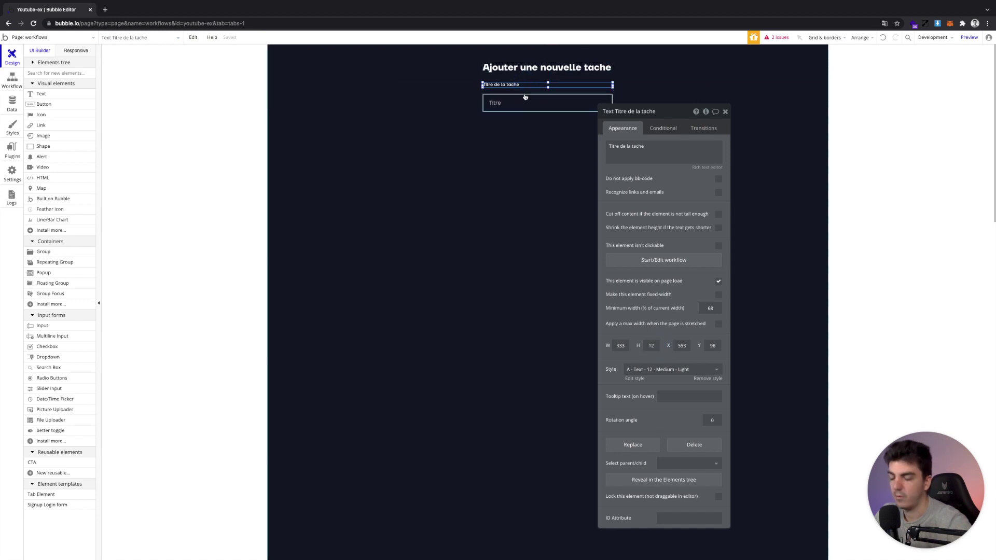
key("Down")
key("Down")
key("Down")
key("Down")
key("Down")
key("Down")
key("Down")
key("Down")
key("Down")
key("Down")
key("Down")
key("Down")
key("Down")
key("Down")
key("Down")
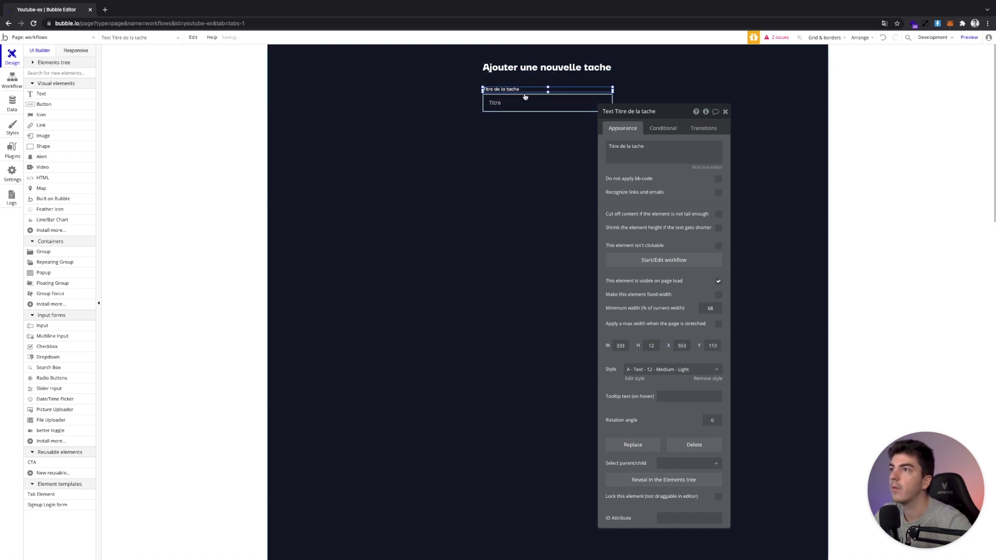
Select the 'Titre de la tache' label and Titre input together
left_click(502, 140)
left_click(513, 92)
left_click(512, 100, "shift")
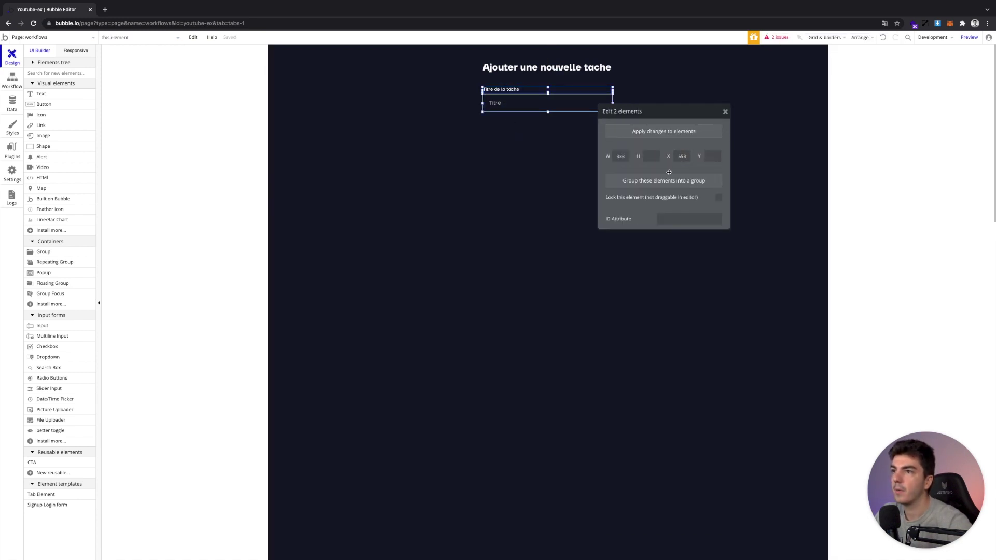
Group the title label and input and name the group 'Title Task'
left_click(667, 180)
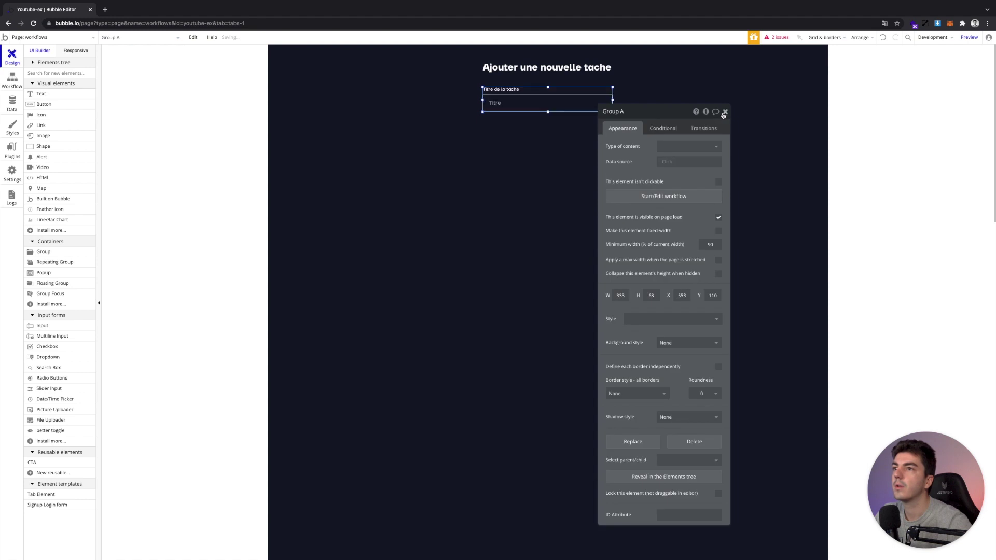
left_click(648, 111)
type("Title")
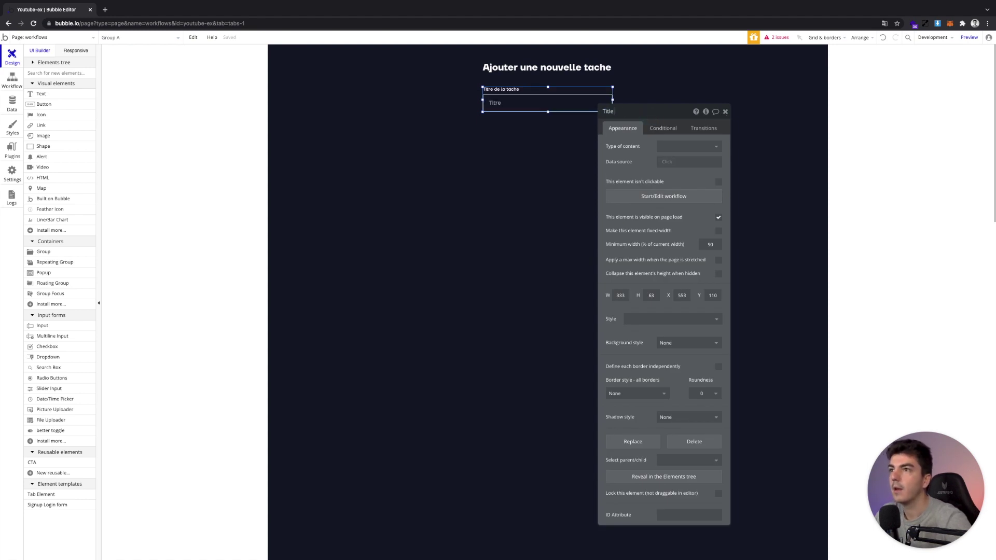
type(" Task")
key("Return")
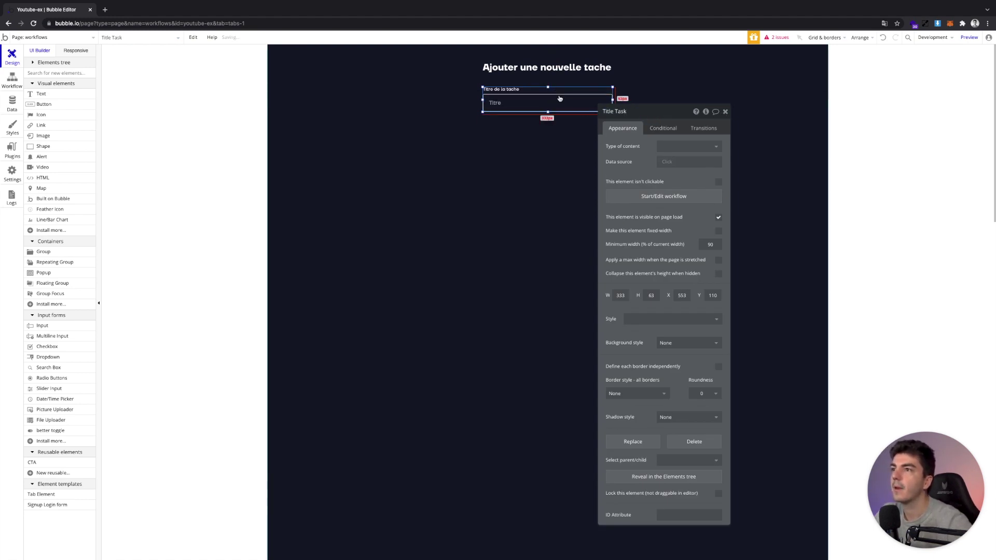
key("super+d")
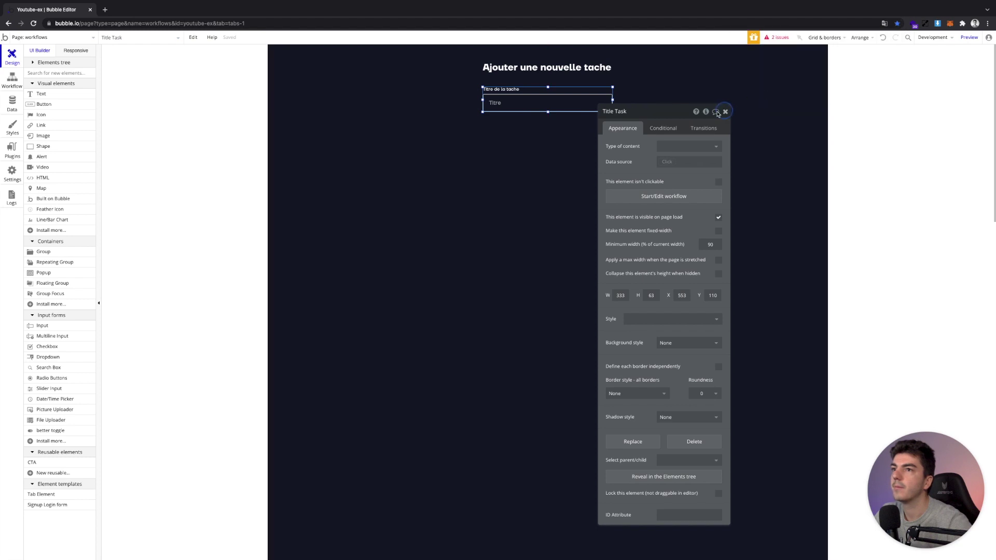
left_click(725, 111)
Duplicate the Title Task group and nudge the copy below the original
key("super+d")
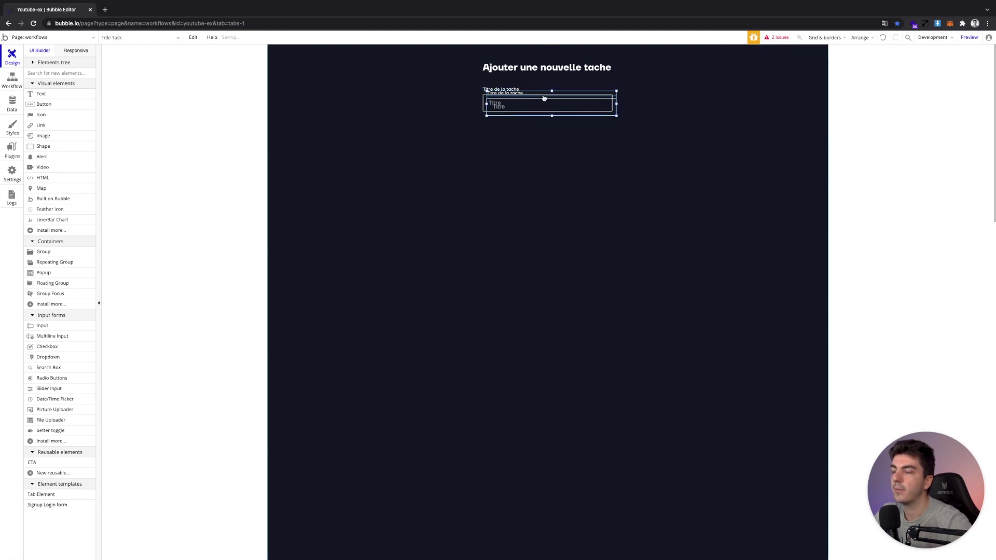
key("Left")
key("Left")
key("Left")
key("Down")
key("Down")
key("Down")
key("Down")
key("Down")
key("Down")
key("Down")
key("Down")
key("Down")
key("Down")
key("Down")
key("Down")
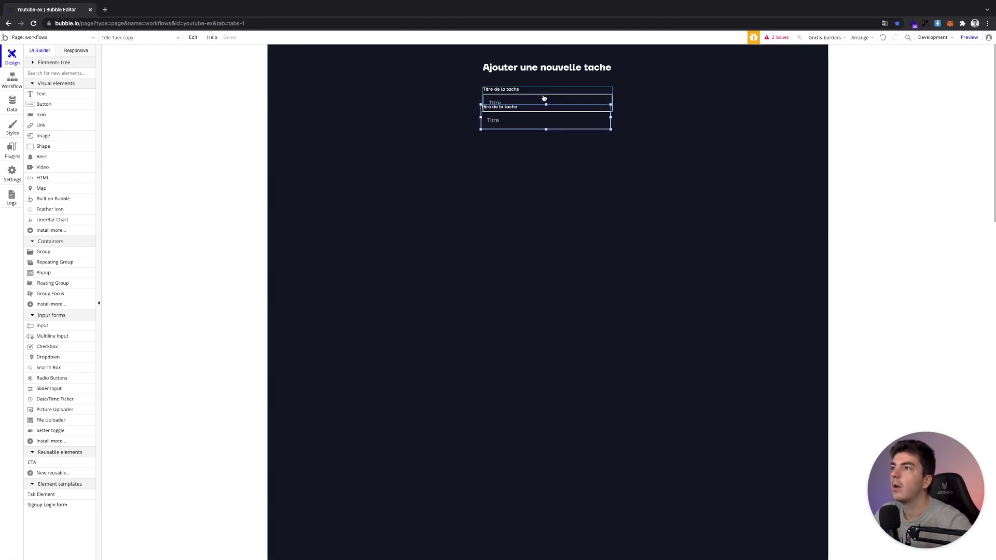
key("Right")
key("Right")
key("Right")
key("Left")
key("Left")
key("Left")
key("Left")
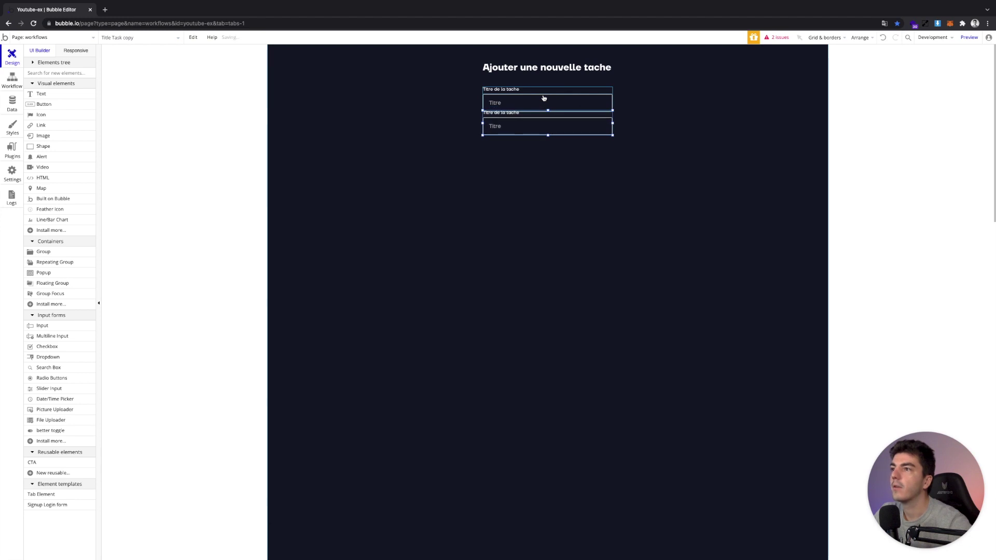
key("Down")
key("Down")
key("Down")
key("Down")
key("Down")
key("Down")
key("Down")
key("Down")
key("Down")
key("Down")
key("Down")
key("Down")
key("Down")
key("Down")
key("Down")
key("Down")
Make the copied group taller and relabel it 'Contenu de la tache'
left_click(506, 129)
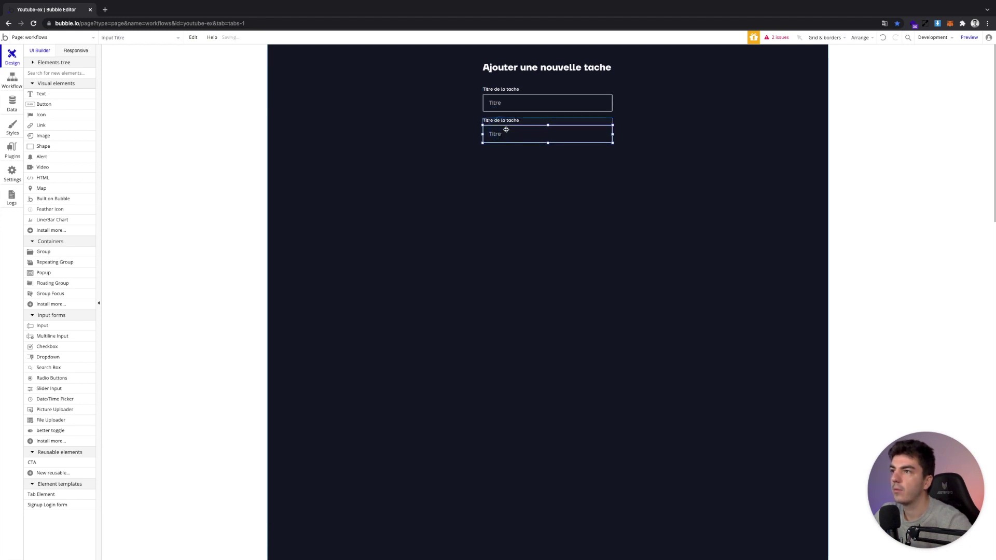
left_click(524, 132)
left_click_drag(548, 143, 544, 207)
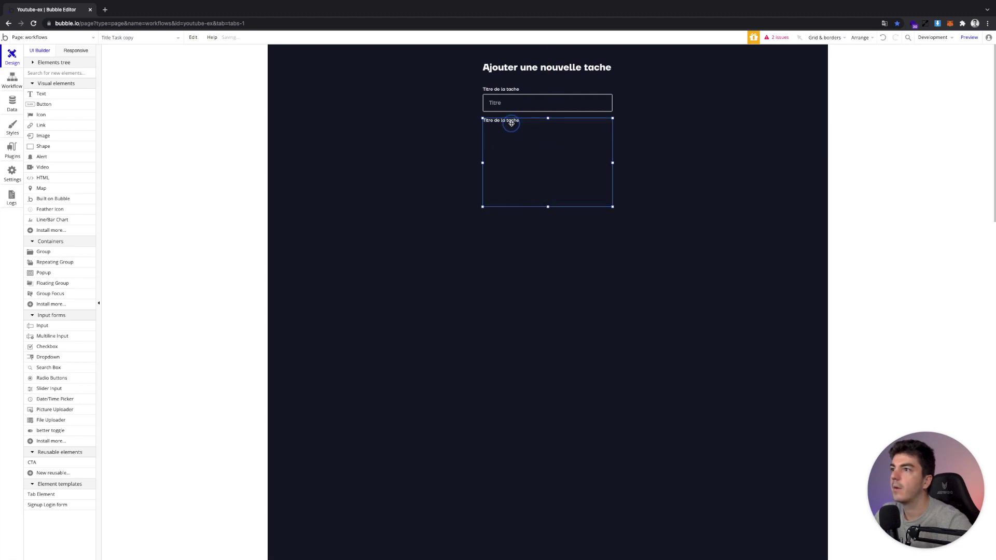
double_click(511, 123)
triple_click(644, 145)
type("Contenu de la tache")
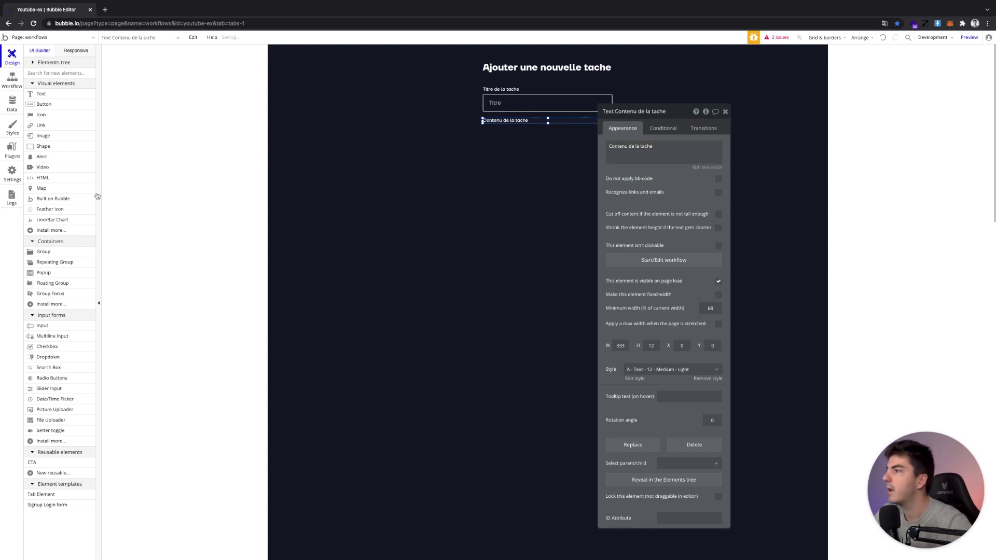
Draw a multiline input spanning the Contenu group's full width
left_click(52, 336)
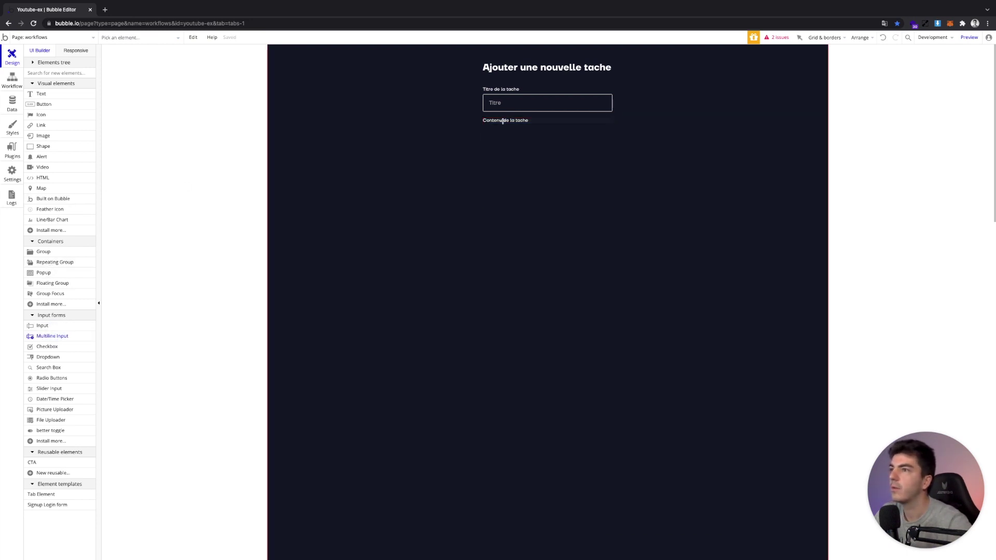
left_click_drag(487, 131, 607, 181)
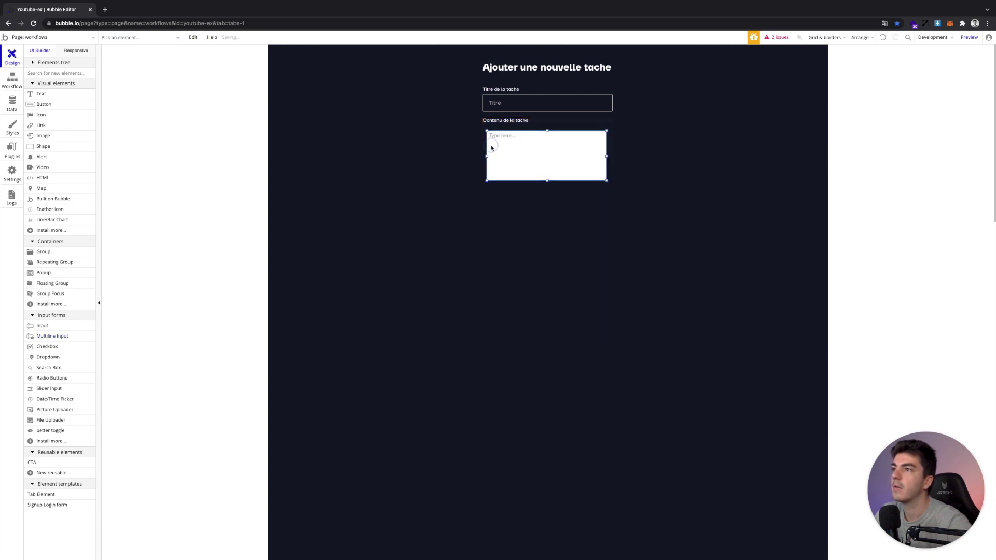
left_click_drag(468, 156, 483, 156)
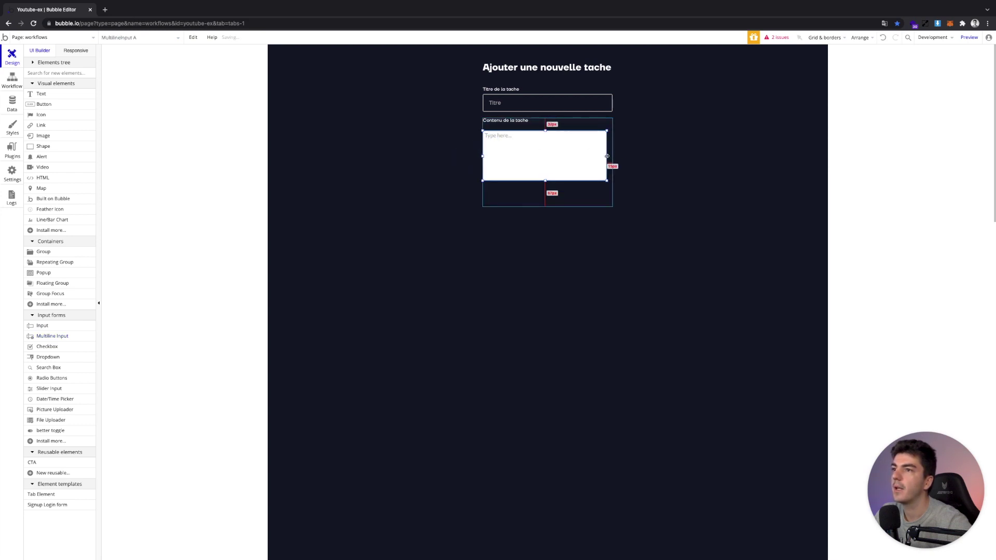
left_click_drag(606, 156, 610, 156)
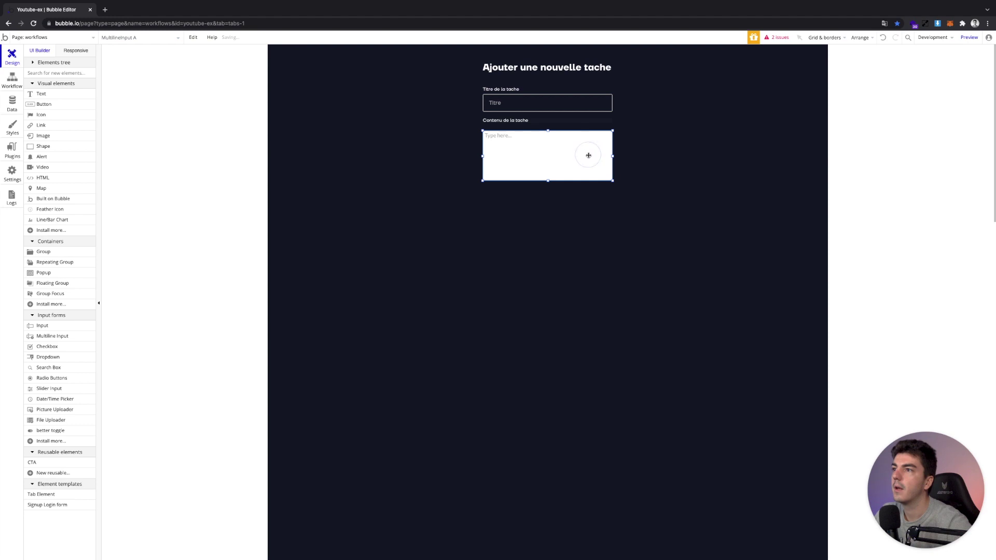
double_click(586, 154)
left_click(654, 379)
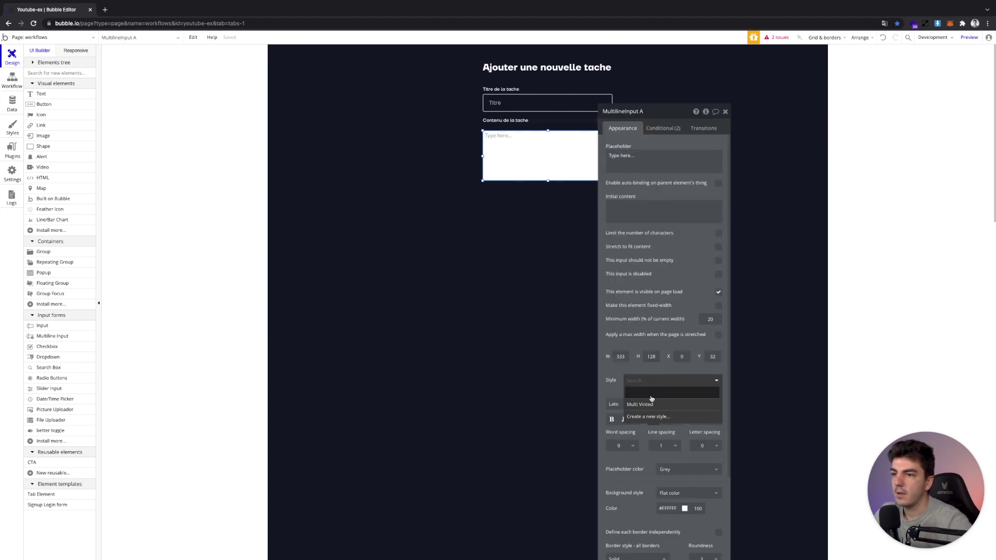
left_click(616, 374)
scroll(617, 373, "down", 3)
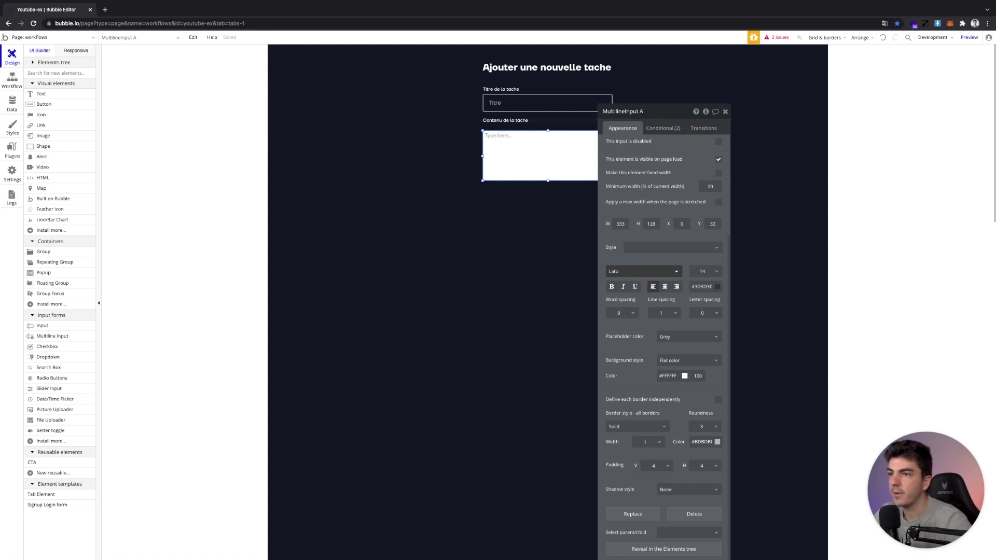
Give the multiline input TT Firs Neue - Medium font, no background, white border and text
left_click(623, 272)
type("tt fir")
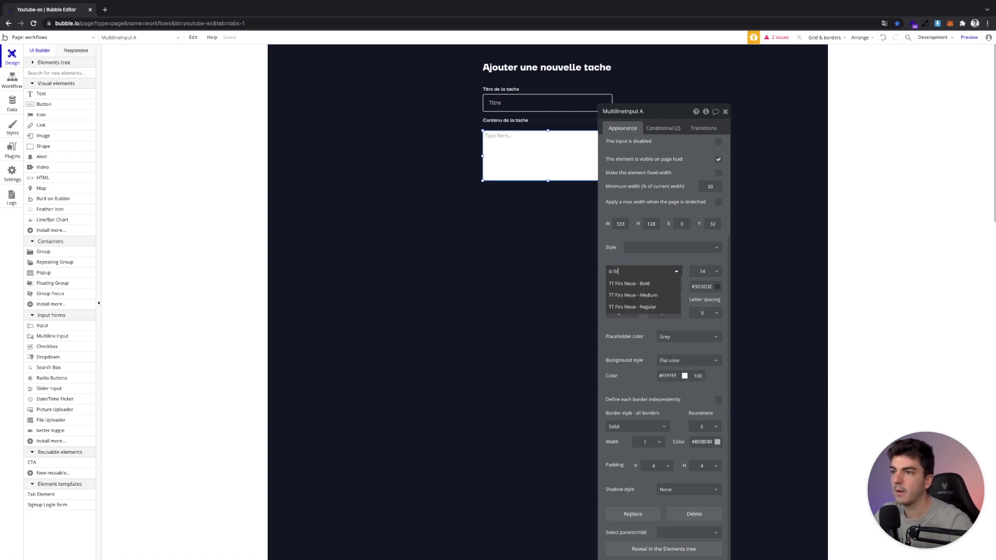
left_click(658, 295)
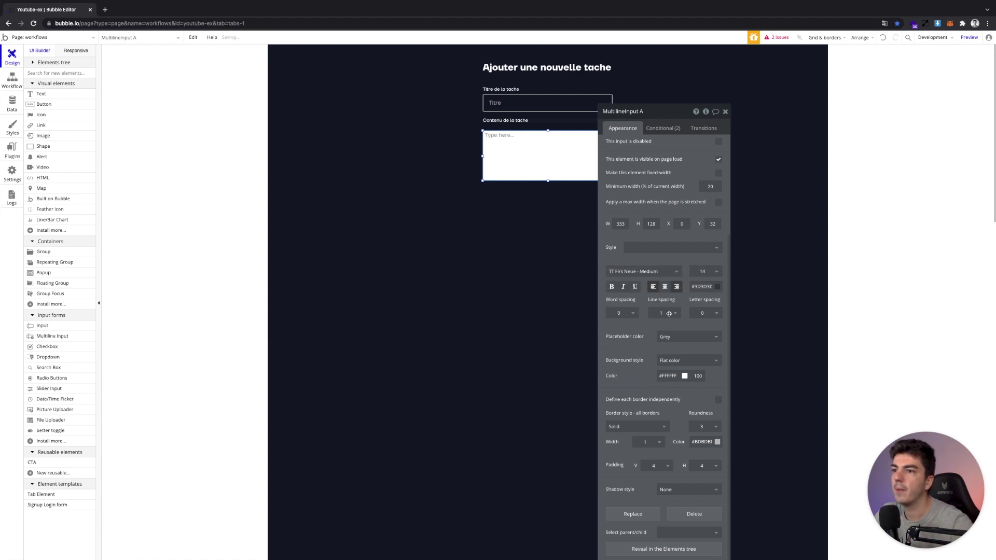
left_click(679, 360)
left_click(674, 371)
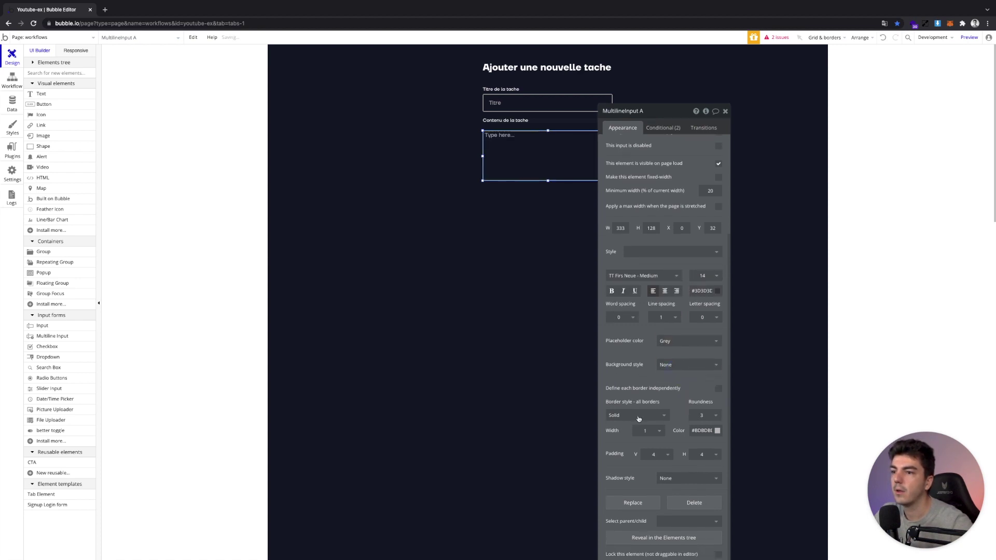
left_click(693, 426)
left_click(691, 437)
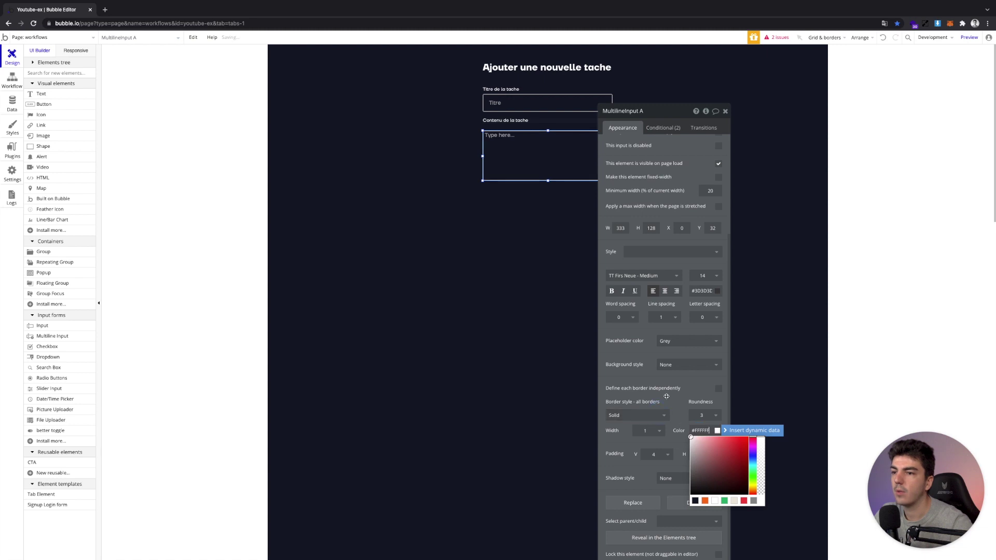
left_click(703, 290)
left_click(714, 361)
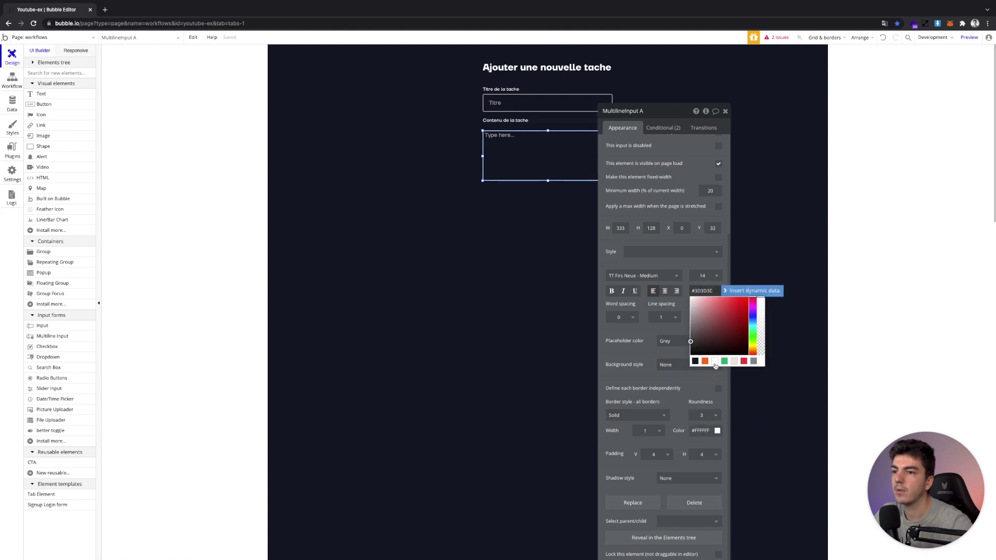
left_click(636, 345)
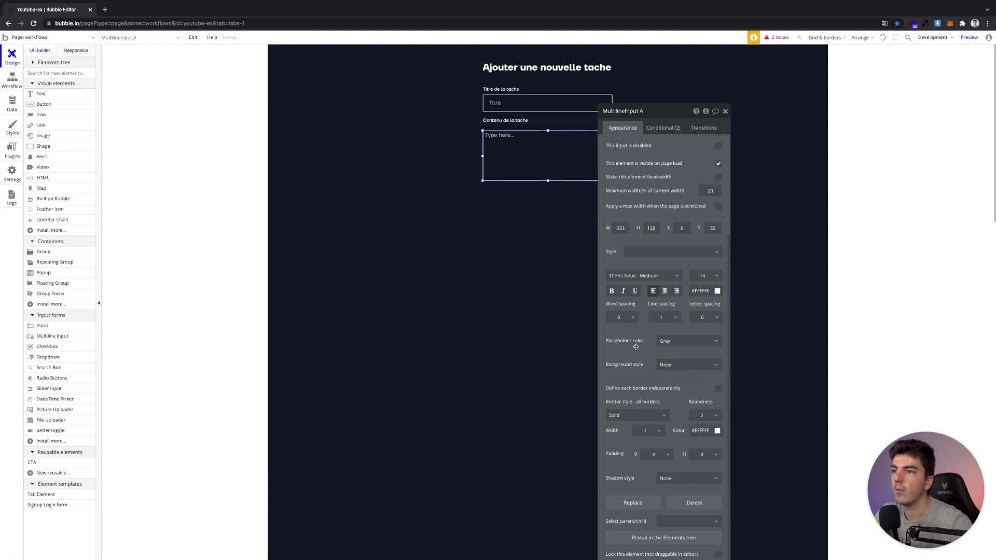
Set the multiline input's placeholder to 'Contenu'
scroll(648, 168, "up", 3)
triple_click(648, 168)
type("Contenu")
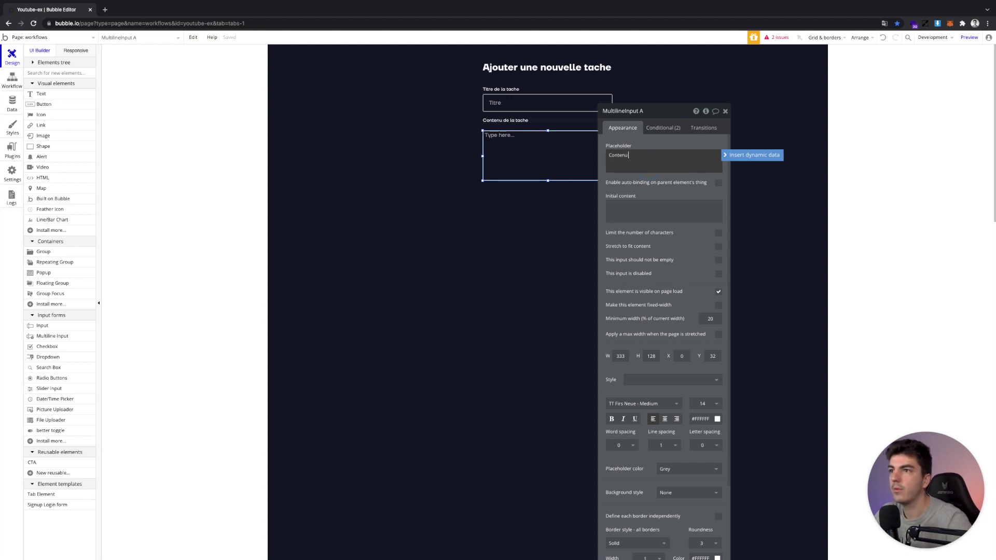
type(" de la tache")
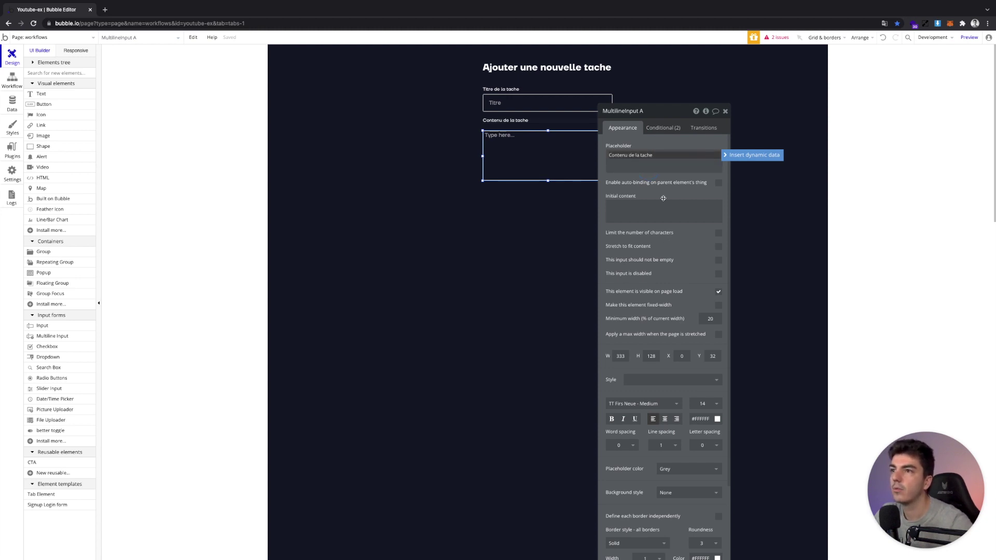
key("BackSpace")
key("BackSpace")
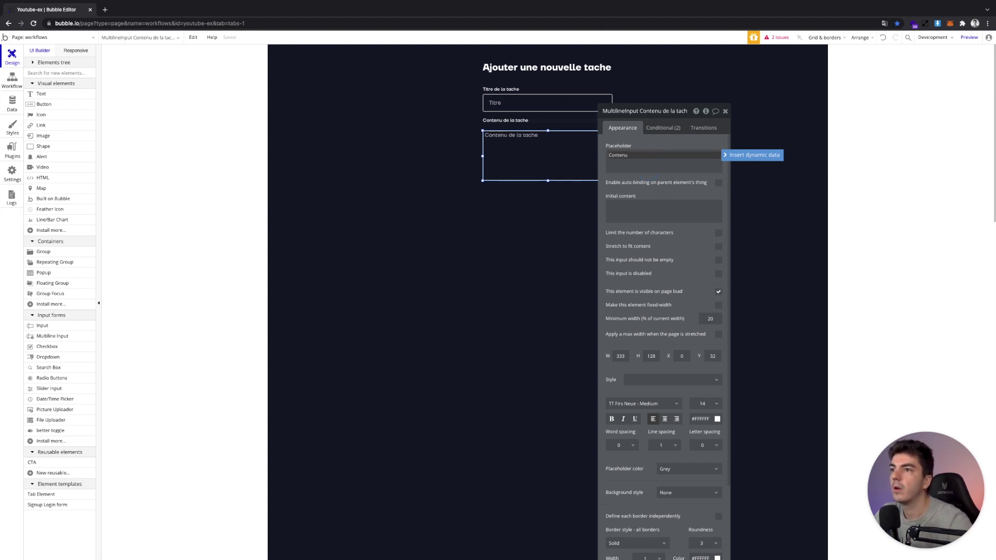
key("BackSpace")
key("BackSpace")
key("BackSpace")
key("BackSpace")
key("BackSpace")
key("BackSpace")
key("BackSpace")
type("Text expl")
key("super+a")
type("E")
left_click(668, 252)
Set the Contenu input height to 75 and enable stretch to fit content
scroll(653, 229, "down", 3)
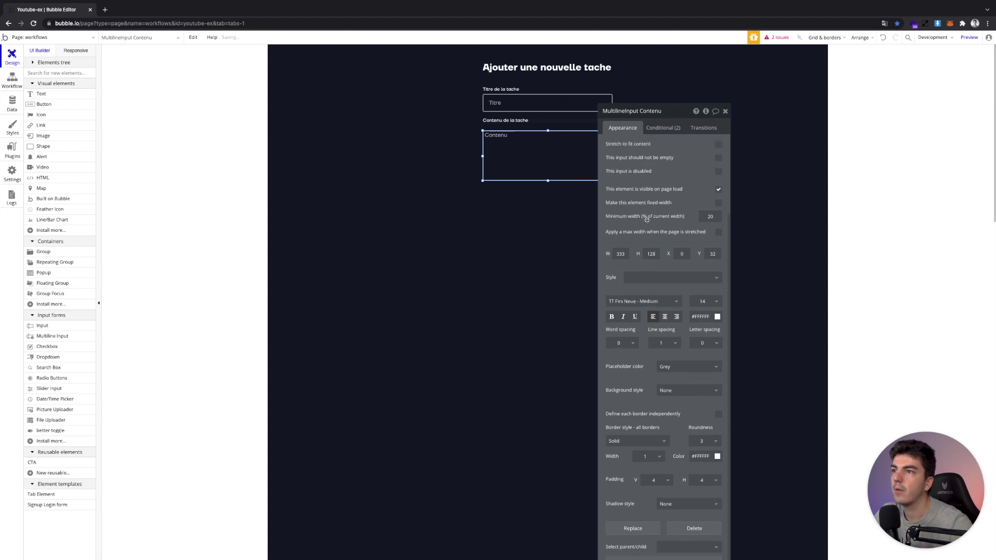
double_click(653, 253)
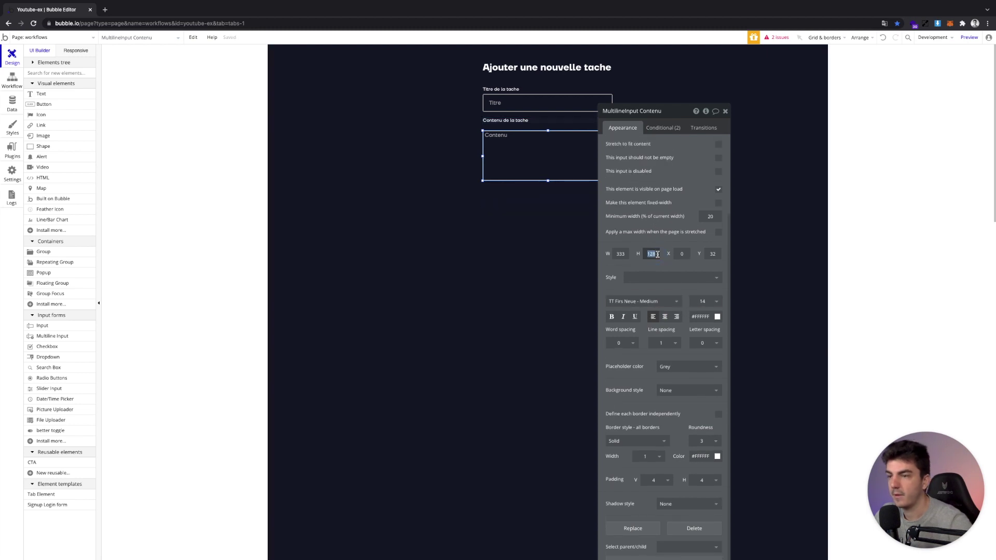
type("75")
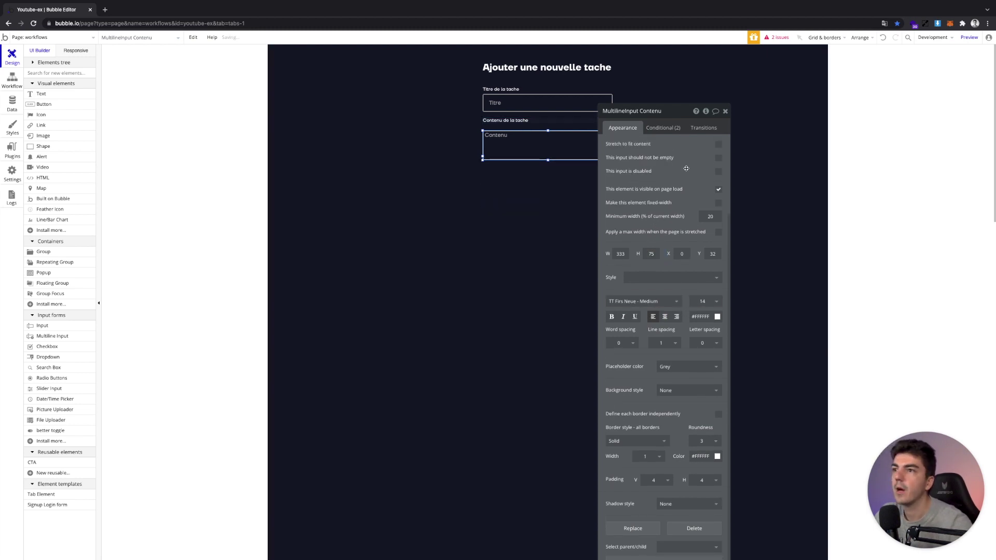
scroll(686, 168, "up", 2)
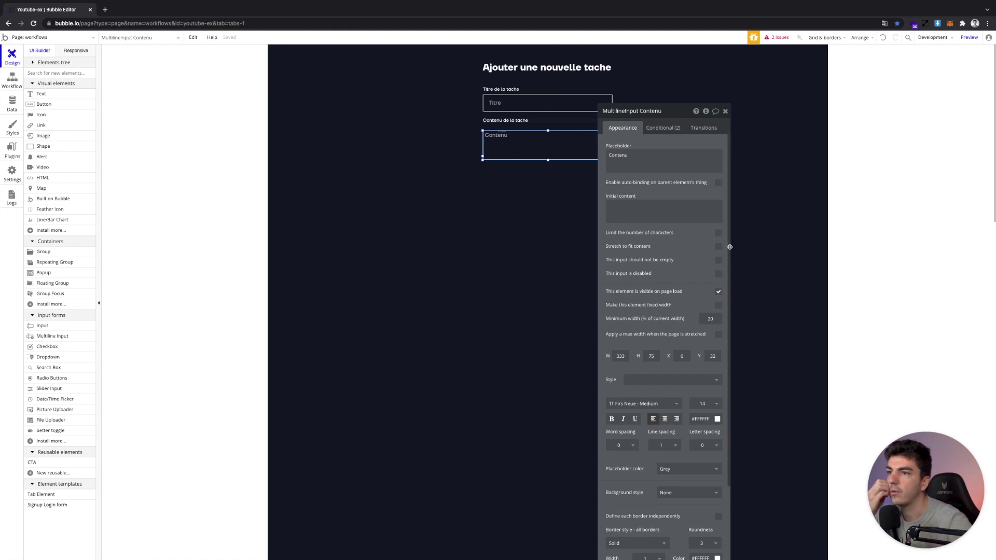
left_click(718, 246)
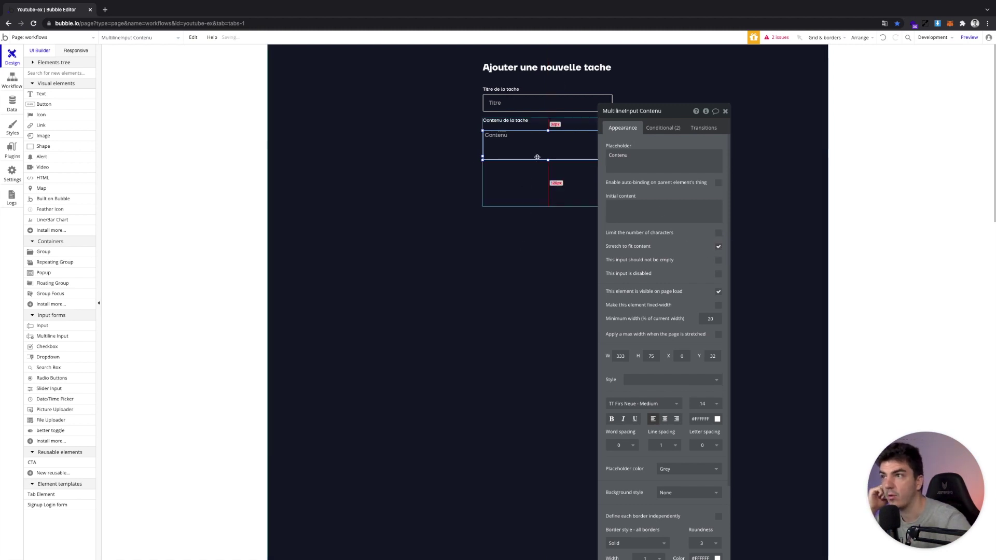
Give the Contenu input vertical padding 10 and horizontal padding 15
left_click(584, 141)
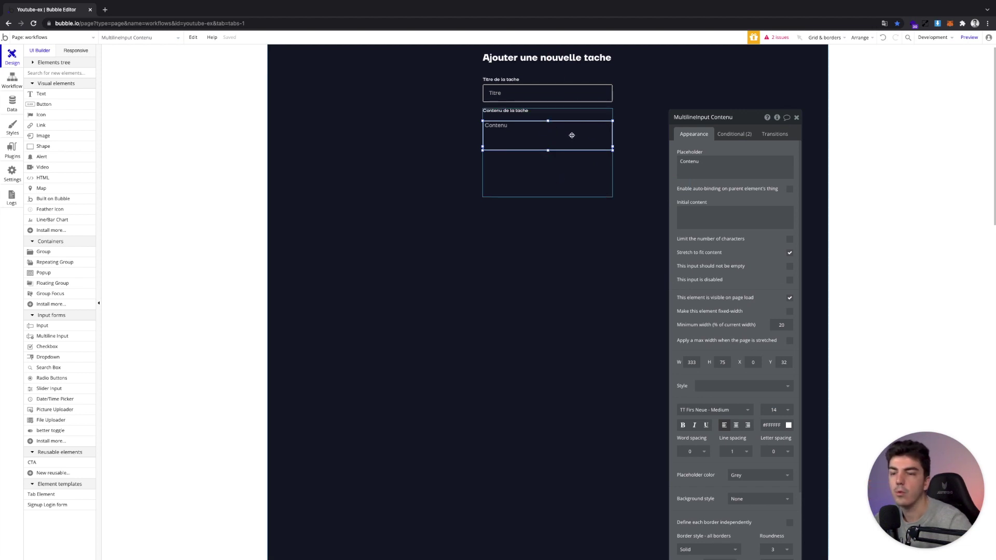
left_click(550, 128)
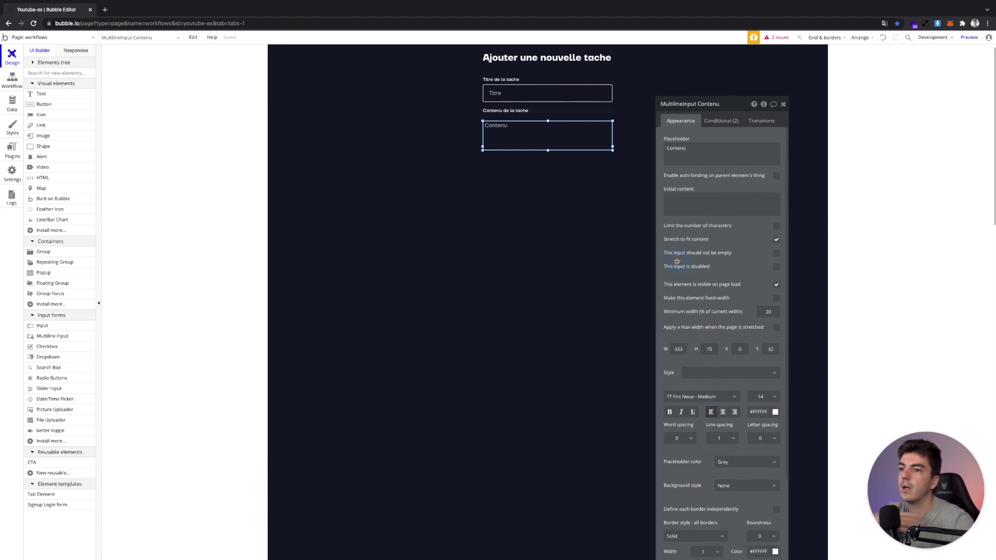
scroll(681, 340, "down", 3)
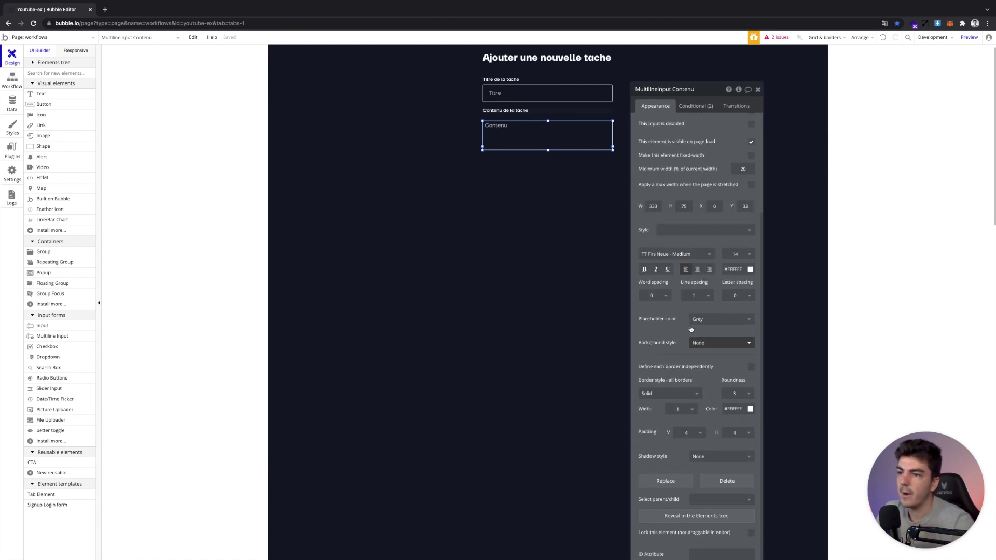
left_click(698, 434)
type("15")
key("Return")
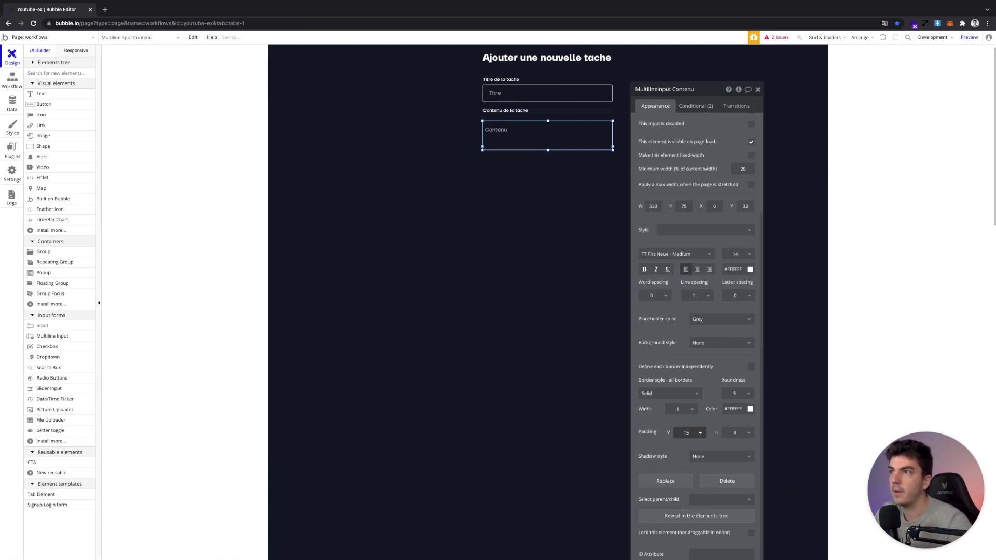
left_click(744, 433)
type("15")
key("Return")
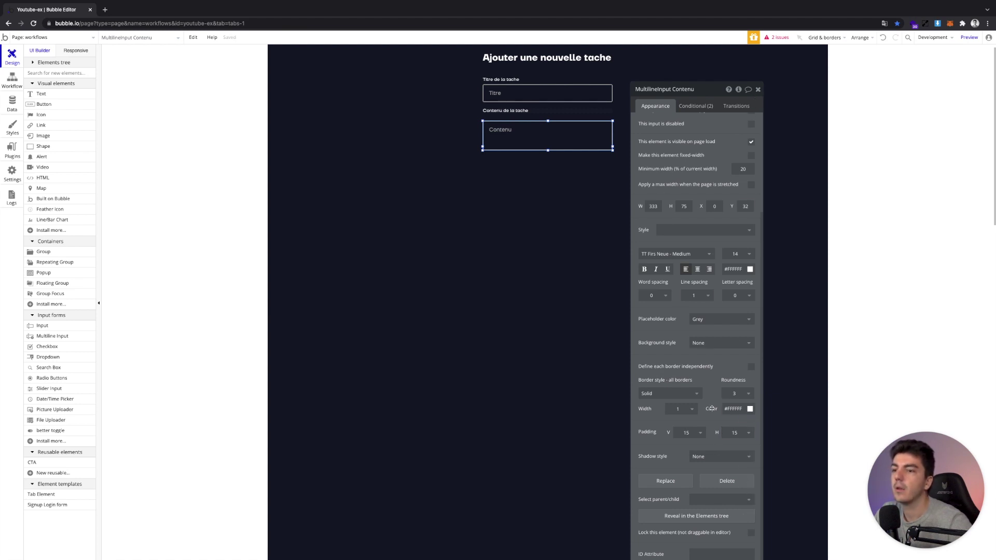
left_click(690, 432)
left_click(687, 450)
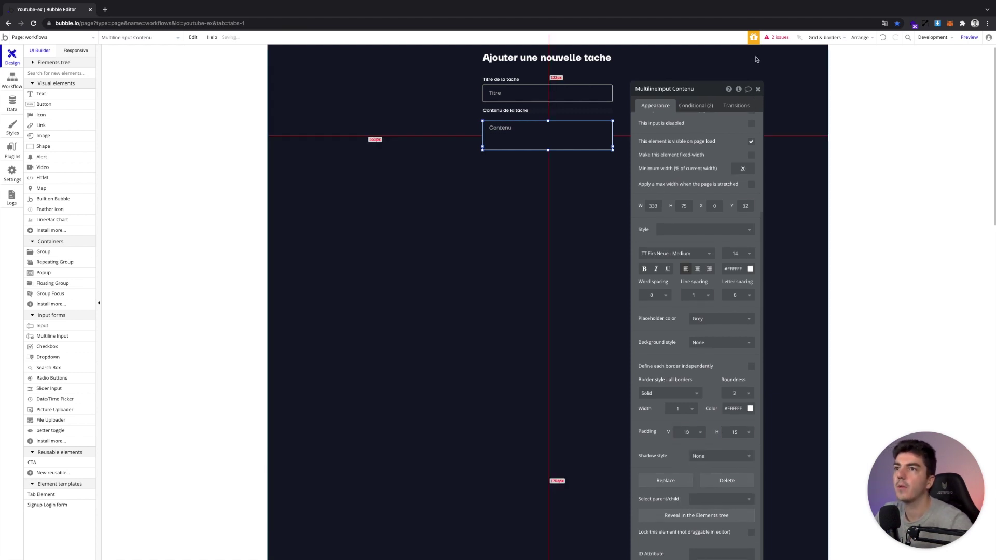
left_click(757, 89)
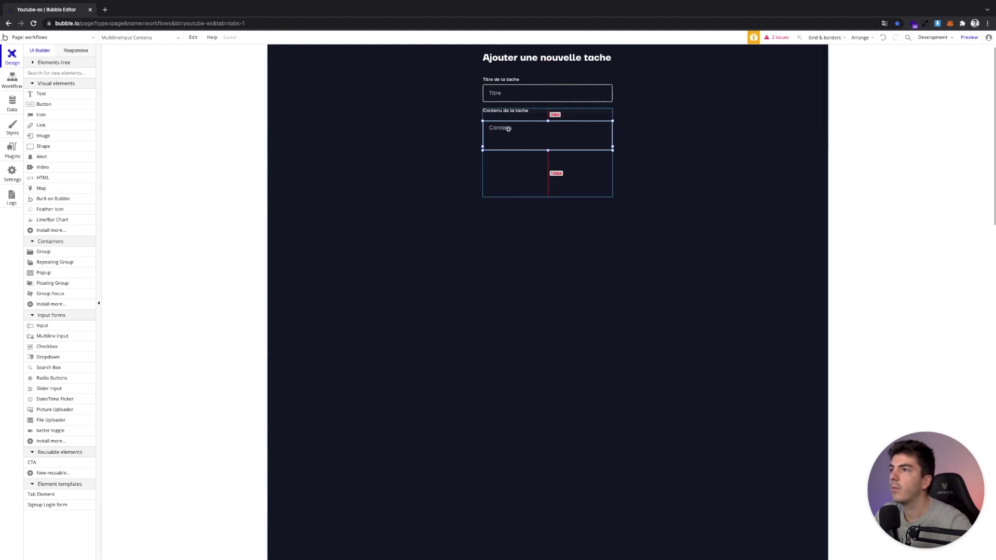
Move the Contenu input up under its label and shrink its group to fit
left_click_drag(508, 128, 509, 114)
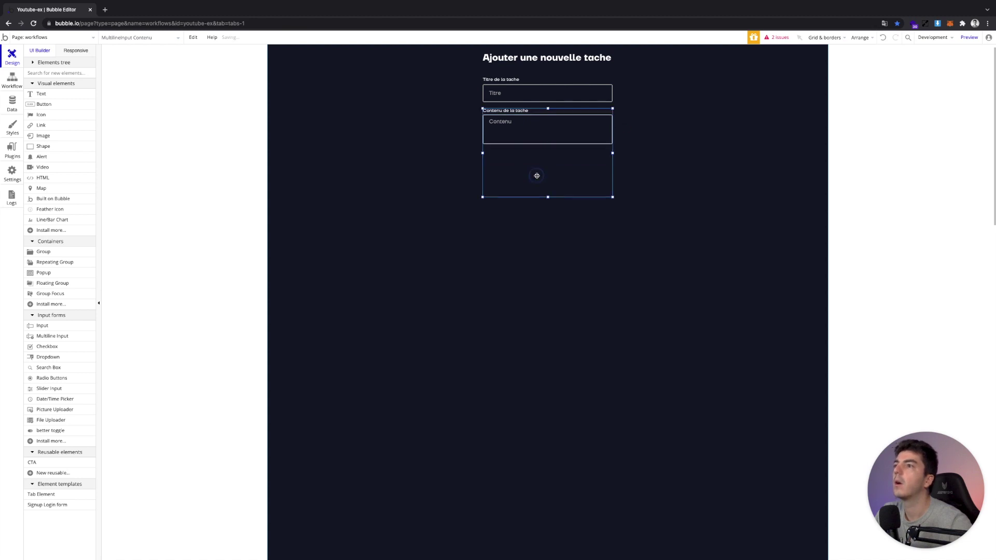
left_click(536, 146)
left_click(536, 144)
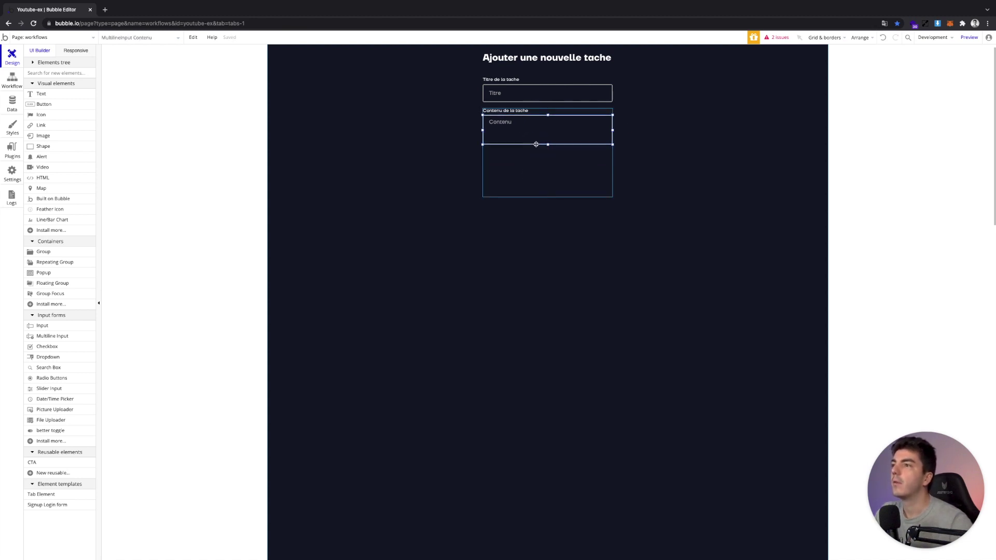
left_click(564, 177)
left_click(549, 196)
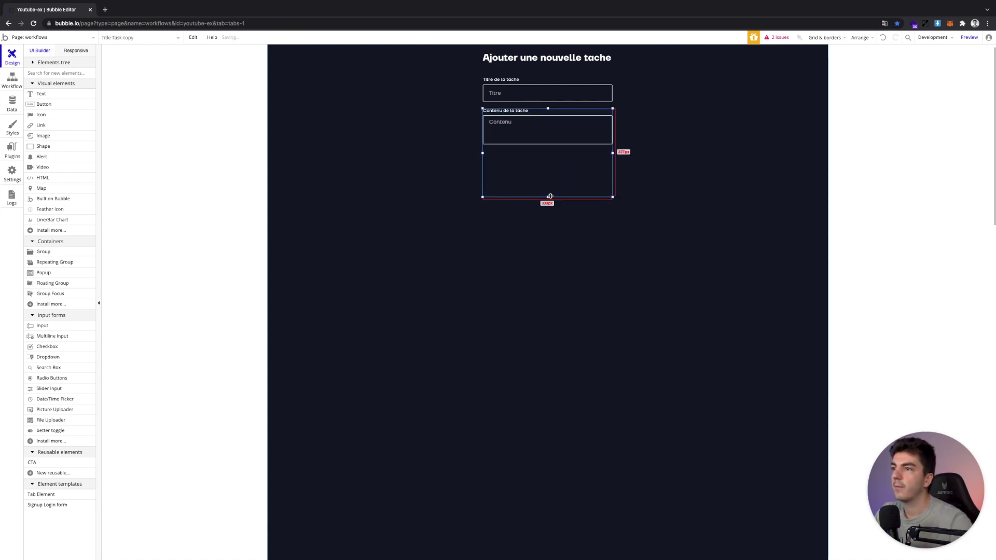
left_click_drag(549, 197, 538, 162)
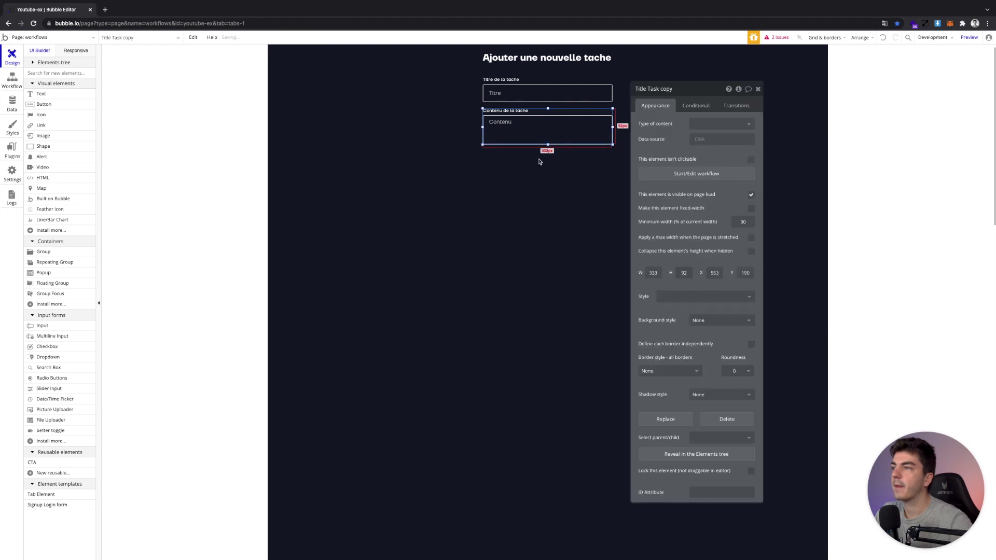
left_click(43, 104)
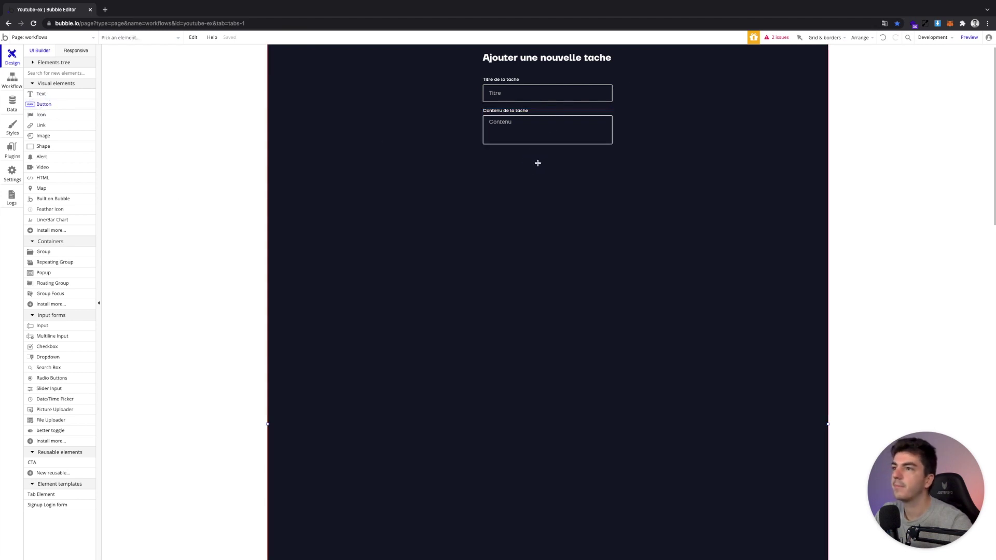
Place a button at the right under the Contenu box labelled 'Ajouter'
left_click(536, 161)
left_click_drag(549, 168, 570, 153)
key("Down")
key("Down")
key("Down")
key("Down")
key("Down")
key("Down")
key("Down")
key("Down")
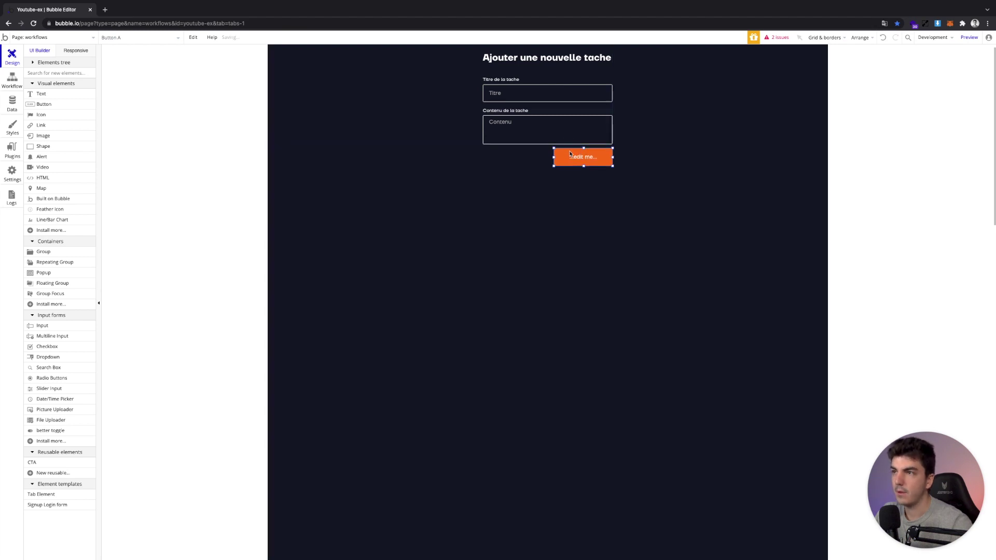
double_click(575, 164)
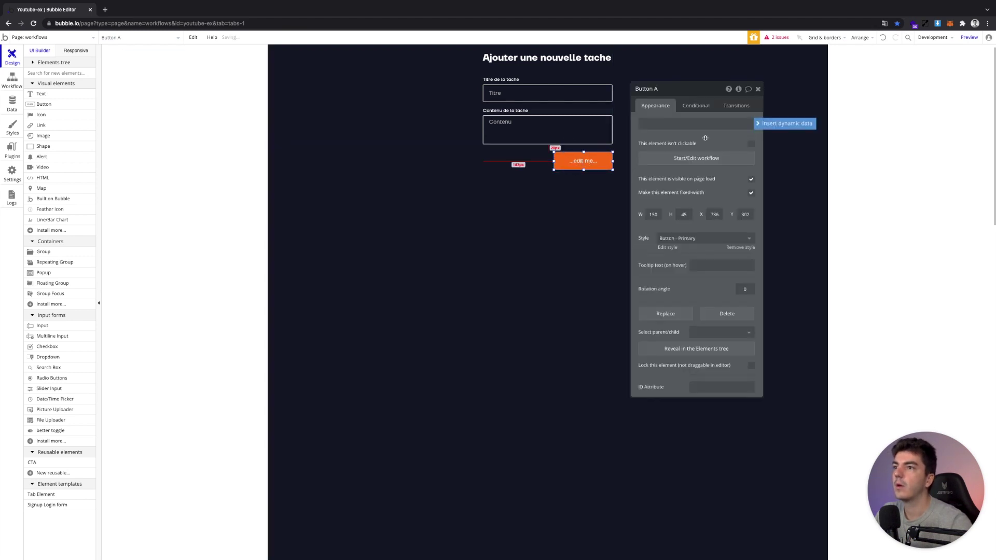
left_click(705, 125)
type("Ajouter")
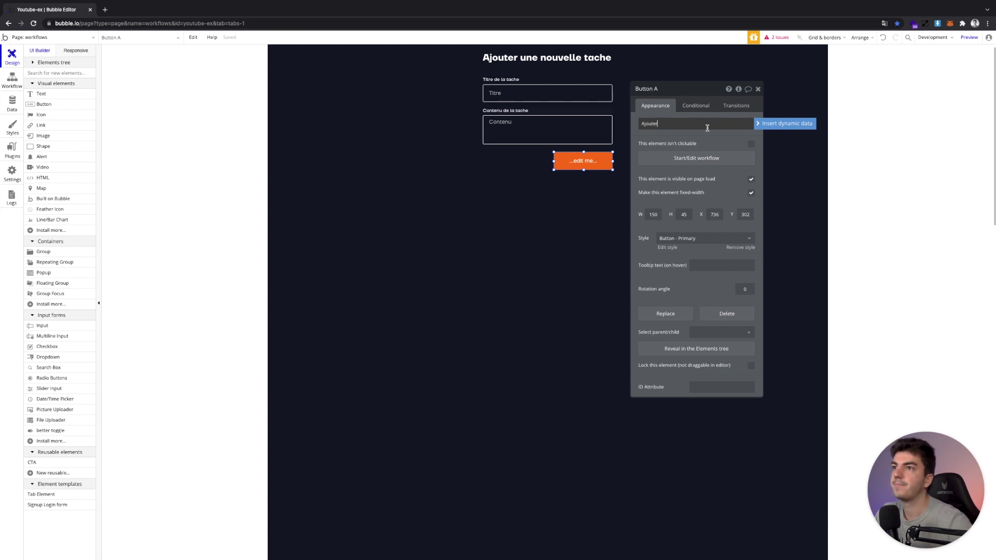
left_click(644, 196)
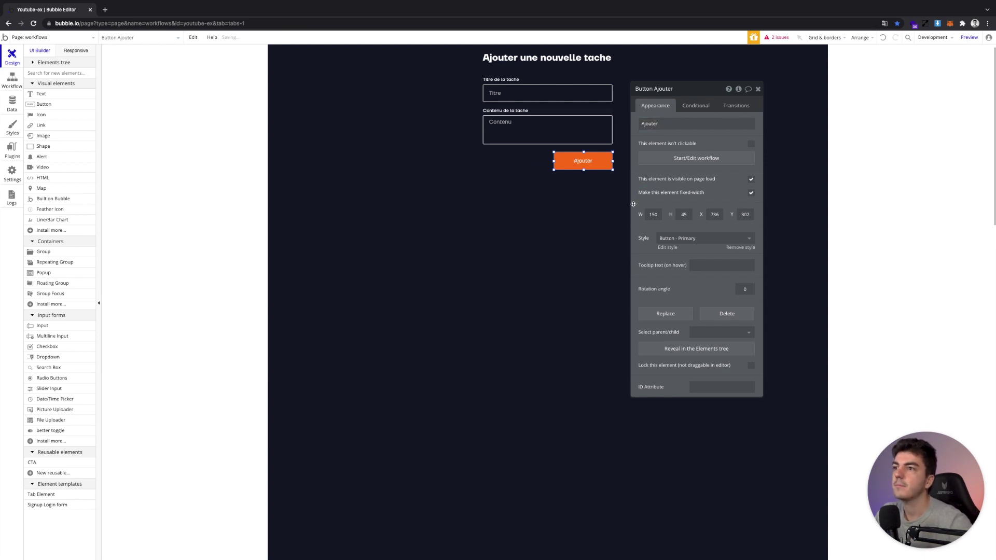
left_click(680, 159)
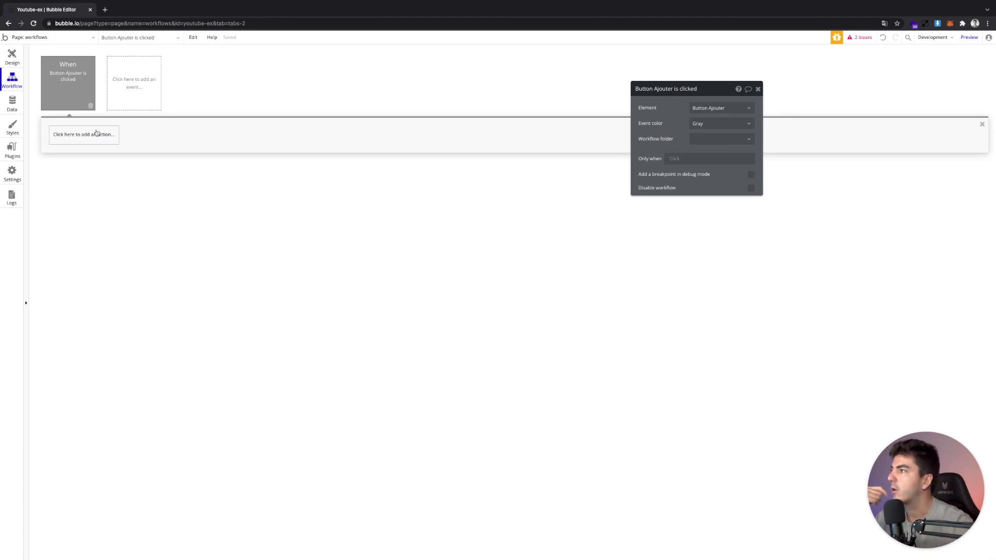
Add a Create a new thing action of type Tasks to the Ajouter workflow
left_click(96, 134)
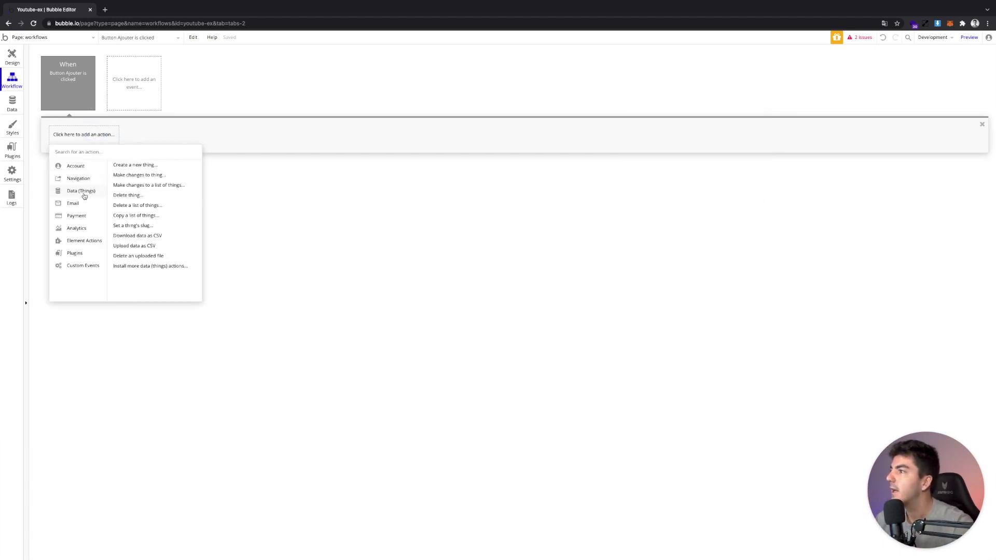
mouse_move(136, 170)
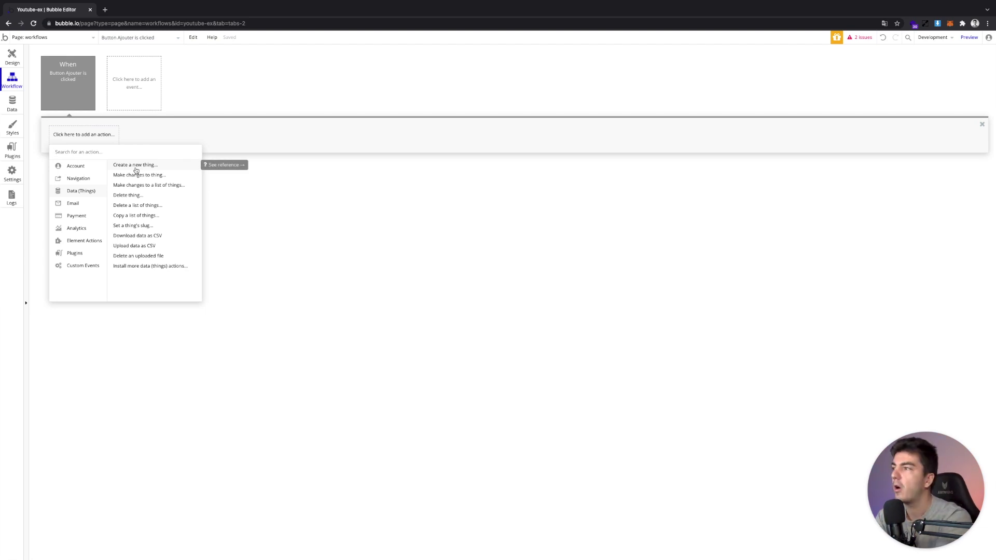
left_click(135, 168)
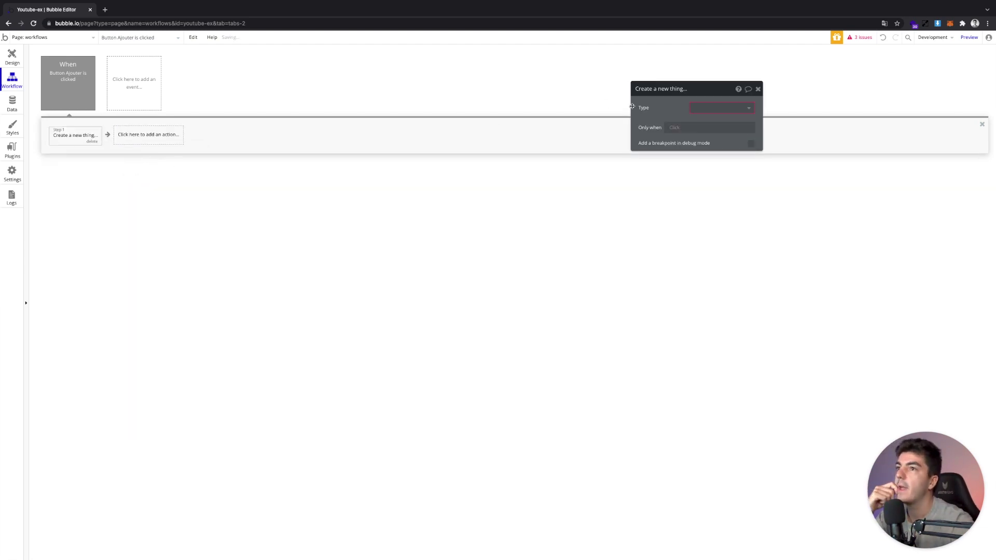
left_click_drag(656, 112, 417, 197)
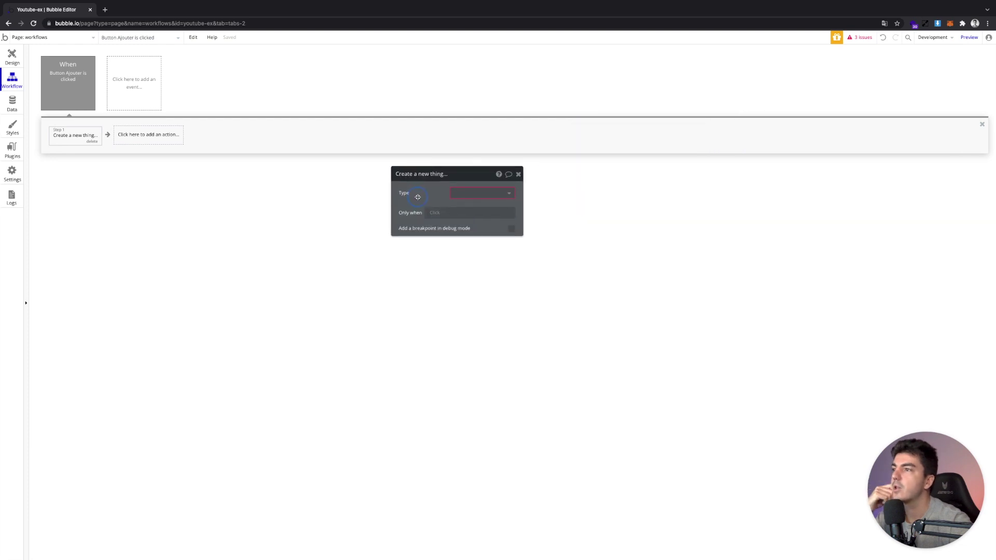
left_click(469, 190)
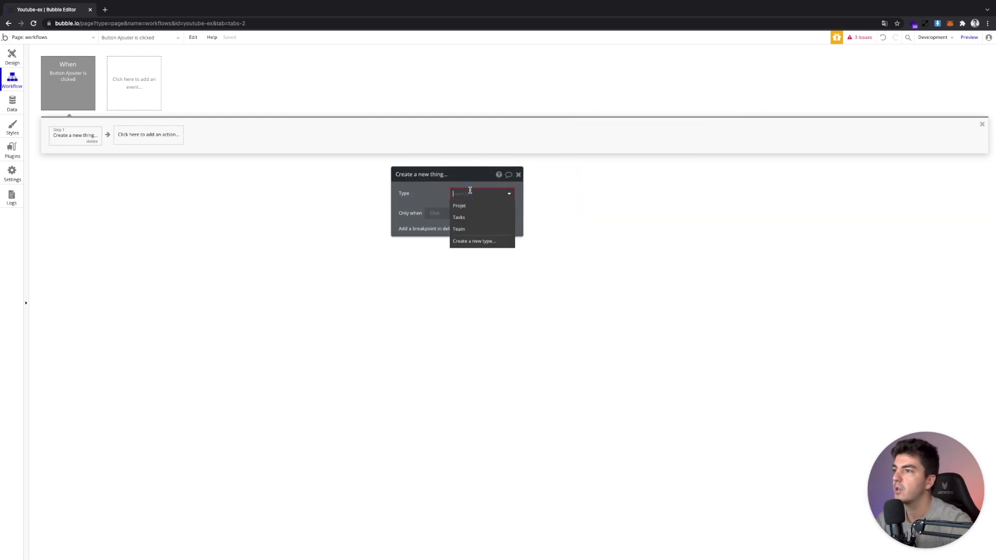
left_click(468, 219)
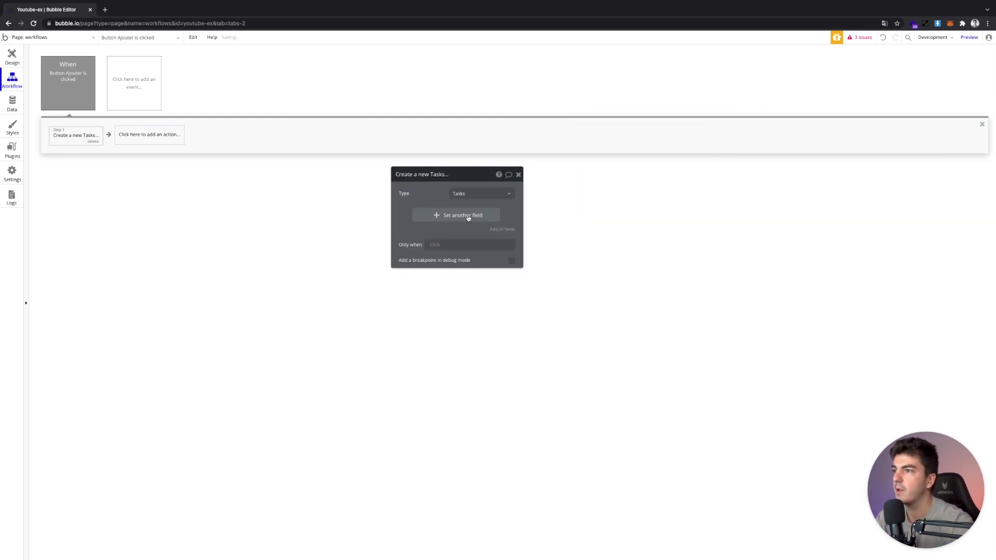
Add all Tasks fields, Content and Title, to the action and return to Design
left_click(436, 214)
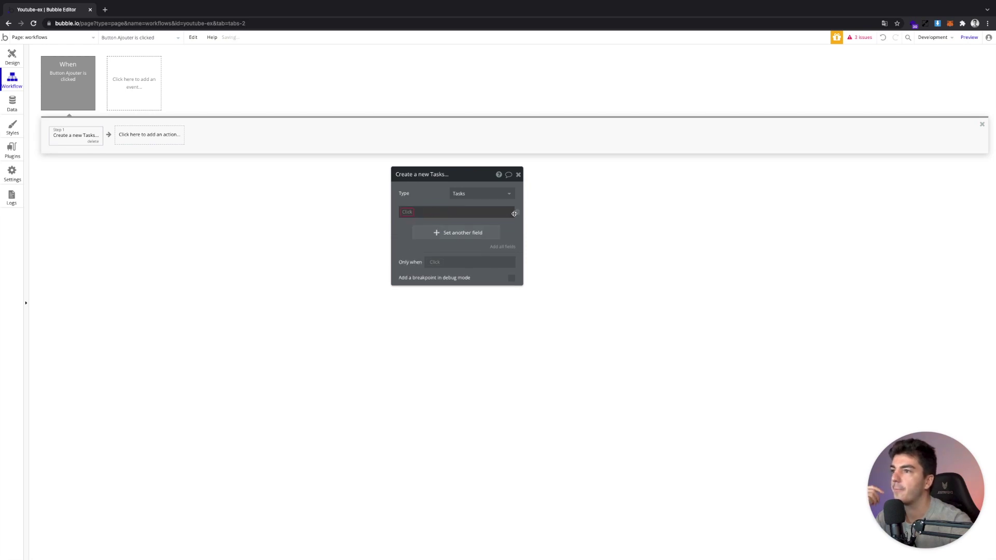
left_click(515, 214)
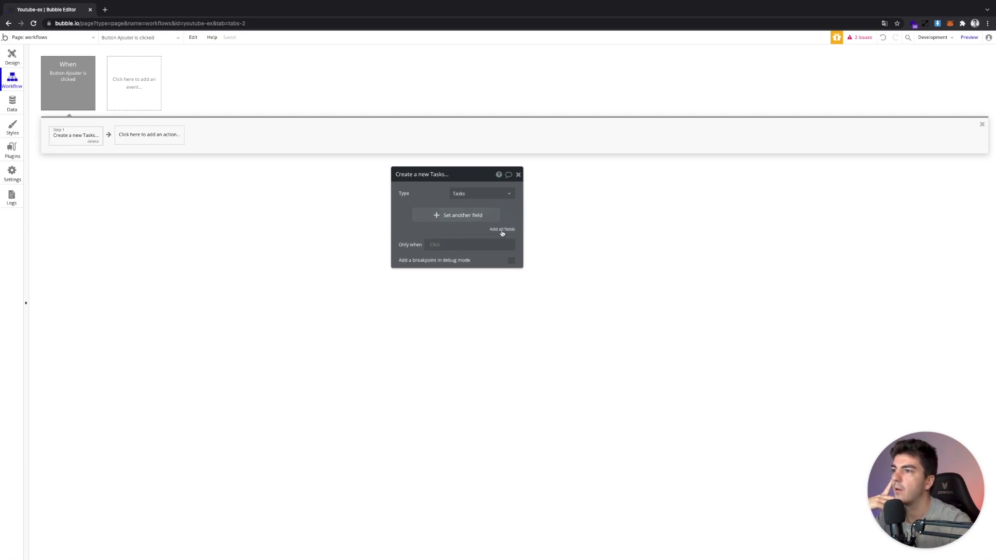
left_click(502, 233)
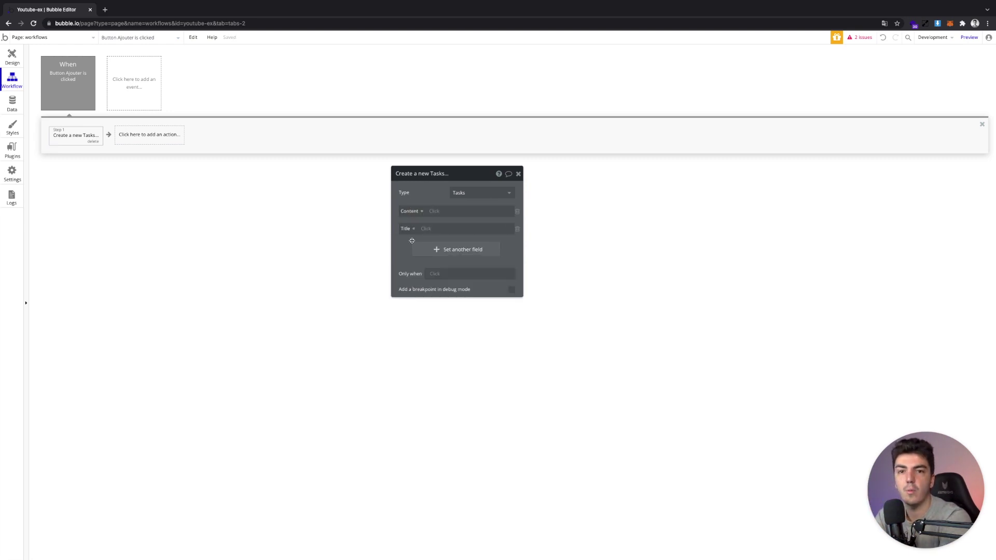
left_click(11, 57)
left_click(540, 100)
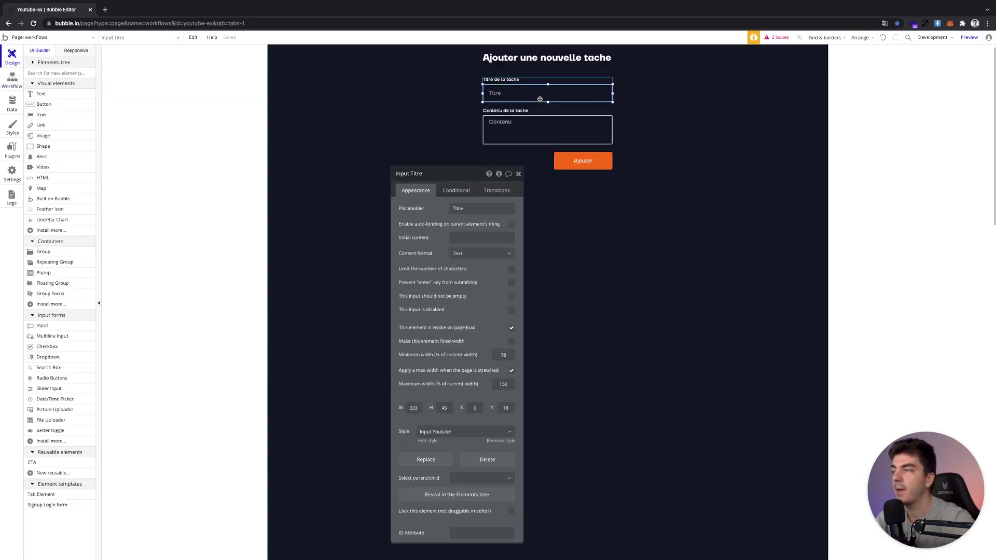
Nudge the Titre input, then set the new Task's Content to MultilineInput Contenu's value
left_click_drag(540, 99, 515, 104)
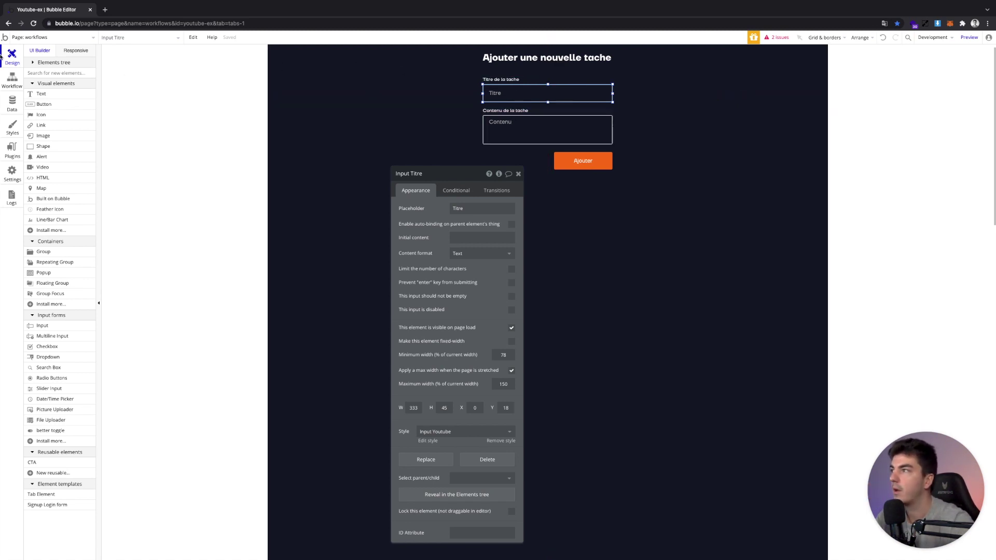
left_click(5, 77)
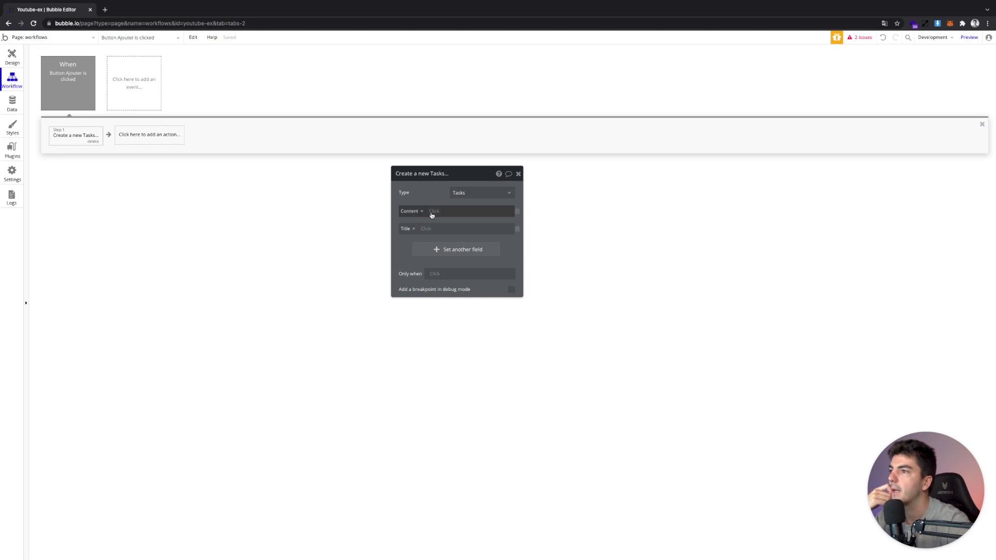
left_click(440, 211)
type("m")
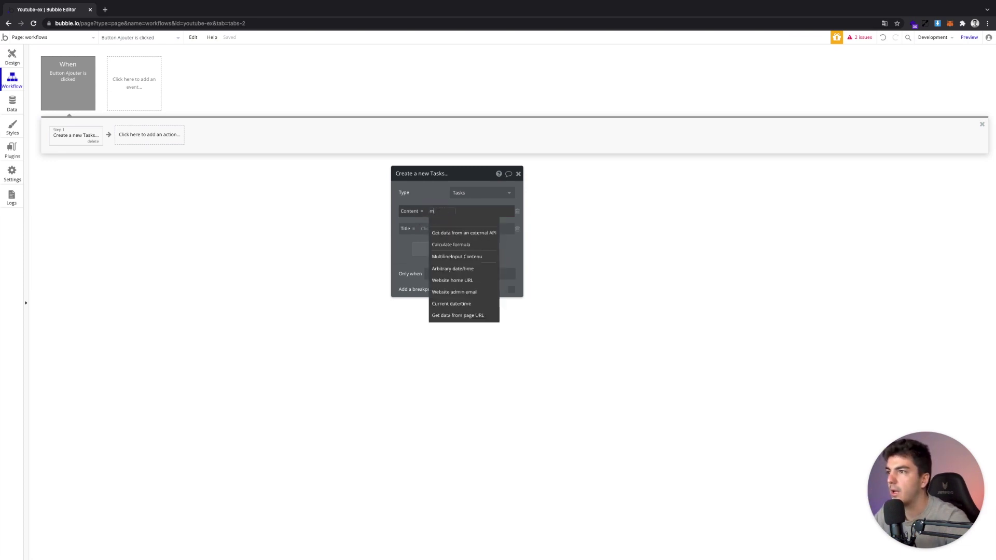
type("ul")
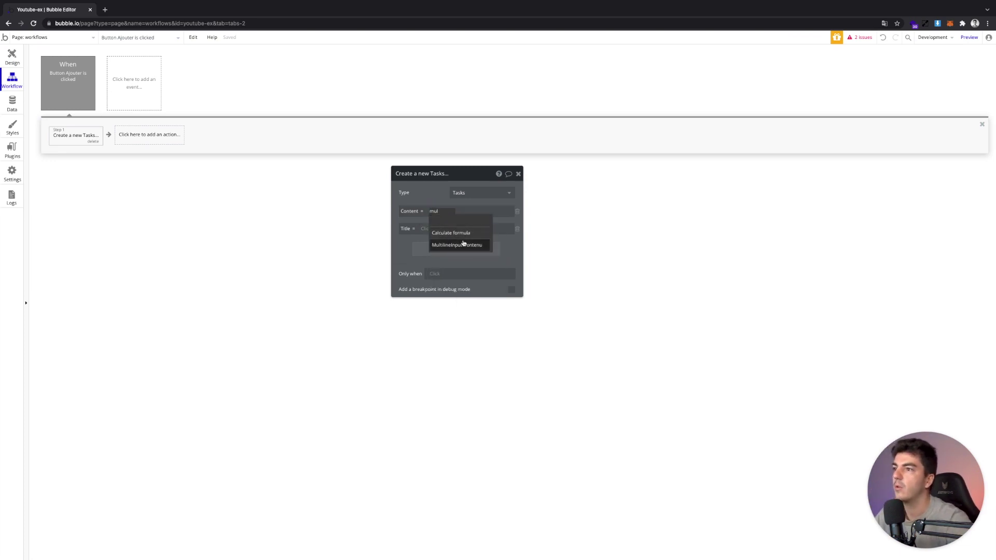
left_click(456, 245)
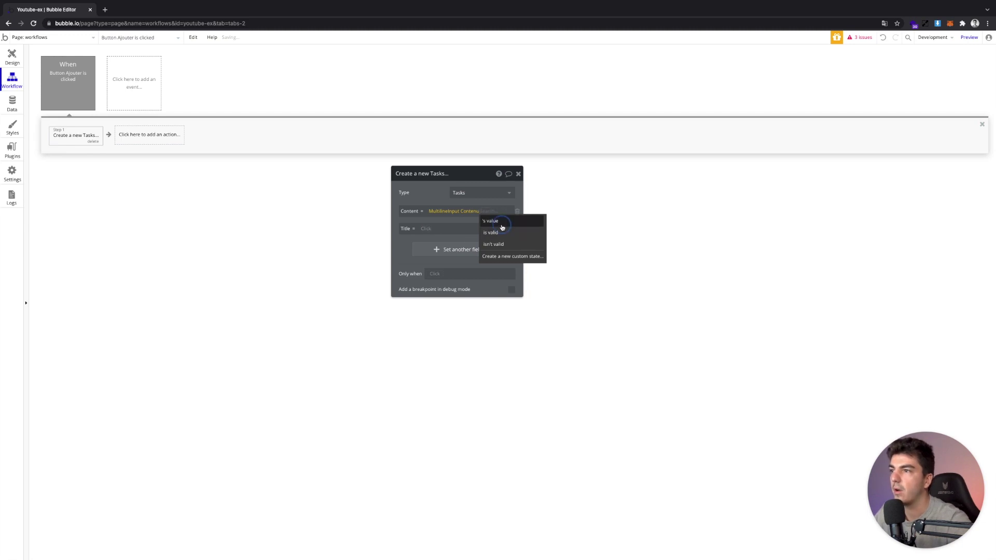
left_click(501, 222)
Set the new Task's Title to Input Titre's value and close the action settings
left_click(426, 229)
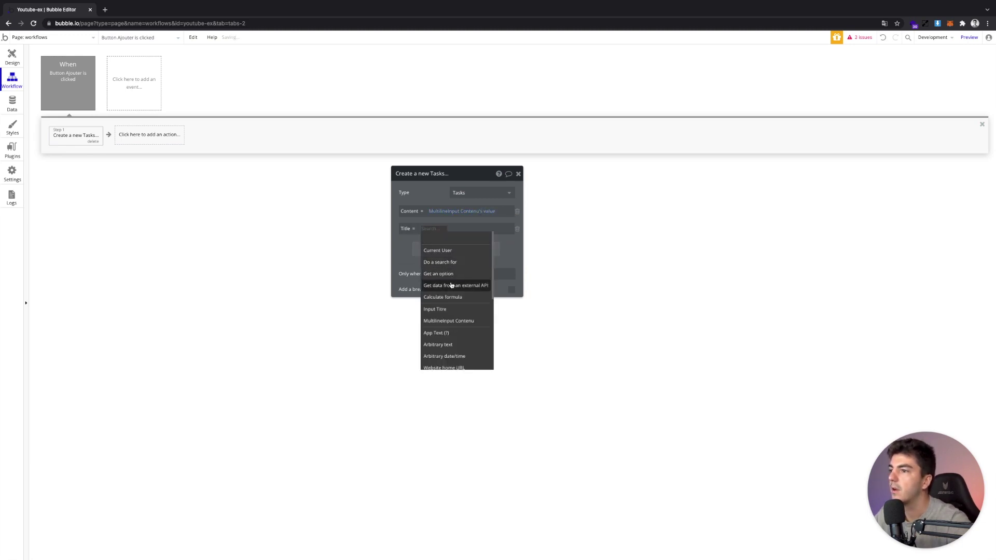
left_click(456, 308)
left_click(449, 229)
left_click(455, 238)
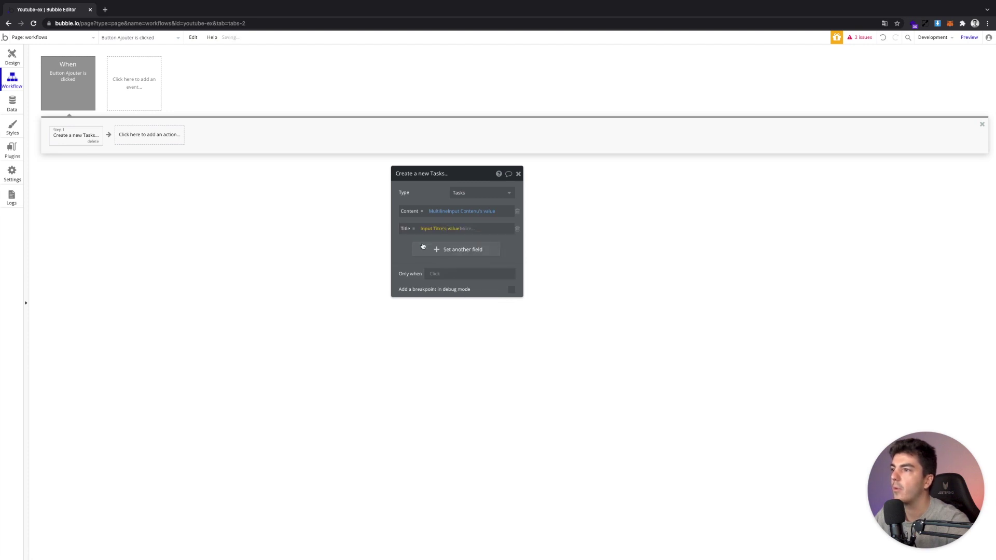
left_click(518, 173)
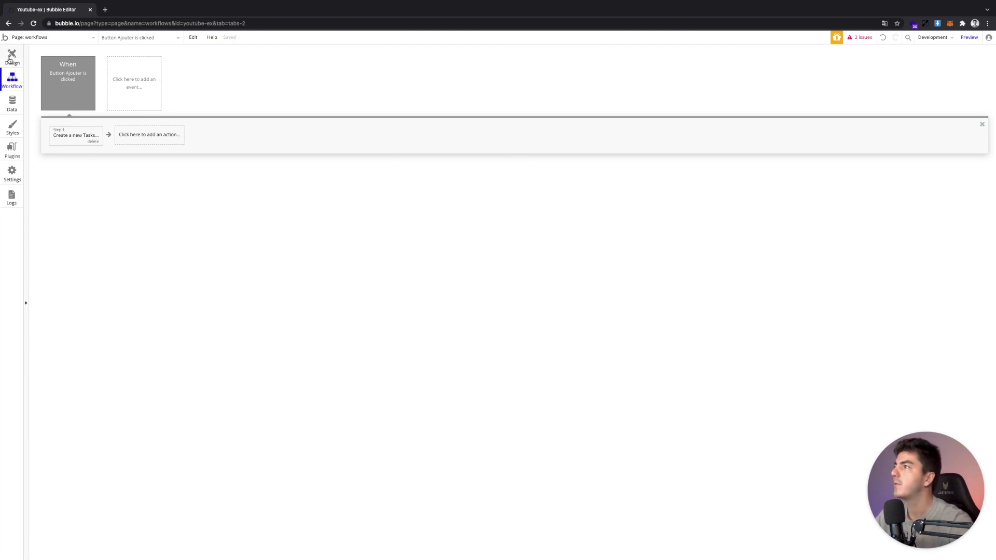
Add a Reset relevant inputs step after the task-creation action in the Ajouter workflow
left_click(10, 58)
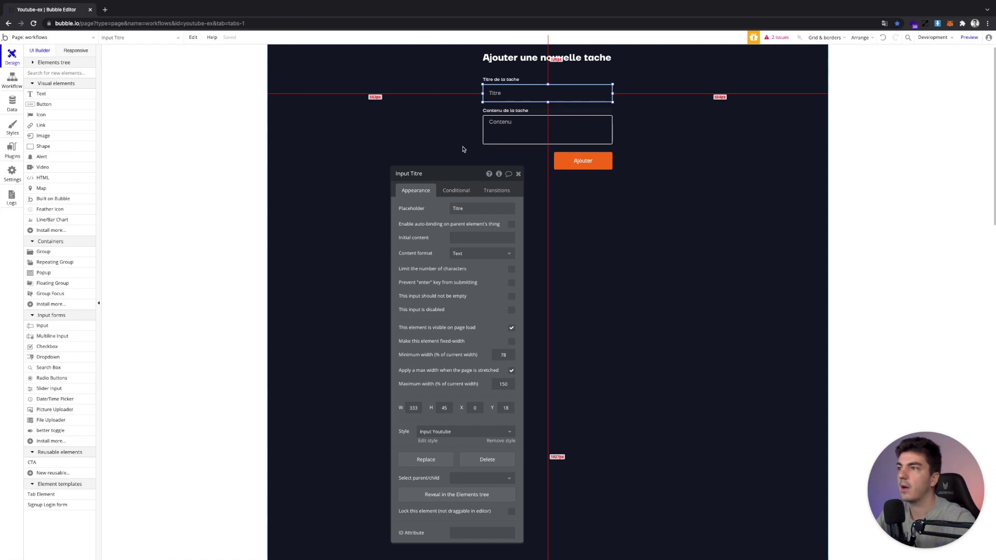
left_click(518, 173)
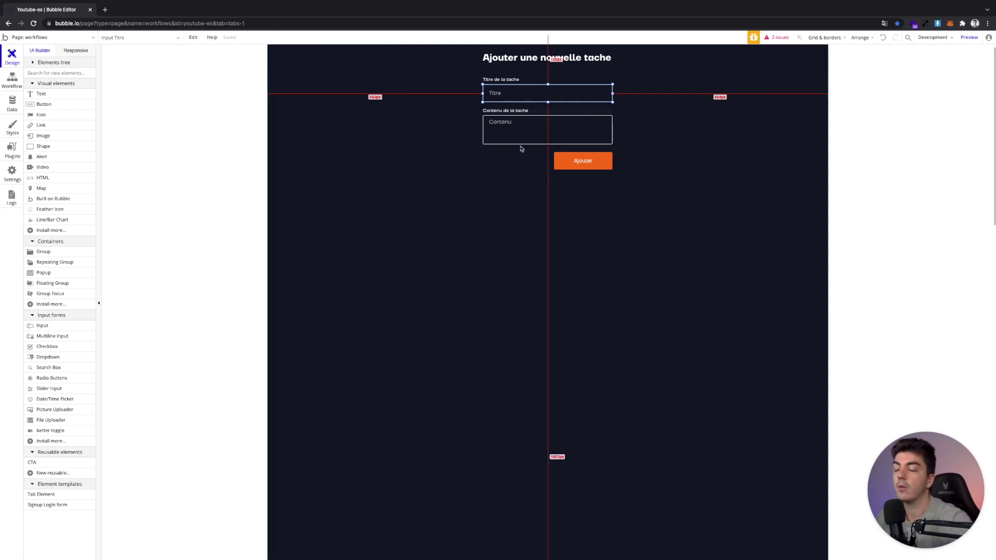
left_click(12, 80)
left_click(156, 127)
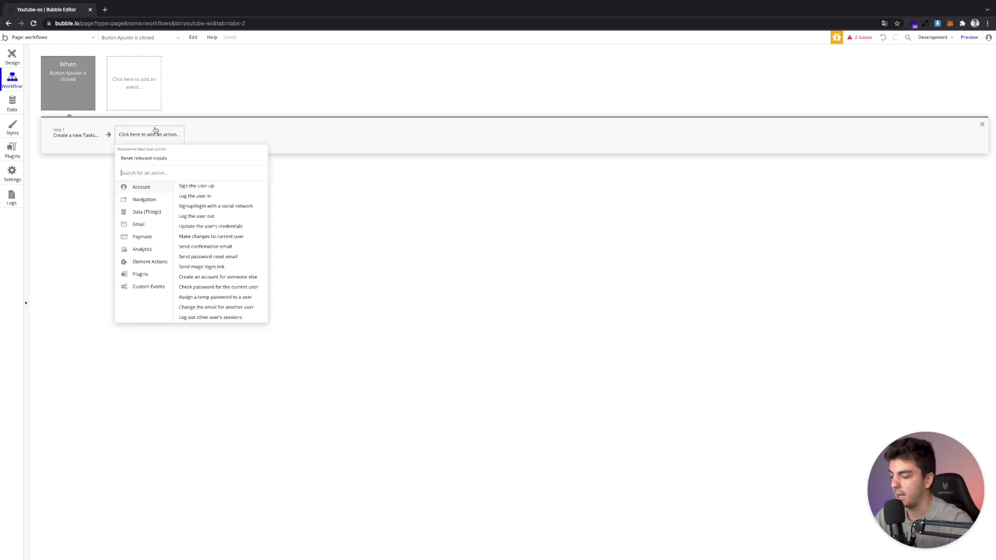
left_click(152, 158)
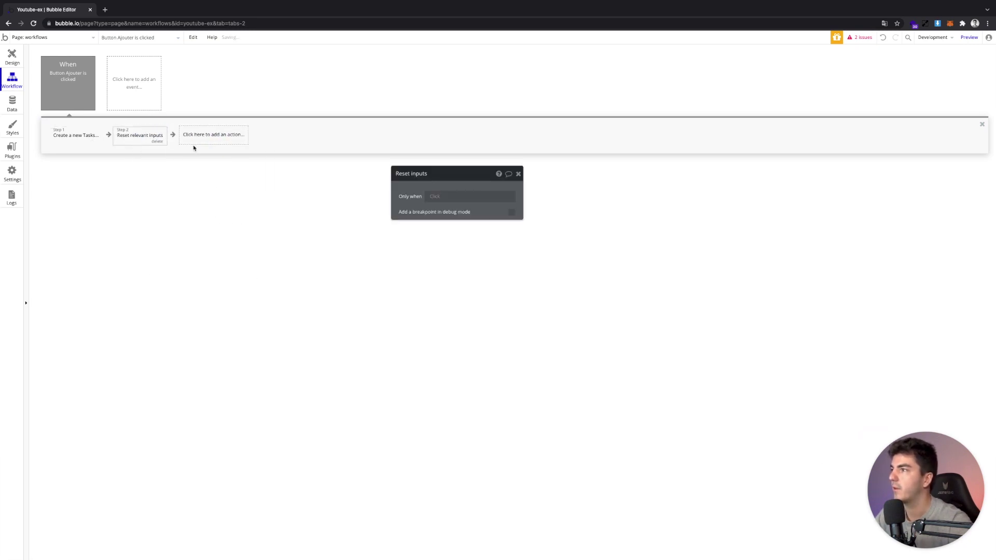
left_click(12, 57)
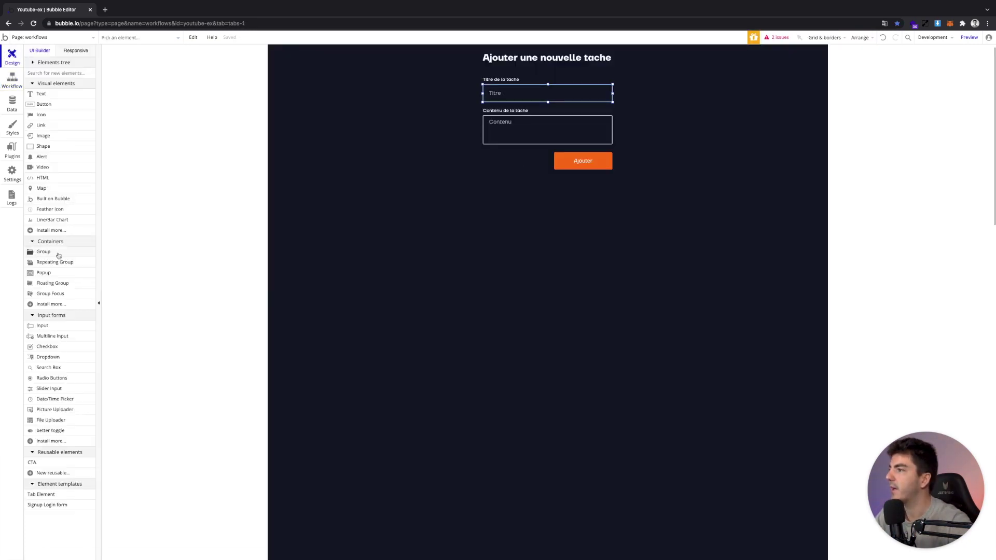
left_click(43, 157)
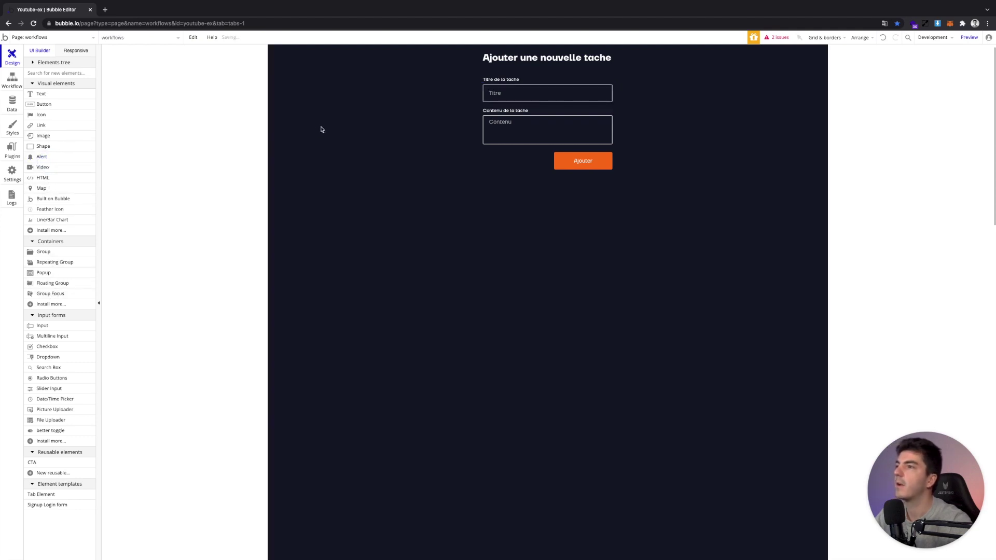
Place an alert pinned to the page top with #00B56F text and background colours
left_click(325, 125)
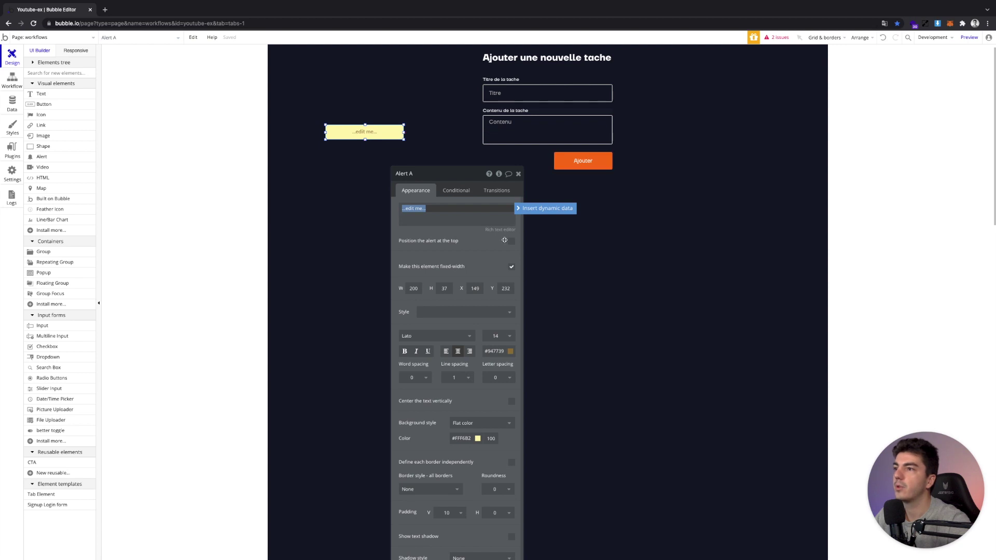
left_click(510, 243)
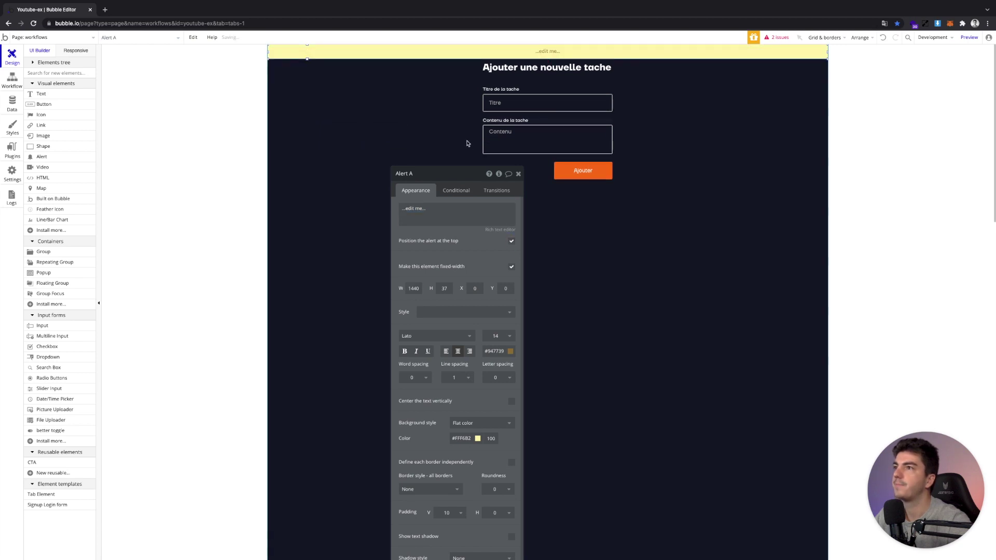
left_click(495, 351)
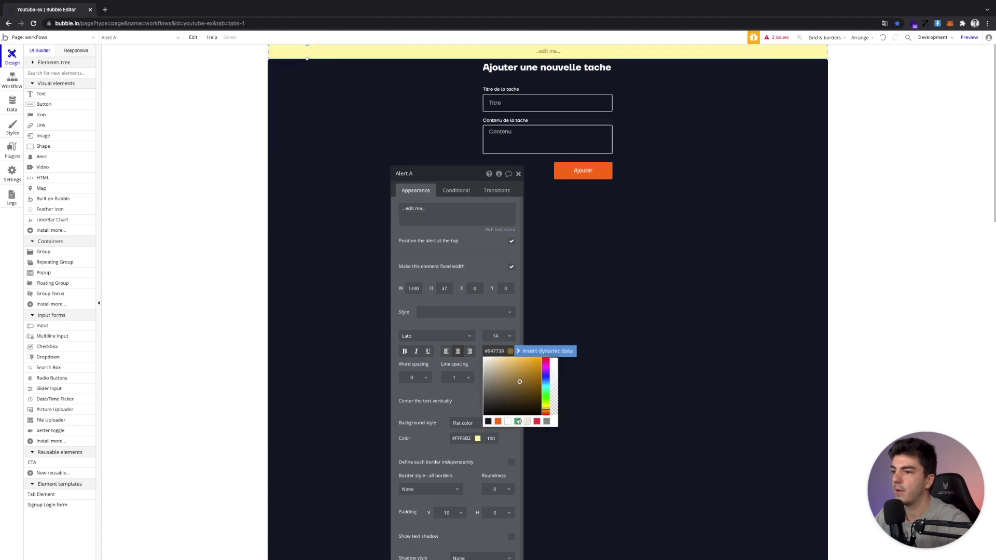
left_click(518, 421)
left_click(461, 438)
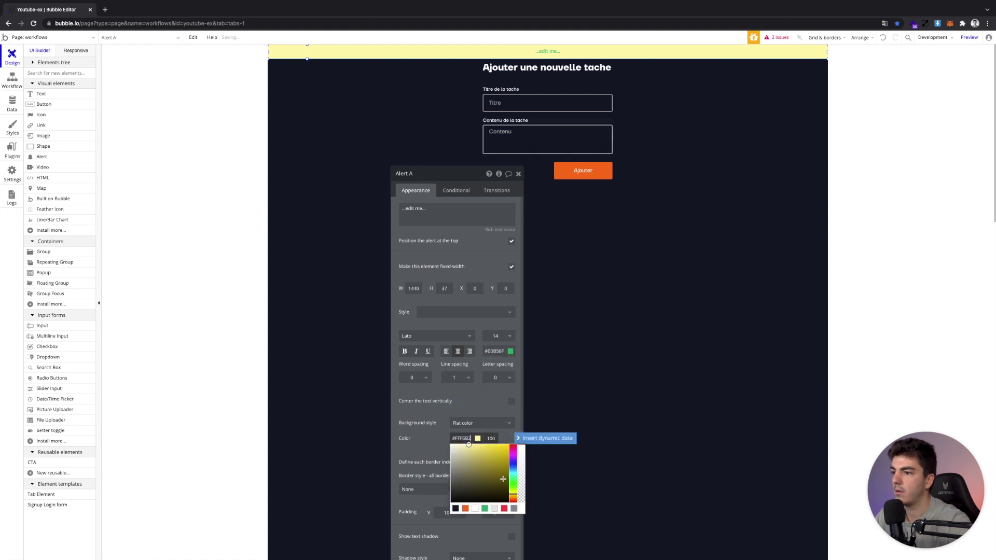
left_click(485, 509)
Set the alert's background opacity to 30, font to TT Firs Neue Medium, and height to 45 px
double_click(491, 438)
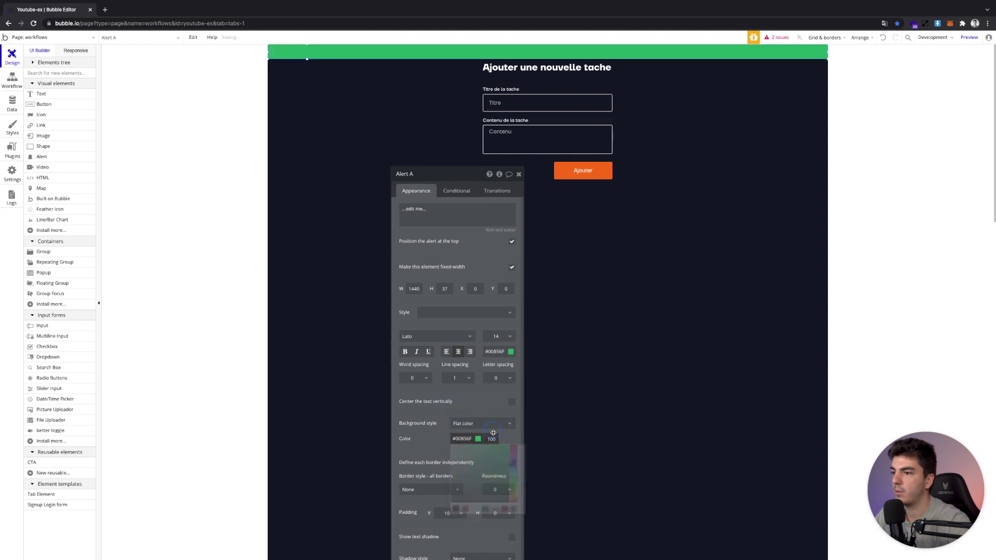
type("30")
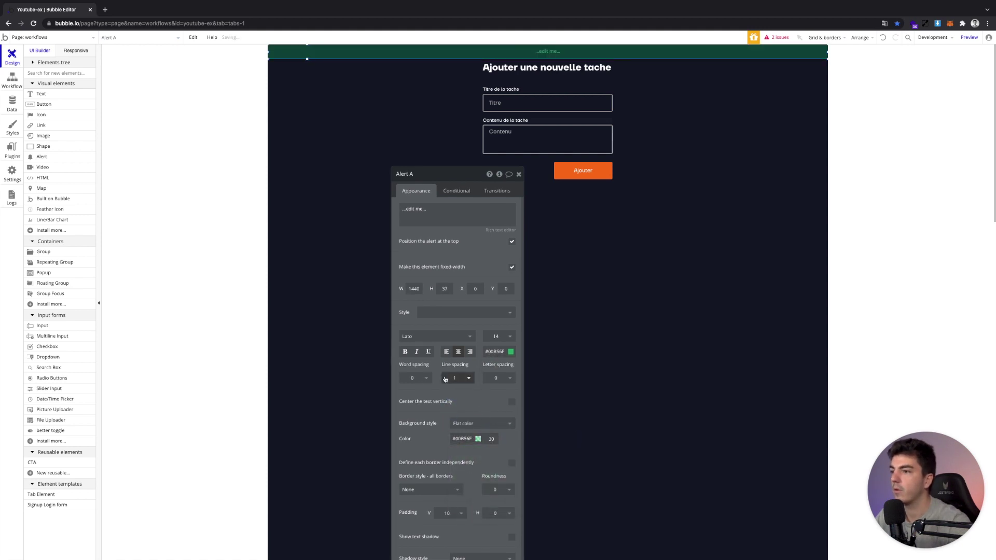
left_click(427, 336)
type("tt f")
left_click(435, 361)
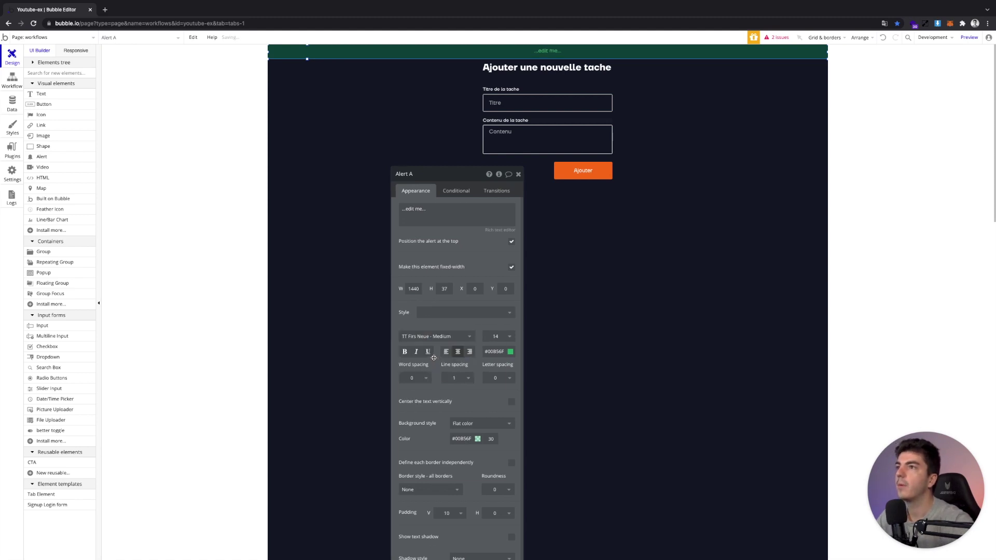
left_click_drag(445, 289, 452, 279)
left_click(548, 71)
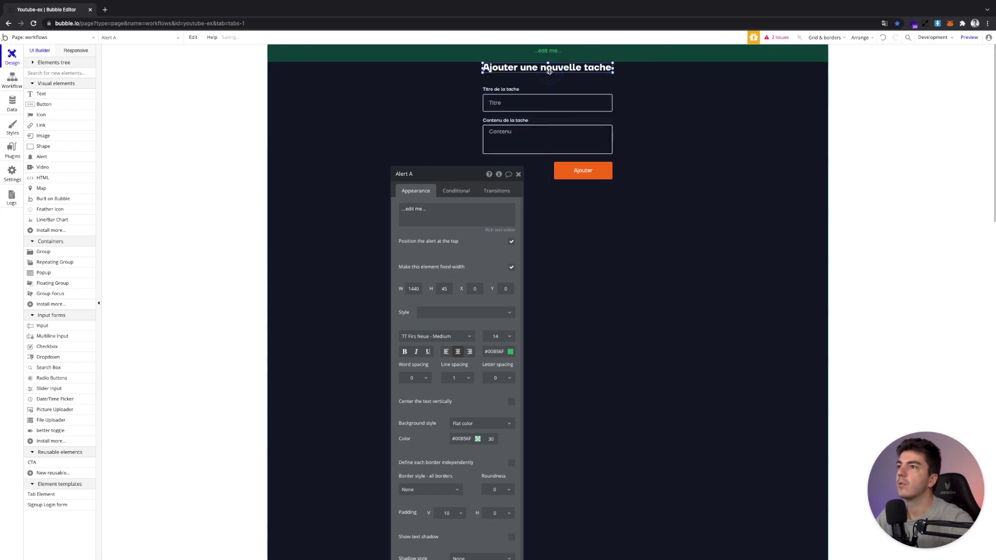
Move the heading, Titre, Contenu and Ajouter elements down below the alert
left_click(548, 98, "shift")
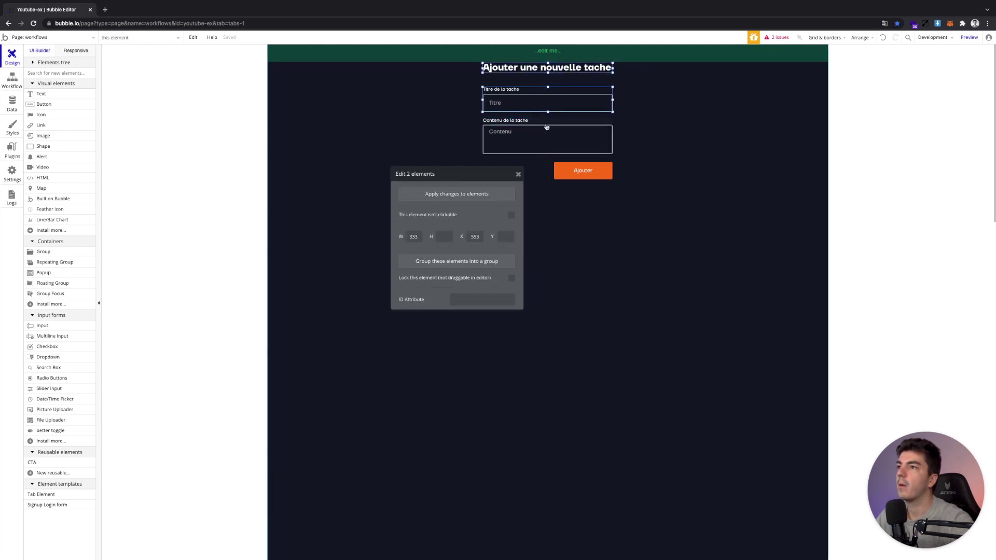
left_click(546, 127, "shift")
left_click(565, 171, "shift")
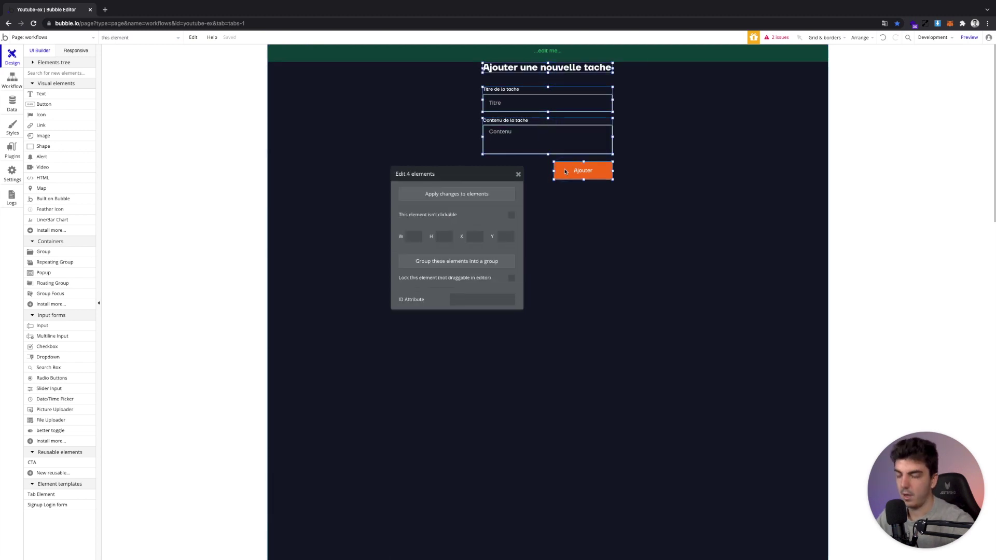
key("Down")
key("Down")
key("Down")
key("Down")
key("Down")
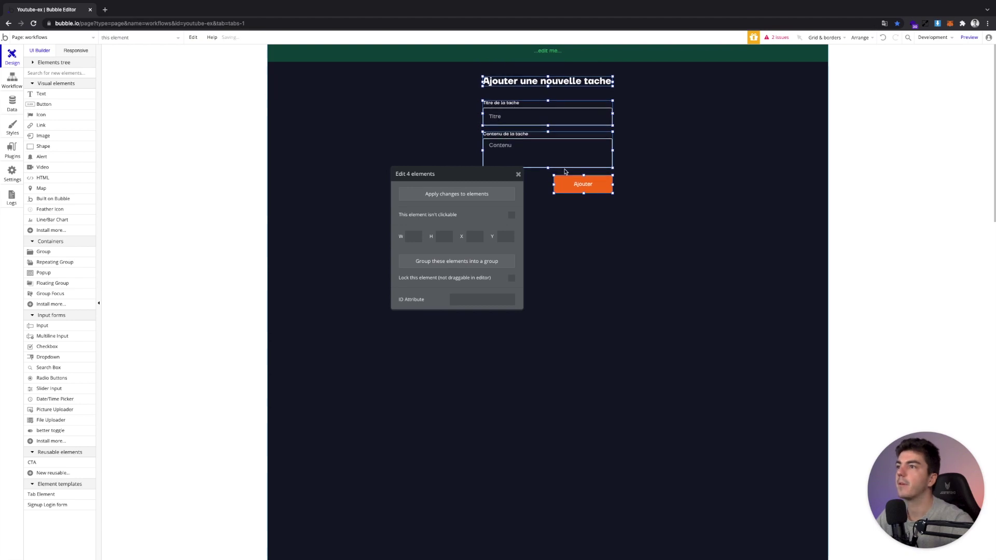
left_click(518, 175)
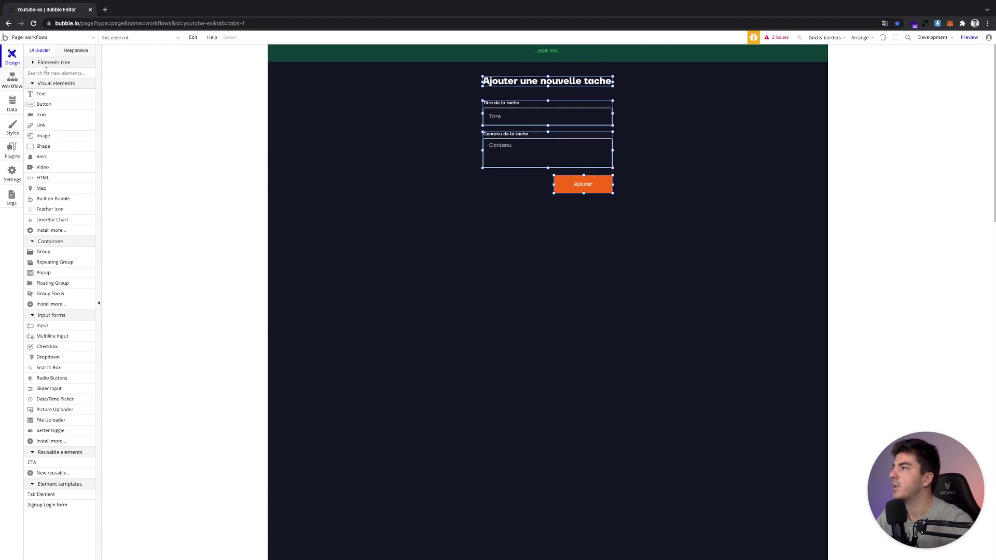
Centre Alert A's text vertically and return to the Ajouter workflow's Reset inputs step
left_click(546, 54)
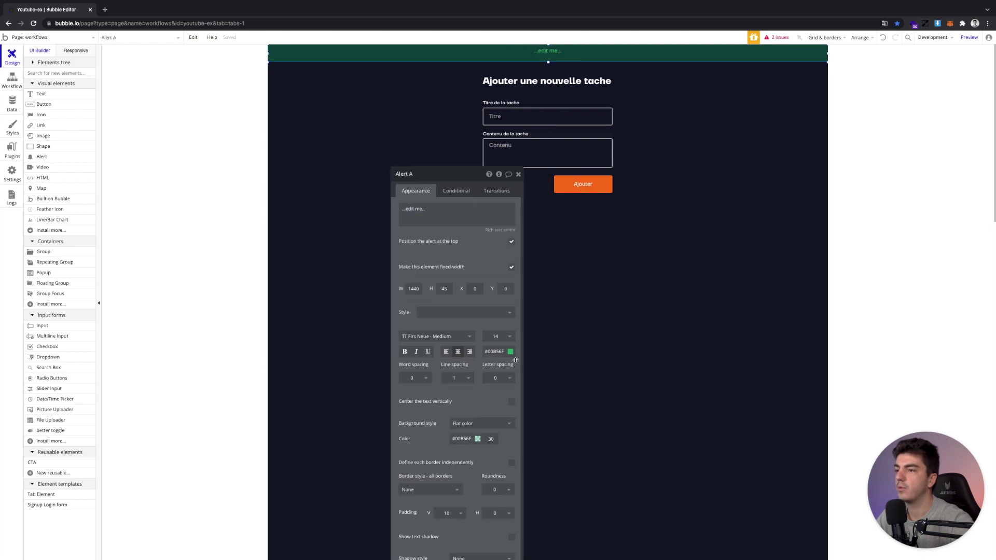
left_click(511, 402)
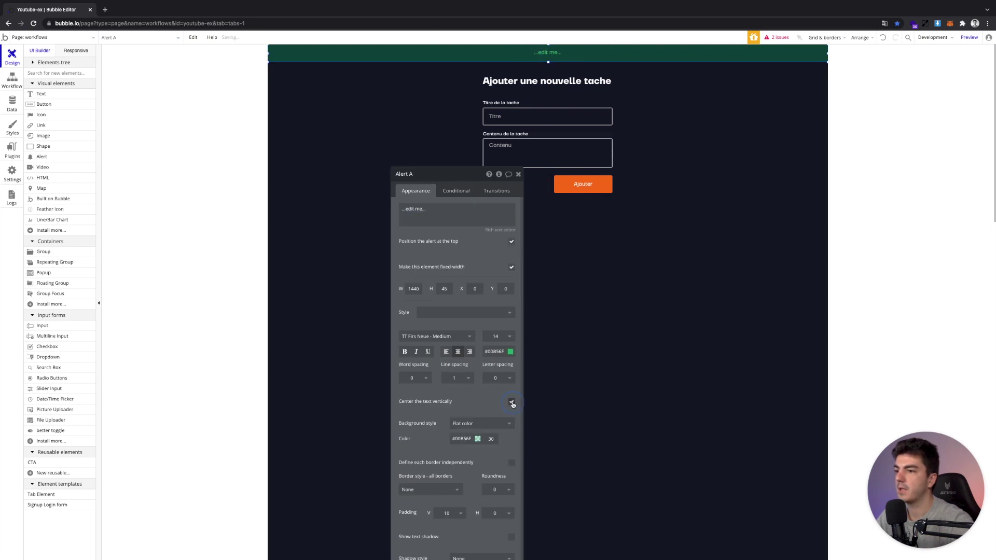
left_click(11, 80)
left_click(209, 149)
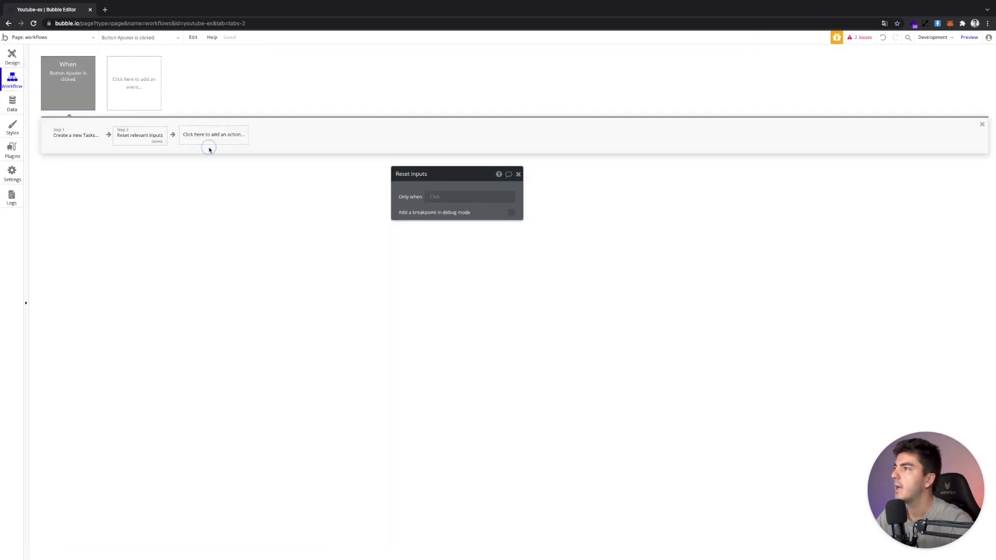
Add a Show message in an alert box step with the text 'Votre tache a été ajoutée'
left_click(209, 136)
type("ler")
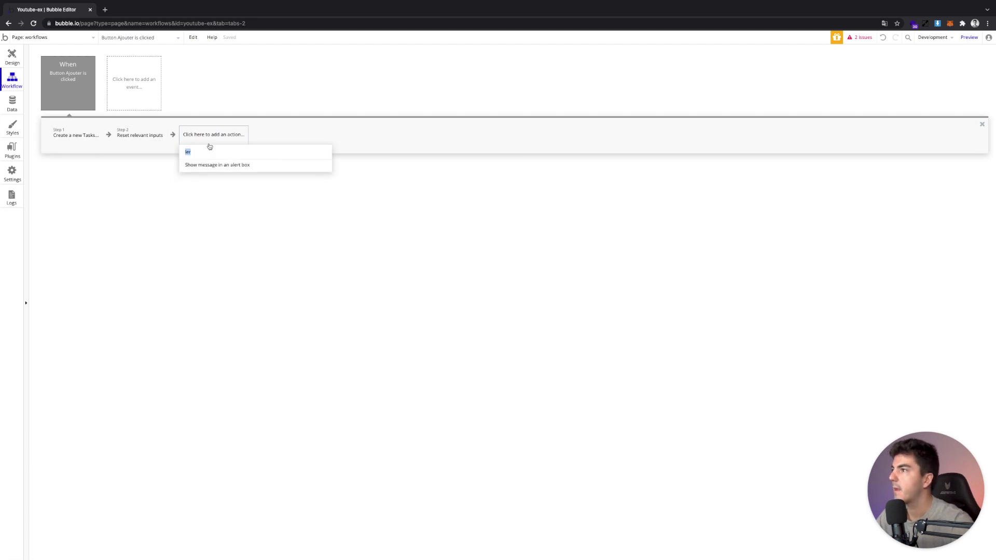
type("aler")
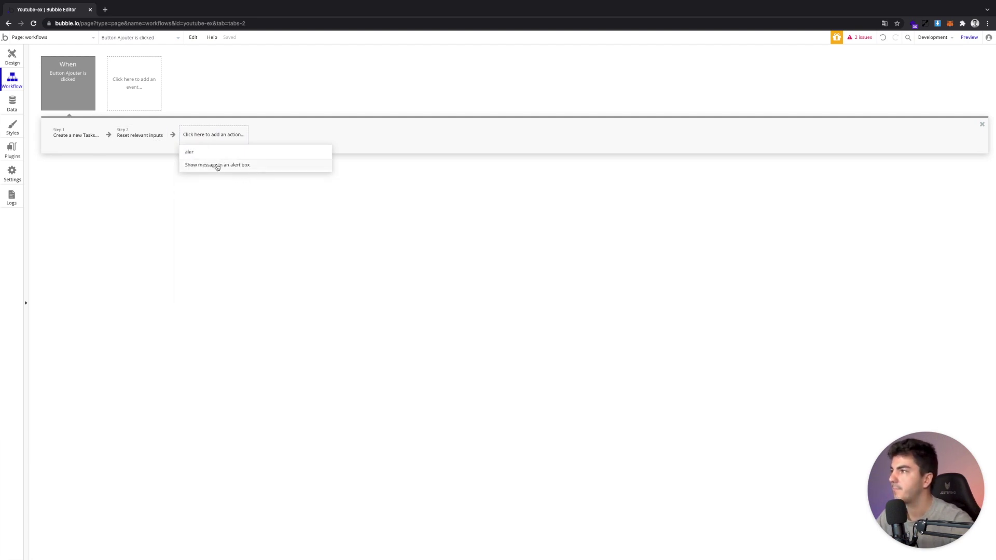
left_click(218, 165)
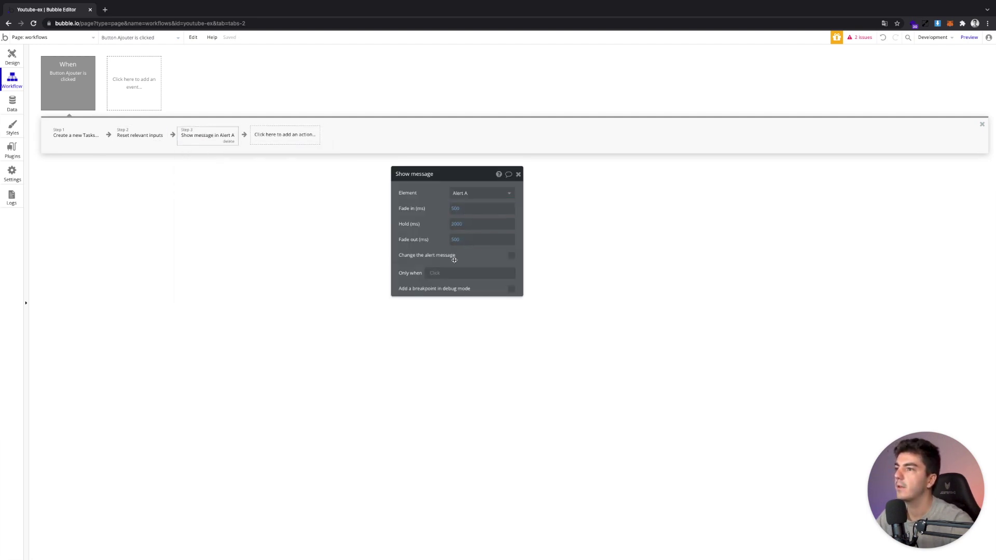
left_click(511, 255)
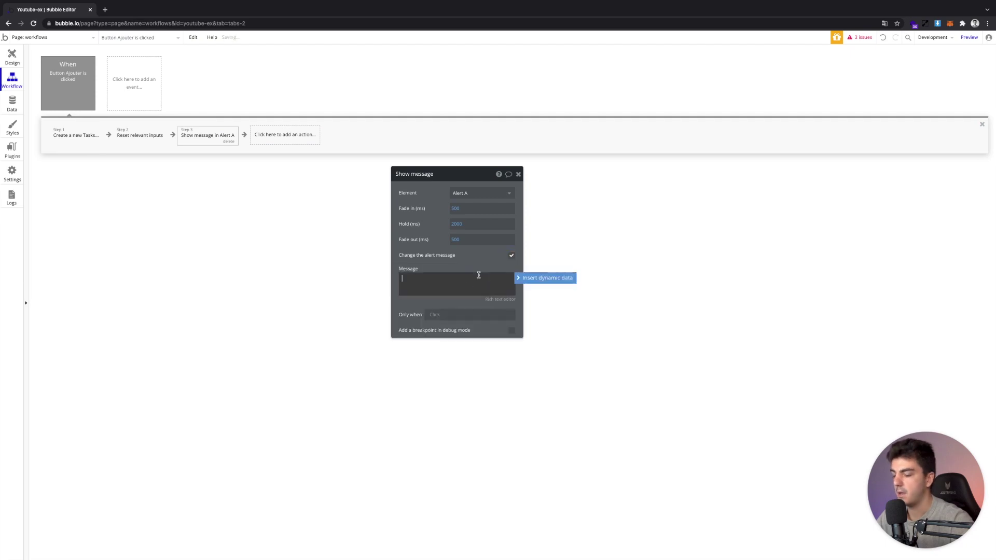
type("Votre tache a été ajoutée")
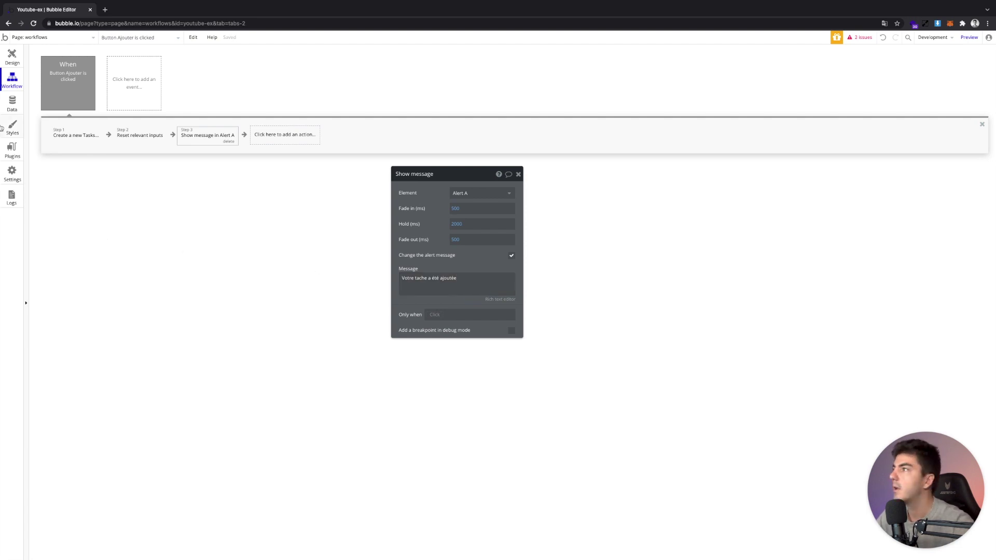
Launch the app preview and come back to the editor
left_click(9, 59)
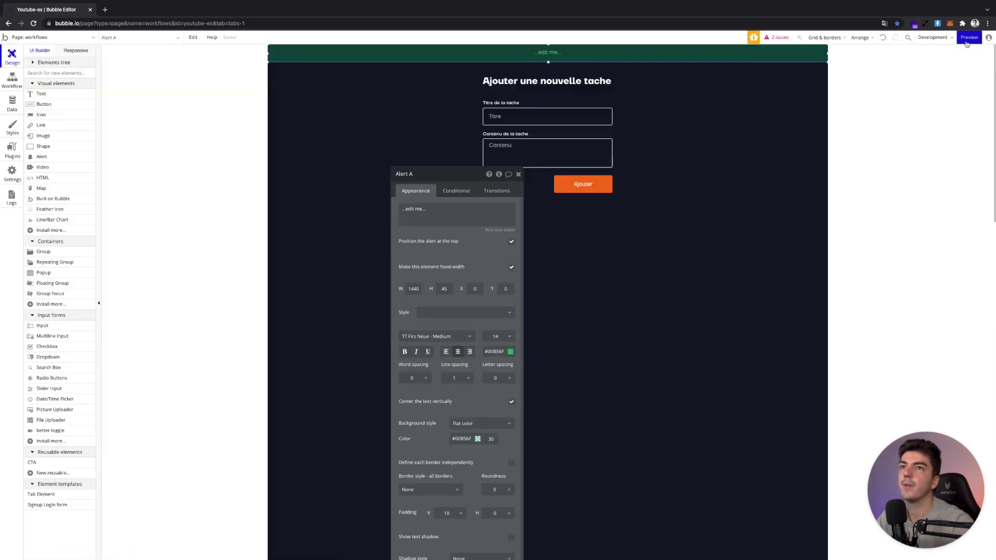
key("super+p")
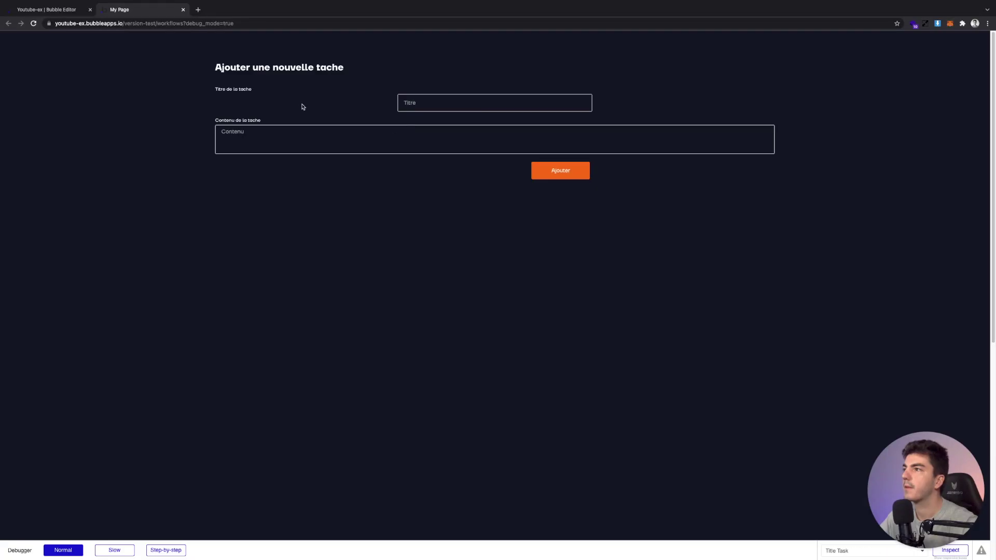
left_click(52, 8)
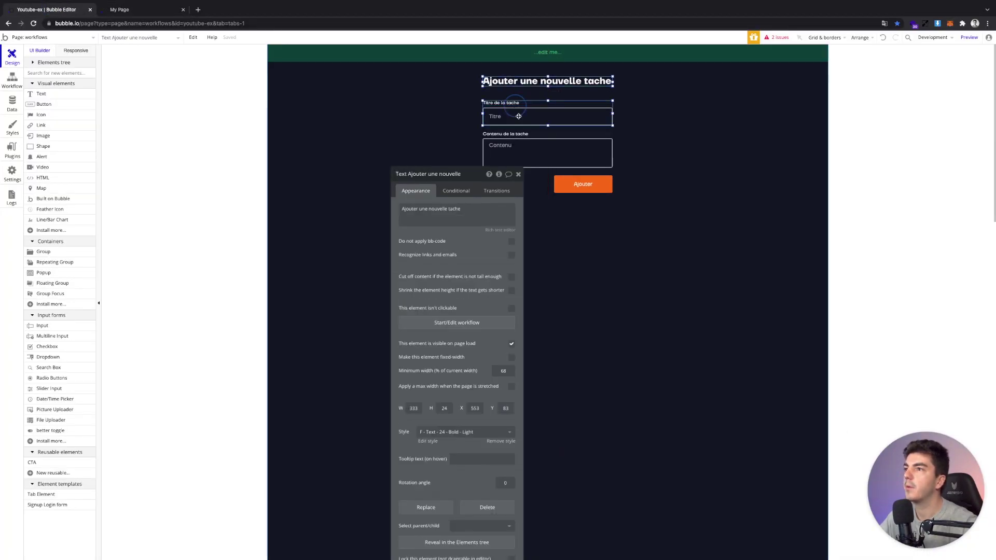
Group the heading, Titre, Contenu and Ajouter elements into a single group
left_click(515, 113, "shift")
left_click(524, 139, "shift")
left_click(567, 181, "shift")
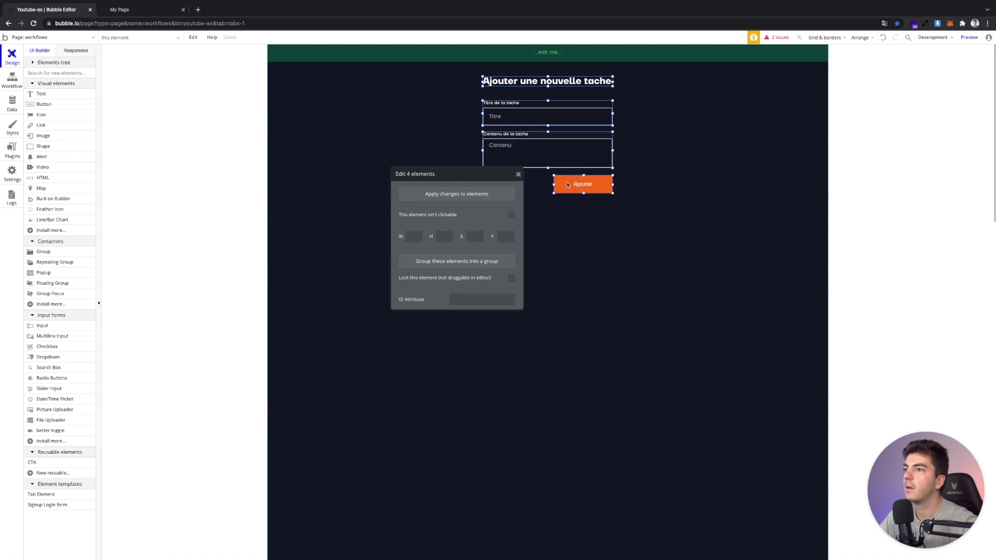
right_click(566, 182)
left_click(597, 227)
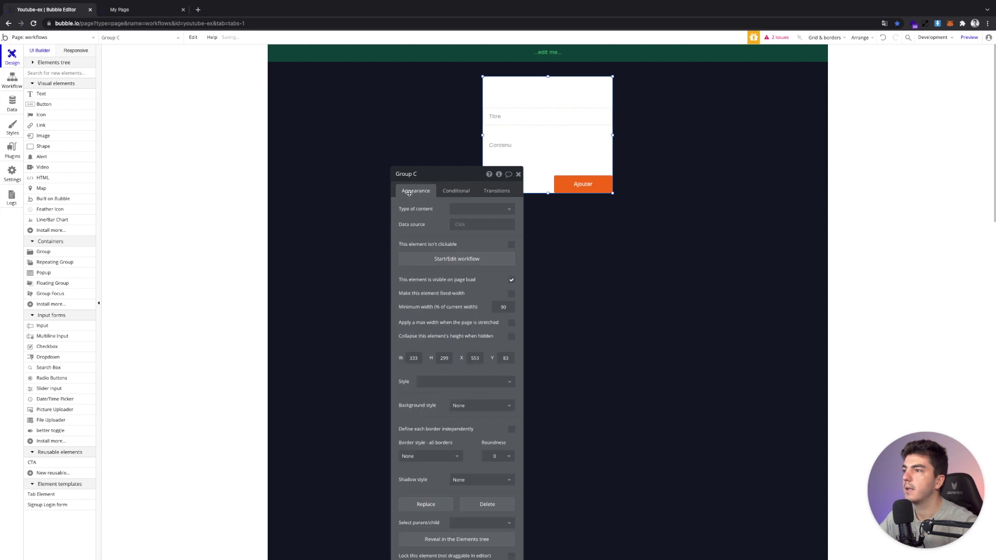
Apply a max width to the new group and rename it Group Task
left_click(512, 323)
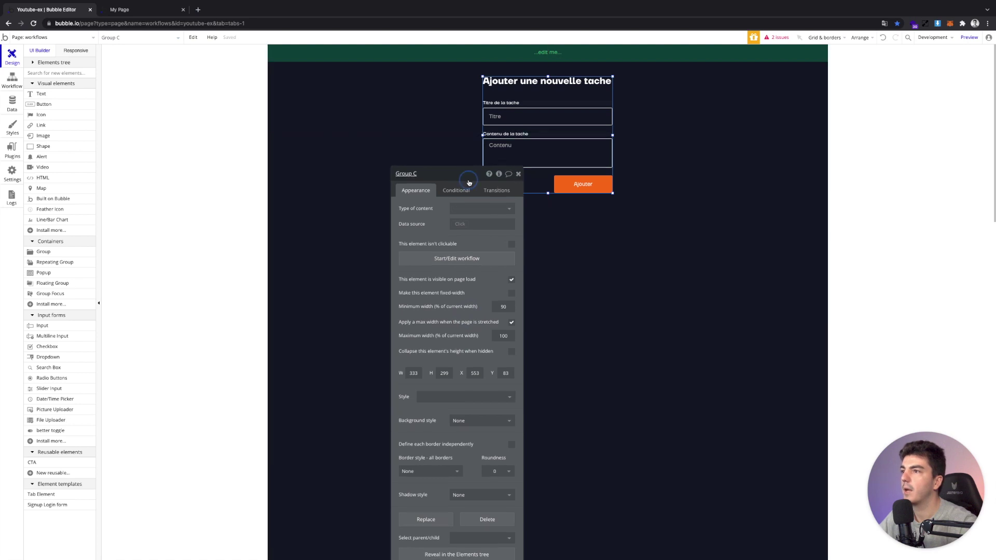
left_click(437, 177)
key("ctrl+a")
type("Grou")
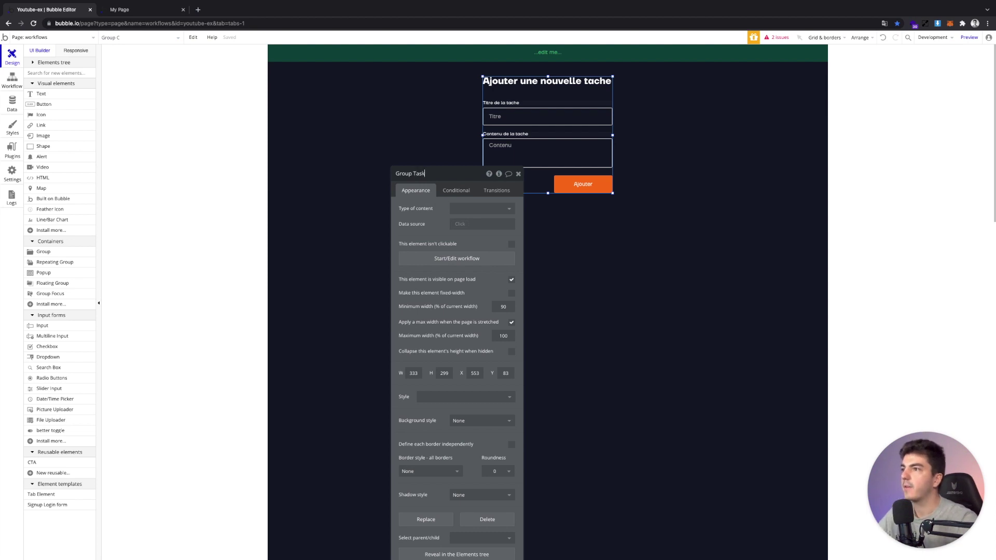
left_click(119, 10)
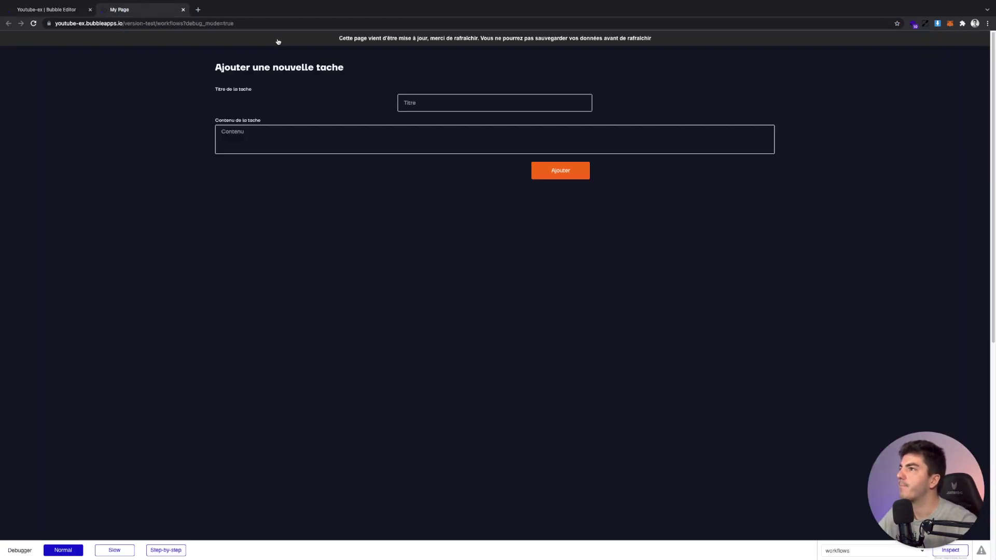
In the reloaded preview, submit the task 'Acheter du beurre' with its content
left_click(325, 41)
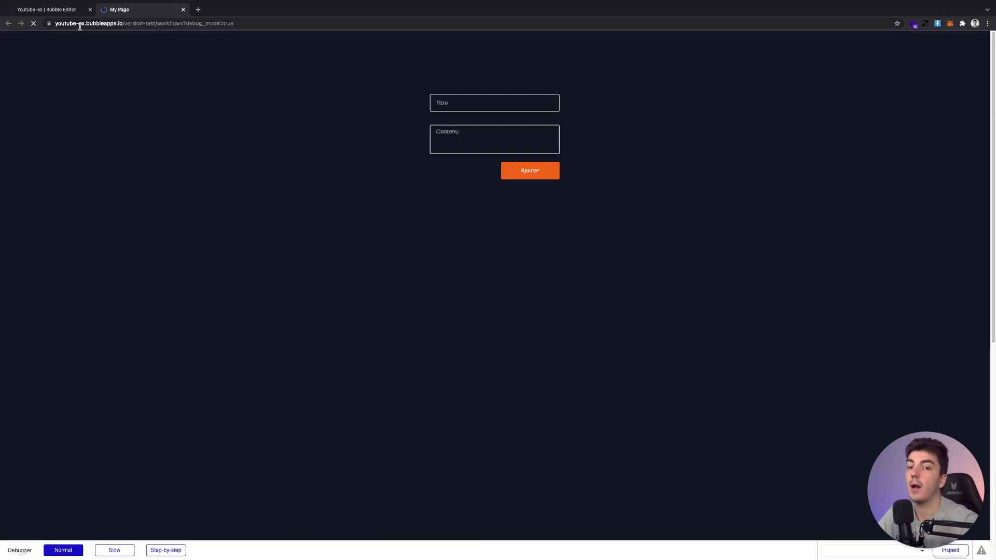
left_click(519, 100)
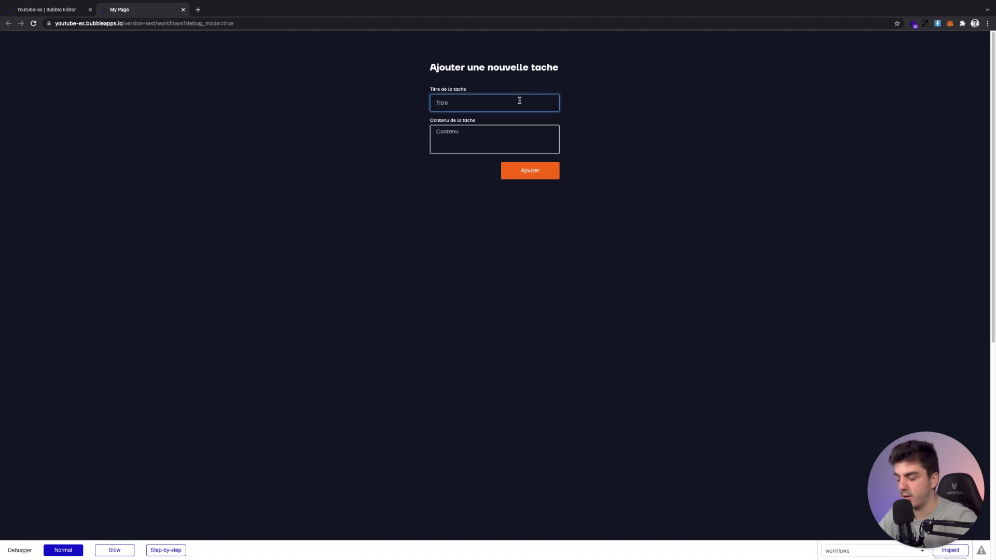
type("Acheter du beurre")
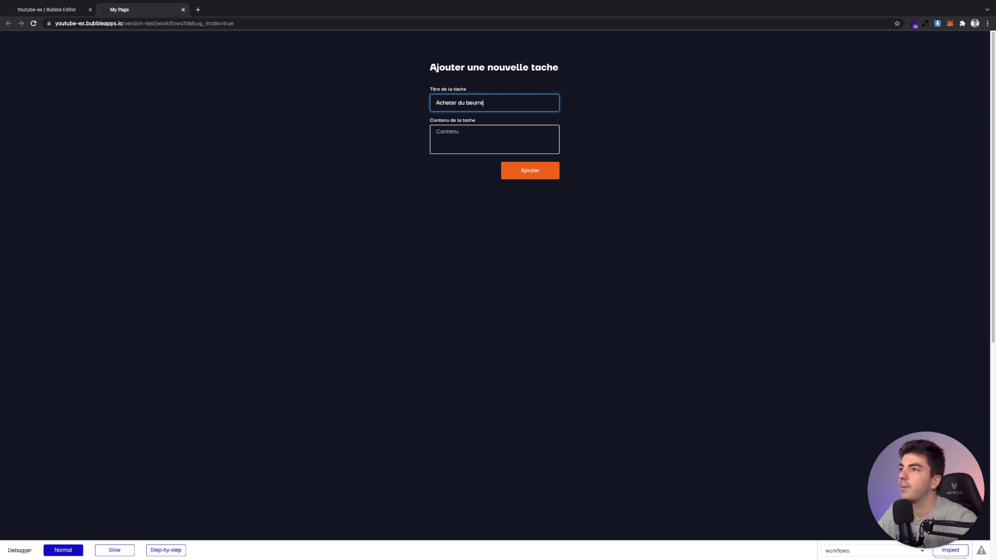
left_click(533, 127)
type("prendre")
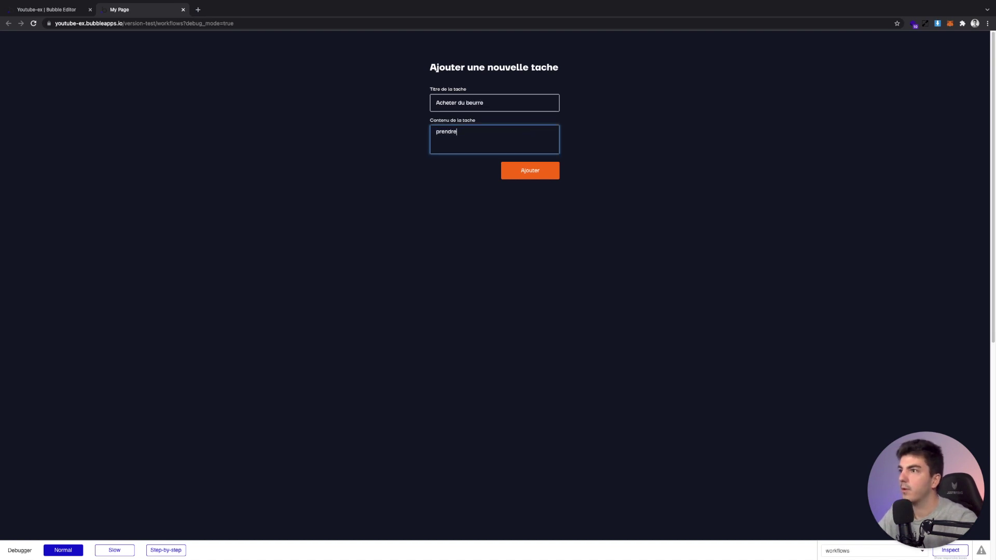
key("super+a")
type("P")
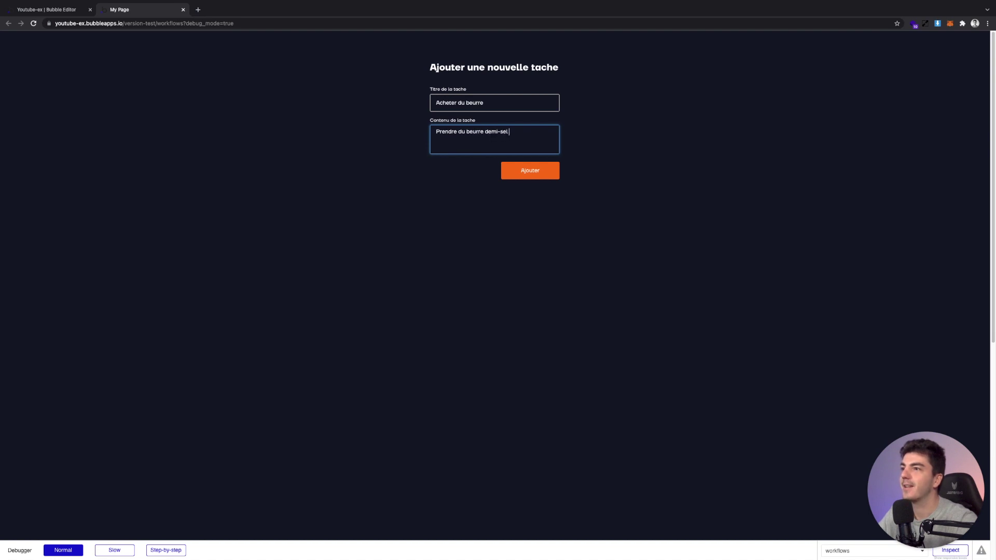
left_click(714, 149)
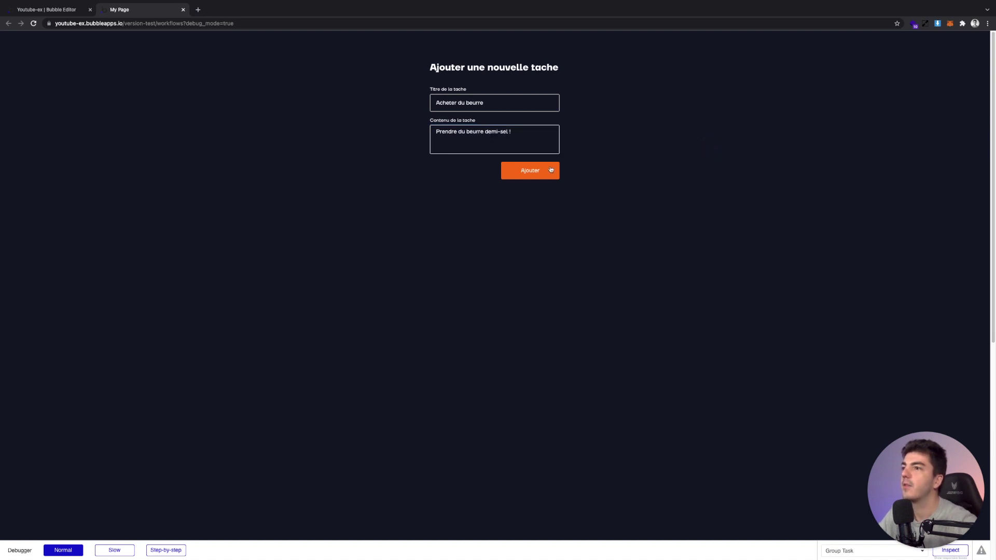
left_click(547, 168)
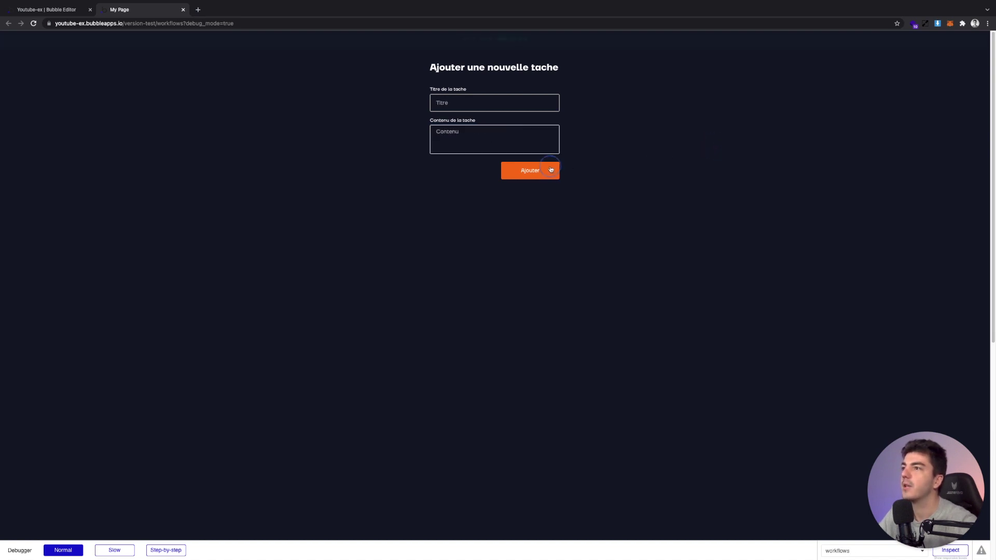
Confirm the new task appears under App data > All Tasks, then return to Design
left_click(72, 15)
left_click(3, 105)
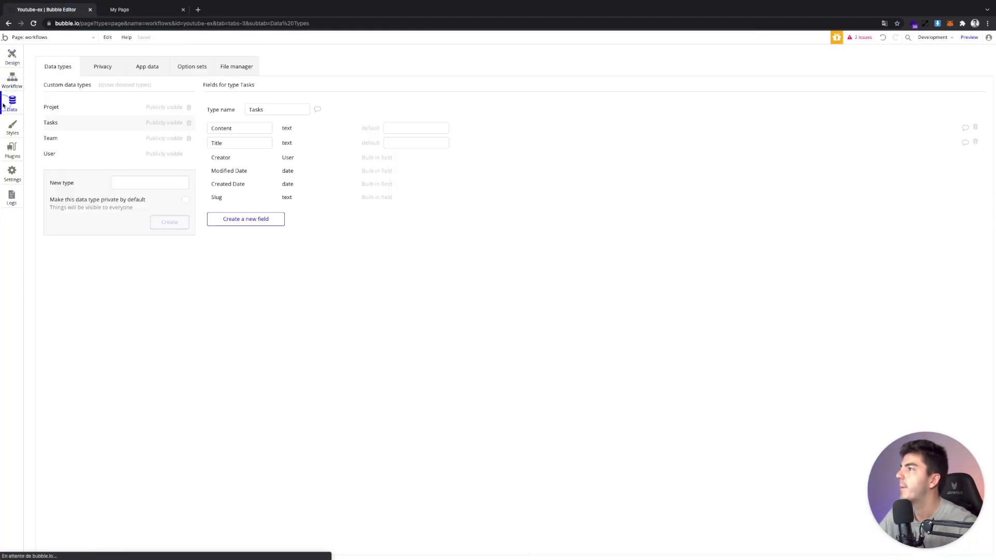
left_click(129, 67)
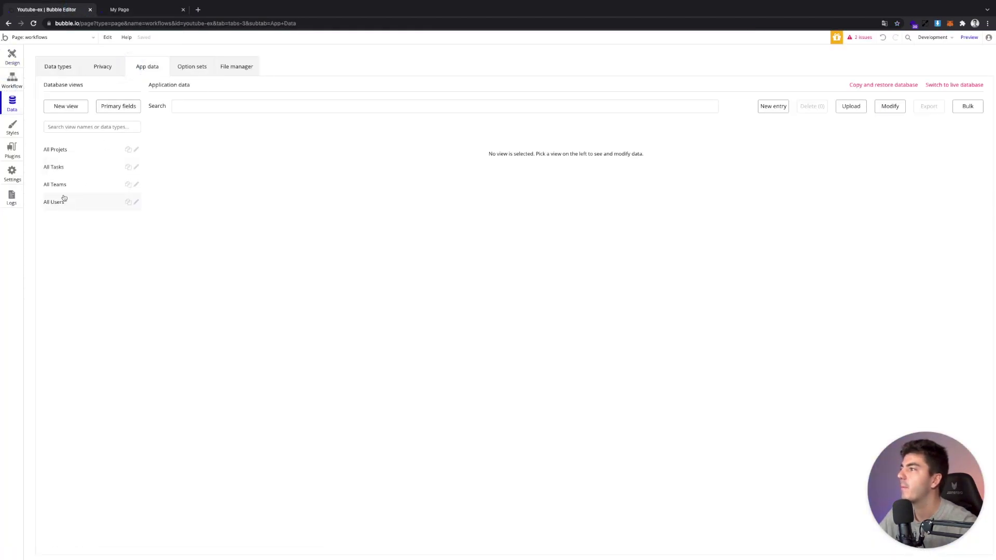
left_click(55, 167)
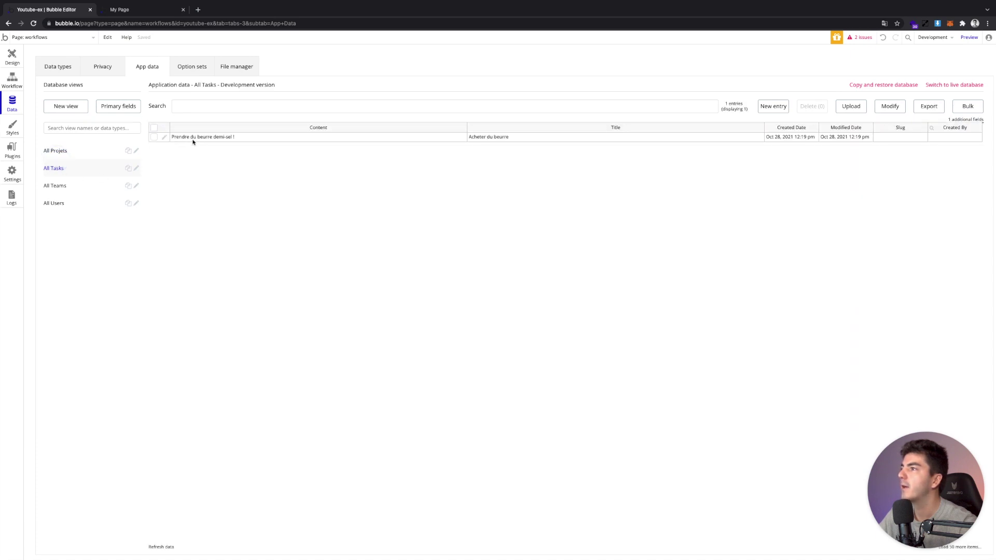
left_click(6, 62)
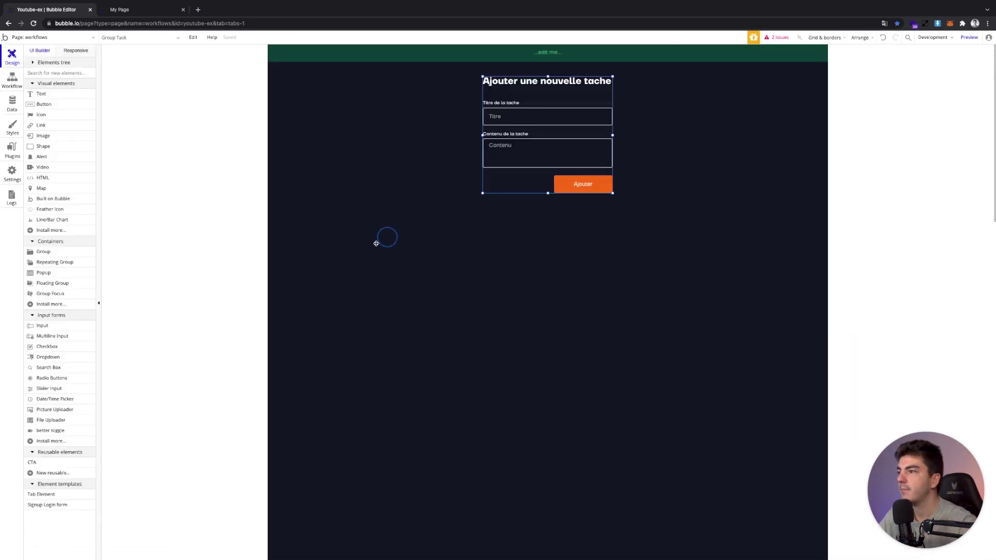
Draw a repeating group below the form and set its width to 500
left_click(518, 174)
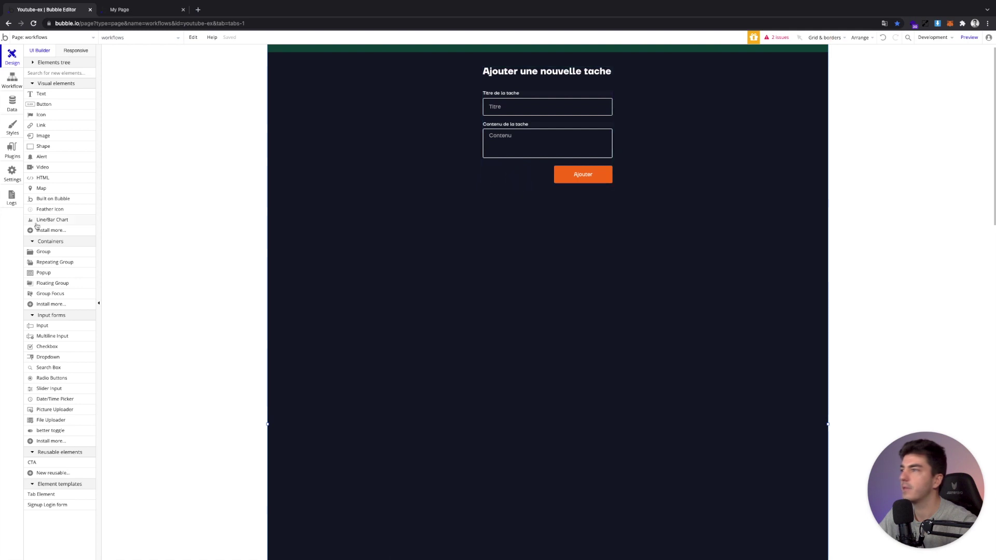
left_click(54, 261)
mouse_move(304, 227)
left_mouse_down()
mouse_move(591, 238)
mouse_move(753, 271)
left_mouse_up()
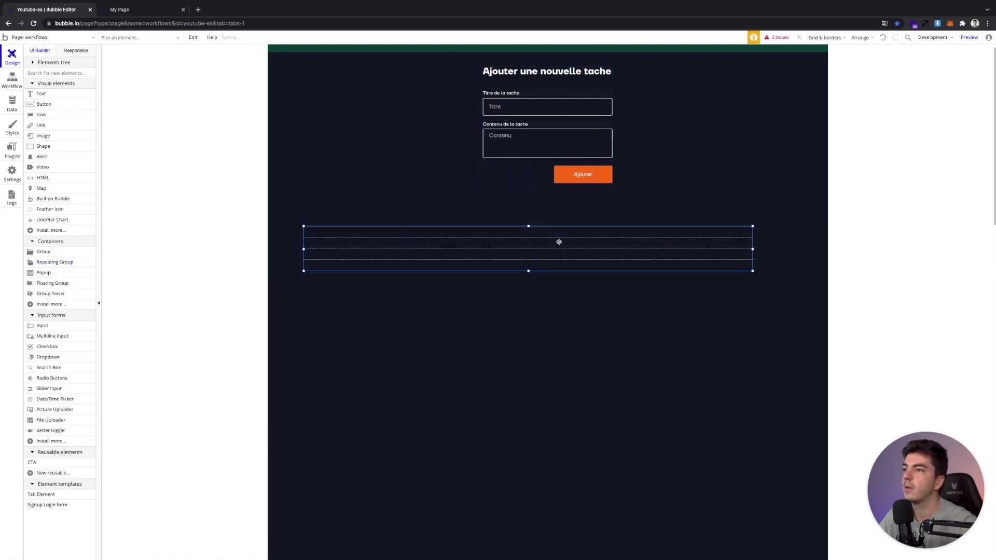
double_click(538, 248)
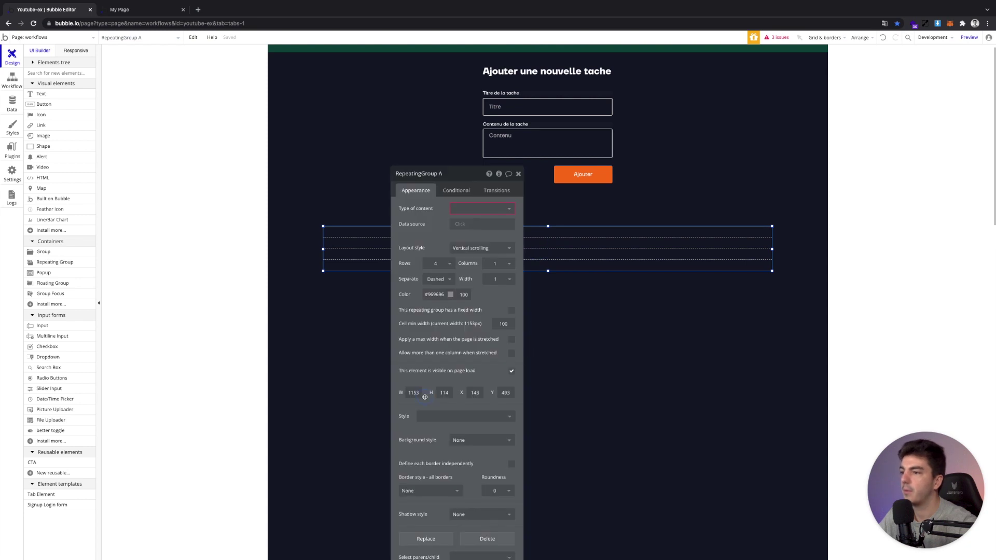
double_click(415, 393)
type("500")
key("Return")
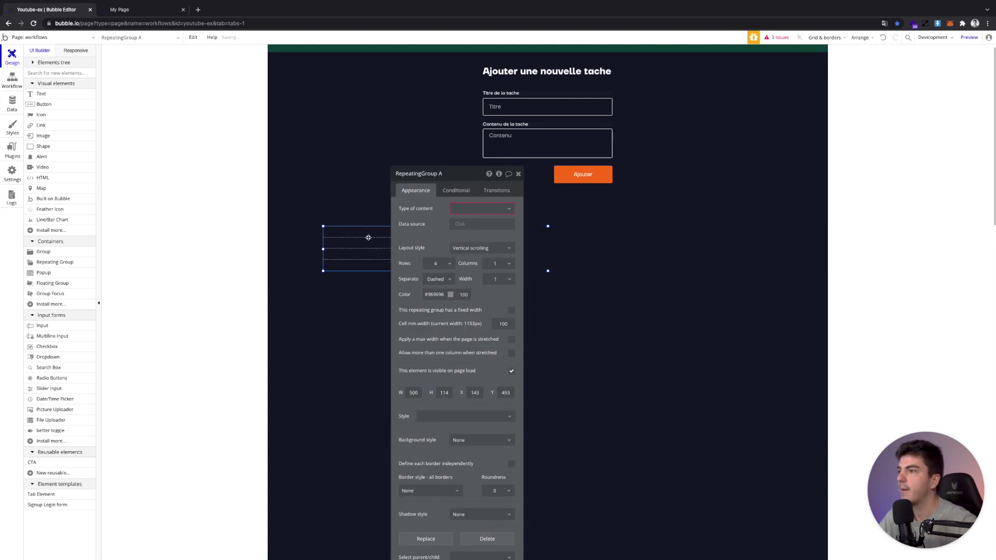
left_click_drag(449, 211, 379, 199)
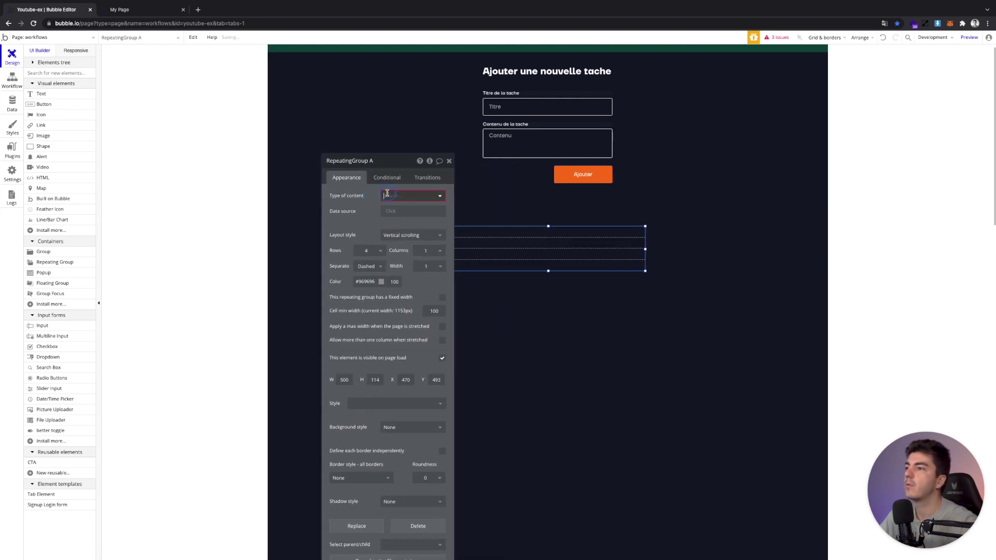
Set the repeating group's content type to Tasks with data source Do a search for Tasks
left_click(412, 195)
left_click(423, 233)
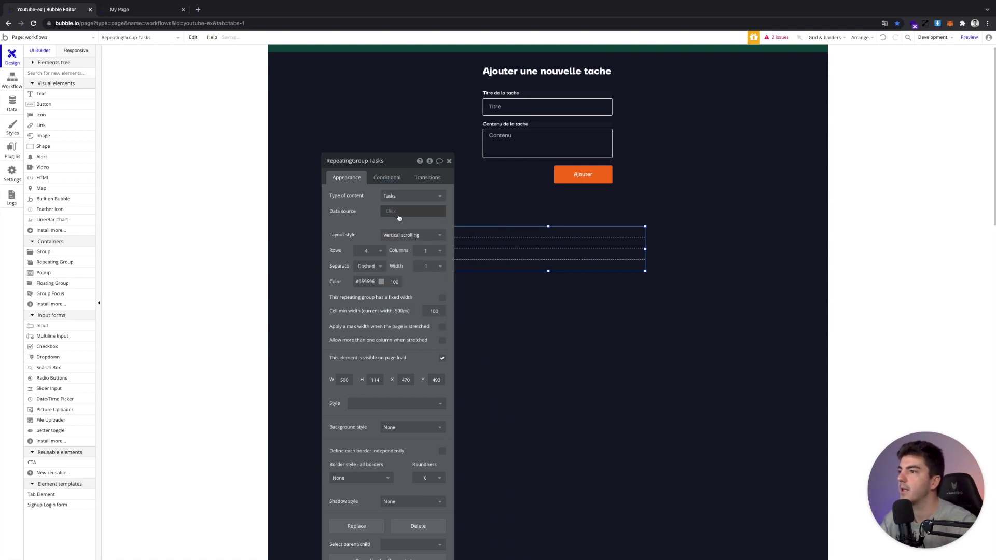
left_click(397, 213)
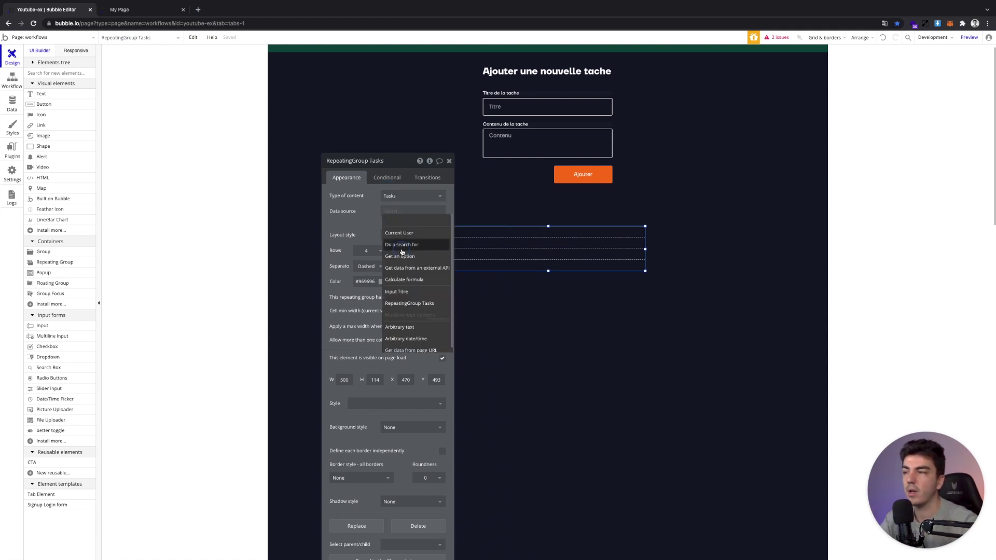
left_click(402, 245)
left_click(534, 182)
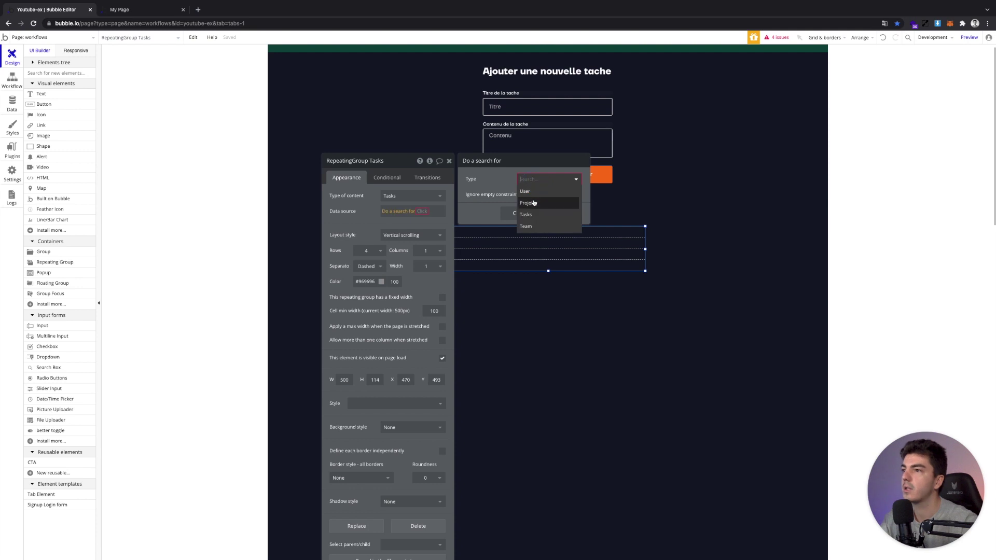
left_click(526, 208)
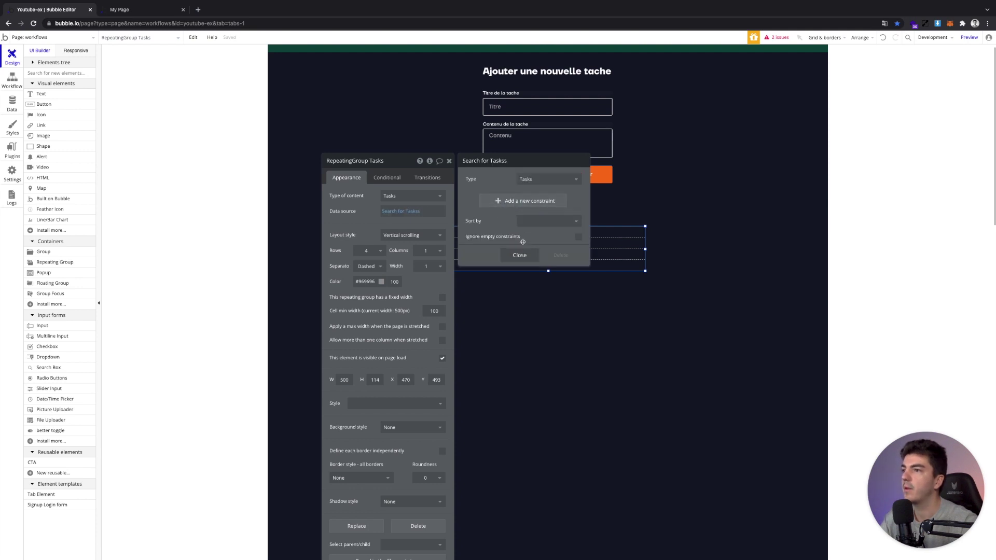
left_click(529, 224)
left_click(524, 257)
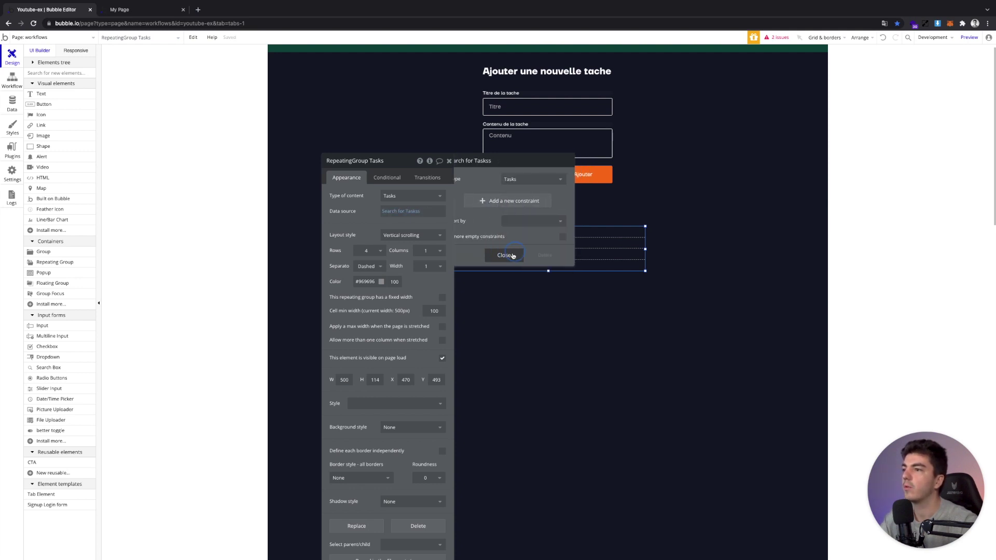
left_click(513, 254)
Set the separator to None, layout to Full list, and rows to 1
left_click(368, 267)
left_click(362, 279)
left_click(412, 235)
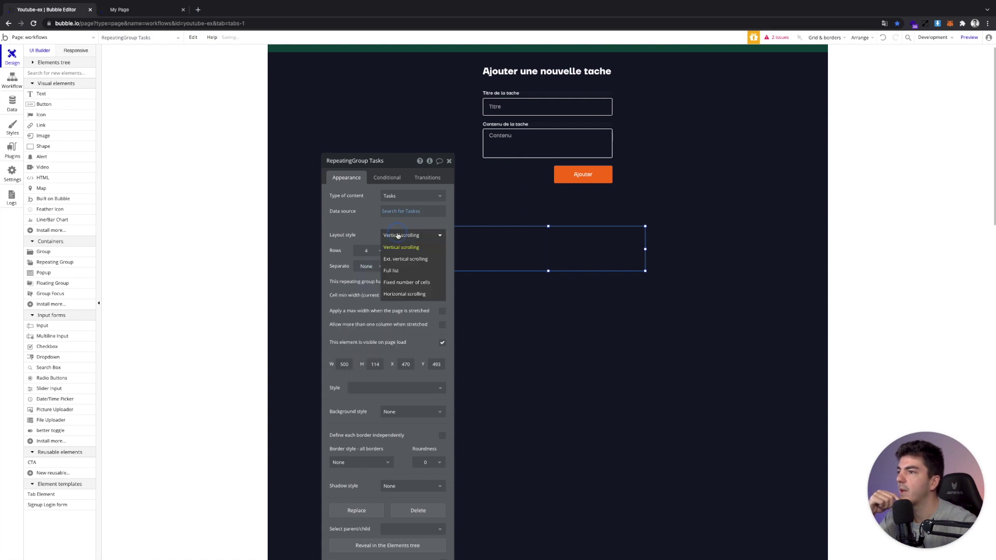
left_click(402, 264)
left_click(379, 253)
left_click(357, 263)
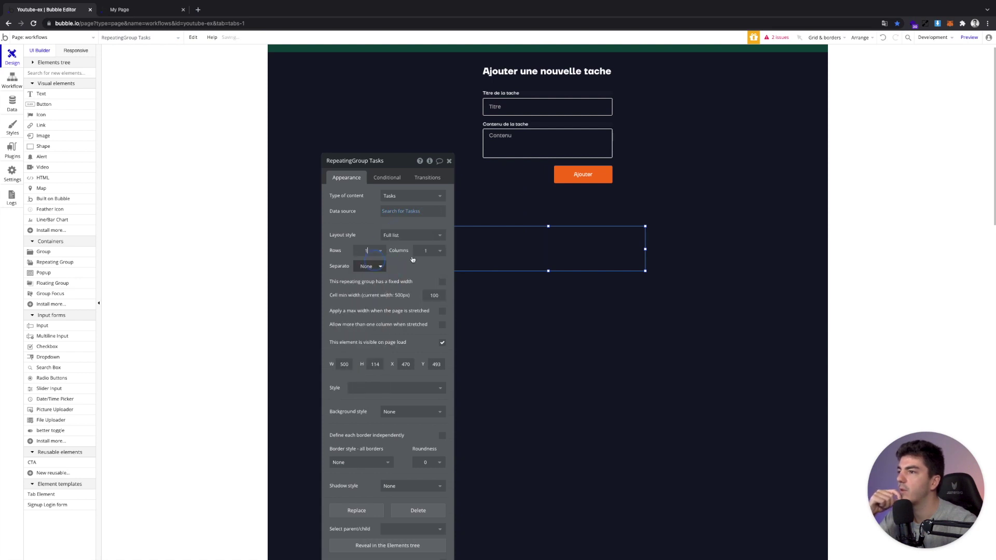
left_click_drag(418, 249, 287, 185)
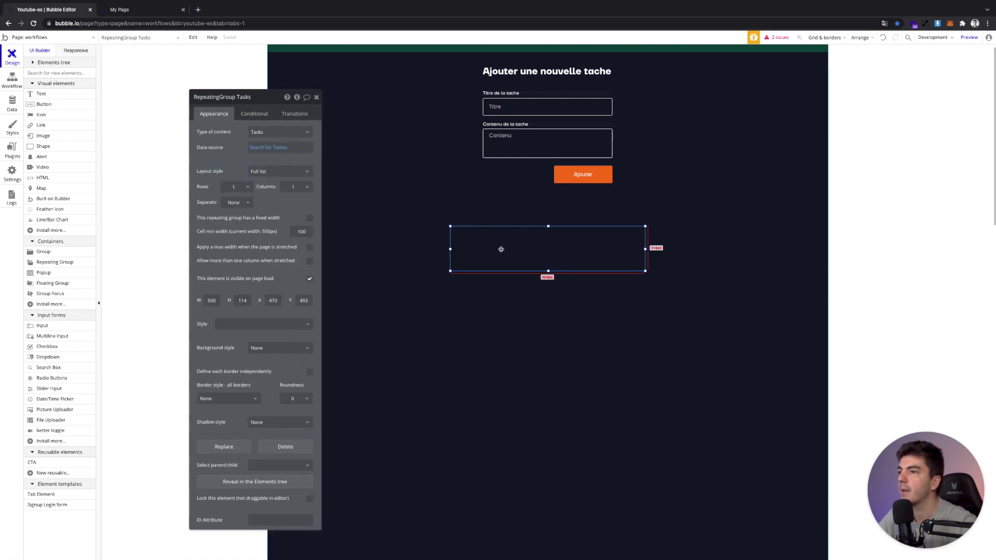
left_click(316, 97)
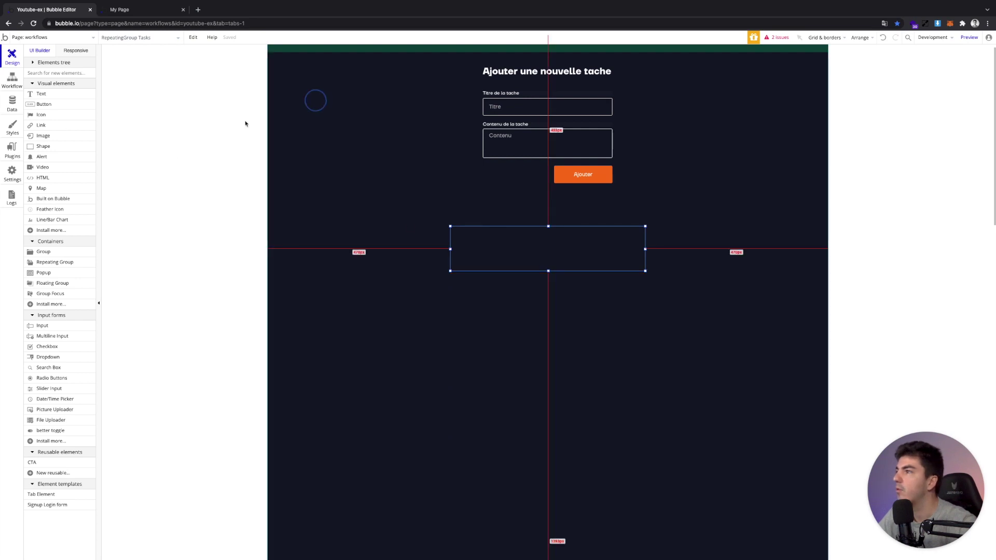
Add an 18 bold light text in the cell showing Current cell's Tasks's Title, aligned top-left
left_click(42, 96)
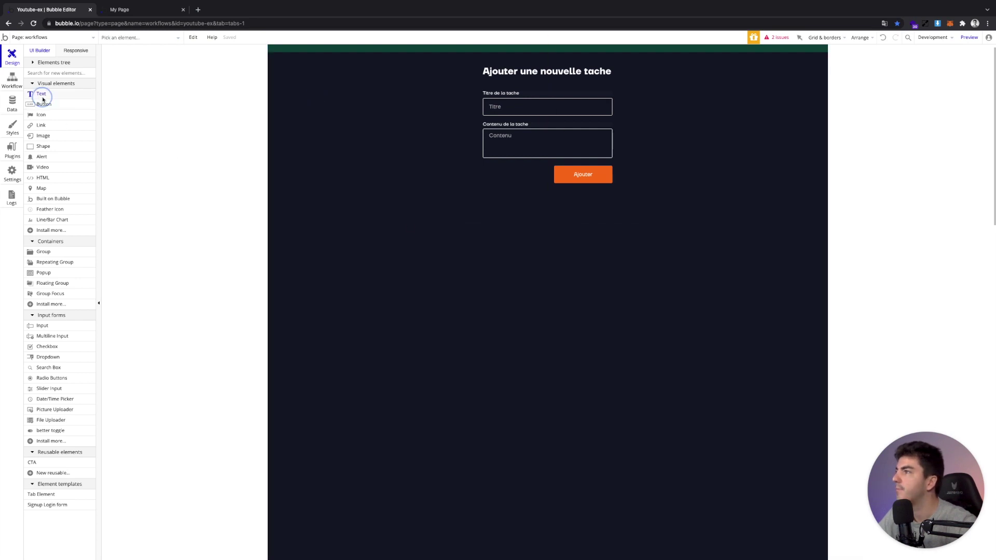
left_click(482, 260)
left_click_drag(502, 264, 489, 246)
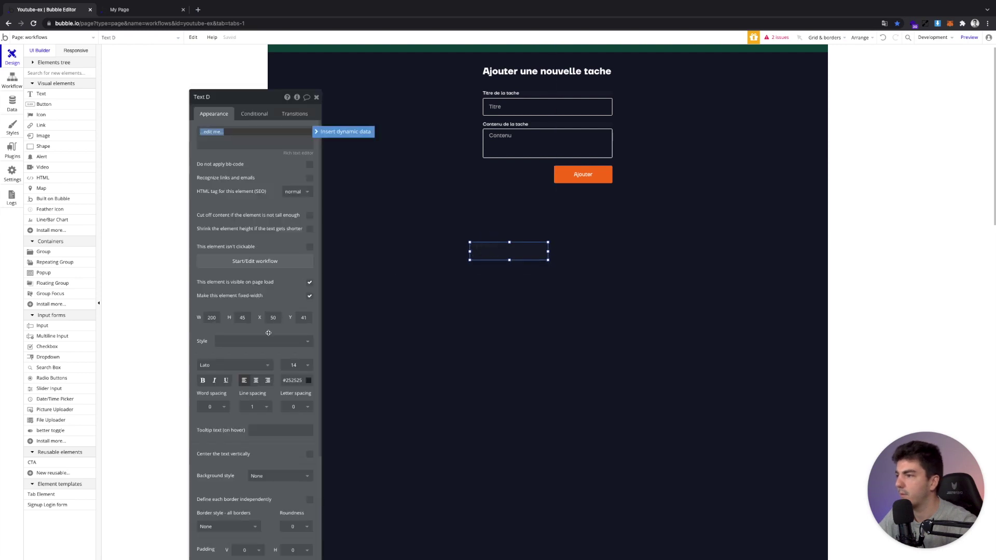
left_click(219, 341)
type("18")
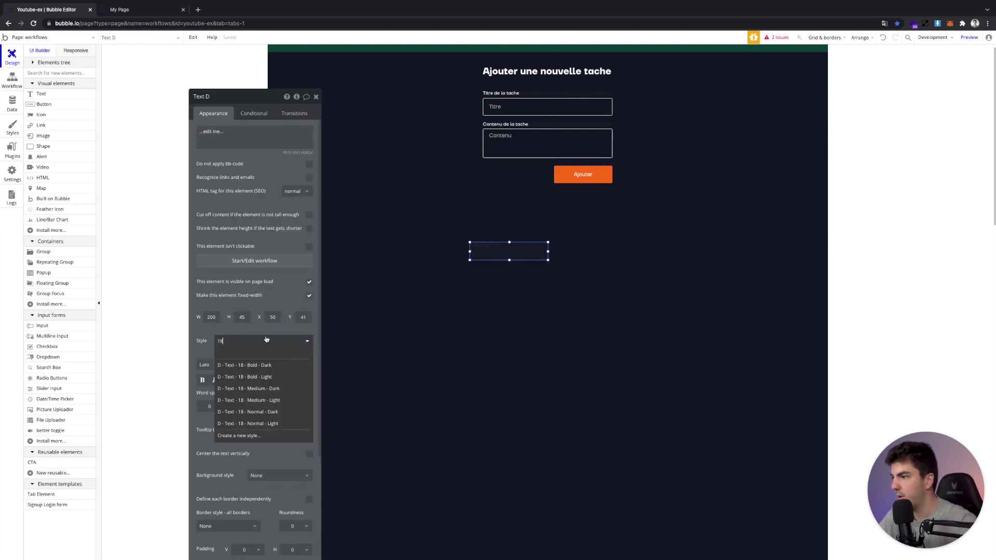
left_click(274, 377)
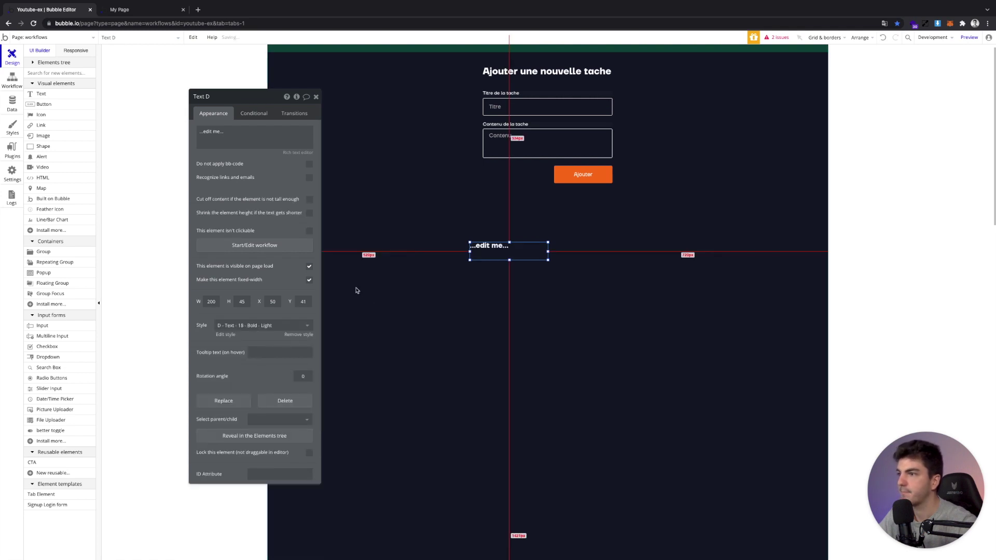
left_click(230, 136)
left_click(324, 133)
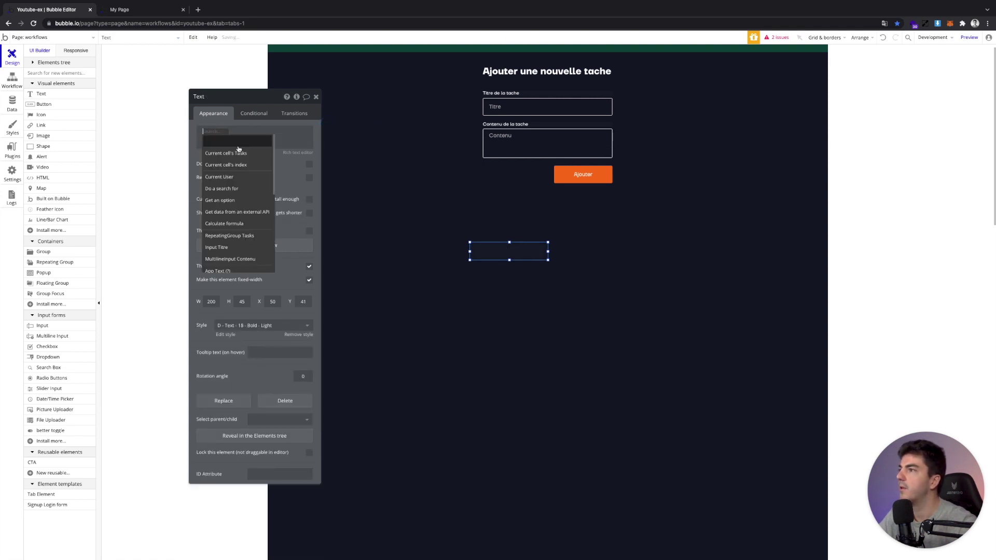
left_click(234, 148)
left_click(257, 153)
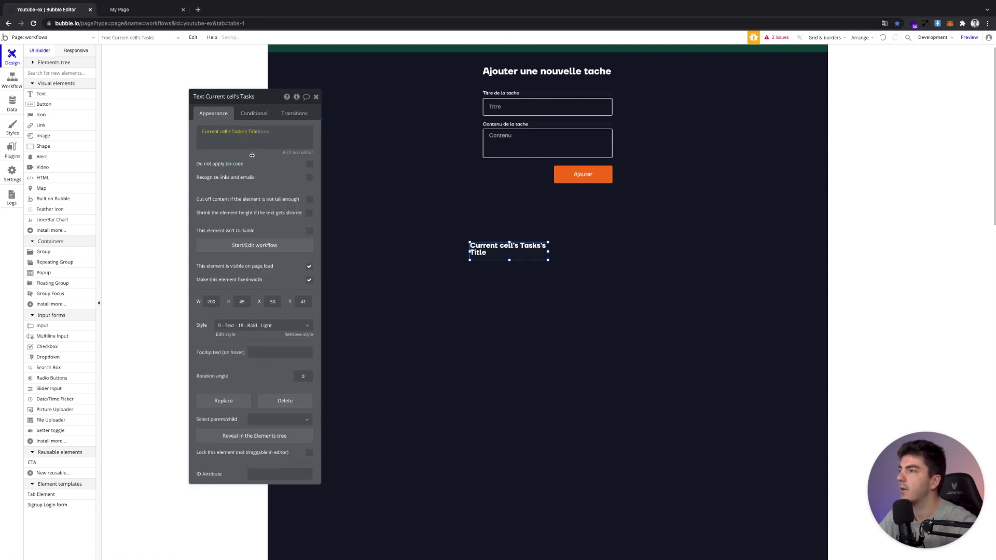
key("Left")
key("Left")
key("Left")
key("Left")
key("Left")
key("Left")
key("Left")
key("Left")
key("Left")
key("Left")
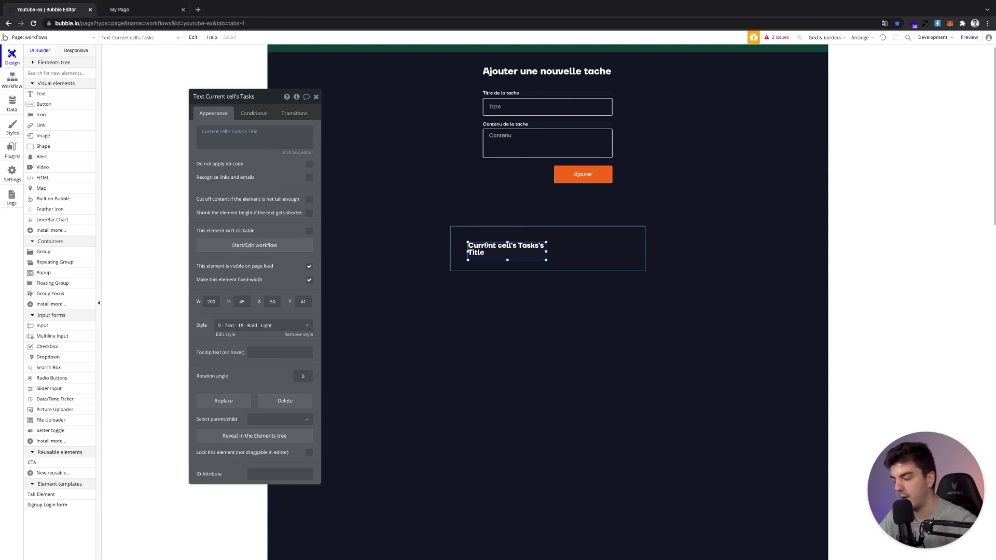
key("Up")
key("Up")
key("Up")
key("Up")
key("Up")
key("Up")
key("Up")
key("Up")
key("Up")
key("Up")
key("Up")
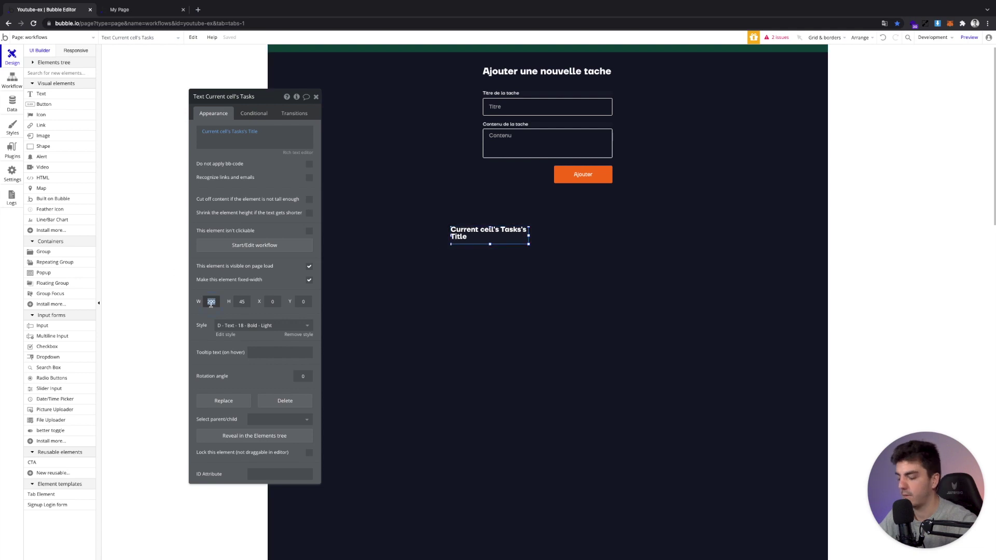
type("250")
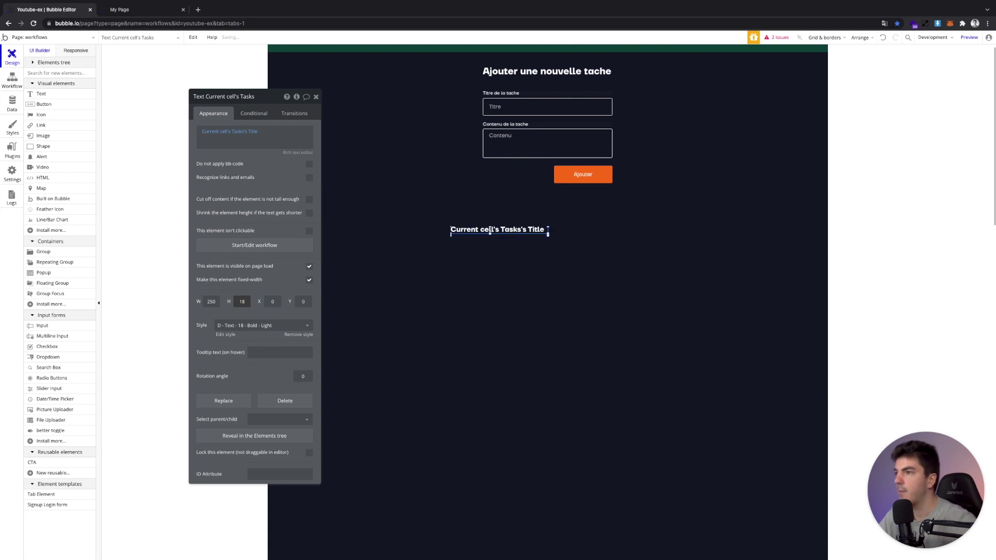
Copy it below as a 14 normal light text showing Current cell's Tasks's Content, full width
mouse_move(490, 230)
left_mouse_down()
mouse_move(507, 234)
mouse_move(499, 240)
left_mouse_up()
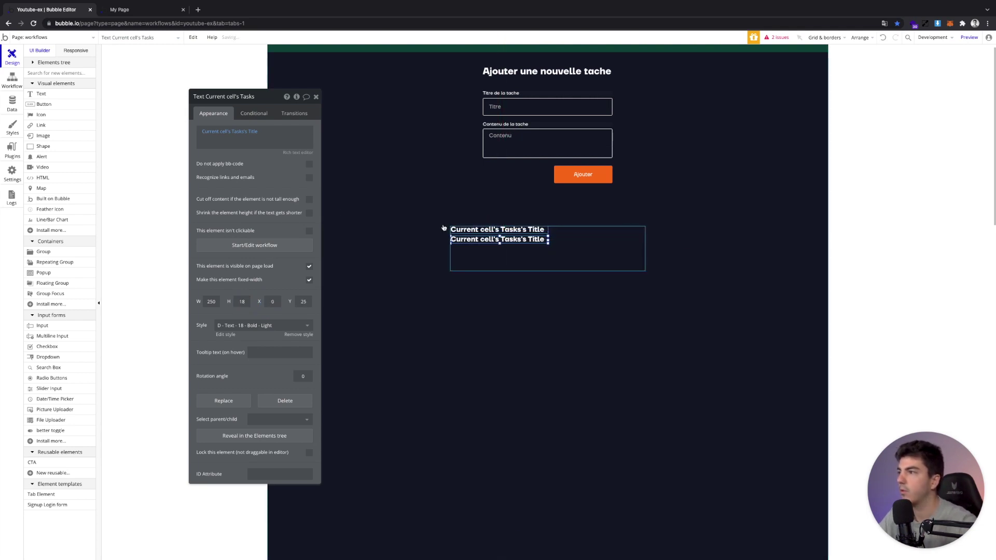
left_click(258, 133)
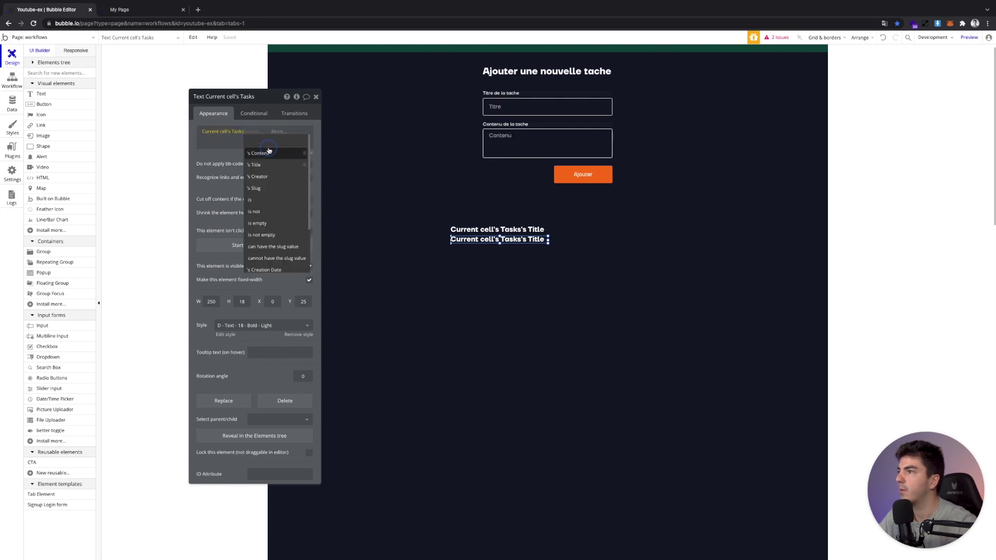
left_click(257, 150)
left_click(244, 325)
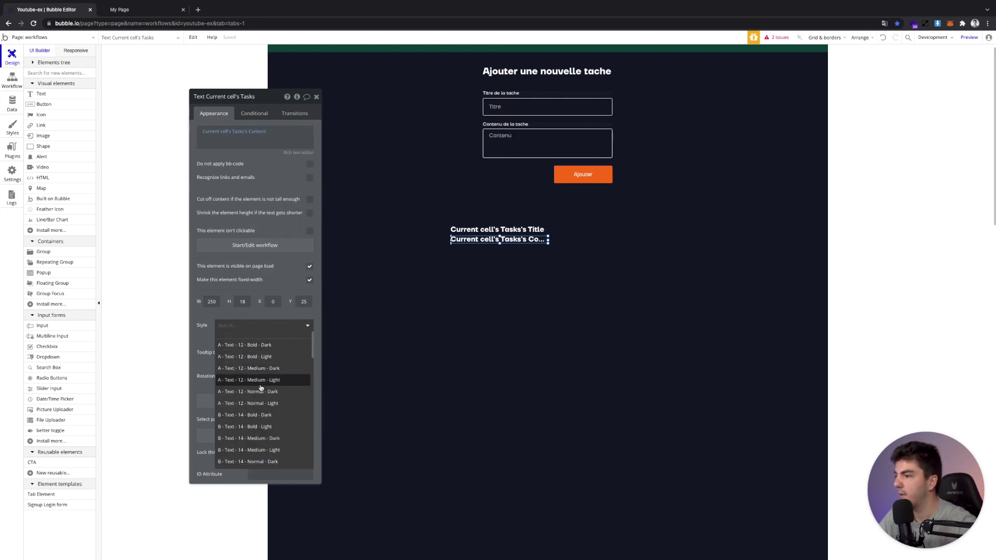
type("14")
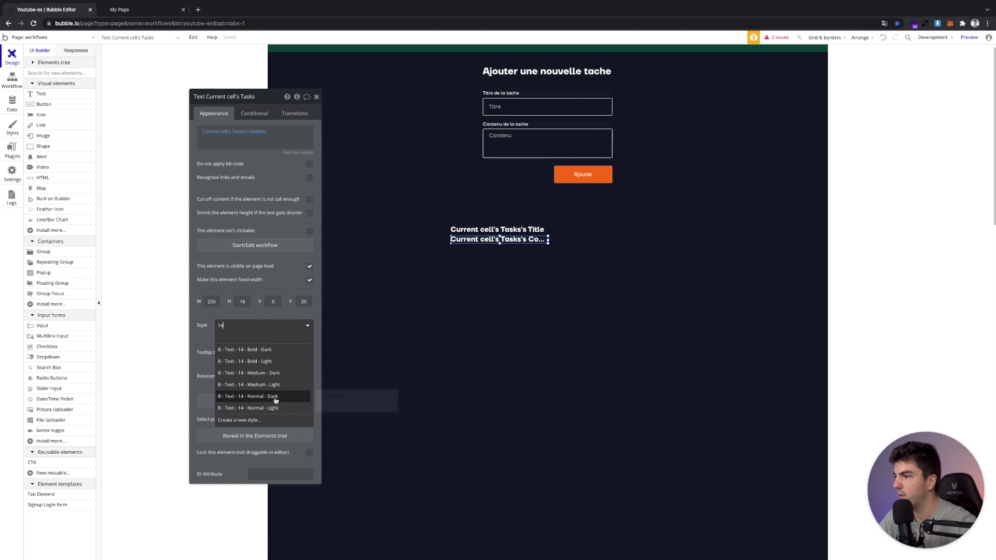
left_click(539, 237)
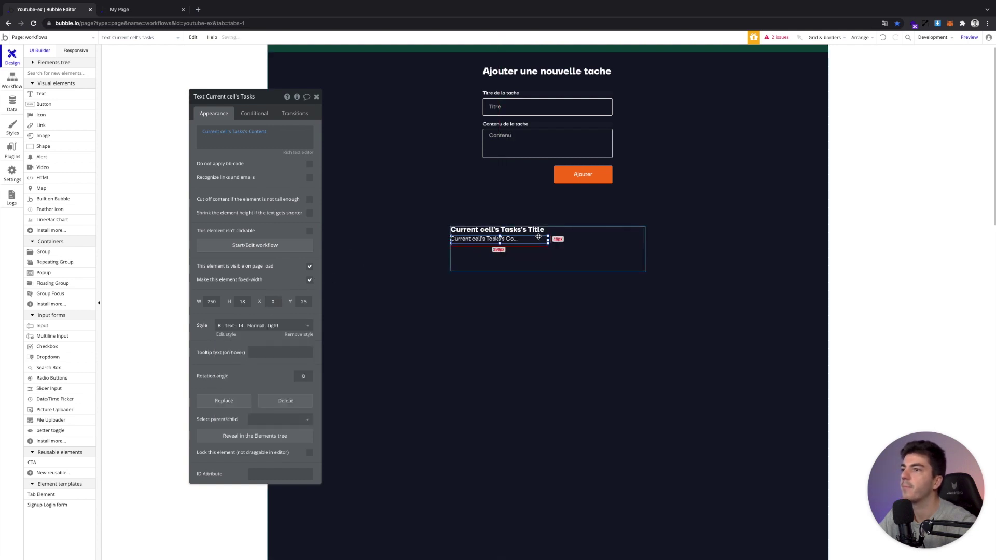
left_click_drag(557, 240, 648, 238)
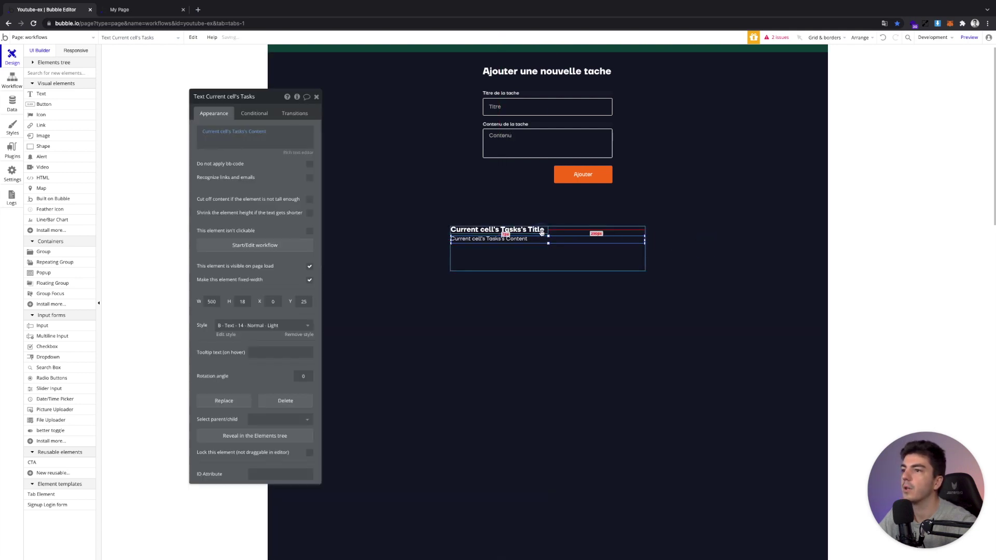
Widen the title to full width and fine-tune the content text's position and height
left_click(519, 229)
left_click_drag(545, 229, 659, 234)
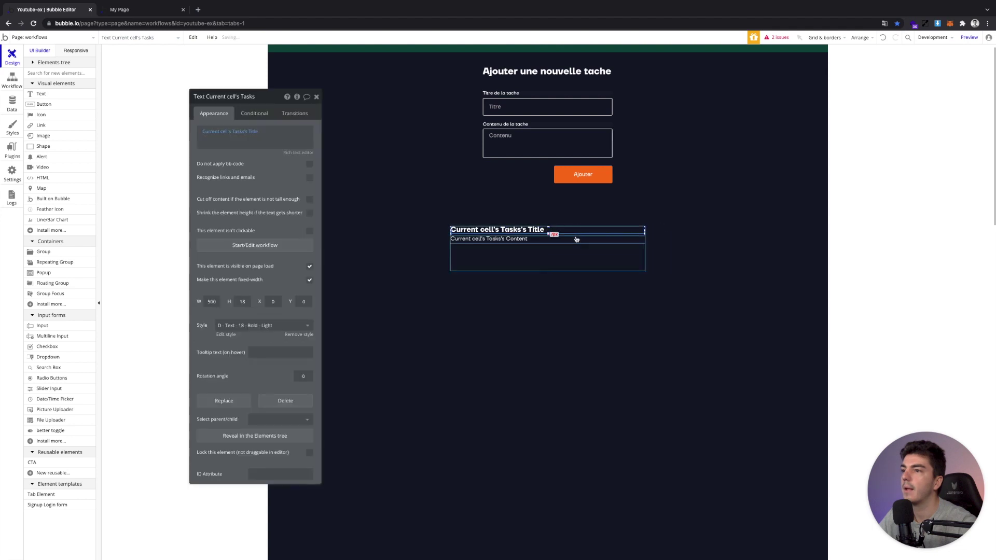
key("Down")
key("Down")
key("Down")
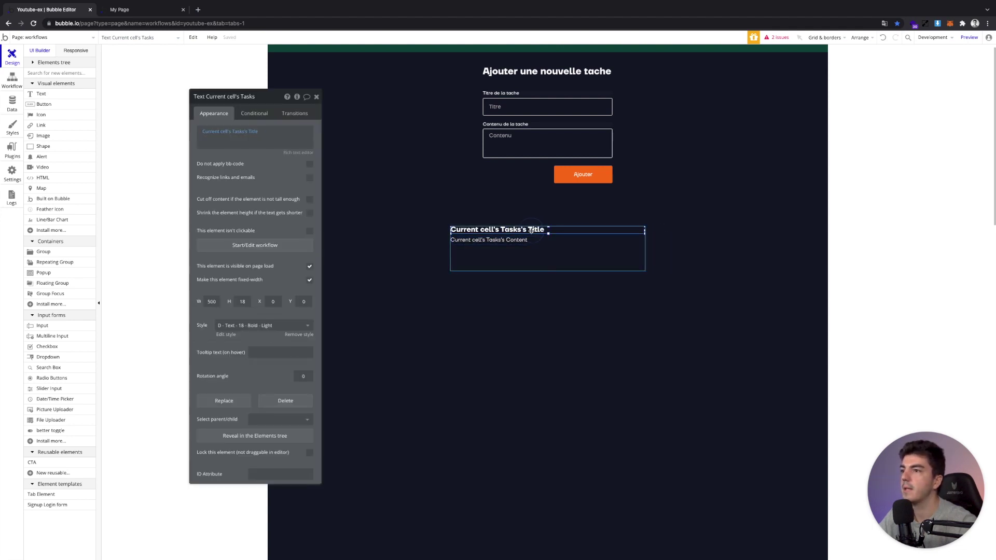
left_click(248, 306)
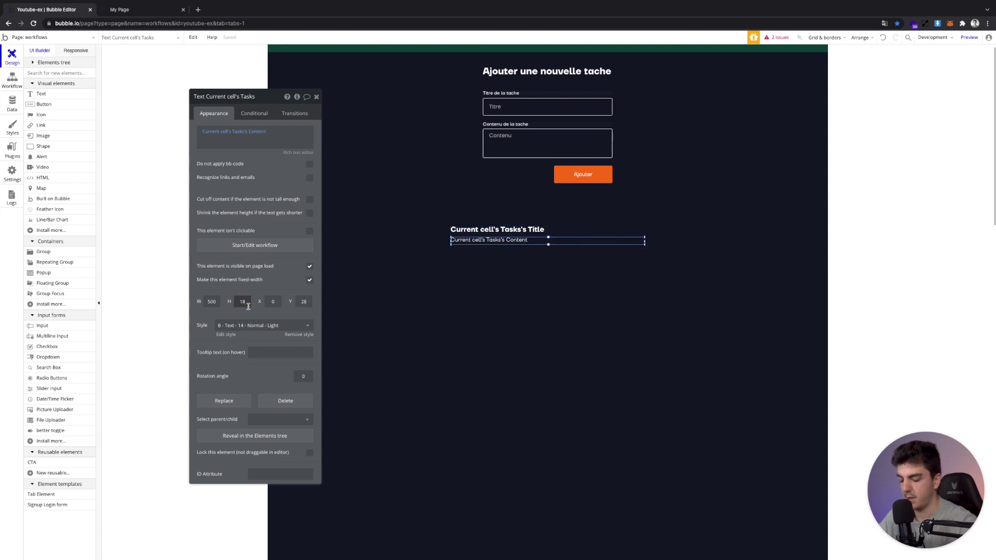
key("BackSpace")
type("7")
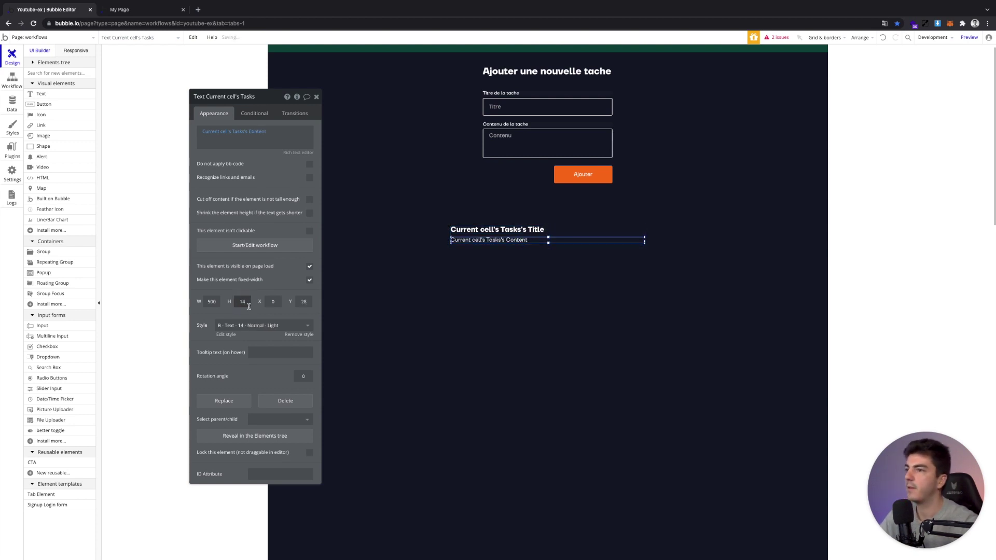
left_click(317, 97)
left_click(552, 257)
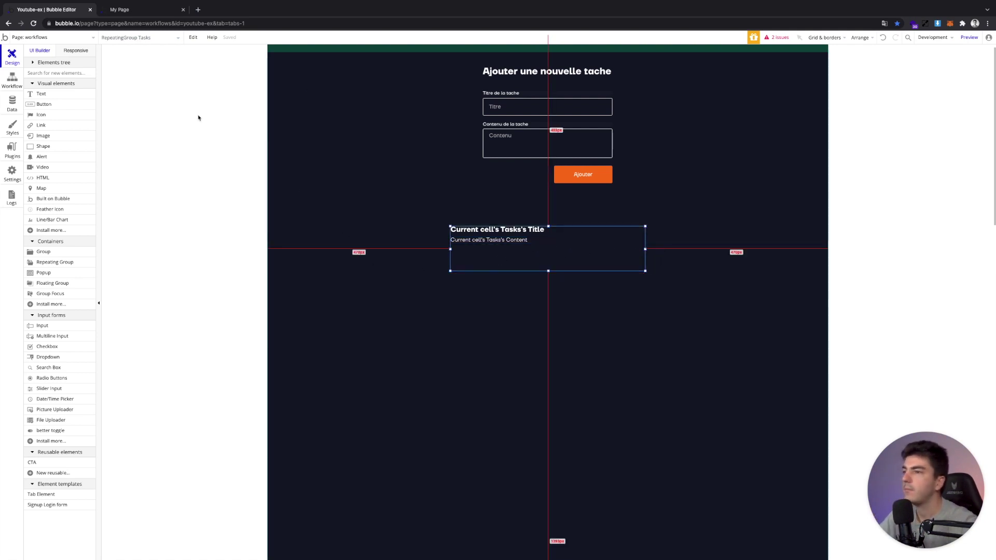
left_click(132, 10)
Add 'Annuler l'abonnement téléphone' with content 'Se rendre sur leur site pour résilier l'abonnement' via the preview
left_click(248, 39)
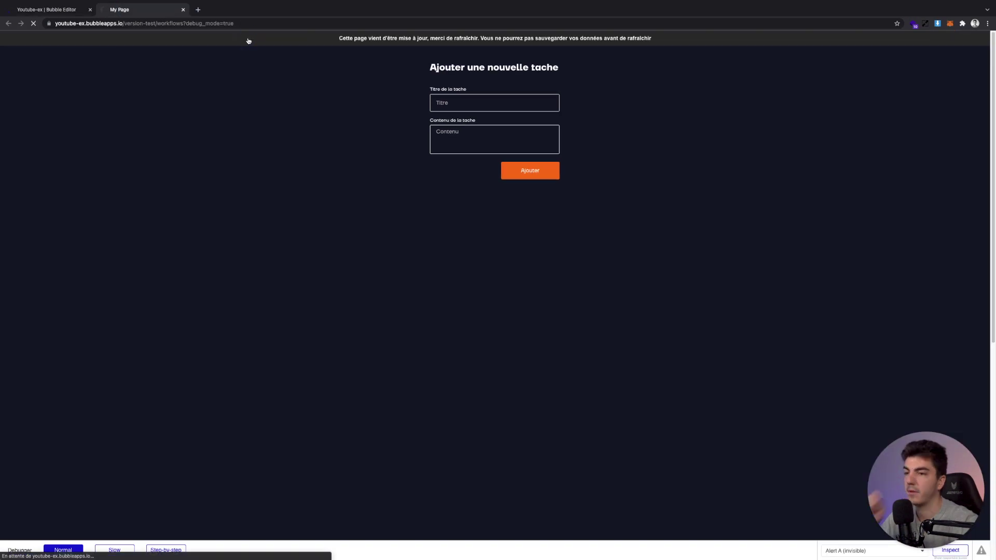
left_click(468, 106)
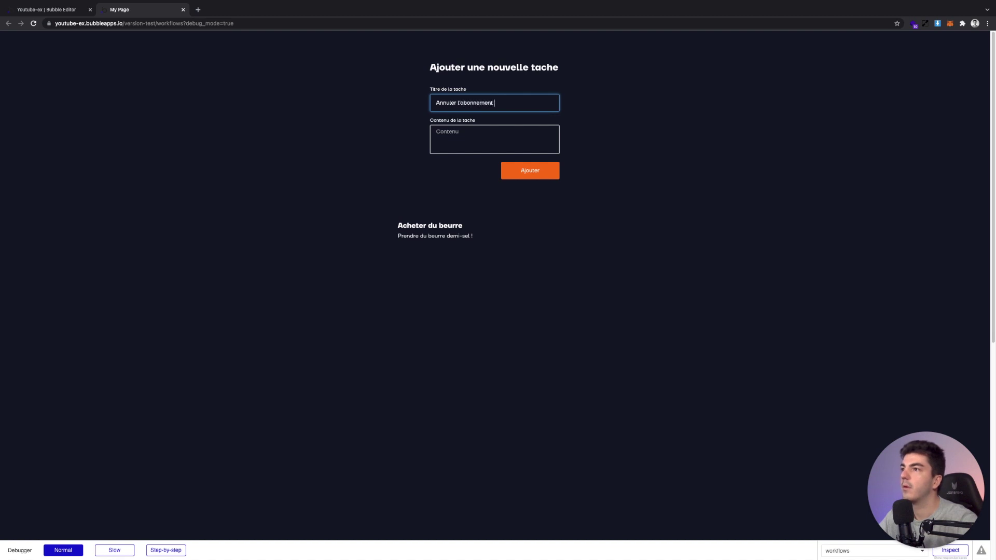
left_click(536, 128)
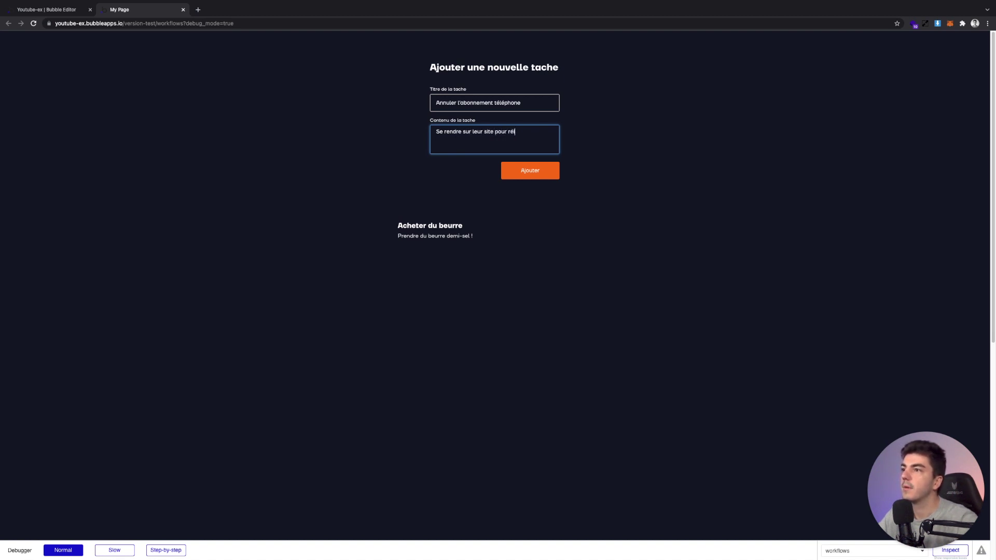
type("Se rendre sur leur site pour résilier l'abonnement")
key("ctrl+a")
left_click(546, 169)
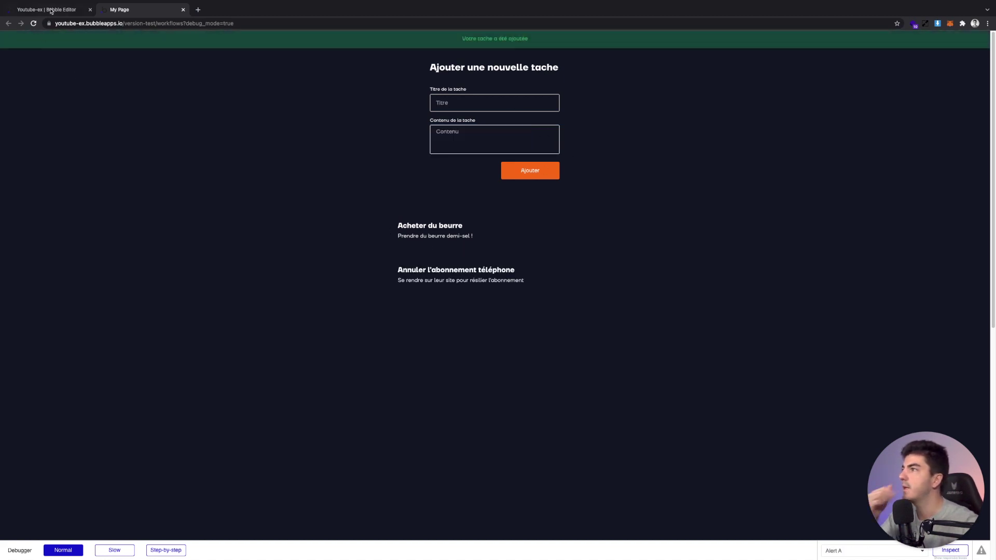
key("ctrl+shift+Tab")
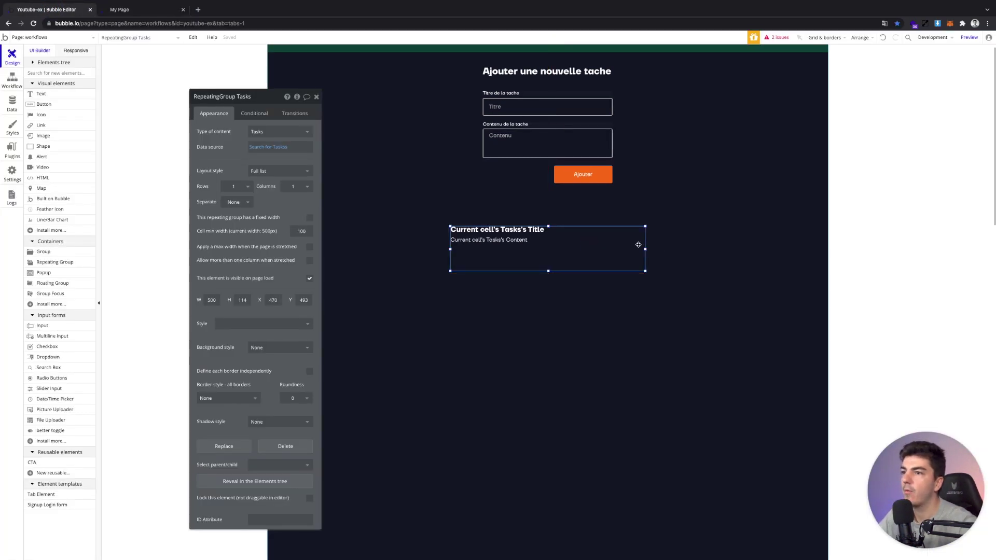
Widen the Tasks repeating group from 500 to 638 px and centre it at X 401
left_click_drag(645, 250, 695, 248)
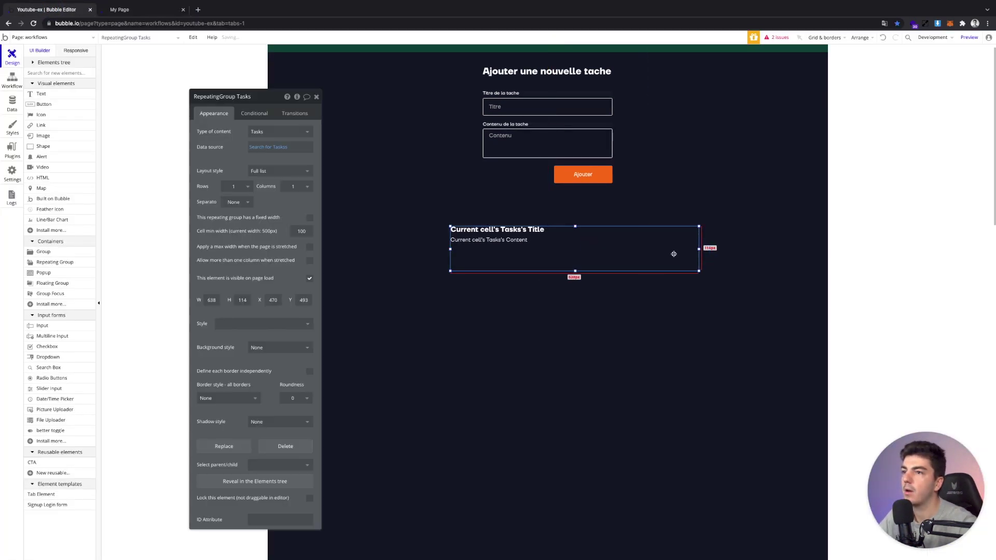
left_click_drag(577, 247, 550, 246)
left_click(551, 229)
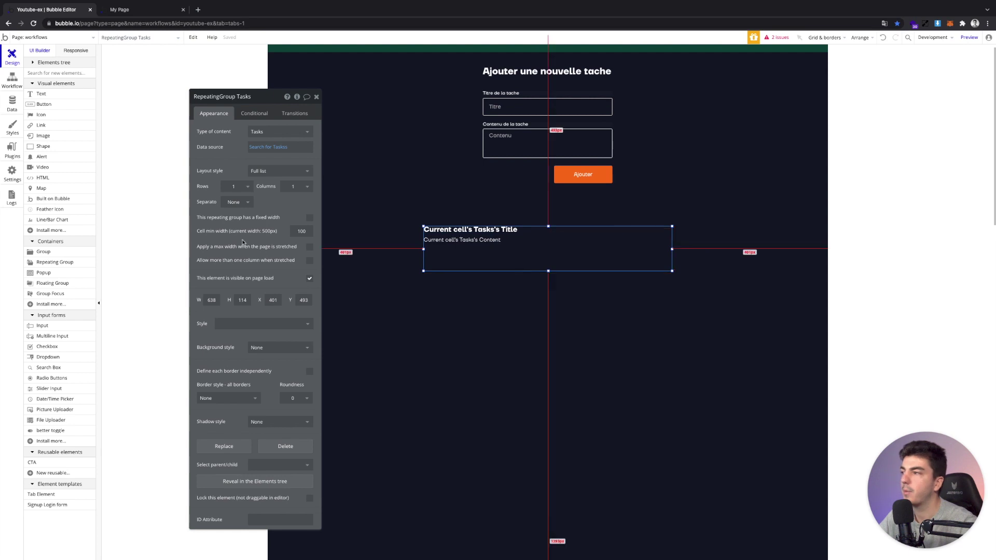
left_click(315, 97)
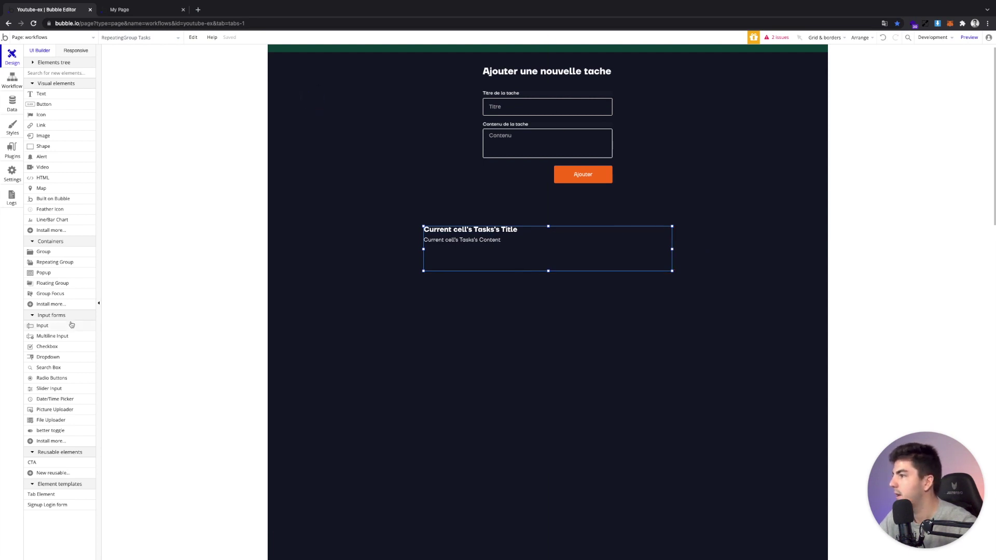
left_click(44, 104)
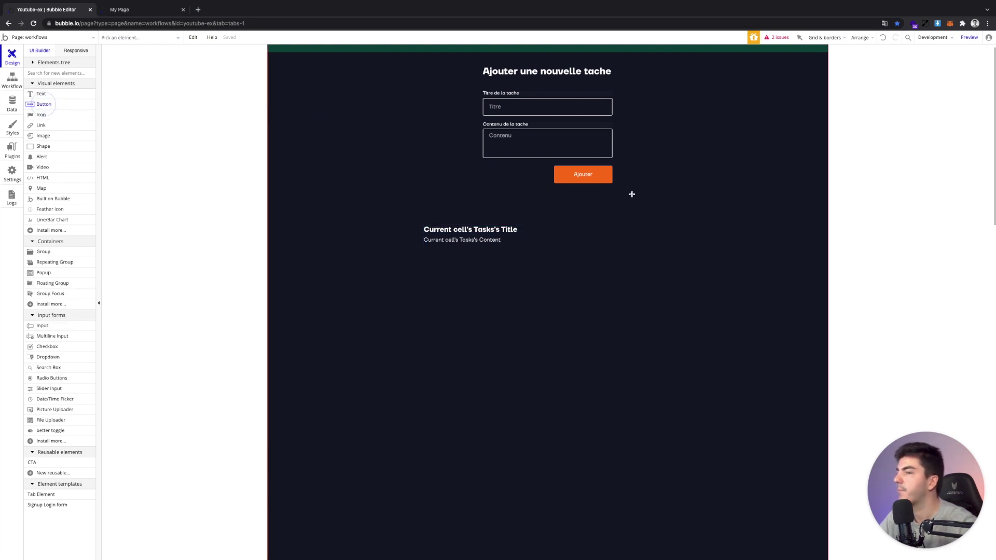
Place a new button in the repeating group cell, level with the task title
left_click(606, 248)
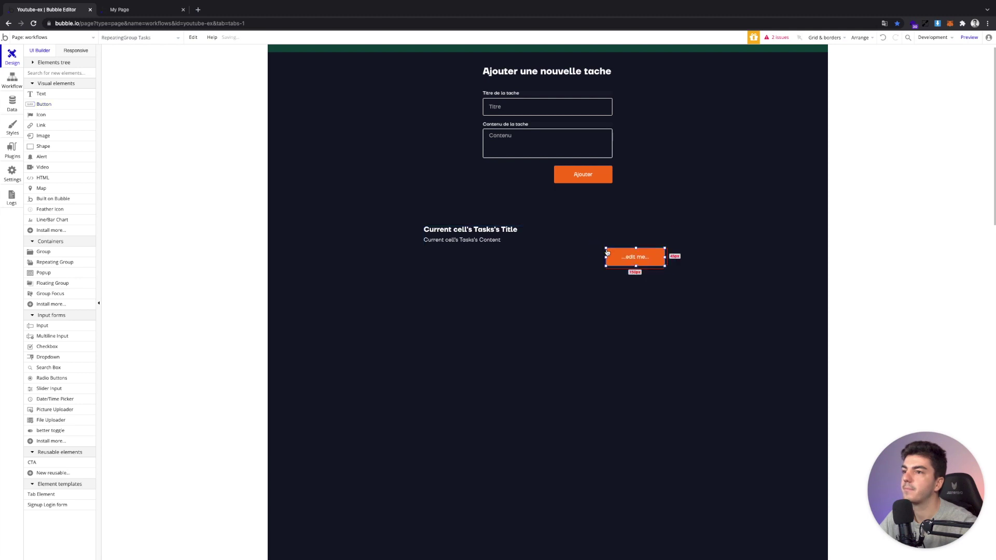
left_click_drag(622, 253, 623, 236)
key("ctrl+z")
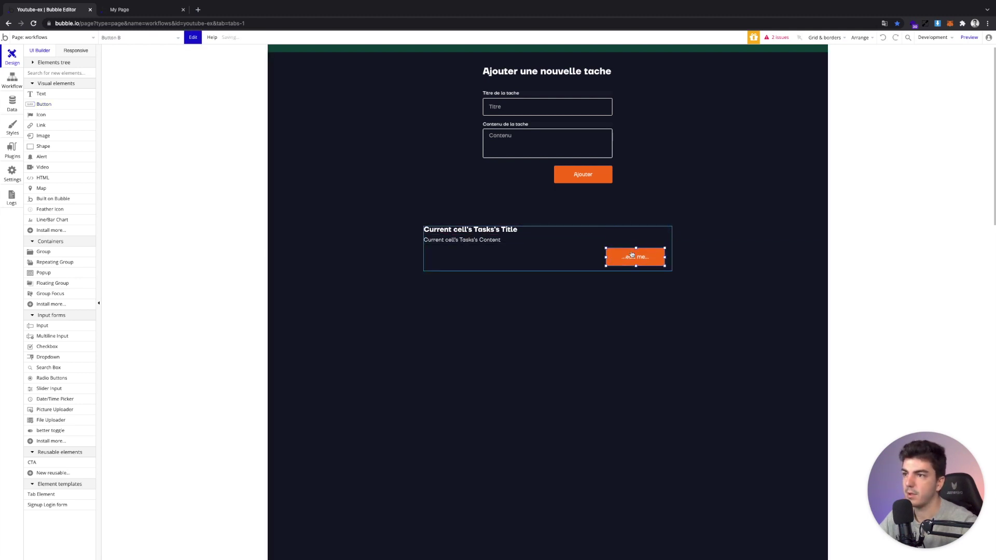
key("ctrl+y")
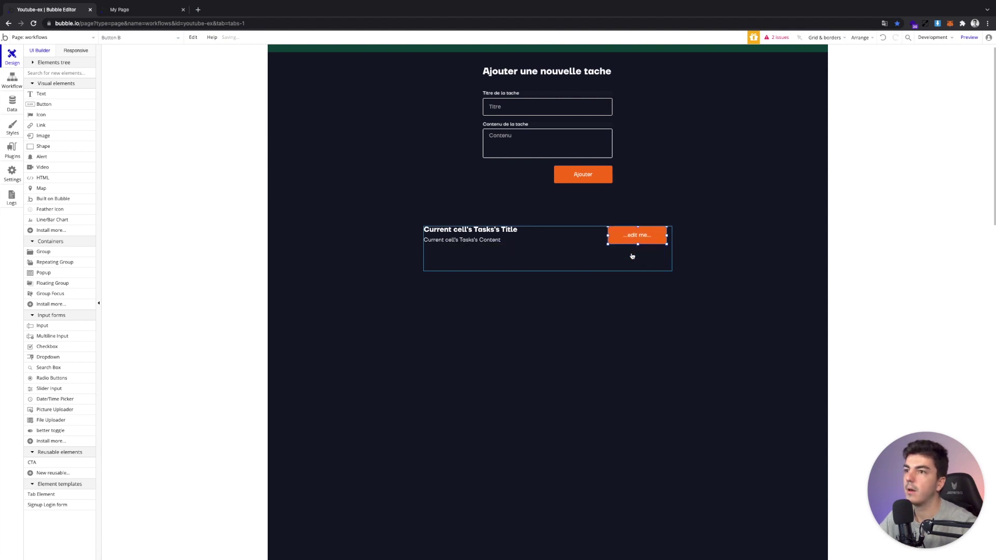
left_click_drag(634, 240, 639, 240)
Give the button the Button - Error style and the label Supprimer
double_click(639, 239)
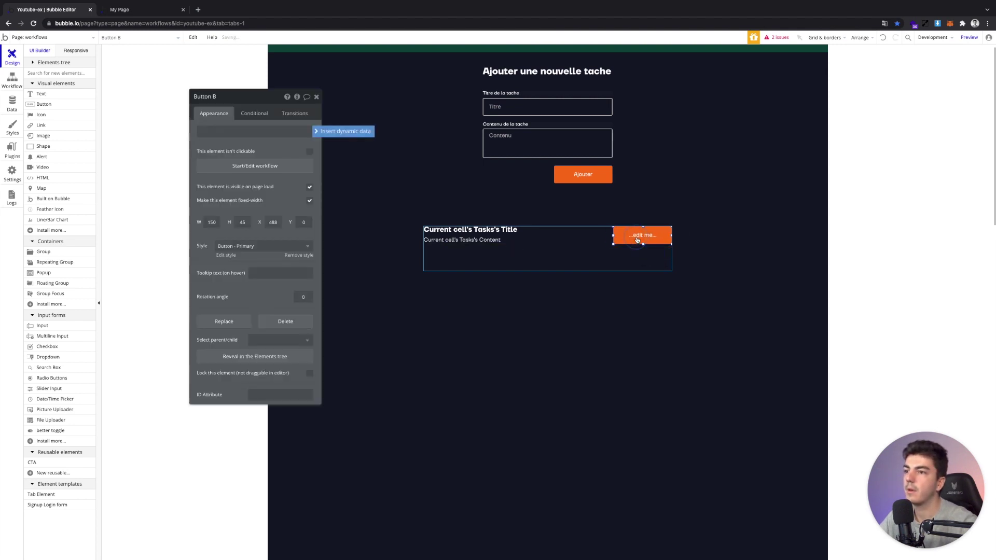
left_click(251, 246)
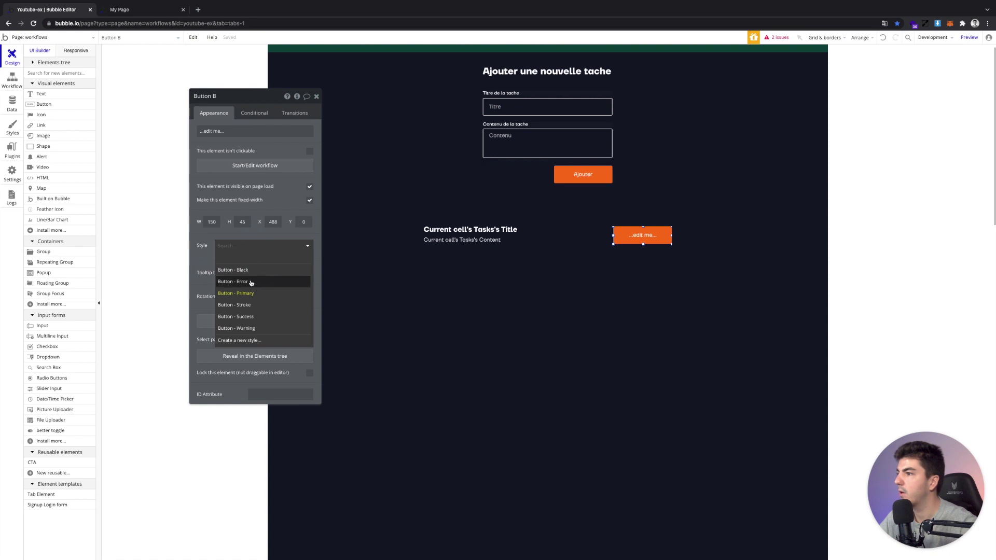
left_click(251, 282)
left_click(240, 133)
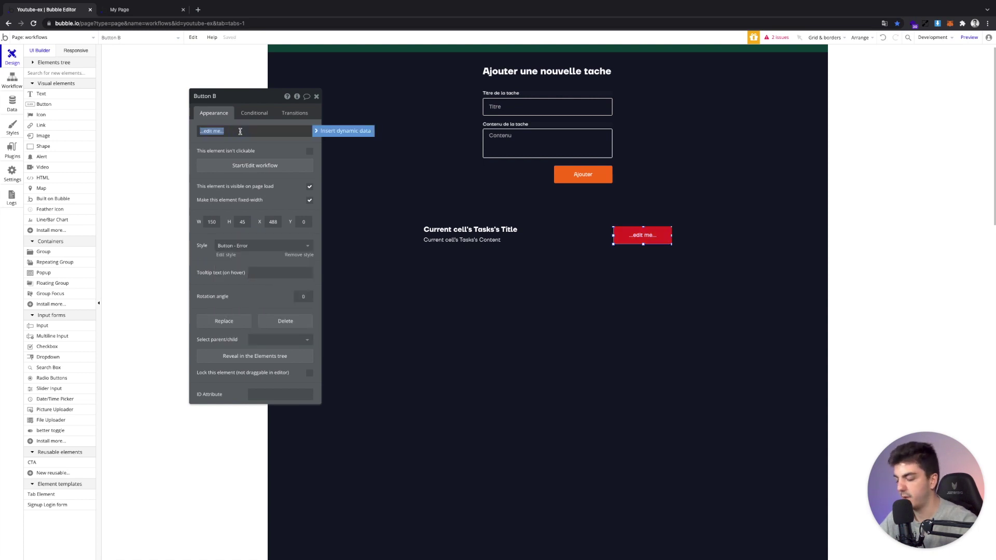
type("Supprimer")
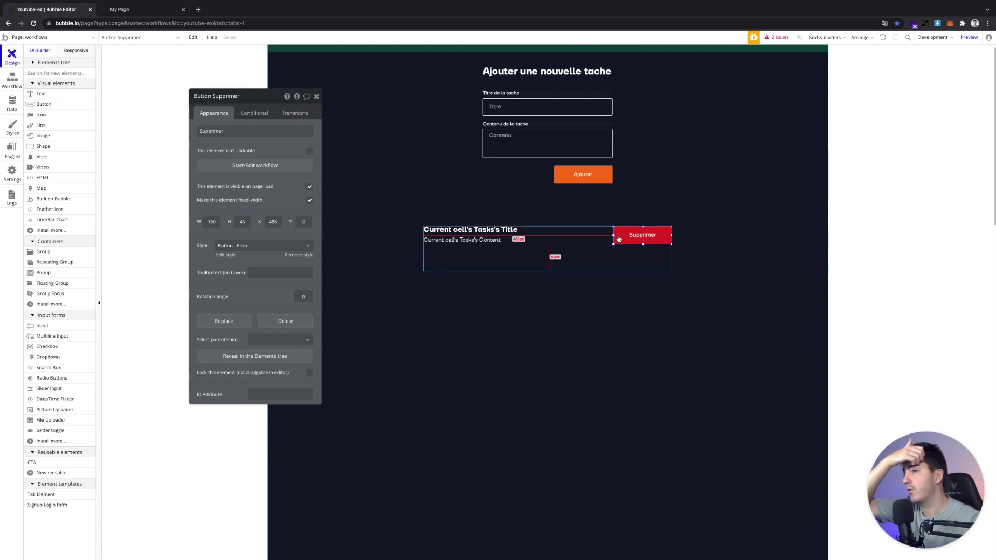
left_click(545, 265)
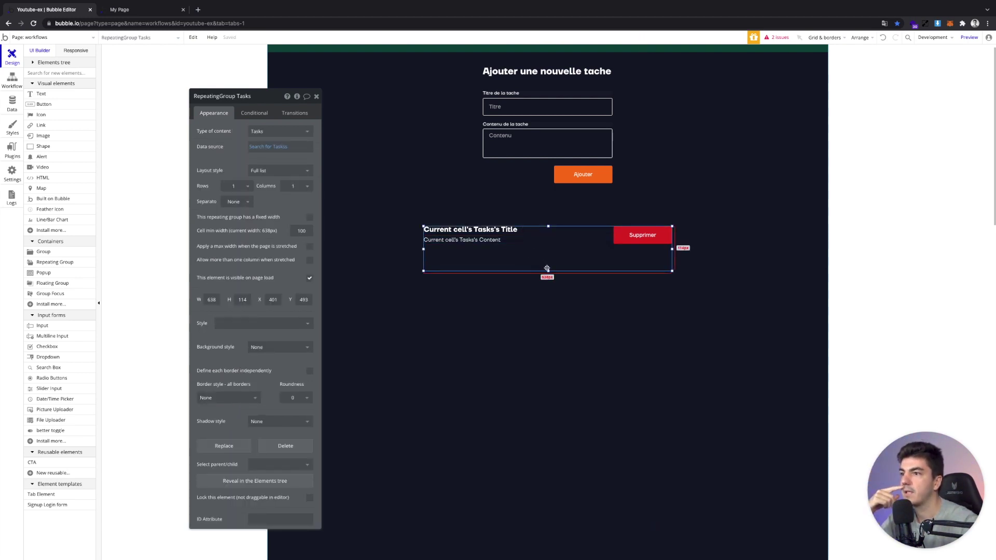
Shorten the repeating group to 77 px tall and check it in the live preview
left_click_drag(547, 270, 548, 256)
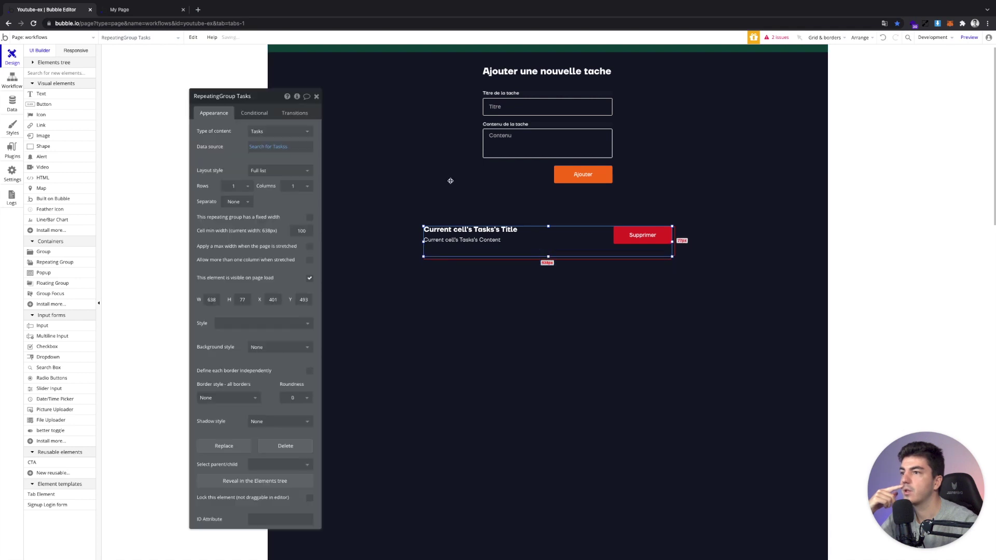
left_click(121, 10)
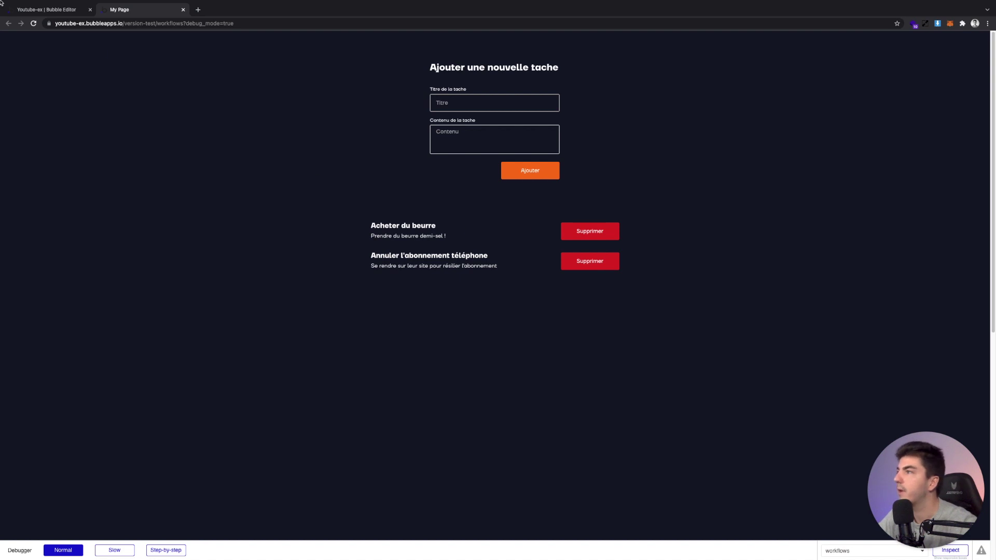
left_click(31, 8)
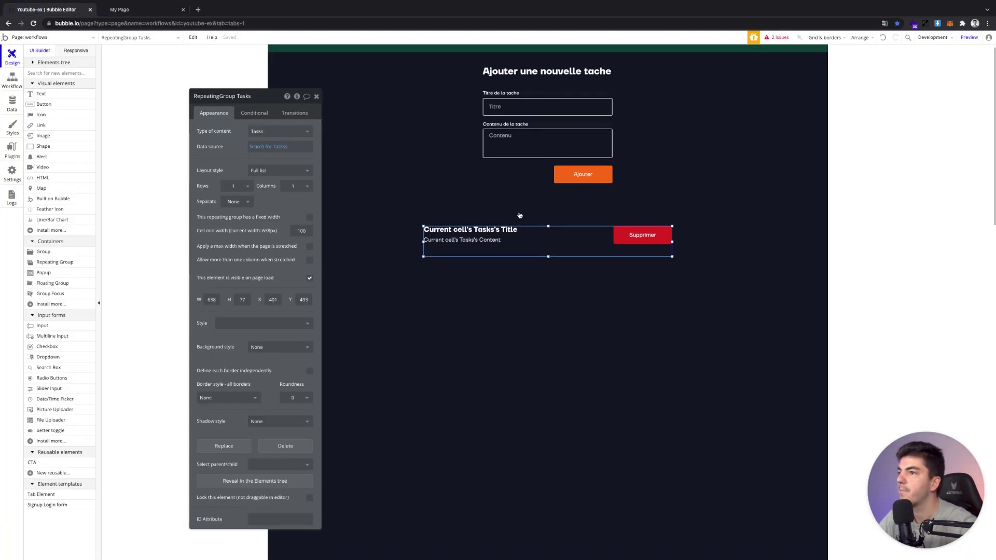
Narrow the title and content texts to clear the button, then start Supprimer's click workflow
left_click(618, 239)
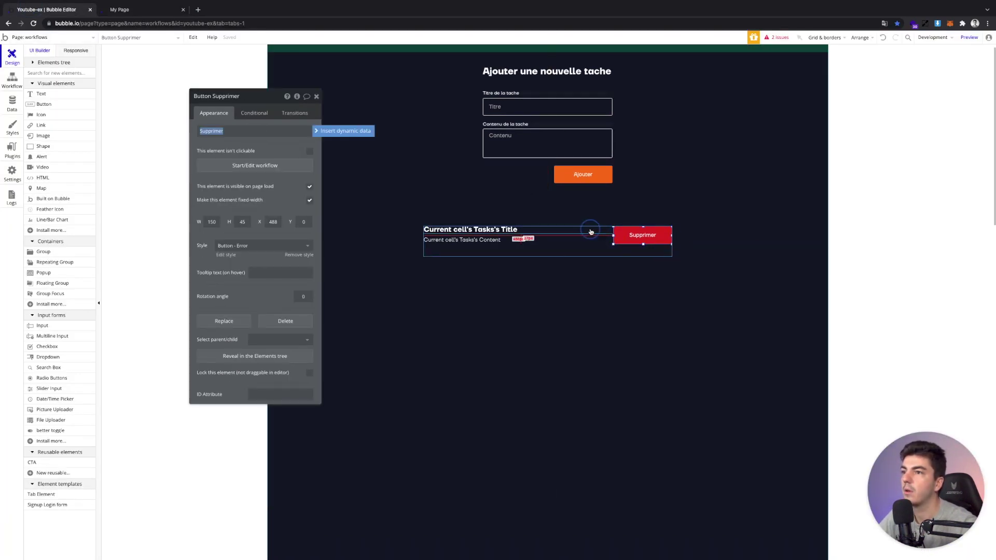
left_click(590, 232)
left_click_drag(612, 229, 612, 240)
double_click(612, 239)
left_click(613, 251)
left_click_drag(548, 258, 548, 252)
left_click(643, 239)
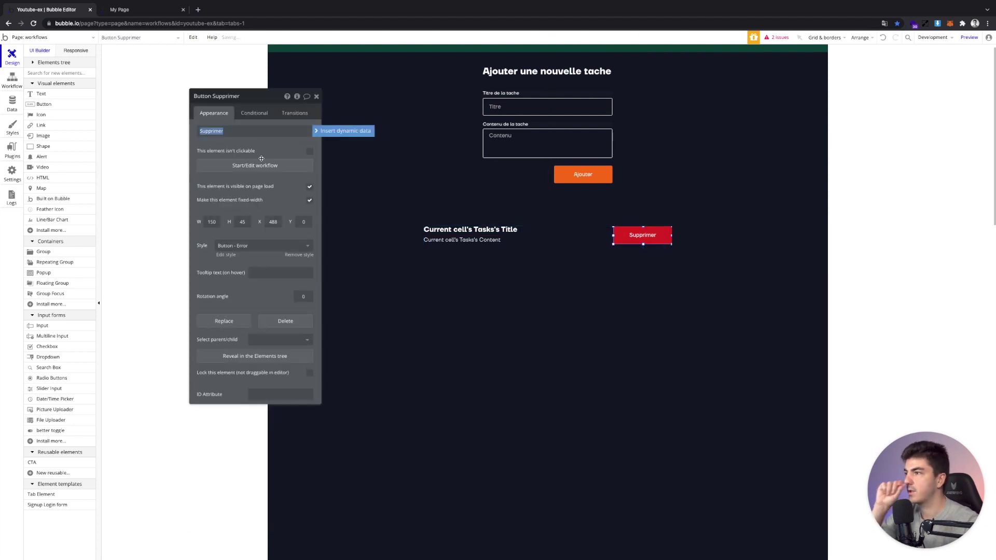
left_click(261, 165)
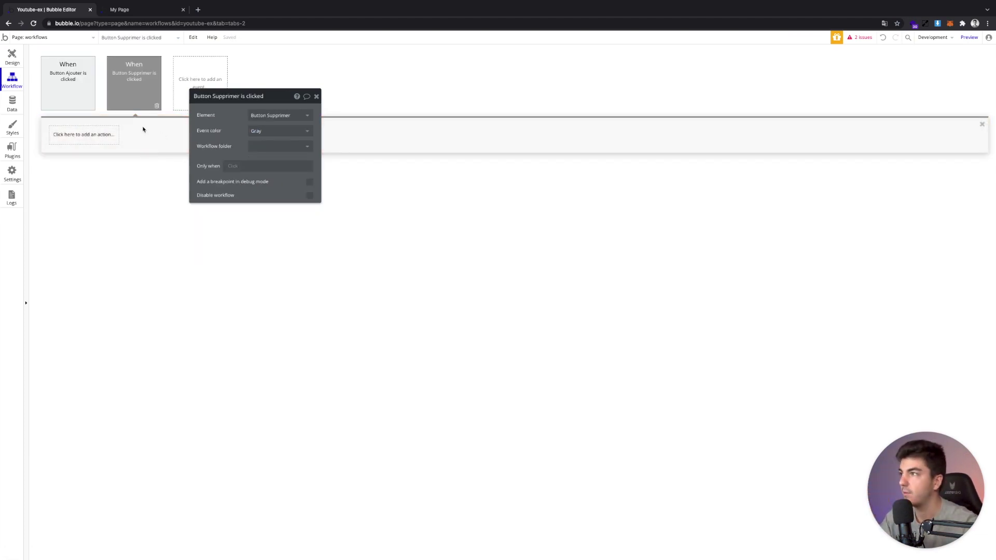
Add a Delete a thing action to the Supprimer button's workflow
left_click(107, 136)
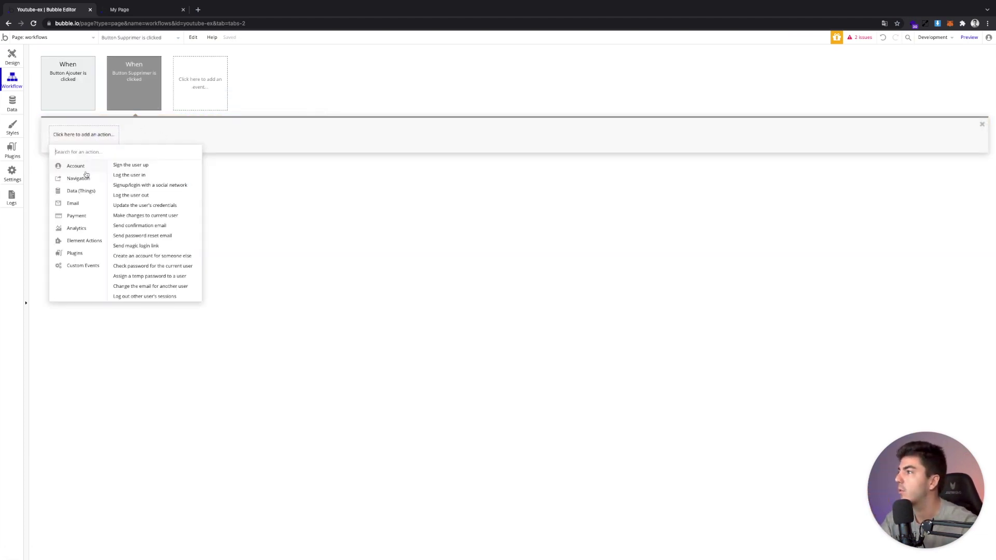
mouse_move(86, 191)
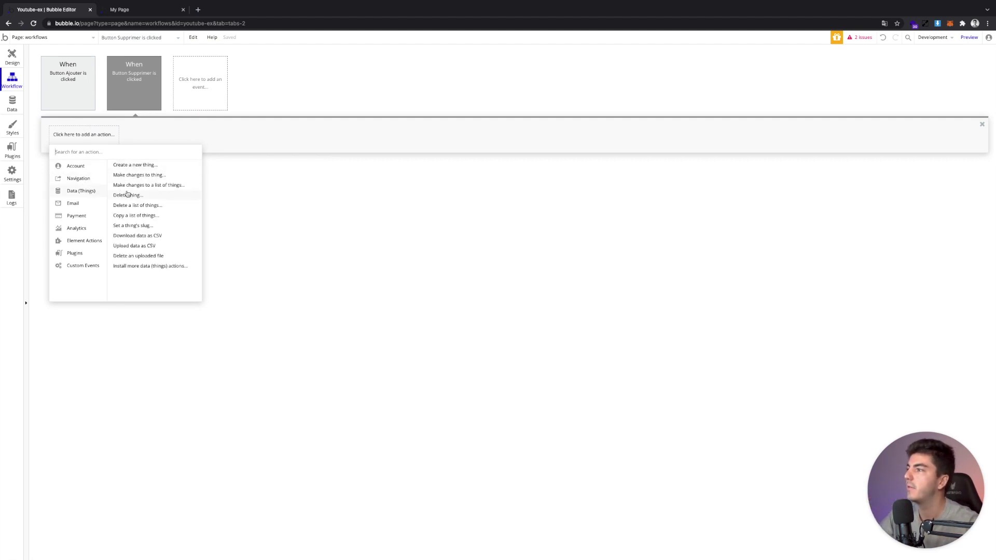
left_click(127, 194)
left_click_drag(242, 116, 436, 129)
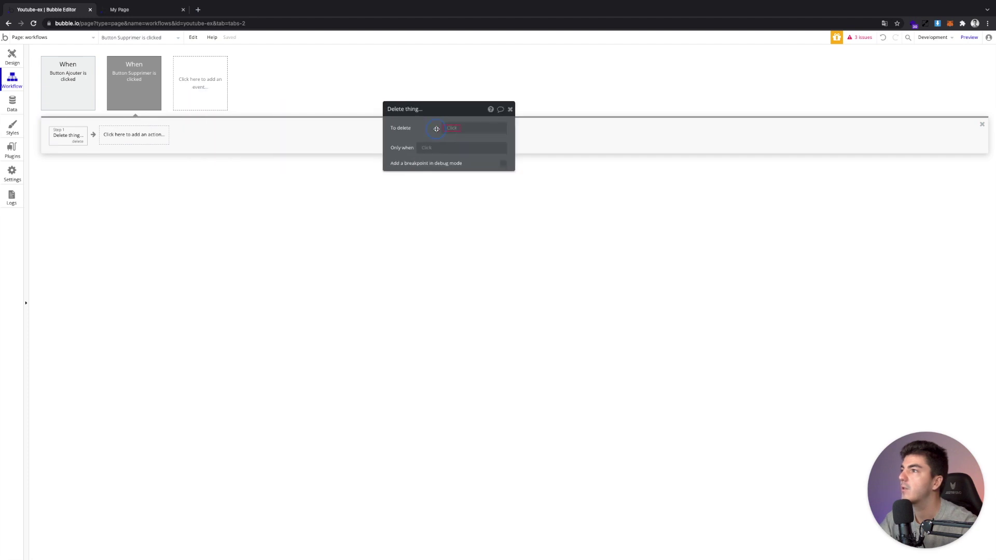
left_click(448, 128)
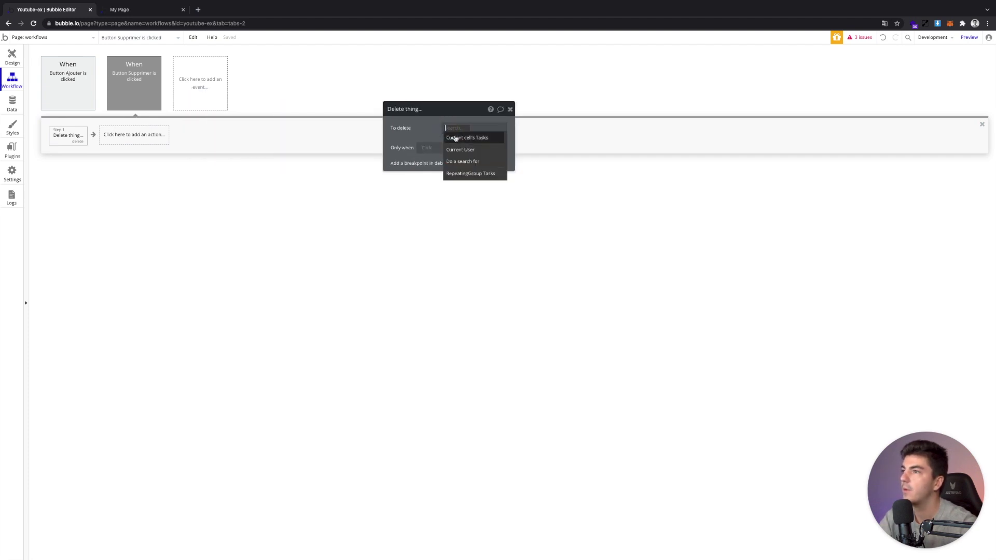
Select the Supprimer button in the task cell and switch to the running page preview
left_click(12, 58)
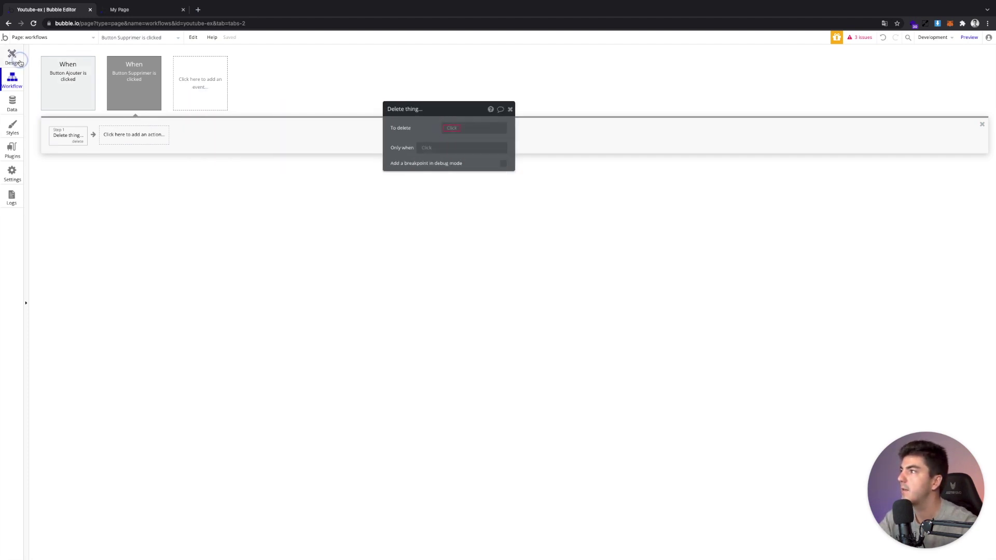
left_click(568, 239)
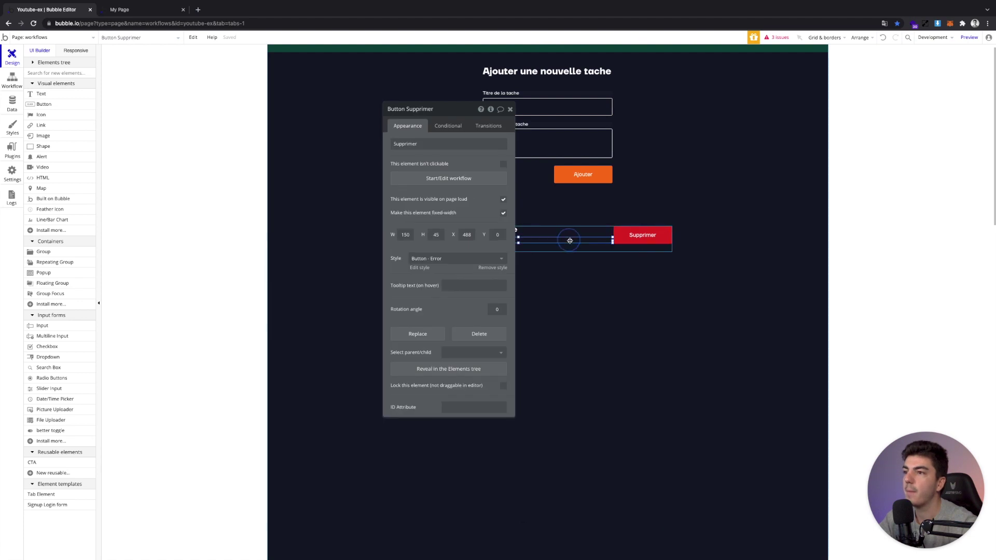
left_click(641, 238)
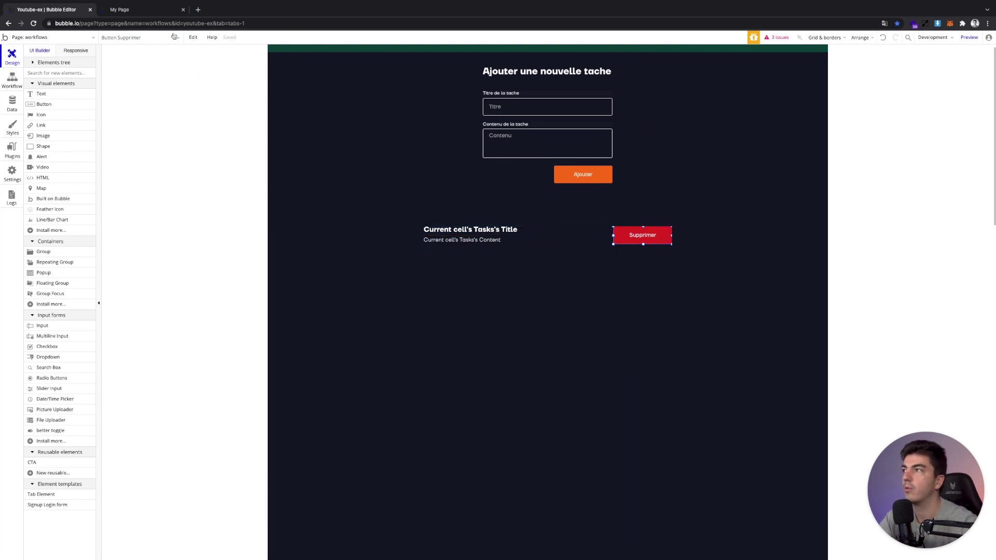
double_click(648, 239)
key("ctrl+Tab")
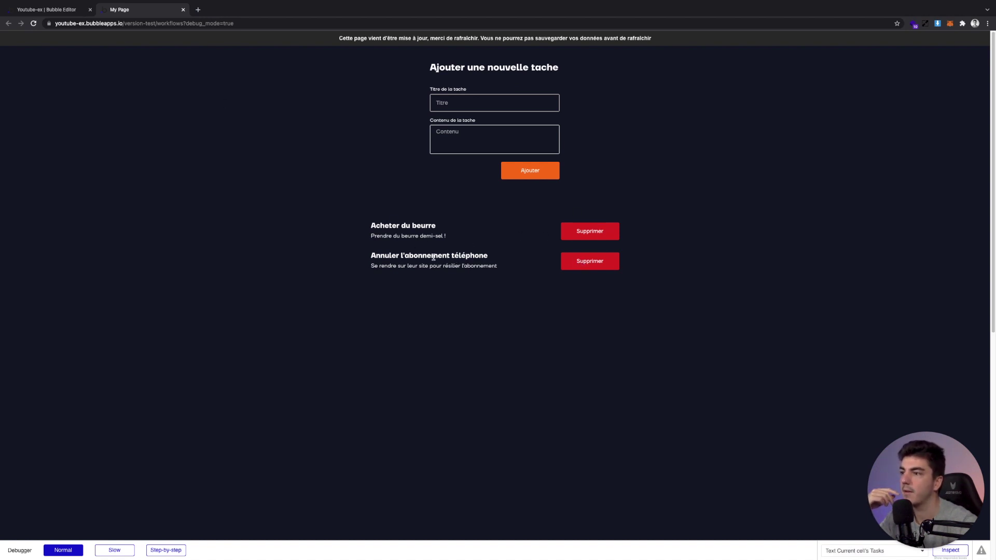
Set the Delete thing action's To delete to Current cell's Task
left_click(46, 10)
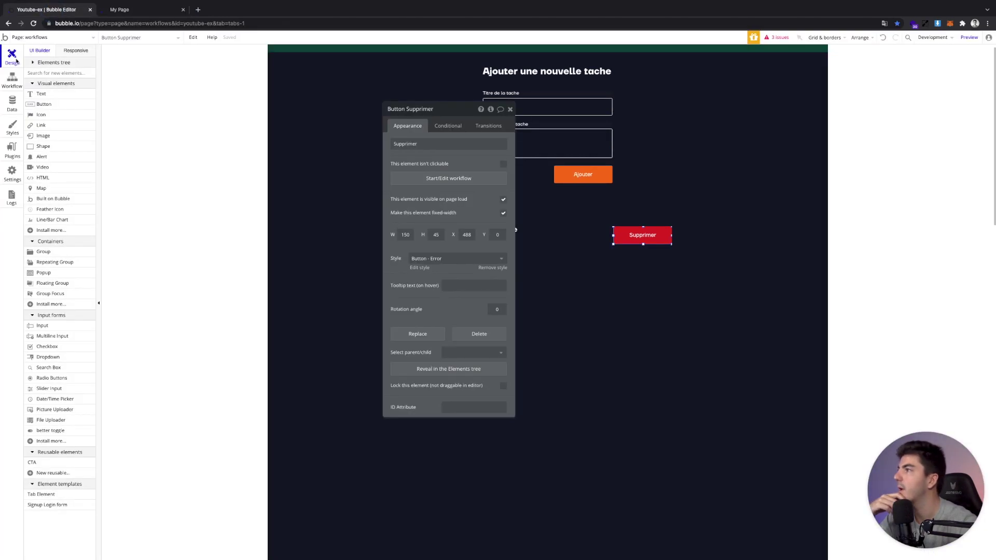
left_click(12, 79)
left_click(447, 128)
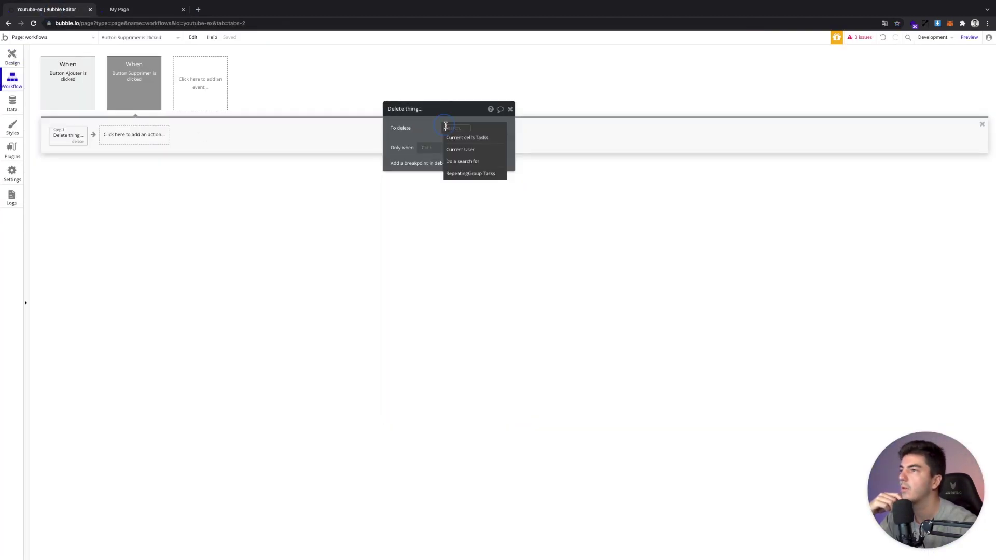
left_click(454, 136)
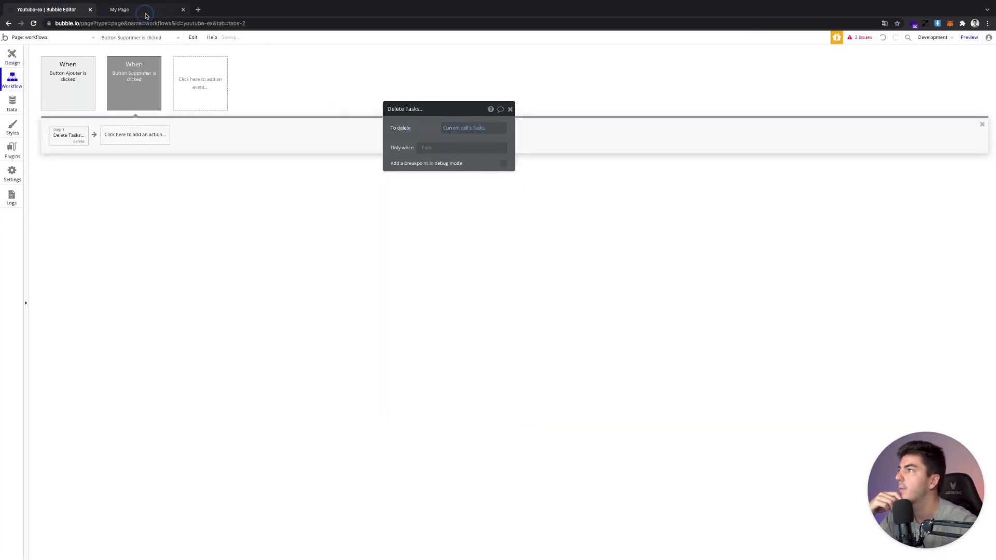
Check the running page, inspect the repeating group settings, and reload the preview
left_click(145, 10)
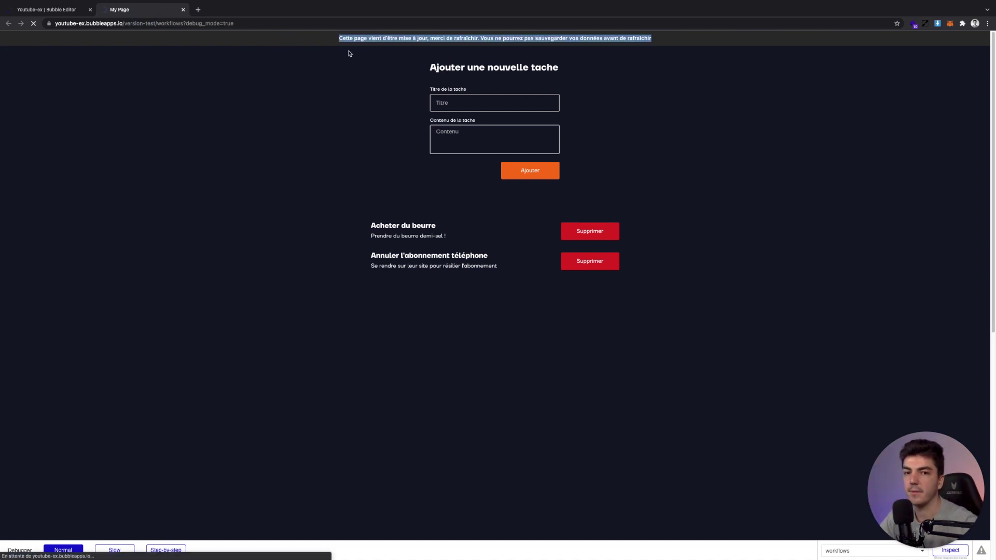
left_click(60, 10)
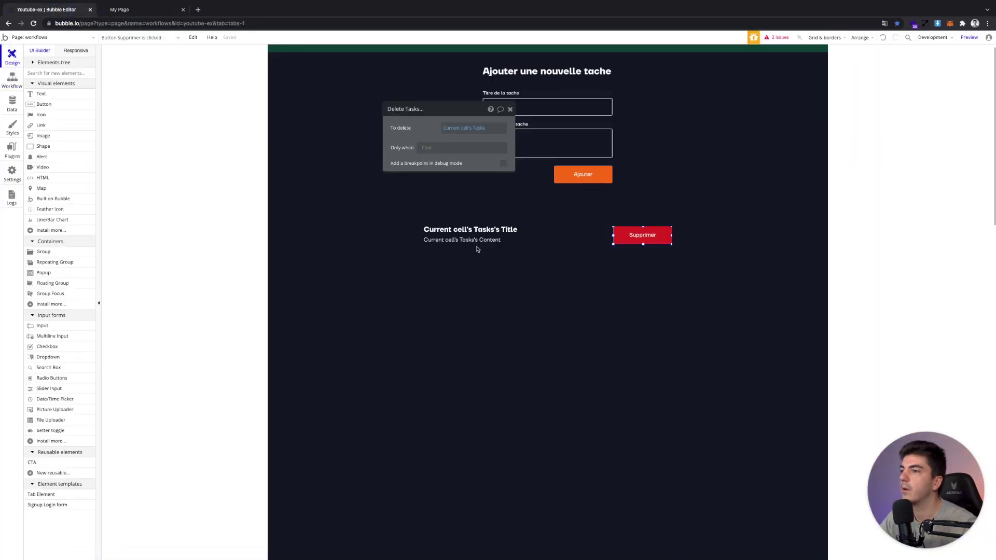
left_click(546, 249)
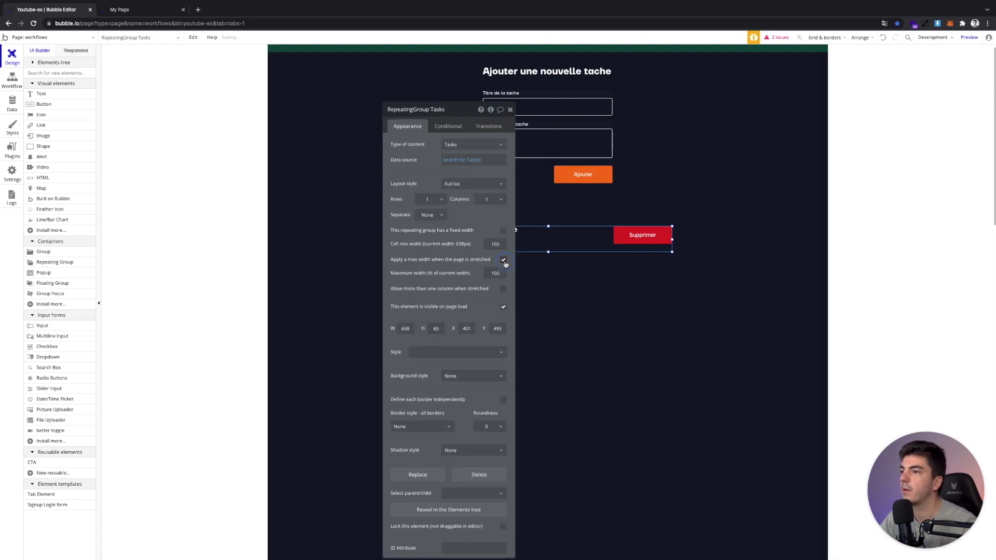
left_click(126, 13)
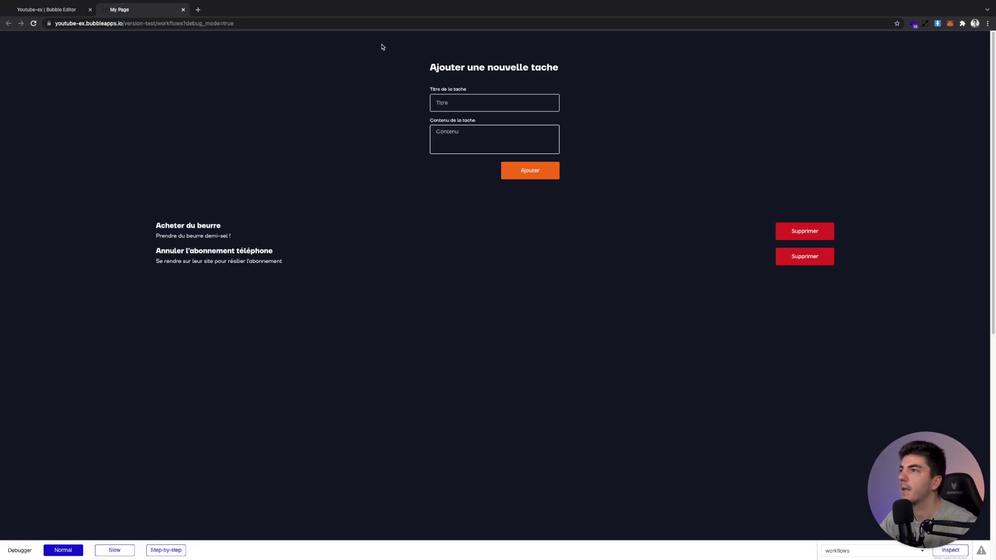
Click Supprimer on Acheter du beurre and the remaining task, then confirm All Tasks is empty
left_click(585, 234)
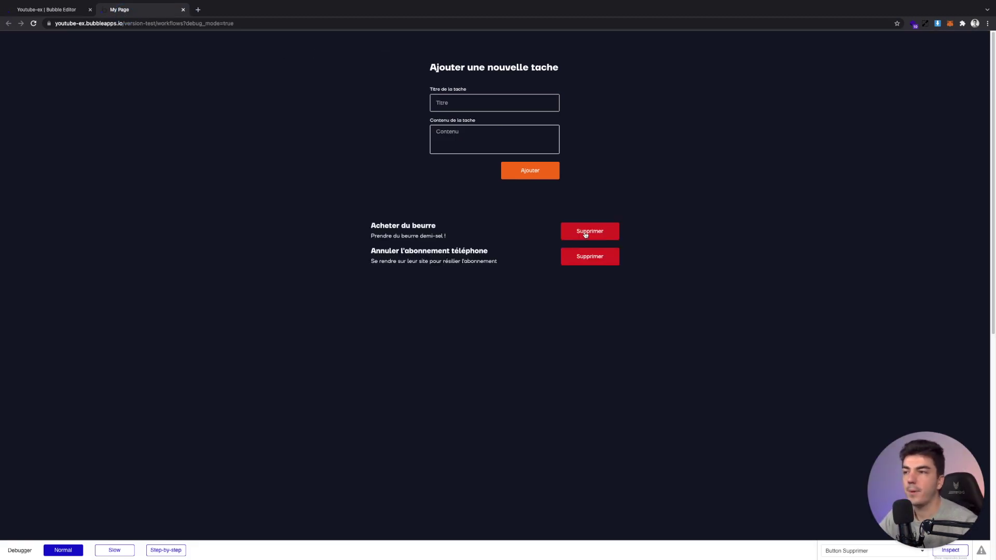
left_click(585, 235)
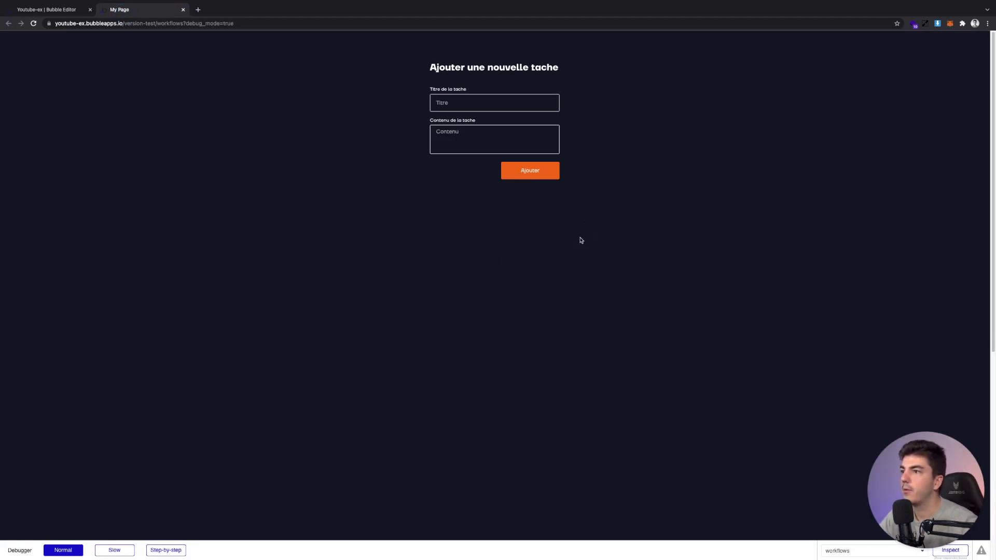
left_click(57, 11)
left_click(12, 103)
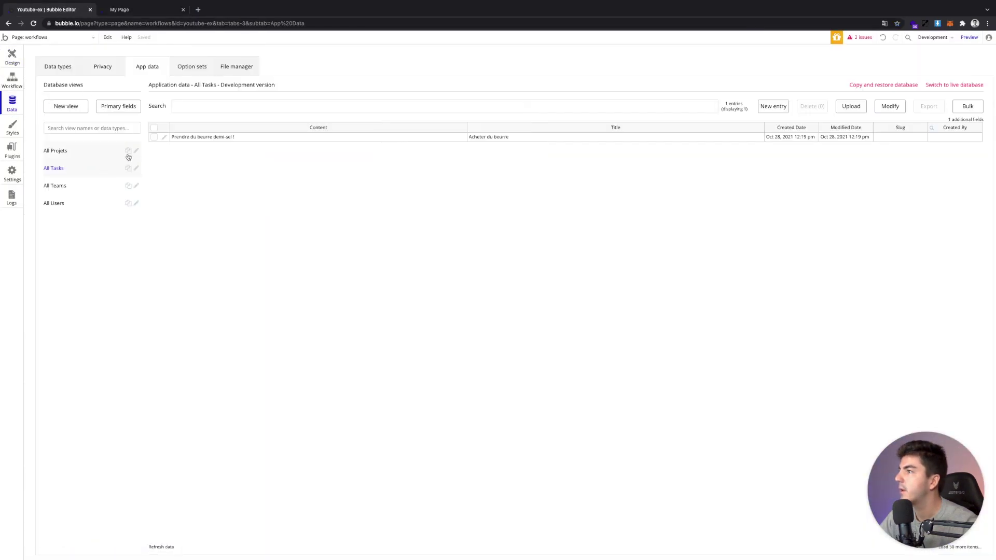
left_click(76, 155)
left_click(84, 167)
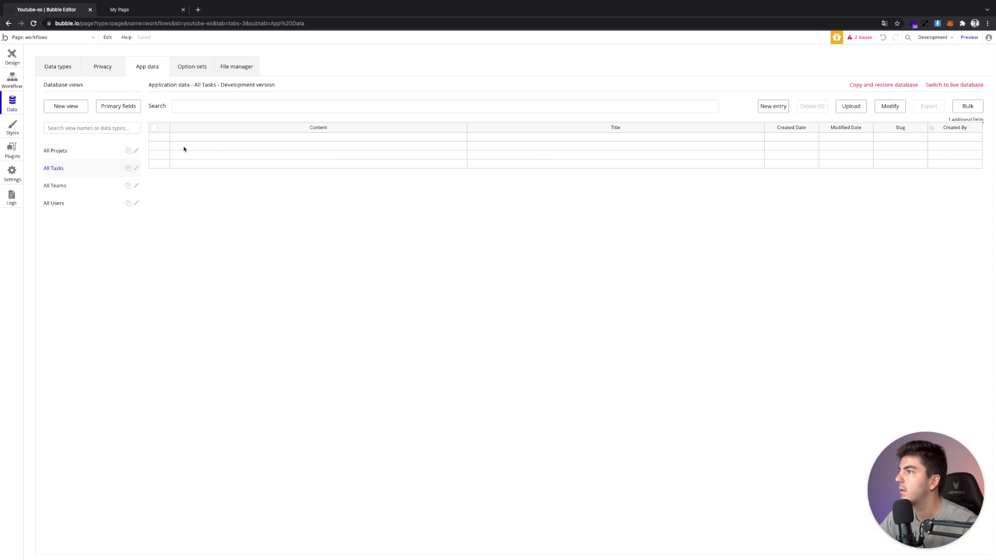
left_click(113, 8)
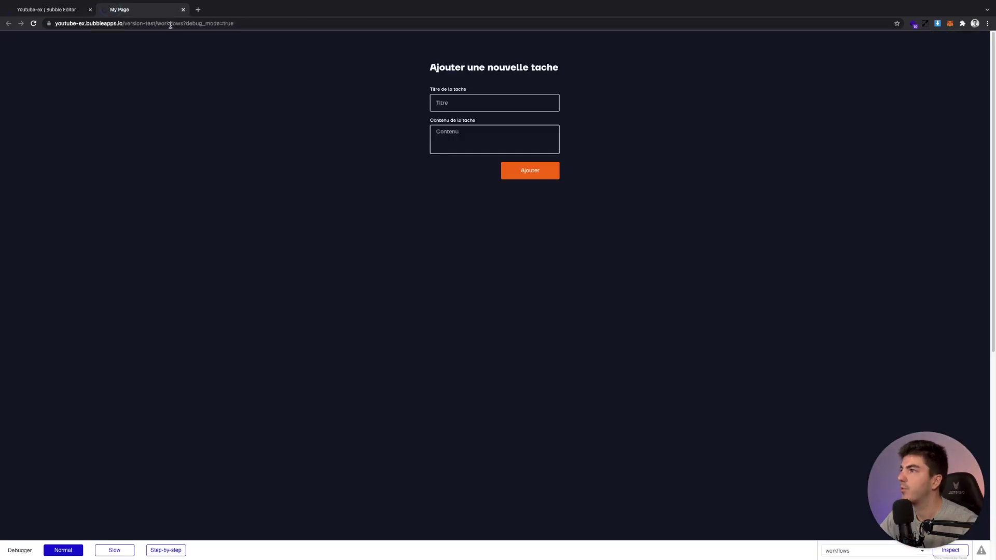
Add a task titled Médecin with content Prendre RDV to the list
left_click(485, 101)
type("An")
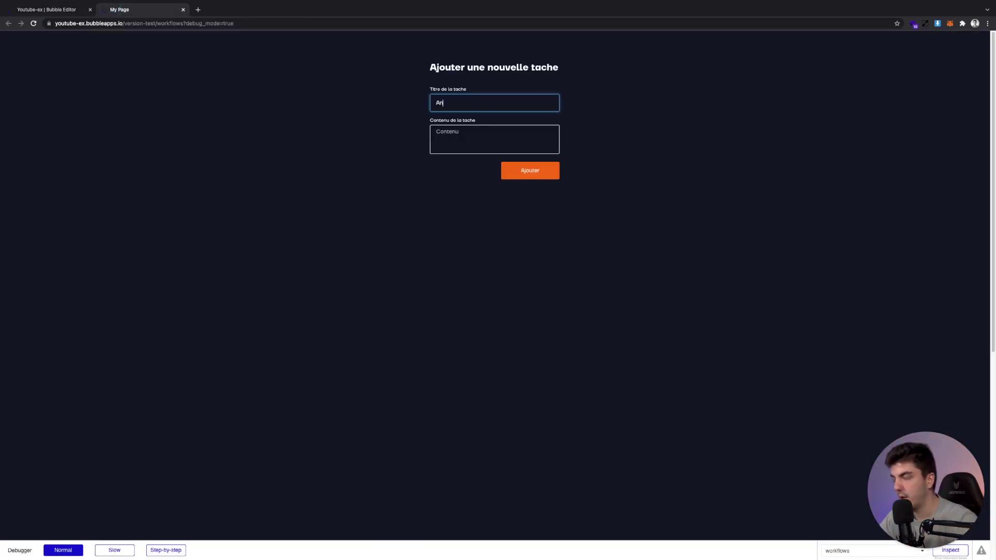
type("nuler")
key("ctrl+a")
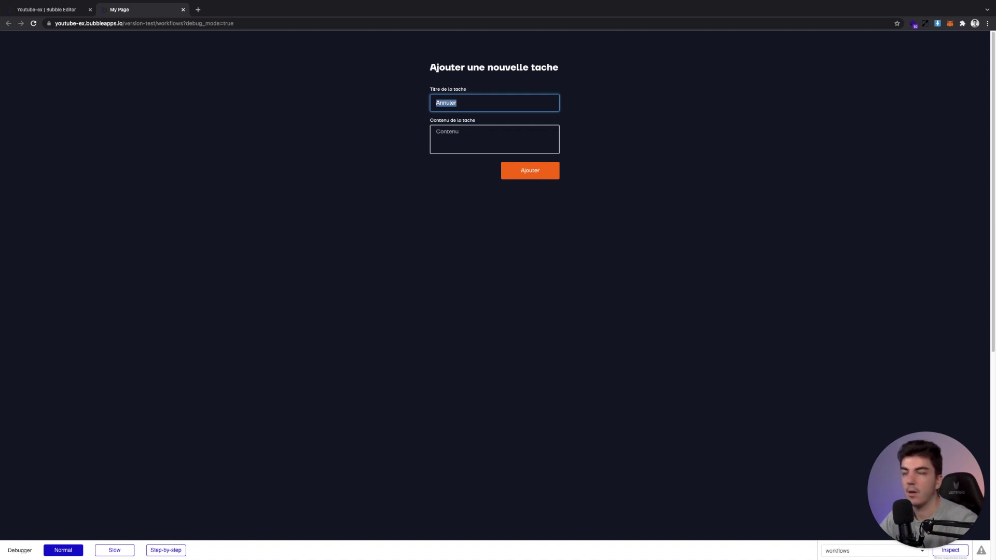
type("Prendre rd")
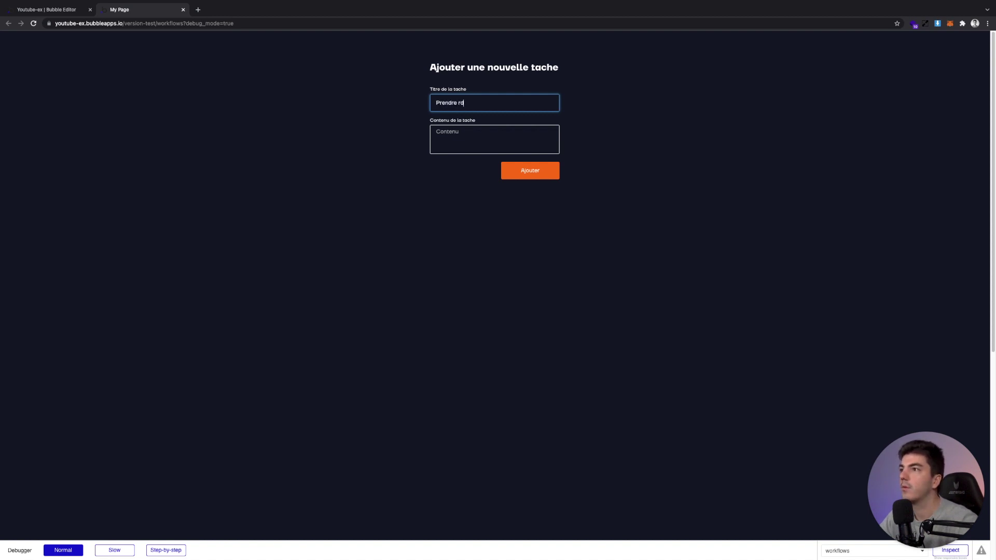
type("v chez")
key("ctrl+a")
type("Médécin")
key("Tab")
type("Pren")
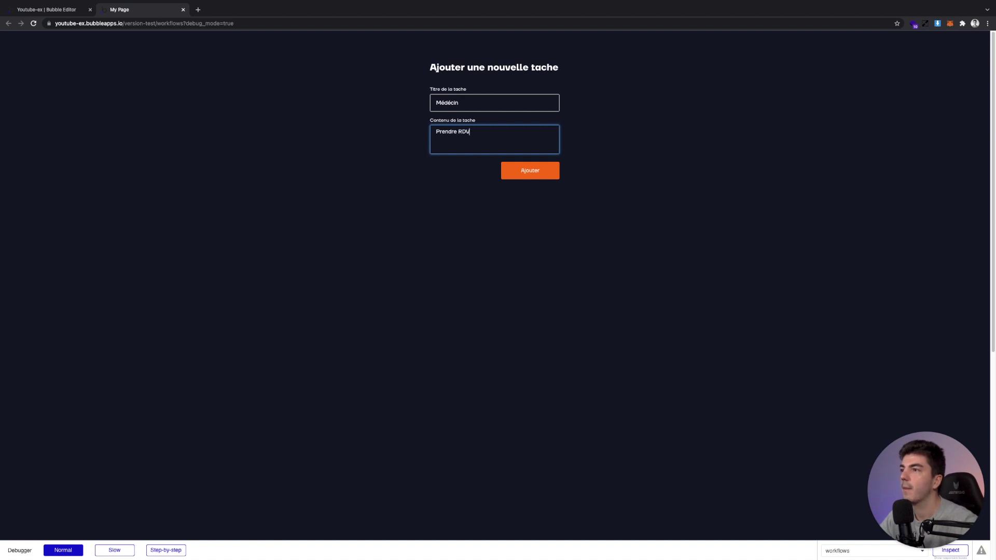
left_click(526, 170)
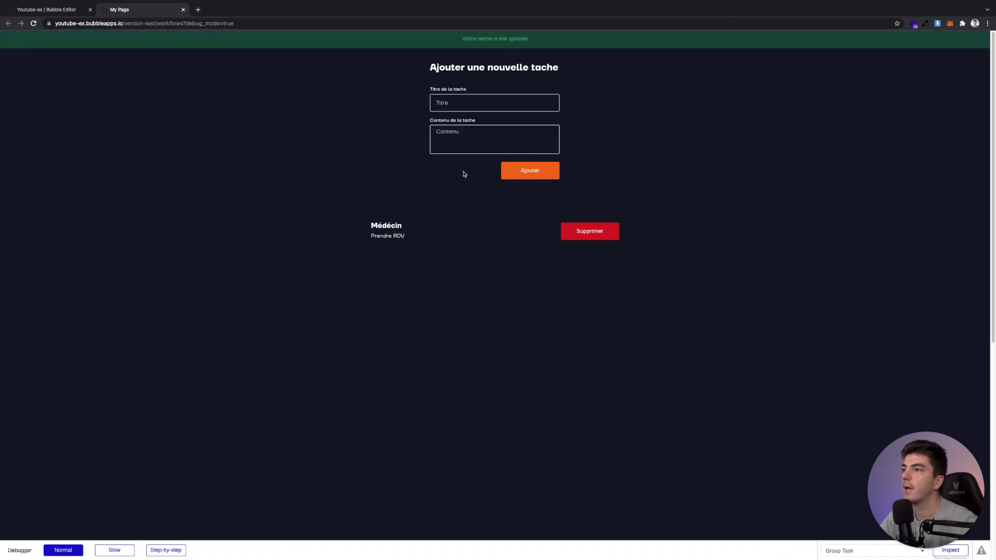
Start a second task titled Rappeler Client X, entering a phone number as its content
left_click(484, 107)
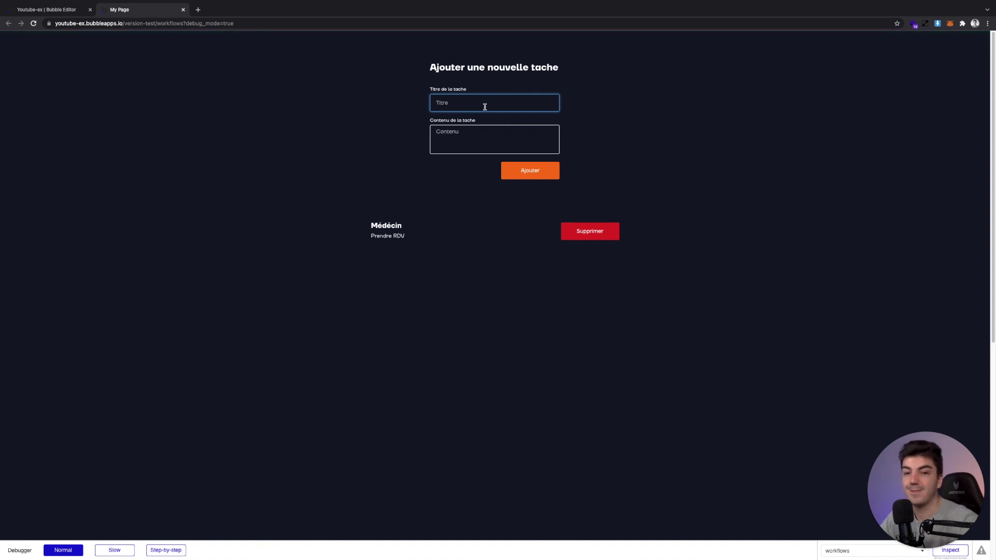
type("Rappeler Client X")
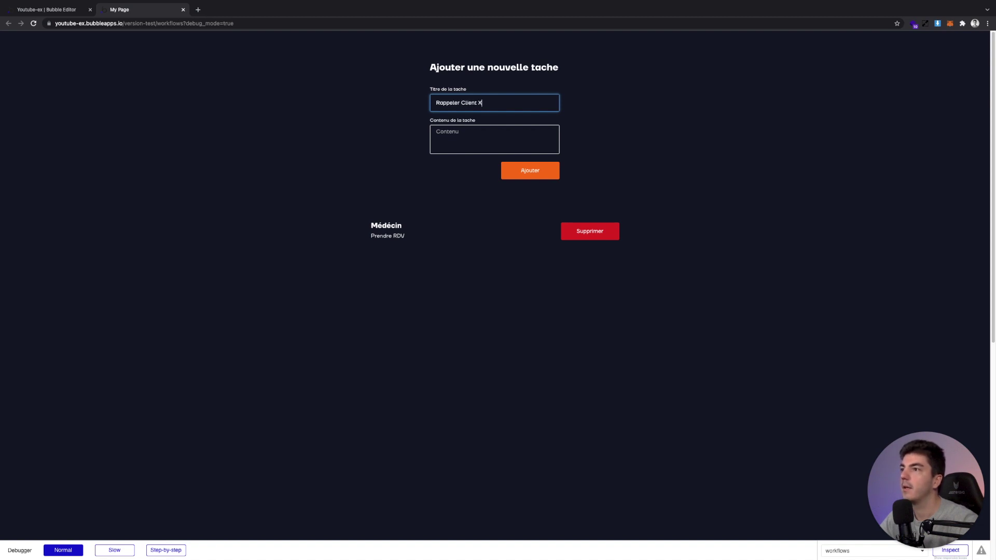
left_click(436, 132)
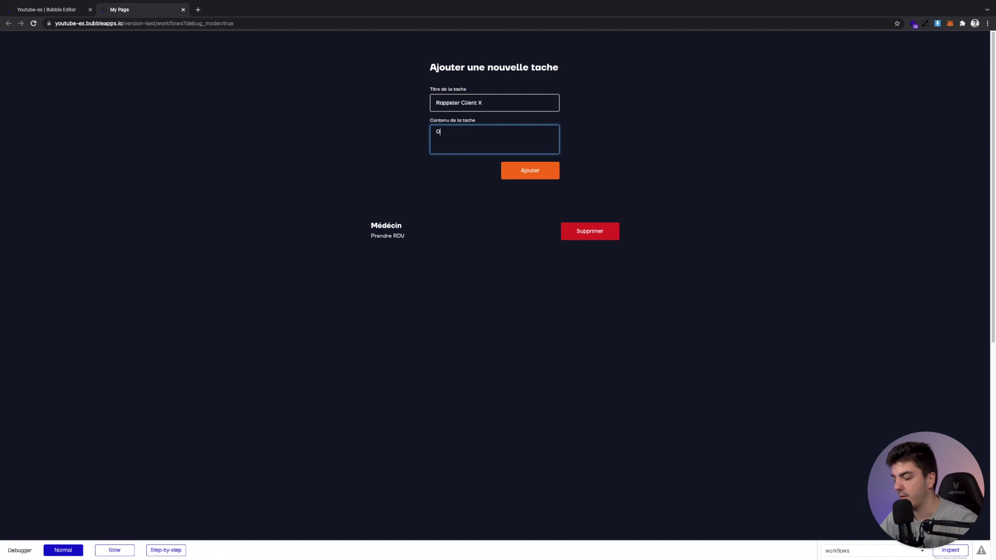
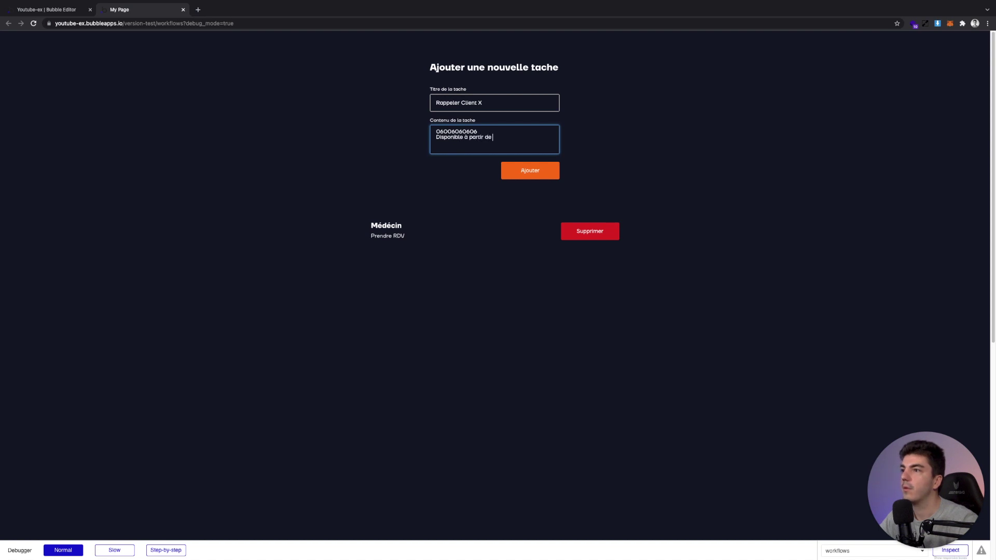
Tidy the line breaks in the Rappeler Client X content text
left_click(519, 134)
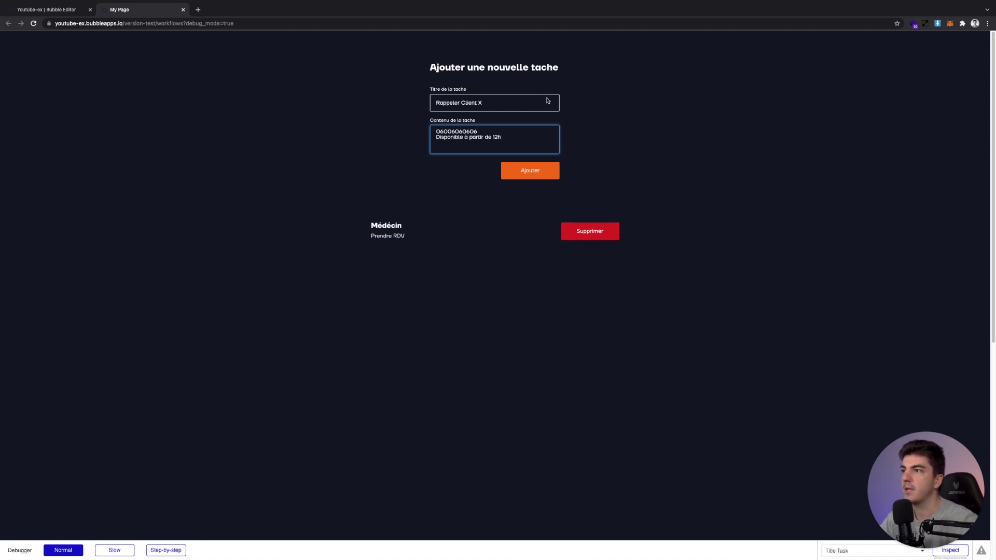
key("ctrl+a")
left_click(520, 135)
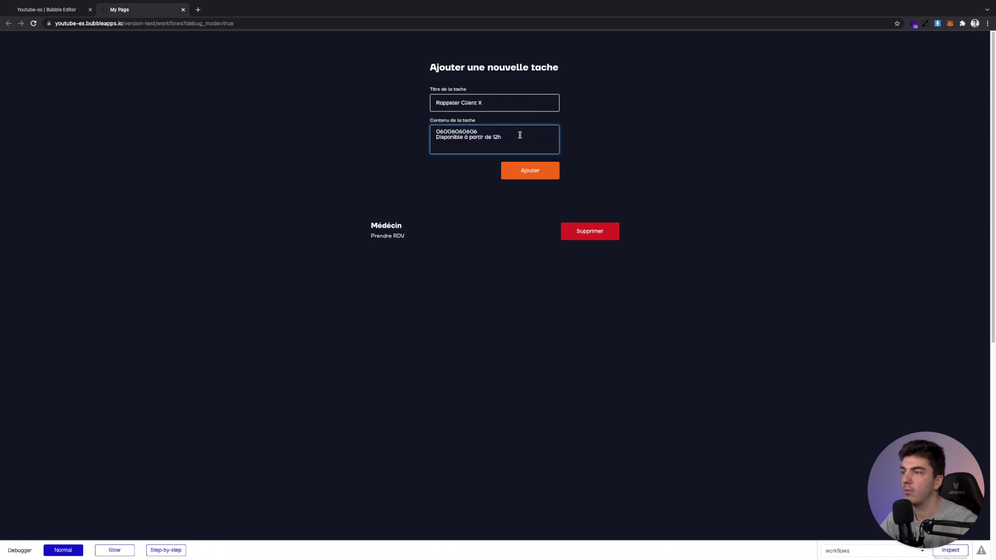
key("Return")
key("Return")
key("Return")
key("Return")
key("Return")
key("Return")
key("Return")
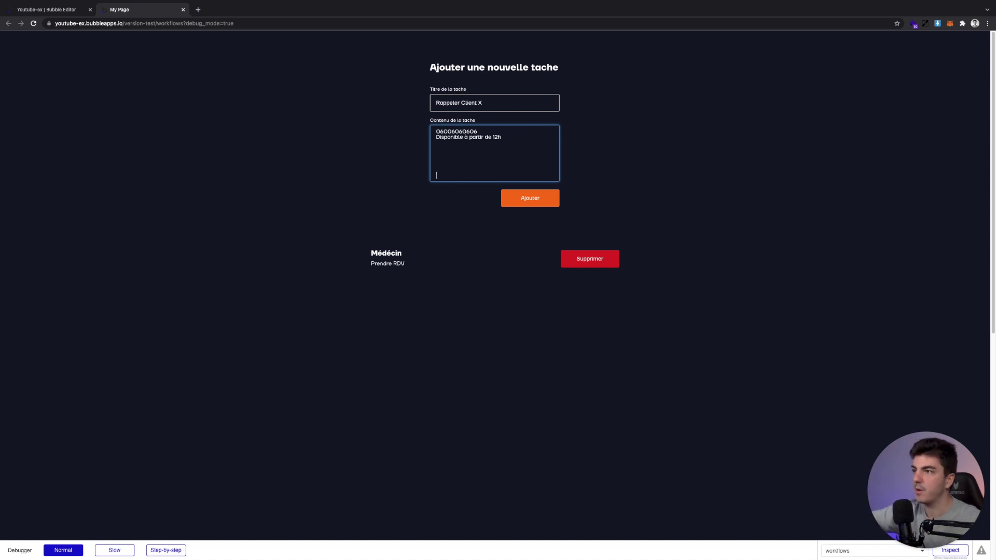
key("BackSpace")
key("BackSpace")
key("BackSpace")
key("BackSpace")
key("BackSpace")
key("BackSpace")
key("BackSpace")
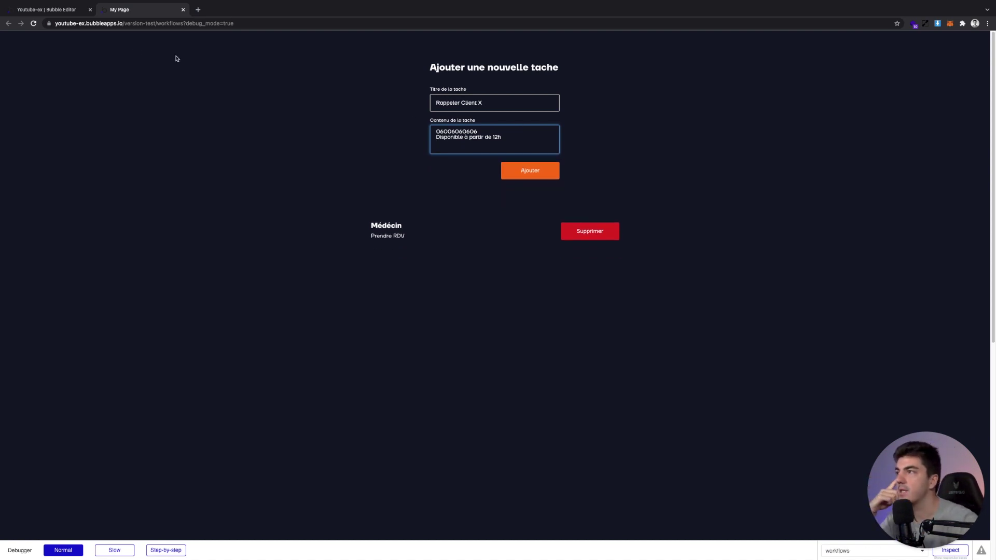
Check the Contenu input's properties in the editor, then go back to the preview
left_click(72, 10)
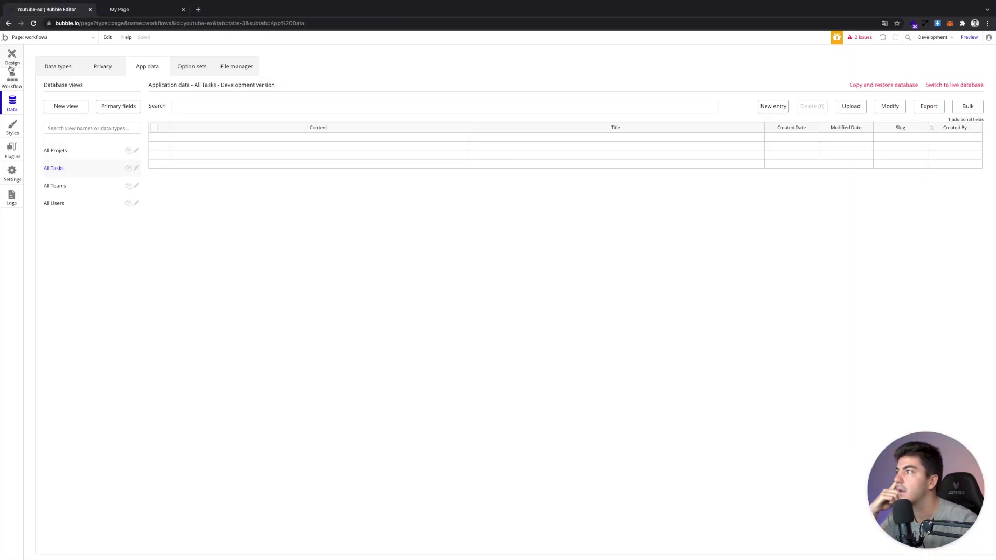
left_click(10, 66)
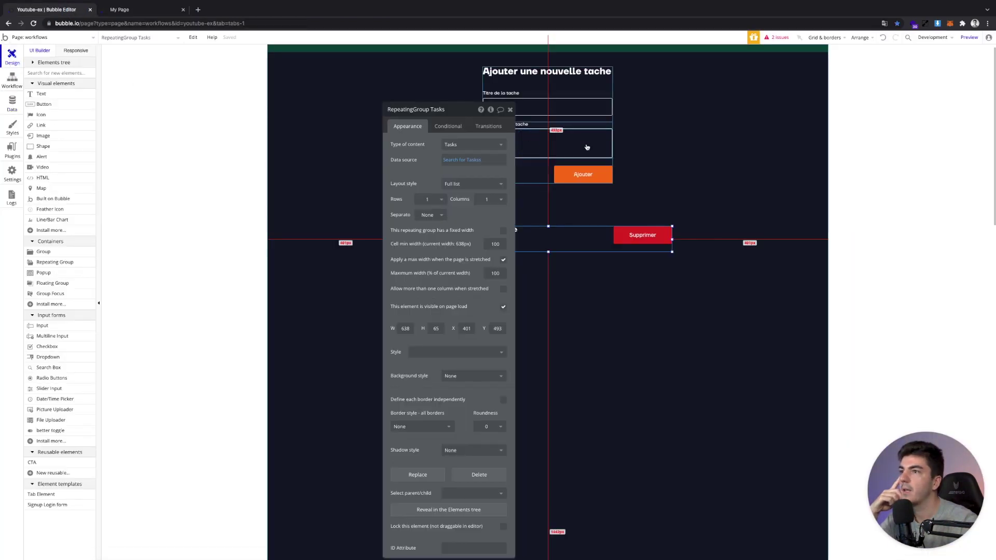
left_click(574, 140)
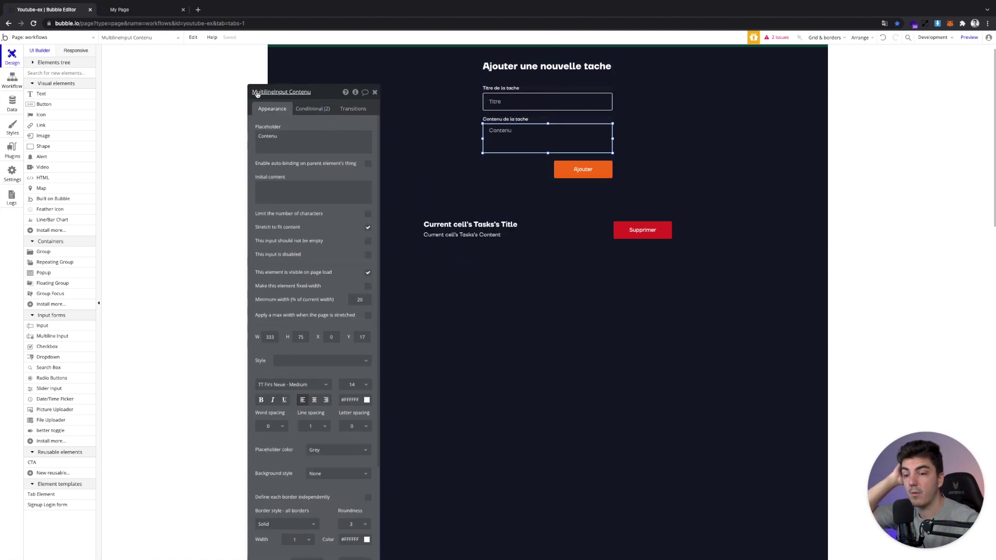
left_click(117, 10)
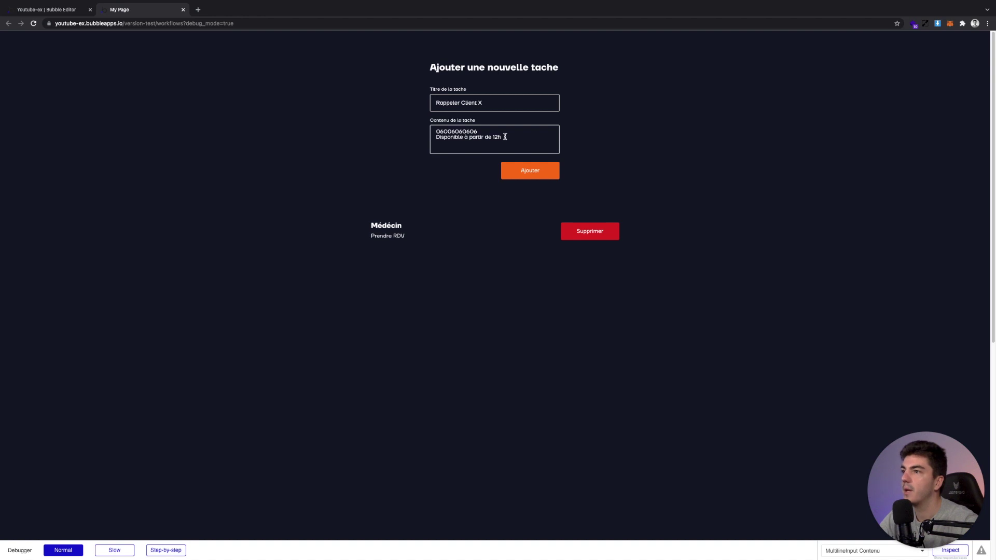
Add Rappeler Client X, then add and delete a test task 'Télécharger la dernière facture'
left_click(522, 167)
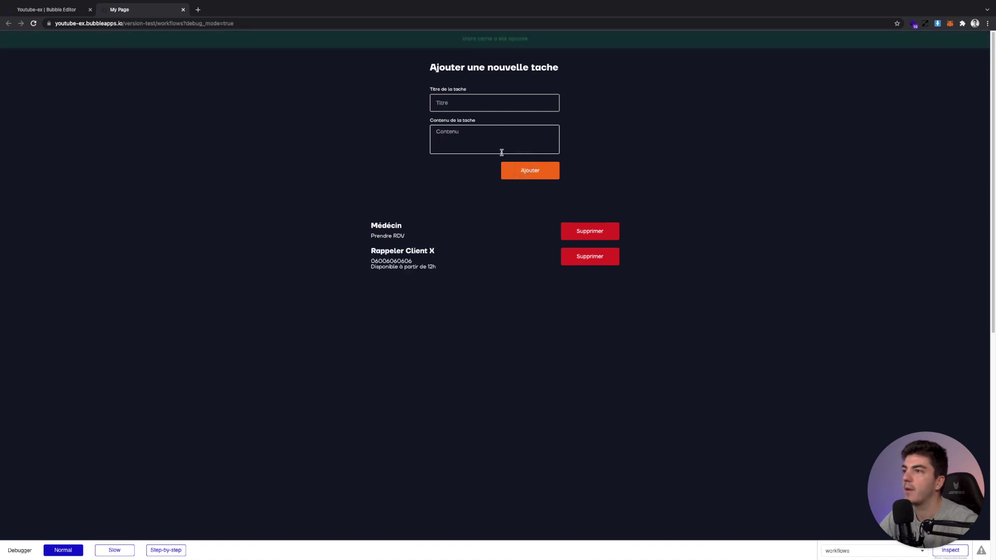
left_click(475, 104)
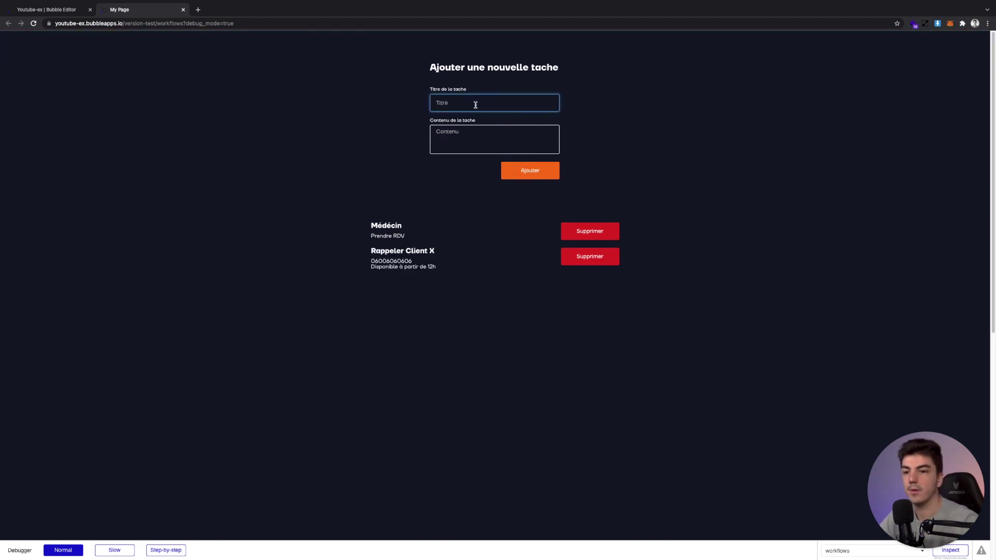
type("Télécharger la dernière facture")
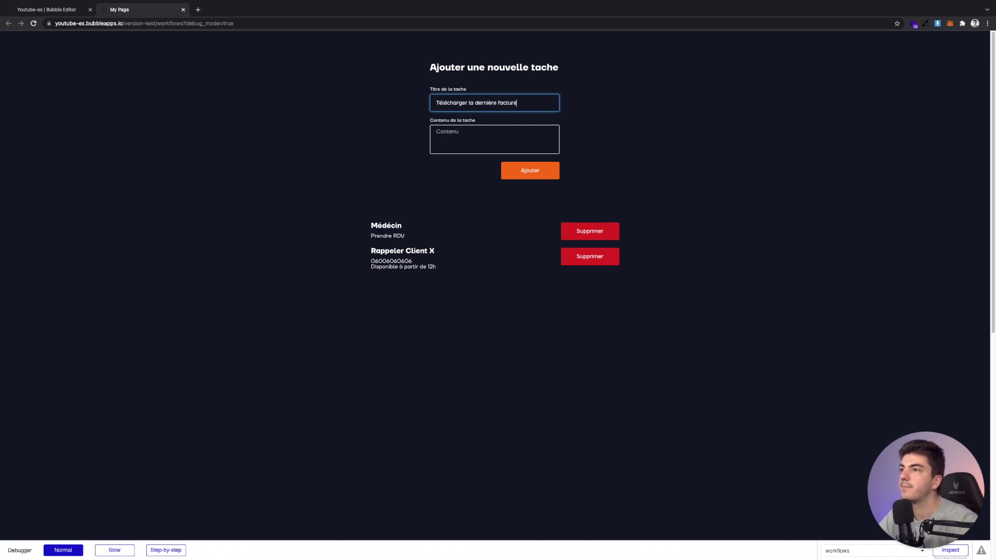
key("Return")
left_click(481, 157)
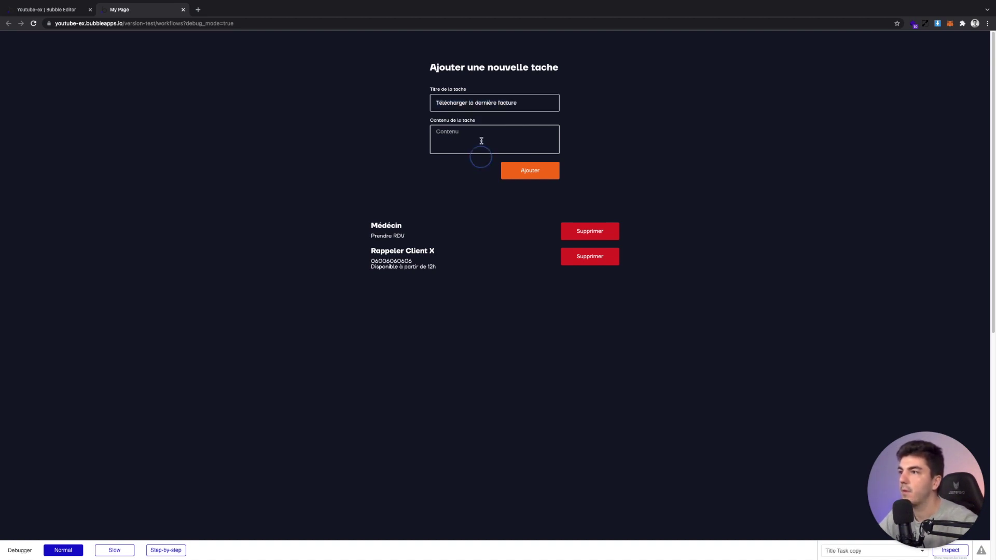
left_click(481, 140)
type("Se rendre sur le site")
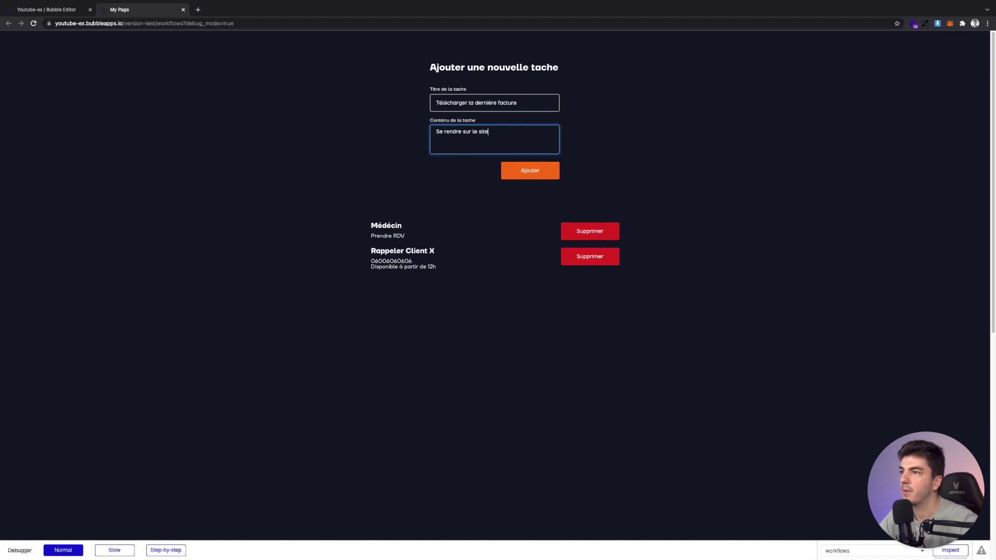
type("fa")
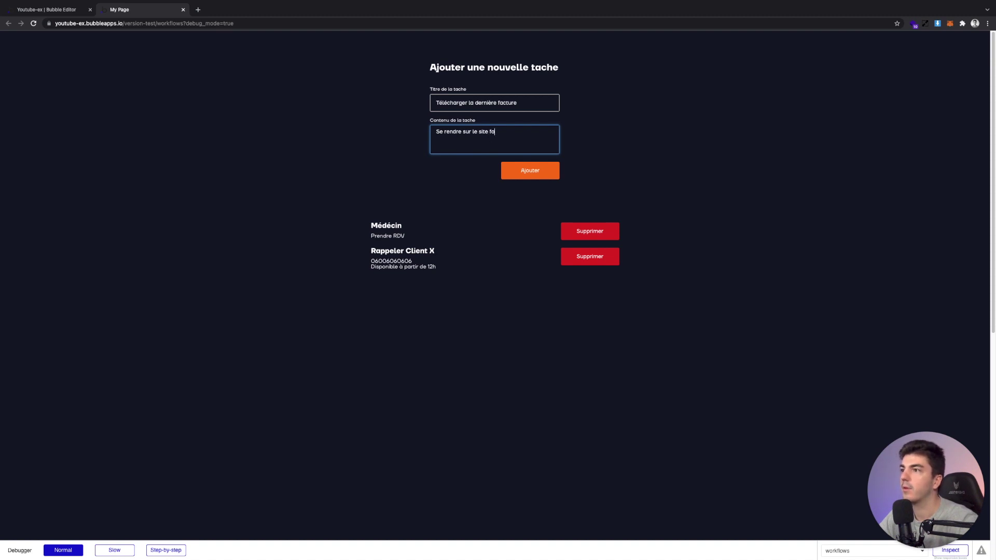
type("cture.com")
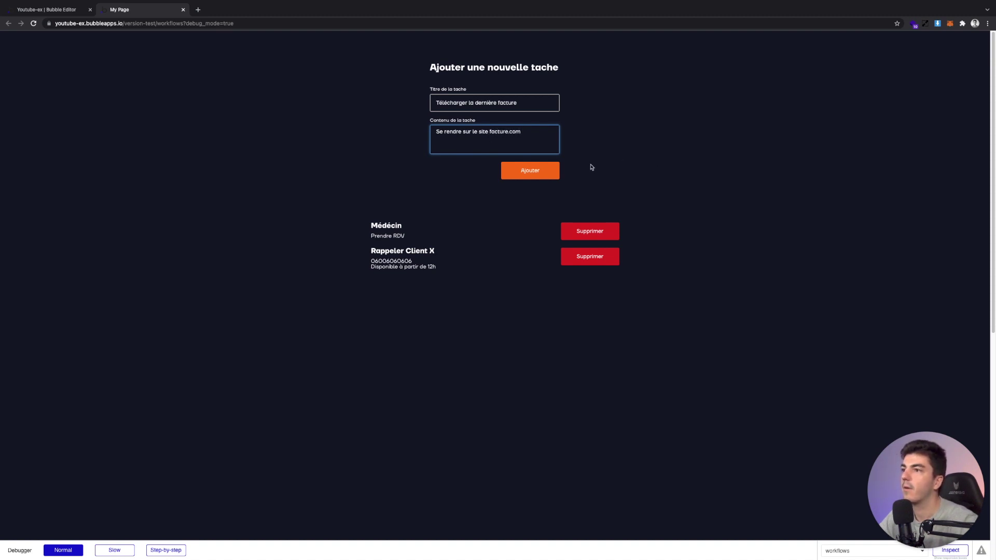
left_click(554, 170)
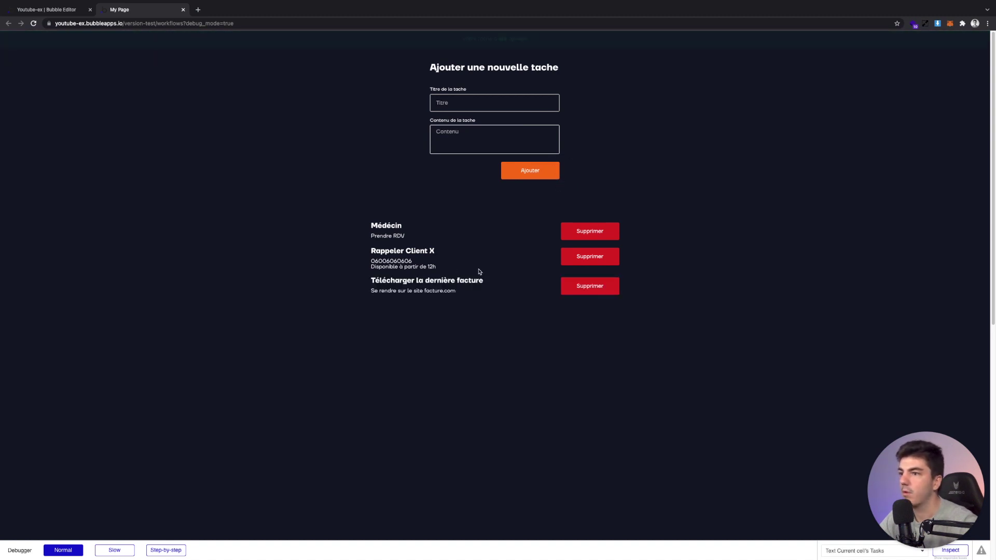
double_click(391, 261)
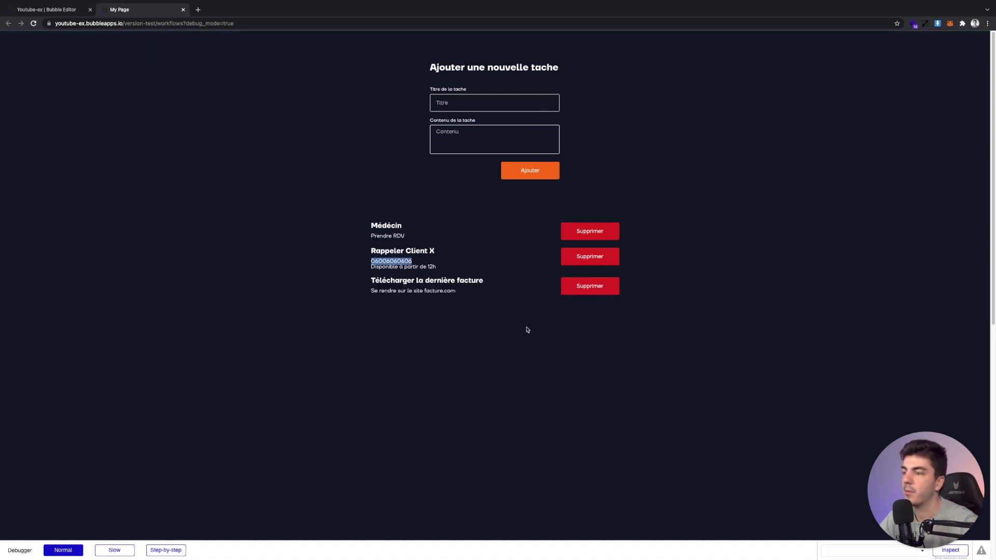
left_click(582, 290)
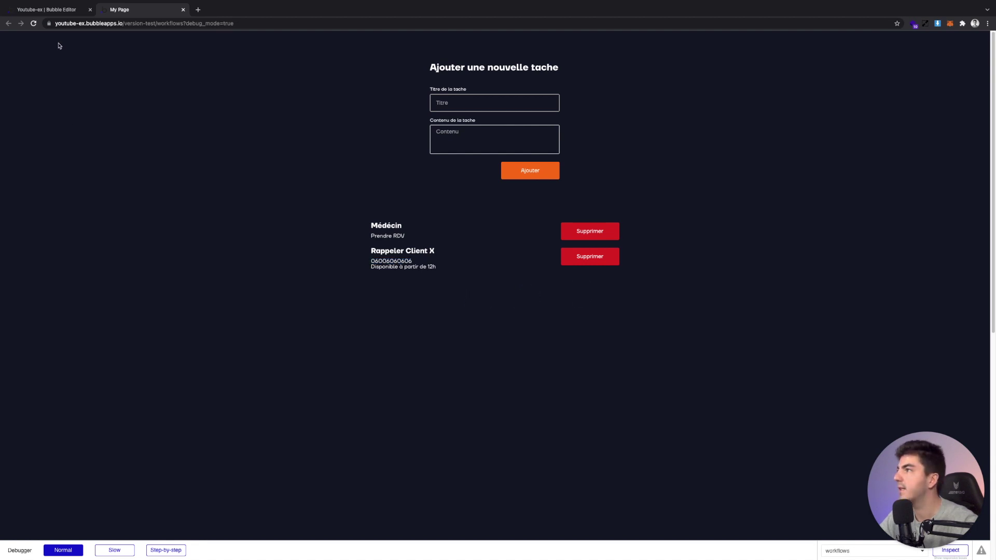
Review the Supprimer delete workflow without adding actions, then return to the preview
left_click(47, 10)
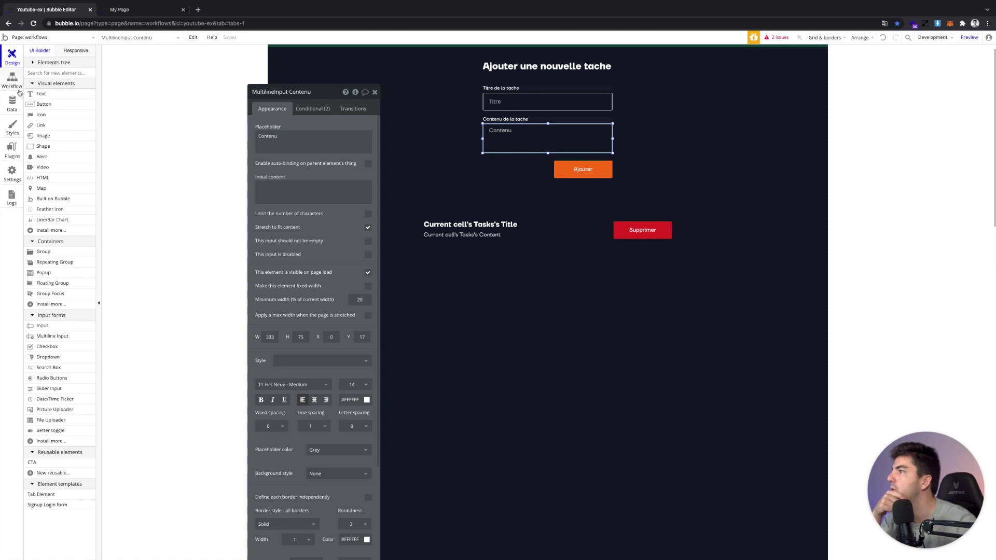
left_click(12, 80)
left_click(123, 134)
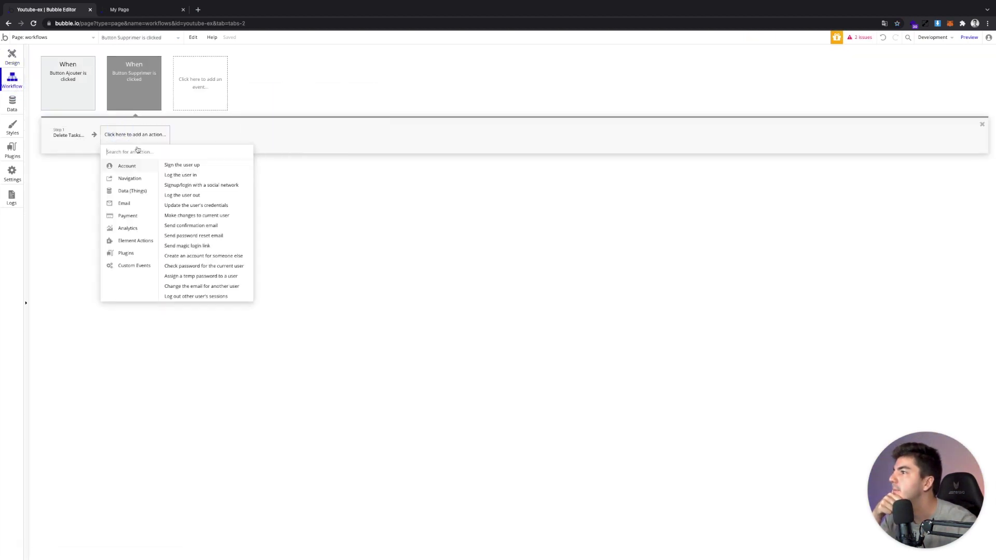
mouse_move(135, 190)
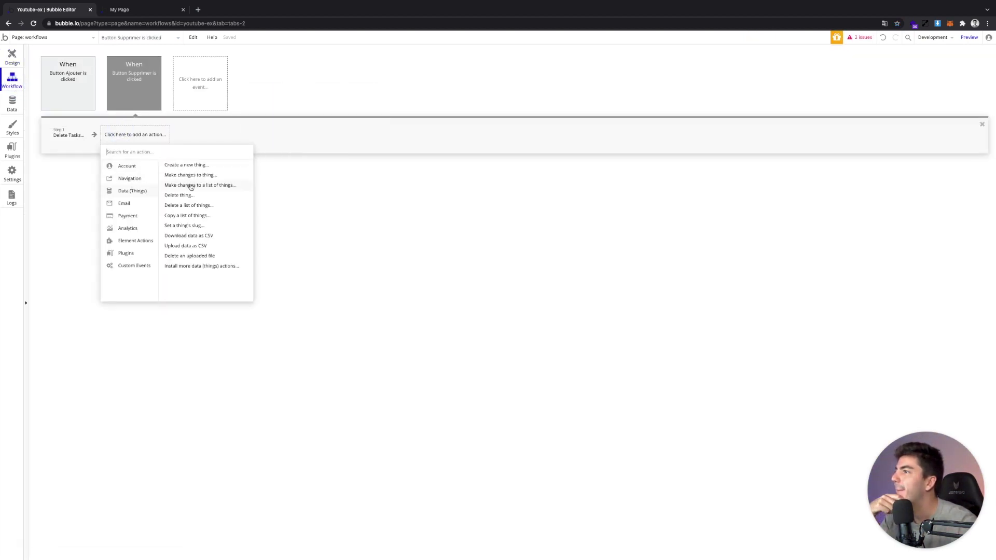
left_click(340, 242)
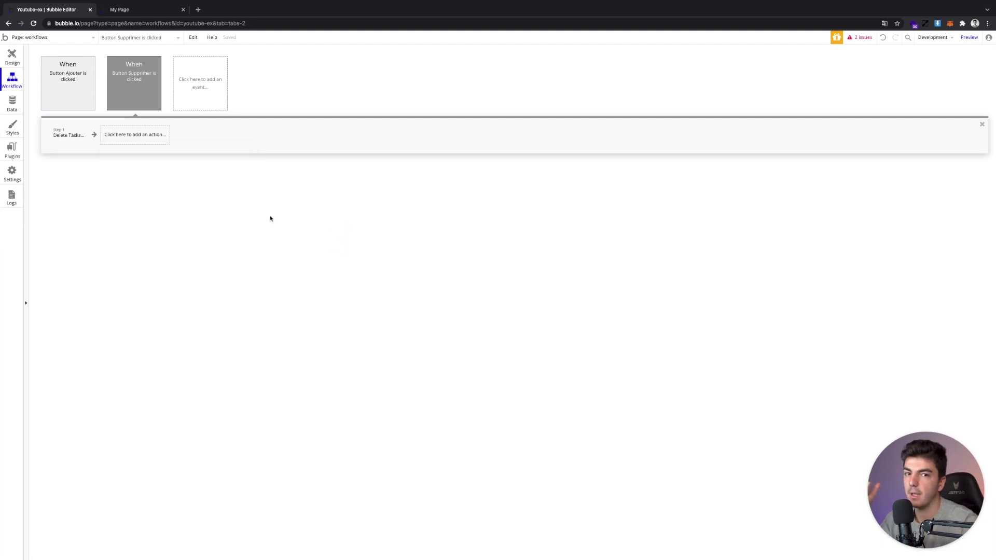
left_click(12, 57)
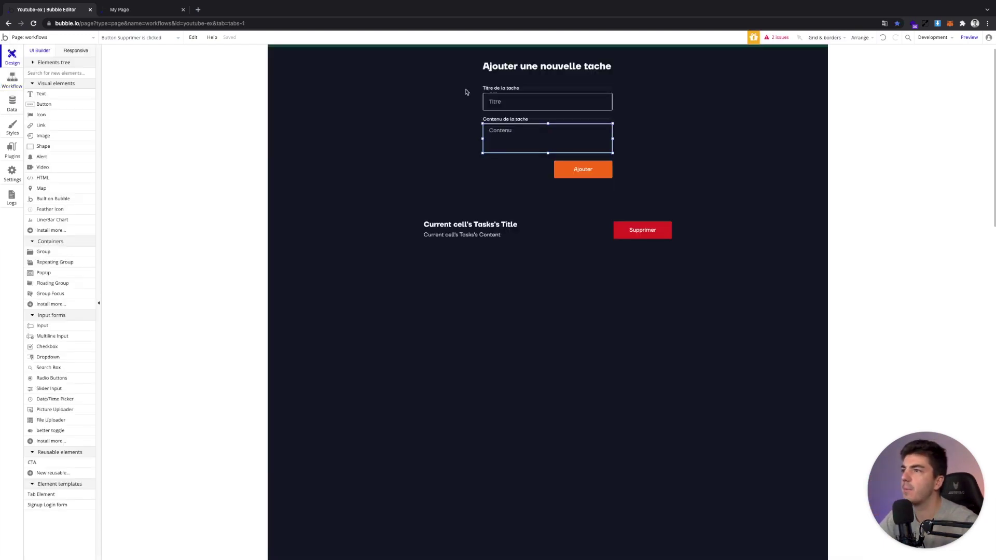
left_click(130, 9)
Add task Tache A, then Tache B with content 'Faire Tache B'
left_click(488, 102)
type("Tac")
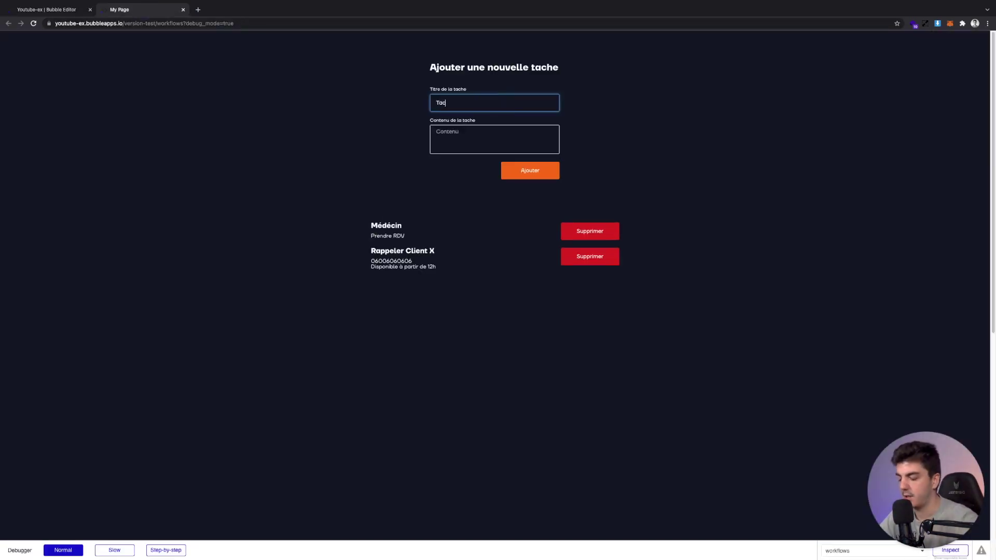
type("he A")
key("Return")
left_click(487, 99)
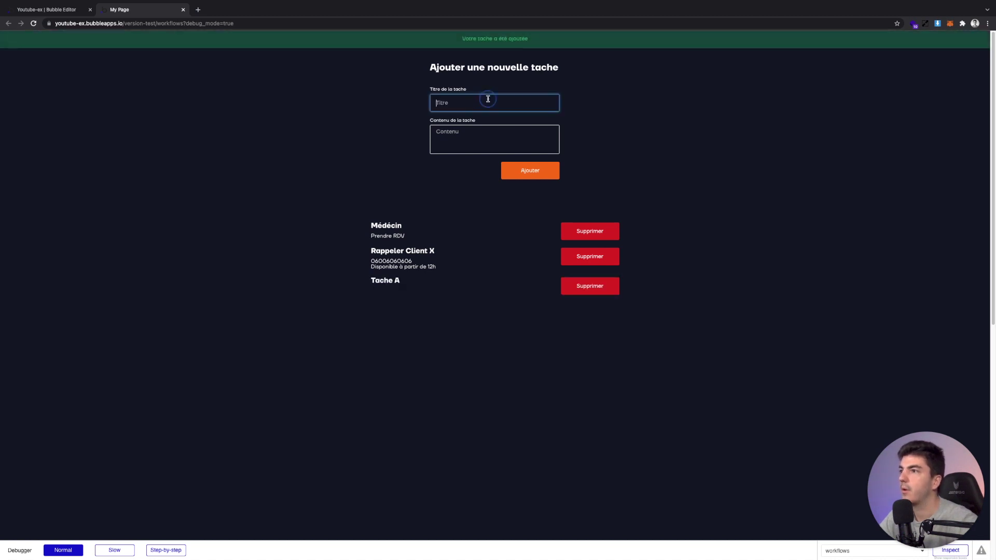
type("Tache B")
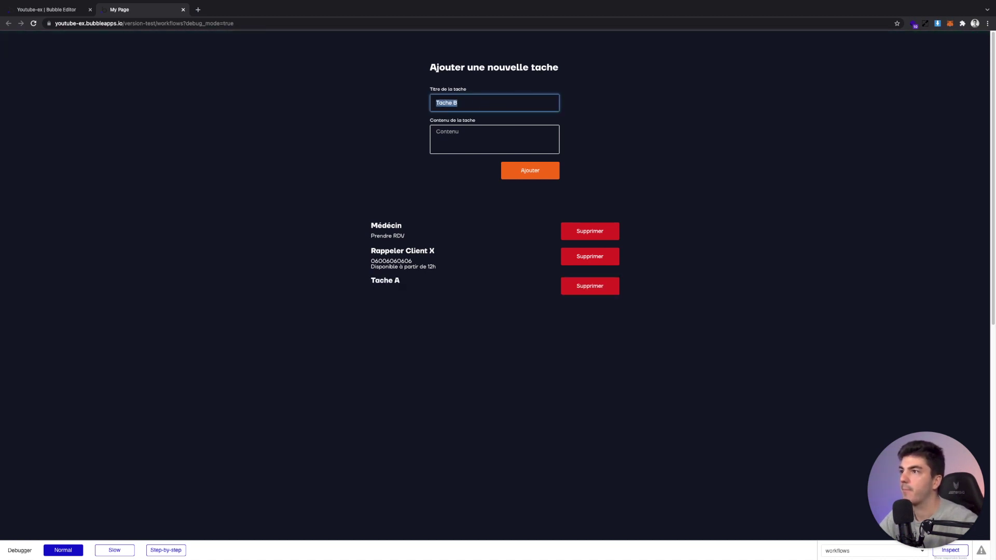
left_click(495, 135)
type("Faire Tache B")
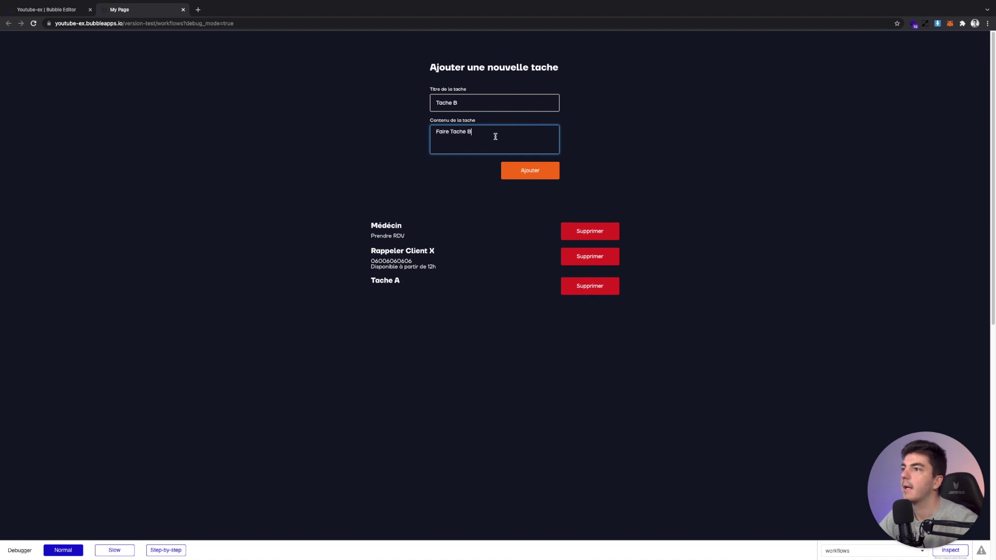
key("Return")
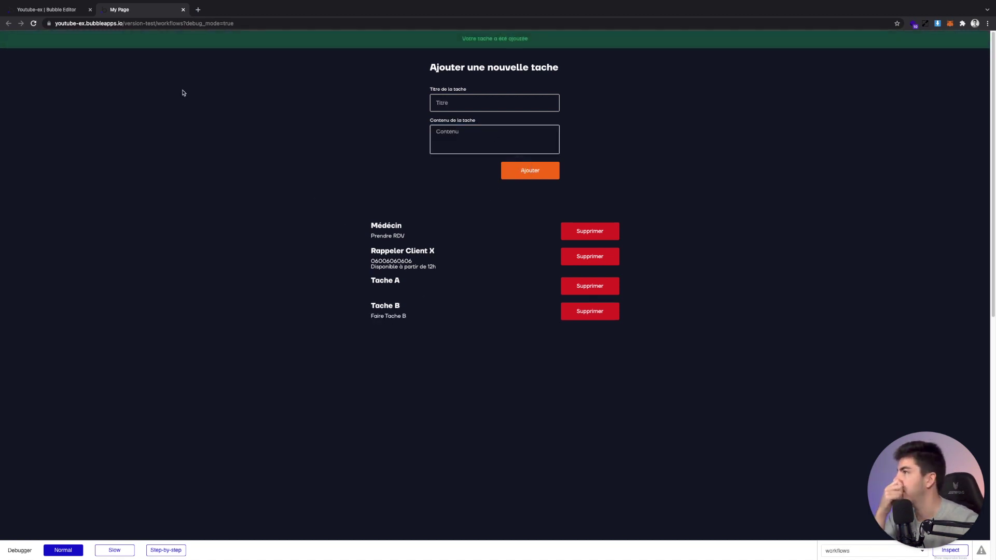
Review the Tasks data fields and the live four-task list, then reopen the Data section
left_click(43, 9)
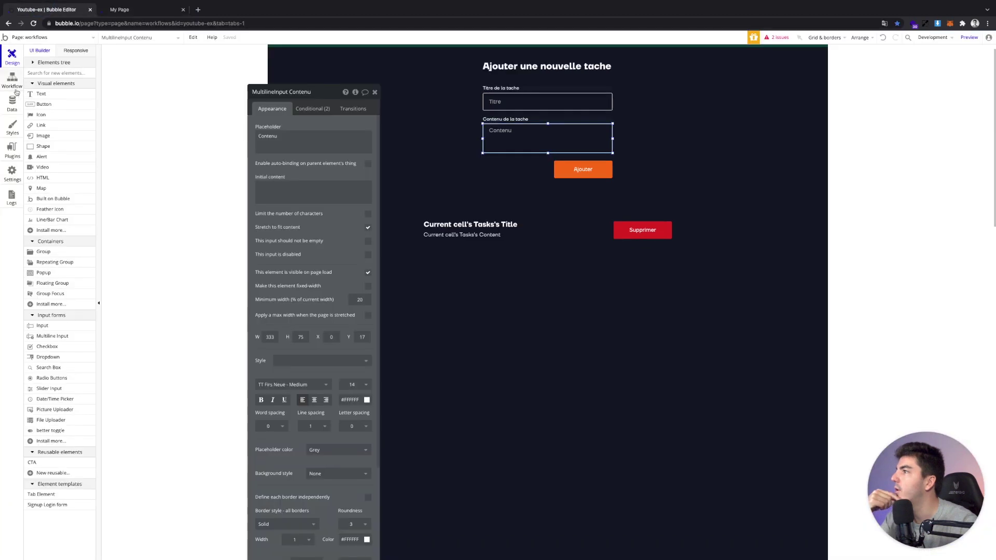
left_click(13, 98)
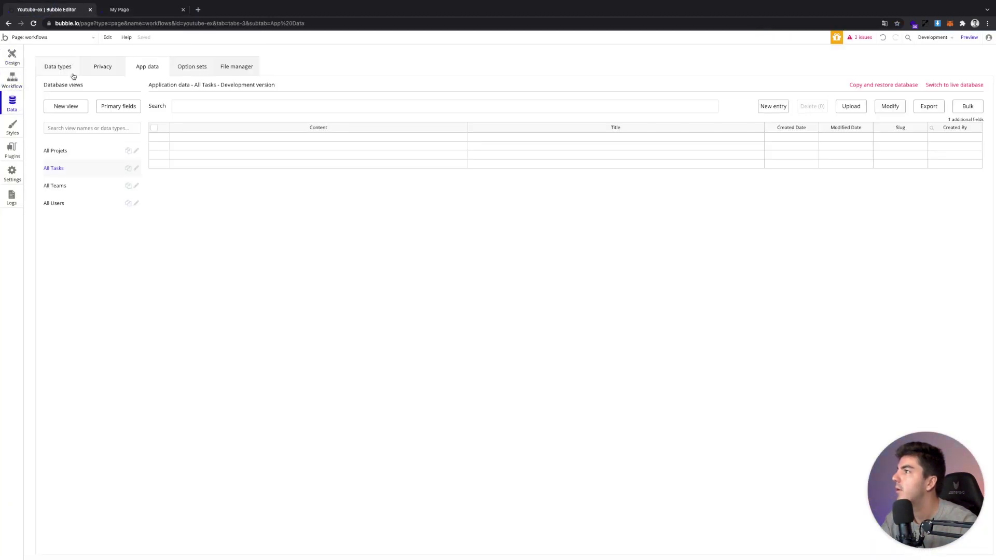
left_click(76, 73)
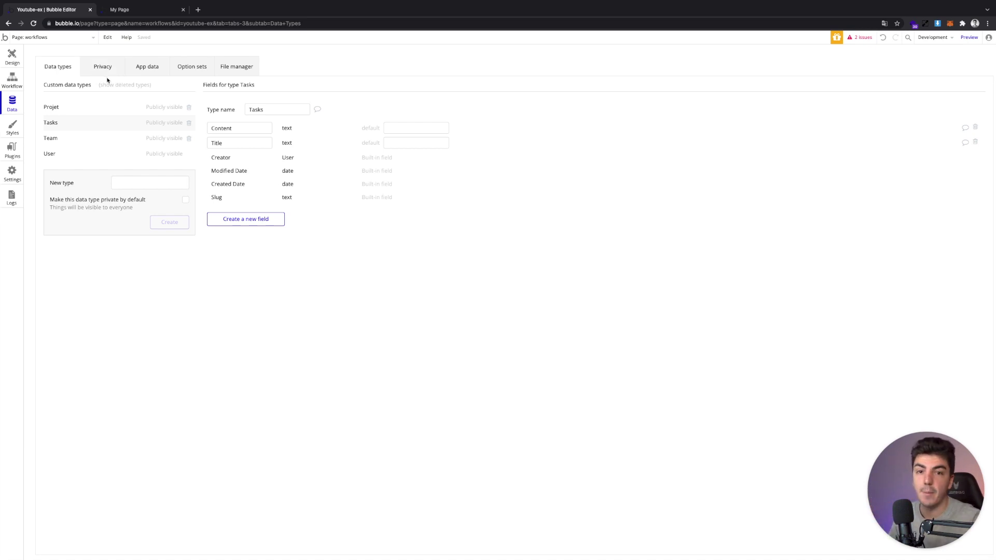
left_click(11, 56)
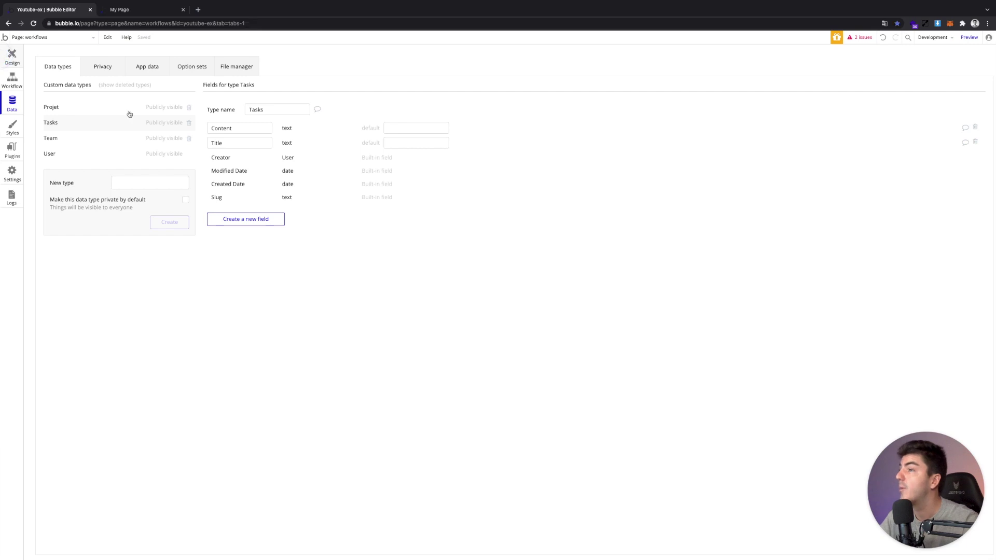
left_click(147, 13)
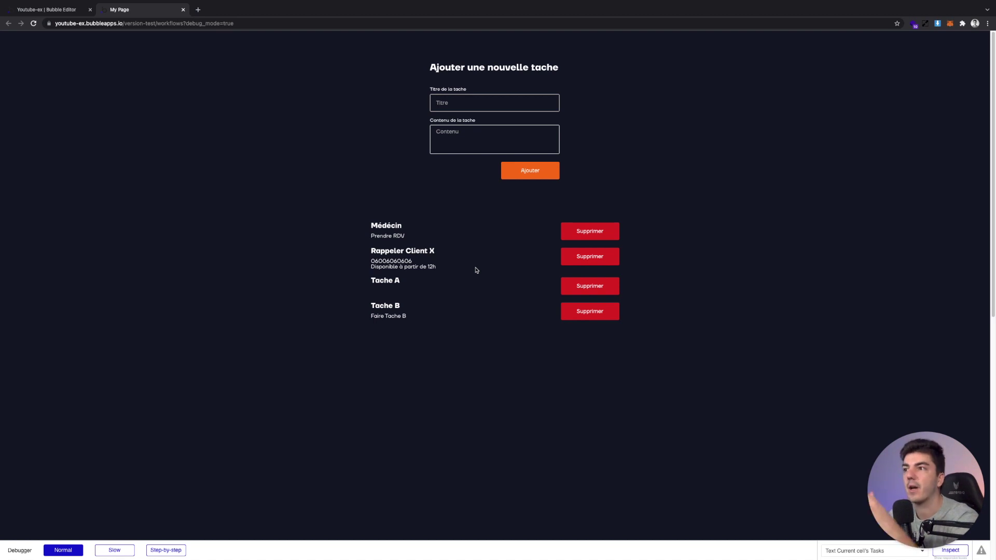
left_click(57, 9)
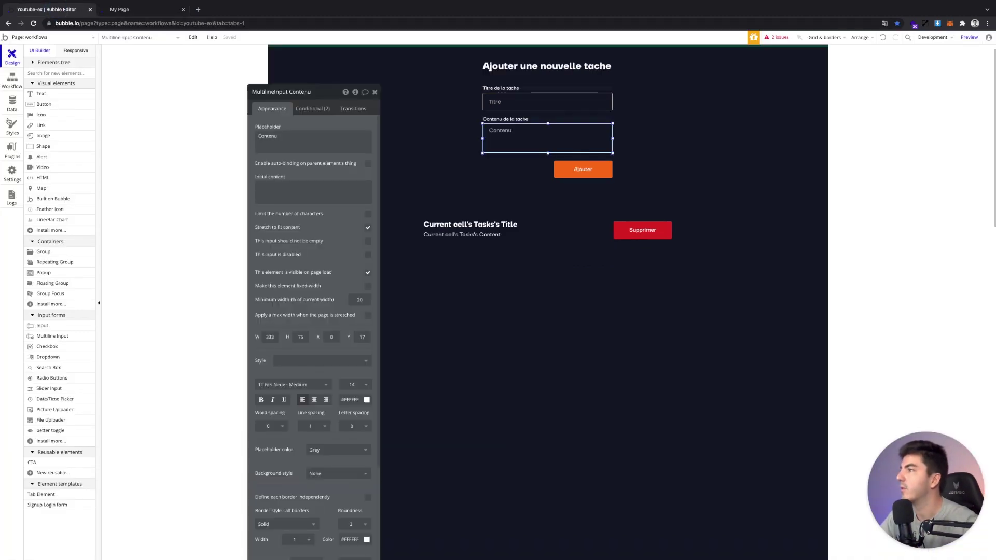
left_click(12, 103)
Create a Priorité option set and add its first option, 'urgent'
left_click(176, 65)
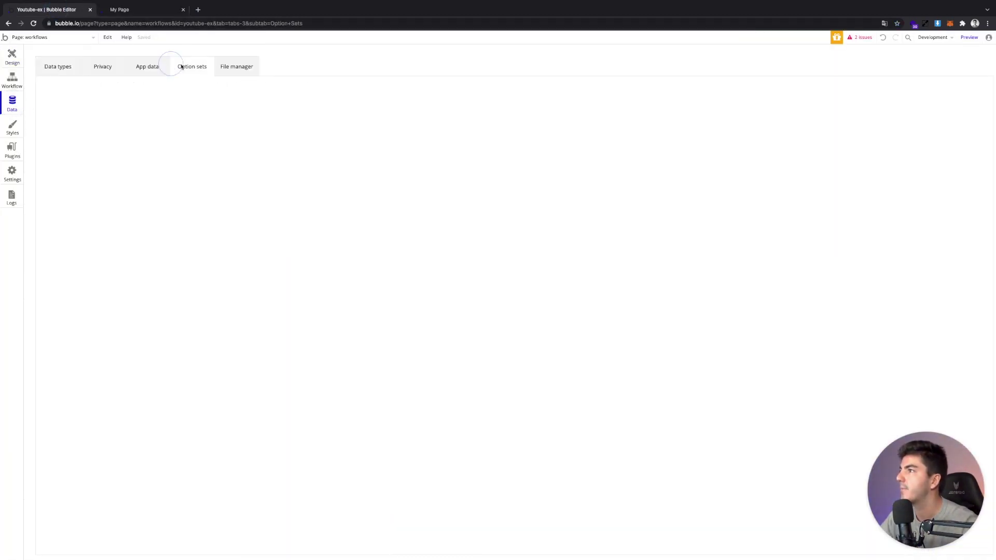
left_click(124, 369)
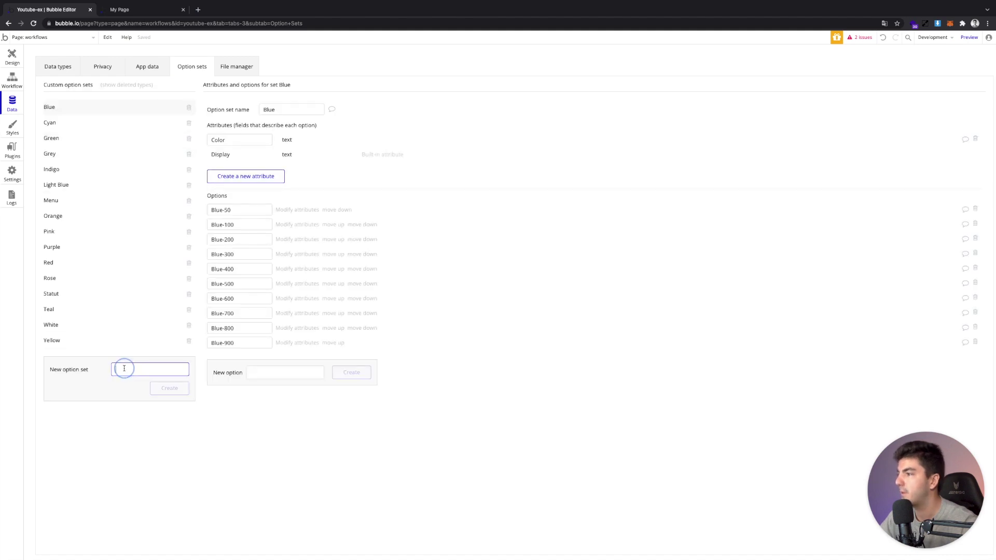
type("PO")
type("iorit")
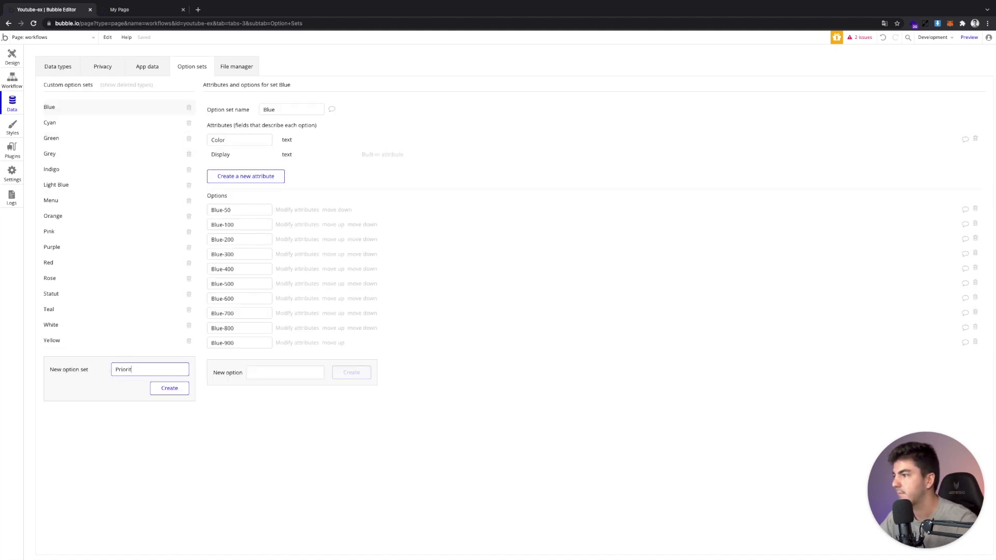
type("é")
key("Return")
left_click(312, 210)
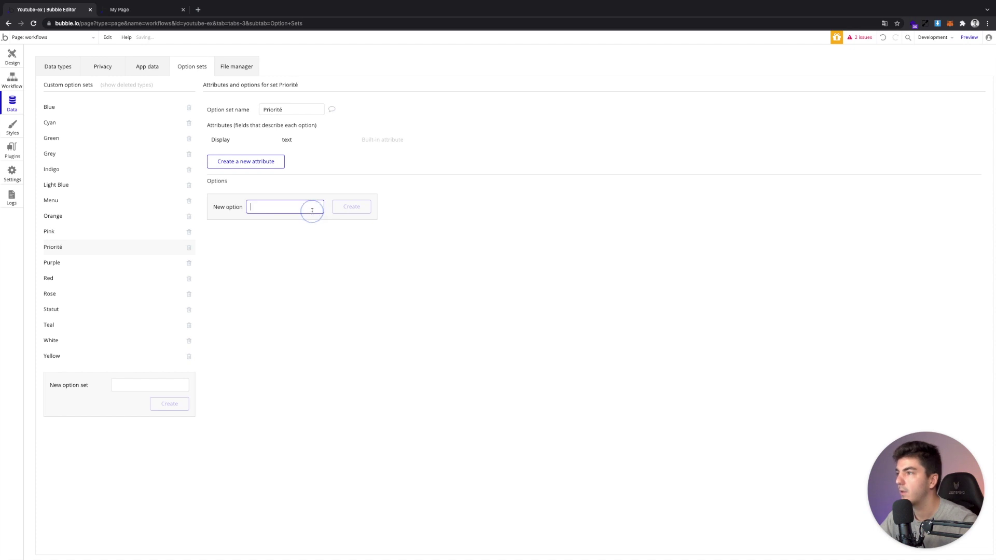
type("urgent")
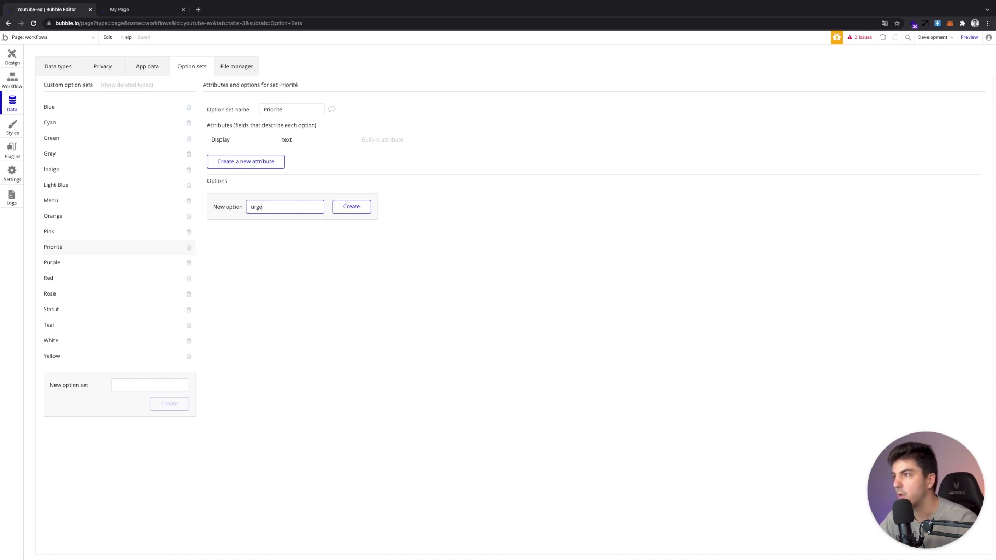
key("Return")
Rename the option to Urgent, add Prioritaire and À faire, then reopen Data types
double_click(259, 192)
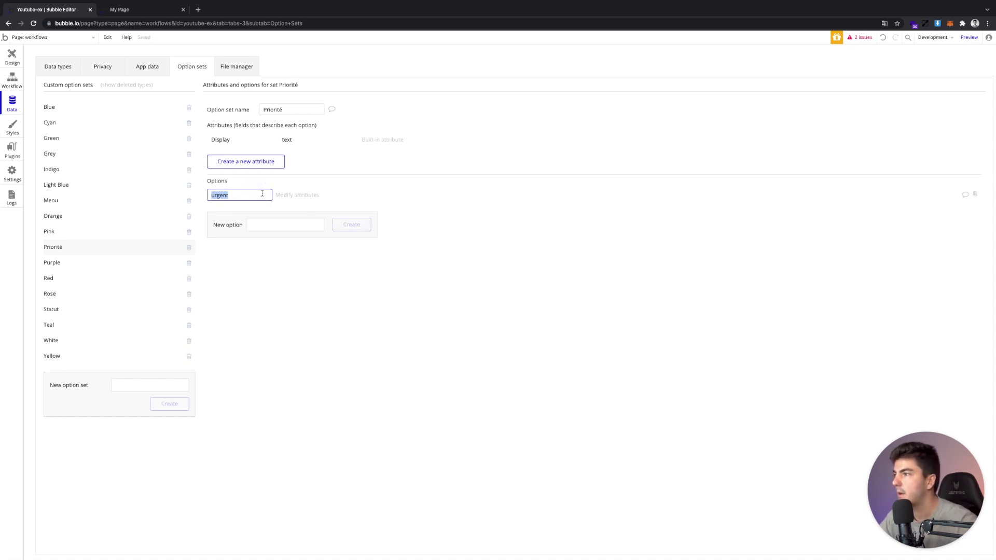
key("BackSpace")
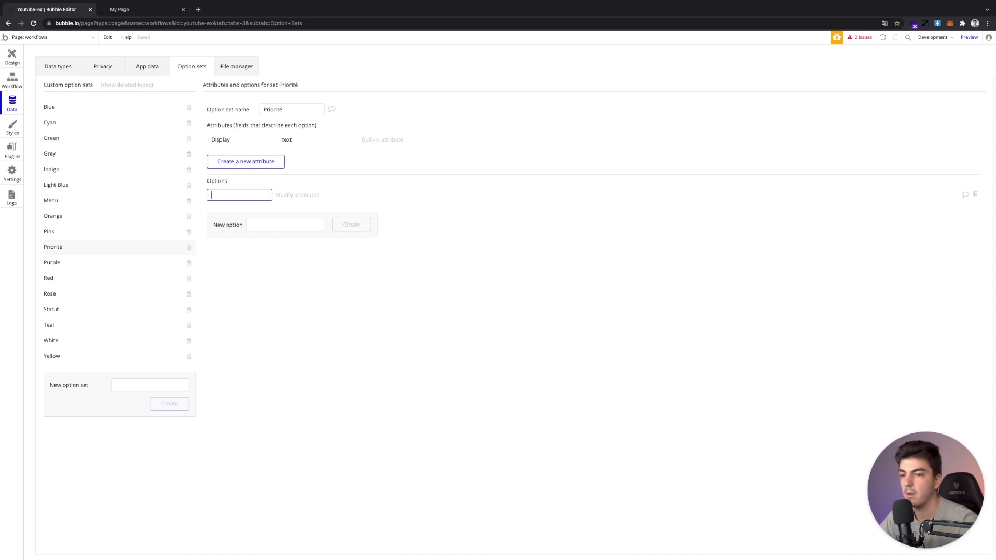
type("Urgen")
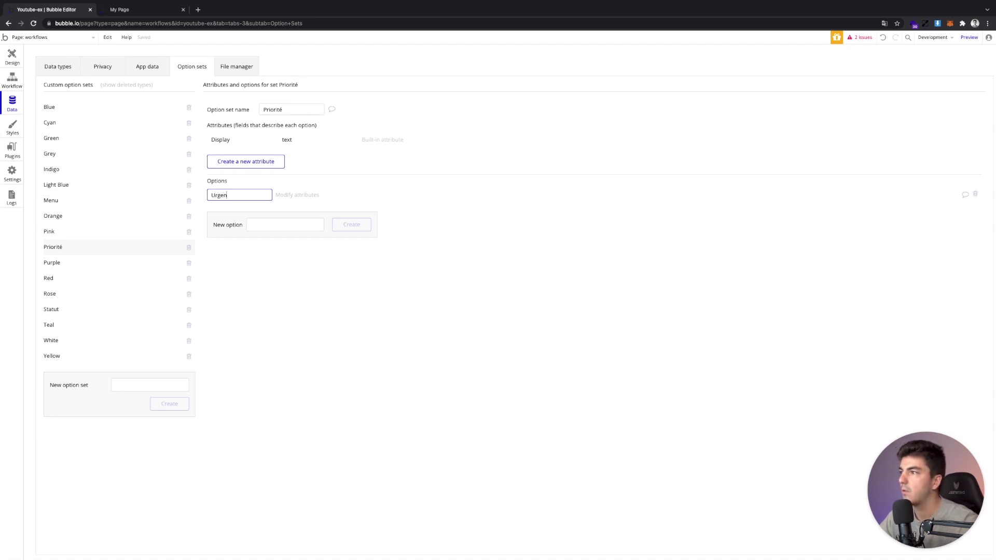
type("t")
key("Return")
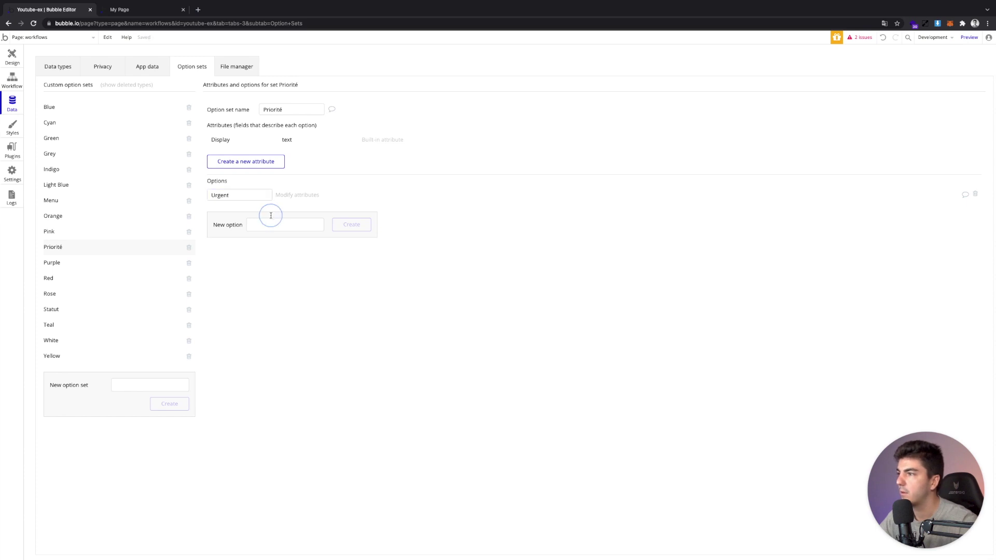
left_click(268, 224)
type("Prior")
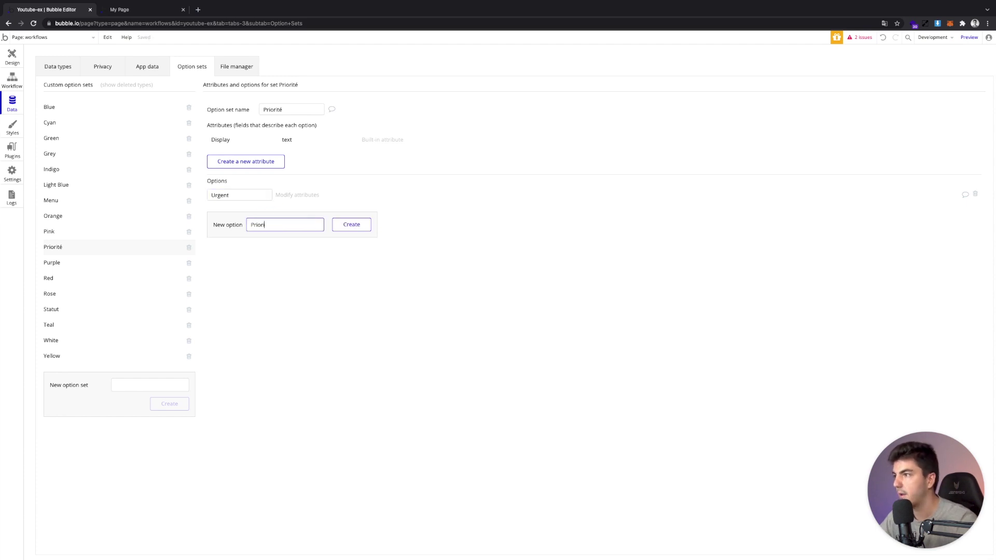
type("itaire")
key("Return")
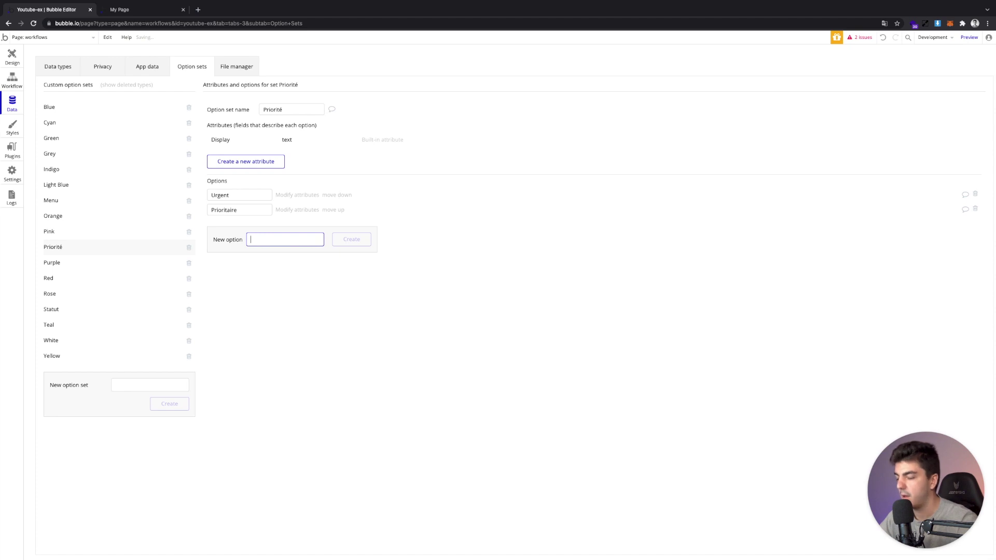
type("A")
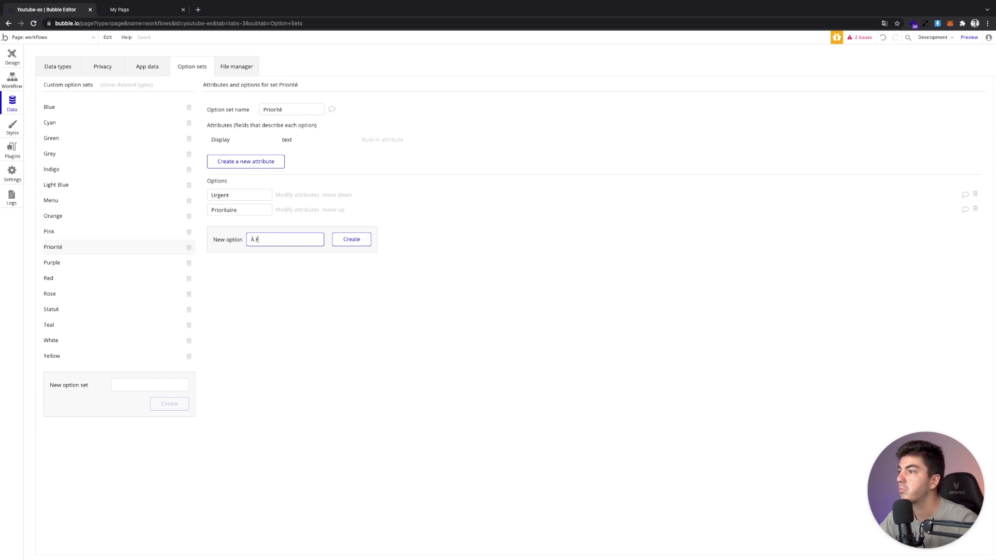
type(" faire")
key("Return")
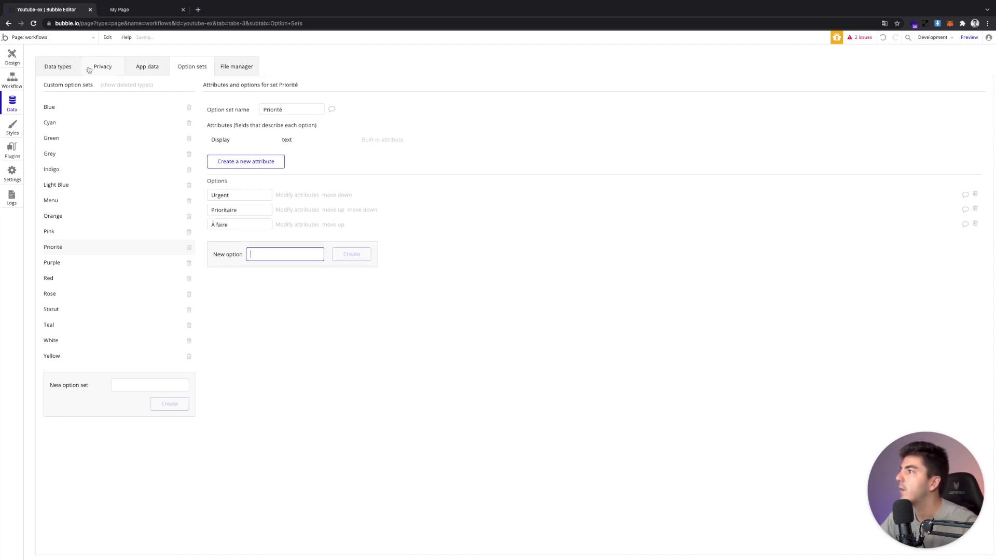
left_click(63, 69)
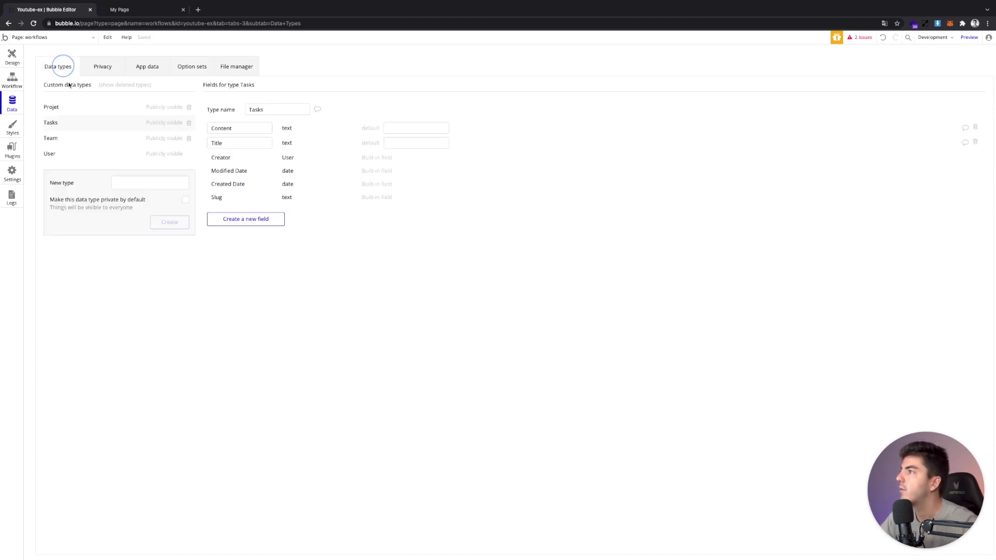
Add a Priorité field of type Priorité to Tasks and check the task records
left_click(236, 219)
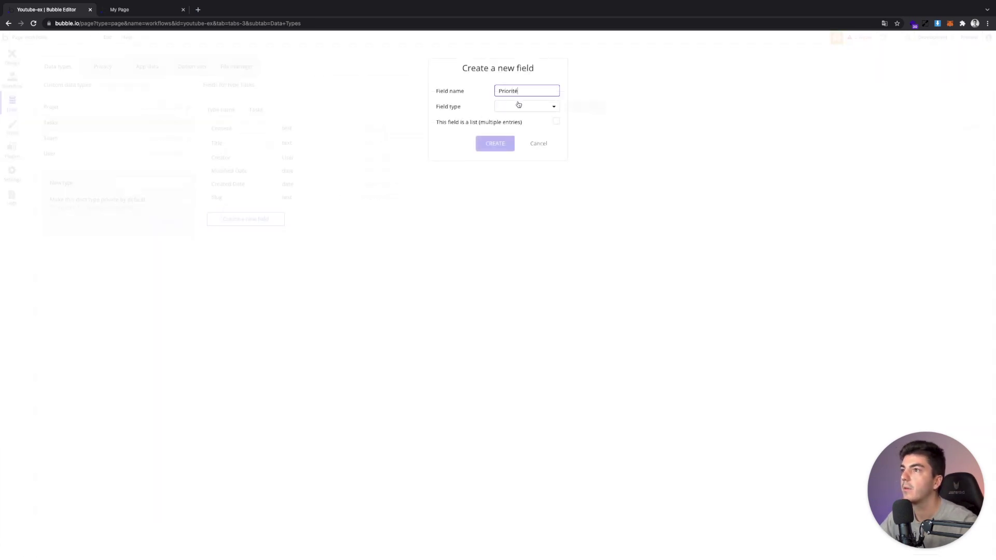
left_click(518, 105)
scroll(528, 182, "down", 5)
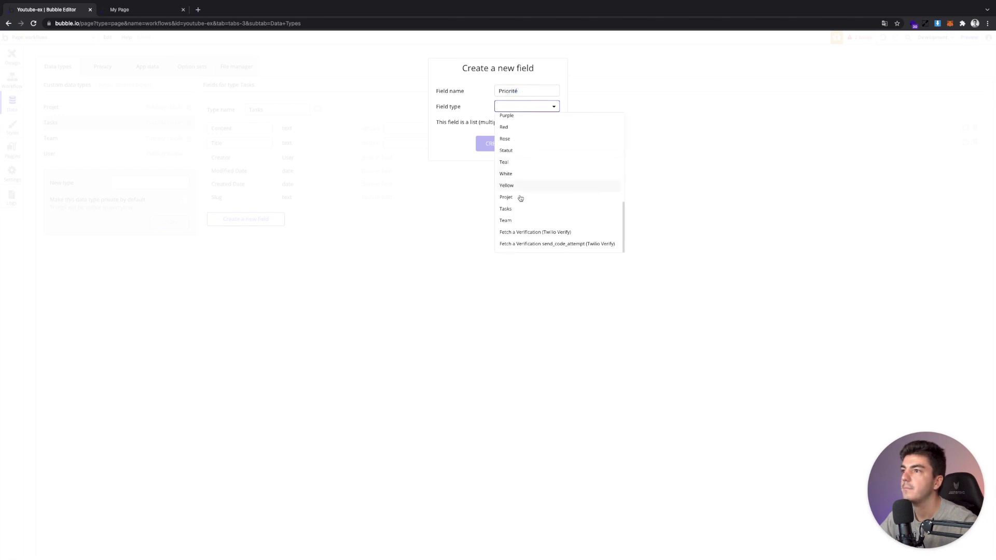
scroll(520, 202, "up", 2)
left_click(509, 122)
left_click(495, 143)
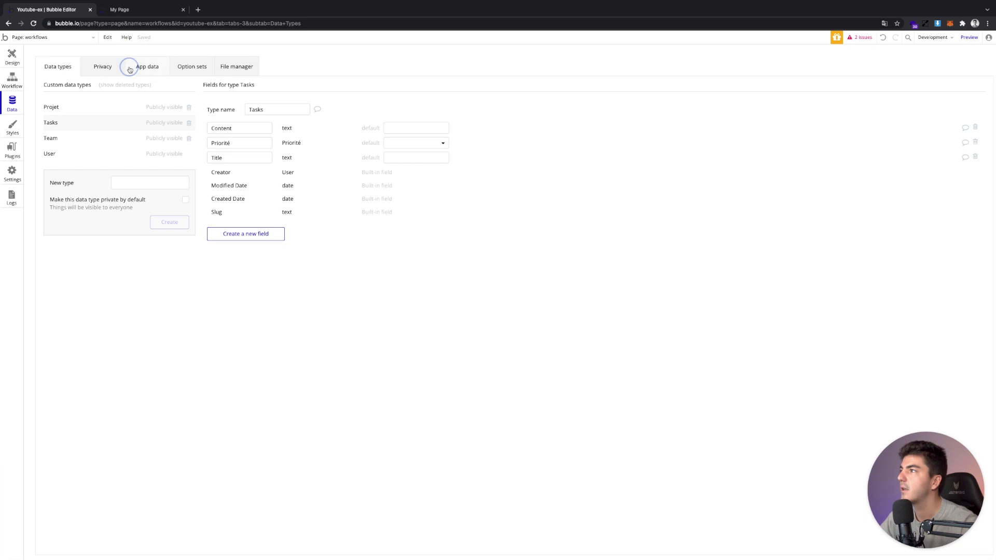
left_click(131, 67)
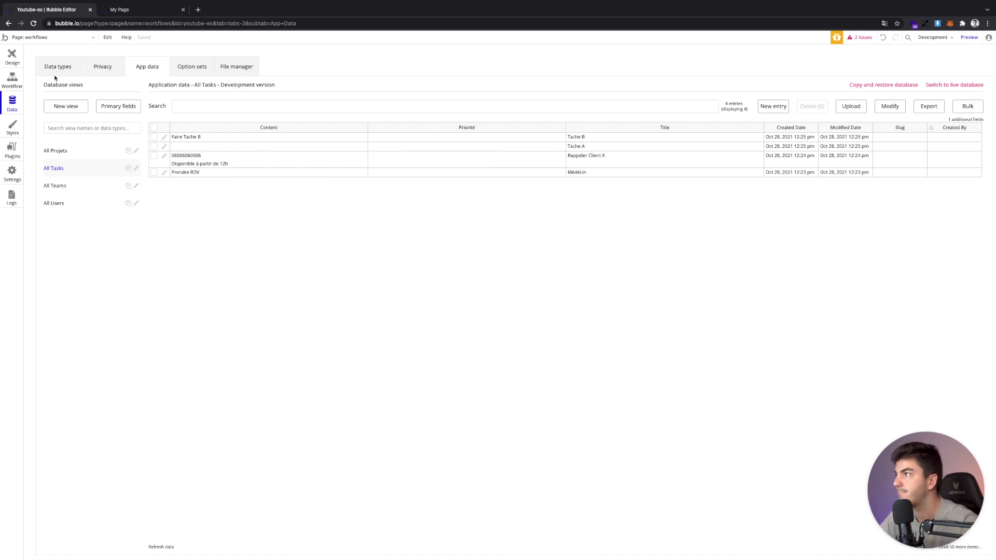
left_click(10, 56)
Nudge the task list down, stretch the add-task group taller, and lower the Ajouter button
double_click(499, 174)
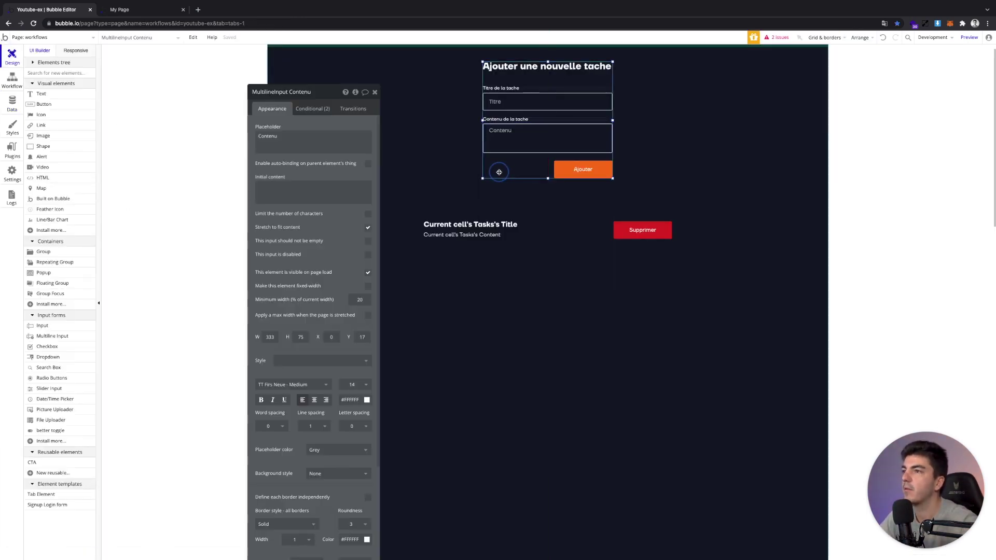
left_click(513, 177)
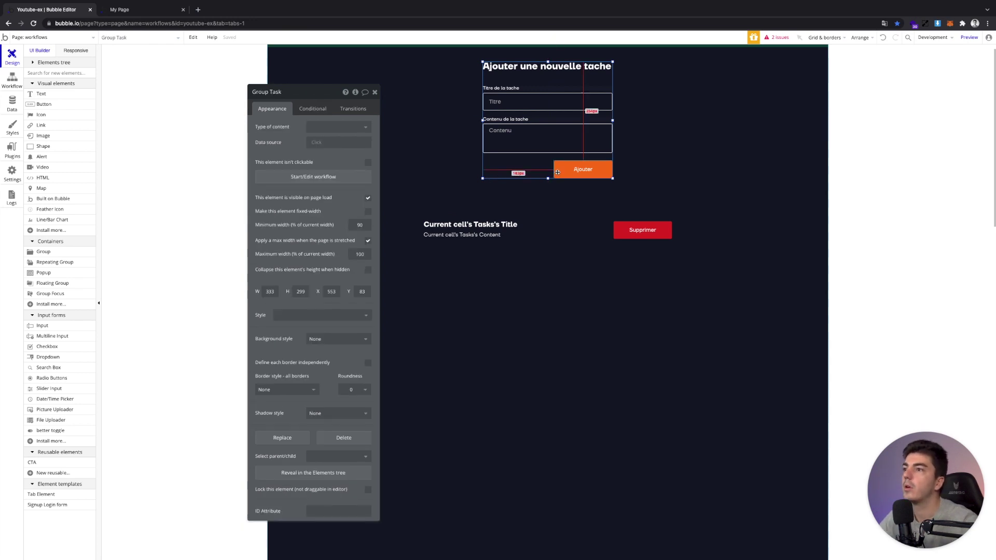
left_click(549, 240)
left_click_drag(548, 239, 549, 241)
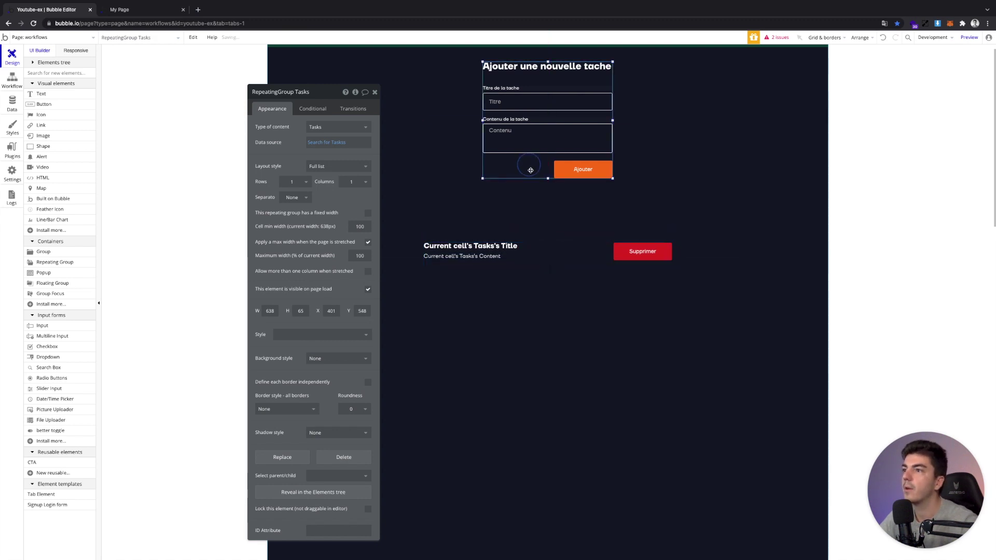
left_click(535, 186)
left_click_drag(548, 179, 544, 206)
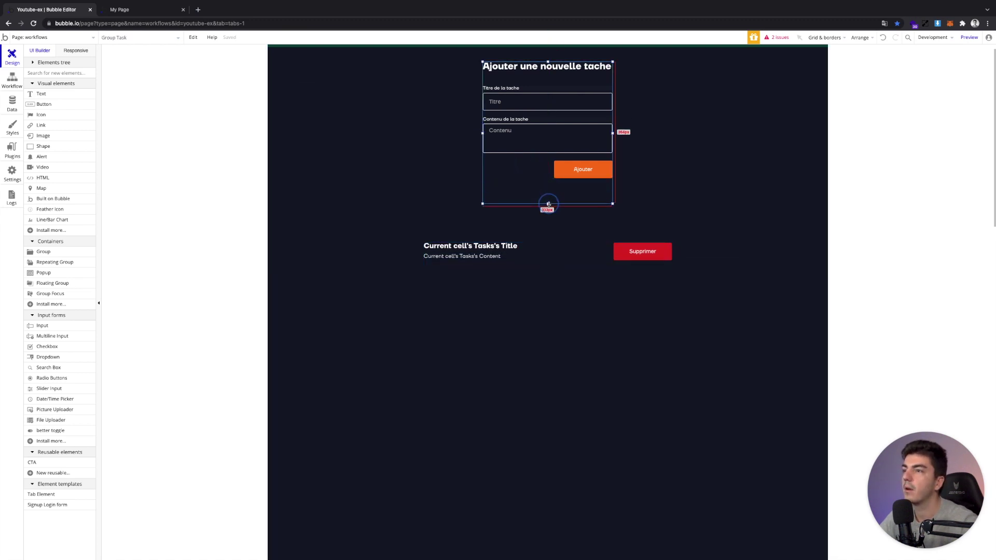
left_click(572, 177)
key("Down")
key("Down")
key("Down")
key("Down")
key("Down")
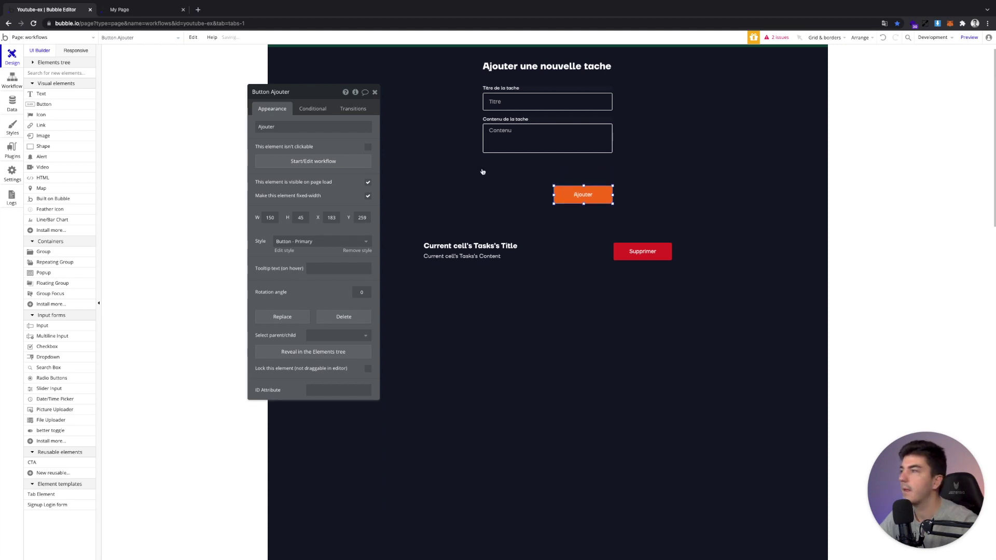
left_click(46, 357)
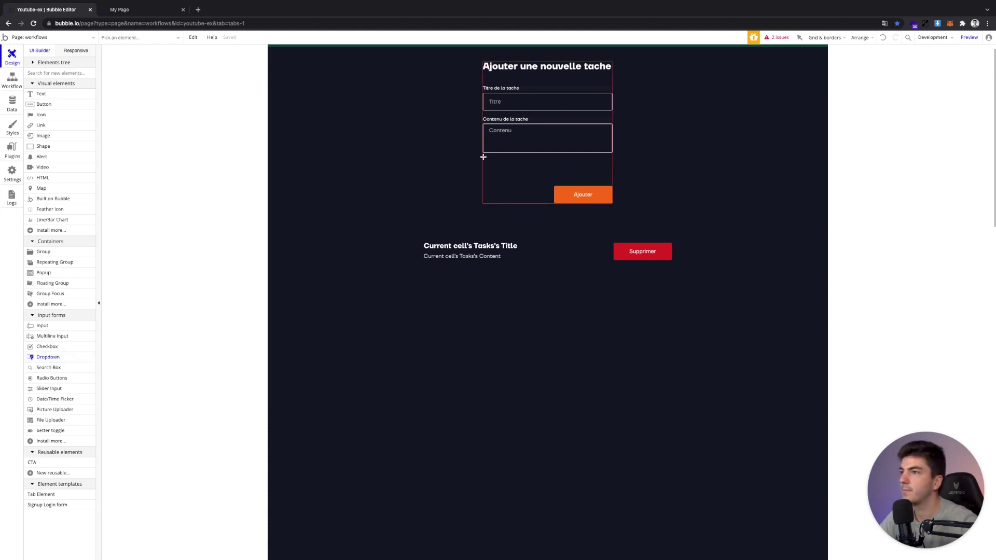
Draw a dropdown under Contenu with placeholder Priorité, undoing a trial Dropdown Vinted style
left_click_drag(482, 157, 586, 171)
left_click(534, 167)
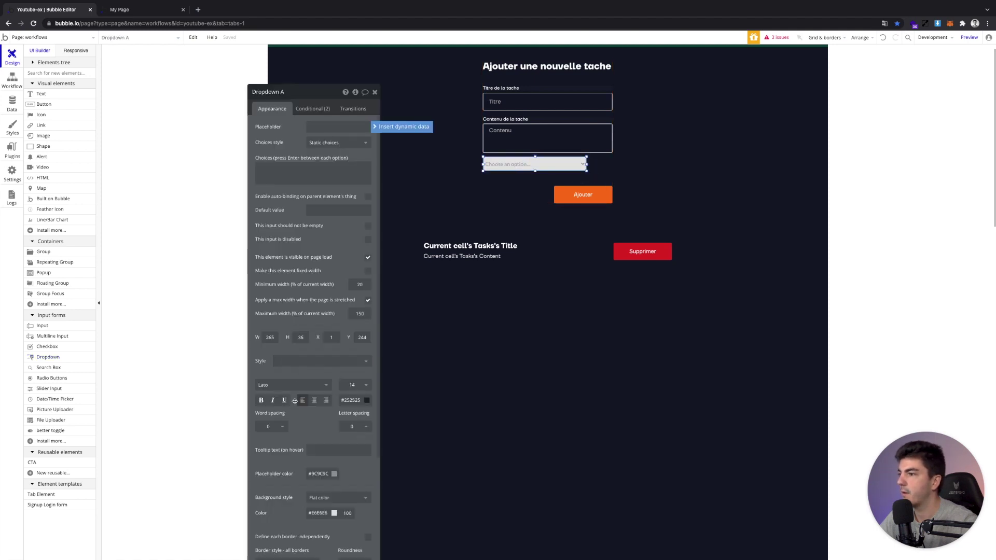
left_click(309, 361)
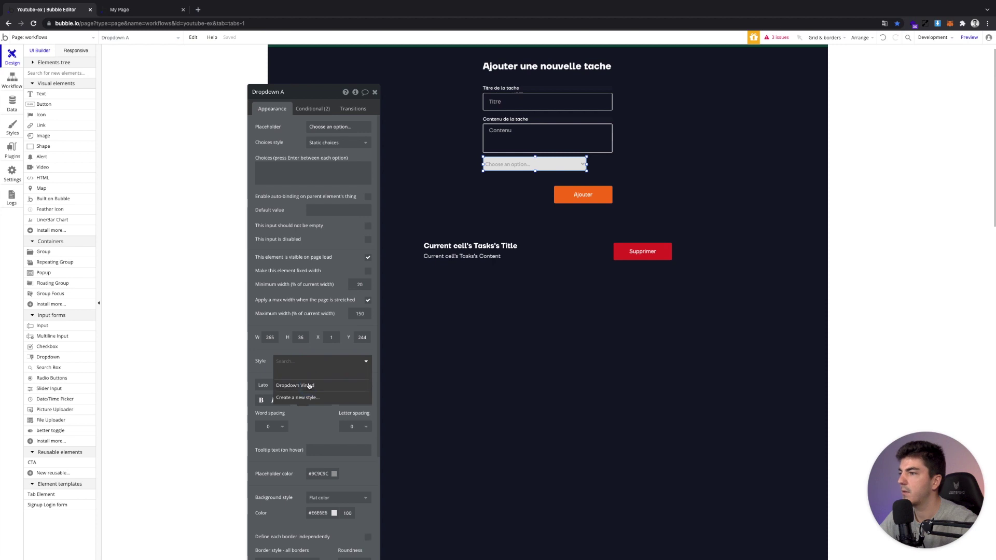
left_click(309, 385)
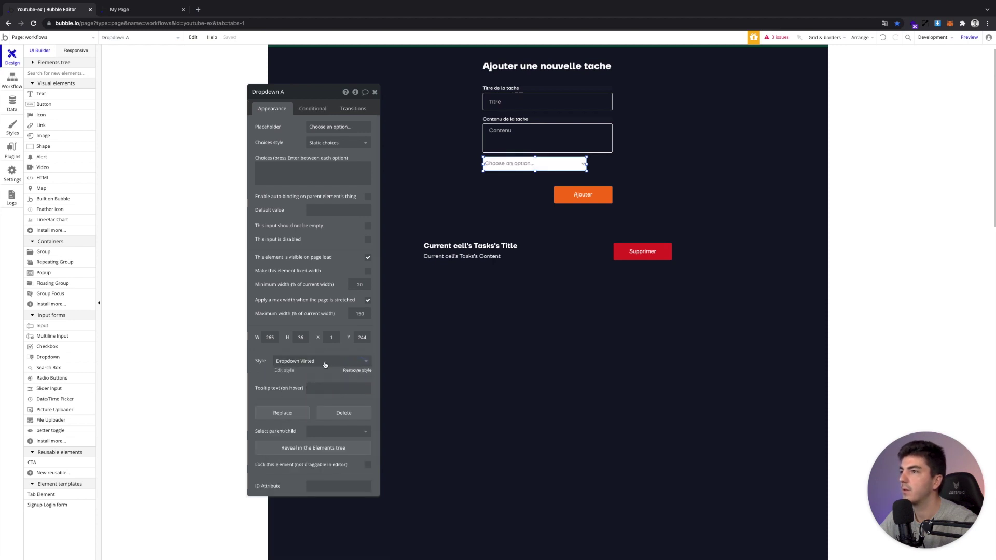
key("super+z")
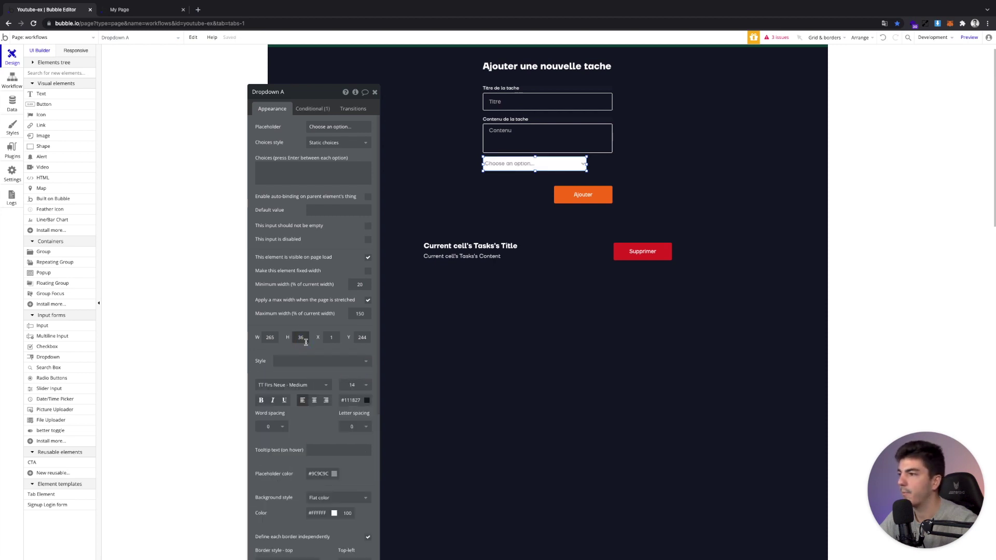
left_click(329, 126)
type("Pric")
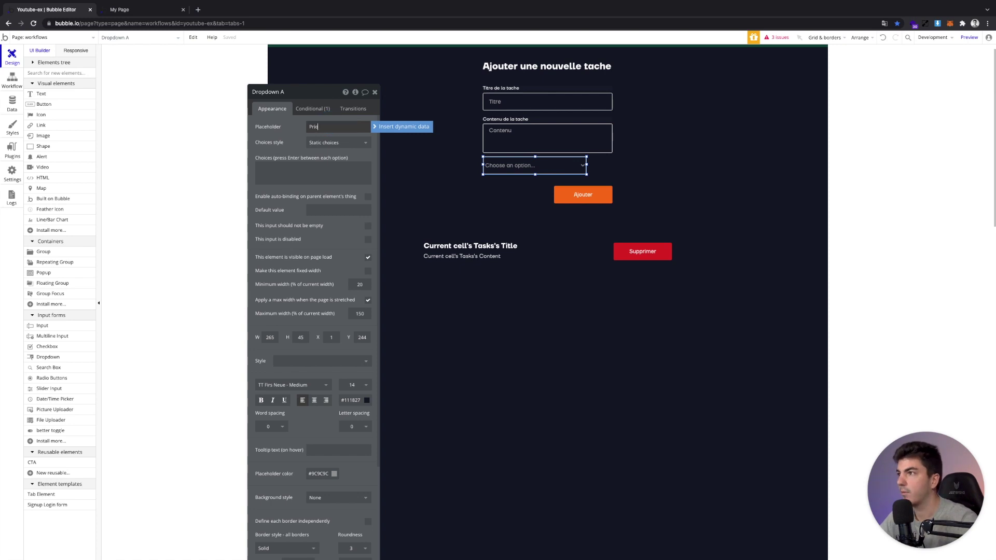
left_click(316, 164)
Make the dropdown's choices dynamic: type Priorité, source All Priorité, caption Display
left_click(338, 145)
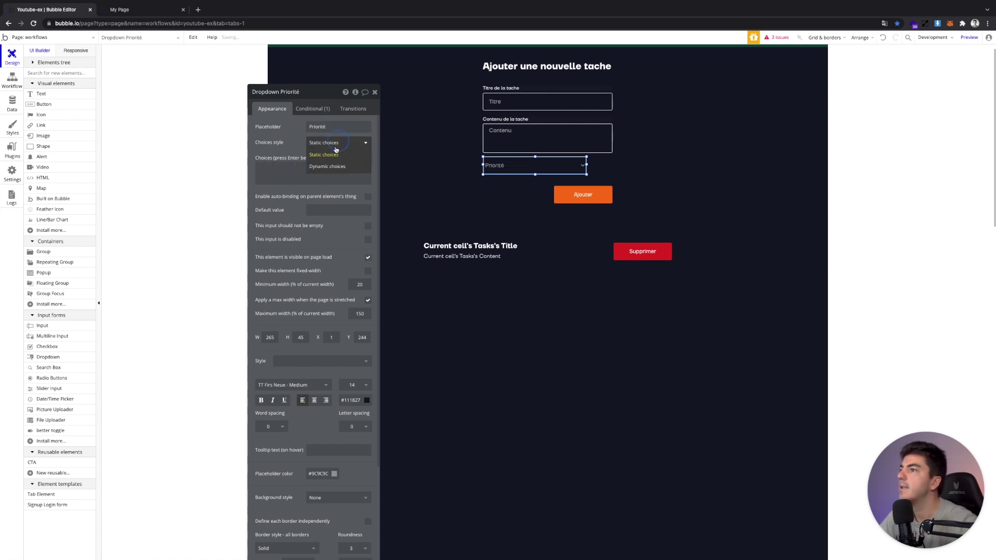
left_click(285, 167)
left_click(328, 166)
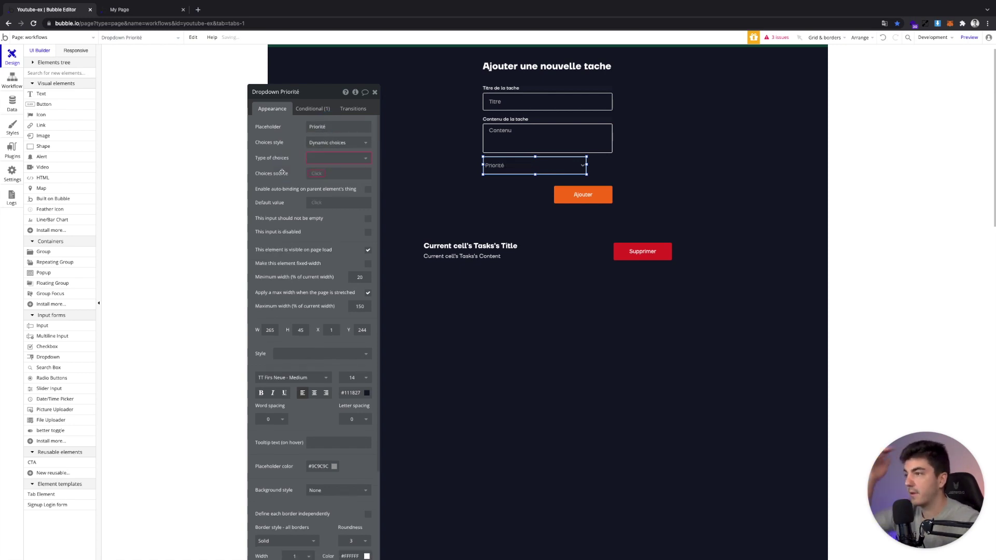
left_click(328, 159)
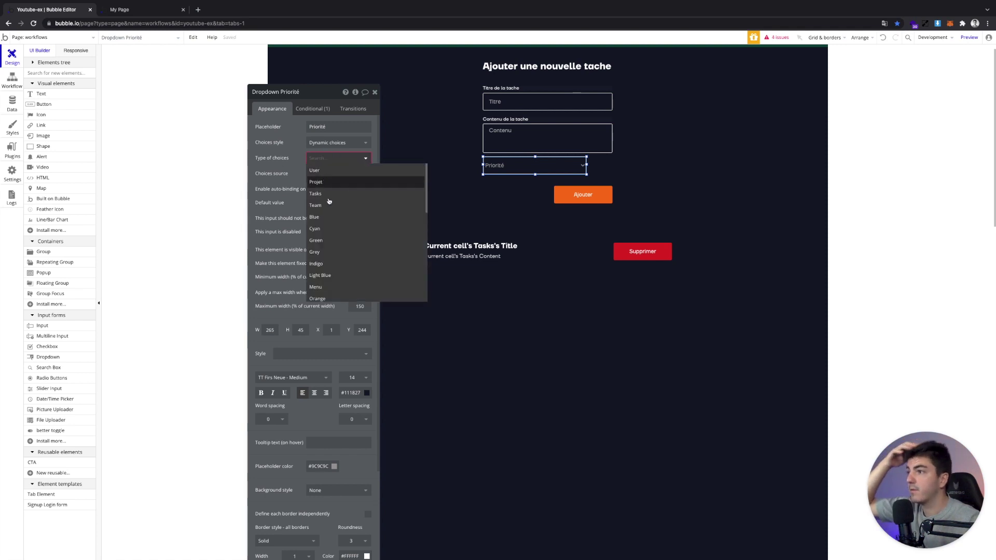
scroll(328, 255, "down", 3)
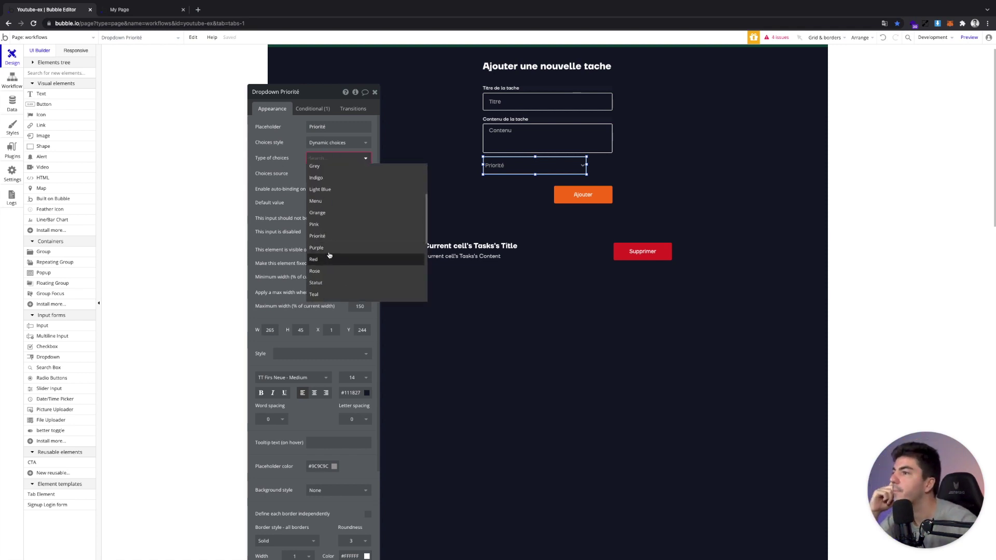
left_click(316, 179)
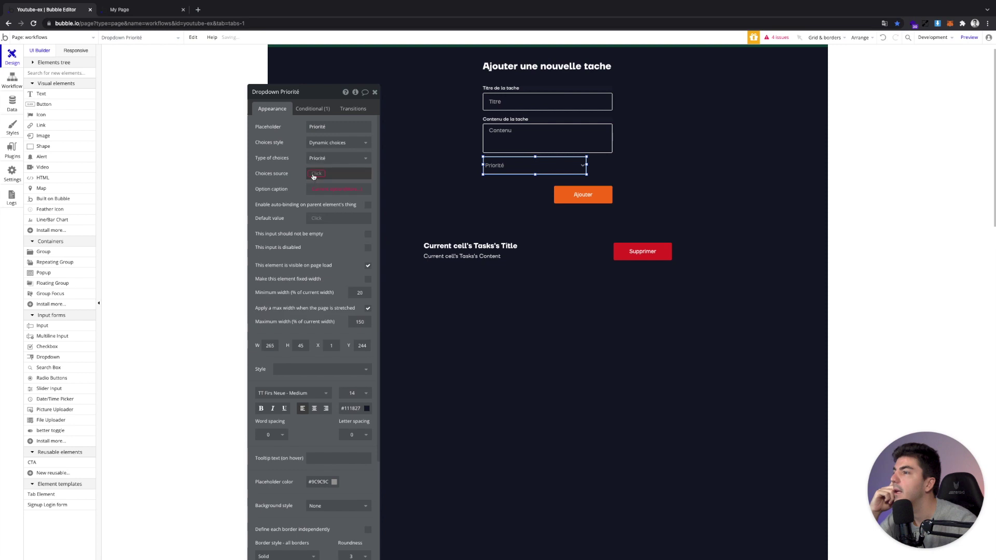
left_click(313, 174)
left_click(319, 183)
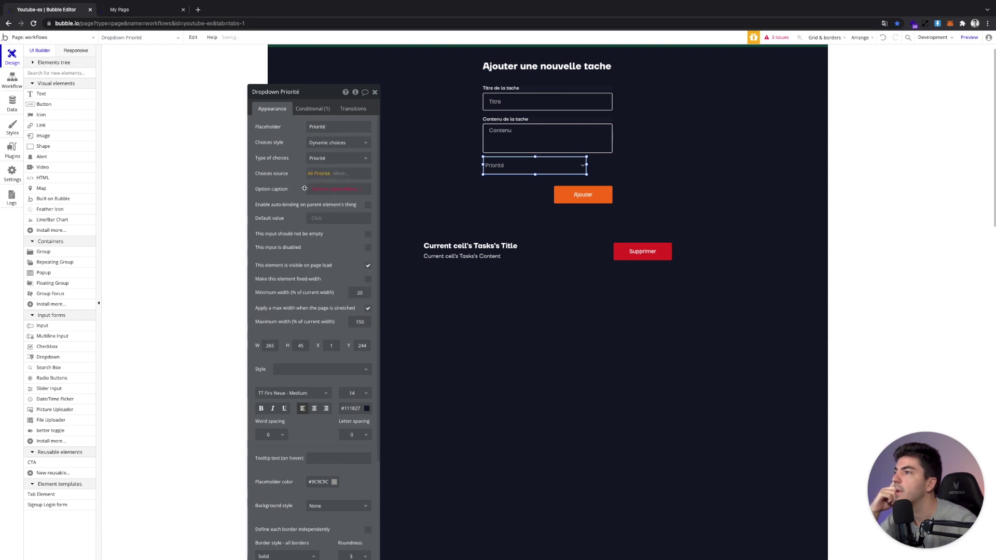
left_click(357, 189)
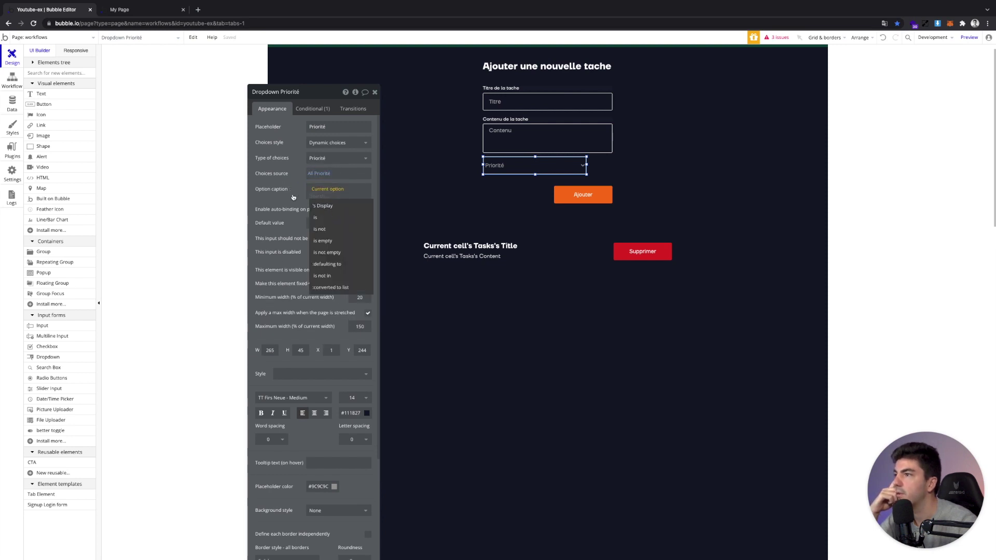
left_click(327, 202)
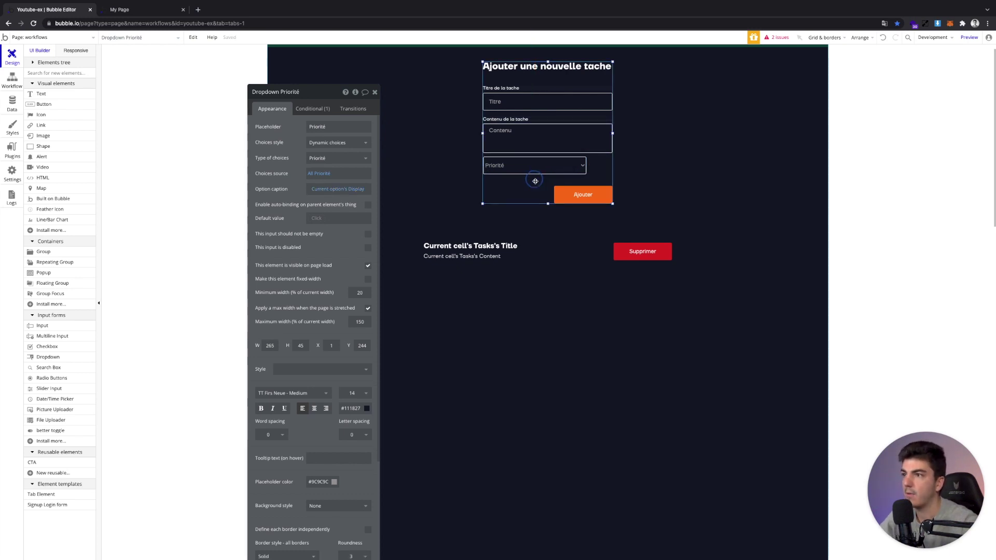
Lower Ajouter, place the Priorité dropdown under Contenu, and open Ajouter's workflow
left_click(547, 201)
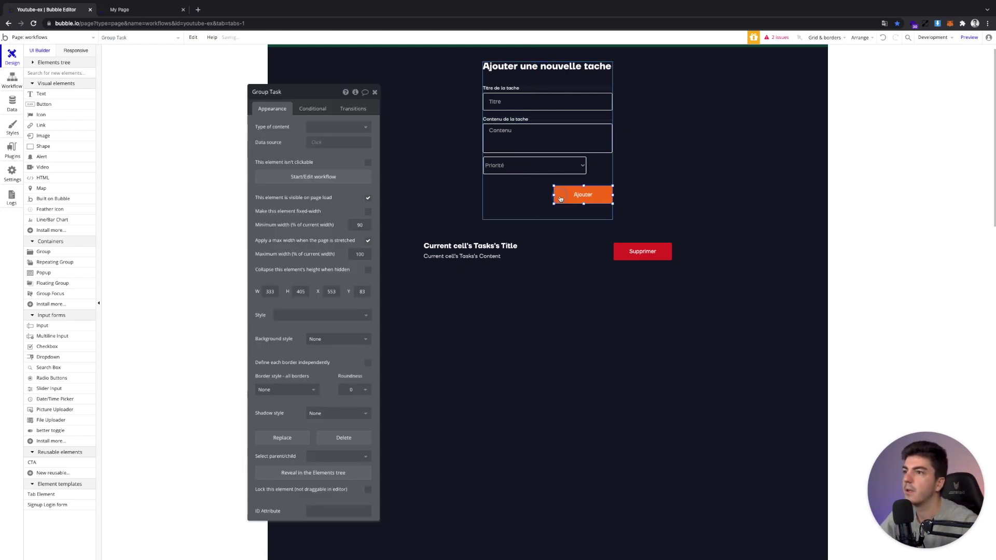
left_click_drag(560, 187, 559, 203)
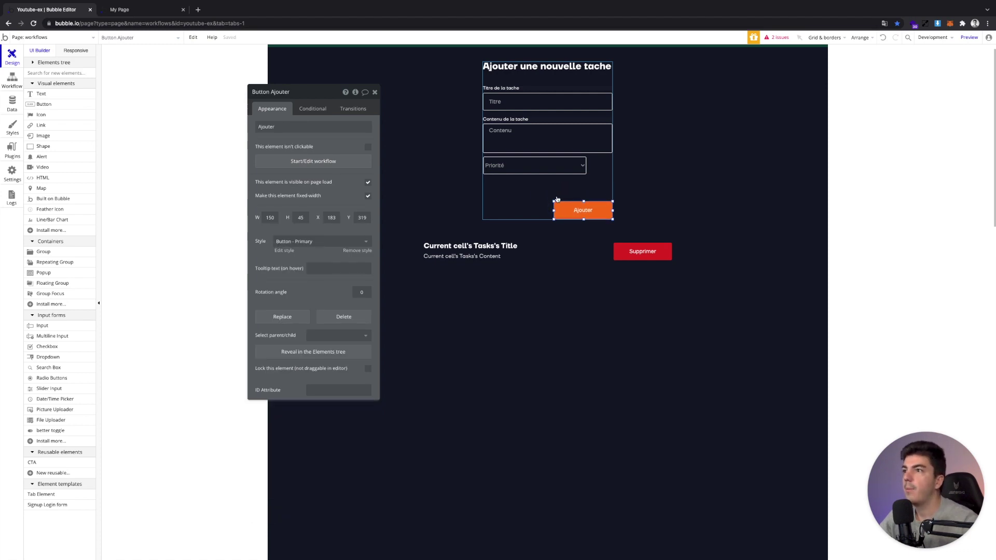
left_click(494, 160)
left_click_drag(494, 161, 493, 174)
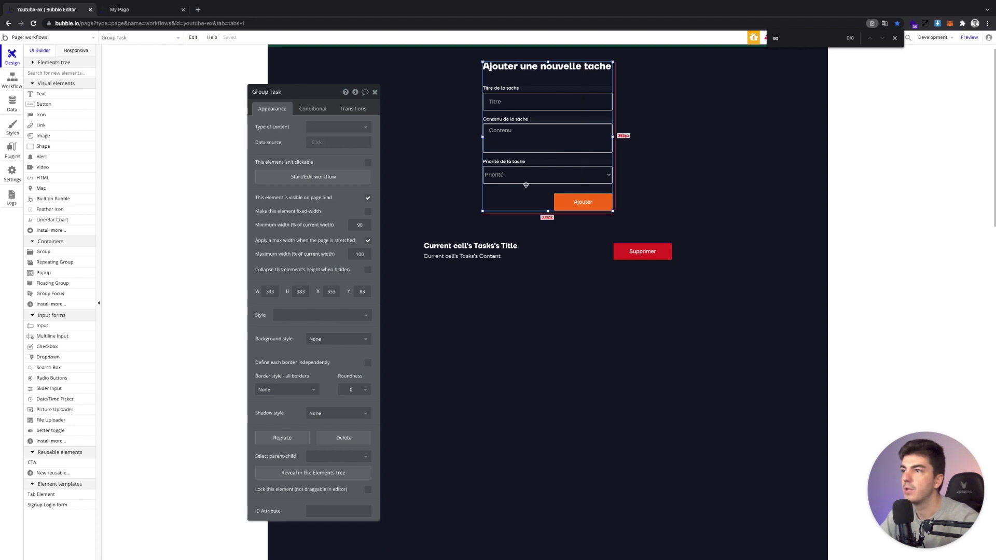
left_click(566, 202)
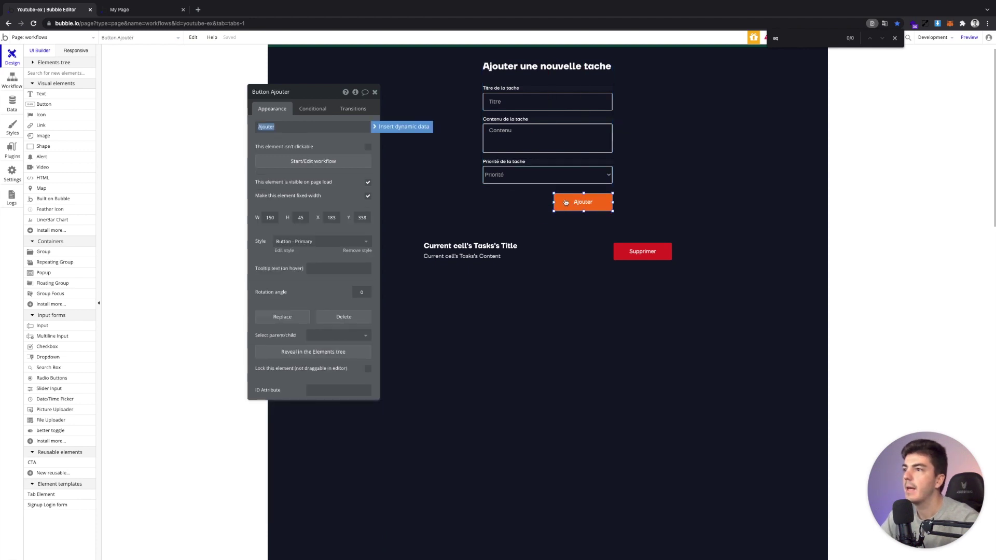
left_click(327, 161)
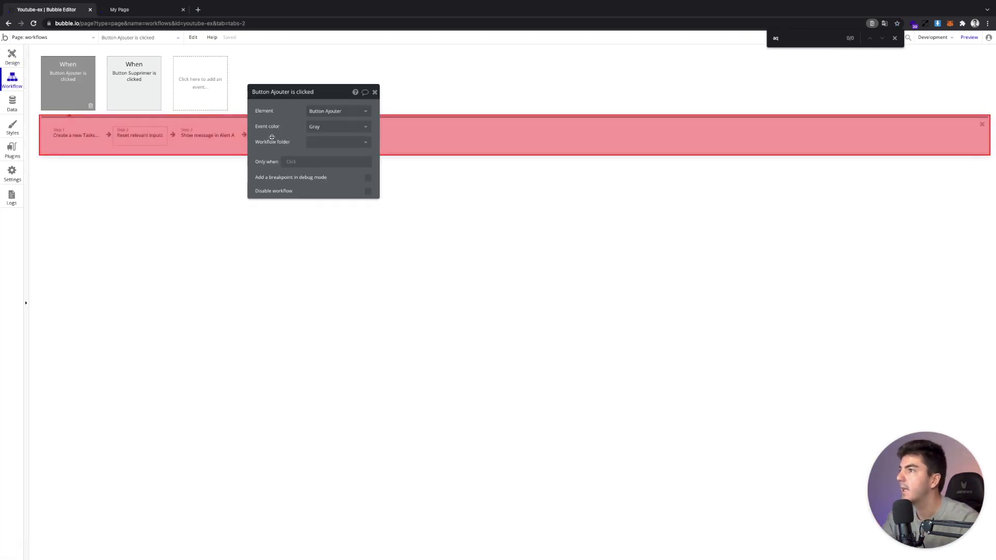
In Create a new Tasks, set Priorité to Dropdown Priorité's value
left_click(70, 135)
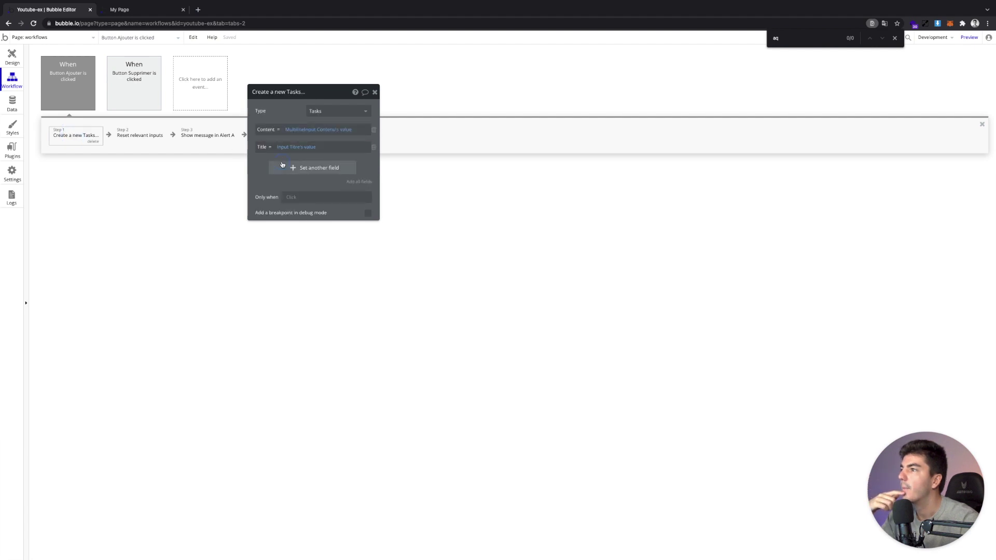
left_click(282, 166)
left_click(282, 176)
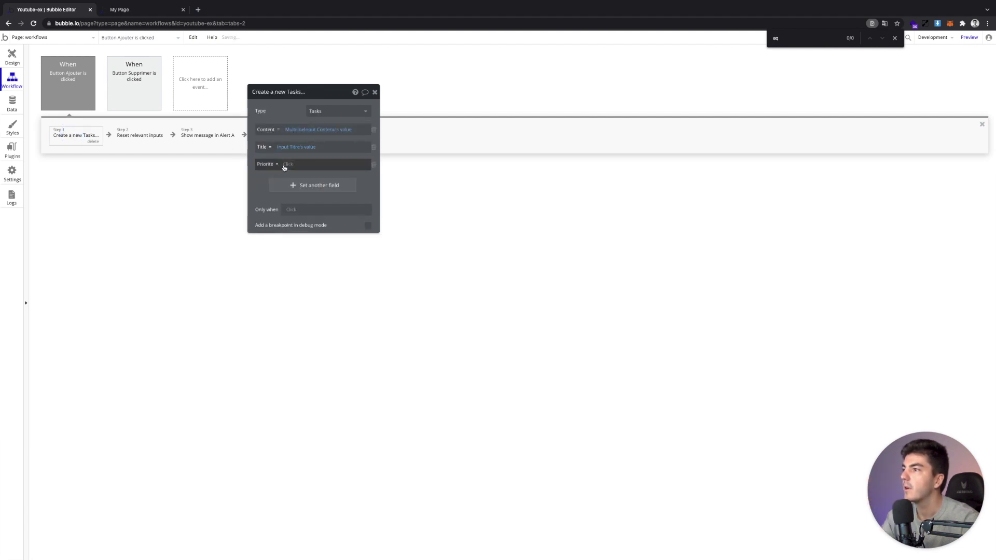
left_click(284, 165)
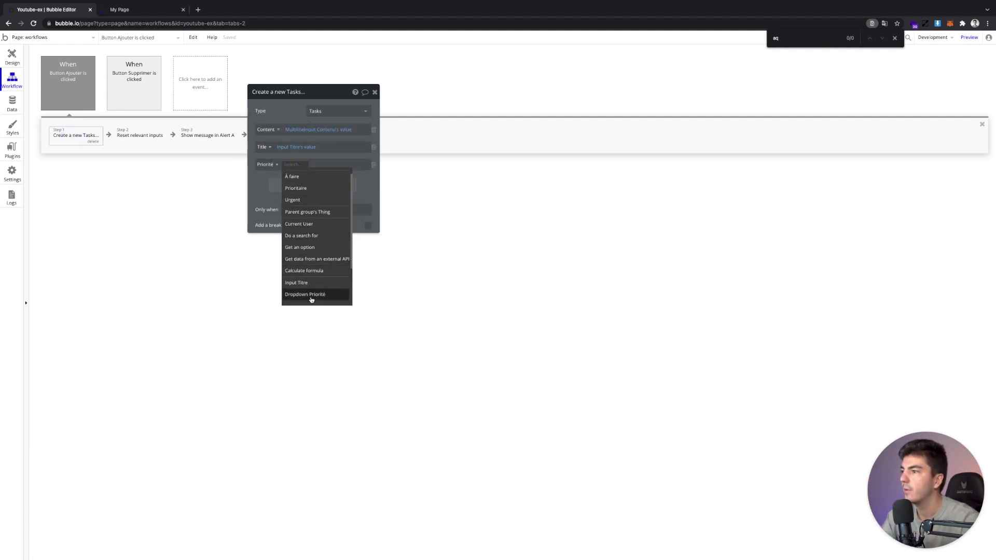
left_click(312, 296)
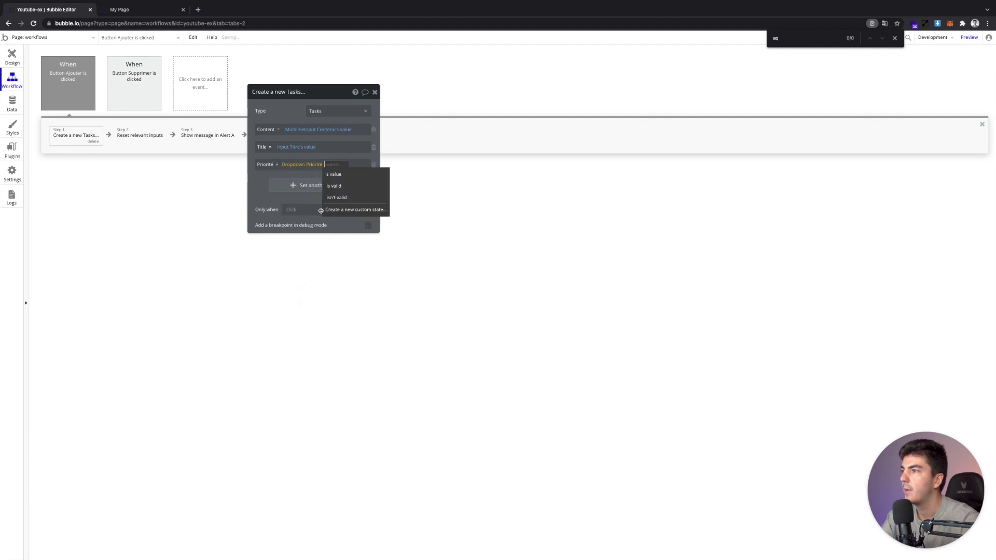
left_click(338, 176)
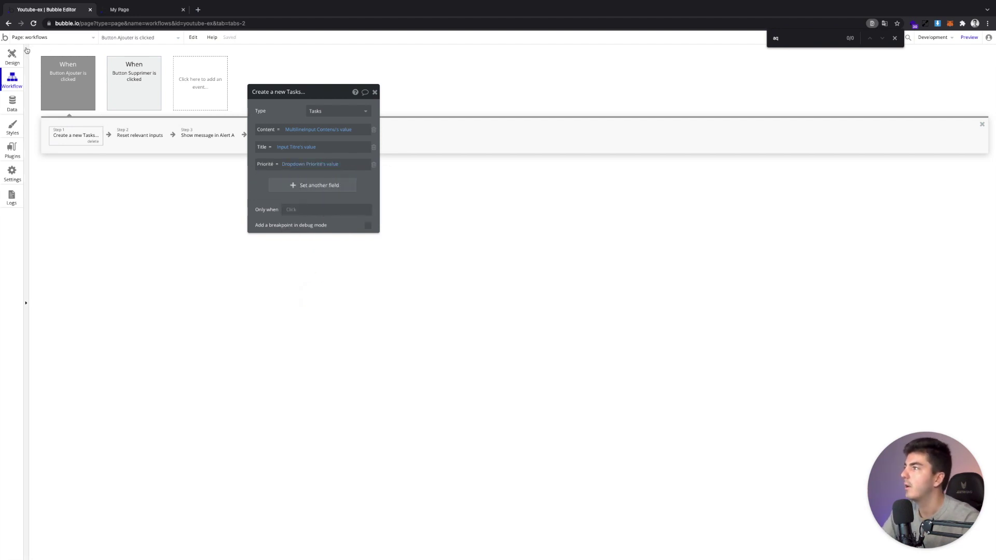
left_click(13, 55)
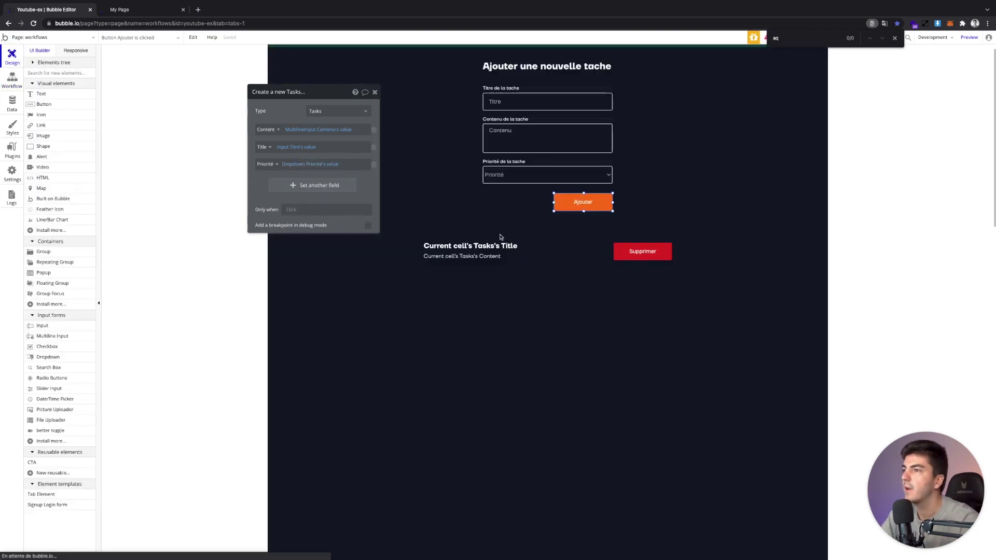
Make the tasks repeating group taller and reposition the content text in its cell
left_click(373, 93)
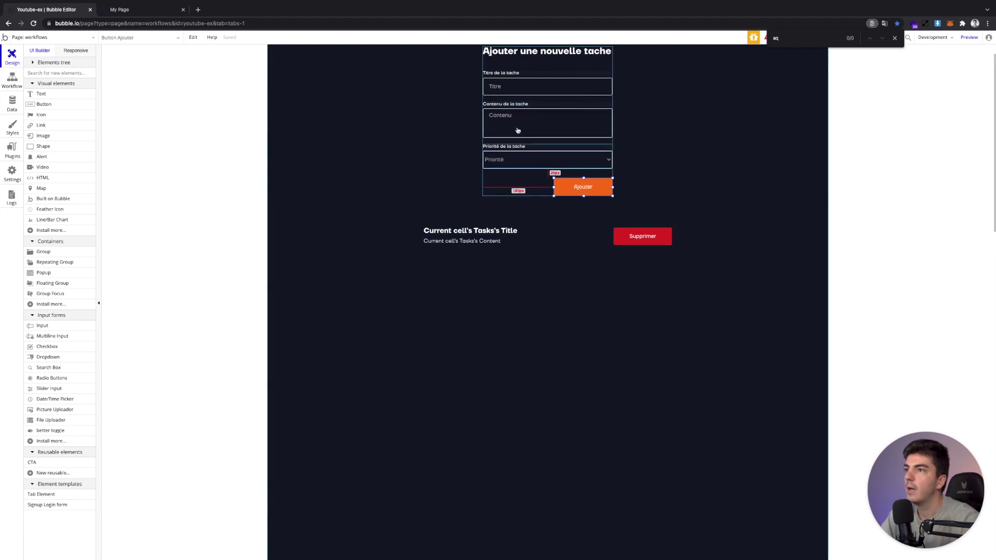
scroll(538, 203, "down", 1)
left_click(542, 230)
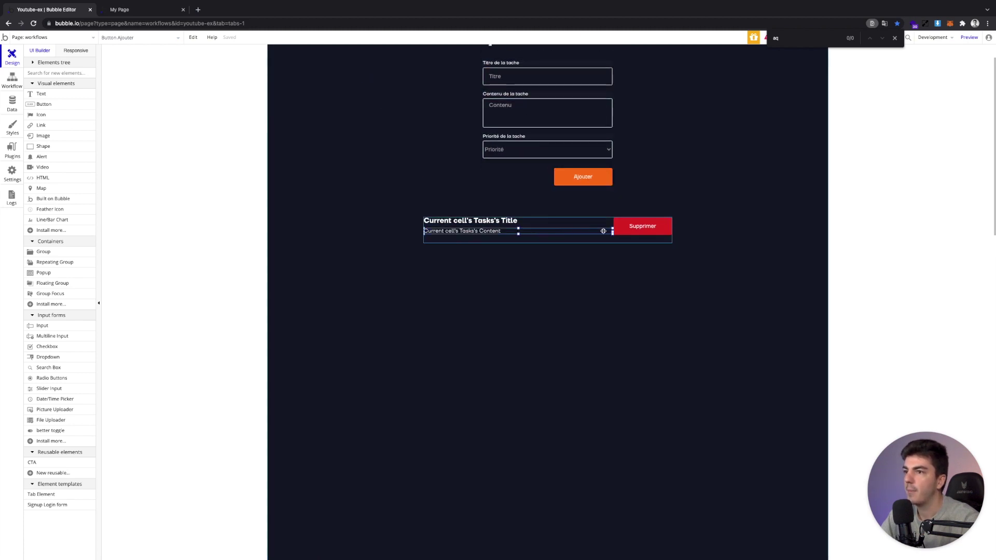
left_click(548, 243)
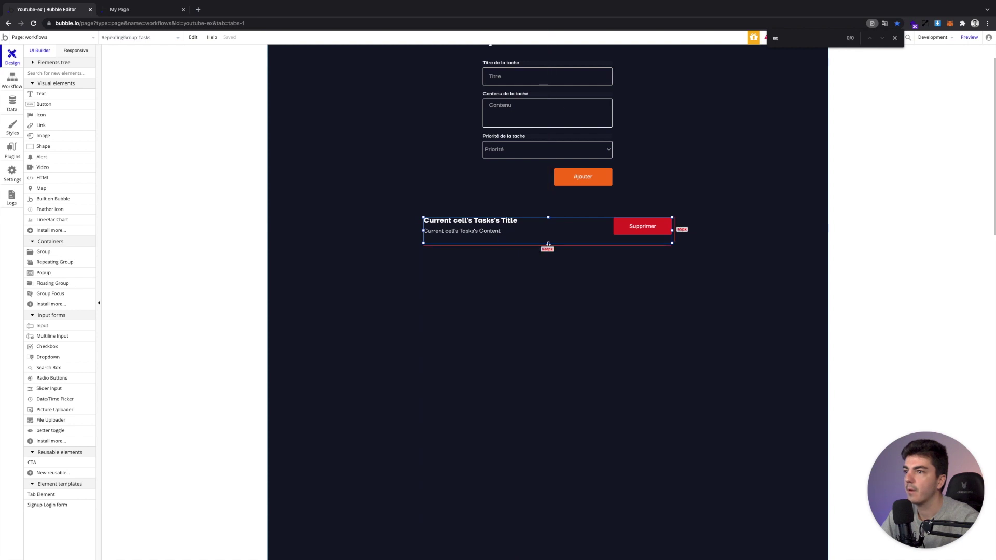
left_click_drag(549, 260, 547, 261)
left_click(517, 231)
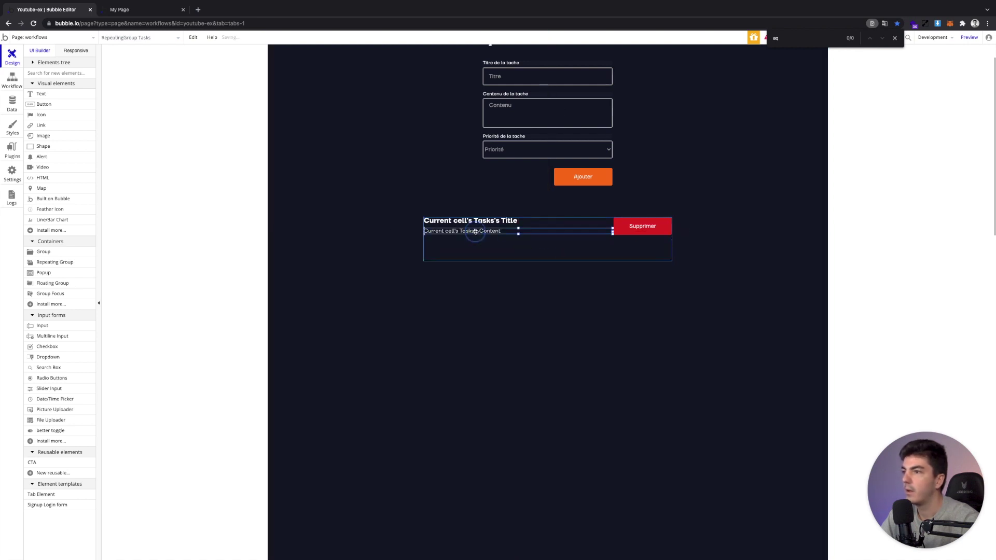
left_click_drag(473, 231, 469, 239)
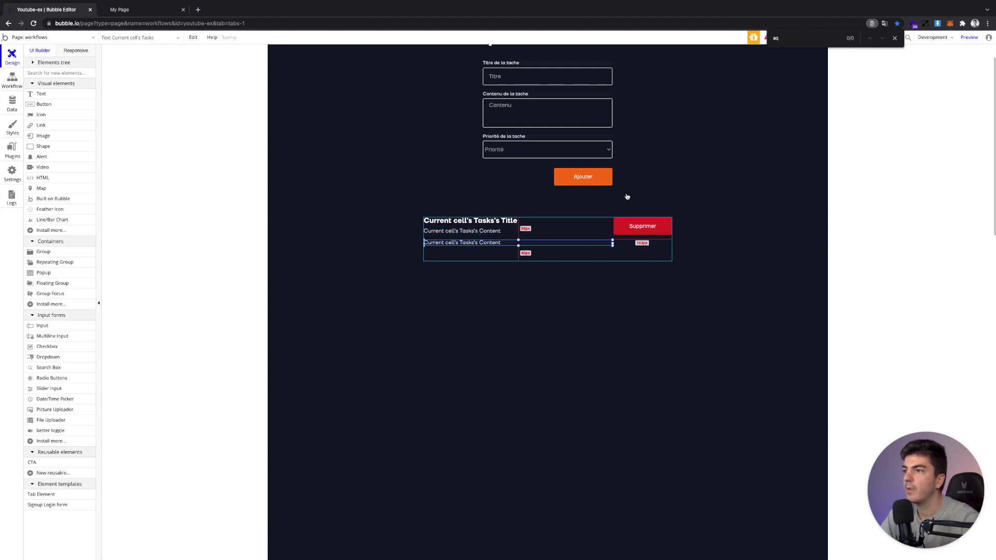
Change the cell's third text line to show Current cell's Tasks's Priorité
double_click(643, 251)
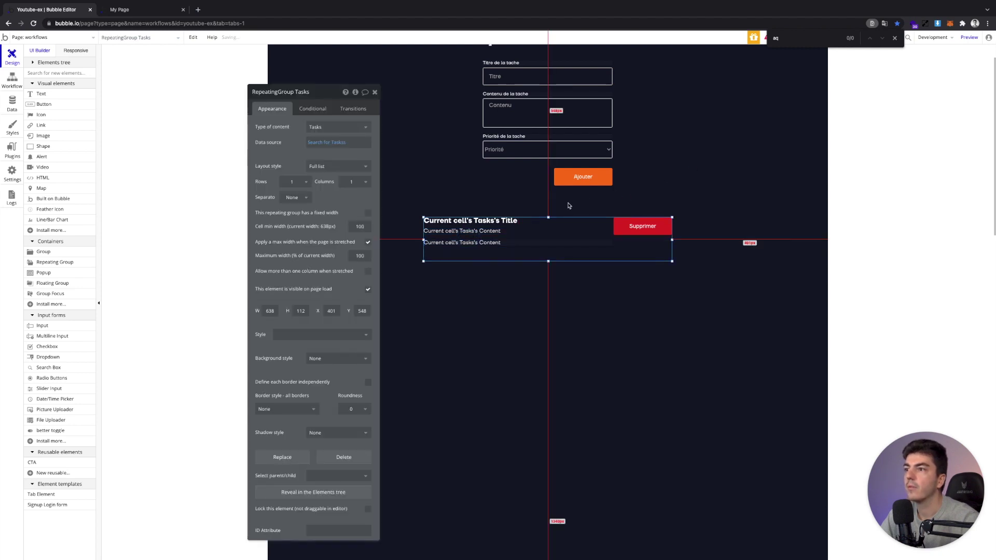
left_click(492, 242)
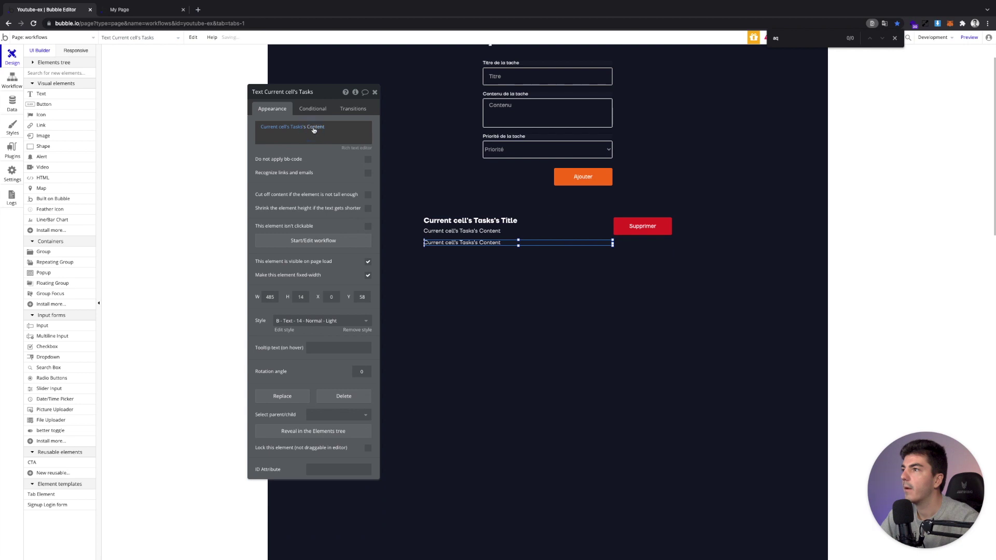
left_click(314, 127)
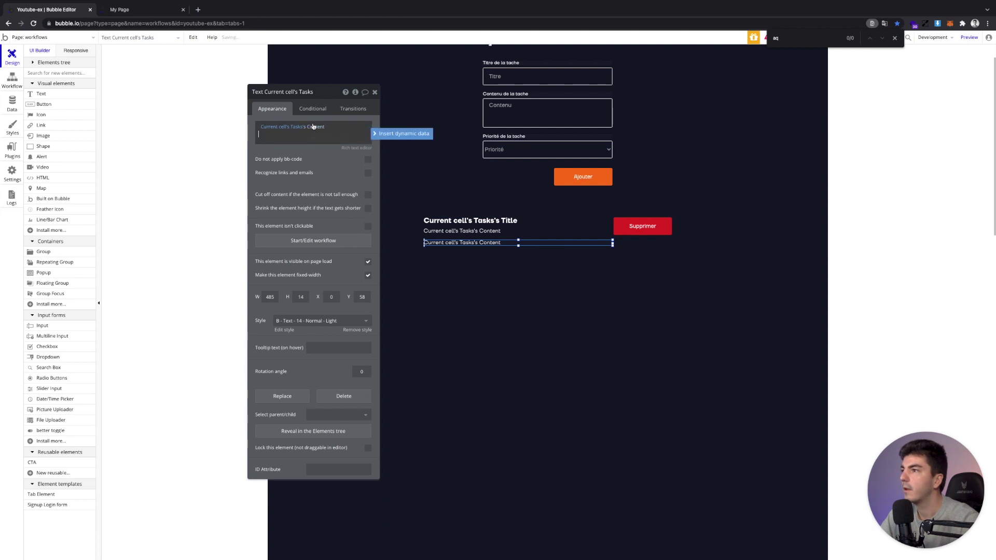
left_click(317, 161)
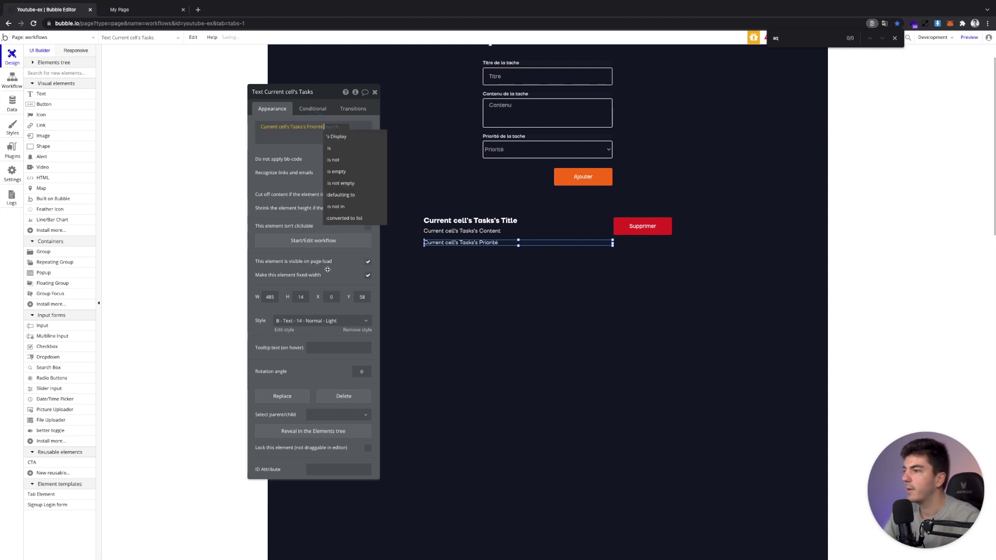
Extend the priority text to show Priorité's Display and colour it green
left_click(330, 127)
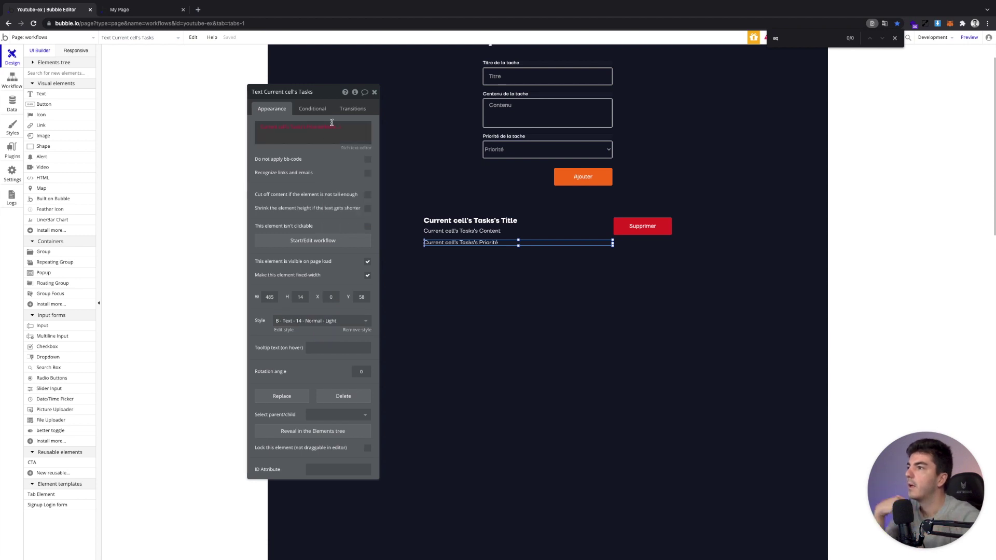
left_click(329, 202)
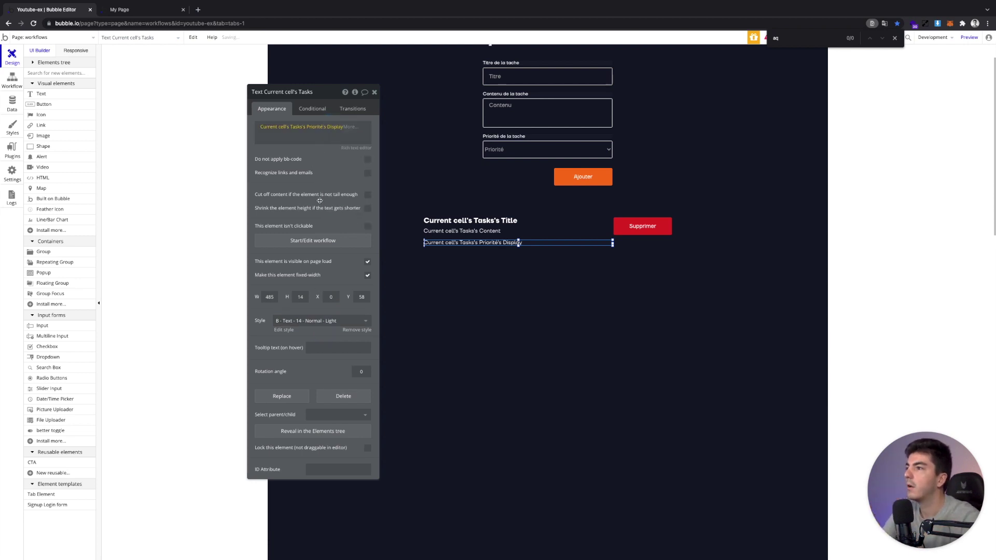
left_click(356, 148)
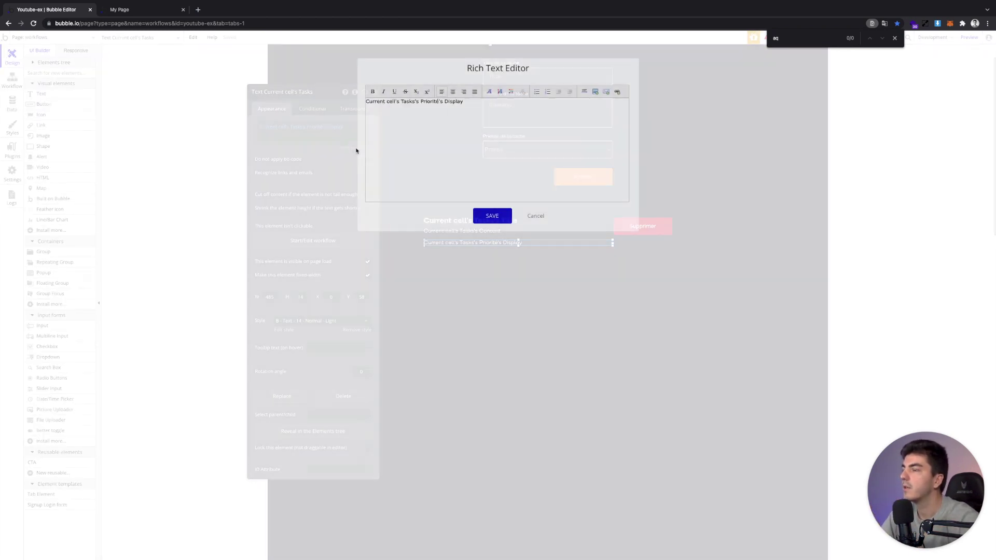
triple_click(436, 102)
left_click(511, 91)
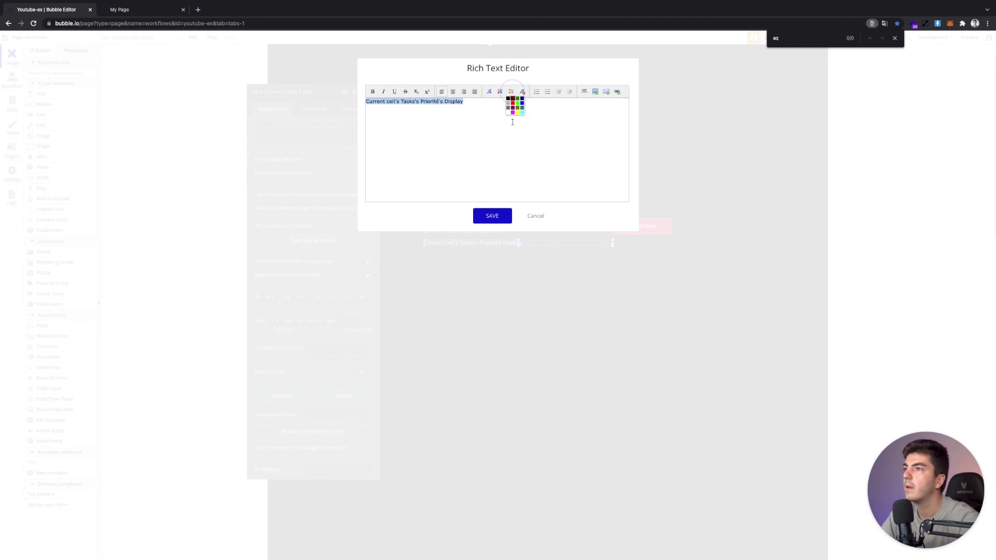
left_click(519, 100)
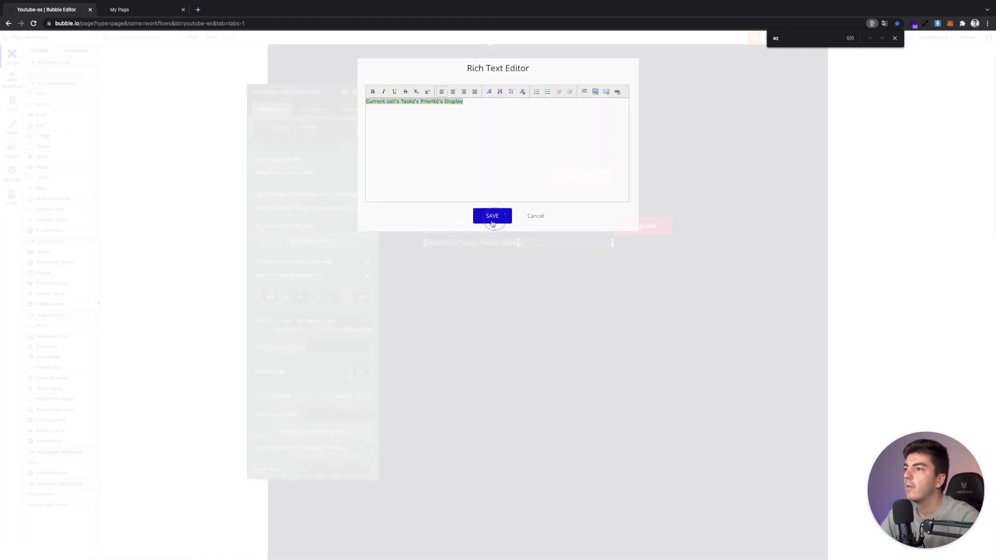
left_click(490, 217)
Set the priority text's colour code to 00B56F, leaving the text style's colour unchanged
left_click(284, 329)
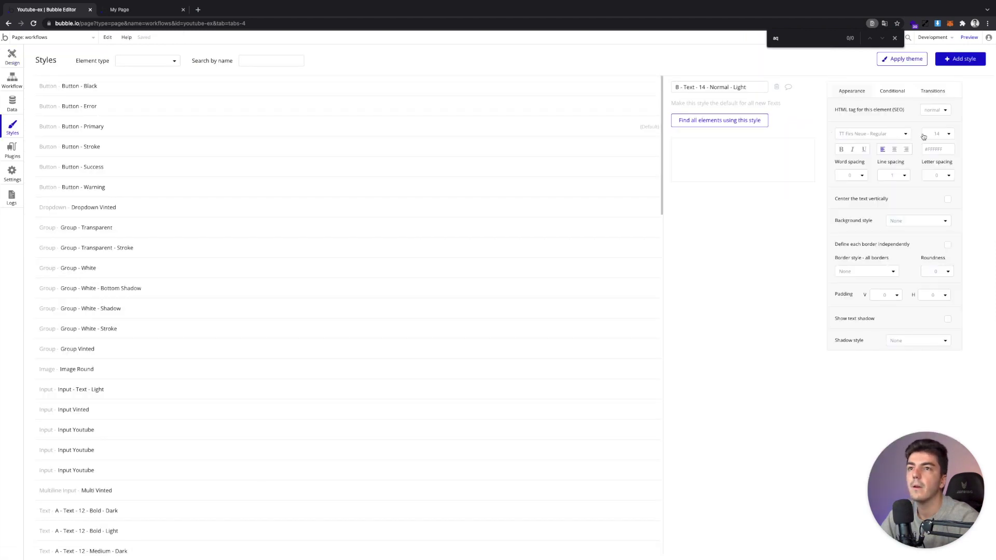
left_click(928, 150)
left_click(954, 220)
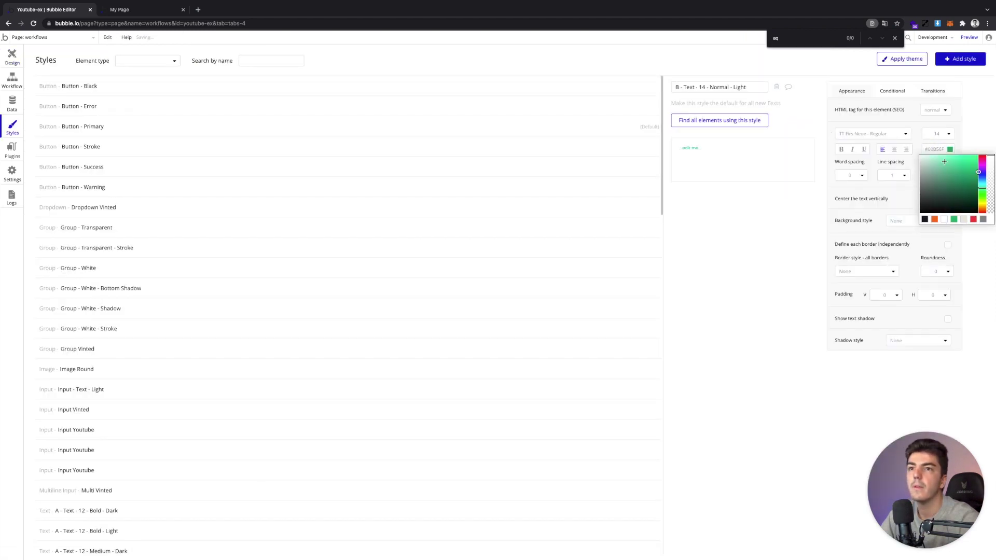
left_click(939, 150)
key("BackSpace")
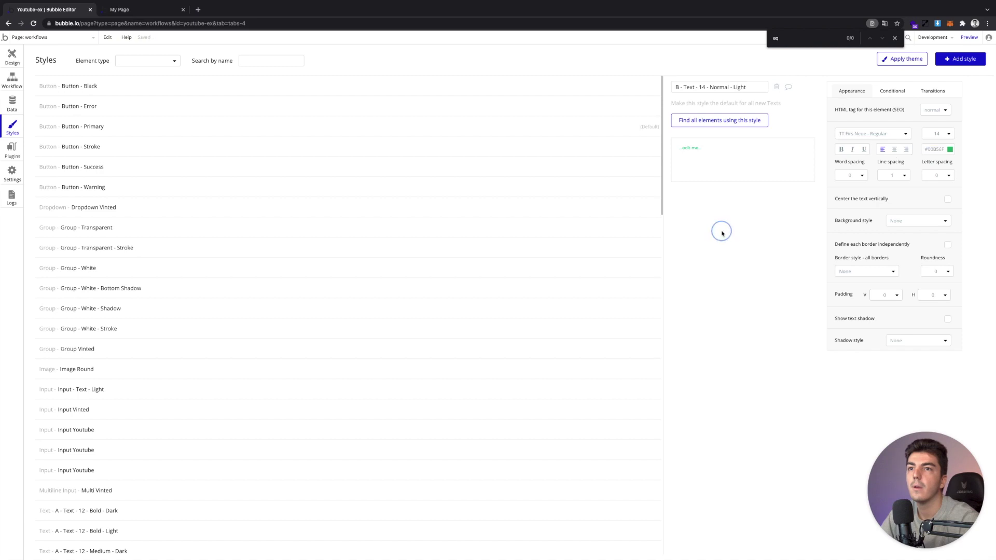
left_click(14, 53)
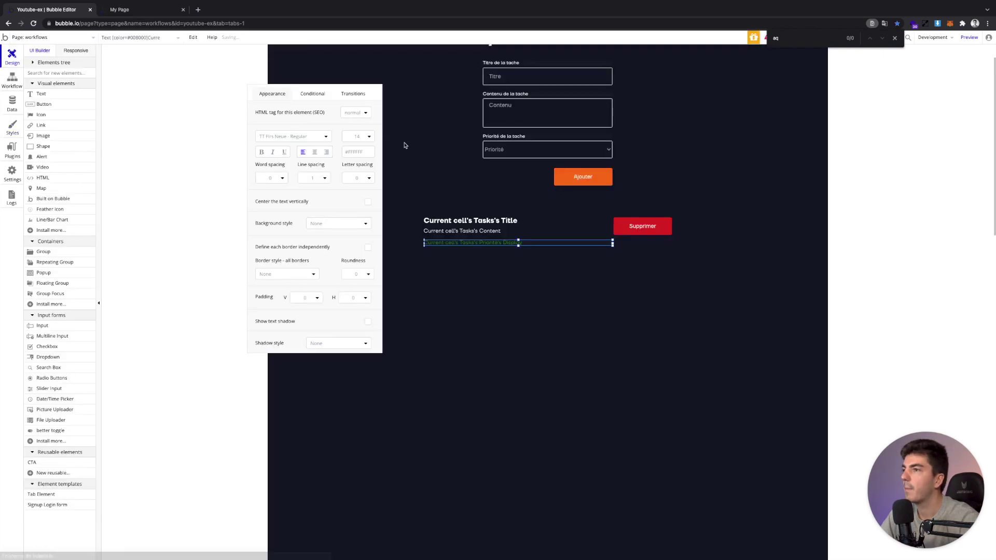
left_click(288, 126)
double_click(288, 126)
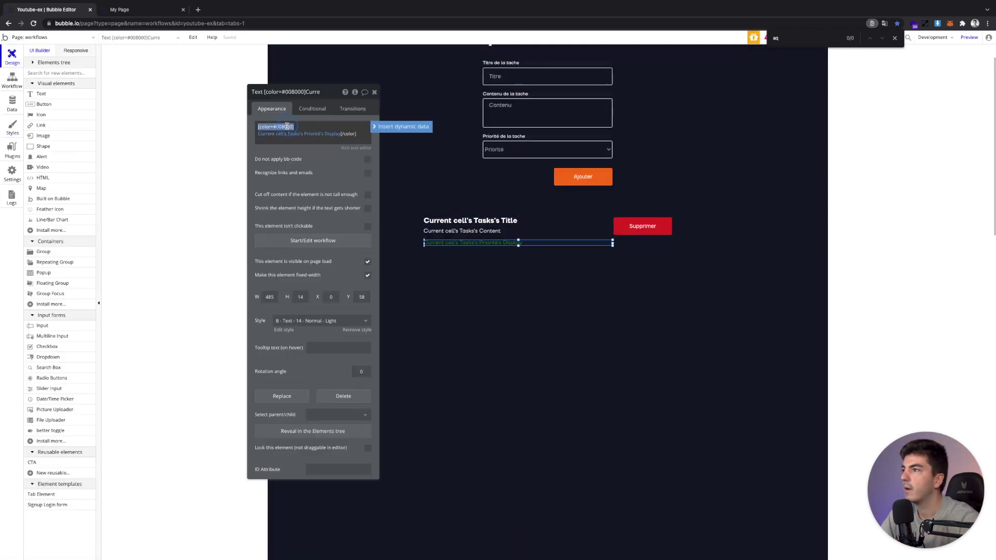
type("#00B56F")
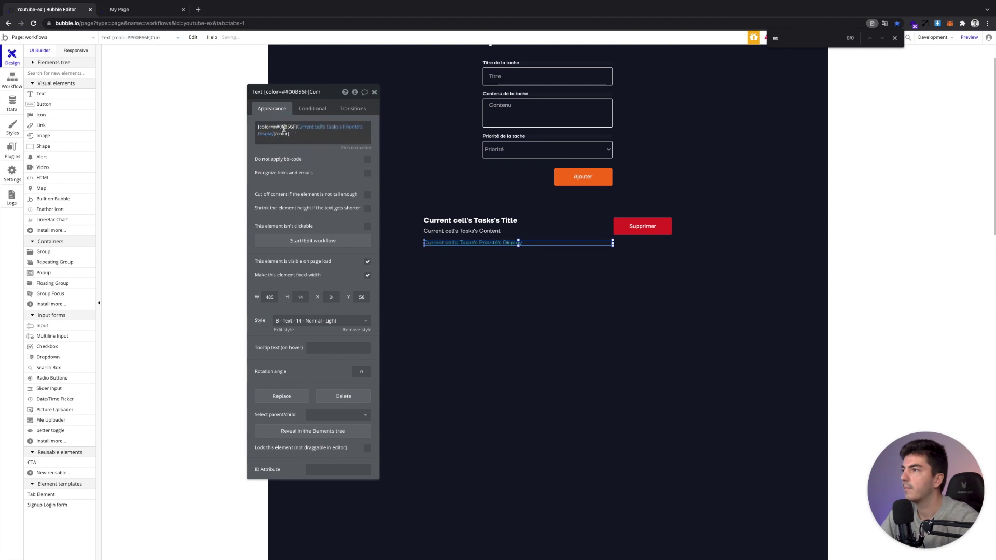
double_click(279, 125)
left_click(279, 126)
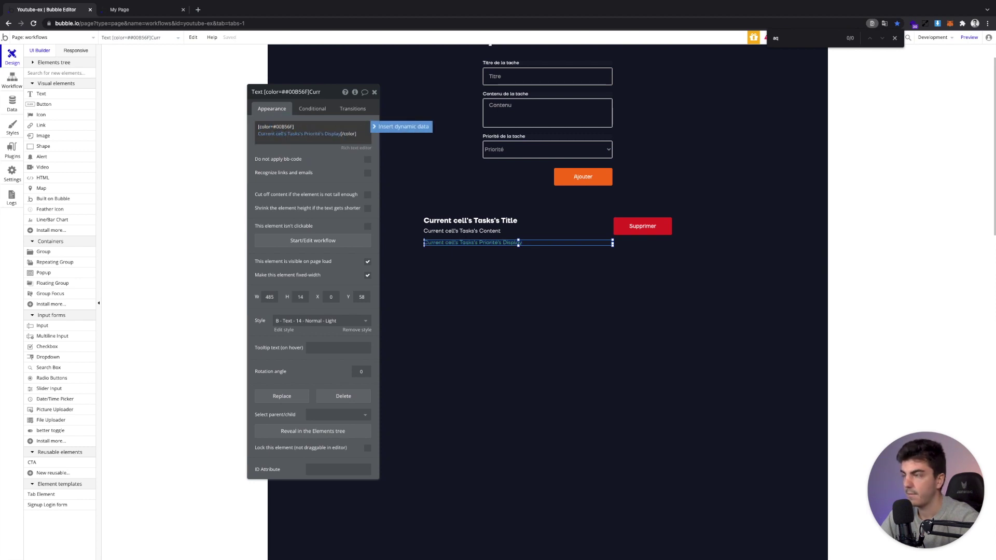
Apply the B - Text - 14 - Medium - Light style and nudge the text slightly lower
left_click(320, 321)
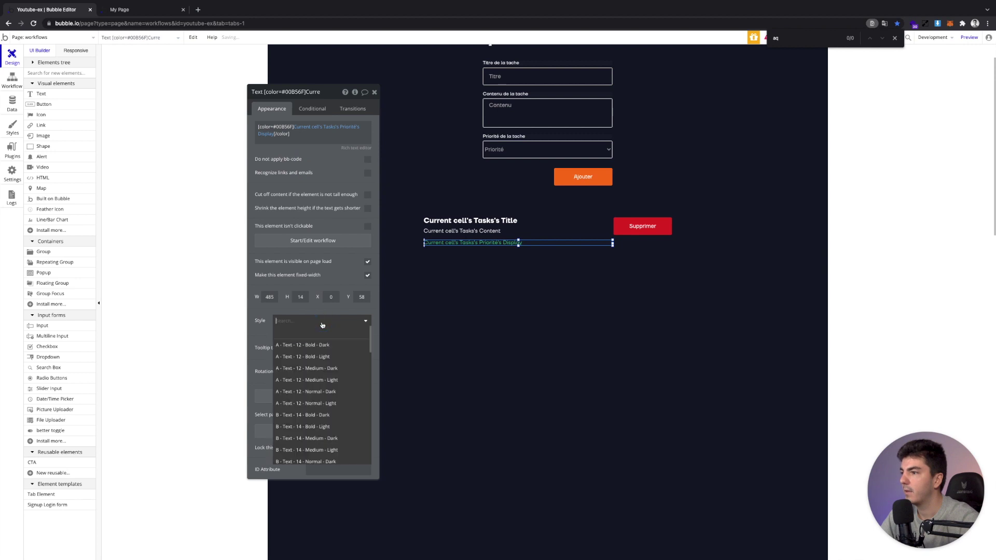
type("med")
type("1")
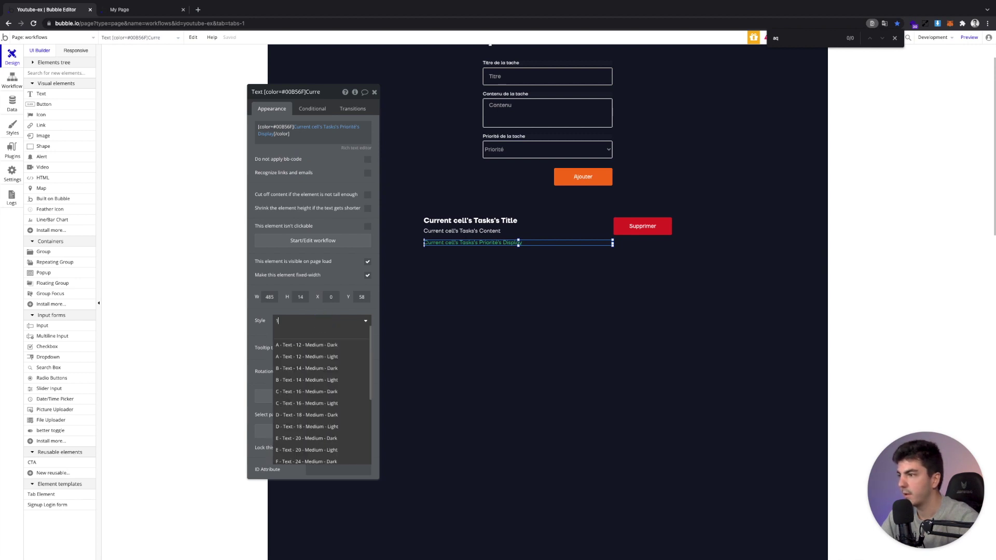
type("4")
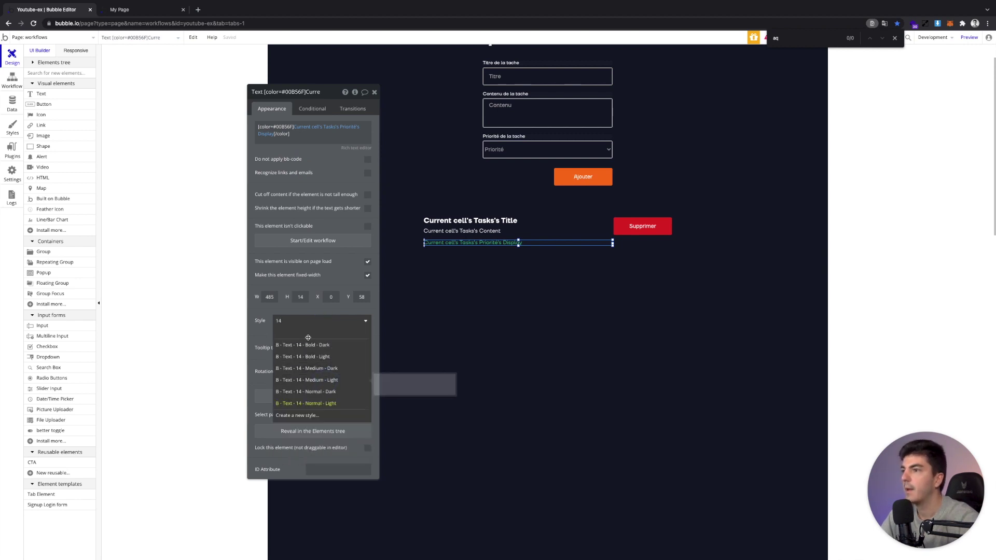
left_click(317, 380)
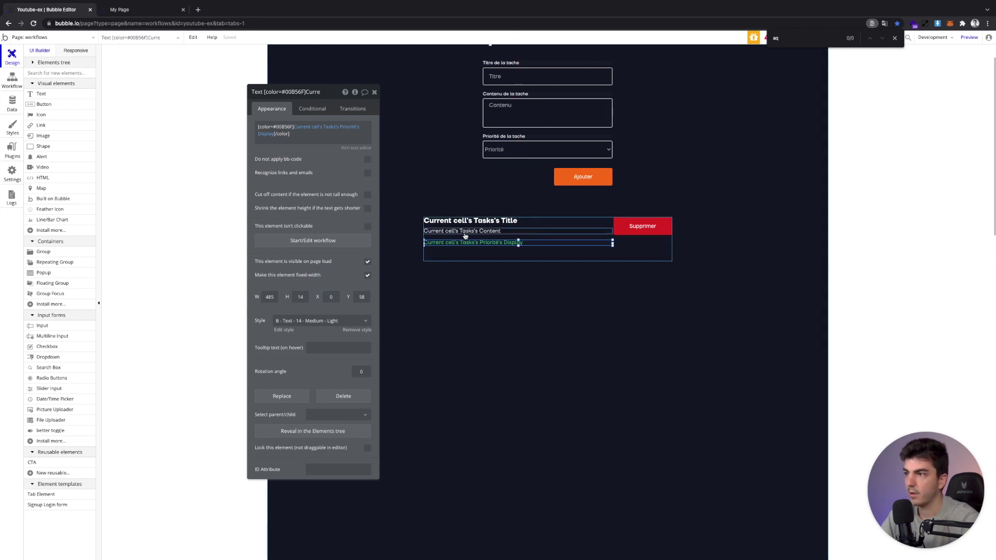
left_click_drag(469, 242, 480, 244)
left_click(648, 225)
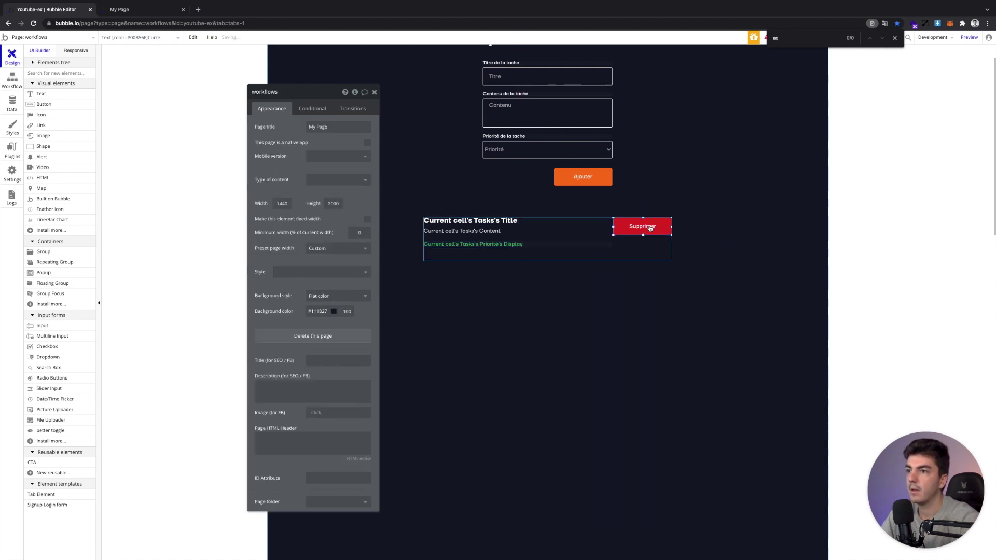
Shorten the task cell, lower the Supprimer button, and check the list in the live preview
left_click(609, 248)
left_click_drag(548, 260, 548, 248)
left_click_drag(640, 227, 632, 229)
left_click(118, 10)
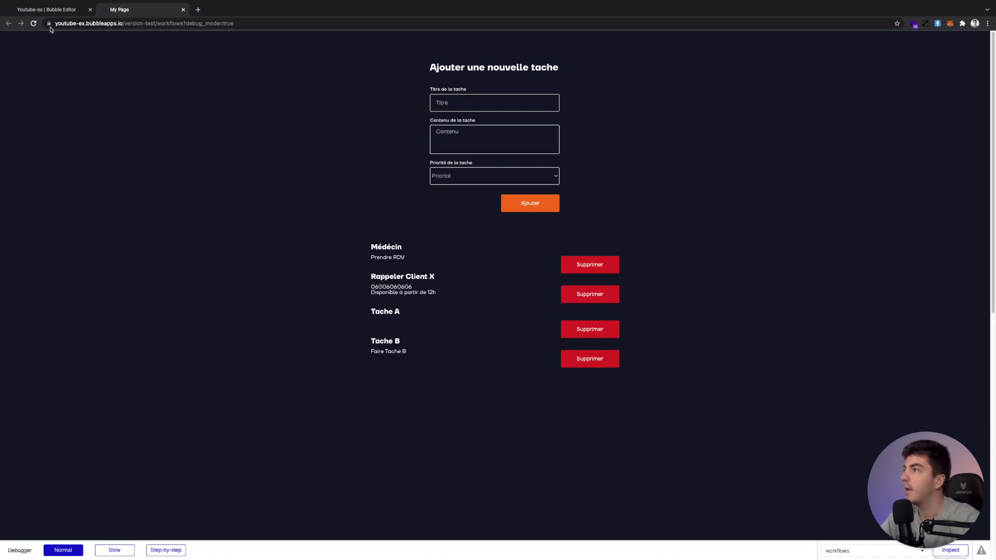
left_click(52, 11)
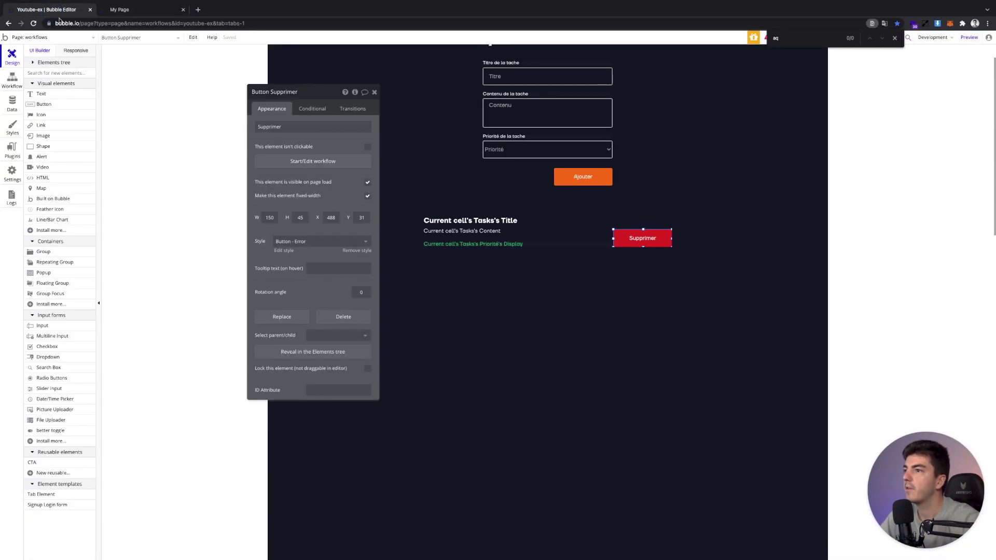
Place a new button above the task list, aligned with the task column
left_click(374, 92)
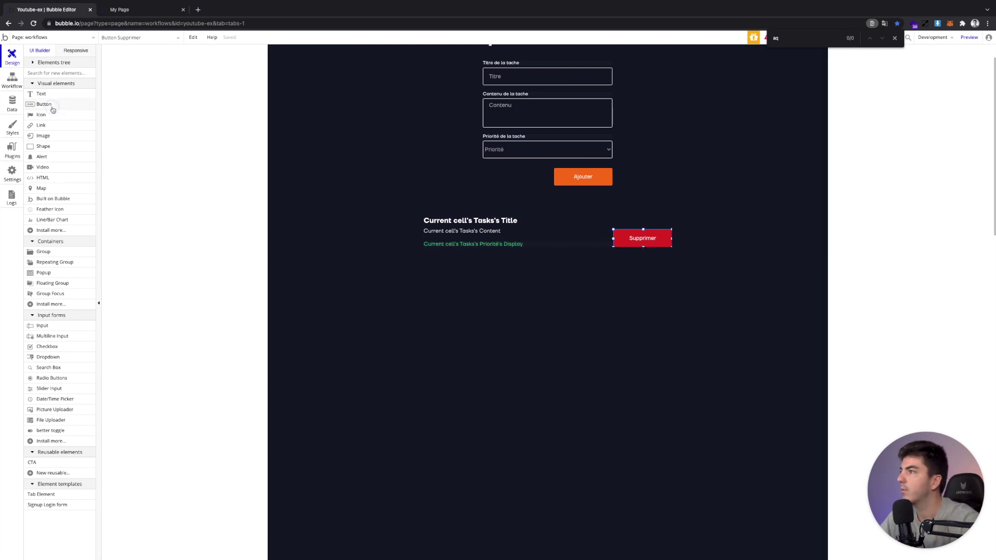
left_click(44, 104)
left_click(418, 182)
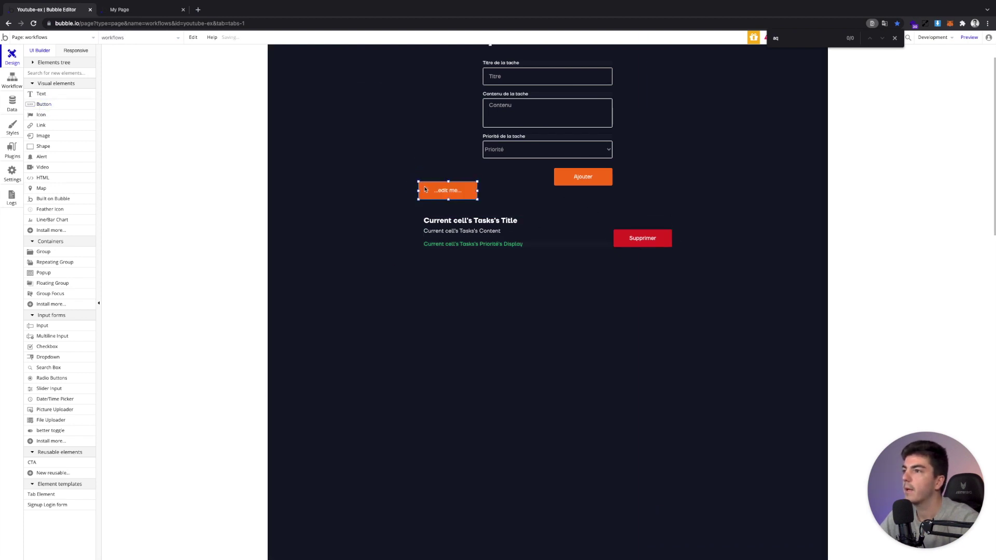
left_click_drag(430, 190, 436, 189)
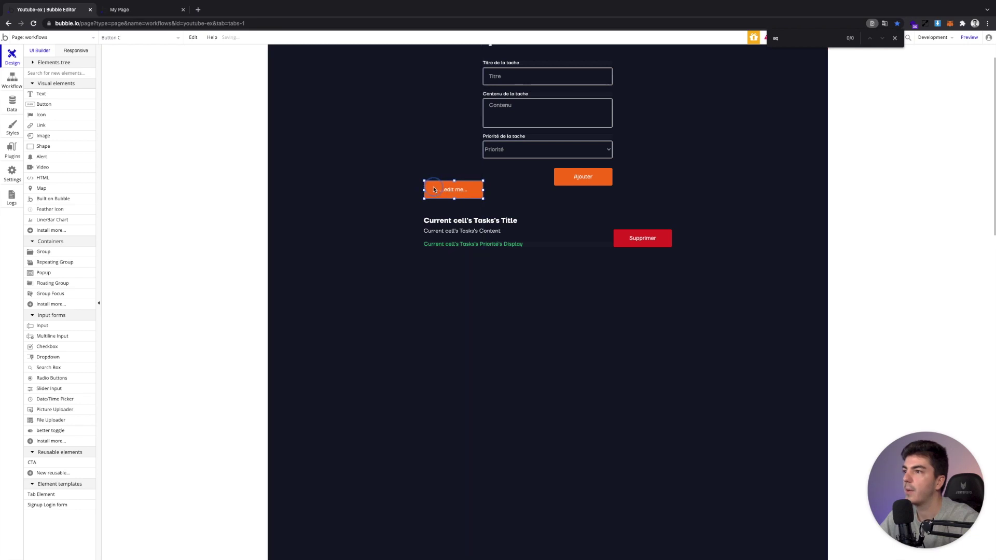
Label the button 'Changer priorité' and start a workflow for it
left_click(321, 131)
type("C")
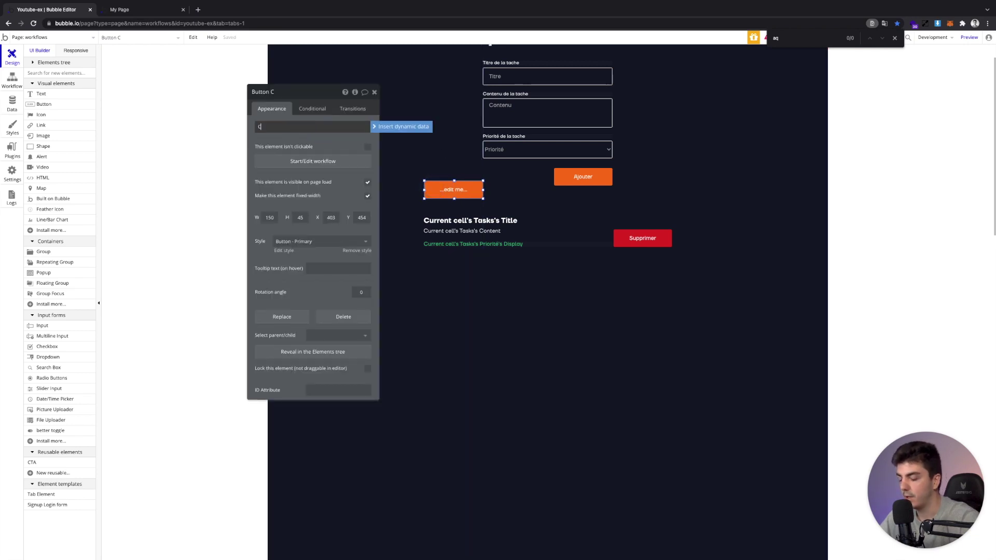
type("hanger priorité")
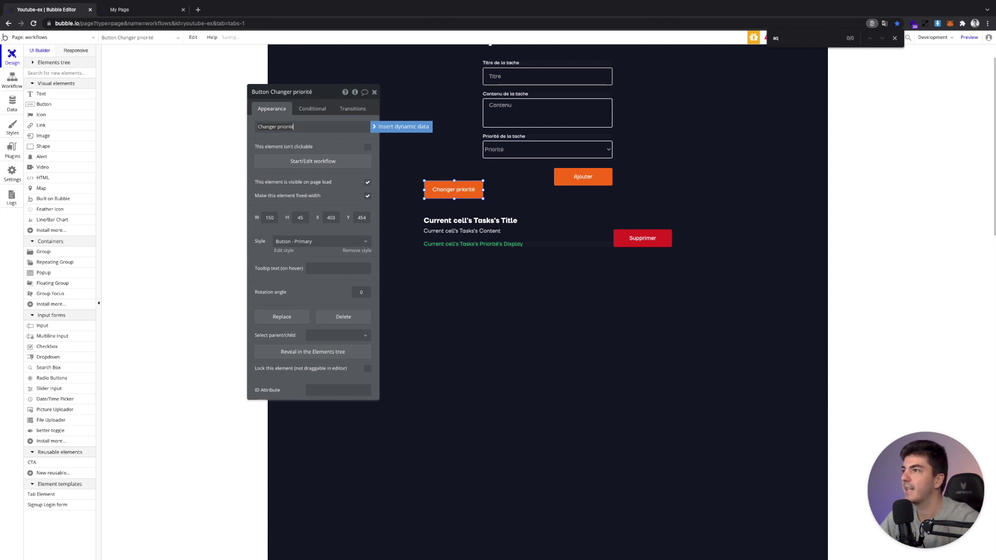
left_click(336, 153)
left_click(297, 161)
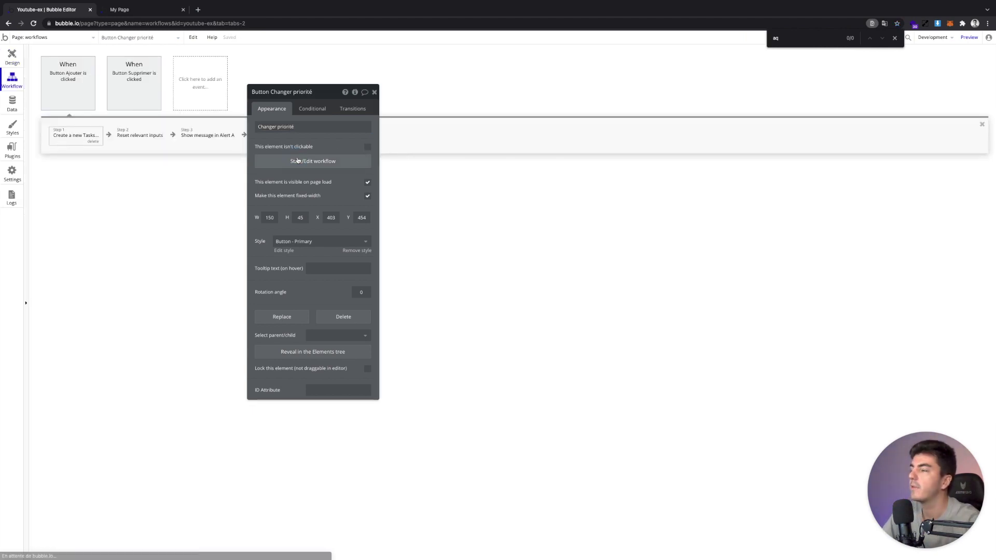
Add a Make changes to a list of Tasks action on a Do a search for Tasks list
left_click(88, 129)
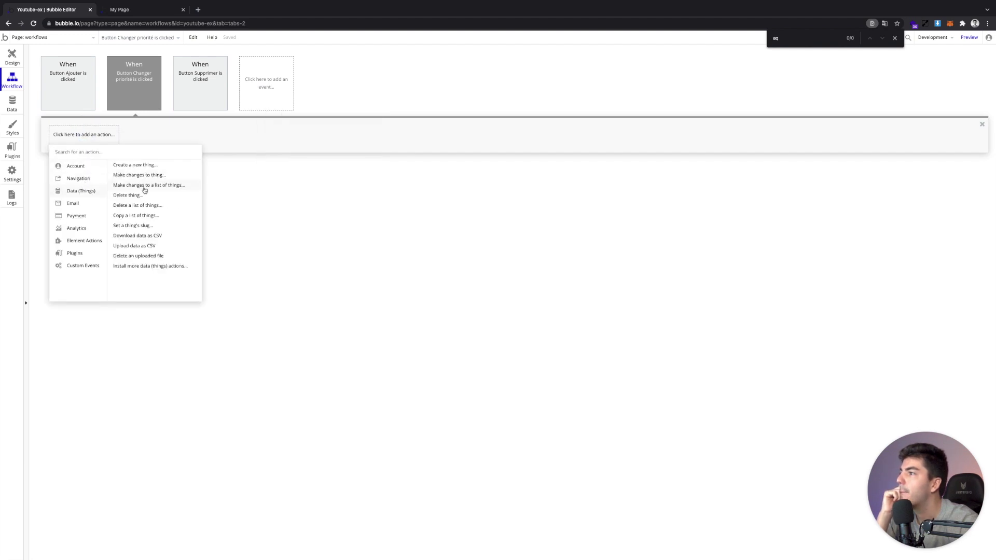
left_click(145, 187)
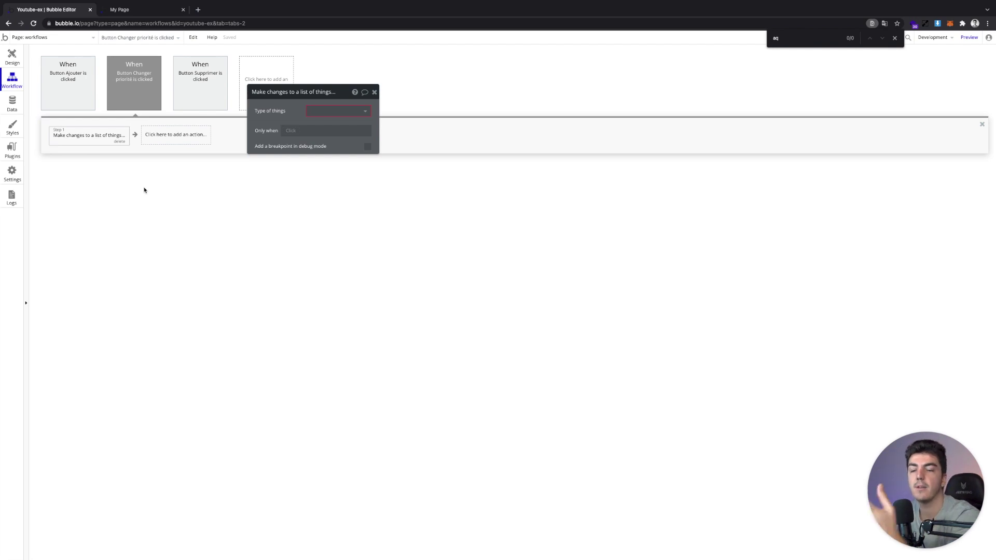
left_click(321, 106)
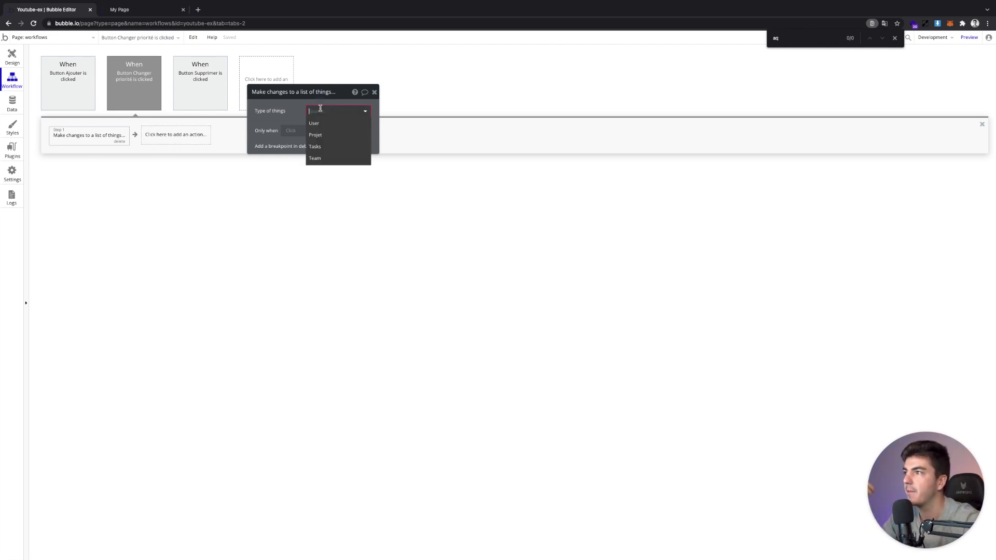
left_click(321, 146)
left_click(318, 127)
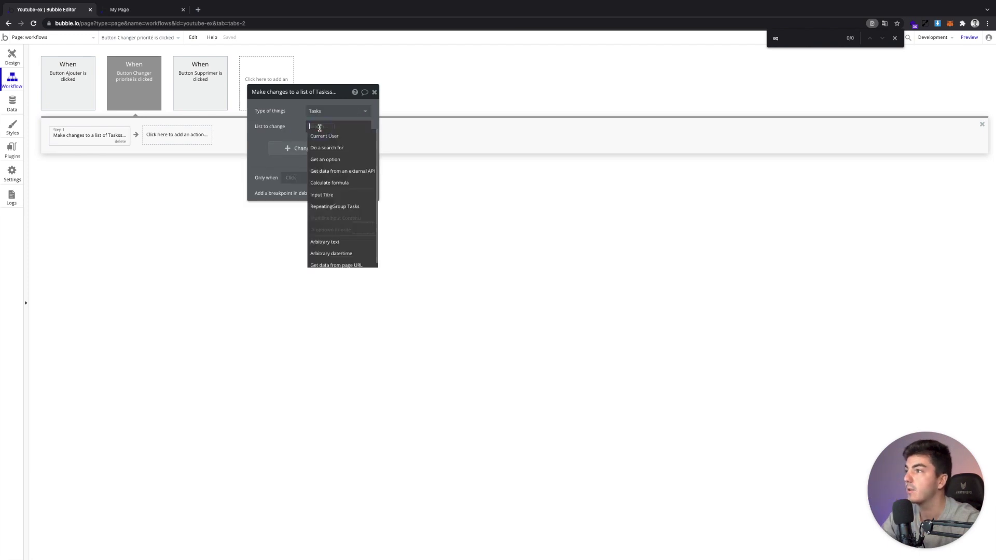
left_click(323, 148)
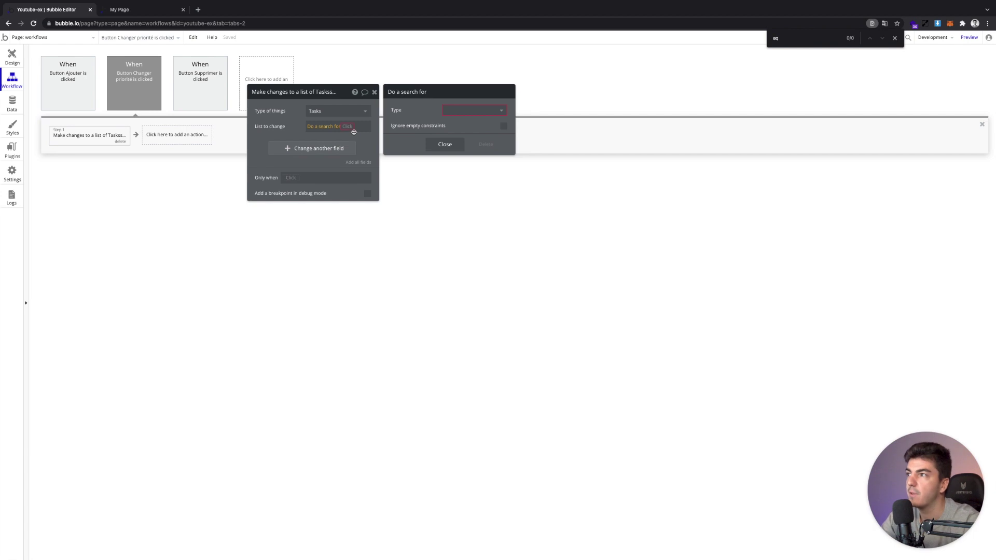
left_click(451, 111)
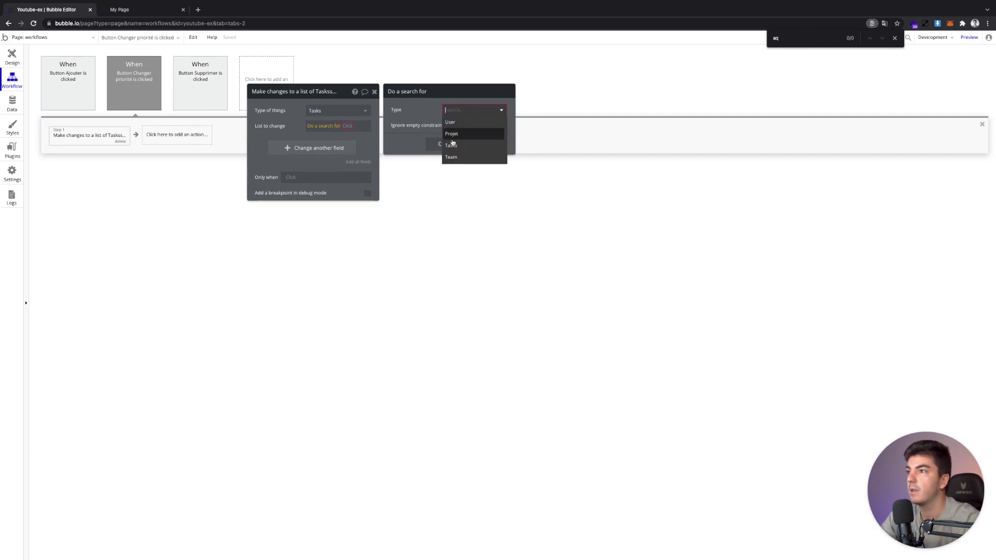
left_click(451, 145)
left_click(444, 185)
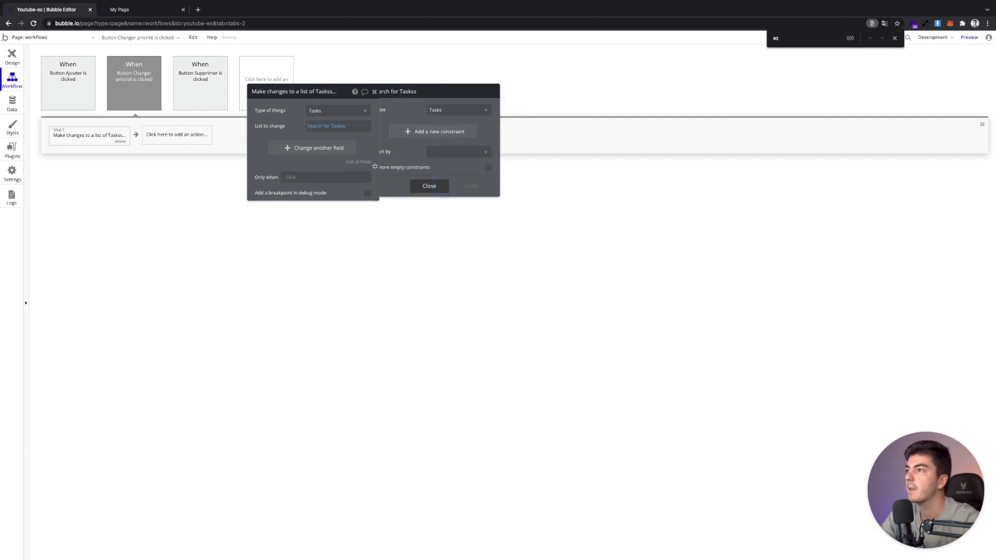
Set Priorité to À faire on each task, then switch to the live app
left_click(319, 148)
left_click(273, 155)
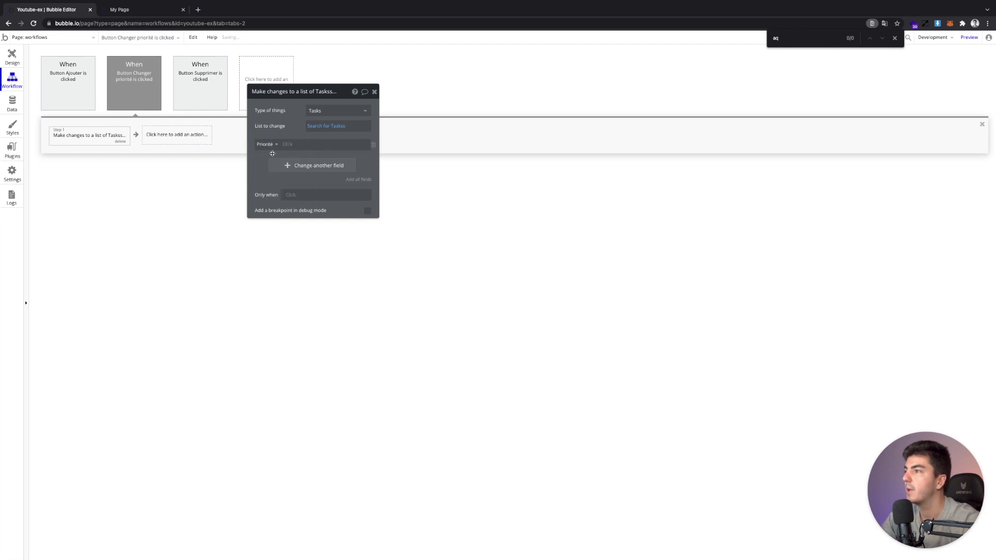
left_click(284, 147)
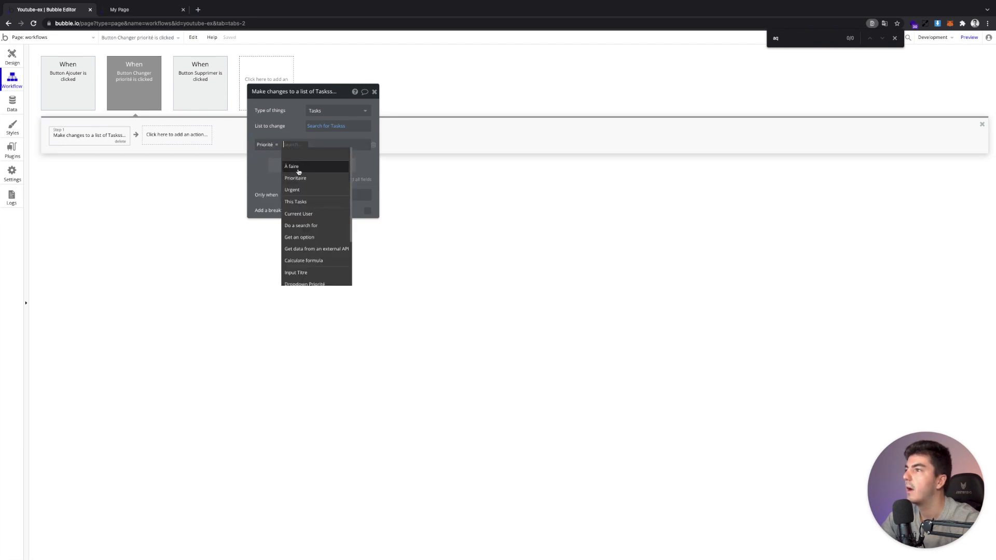
left_click(272, 159)
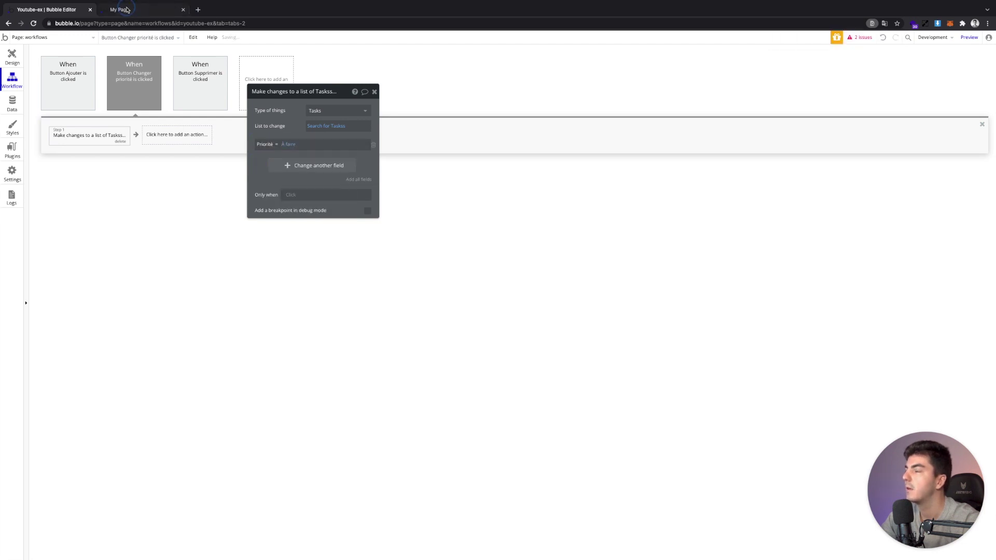
left_click(126, 9)
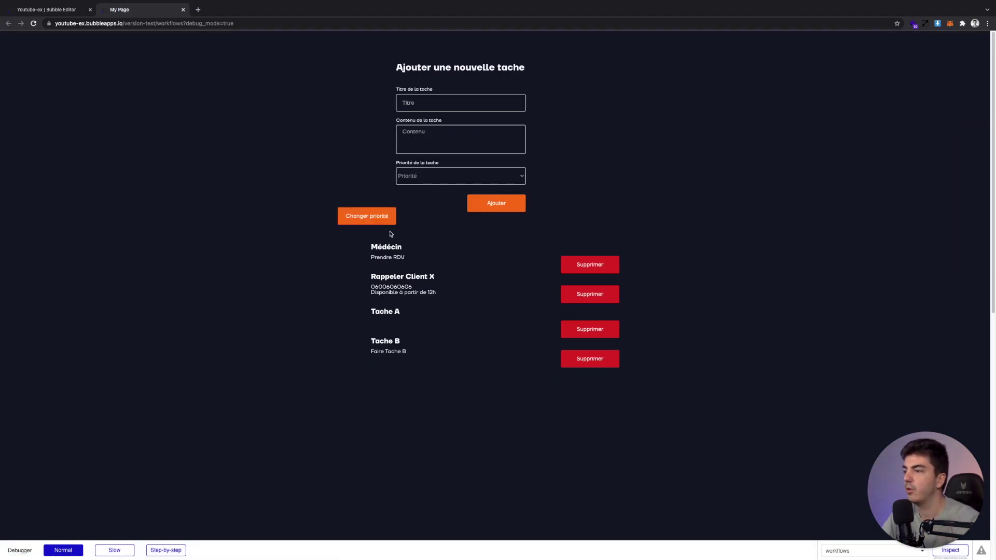
Run Changer priorité in the live app so all four tasks show À faire
left_click(349, 220)
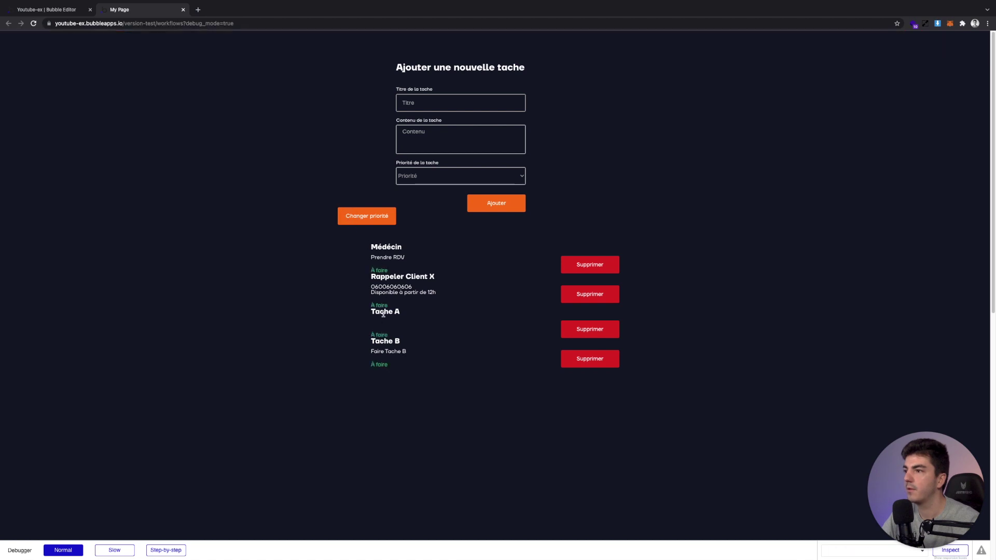
left_click(61, 10)
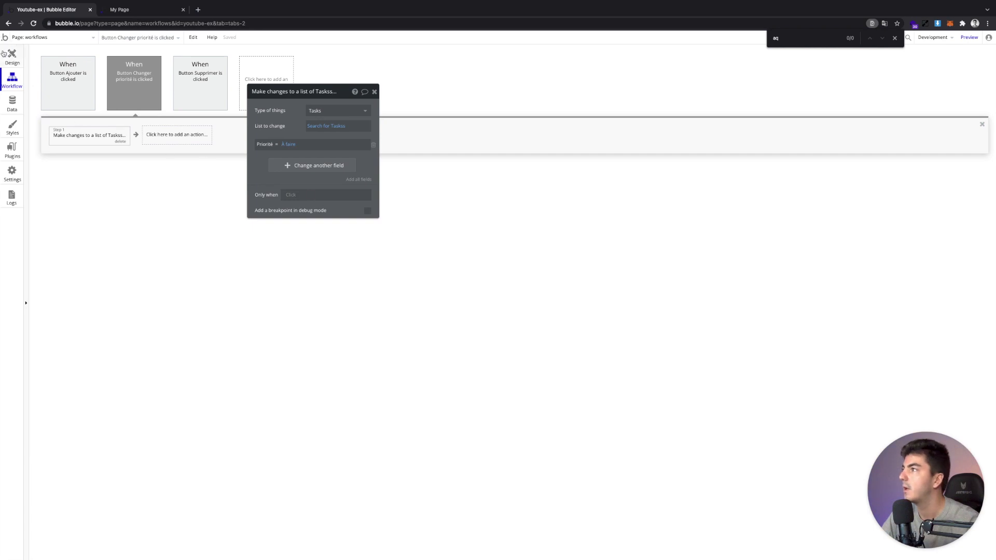
Drag the Tasks repeating group's rows taller and check the spacing in the live app
left_click(12, 57)
left_click(537, 250)
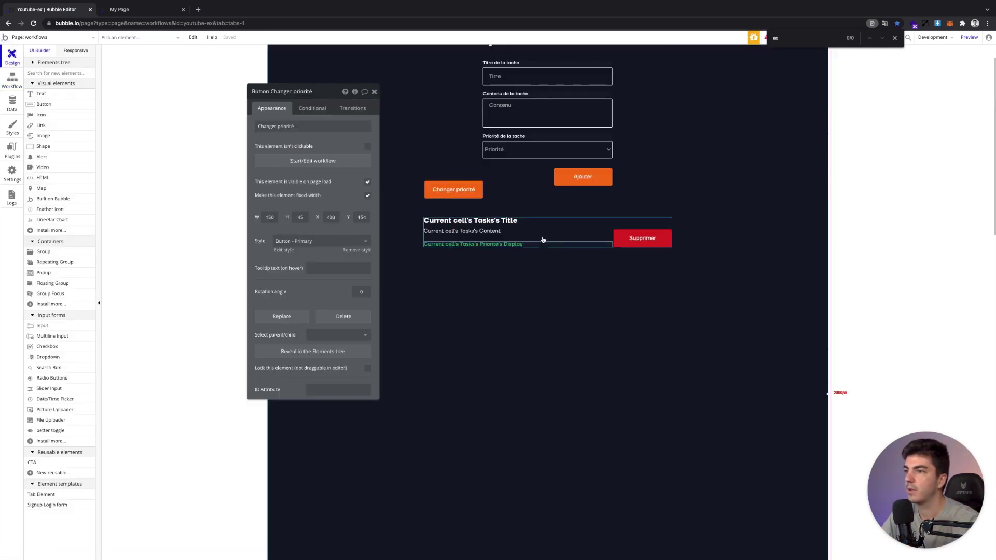
left_click(543, 236)
left_click_drag(548, 246, 547, 253)
left_click(125, 10)
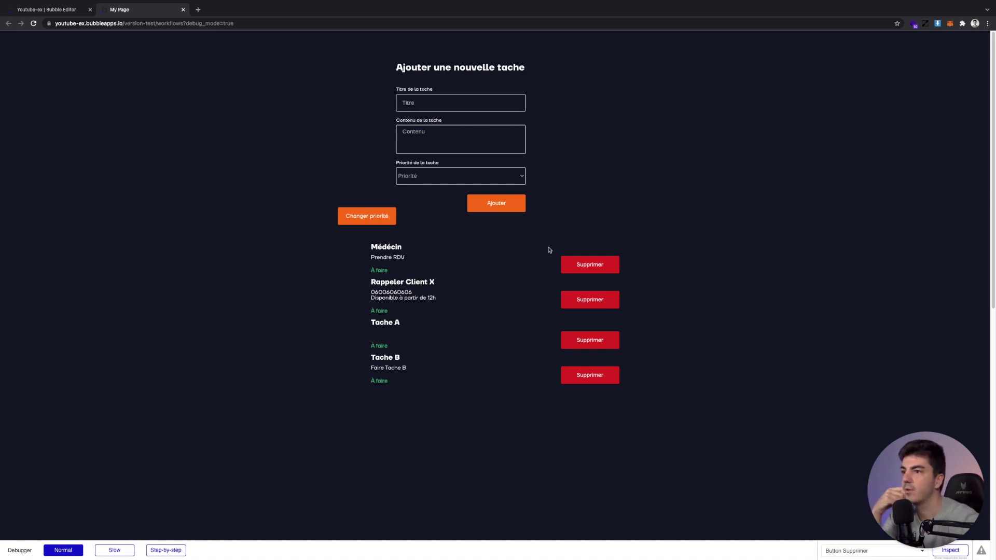
left_click(57, 9)
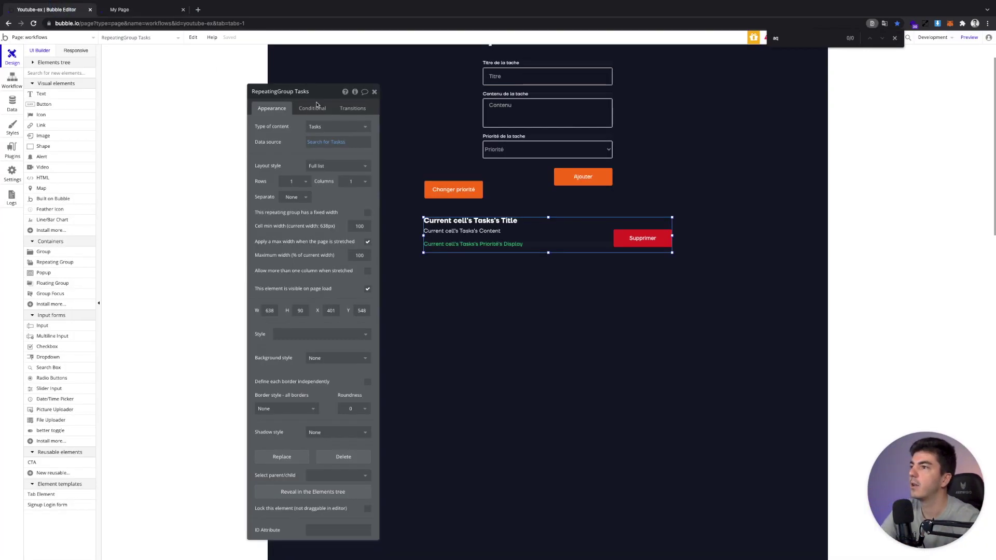
Delete the Changer priorité button
left_click(375, 93)
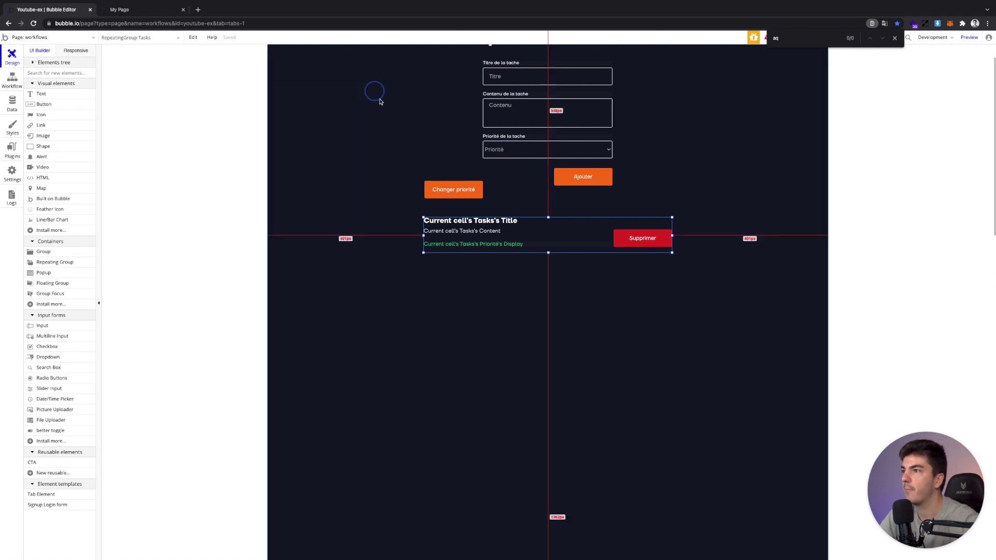
left_click(480, 195)
key("Delete")
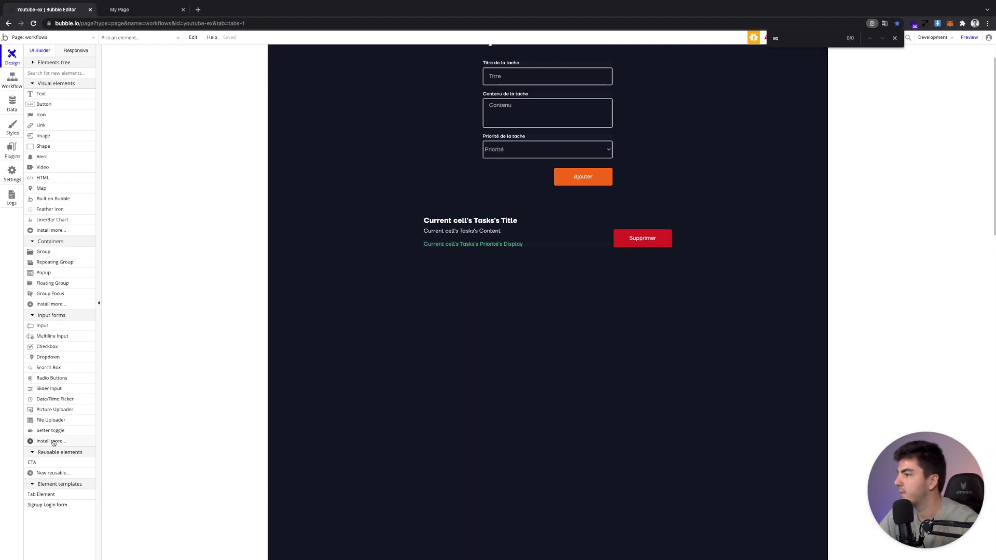
Draw a text box above Supprimer reading 'editer la tache'
left_click(41, 94)
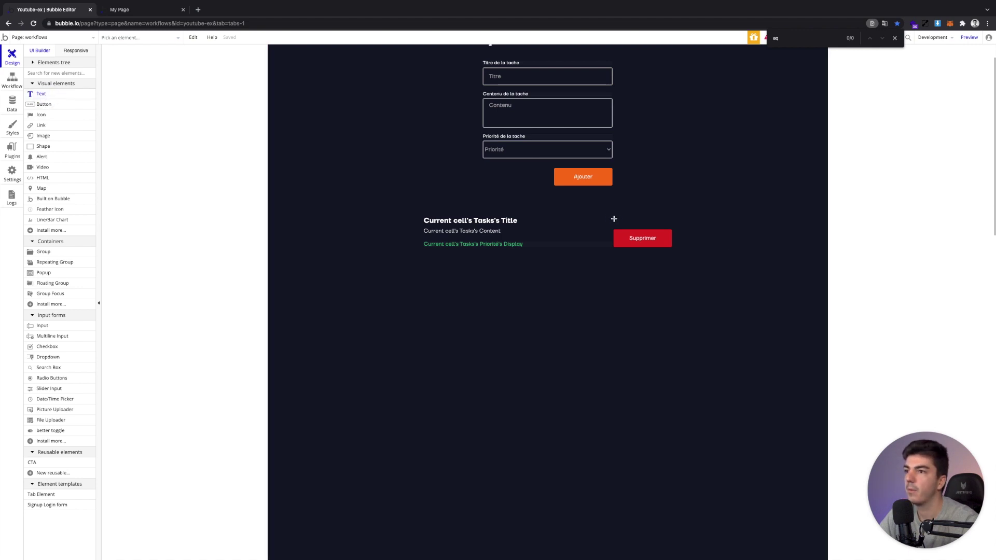
left_click_drag(613, 219, 672, 223)
left_click(615, 222)
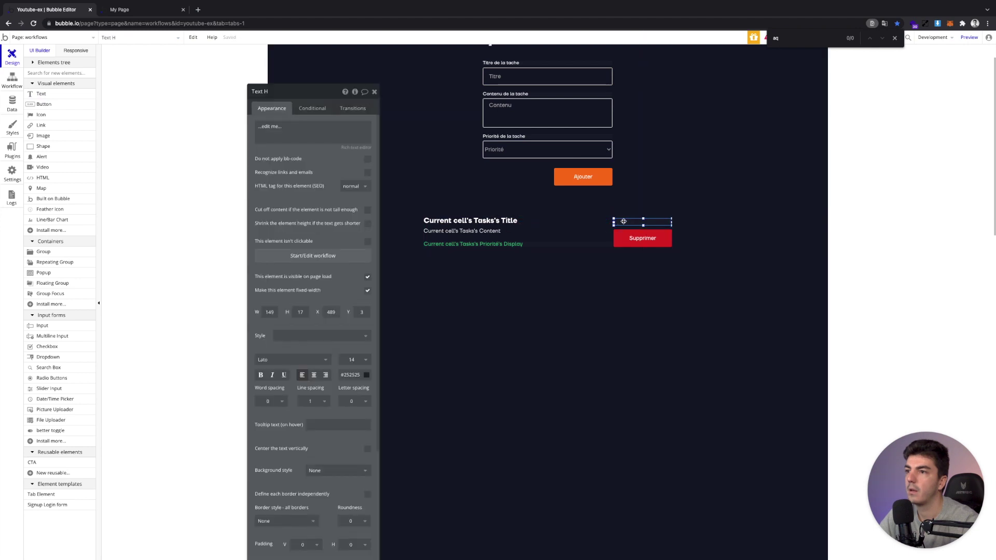
left_click(329, 137)
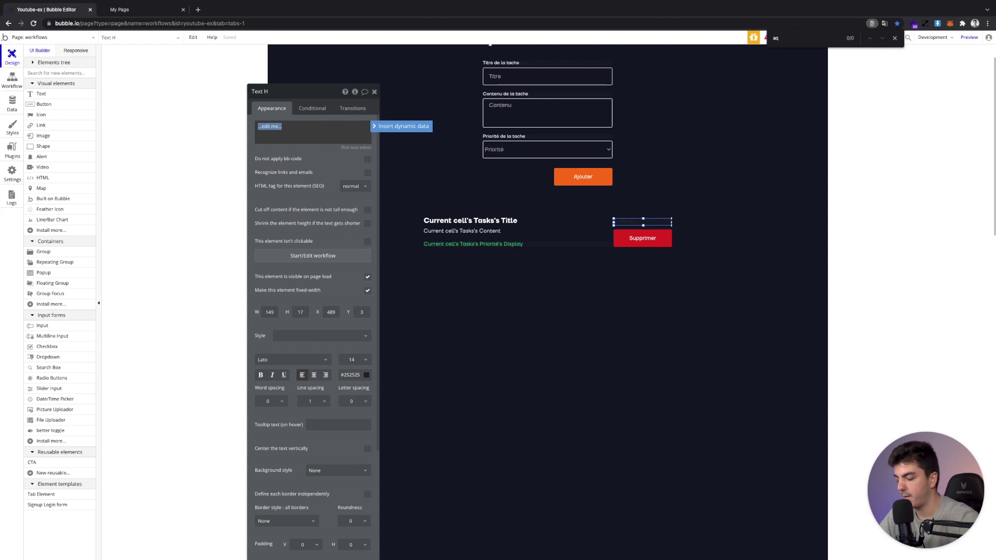
type("e")
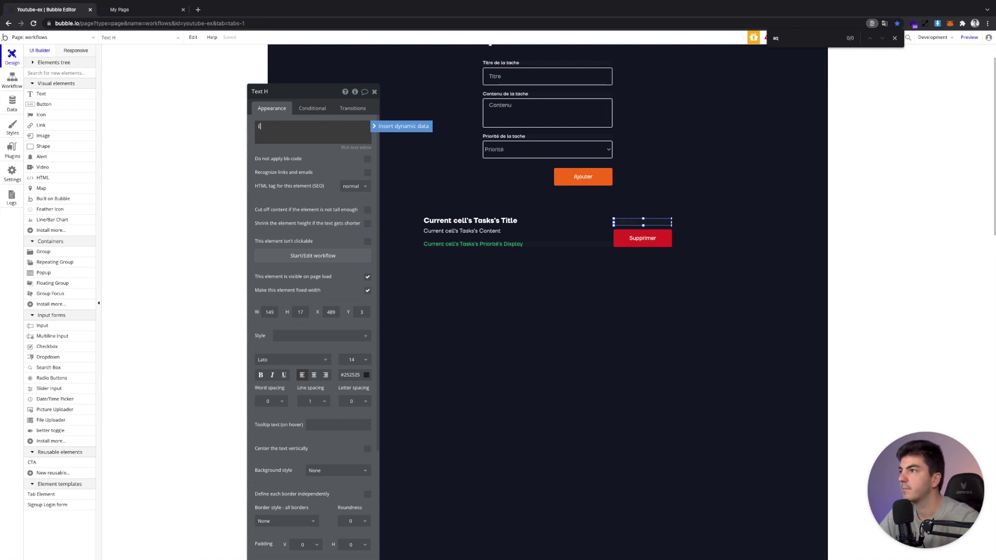
type("diter la ta")
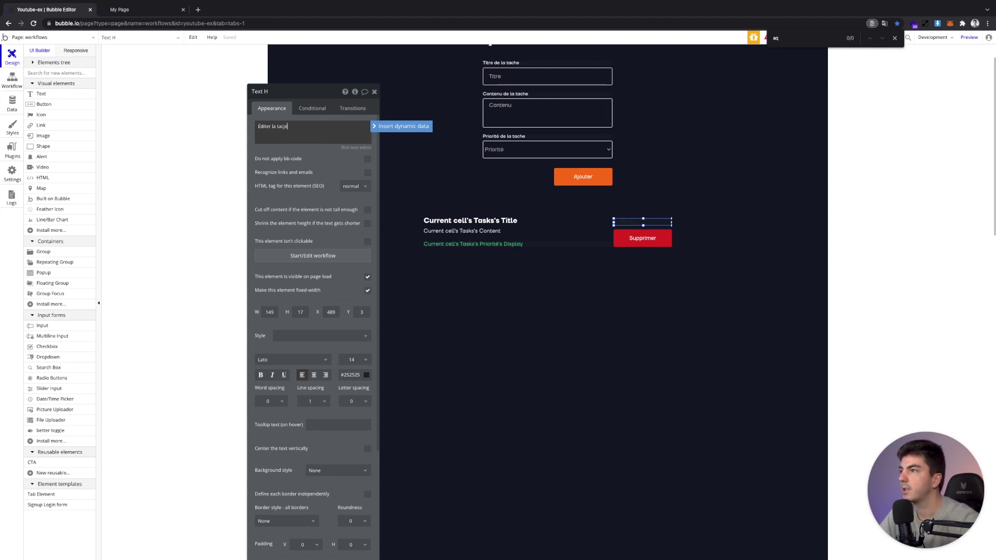
type("che")
left_click(317, 169)
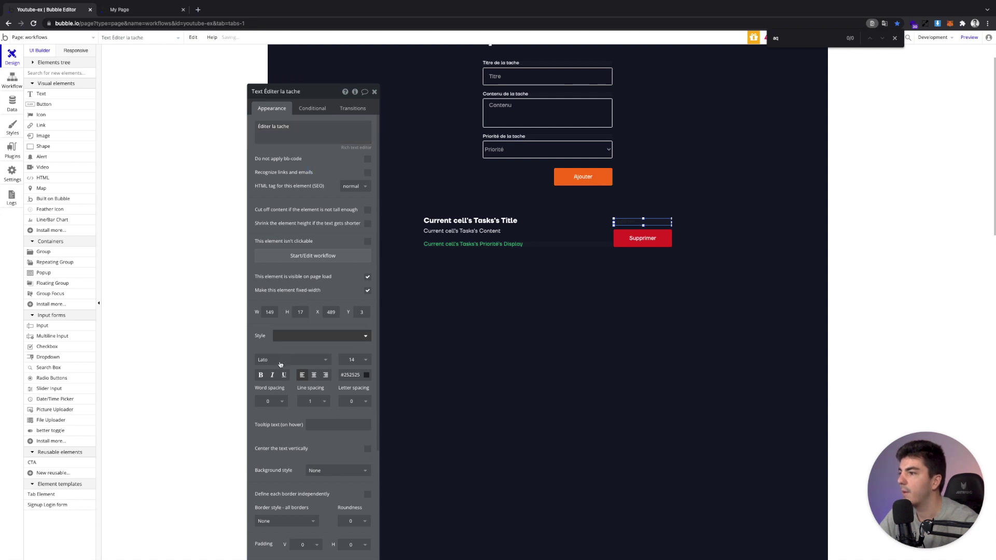
Give the text the B - Text - 14 - Medium - Light style and underline it
left_click(292, 338)
type("14")
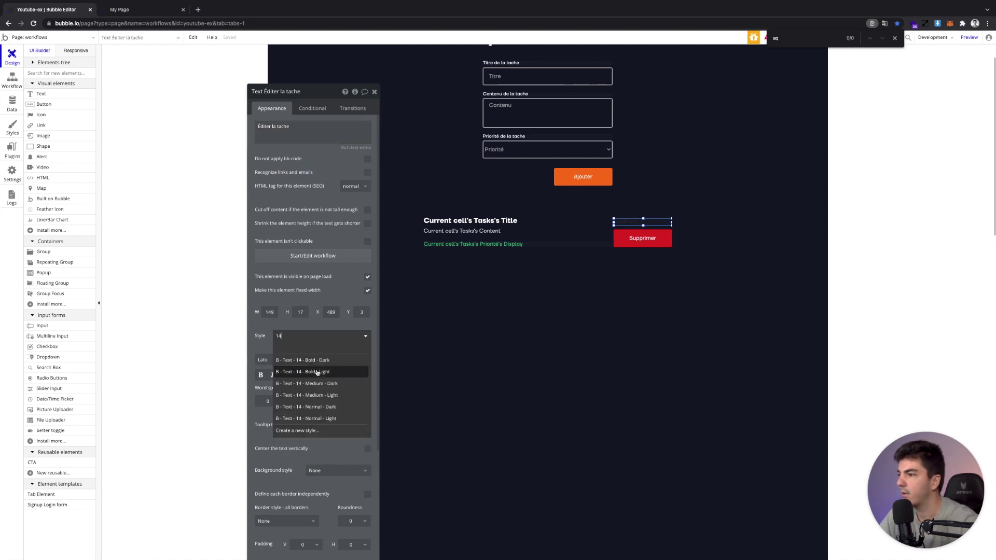
left_click(342, 398)
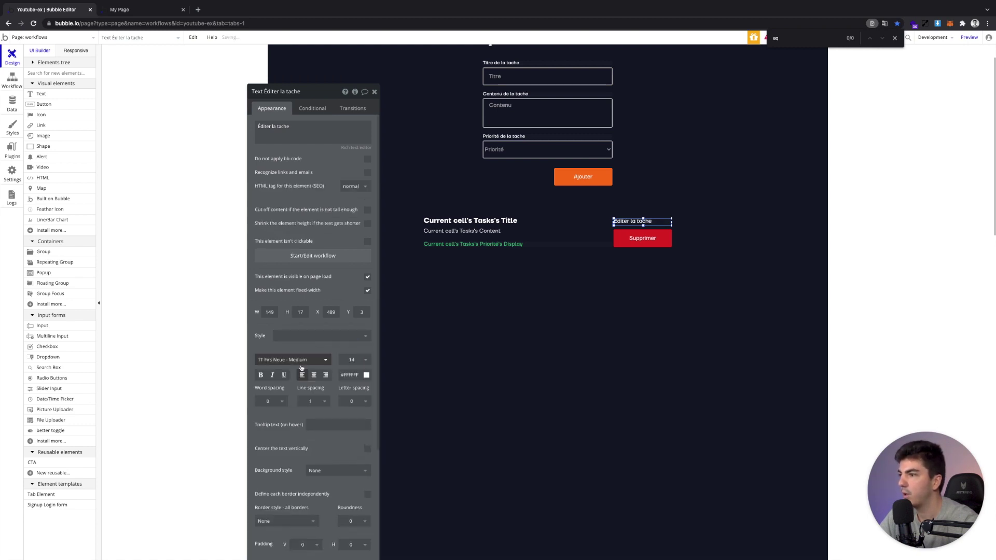
left_click(285, 378)
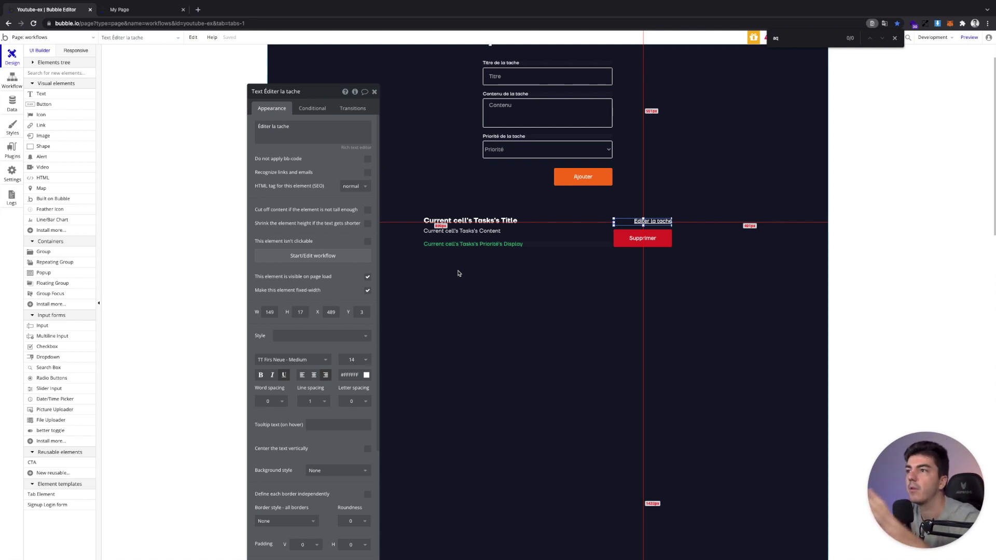
left_click(374, 91)
scroll(494, 158, "up", 1)
left_click(499, 202)
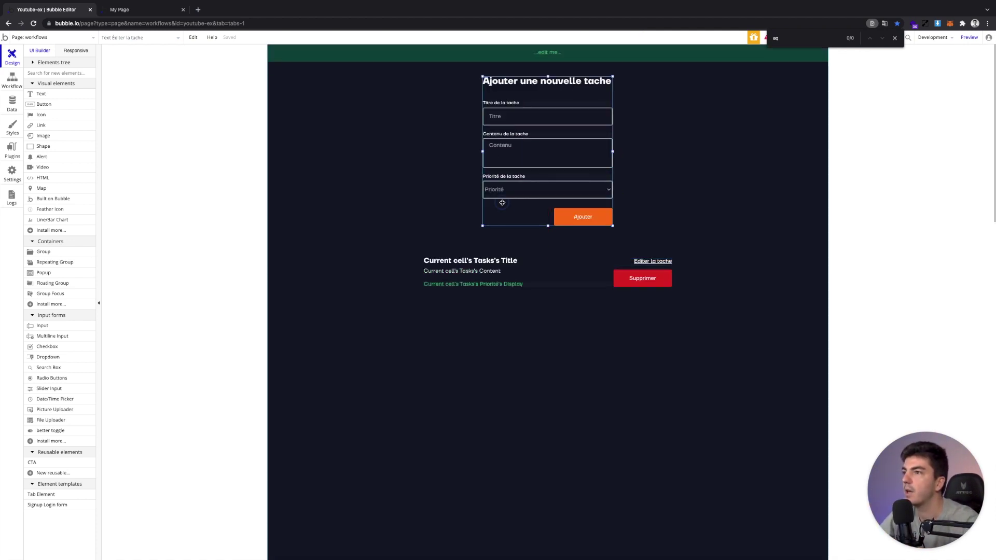
Copy the Ajouter une nouvelle tache form group
right_click(501, 204)
left_click(525, 283)
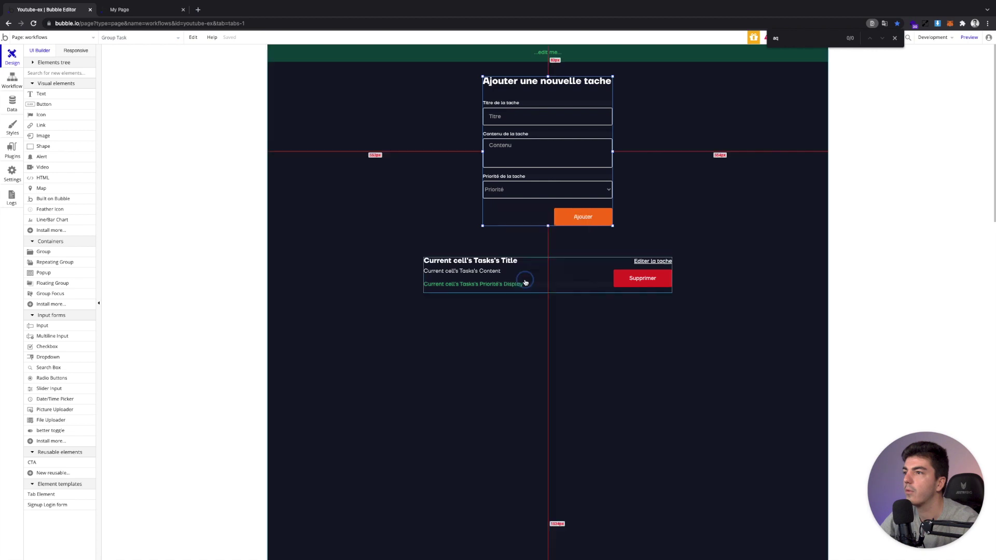
left_click(403, 181)
Add a popup with a #111827 background and stretch it taller
left_click(43, 272)
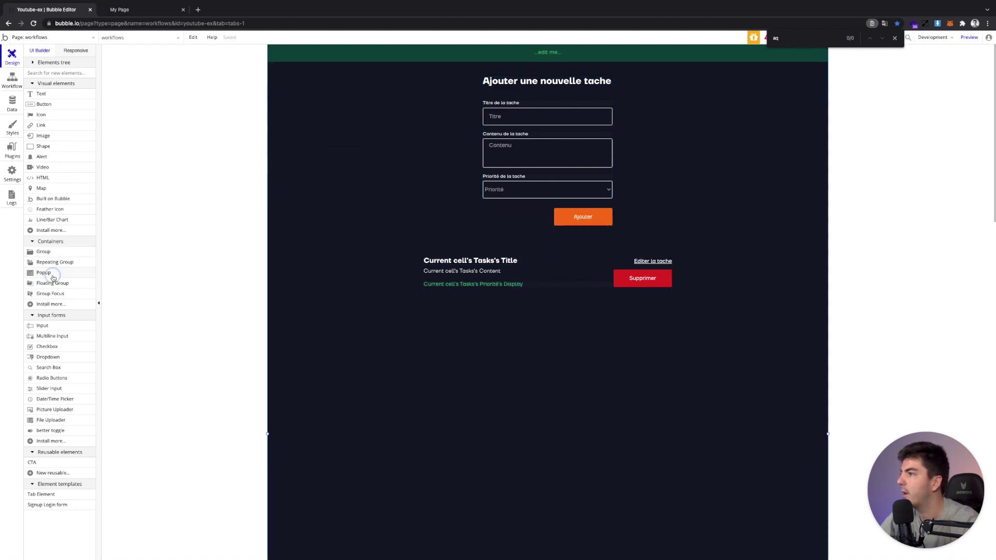
left_click(343, 247)
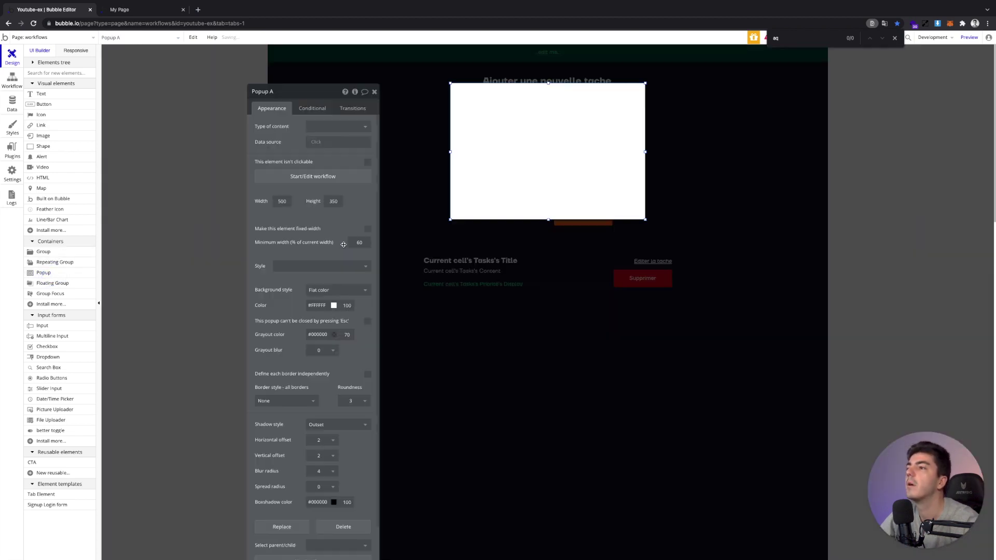
left_click(334, 306)
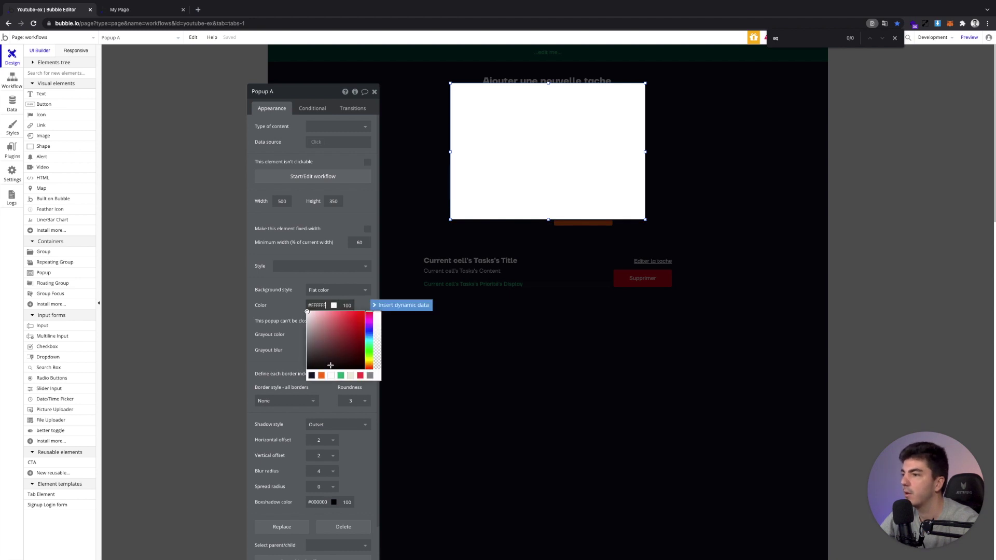
left_click(312, 376)
left_click(267, 291)
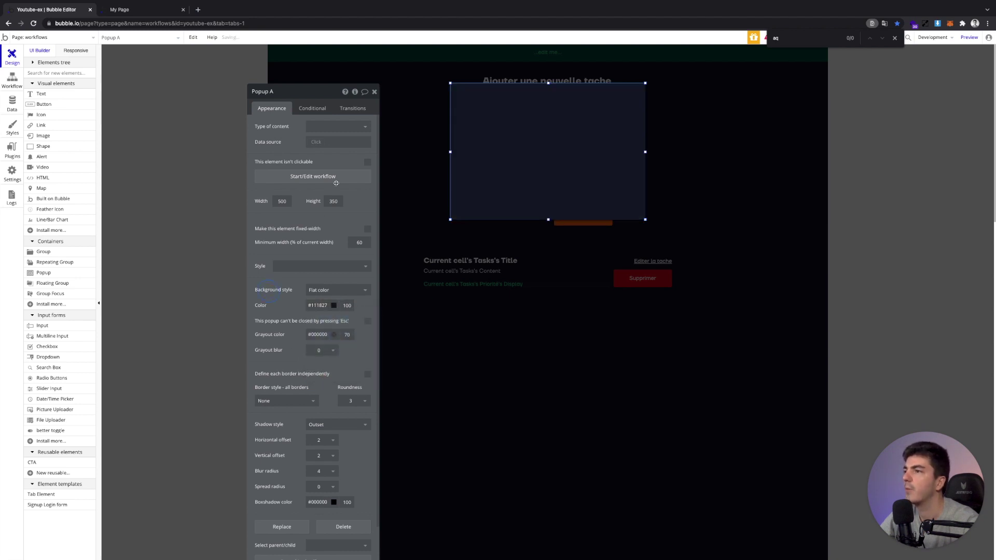
left_click(374, 92)
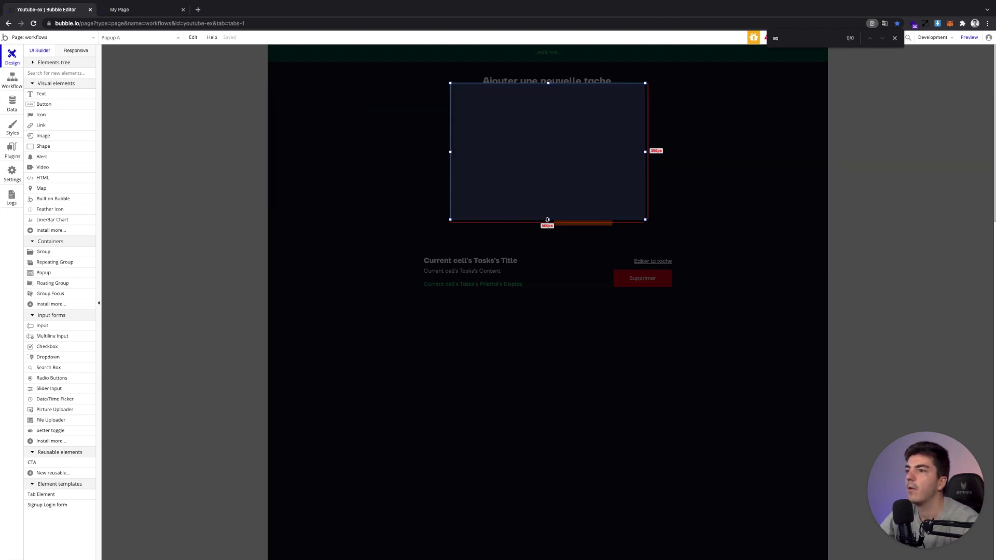
left_click_drag(547, 219, 549, 352)
Paste the form into the popup, centre it vertically, and shrink the popup to fit
right_click(532, 223)
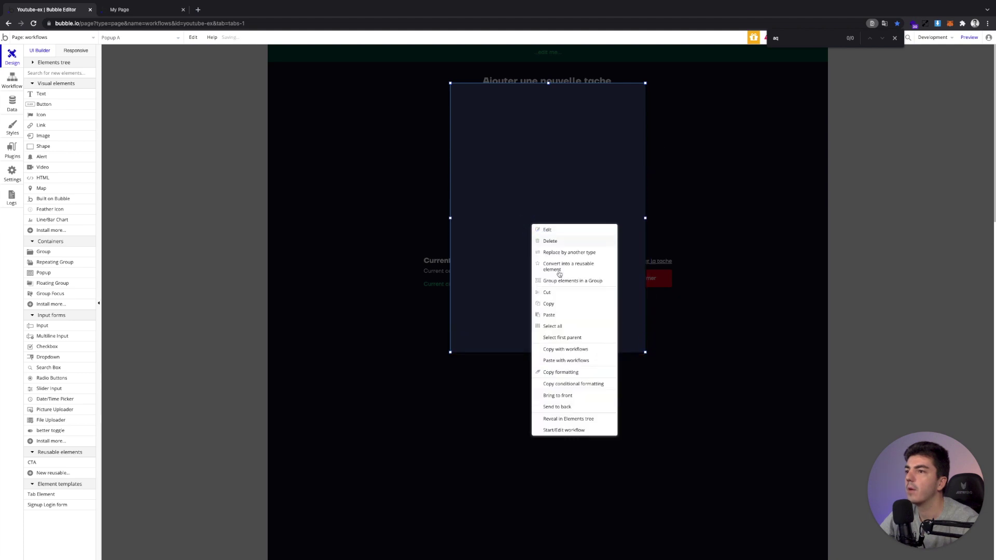
left_click(549, 314)
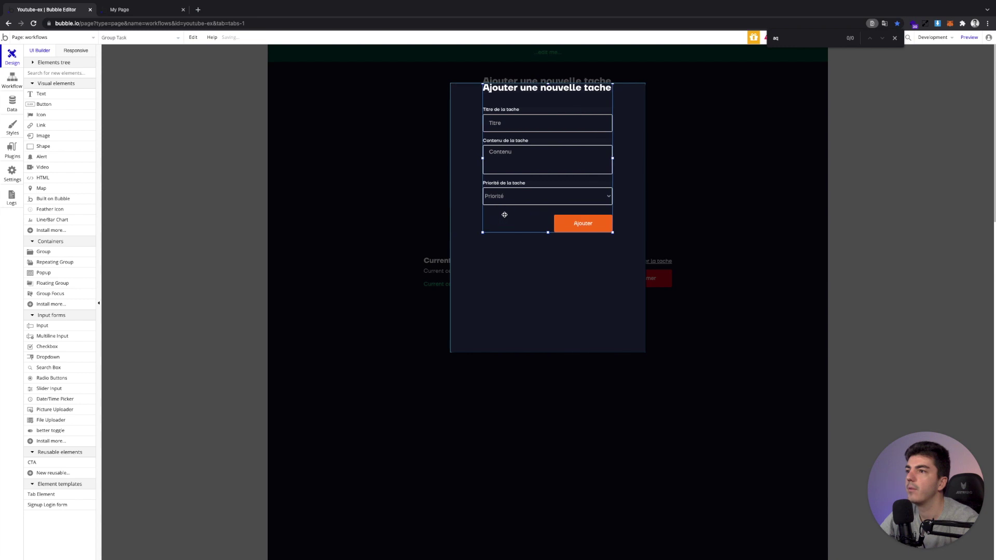
left_click(894, 39)
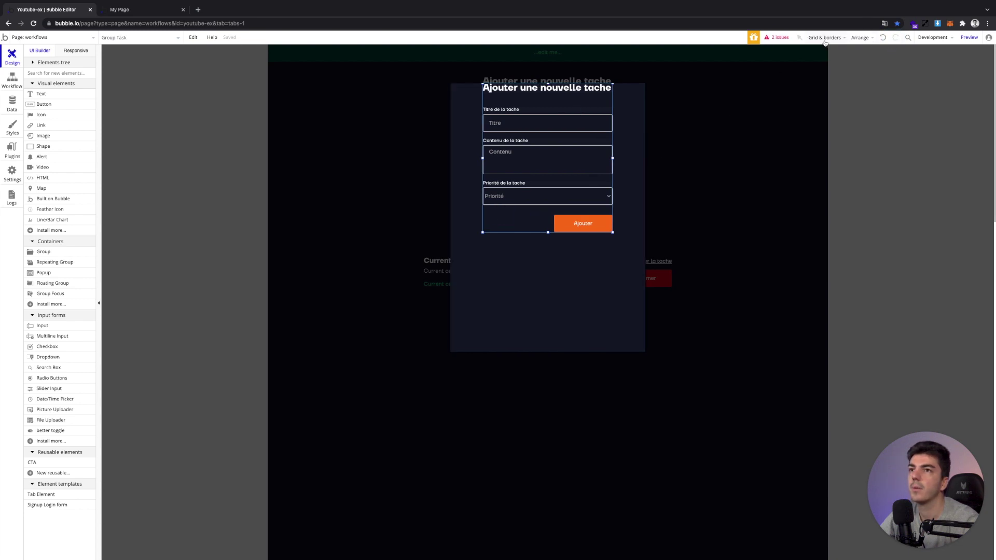
left_click(858, 38)
left_click(834, 83)
left_click(566, 115)
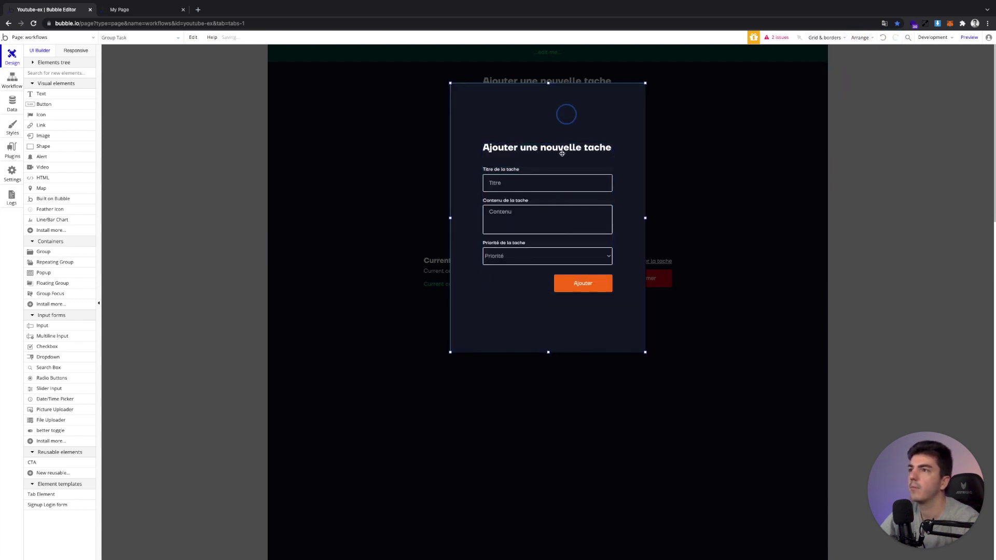
left_click_drag(548, 352, 537, 289)
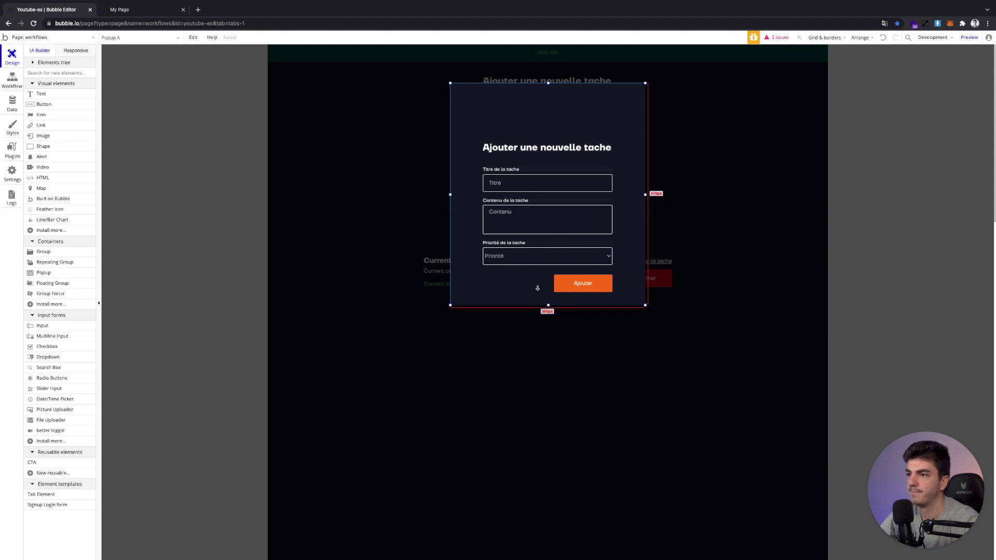
left_click(533, 285)
left_click(860, 37)
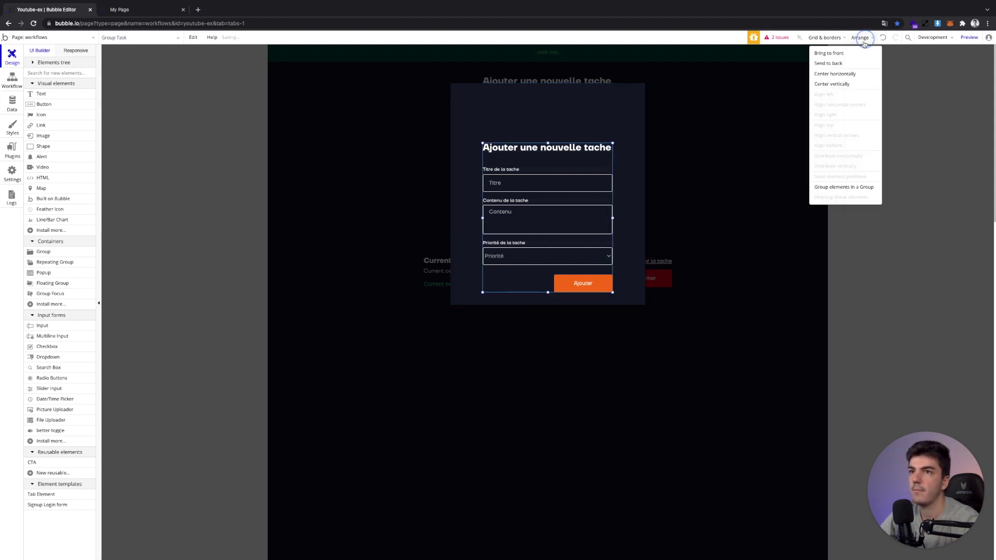
left_click(846, 82)
left_click(623, 109)
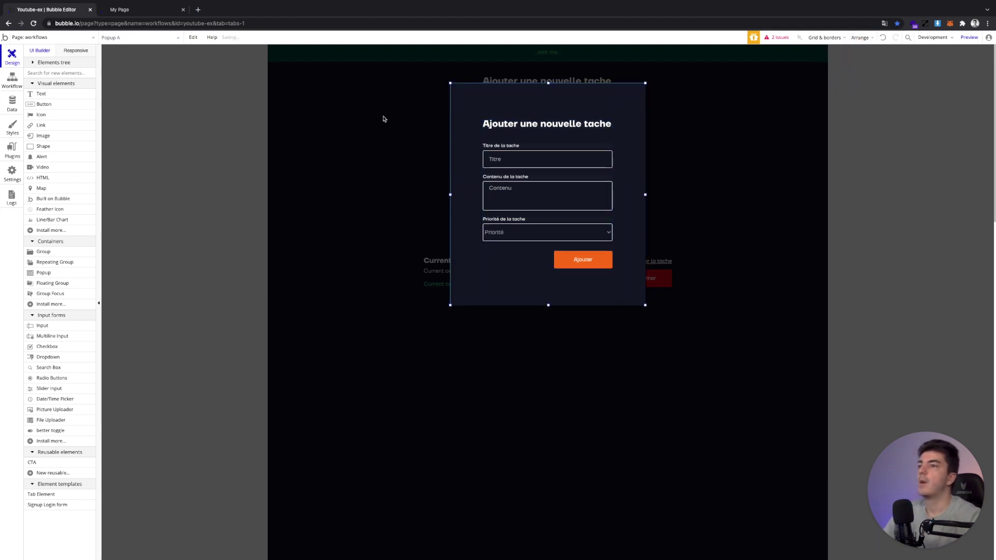
left_click(40, 94)
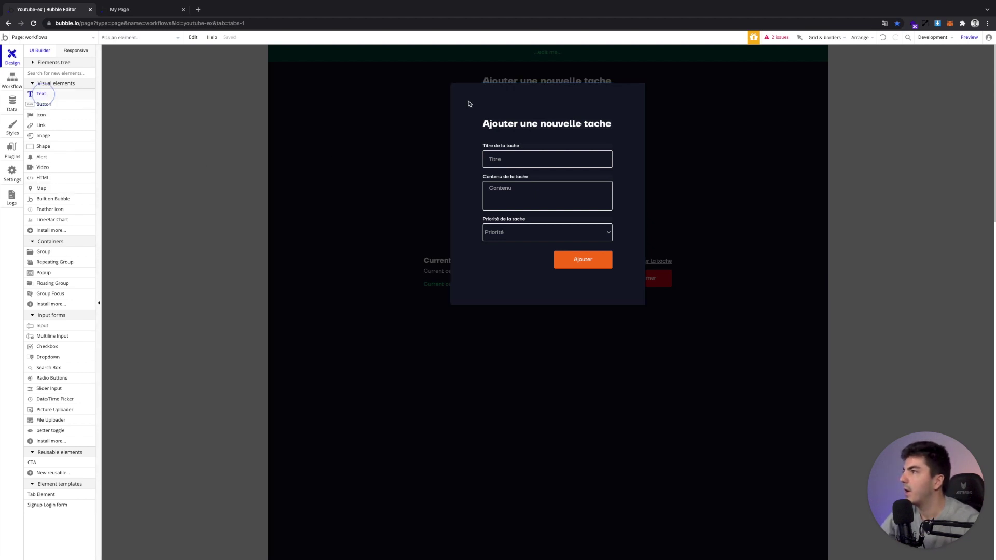
Draw a text box reading 'X' at the popup's top right, deleting a stray text
left_click_drag(605, 93, 618, 98)
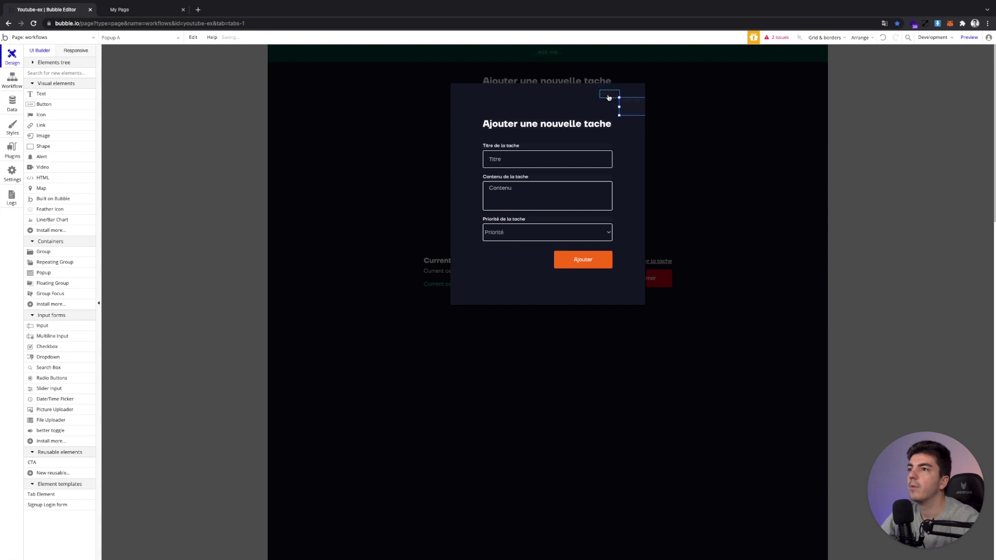
left_click(284, 129)
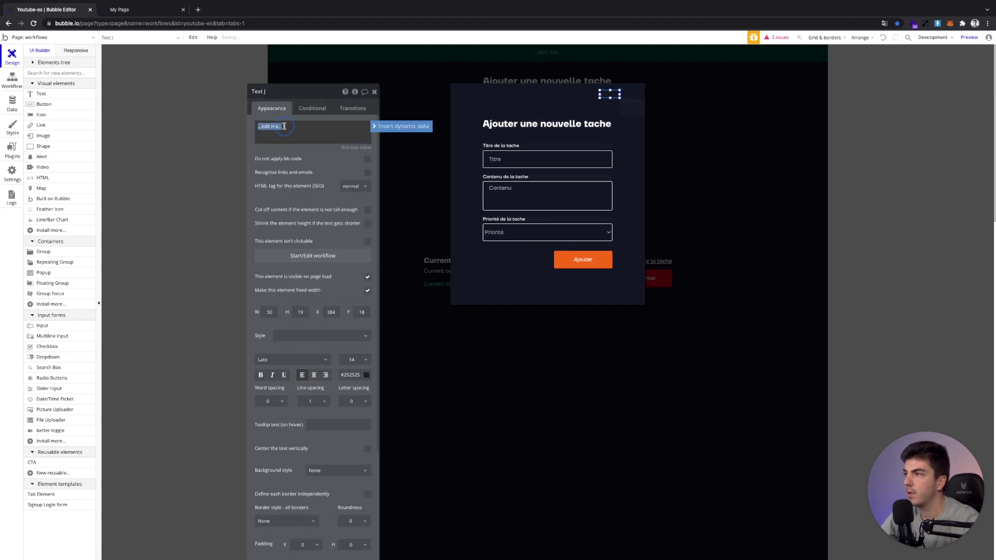
type("X")
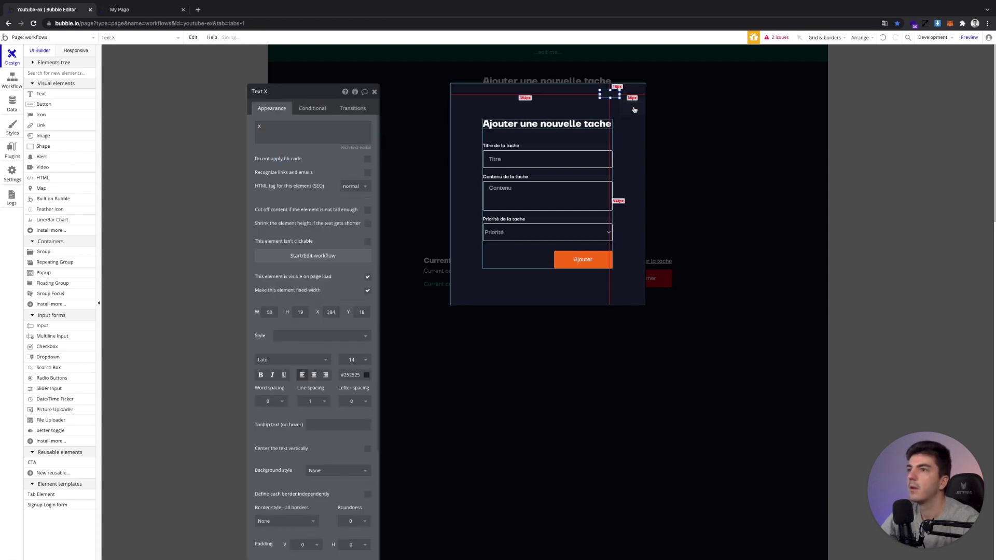
left_click(633, 107)
key("BackSpace")
Make the X white, height 50, vertically centred in the top-right corner, and start its workflow
double_click(615, 95)
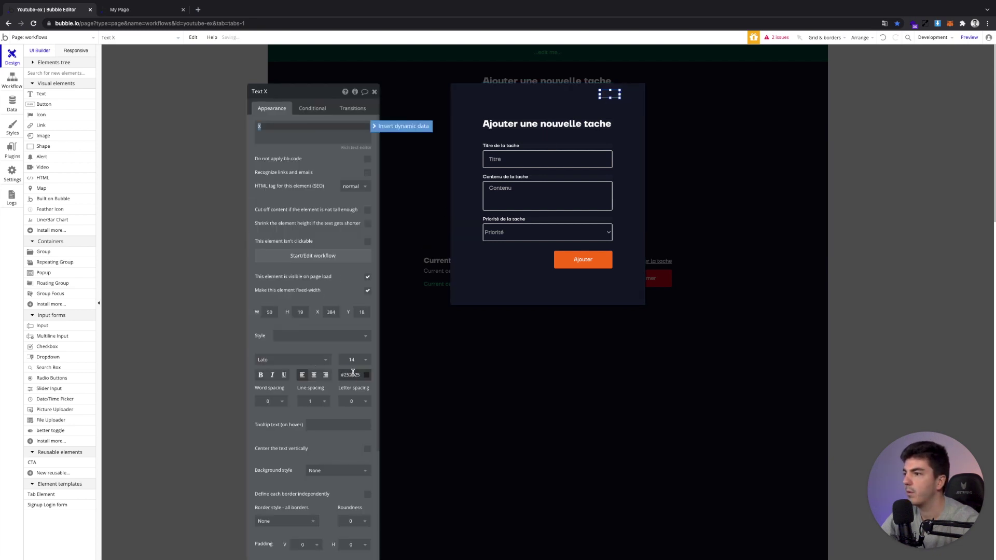
left_click(353, 374)
left_click(364, 447)
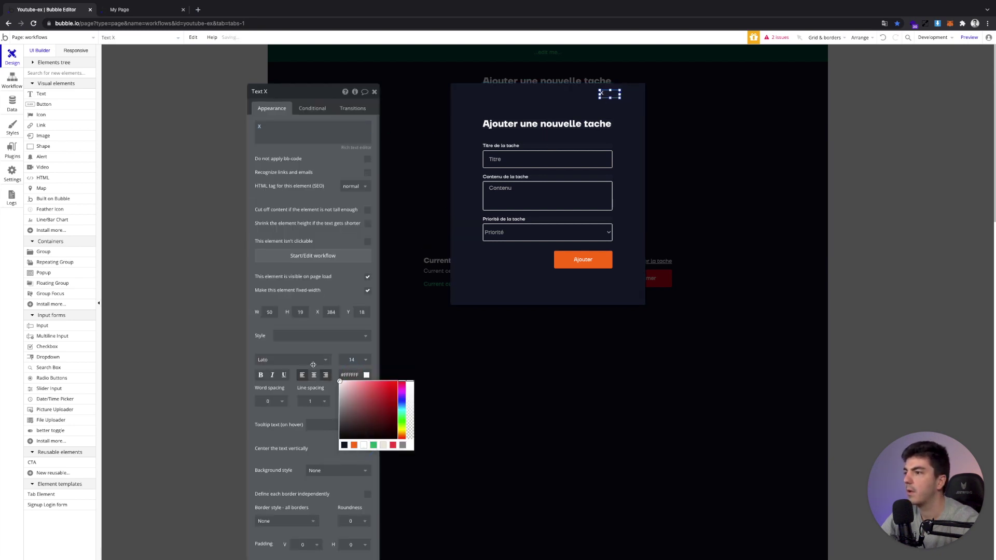
left_click(271, 312)
key("Tab")
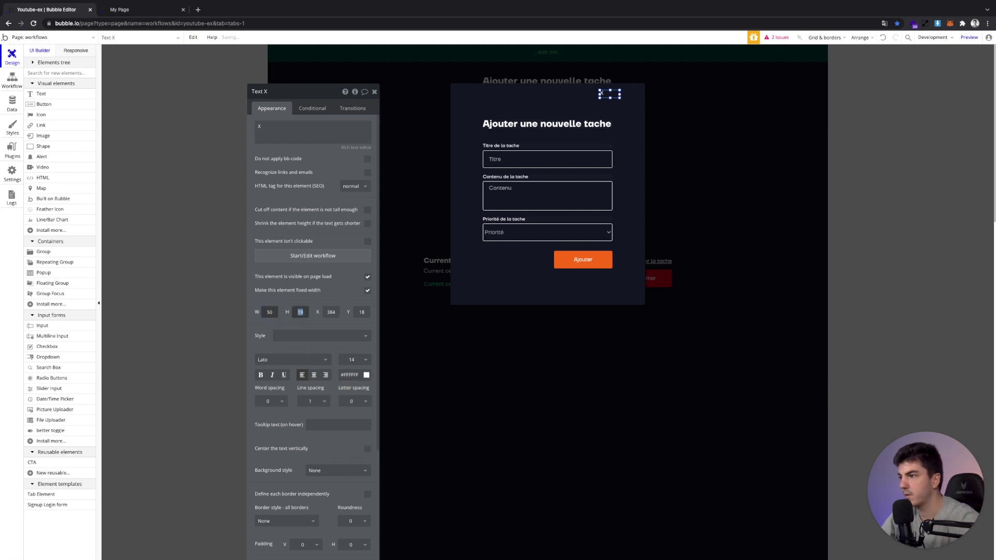
type("50")
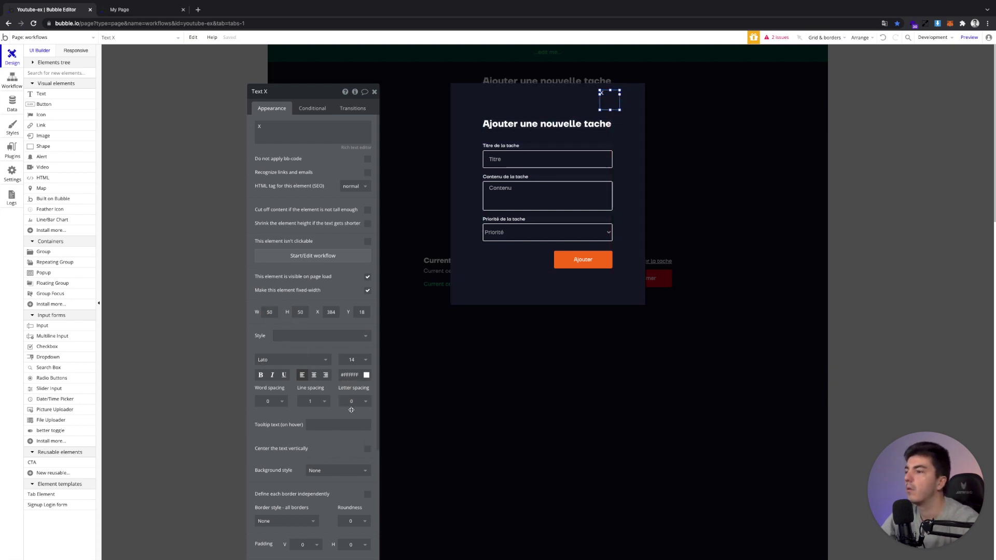
left_click(313, 377)
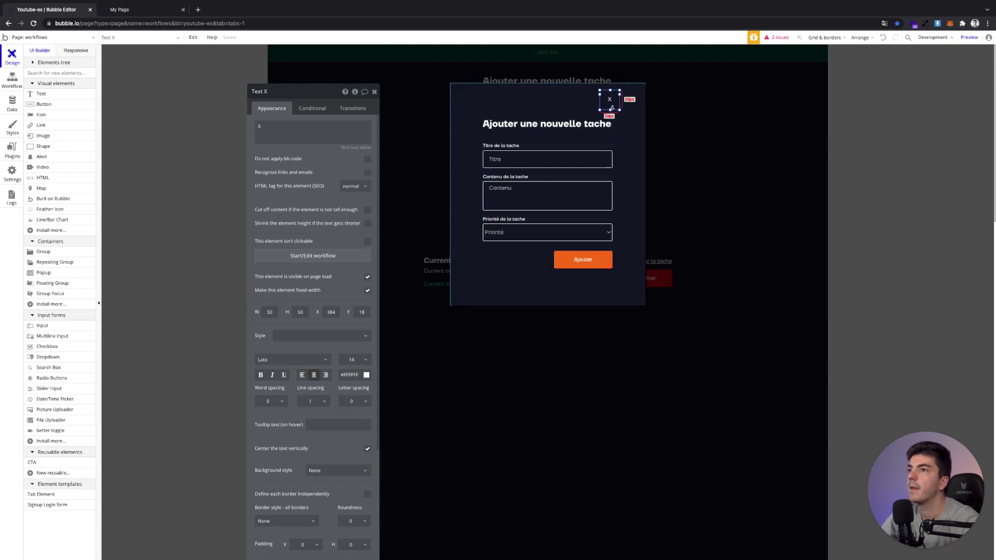
left_click_drag(612, 108, 627, 102)
left_click(300, 261)
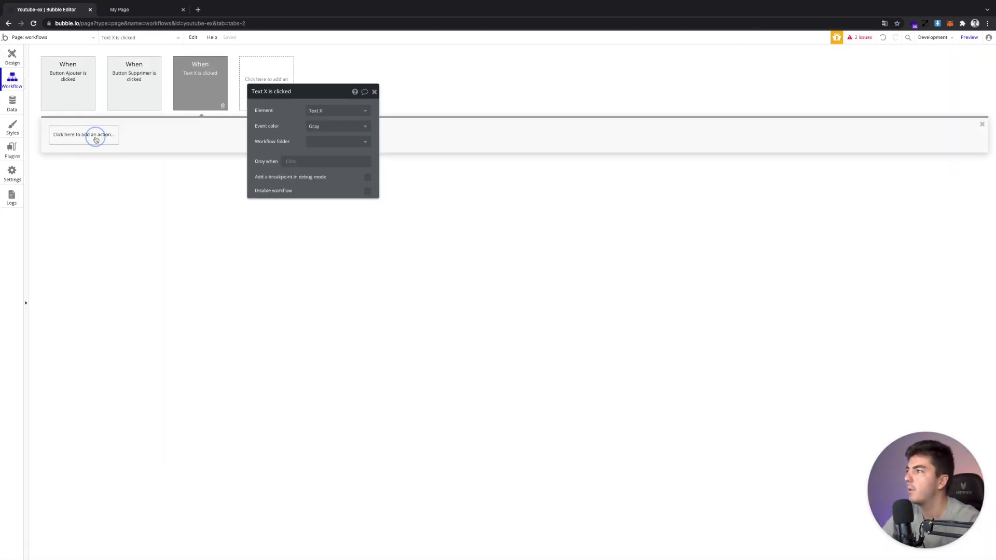
Make clicking the X hide Popup A
left_click(95, 135)
mouse_move(87, 242)
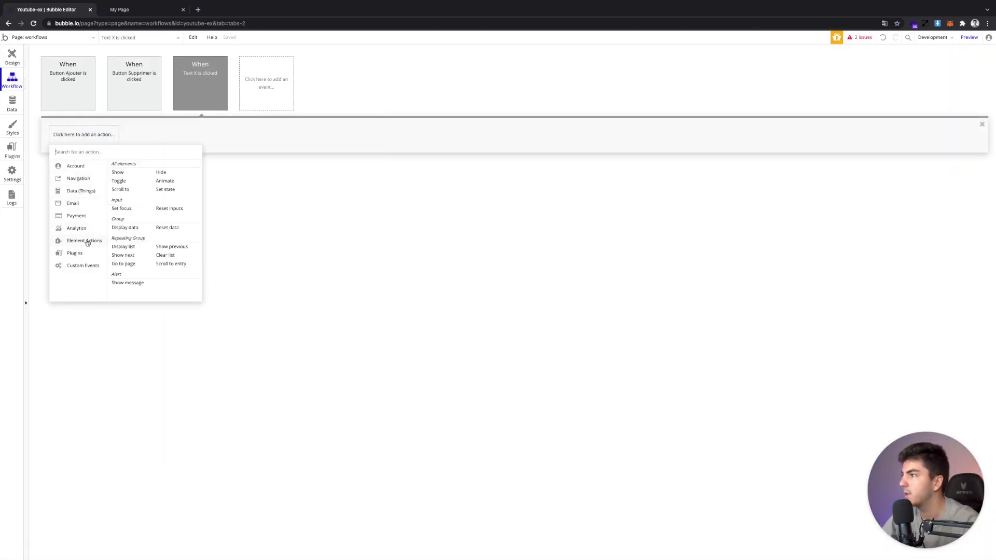
left_click(164, 175)
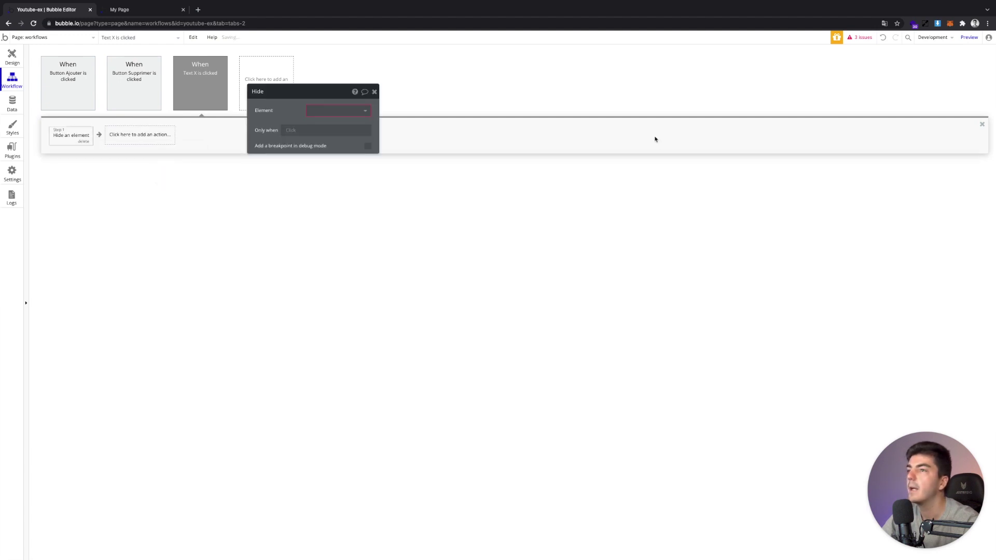
left_click(339, 110)
left_click(336, 123)
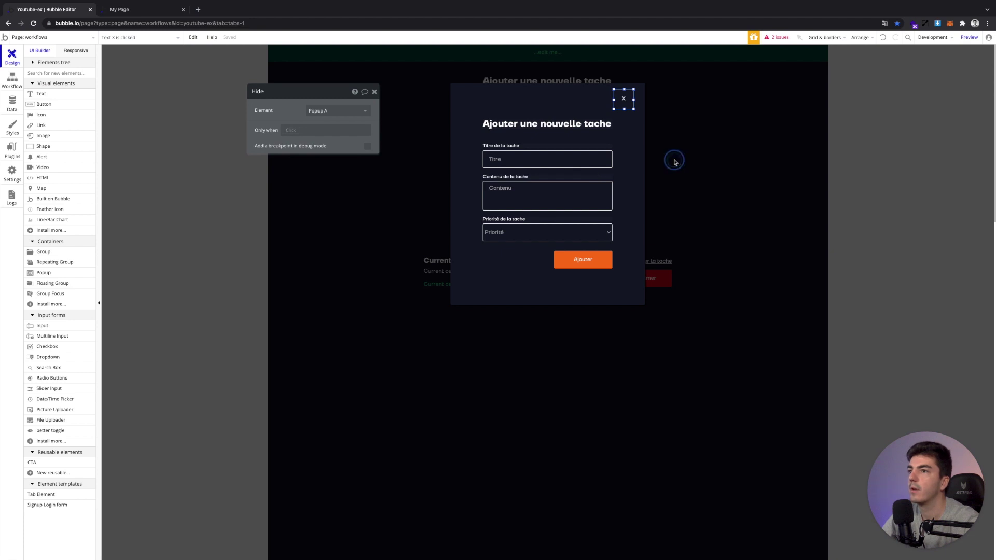
left_click(674, 161)
Create an Éditer la tache click workflow that shows Popup A
left_click(657, 257)
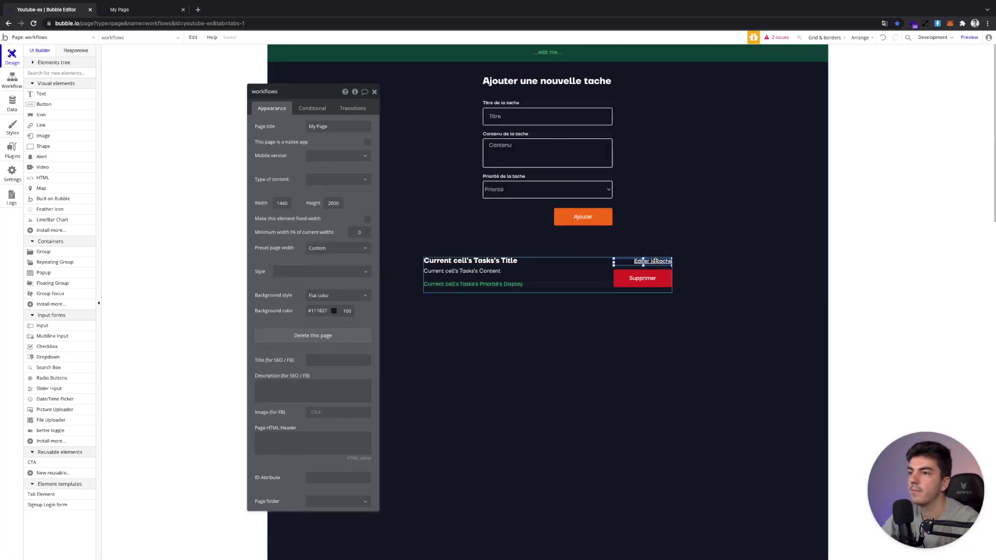
double_click(655, 261)
left_click(327, 257)
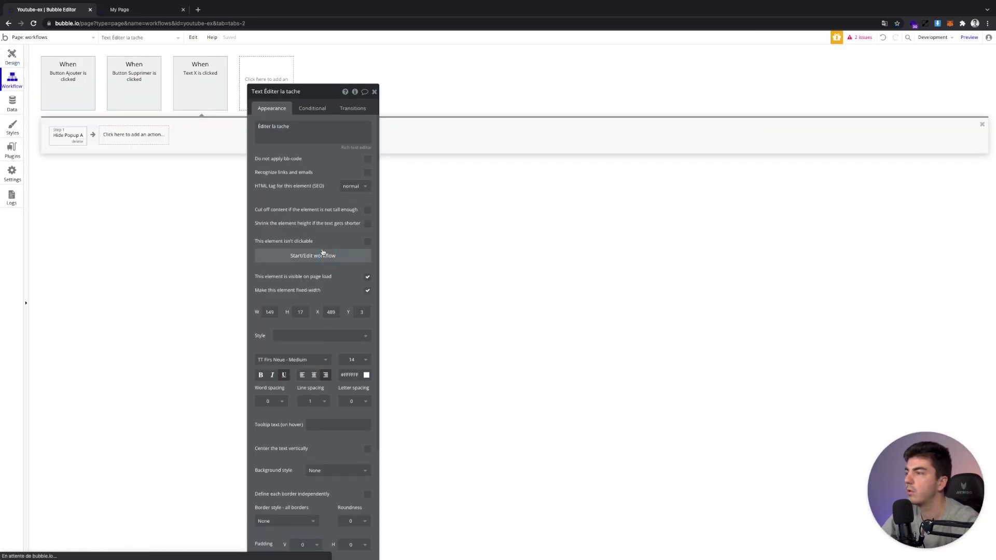
left_click(111, 135)
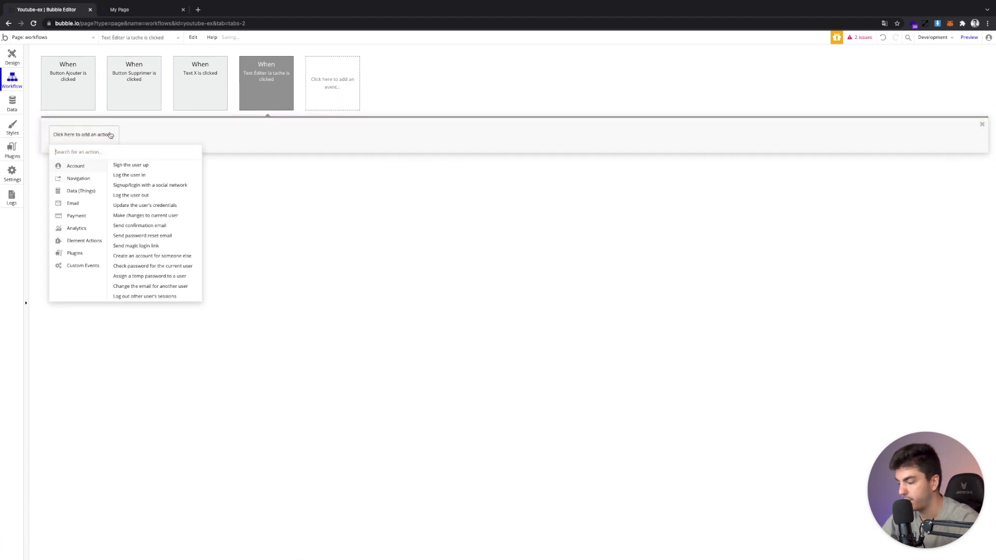
type("Show")
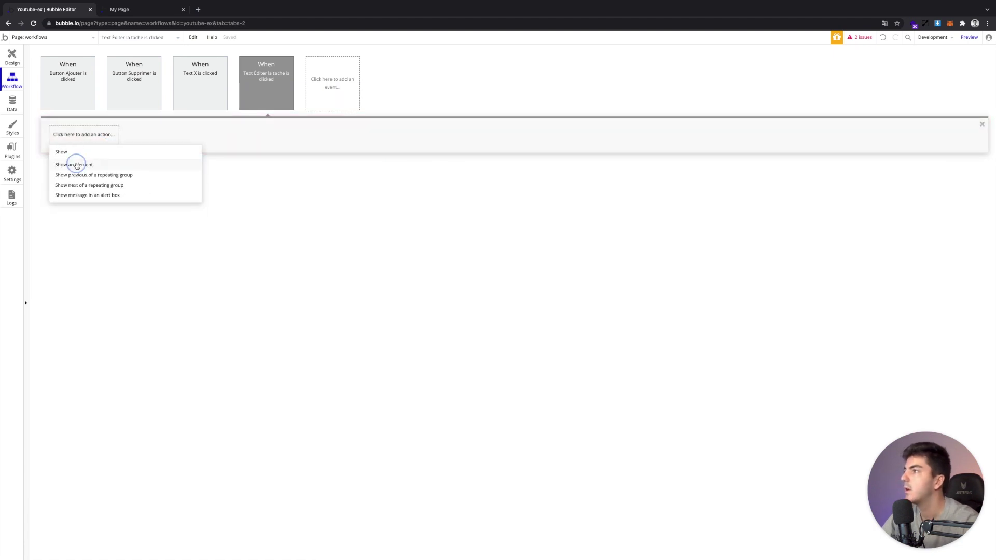
left_click(74, 165)
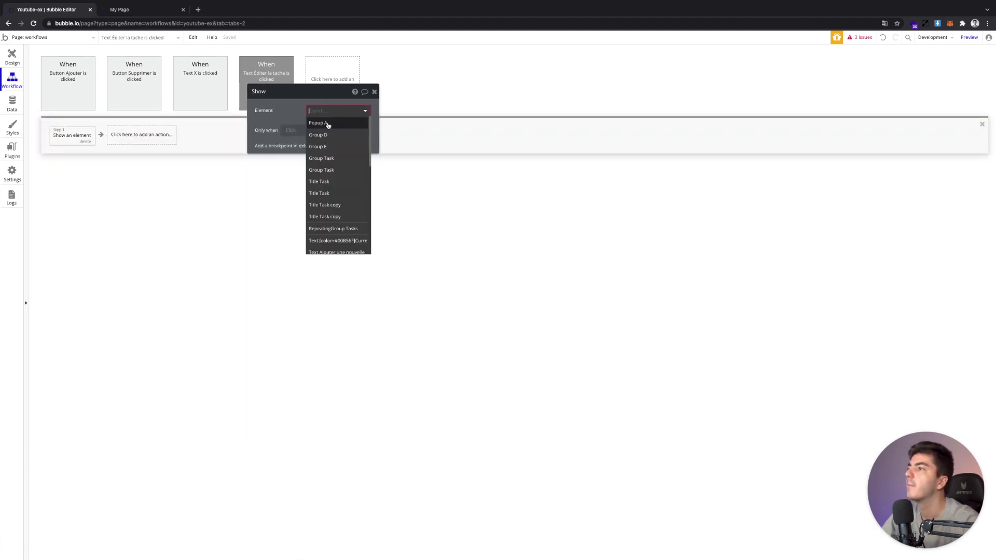
left_click(328, 122)
left_click(5, 57)
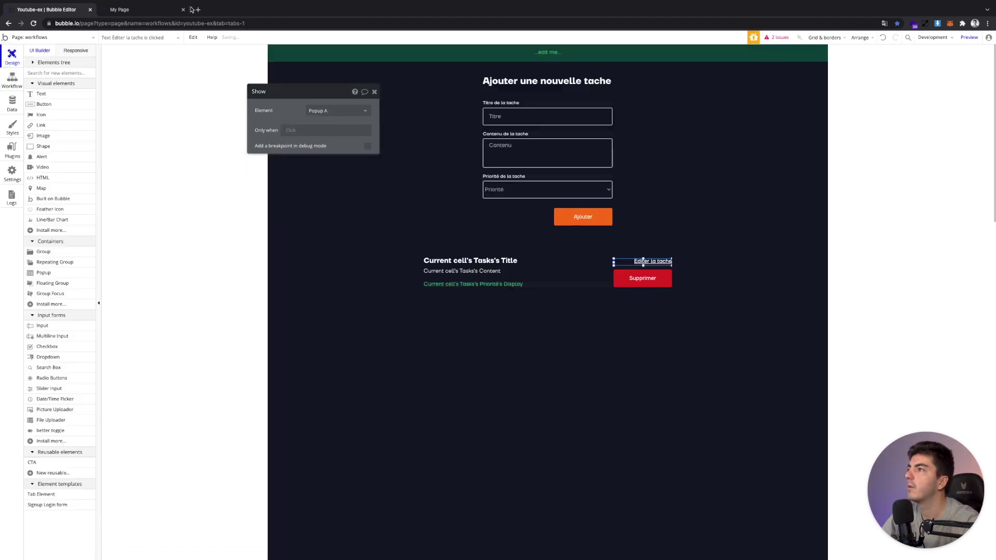
In the app preview, open the Médecin task's edit popup, find its fields empty, close it, and return
left_click(156, 10)
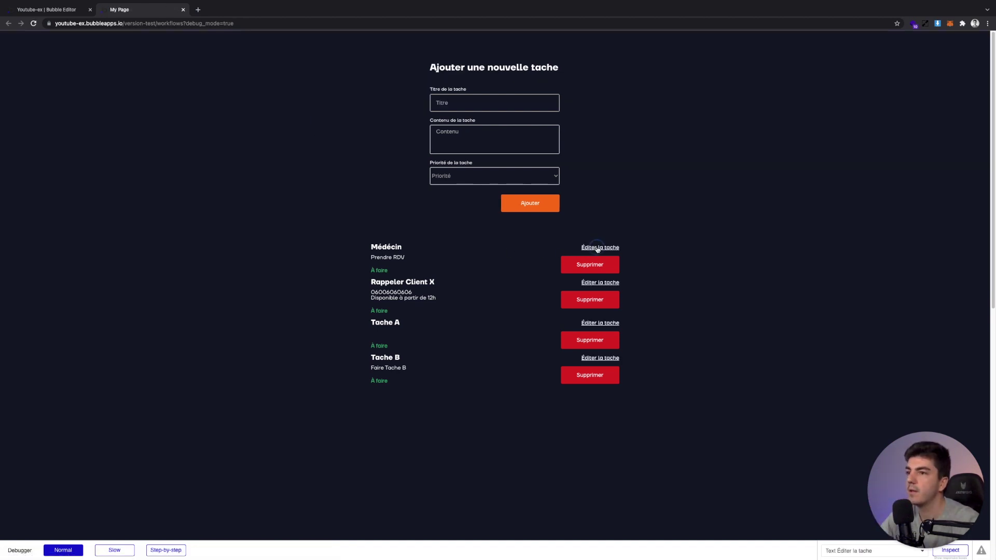
left_click(597, 249)
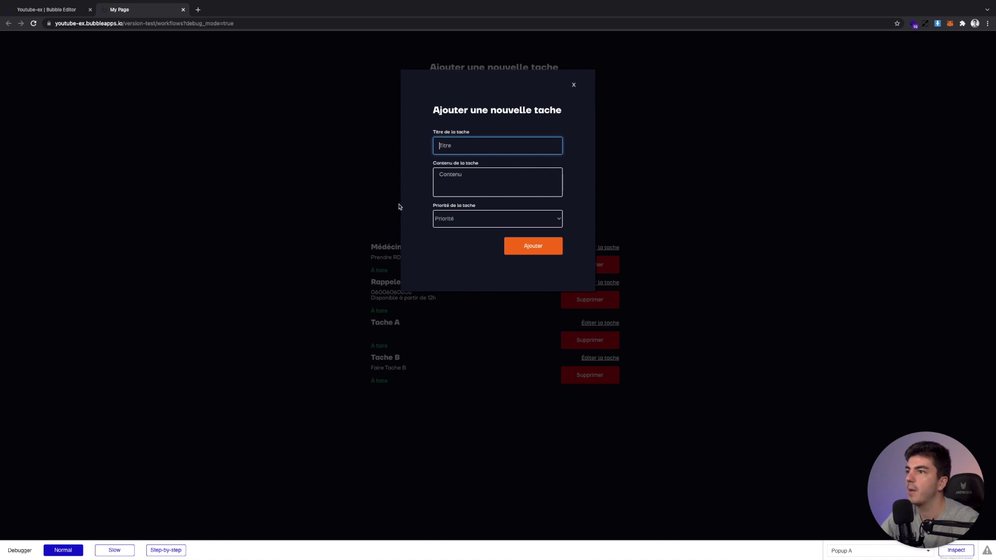
left_click(438, 148)
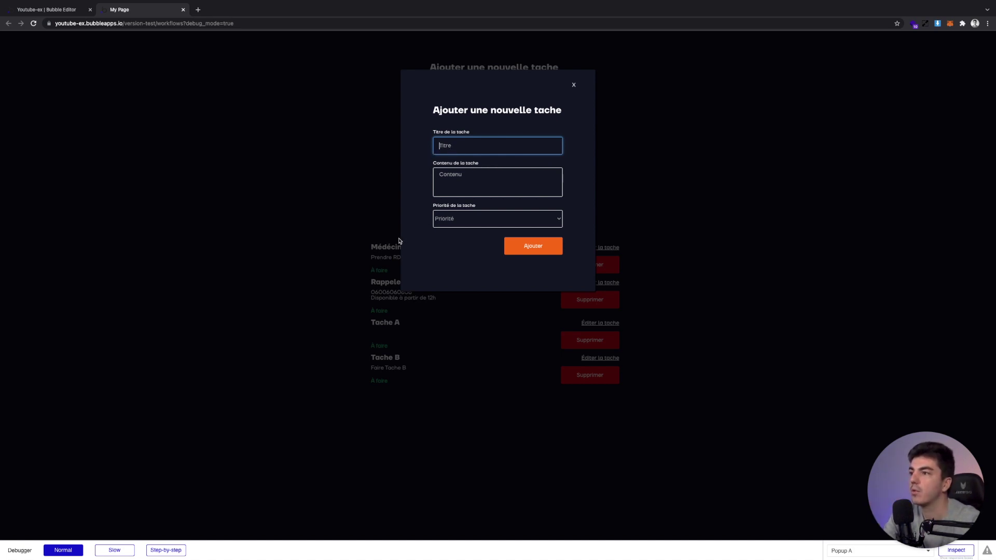
left_click(574, 86)
left_click(62, 10)
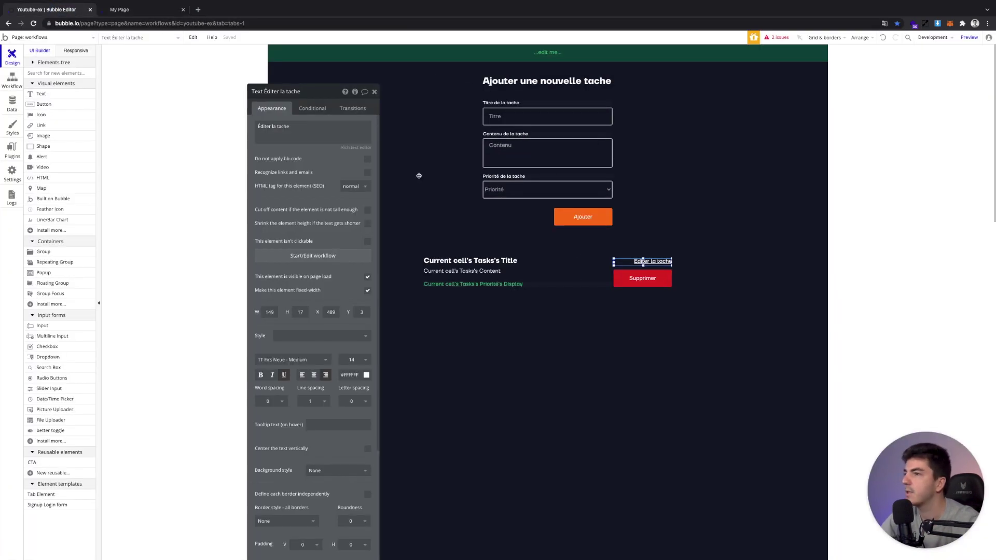
Open the popup from the Elements tree and select its Titre input
left_click(30, 62)
left_click(41, 106)
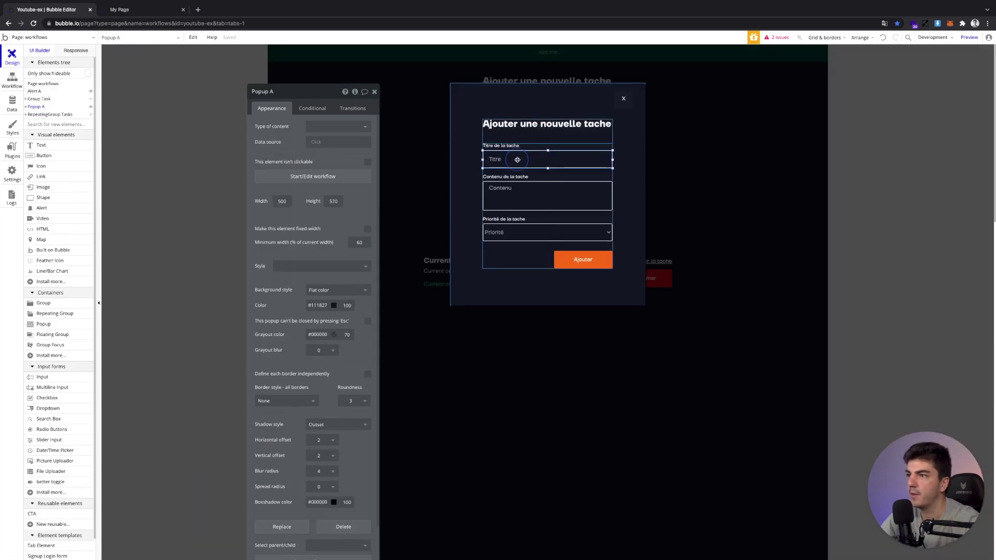
left_click(518, 159)
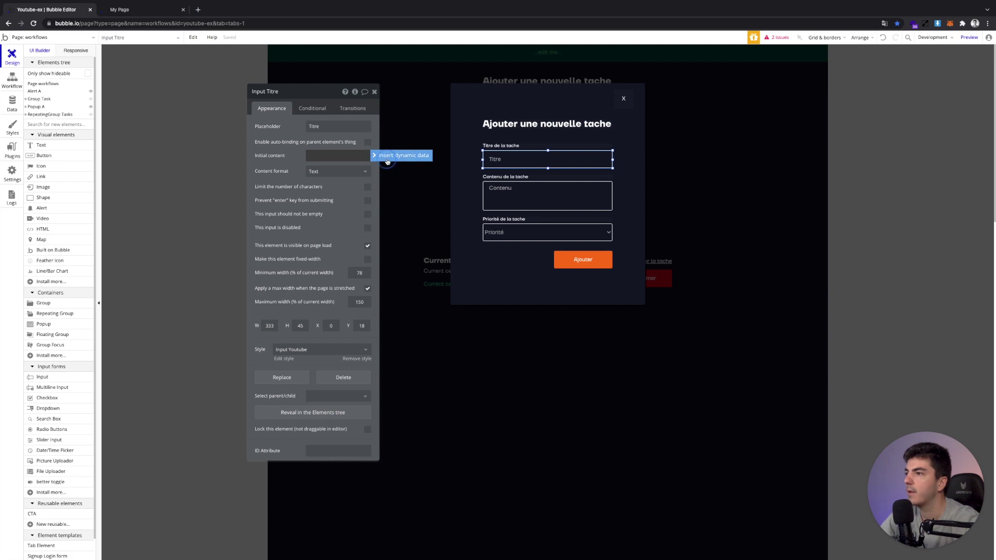
left_click(384, 160)
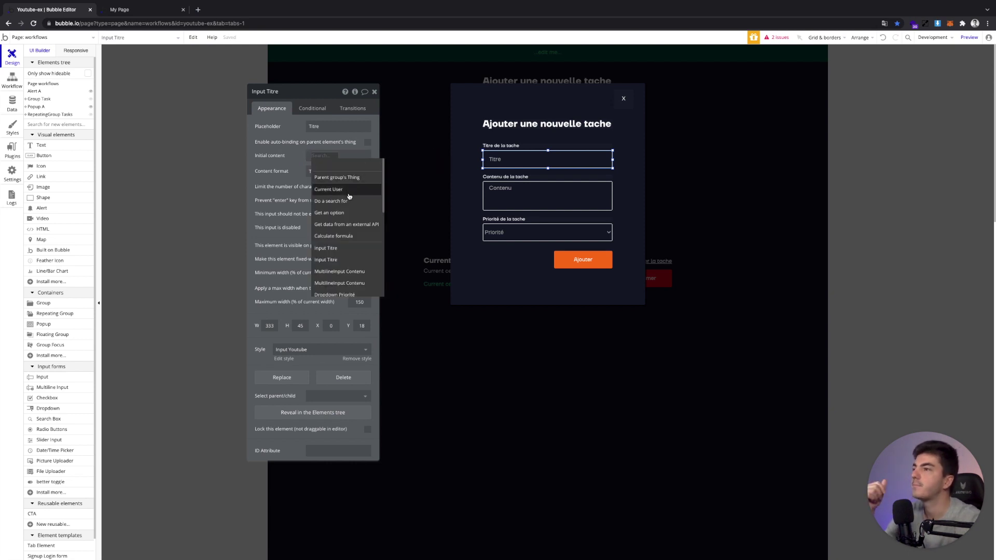
left_click(285, 145)
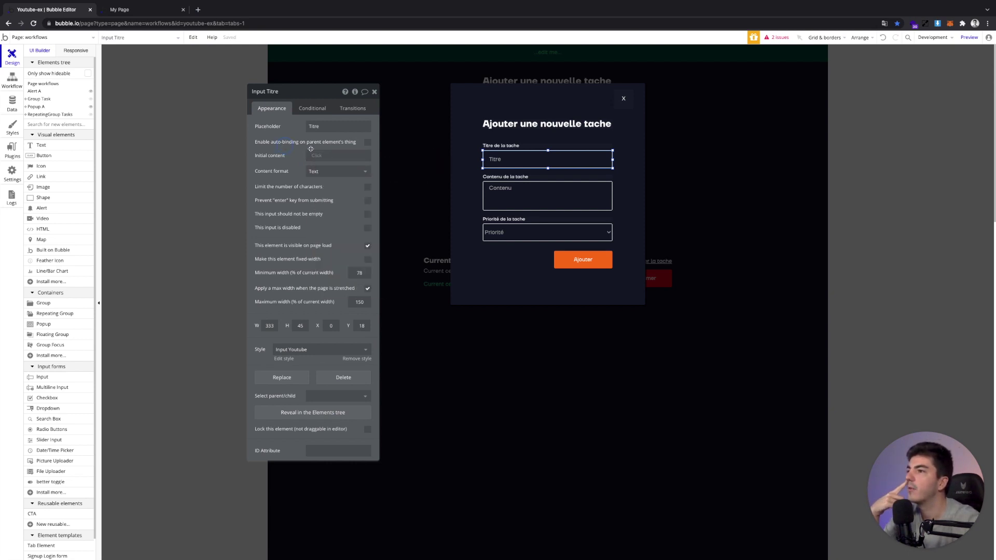
Set the content type of Group Task and of the popup itself to Tasks
left_click(522, 174)
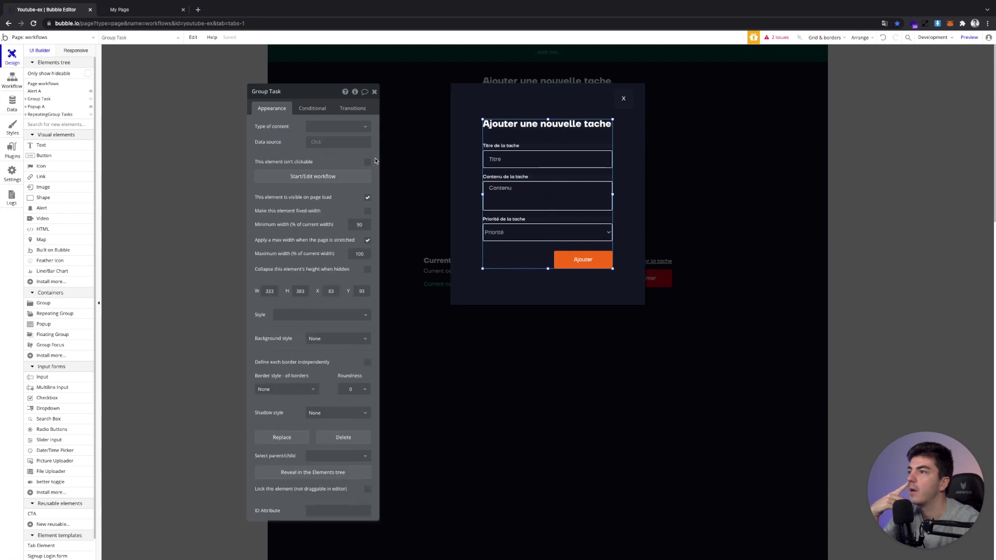
left_click(336, 126)
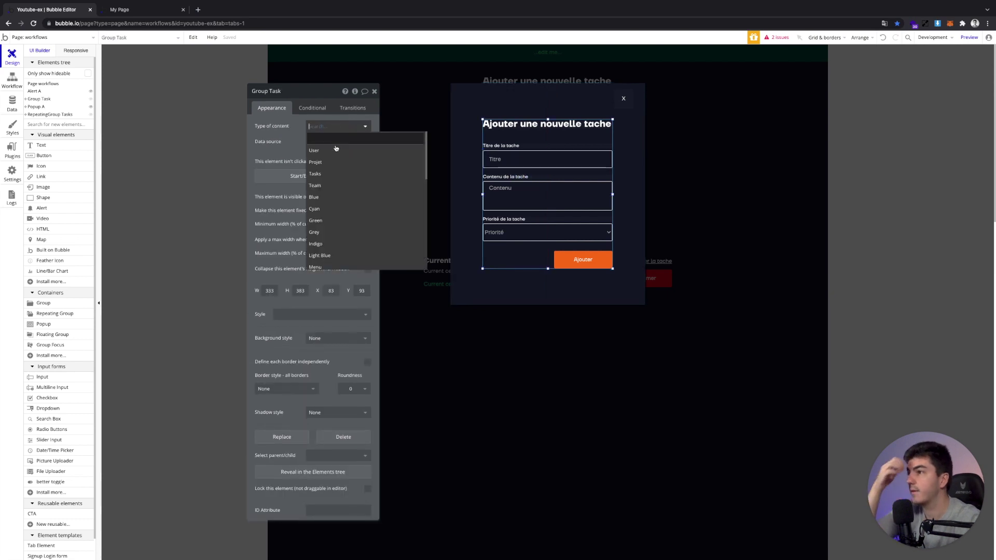
left_click(328, 174)
left_click(320, 146)
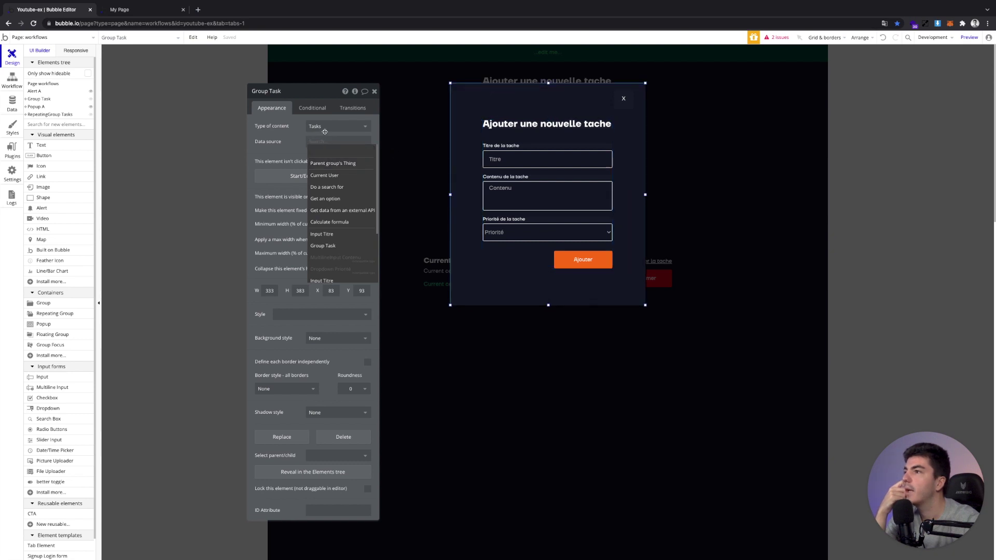
left_click(325, 132)
left_click(325, 126)
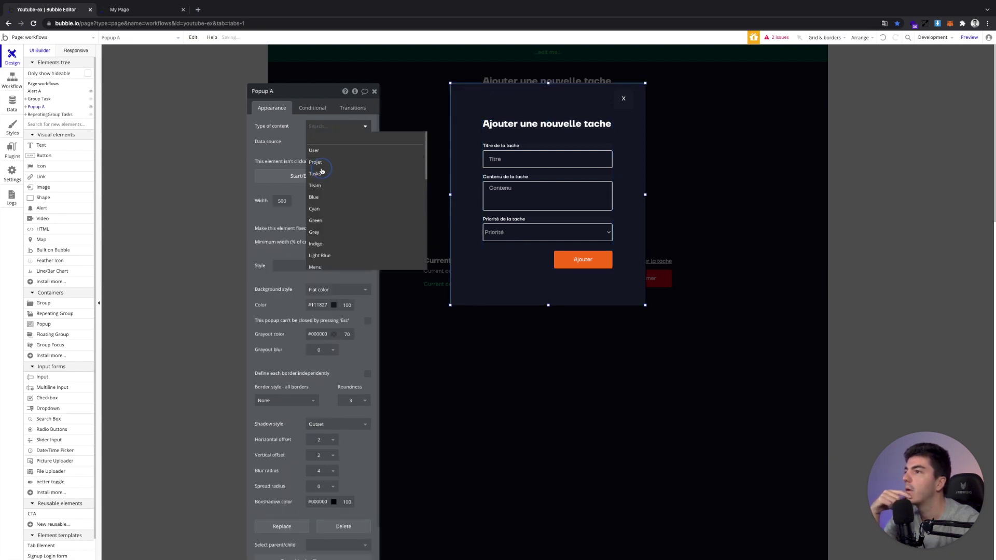
left_click(516, 164)
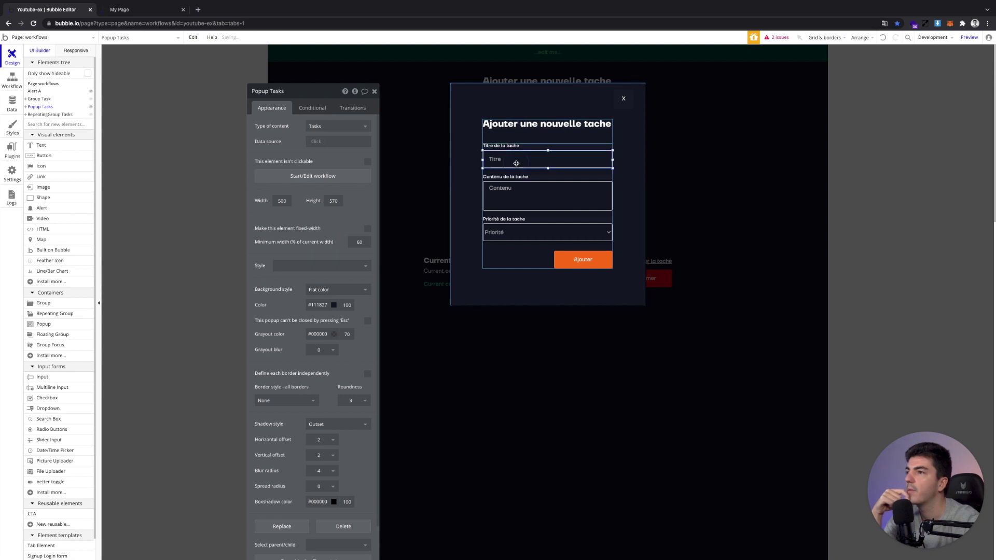
Make Title Task hold Tasks, and feed Title Task and Group Task from Parent group's Tasks
left_click(319, 155)
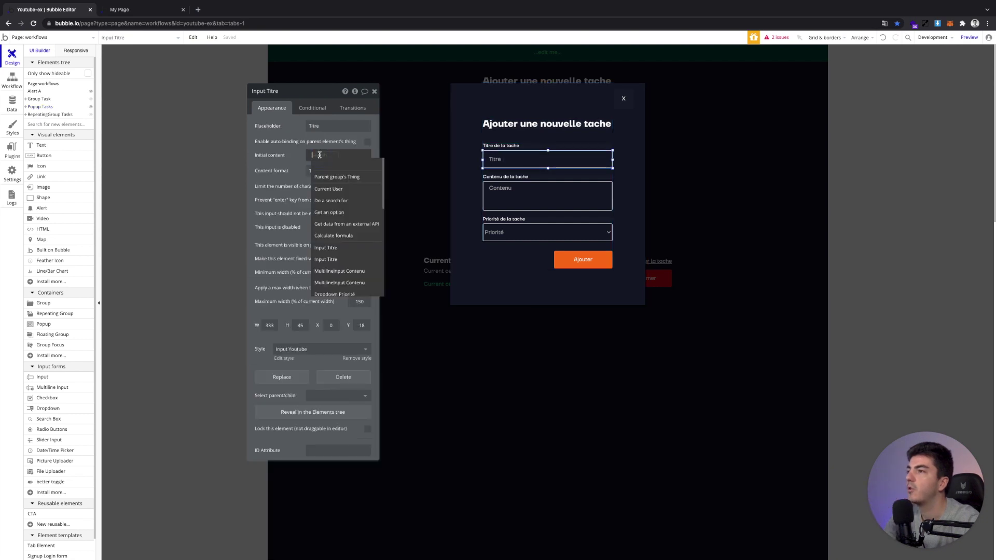
left_click(521, 149)
left_click(334, 126)
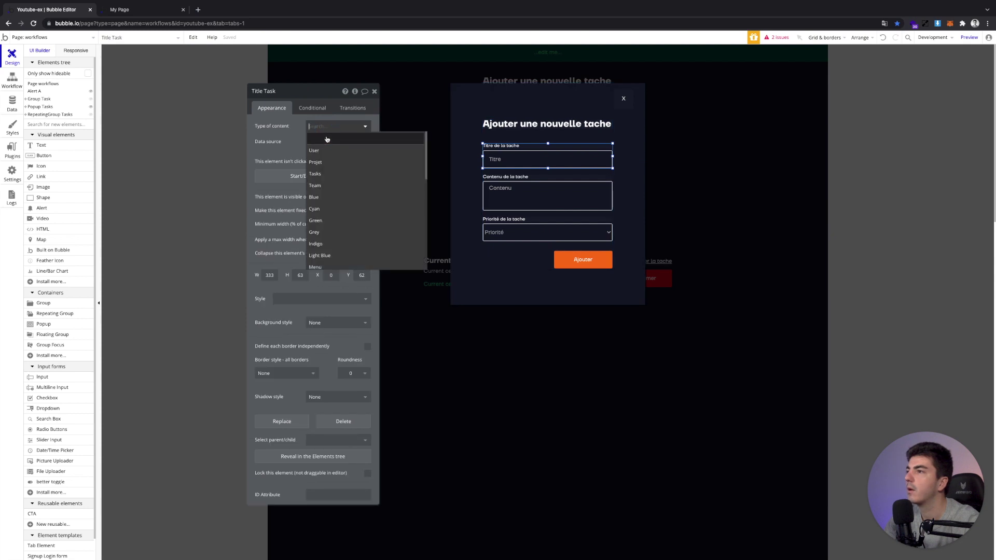
left_click(320, 174)
left_click(315, 174)
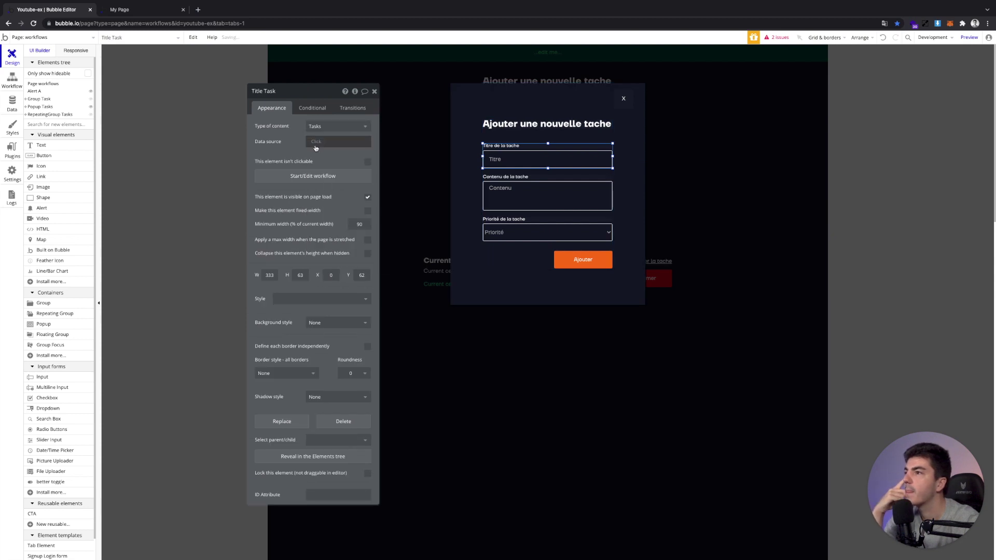
left_click(338, 141)
key("Return")
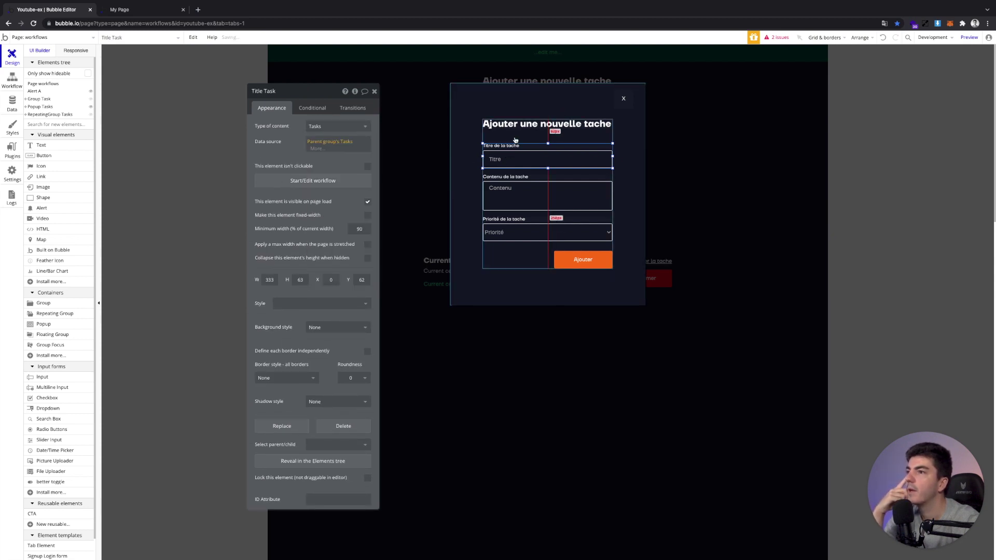
left_click(515, 139)
left_click(317, 144)
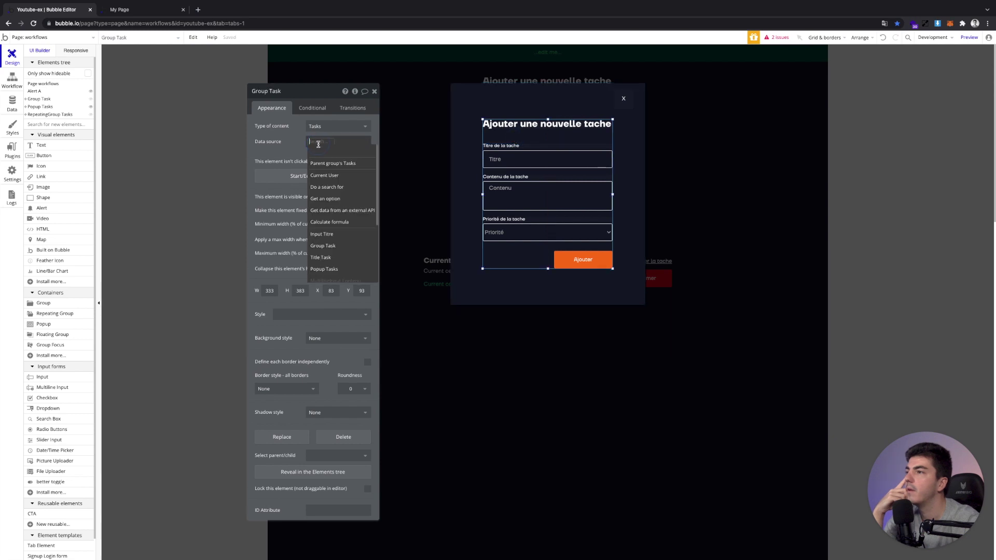
left_click(322, 163)
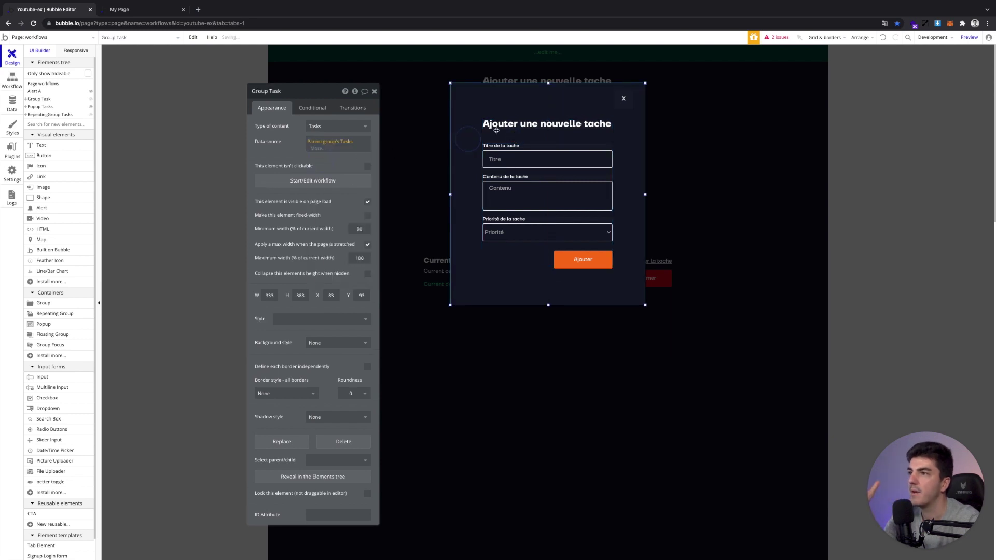
Prefill the Titre input with Parent group's Tasks's Title
left_click(511, 153)
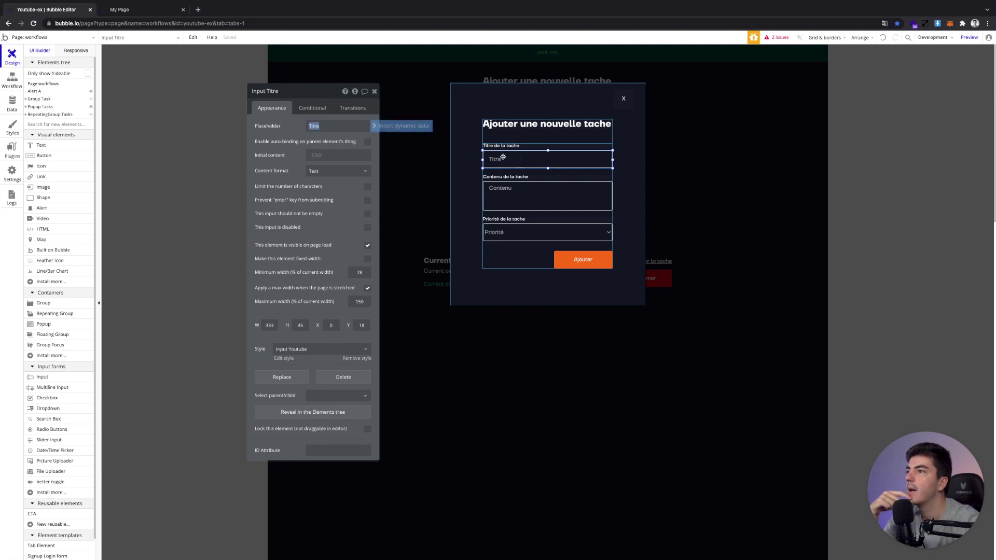
left_click(329, 151)
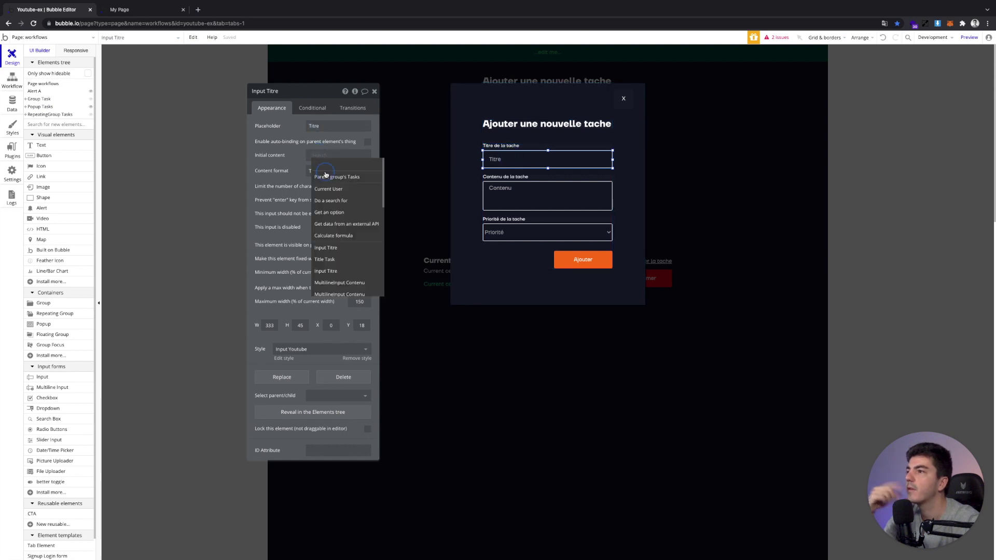
left_click(325, 171)
left_click(337, 196)
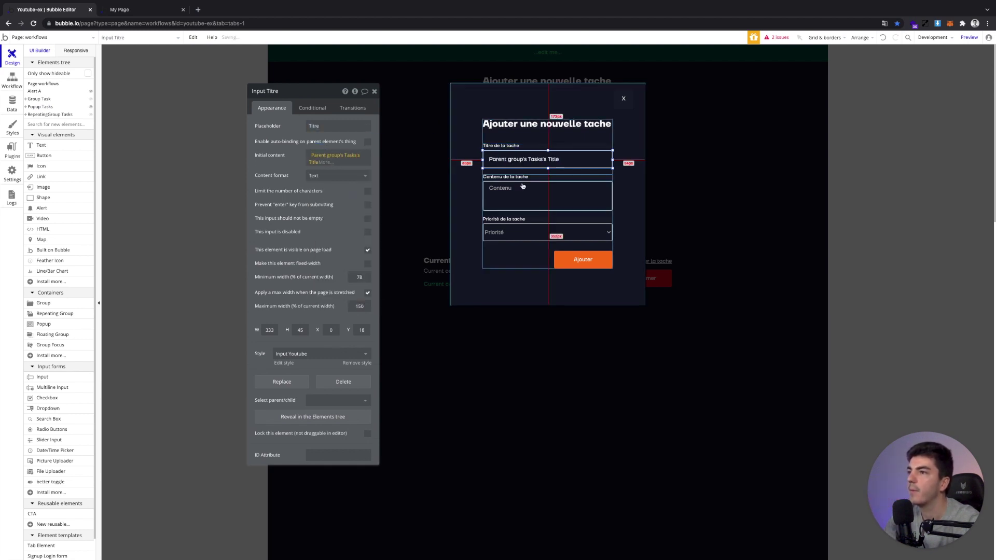
Give Title Task copy content type Tasks with data source Parent group's Tasks
left_click(524, 180)
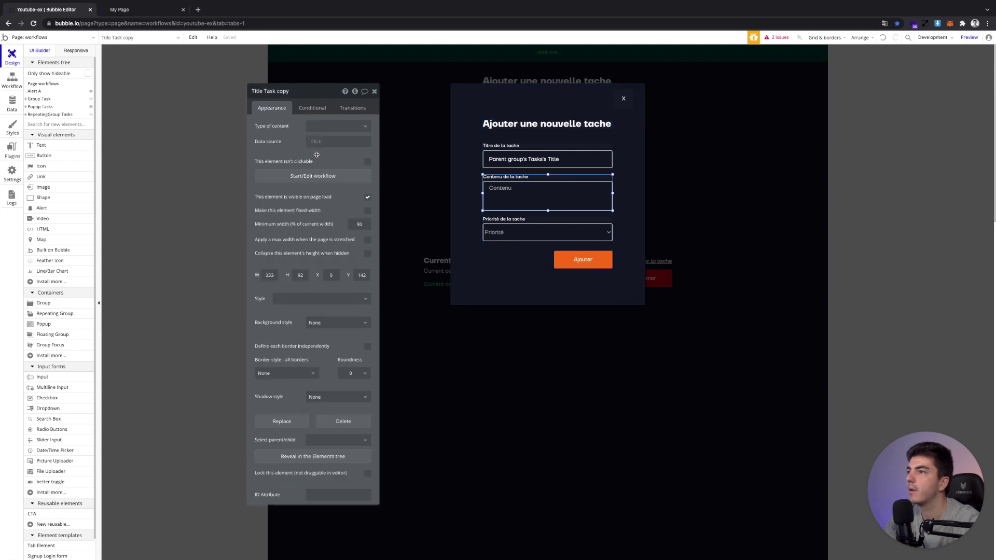
left_click(318, 127)
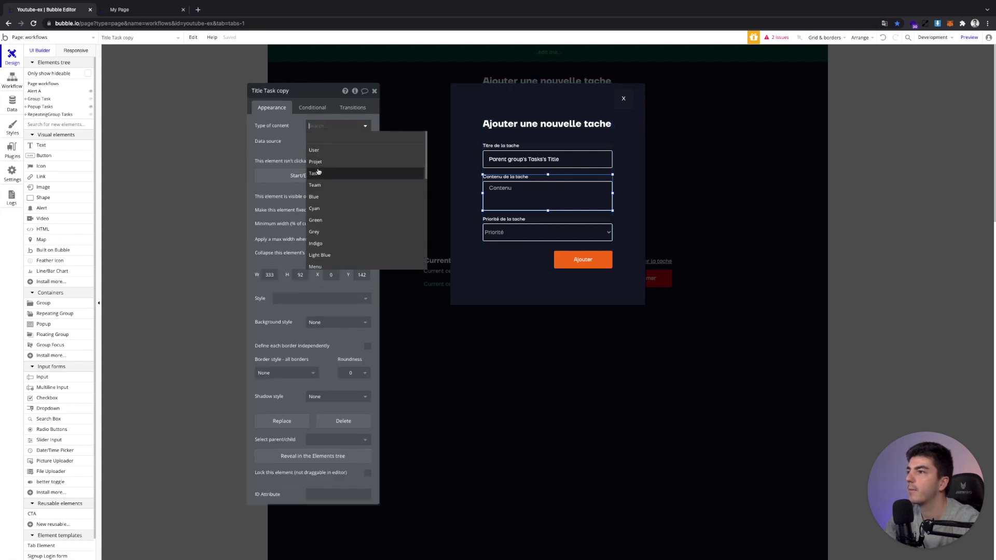
left_click(319, 143)
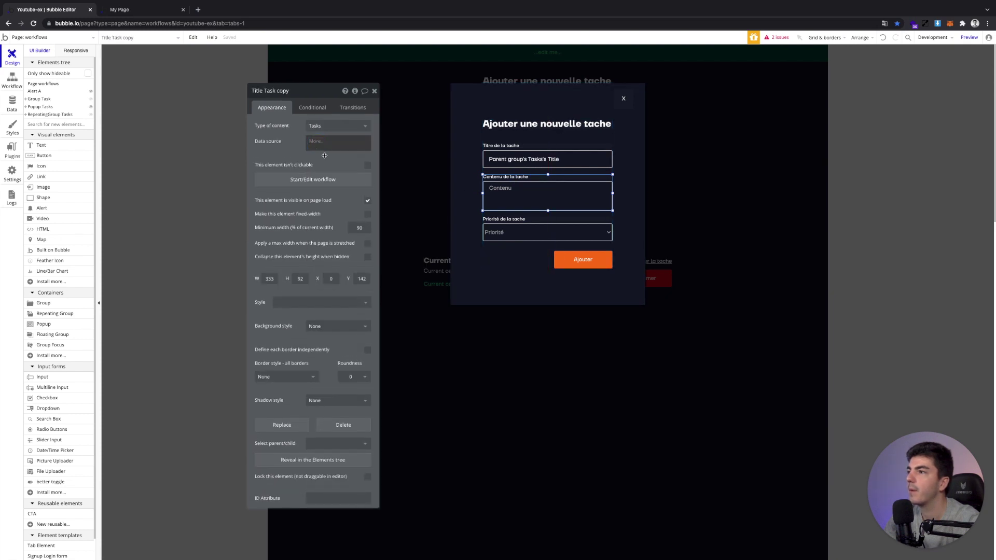
left_click(325, 162)
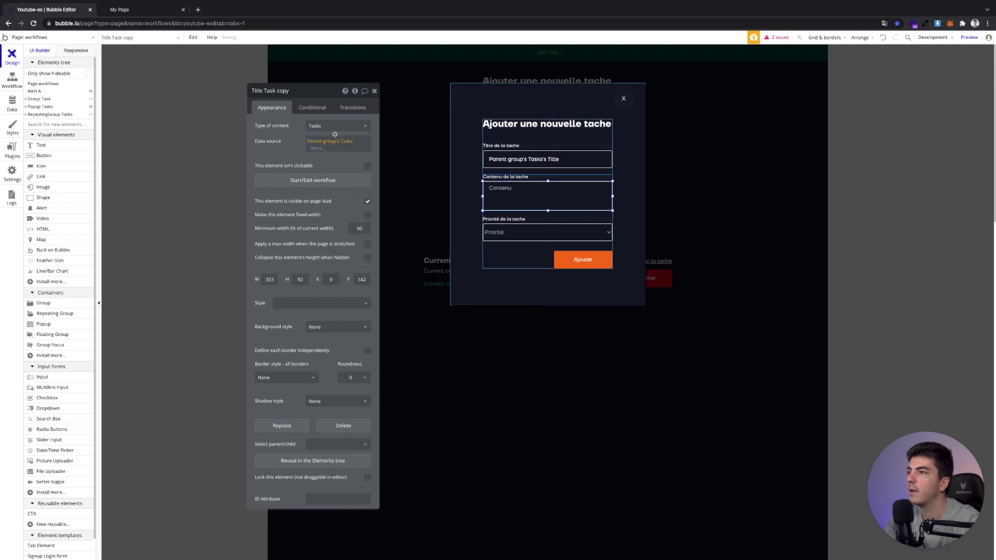
Set the Contenu input's initial content to Parent group's Tasks's Content
left_click(294, 184)
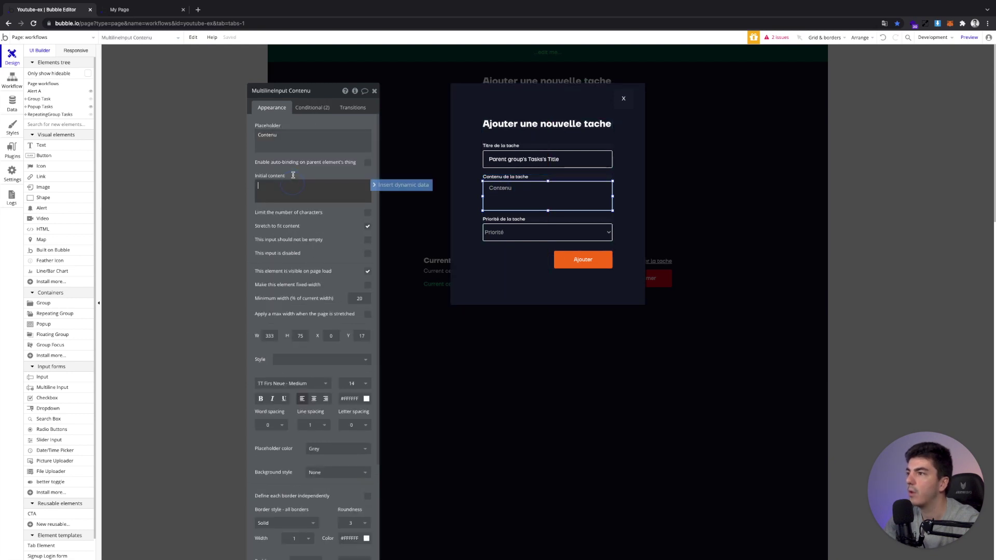
left_click(402, 184)
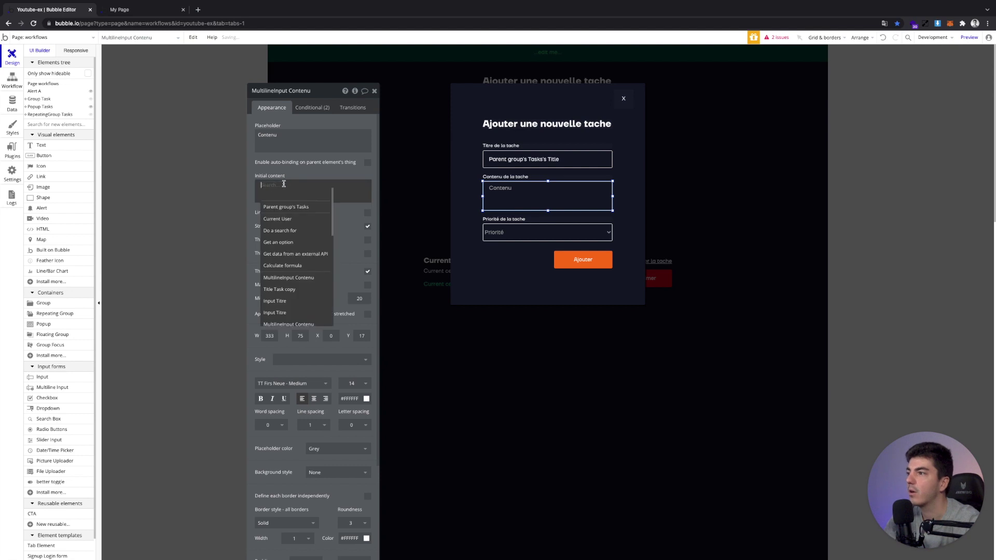
left_click(286, 207)
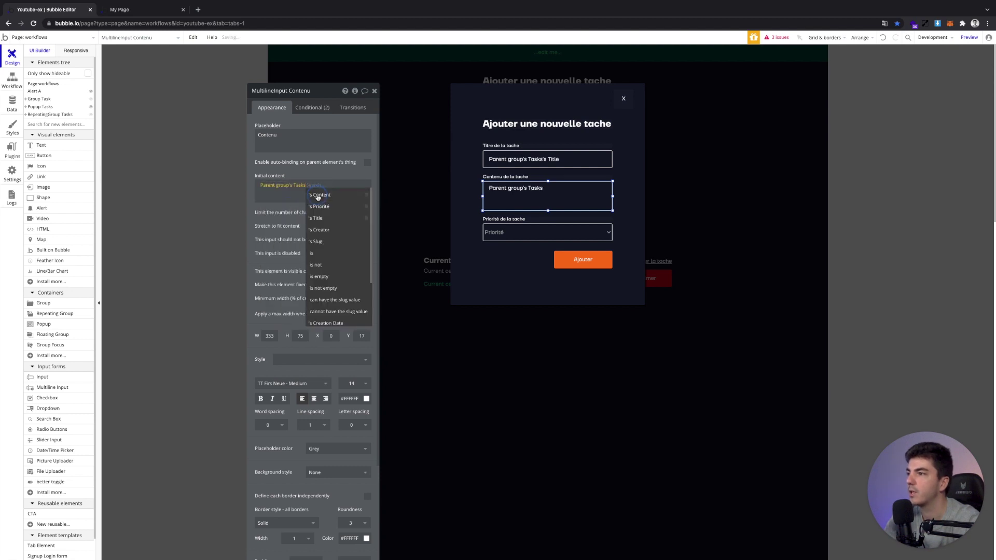
left_click(318, 197)
left_click(525, 228)
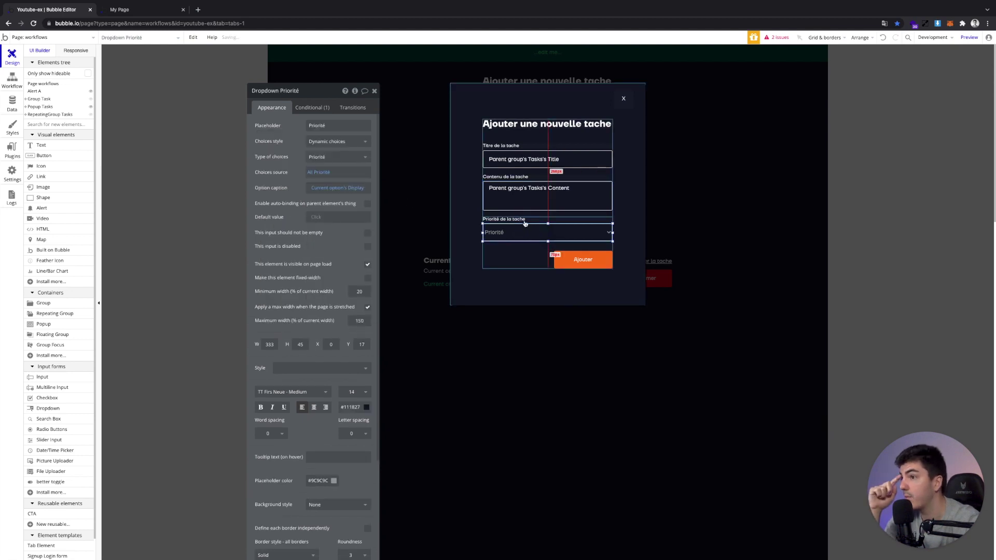
Give Group E content type Tasks with data source Parent group's Tasks
left_click(524, 220)
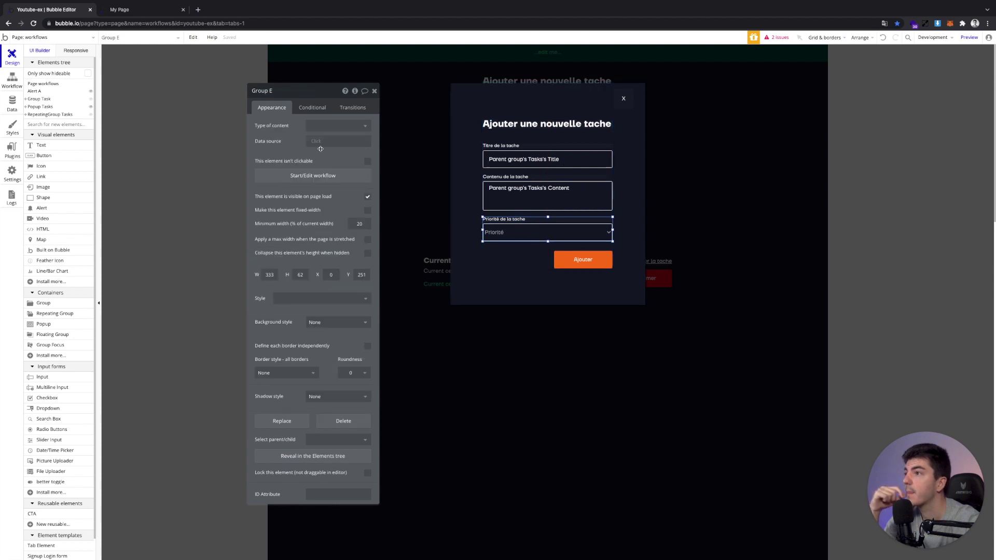
left_click(339, 125)
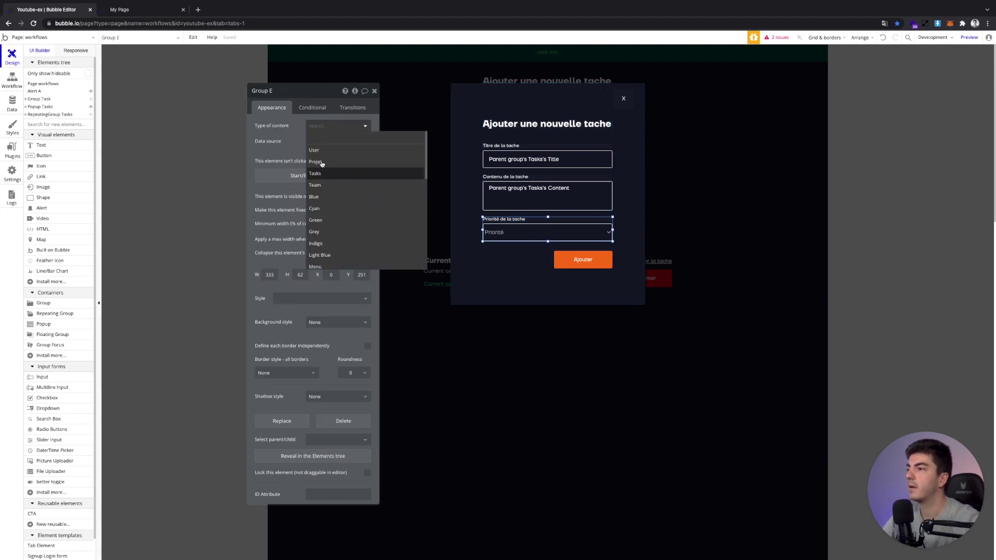
left_click(320, 166)
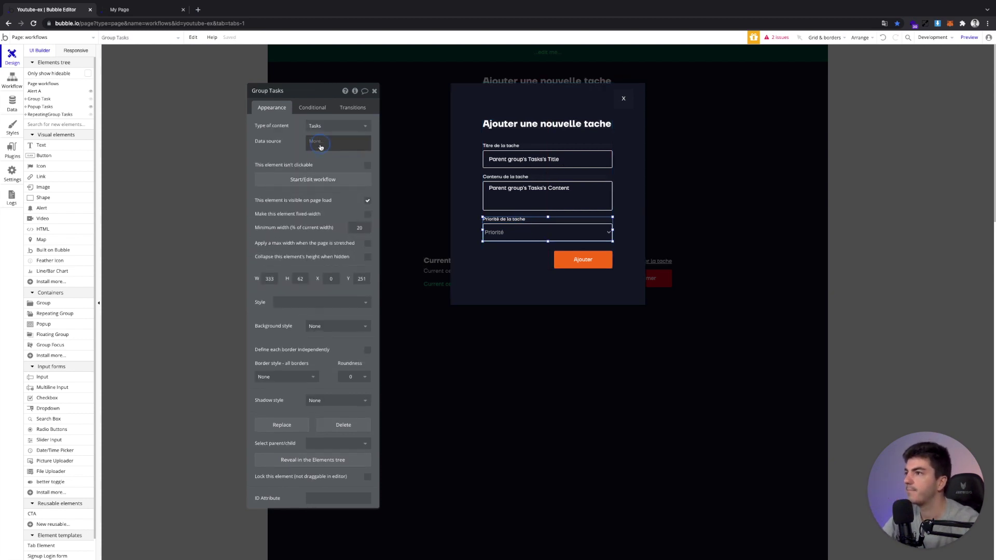
left_click(317, 142)
left_click(332, 162)
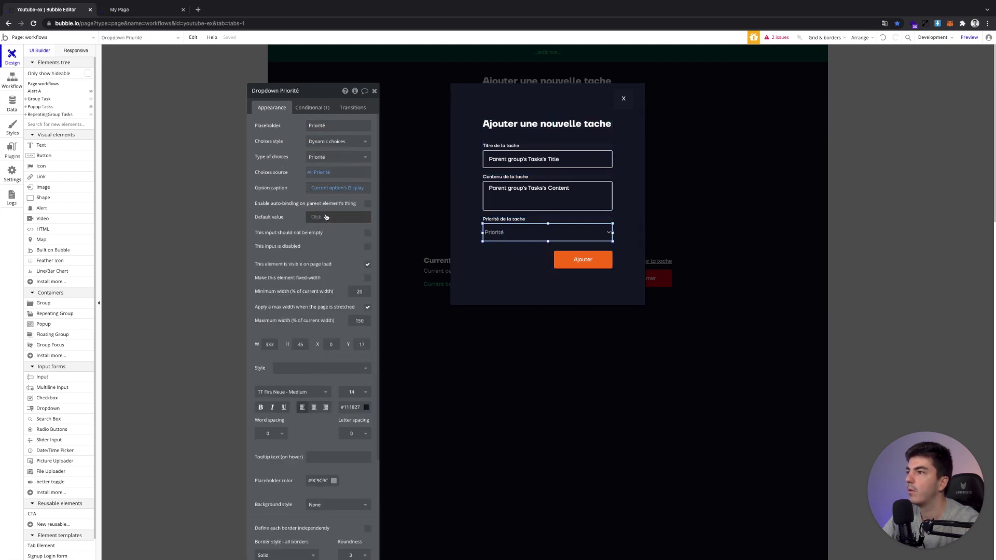
Default the Priorité dropdown to Parent group's Tasks's Priorité, then go to the preview
left_click(322, 217)
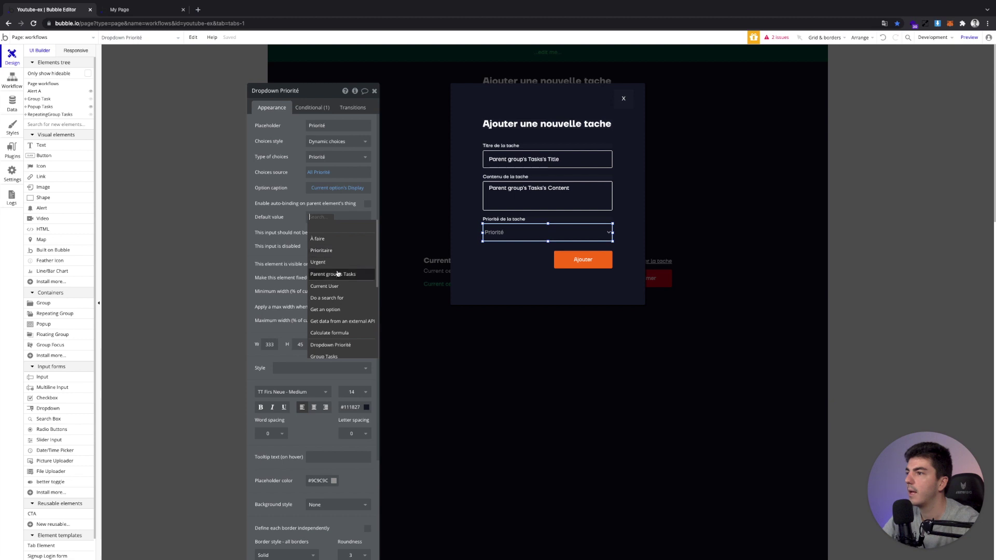
left_click(337, 274)
left_click(321, 246)
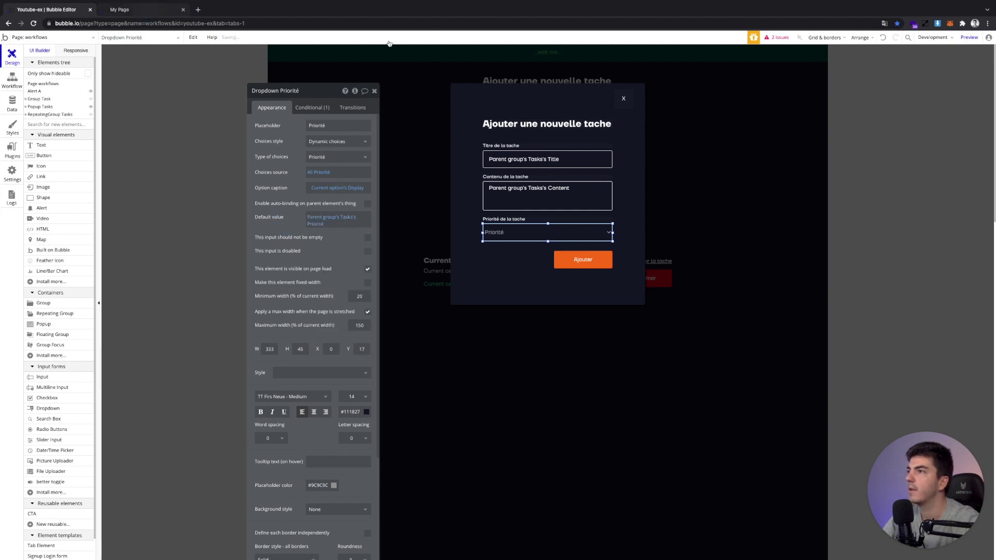
key("ctrl+Tab")
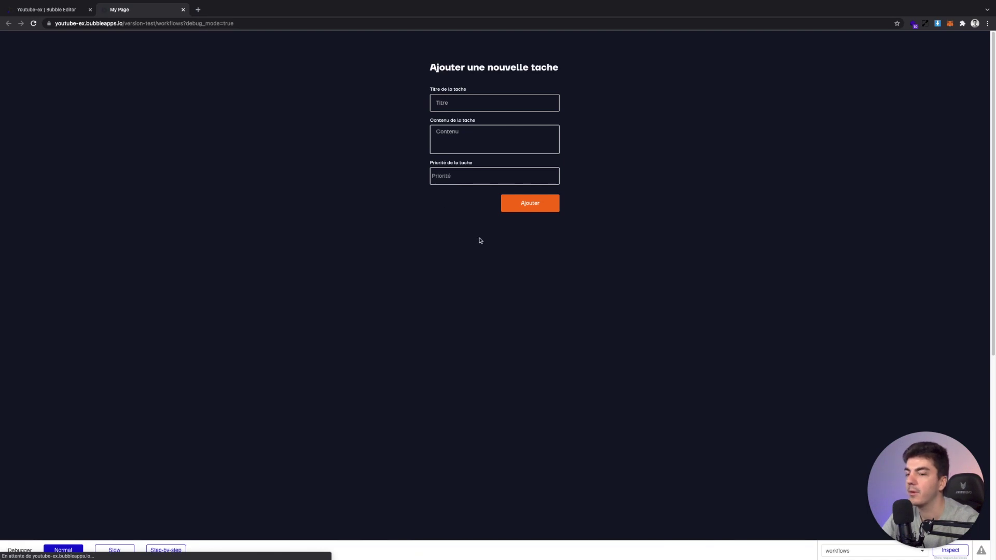
Open the Médecin task's edit popup, see Titre and Contenu still empty, close it, and return
left_click(599, 248)
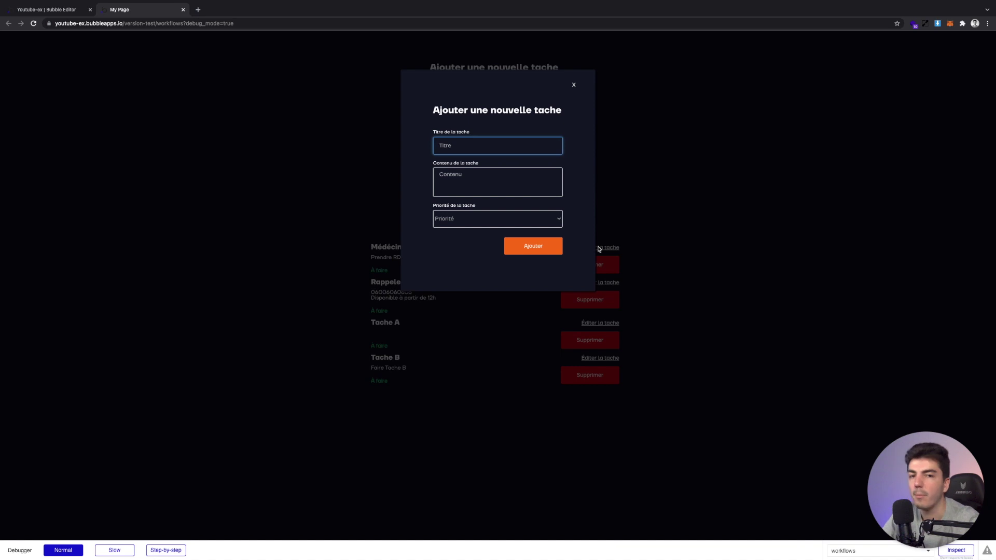
left_click(656, 225)
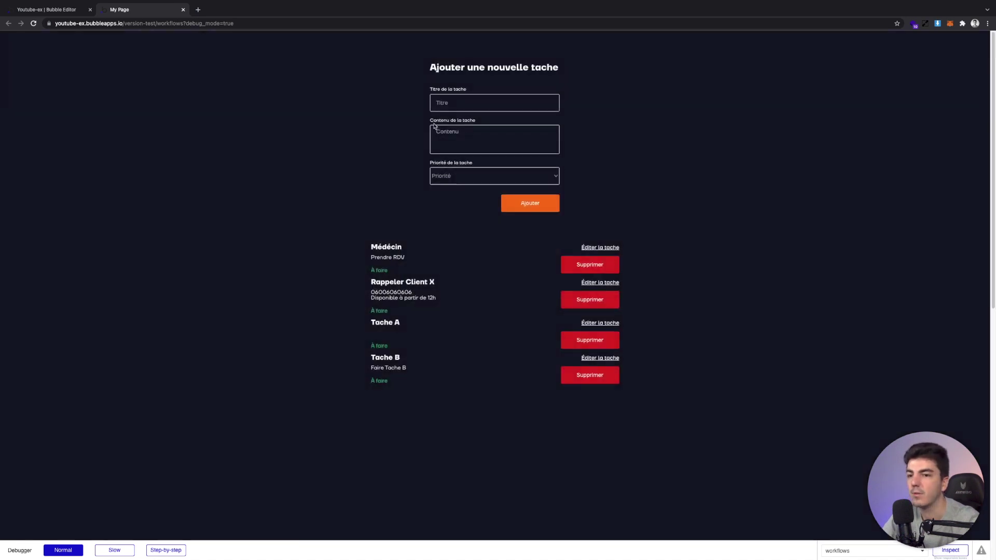
left_click(69, 9)
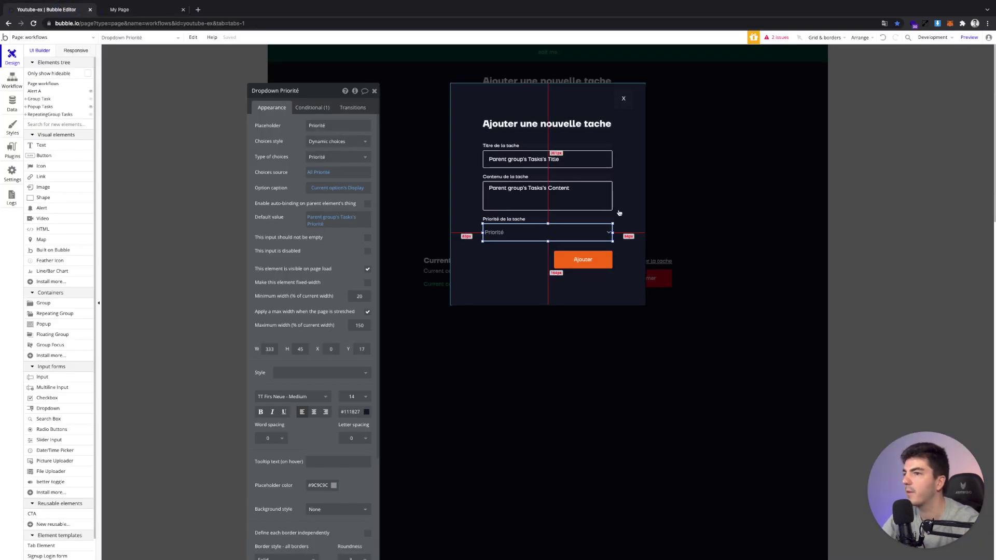
Hide Popup Tasks on the canvas
key("Escape")
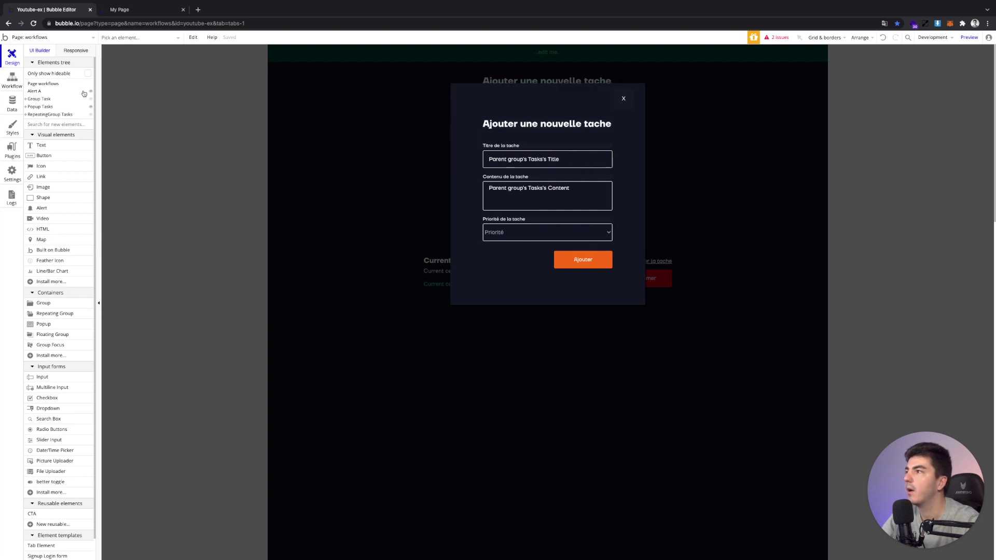
left_click(91, 91)
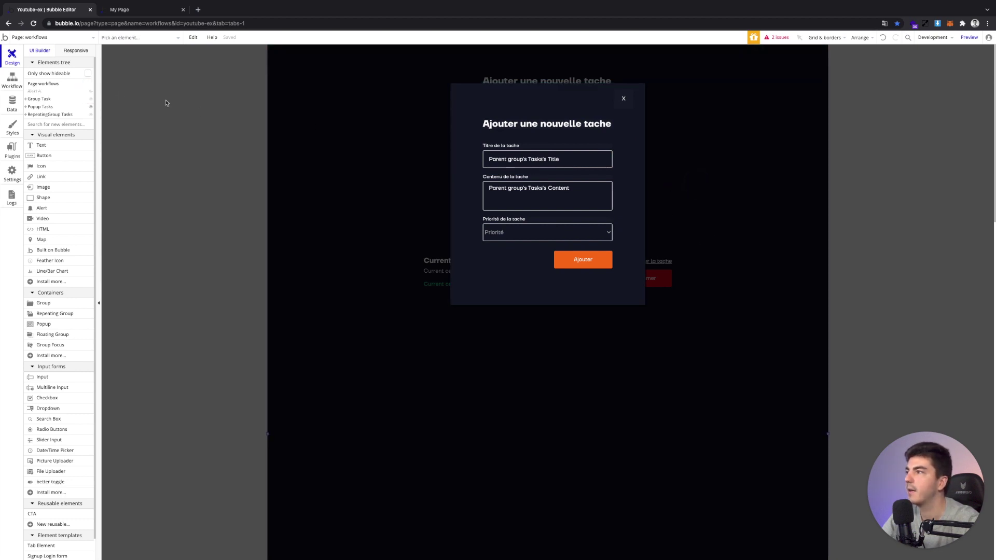
left_click(90, 92)
left_click(91, 93)
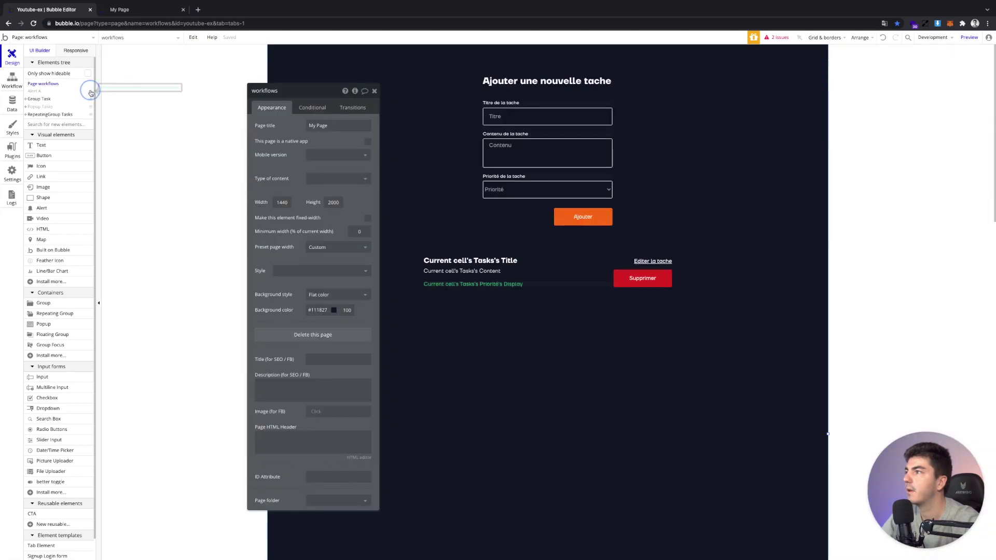
Select the Éditer la tache text and open its workflow
left_click(650, 262)
left_click_drag(651, 262, 488, 264)
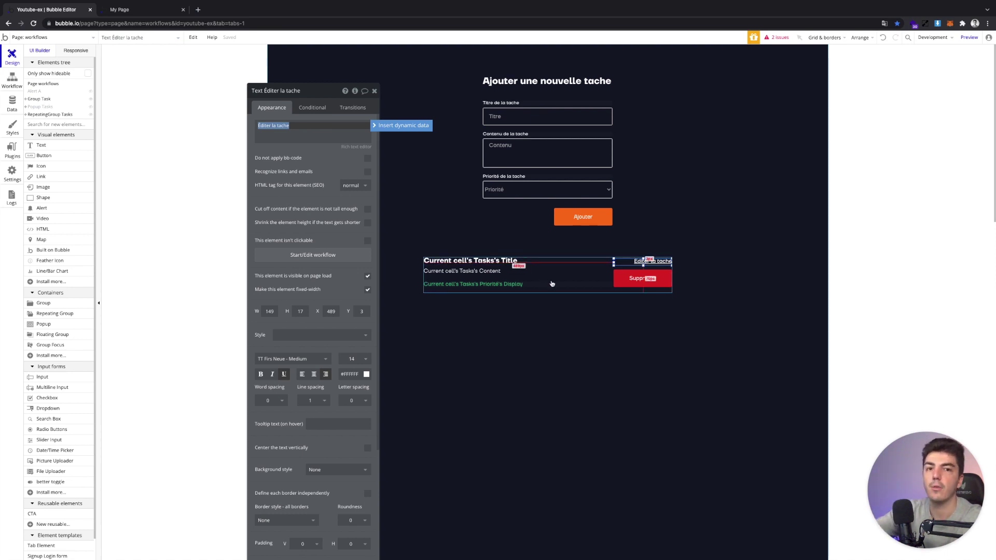
left_click(315, 262)
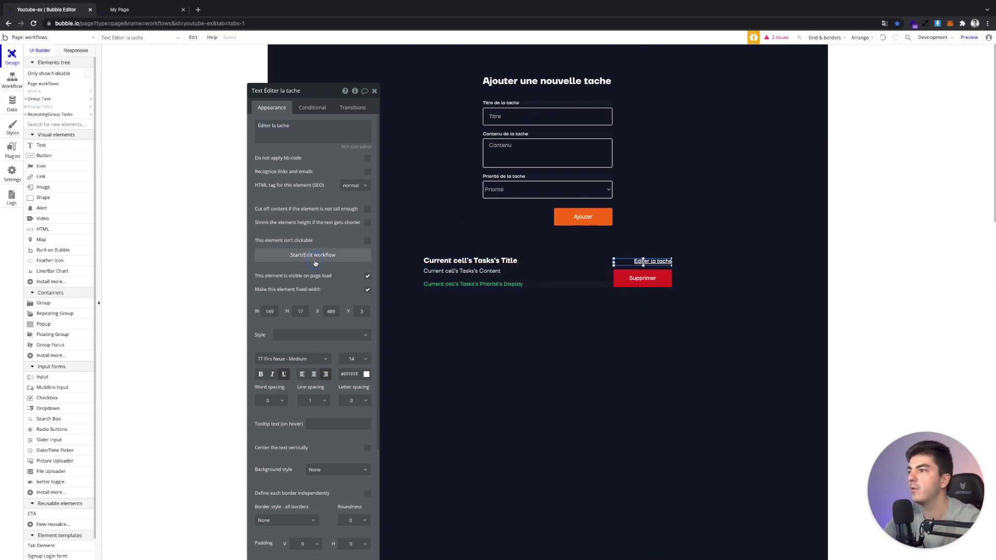
Add a Display data action sending Current cell's Tasks to Popup Tasks, then reload the preview
left_click(147, 136)
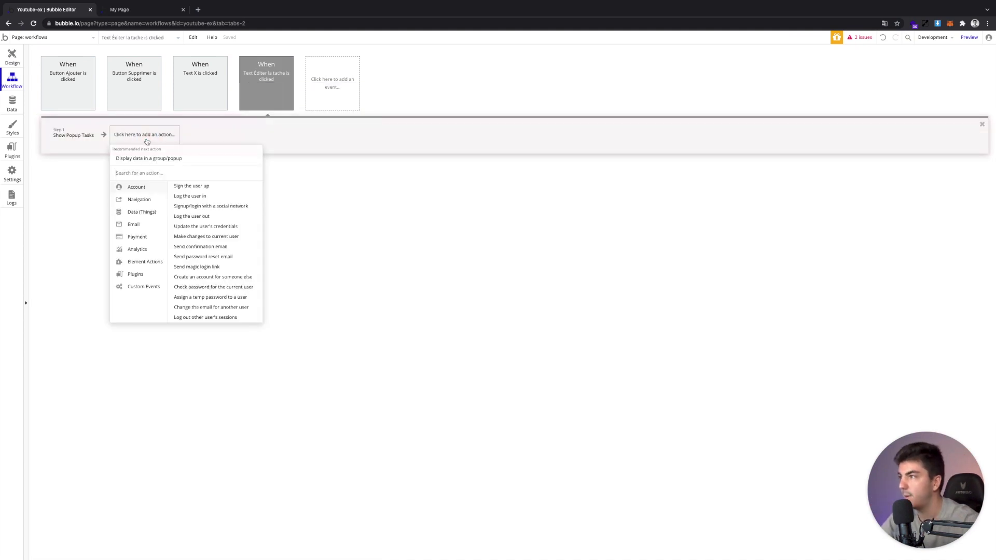
type("d")
left_click(150, 160)
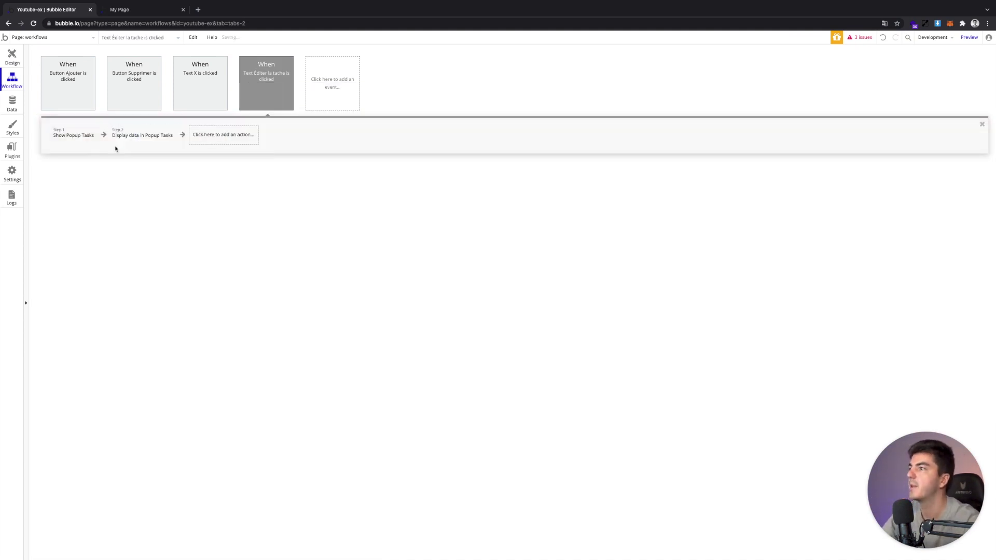
left_click(315, 125)
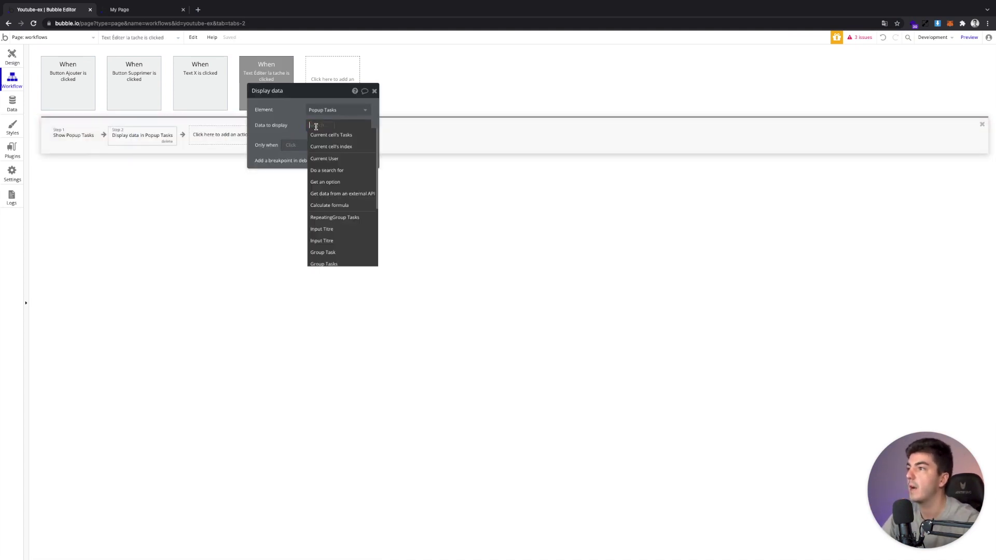
left_click(322, 136)
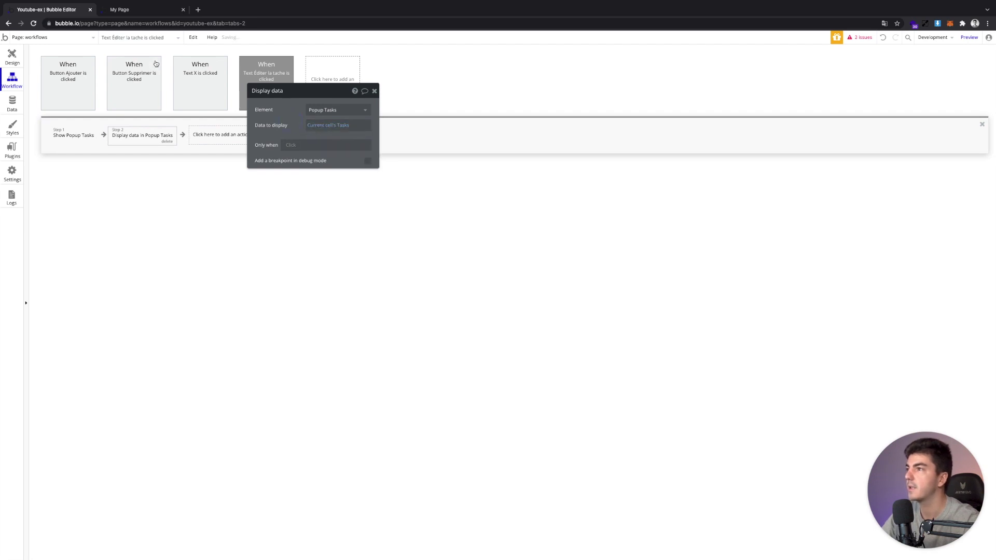
left_click(132, 15)
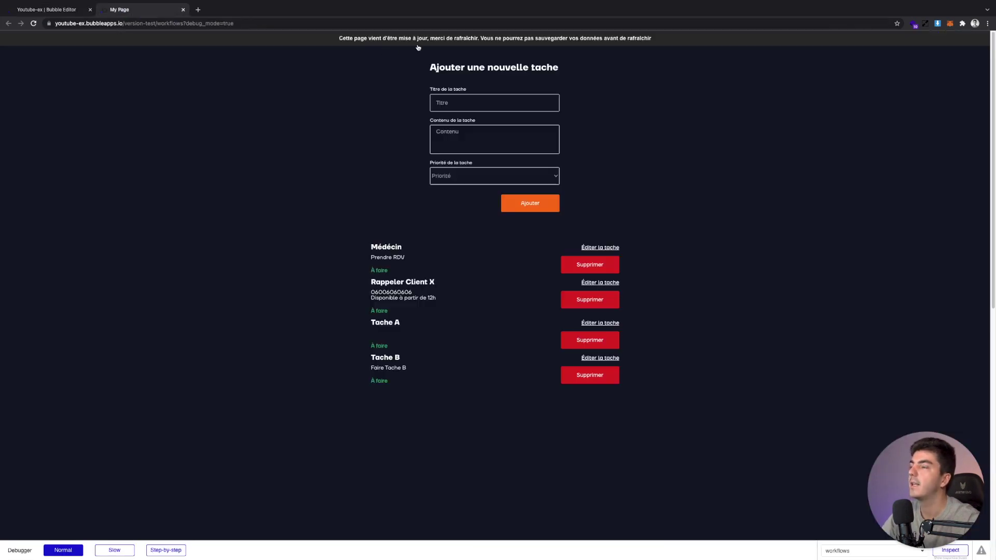
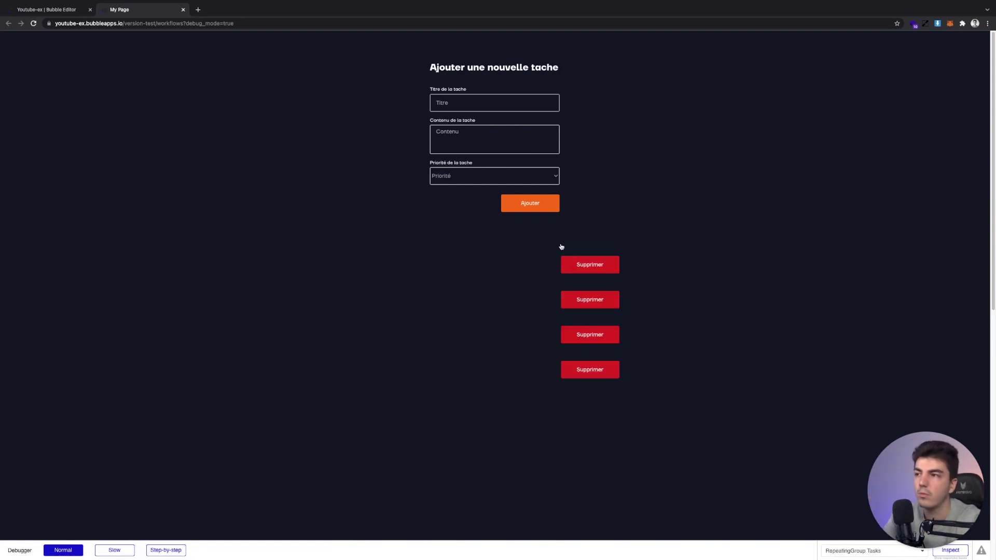
Check the Médecin task's edit popup for prefilled fields and Priorité choices, then return to the editor
left_click(586, 253)
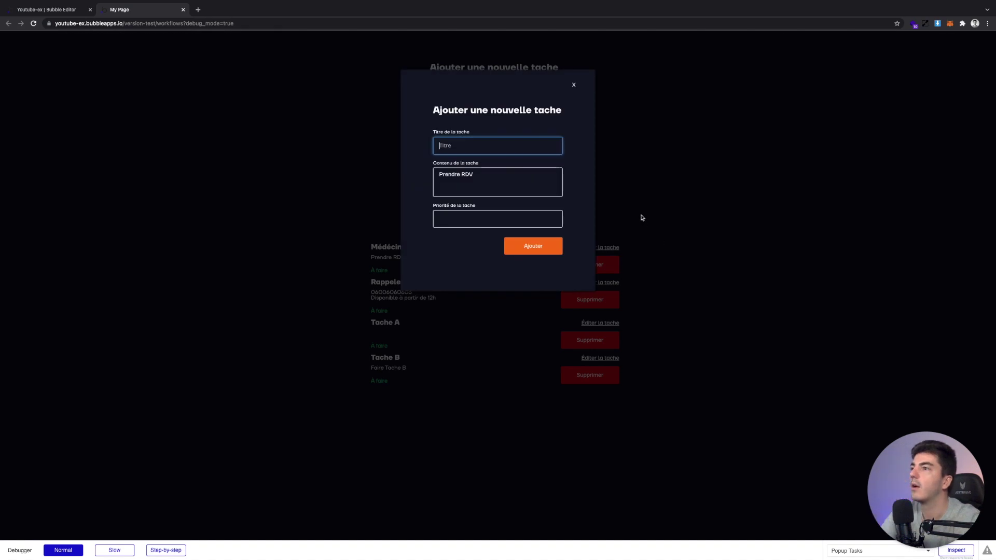
left_click(621, 198)
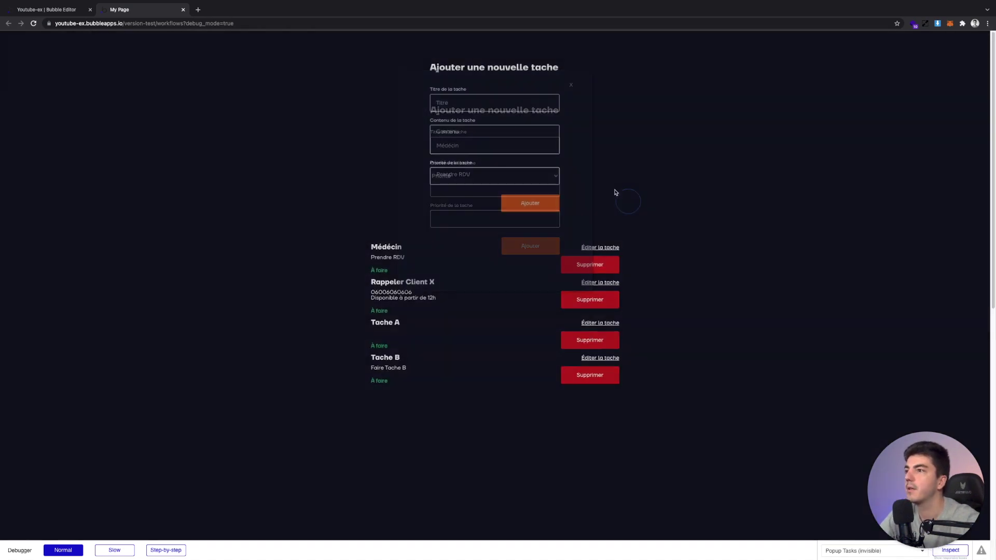
left_click(599, 248)
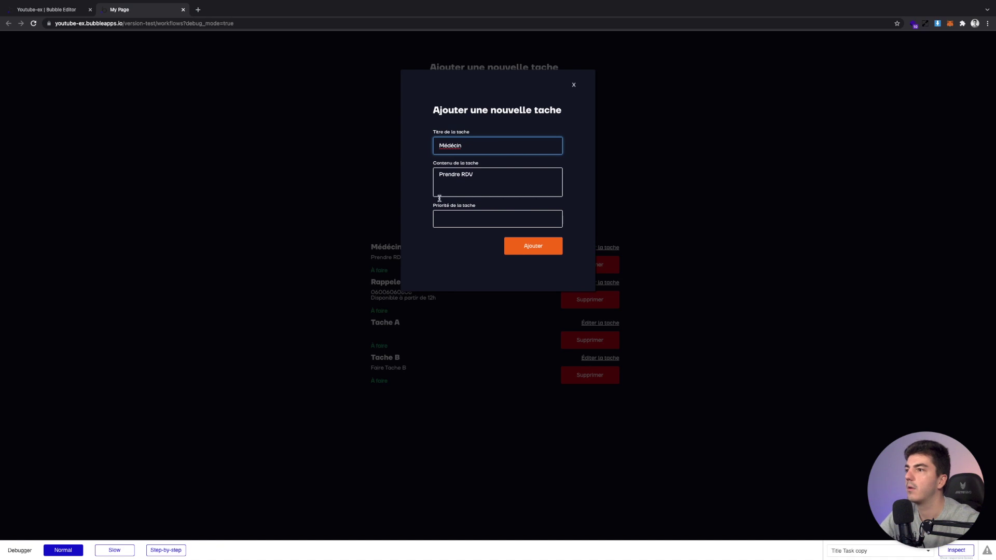
left_click(458, 220)
left_click(629, 224)
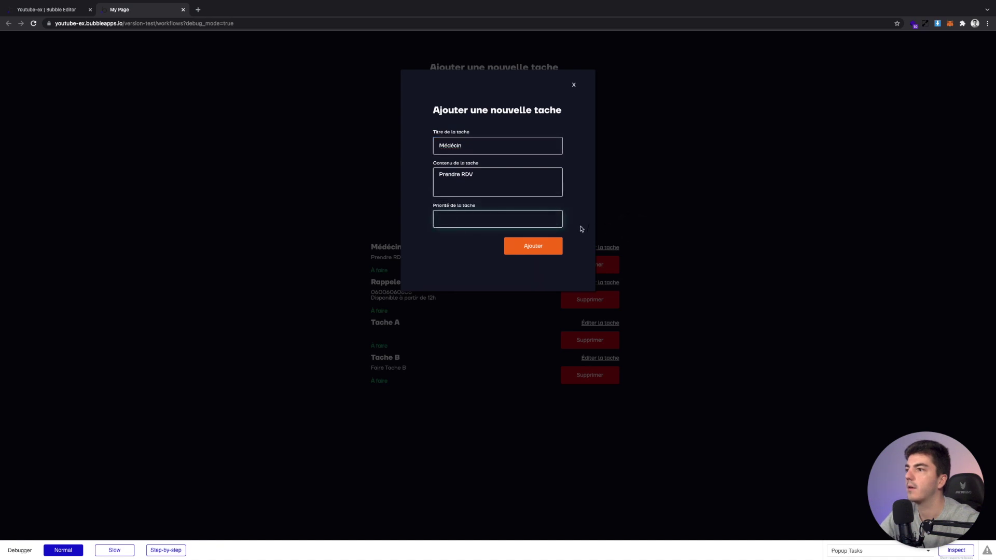
left_click(66, 11)
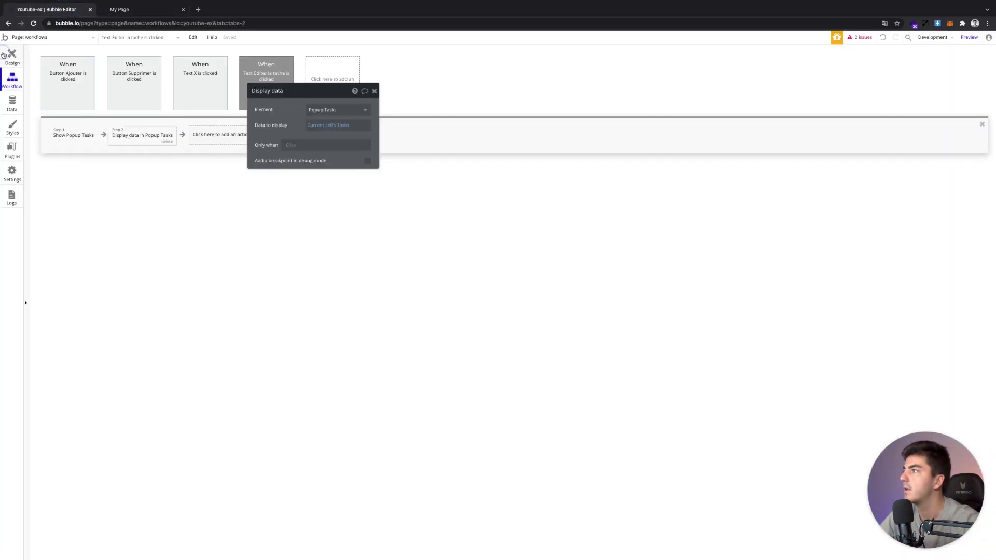
Look over the priority dropdown's font colour options on the page, then return to design view
left_click(4, 55)
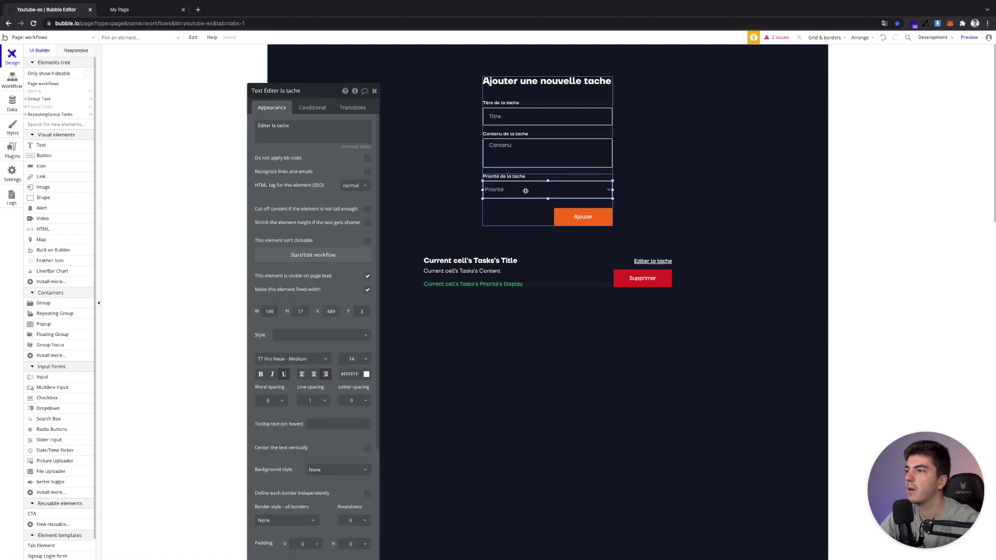
left_click(525, 191)
left_click(366, 407)
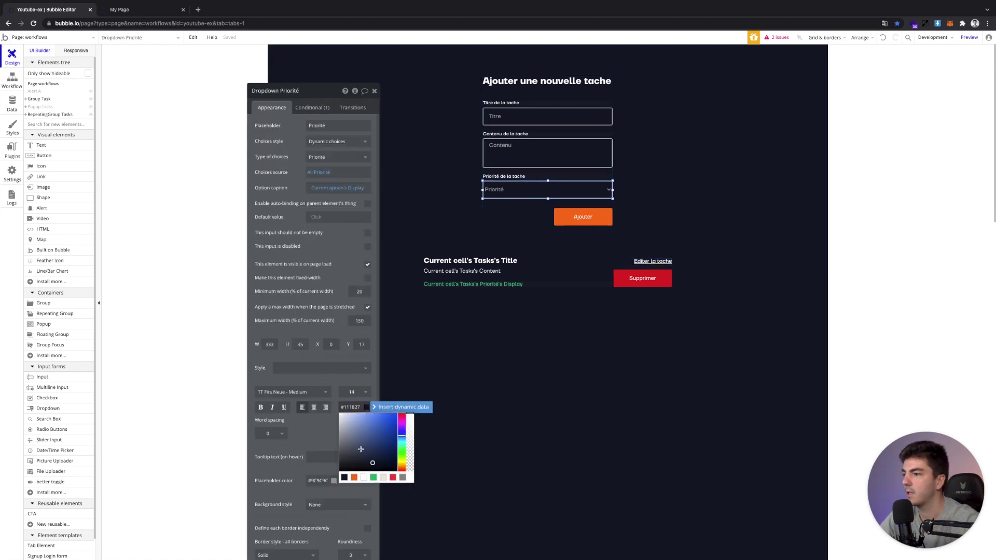
left_click(511, 387)
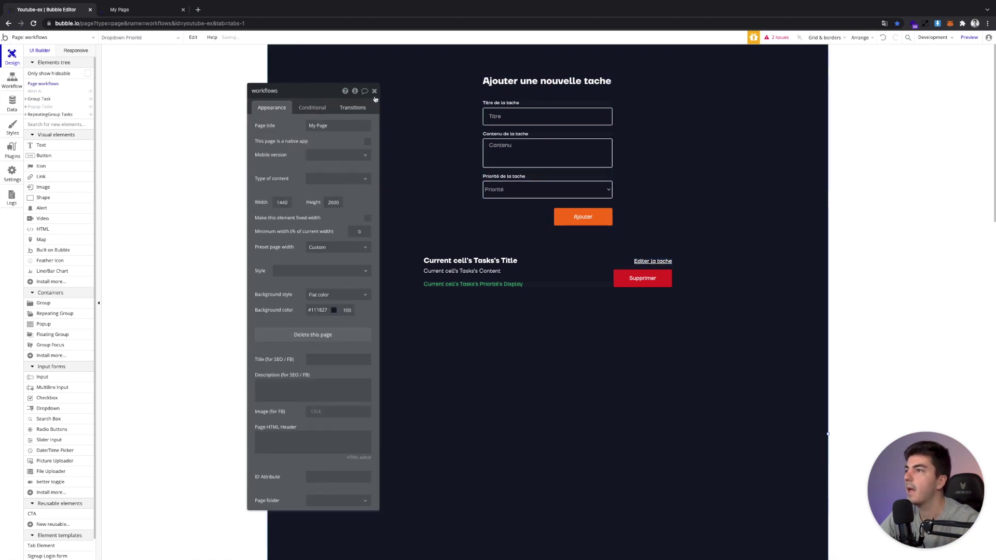
left_click(374, 91)
left_click(12, 81)
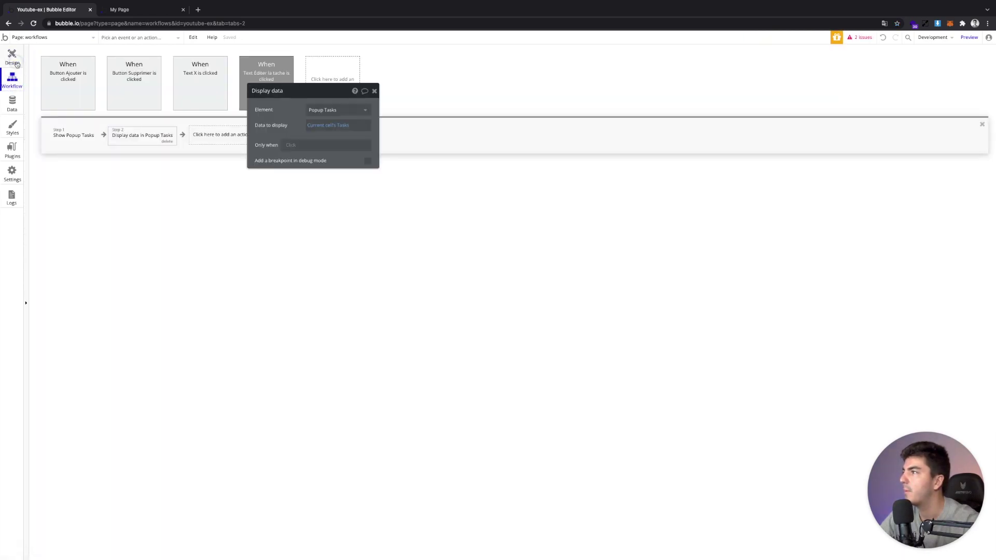
left_click(12, 57)
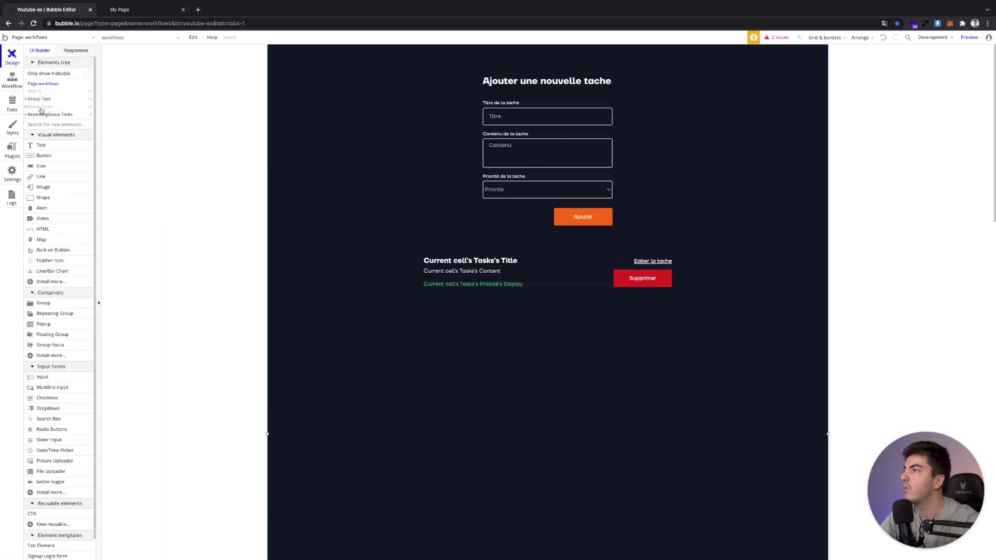
Relabel the Popup Tasks Ajouter button to Modifier and create its click workflow
left_click(41, 110)
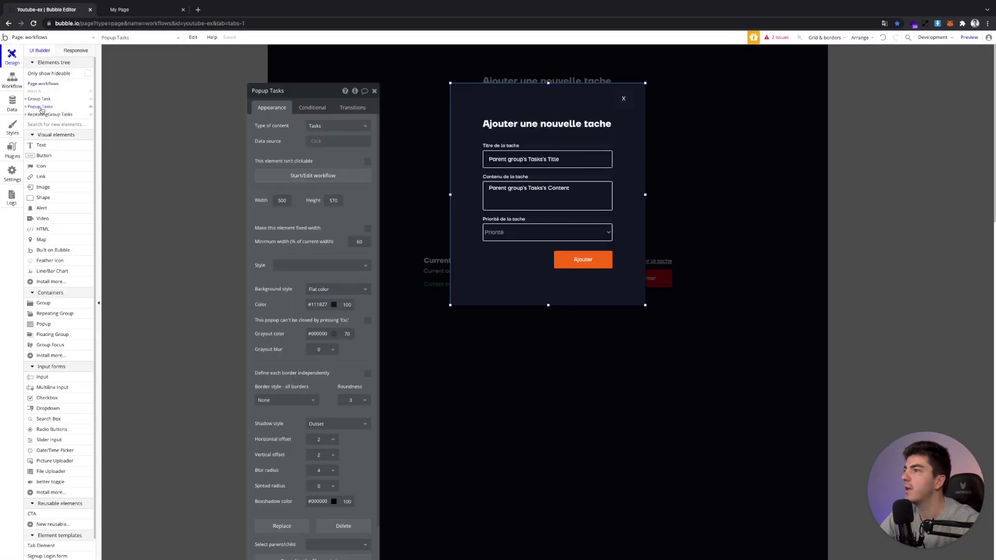
left_click(564, 266)
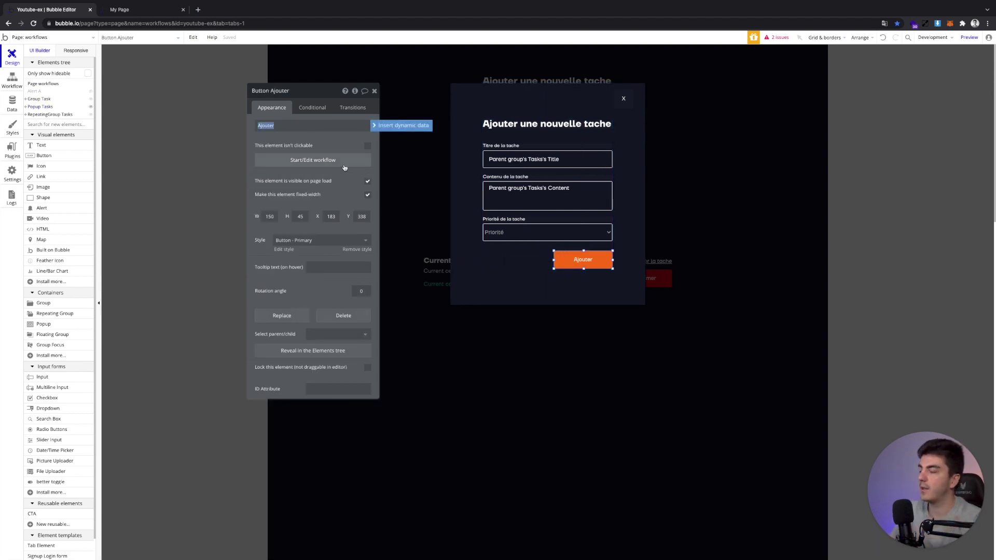
key("Return")
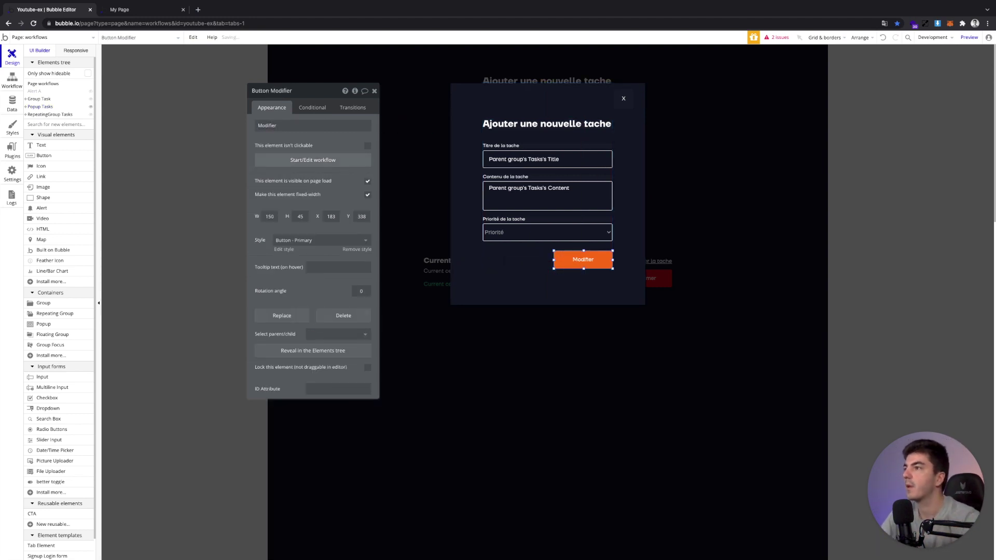
left_click(341, 166)
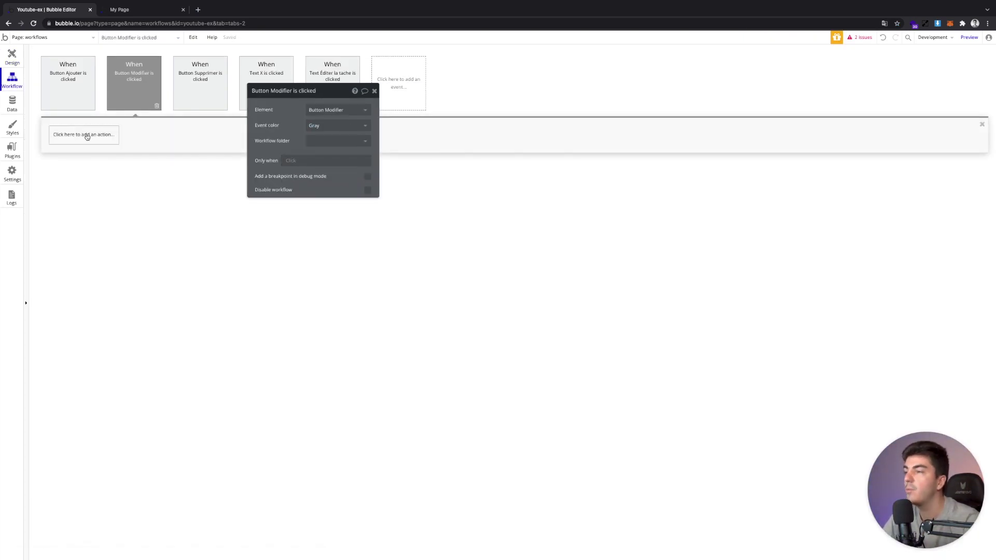
Add a Make changes to thing step on Parent group's Tasks with all fields listed
left_click(88, 136)
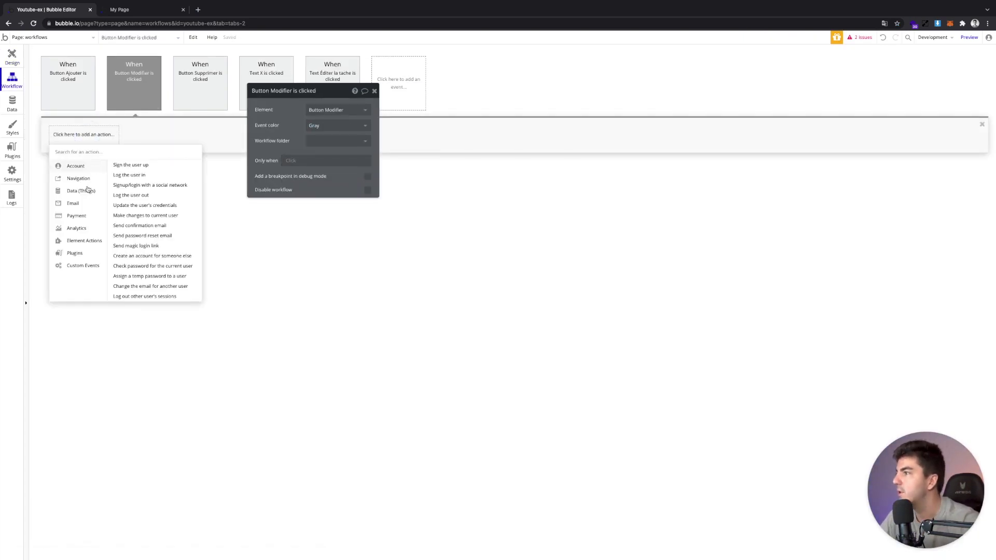
mouse_move(97, 191)
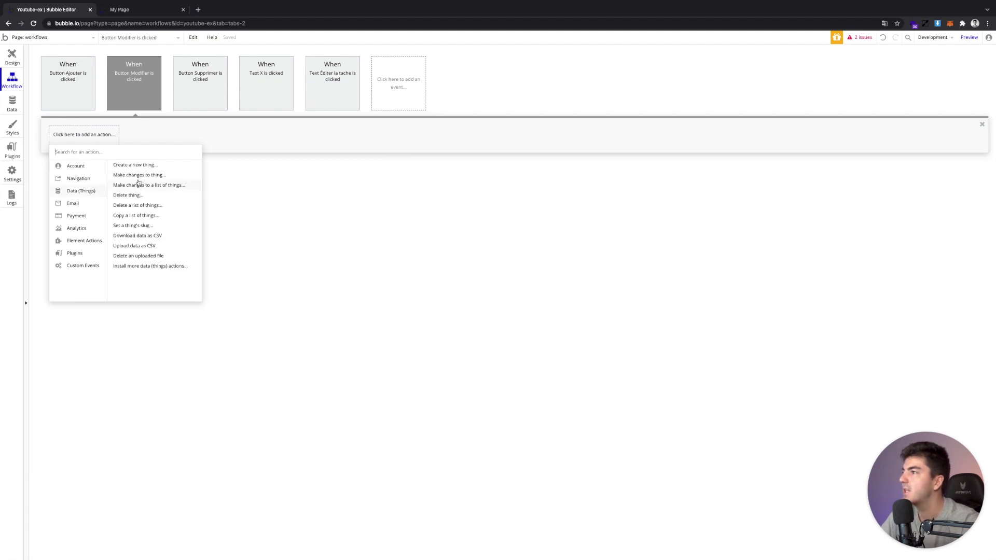
left_click(139, 176)
left_click(313, 109)
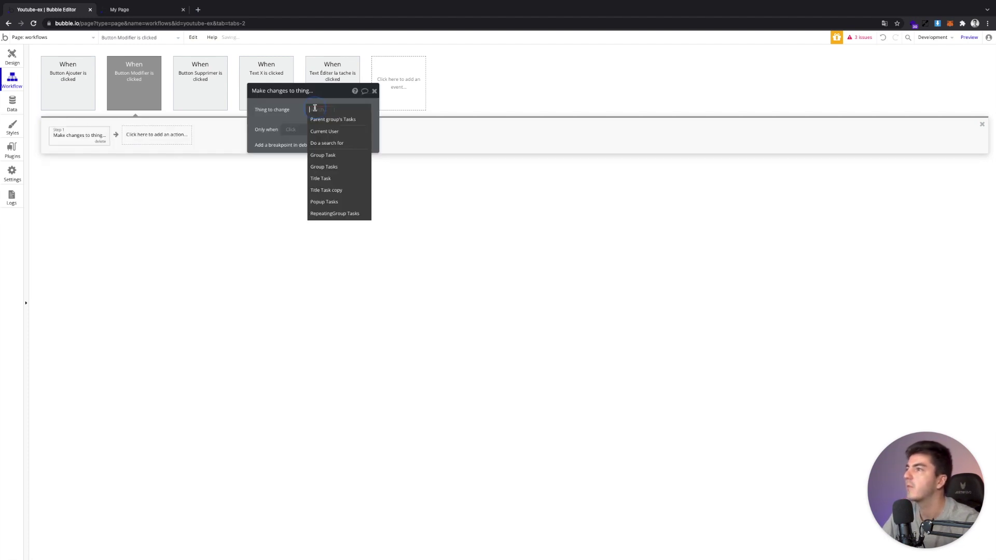
left_click(326, 119)
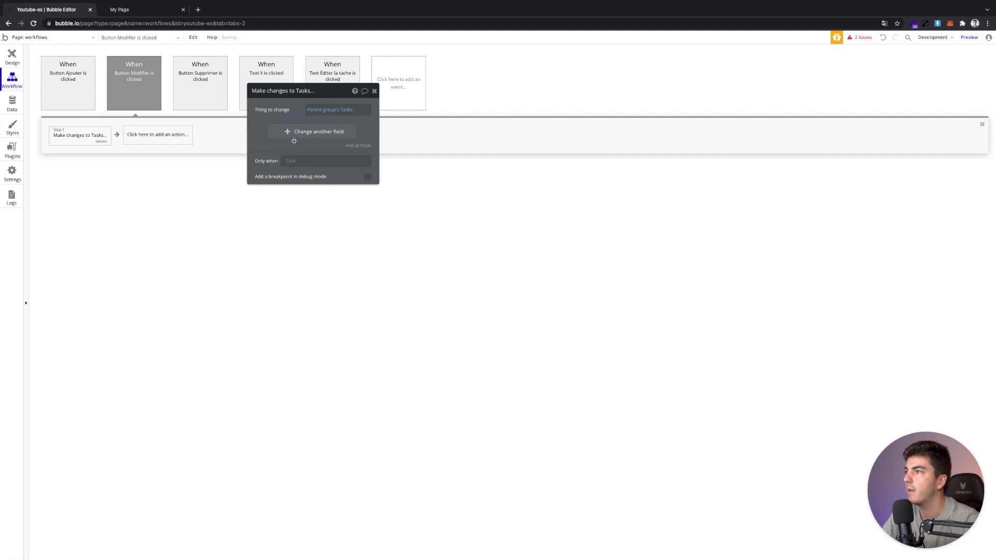
left_click(366, 146)
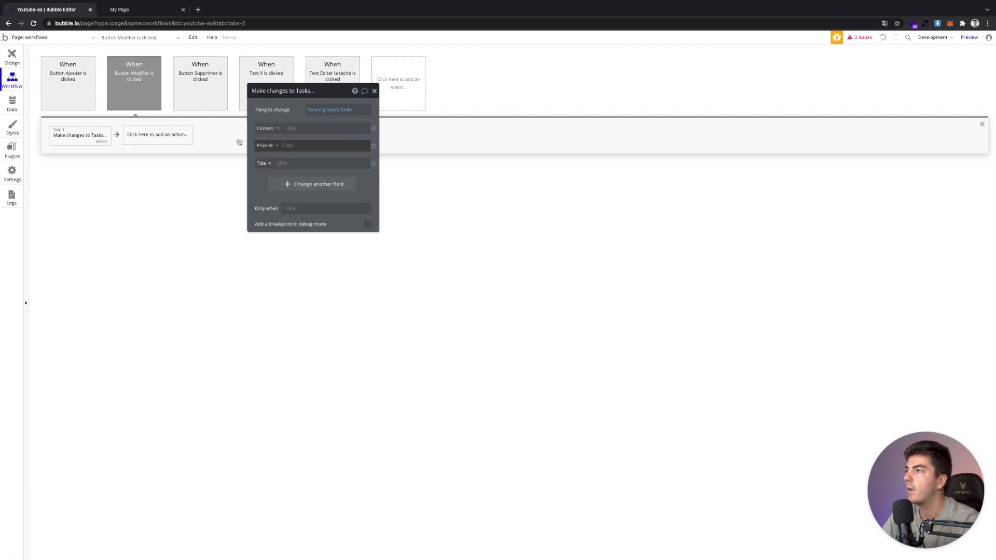
left_click(287, 130)
Rename the popup's title, content and priority inputs with an ' Edit' suffix
left_click(12, 57)
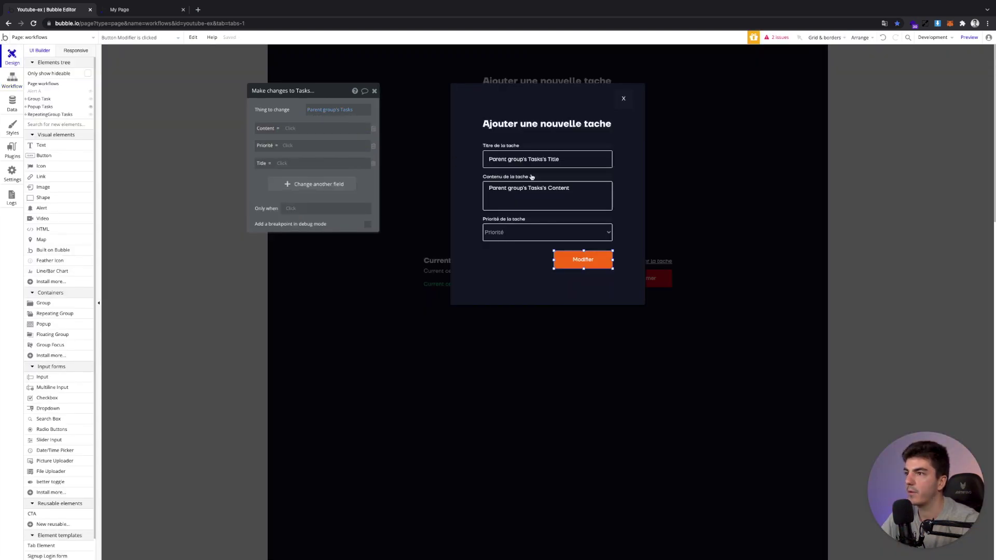
left_click(531, 177)
left_click(540, 159)
left_click(319, 92)
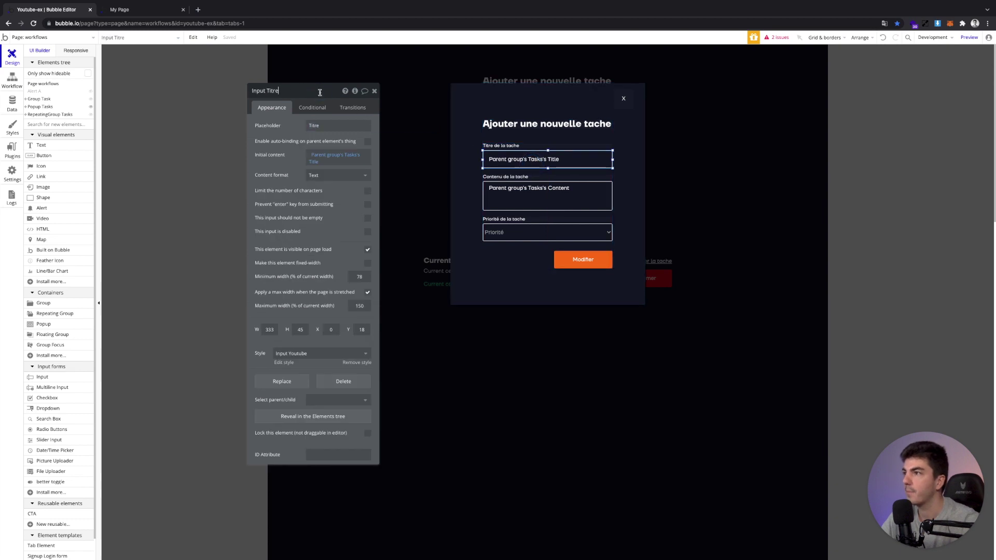
left_click(547, 196)
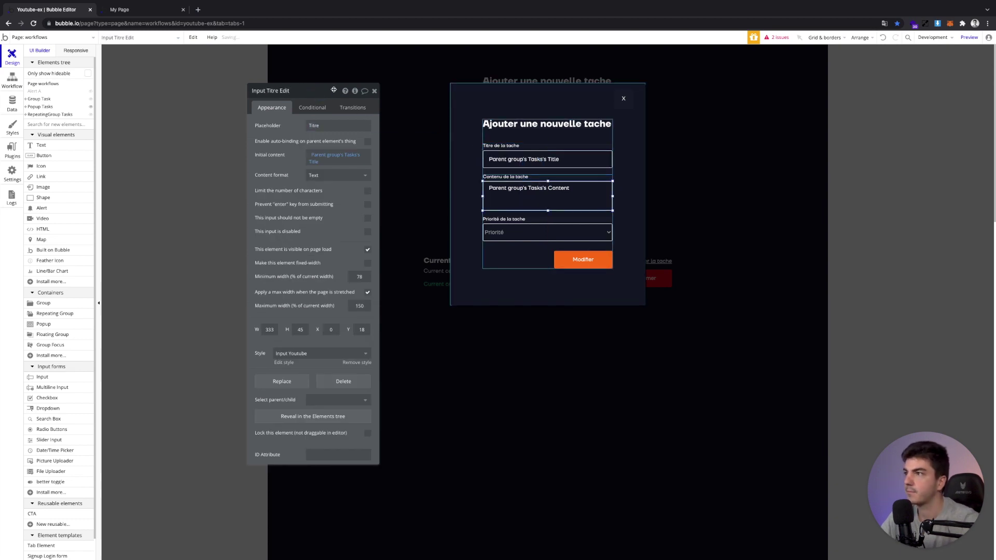
left_click(303, 92)
type("Ed")
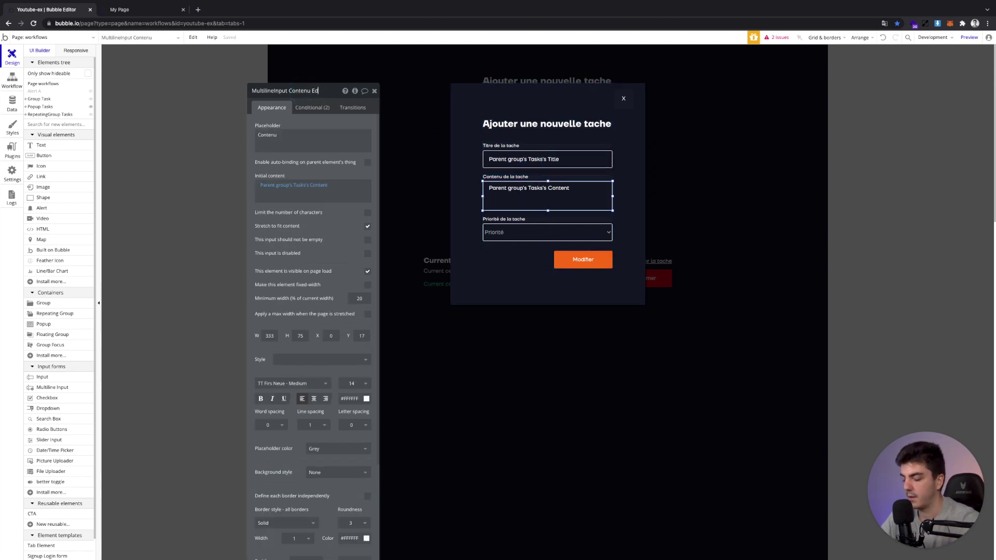
type("it")
left_click(500, 232)
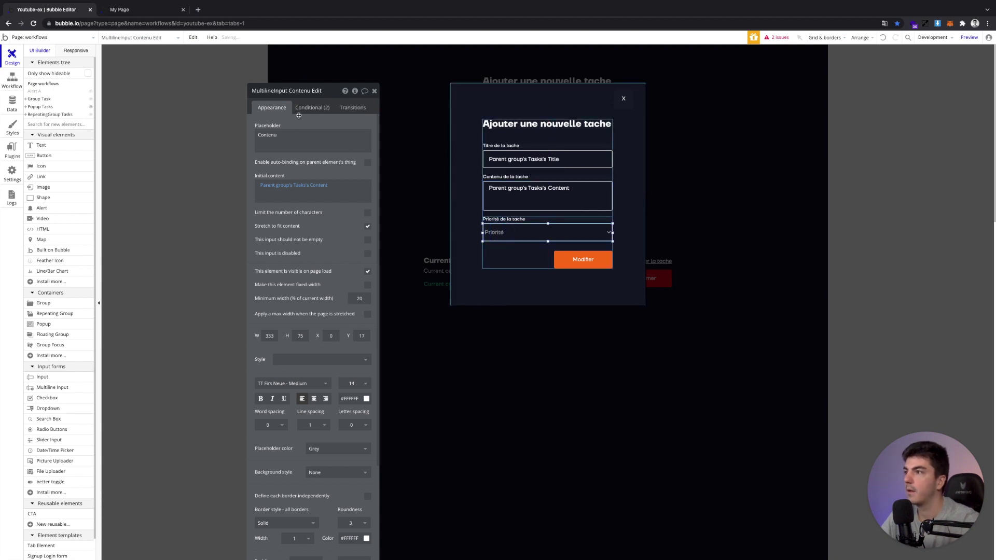
left_click(320, 92)
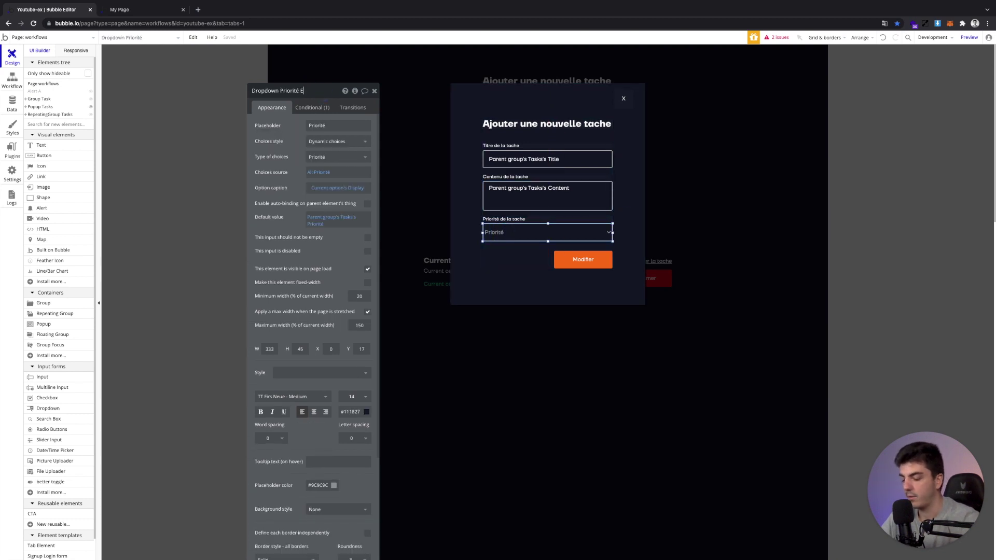
left_click(12, 80)
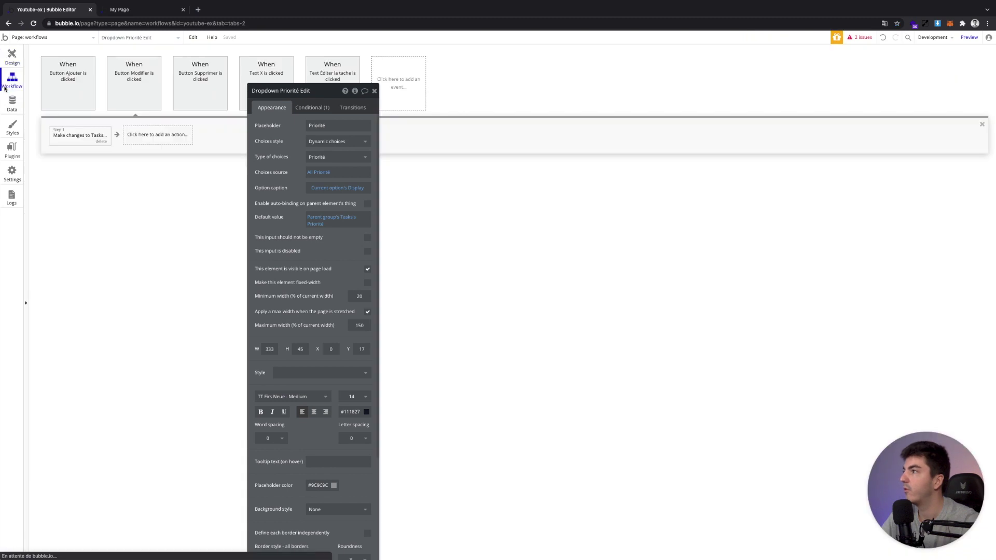
Set Content from MultilineInput Contenu Edit's value and Priorité from Dropdown Priorité Edit's value
left_click(80, 135)
left_click(291, 132)
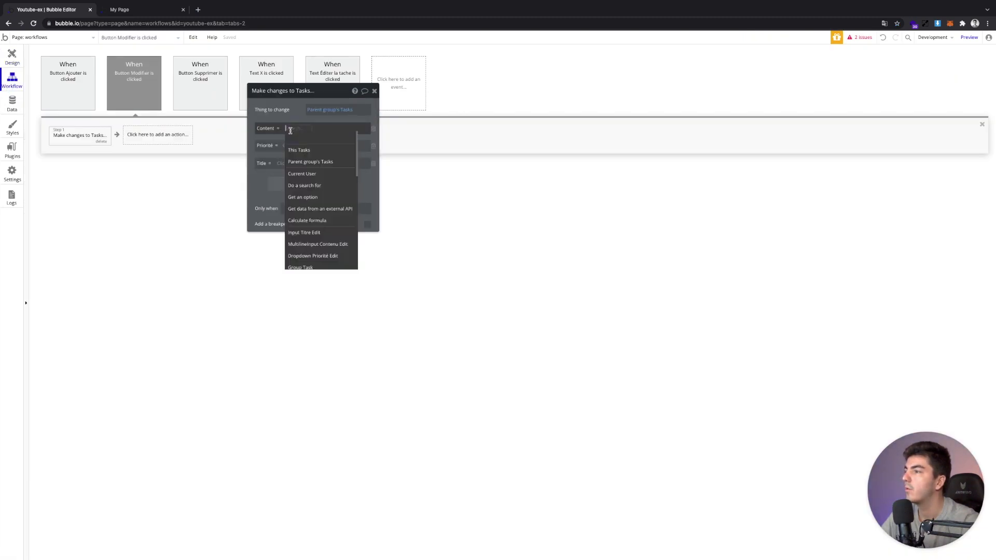
left_click(336, 248)
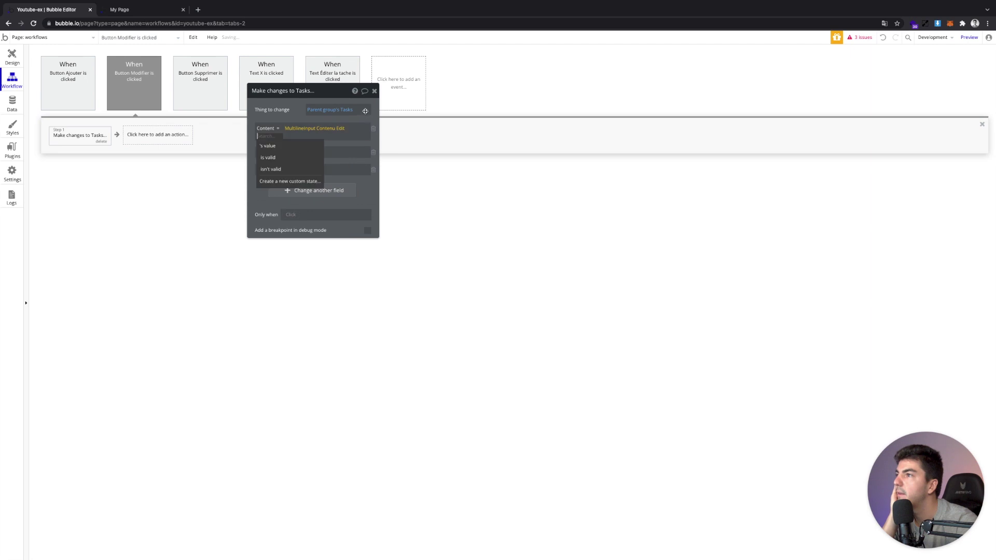
left_click(287, 150)
scroll(320, 265, "down", 2)
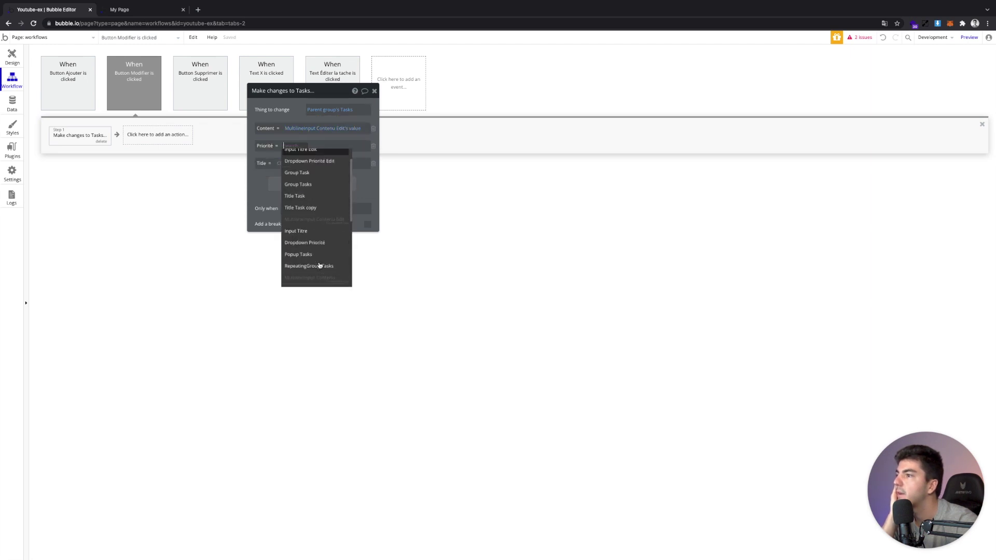
left_click(330, 161)
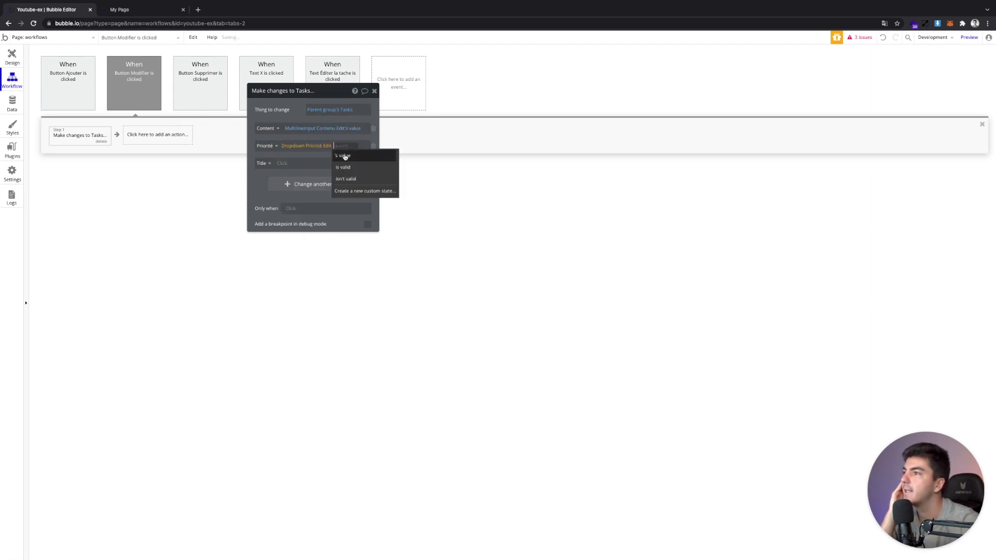
left_click(345, 156)
Set Title to Input Titre Edit's value, then reload the app preview
left_click(283, 164)
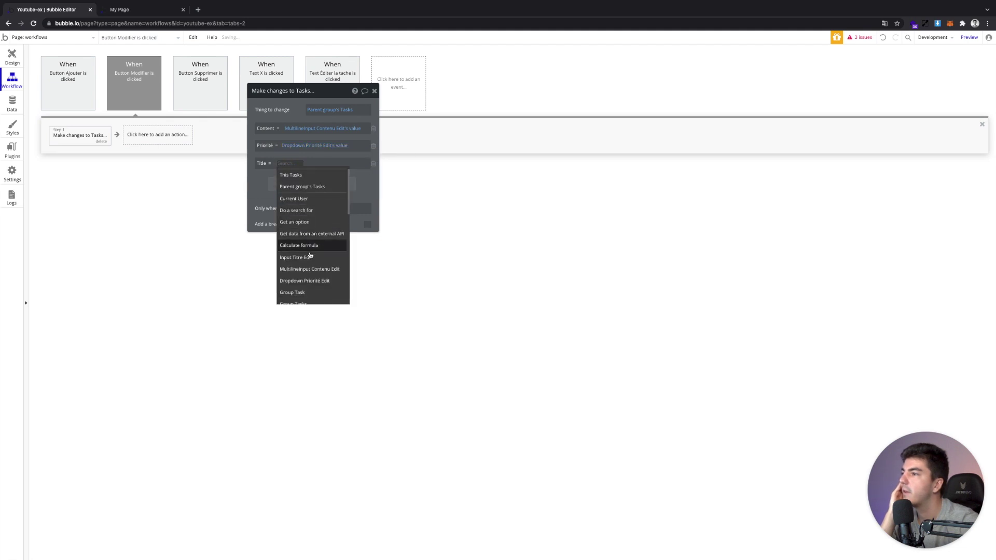
left_click(304, 256)
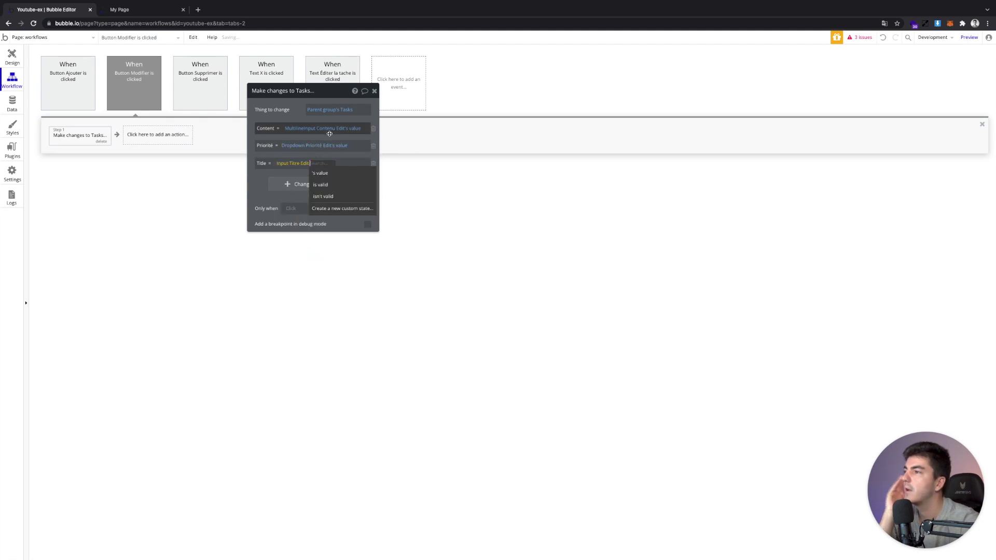
left_click(319, 173)
left_click(12, 56)
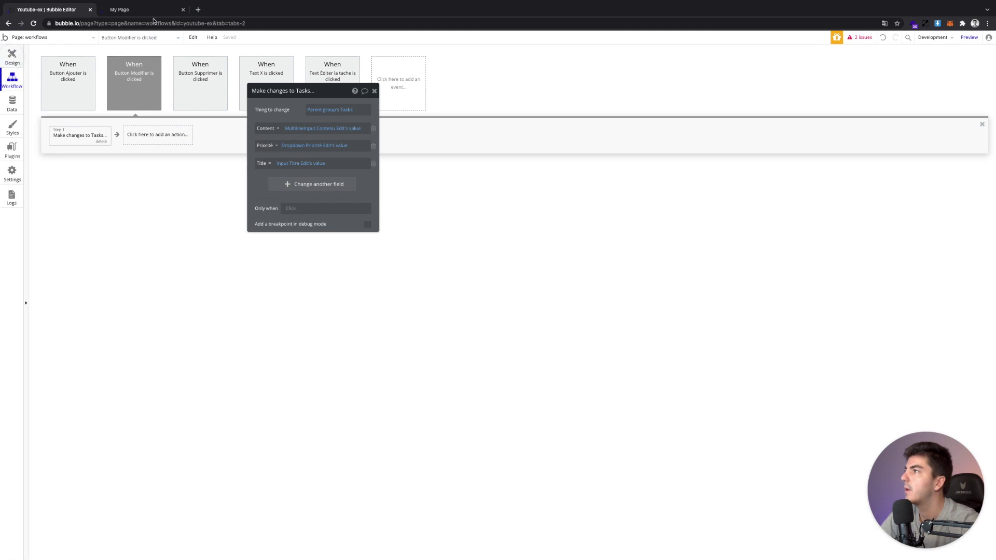
key("ctrl+Tab")
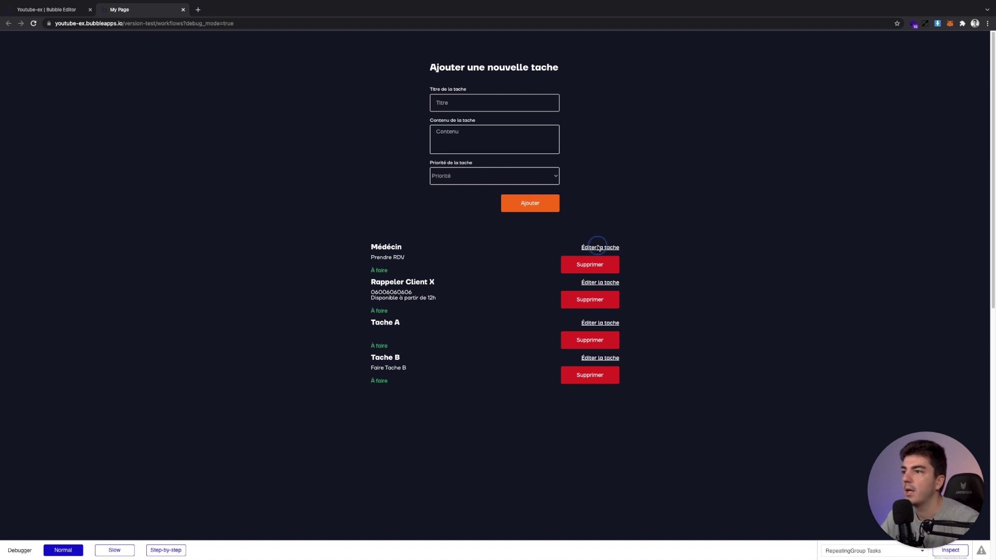
Change the Médecin task to Dentiste with Urgent priority, save with Modifier, and return to the editor
left_click(607, 247)
left_click(474, 152)
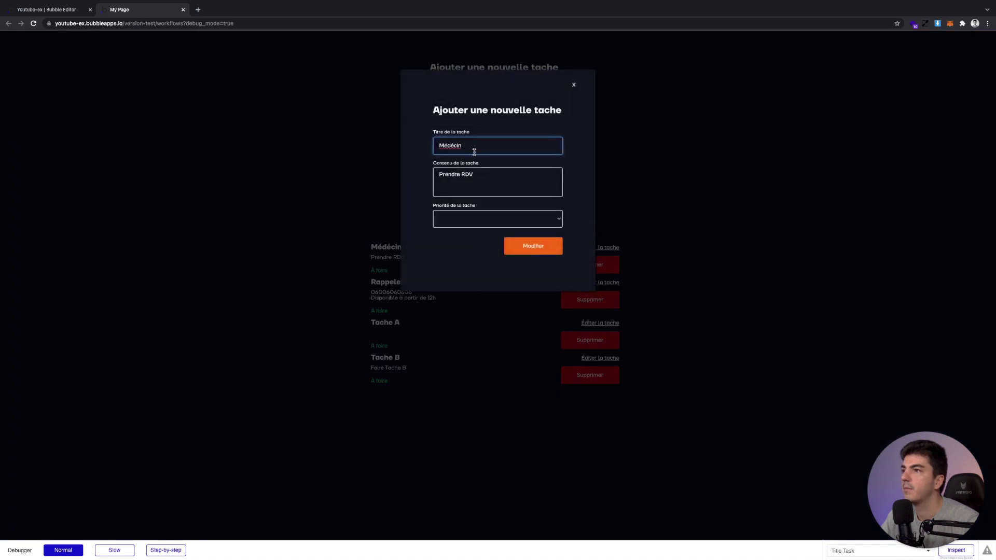
double_click(474, 152)
type("Dentiste")
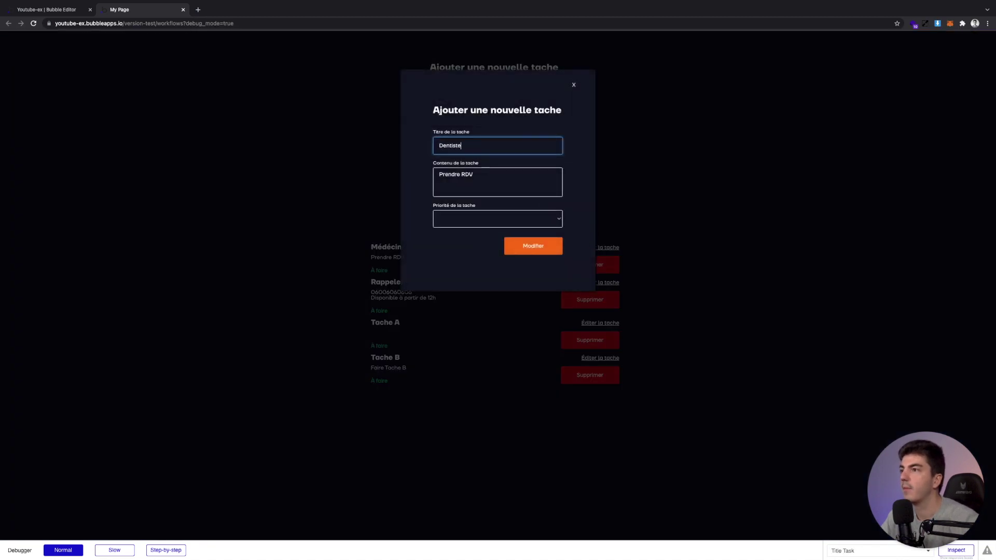
left_click(505, 225)
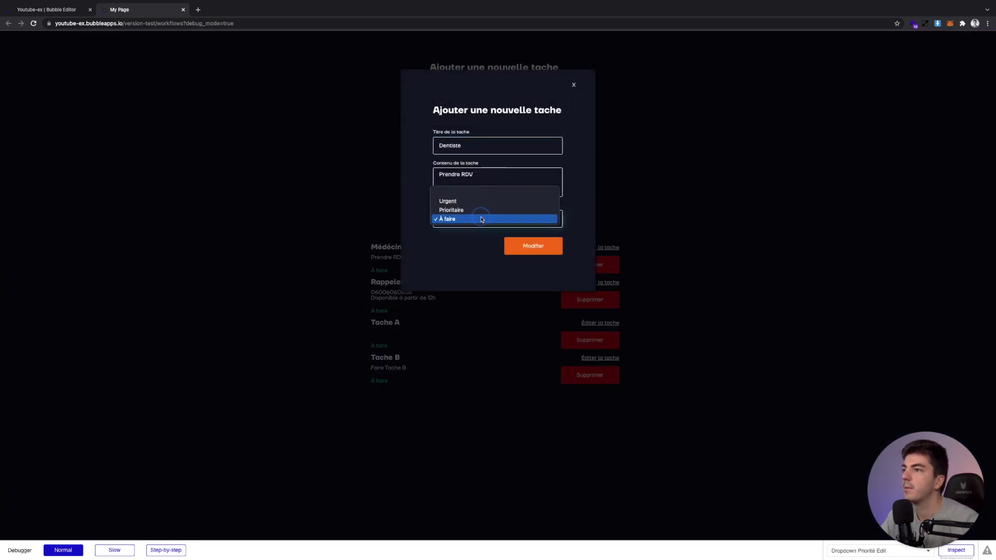
left_click(481, 218)
left_click(463, 221)
left_click(464, 219)
left_click(467, 226)
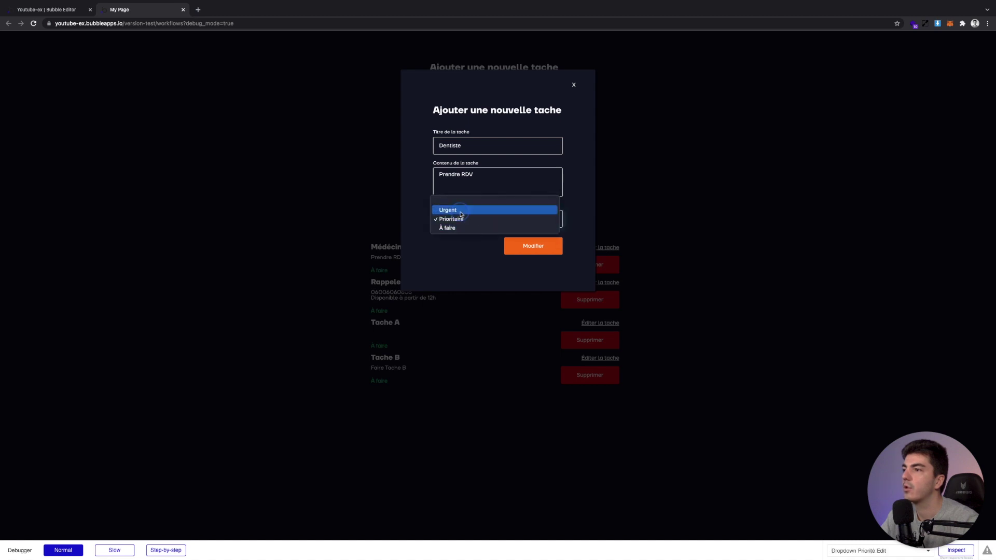
left_click(461, 212)
left_click(523, 250)
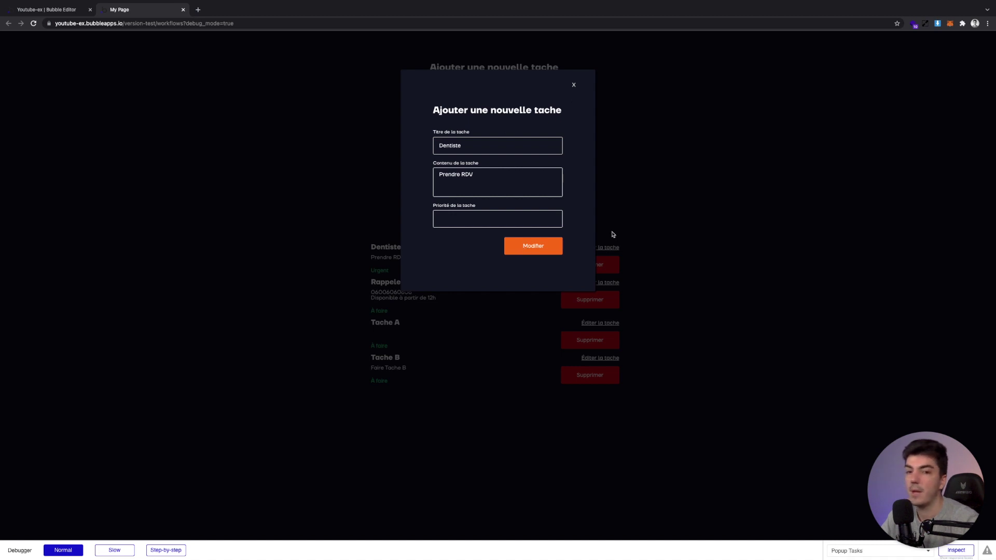
left_click(22, 14)
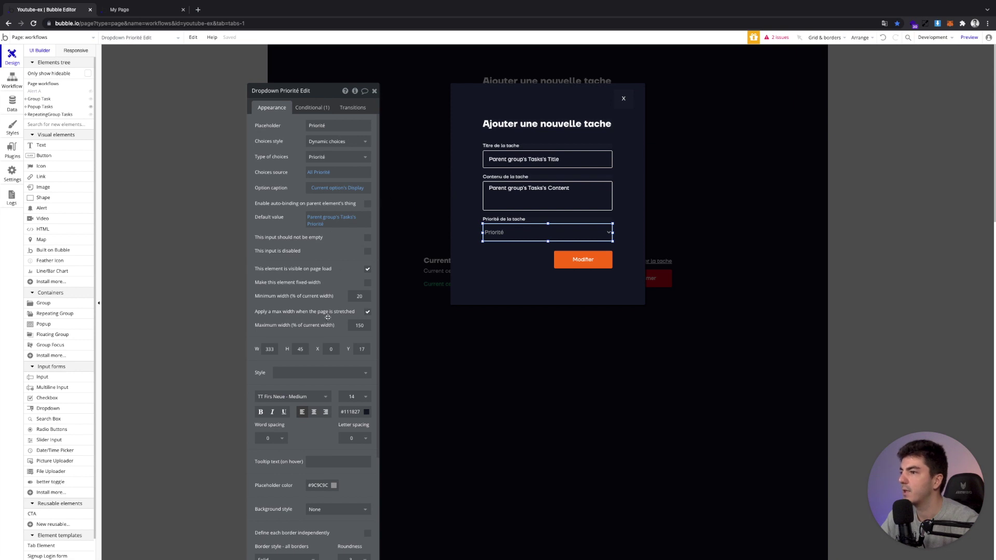
Make Dropdown Priorité Edit's font colour white (#FFFFFF)
left_click(367, 411)
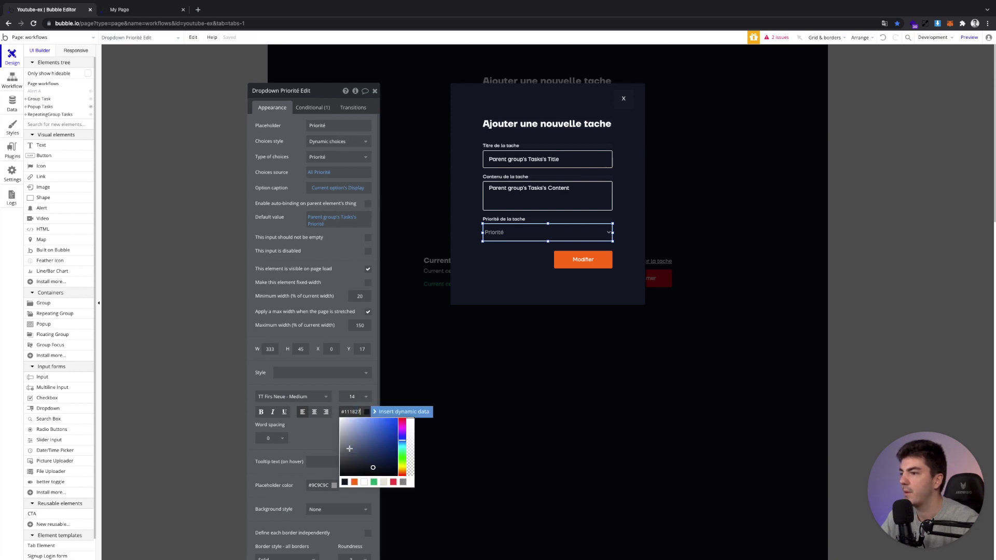
left_click(364, 482)
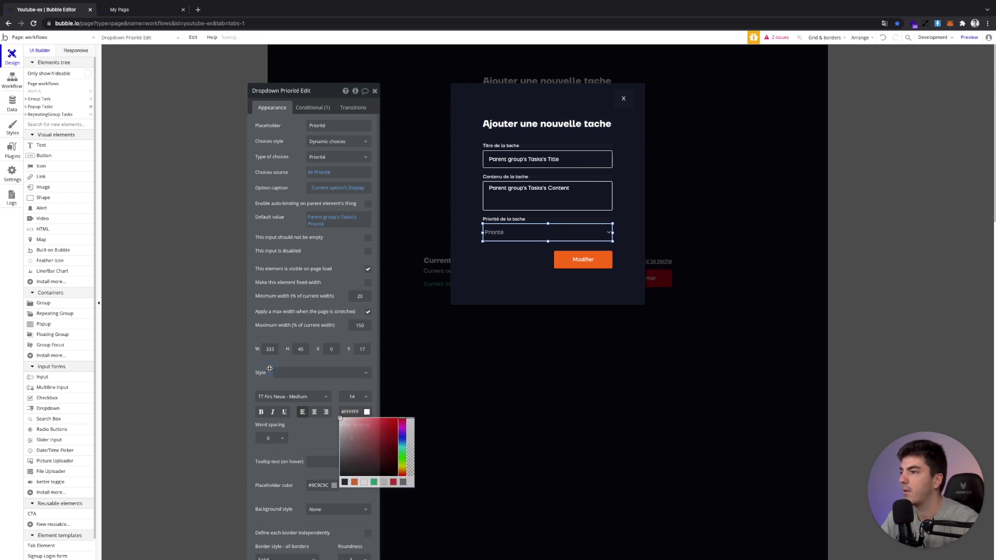
left_click(375, 91)
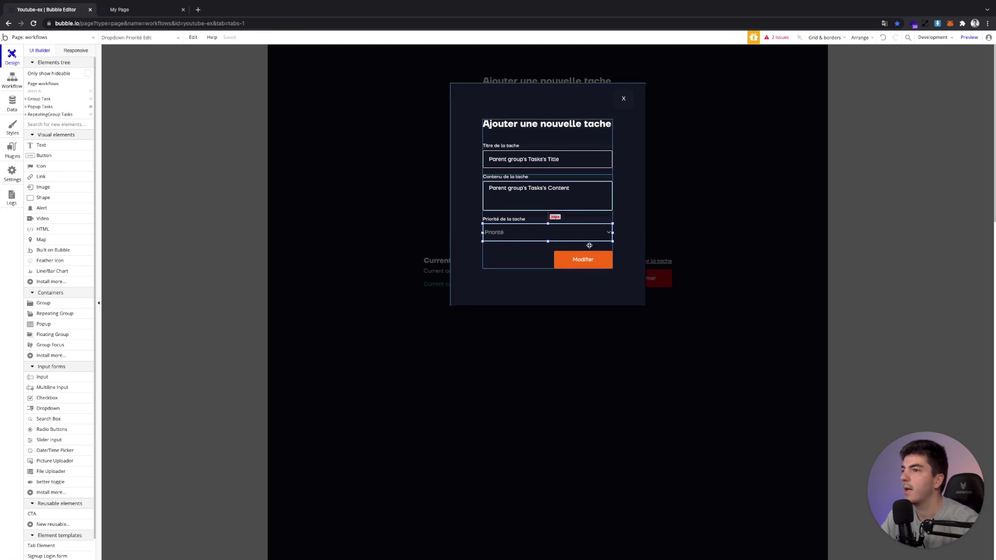
Add a Hide an element step hiding Popup Tasks to the Modifier button's workflow
double_click(582, 262)
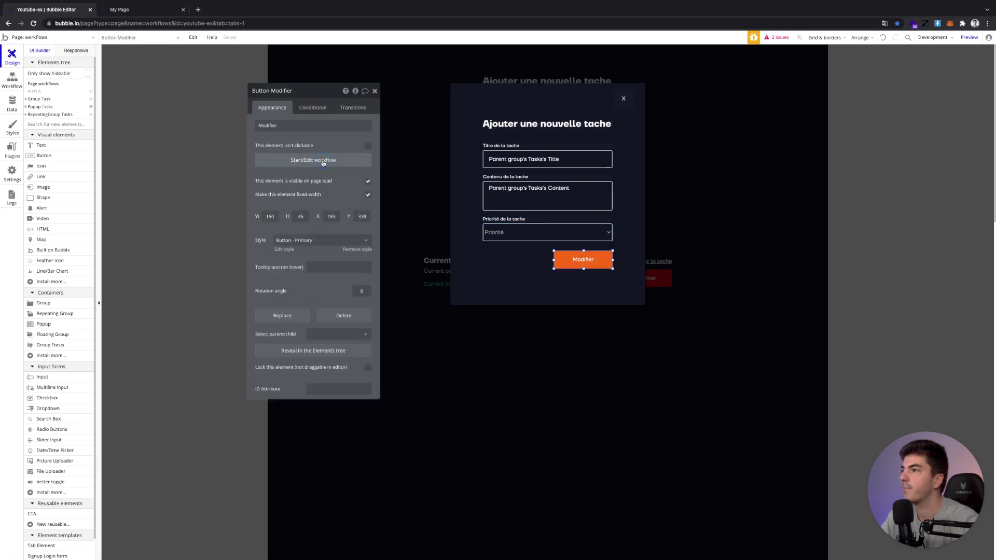
left_click(320, 160)
left_click(126, 134)
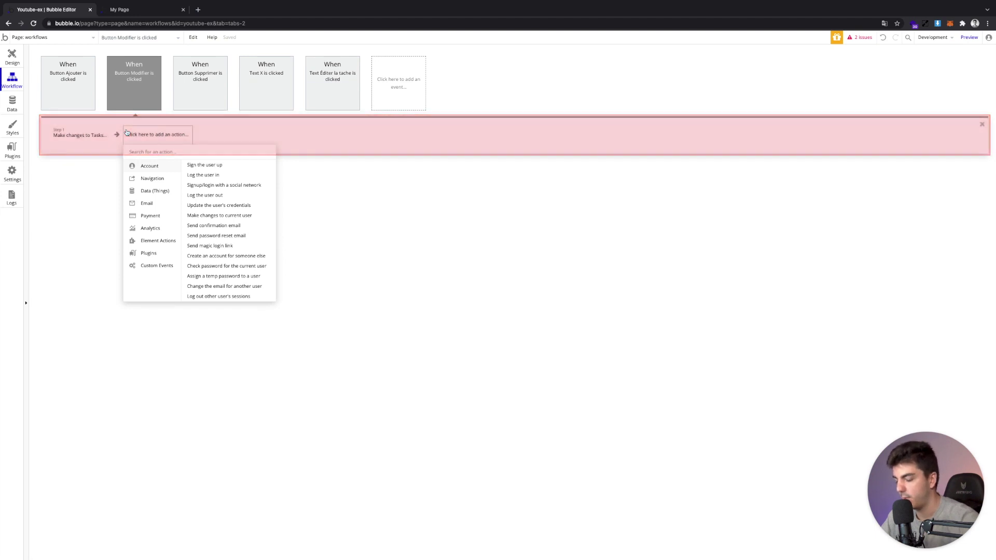
type("hide")
left_click(137, 165)
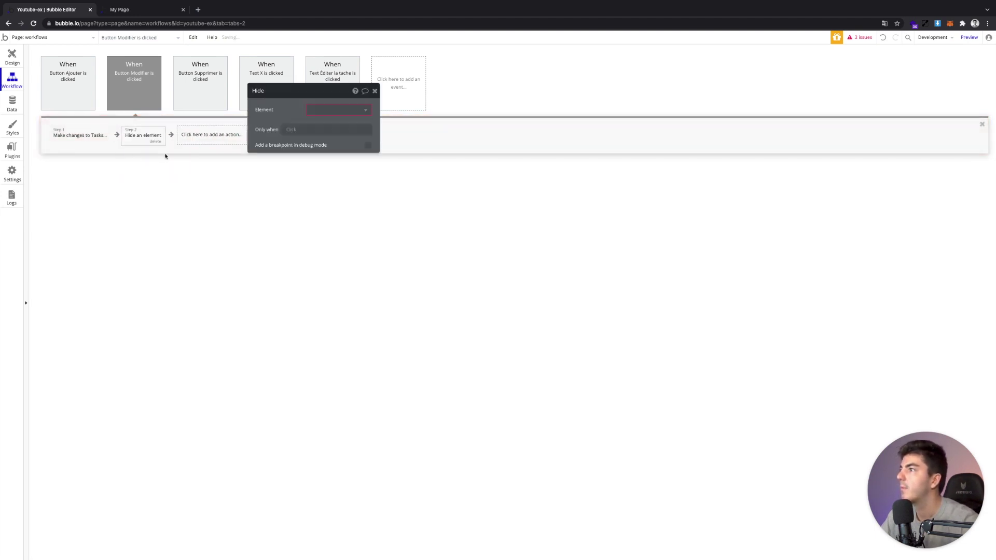
left_click(327, 110)
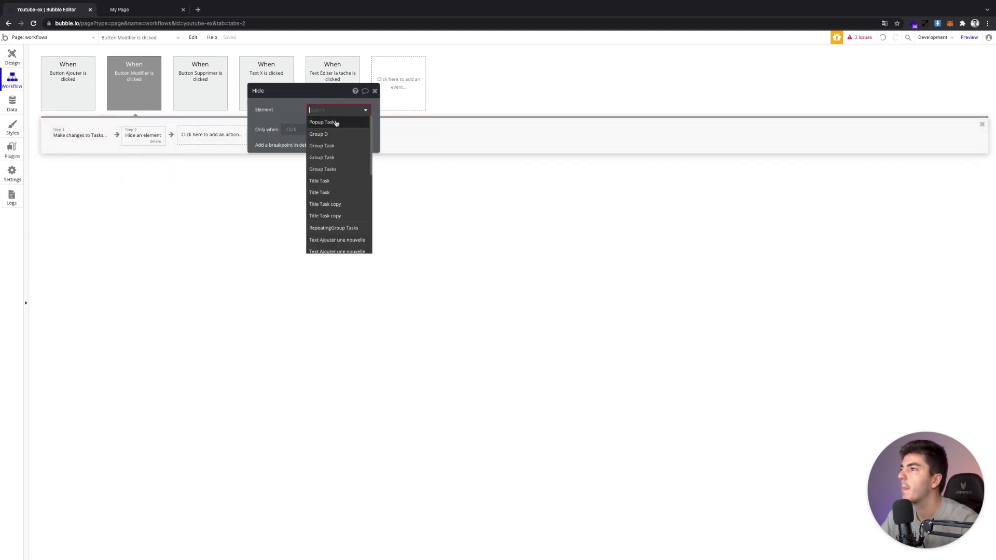
left_click(336, 123)
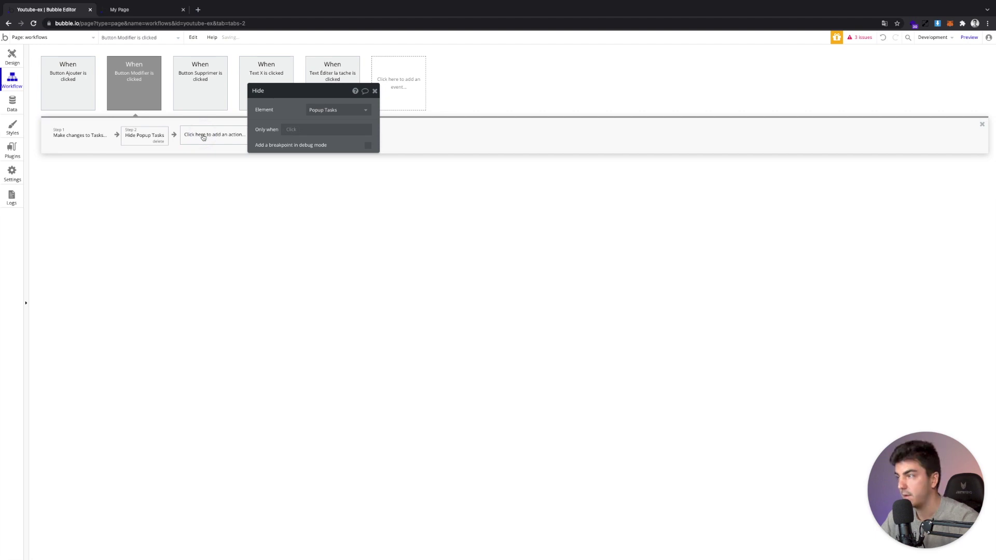
Add a Show message step on Alert A with the custom message 'Votre tache a été modifiée'
left_click(203, 136)
type("aler")
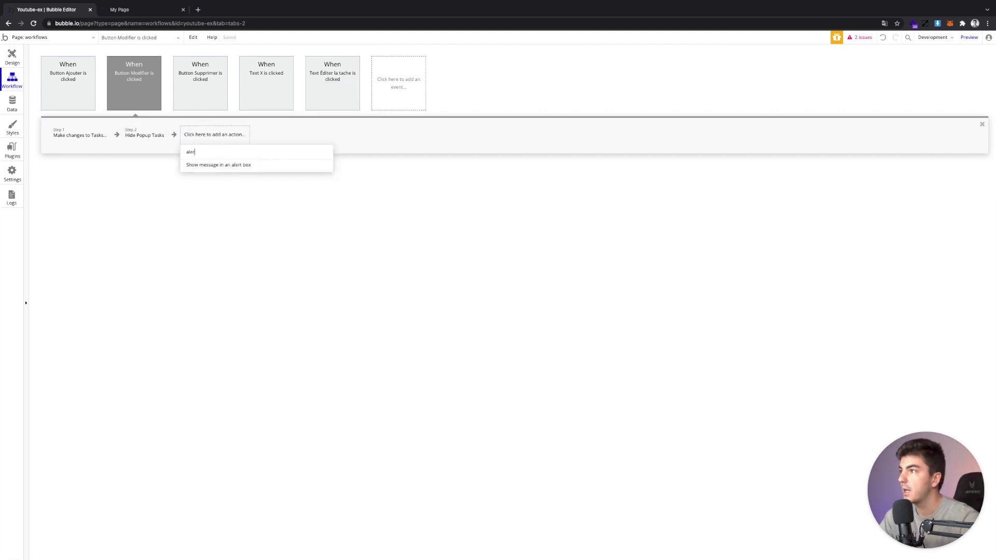
left_click(247, 169)
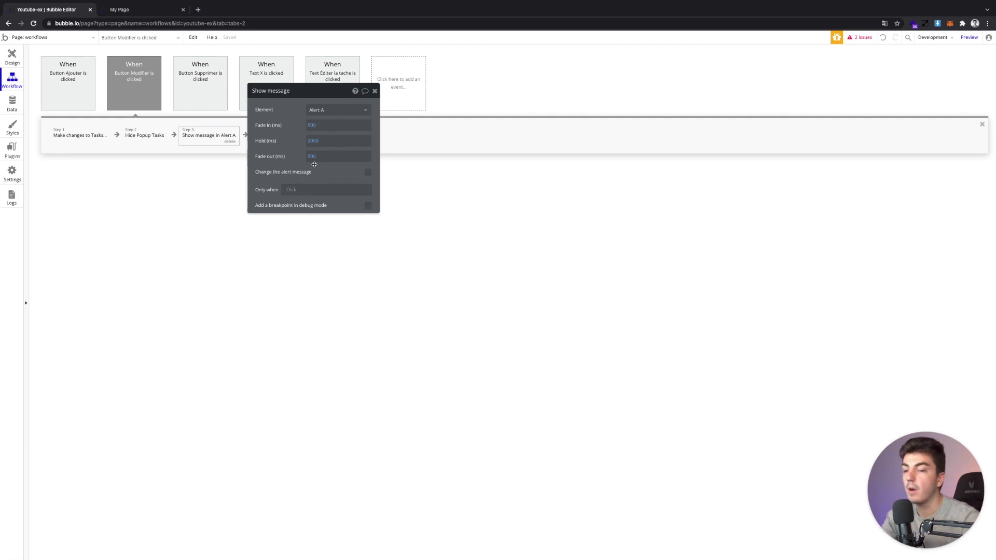
left_click(366, 177)
left_click(304, 210)
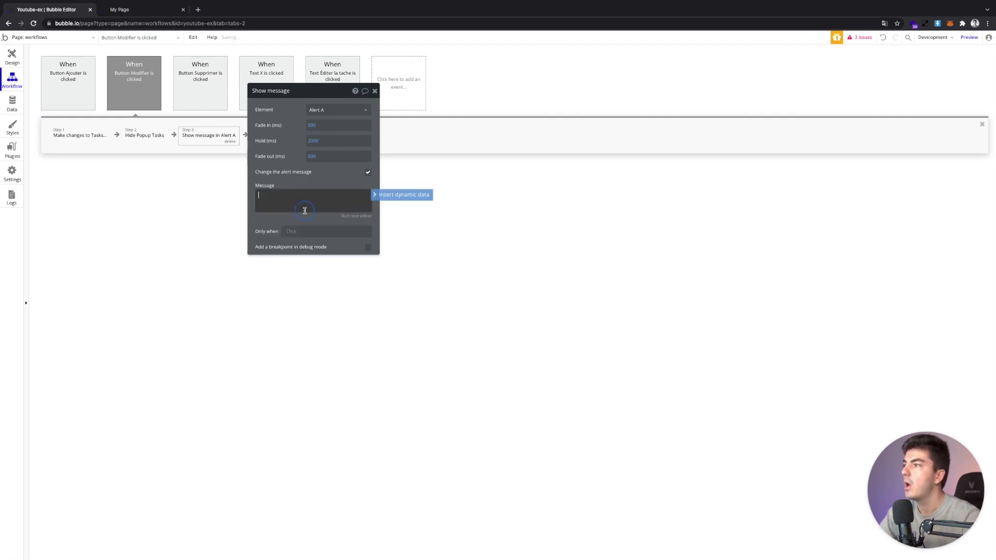
type("Votre tache a été modifée")
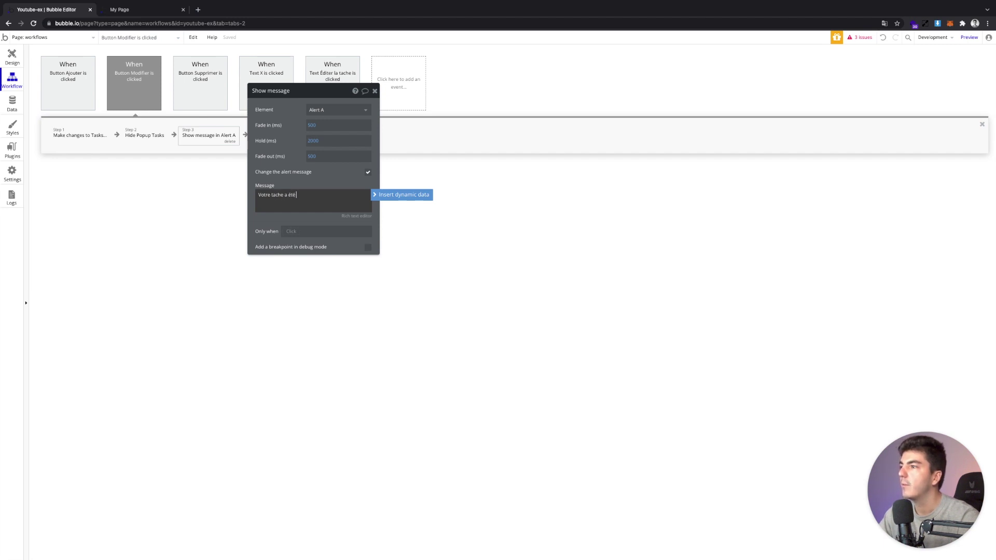
left_click(289, 223)
left_click(12, 53)
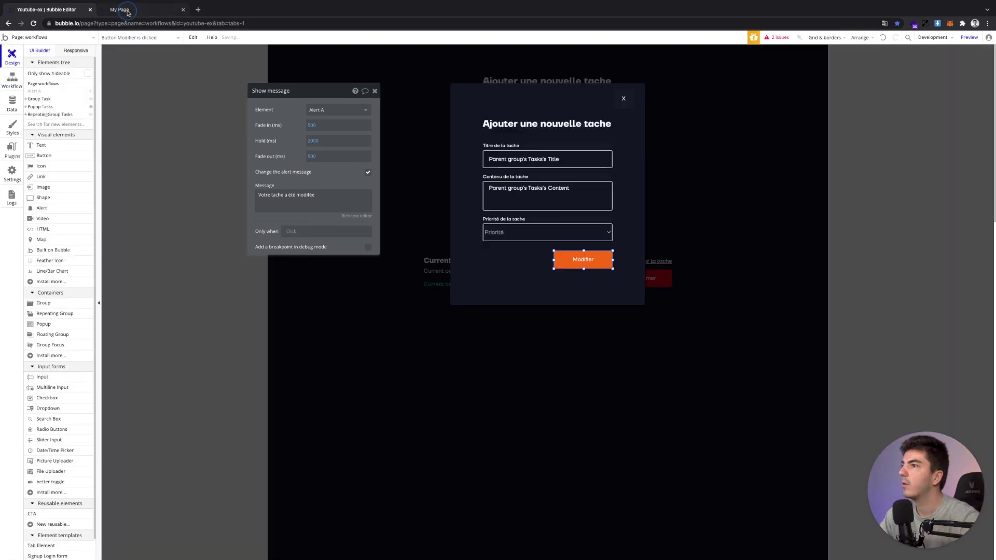
Reload the live app preview to the latest version, then return to the editor
left_click(131, 11)
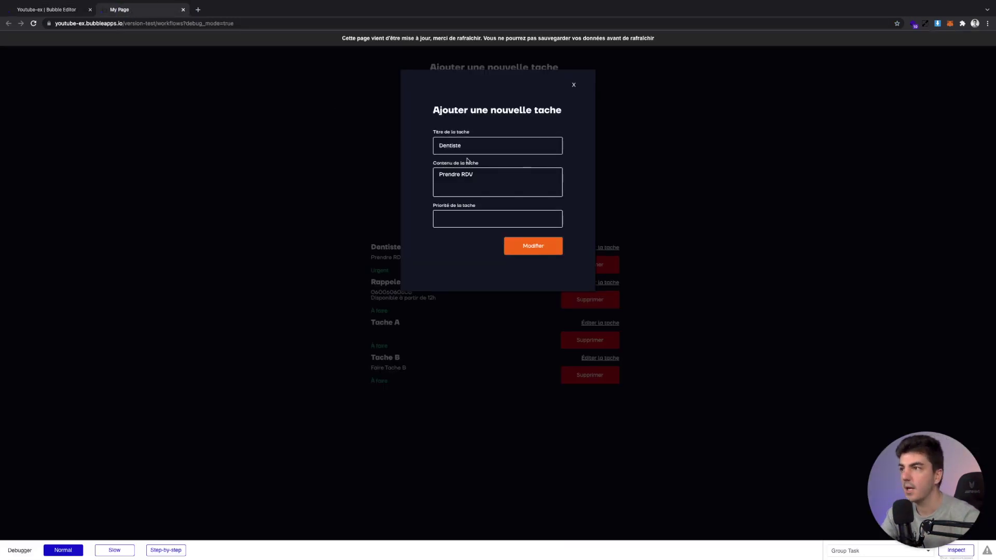
left_click(505, 40)
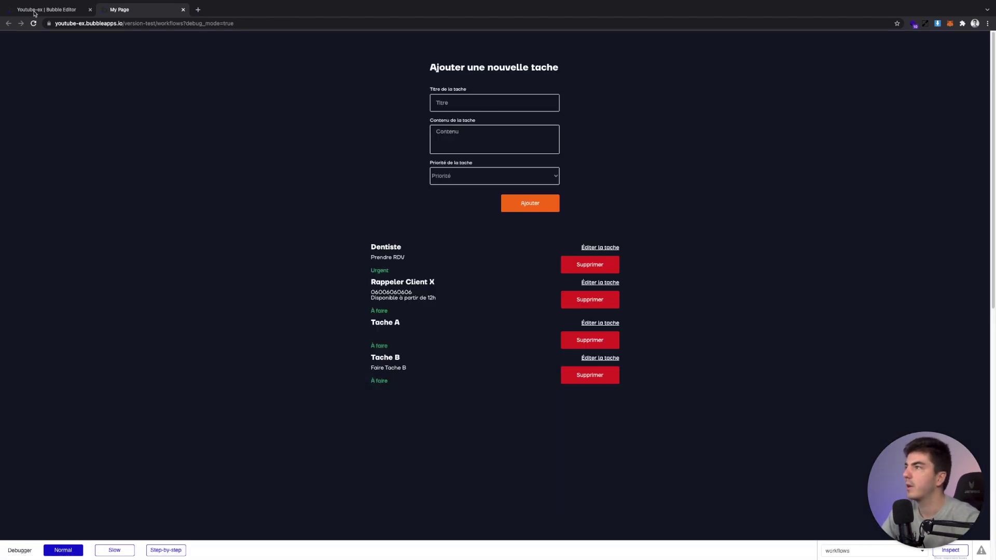
left_click(34, 11)
left_click(444, 287)
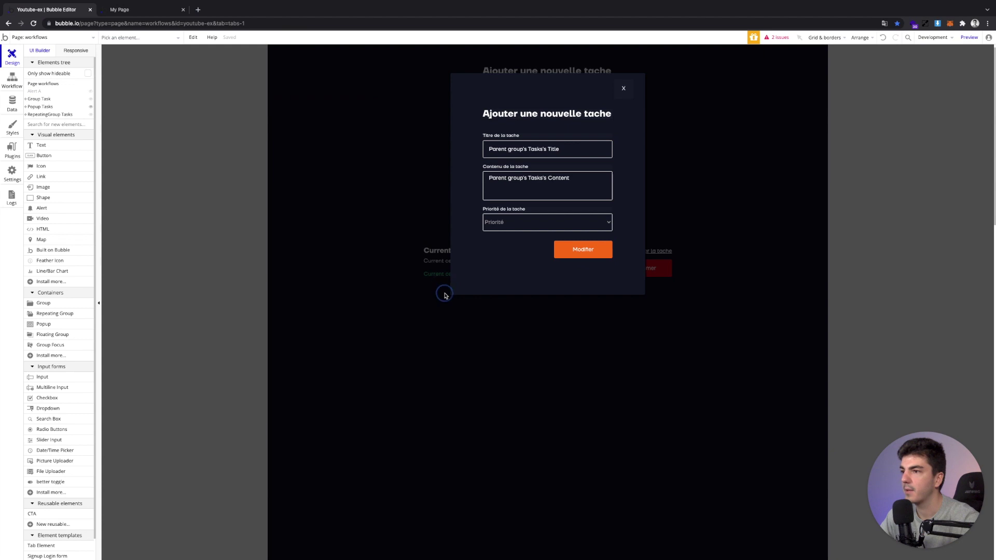
Set the task repeating group's height to 110 and add a solid white separator between tasks
left_click(656, 171)
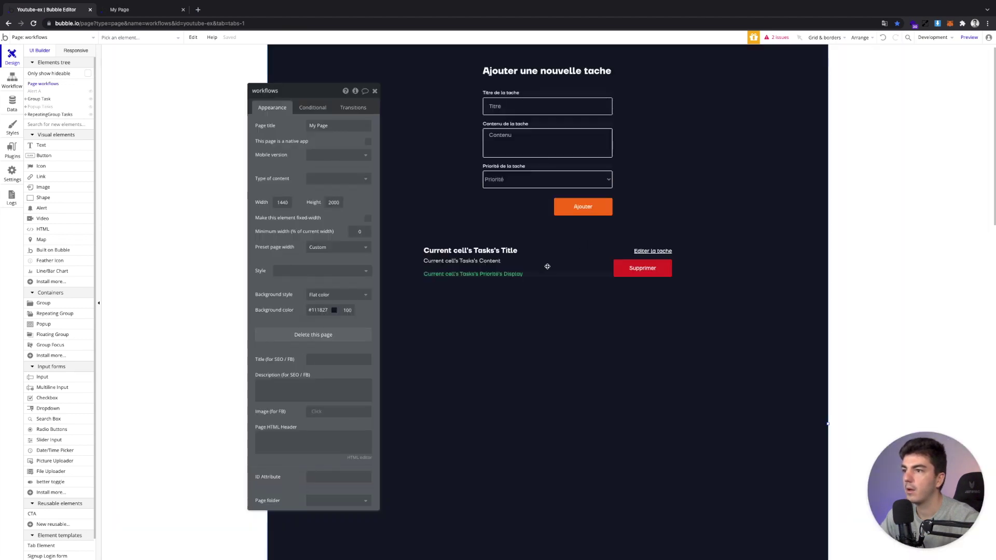
left_click(547, 266)
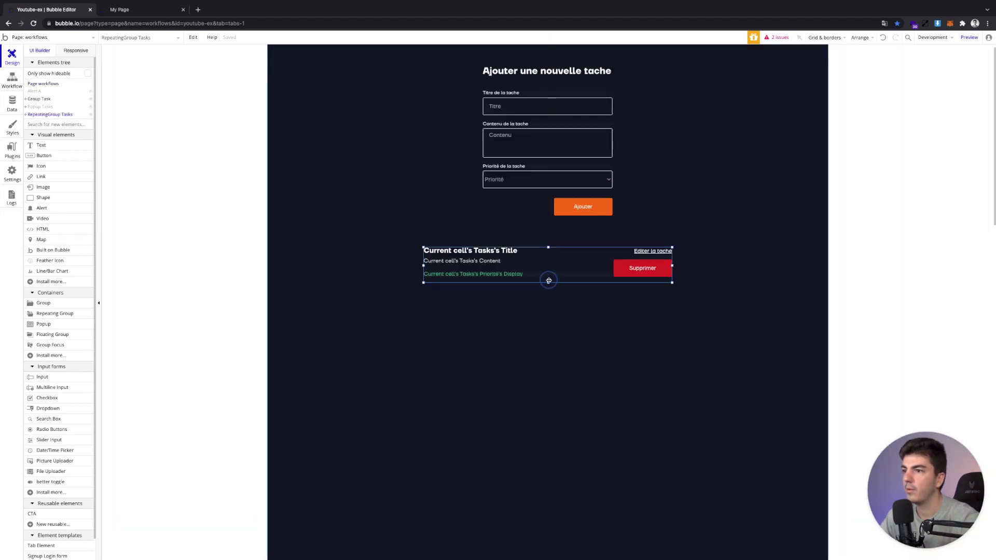
double_click(548, 281)
left_click(308, 309)
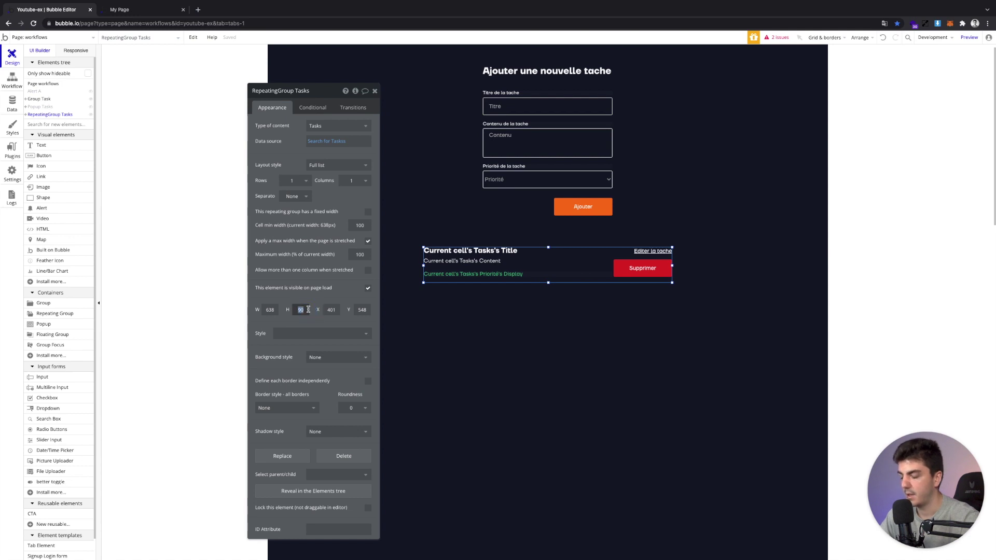
type("110")
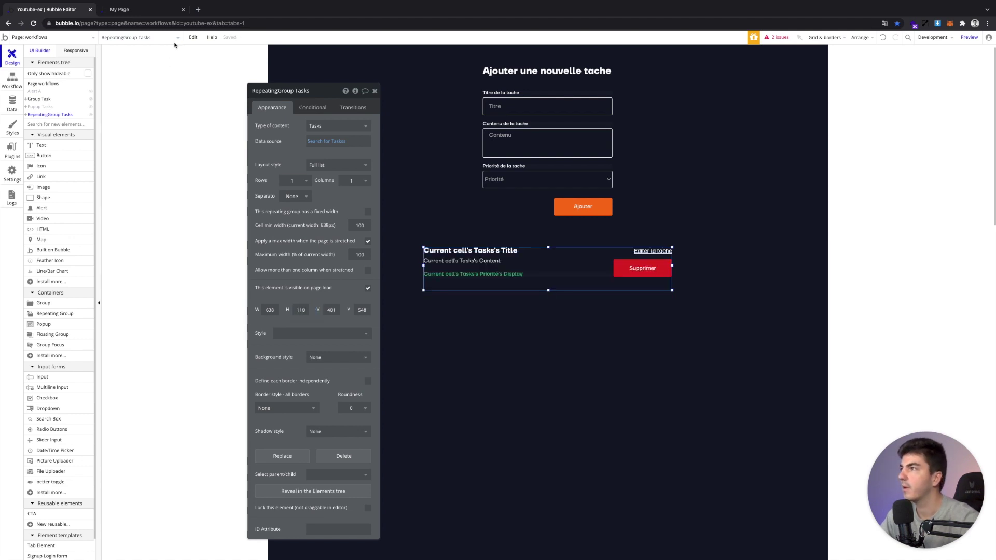
left_click(293, 196)
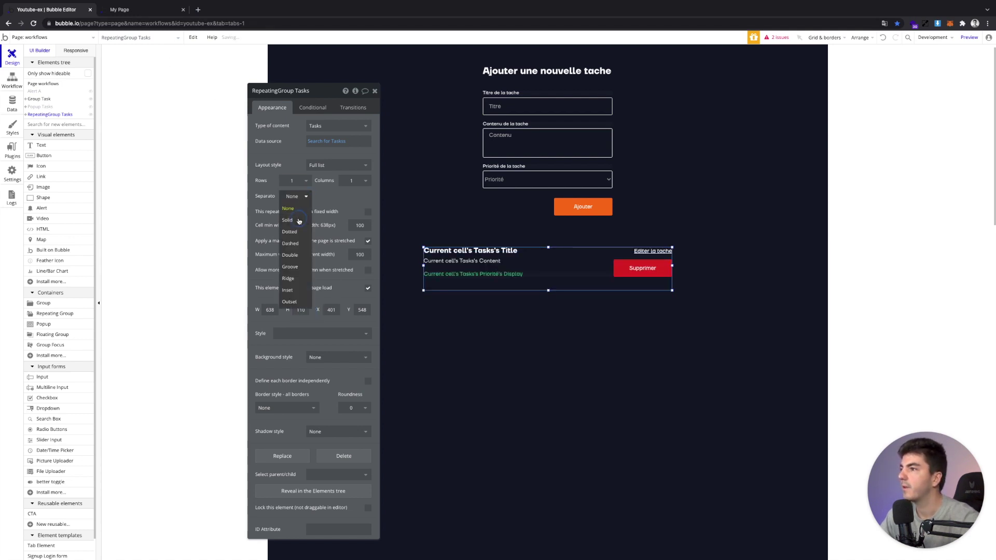
left_click(294, 220)
left_click(306, 212)
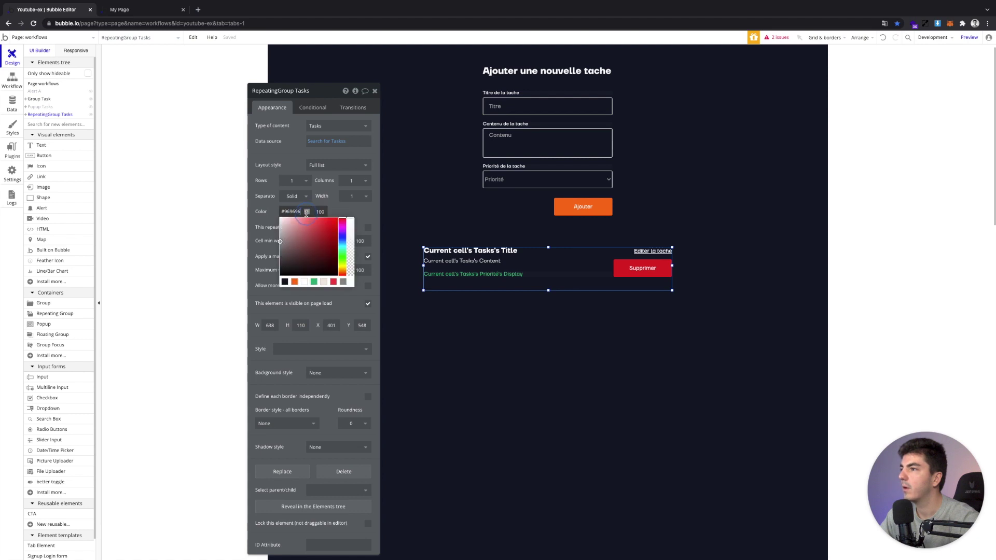
left_click(304, 281)
left_click(244, 213)
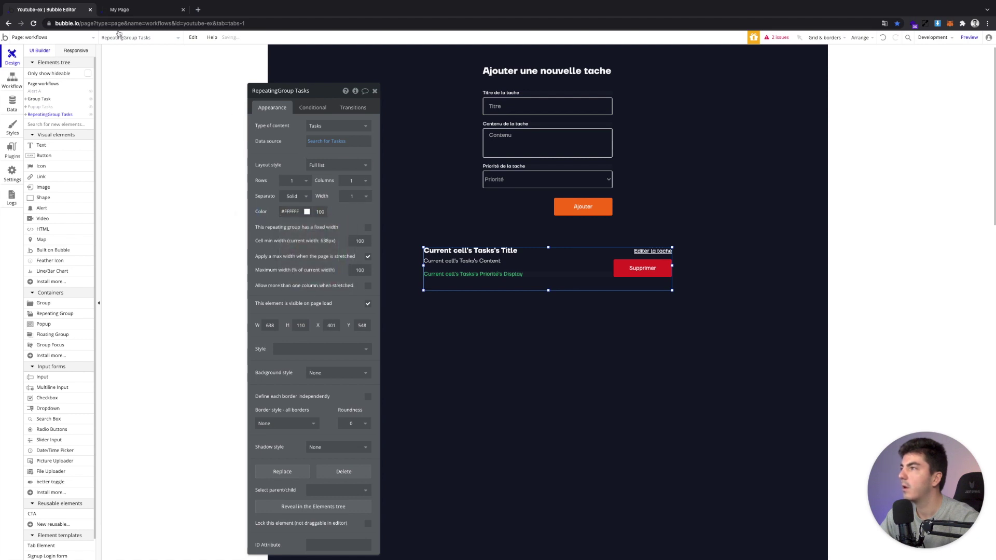
Select the task cell's title, content, button and priority texts together, checking spacing in the preview
left_click(118, 15)
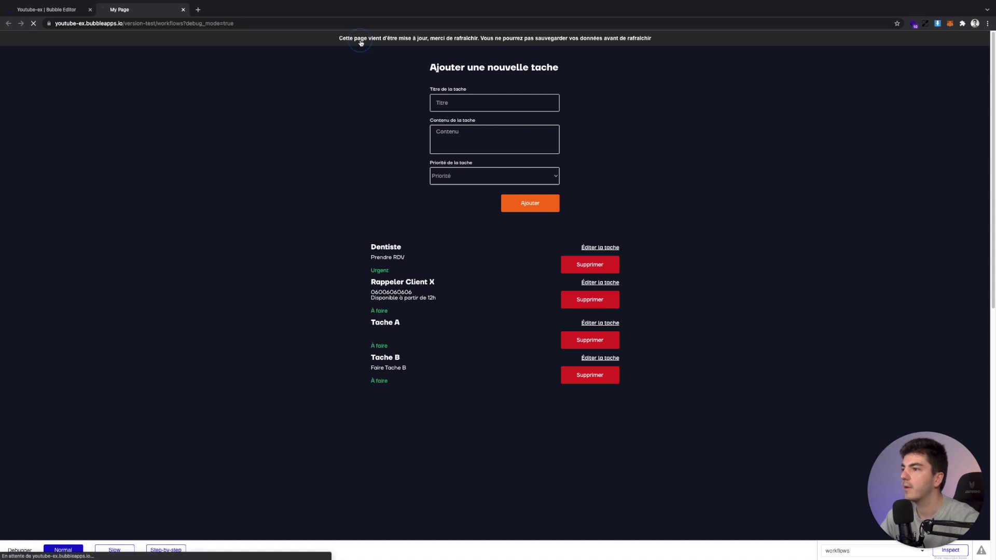
key("ctrl+Tab")
left_click(503, 252)
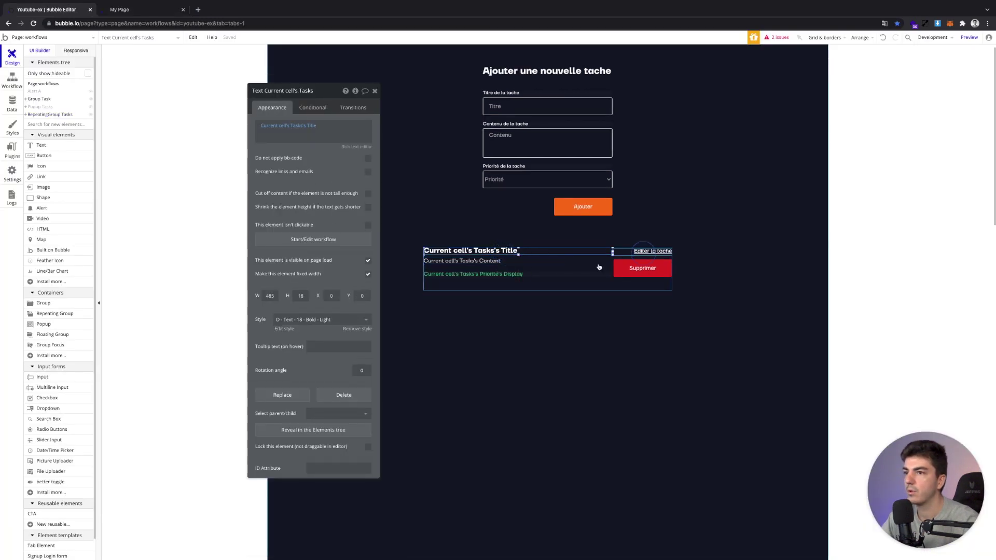
left_click(517, 266, "shift")
left_click(617, 269, "shift")
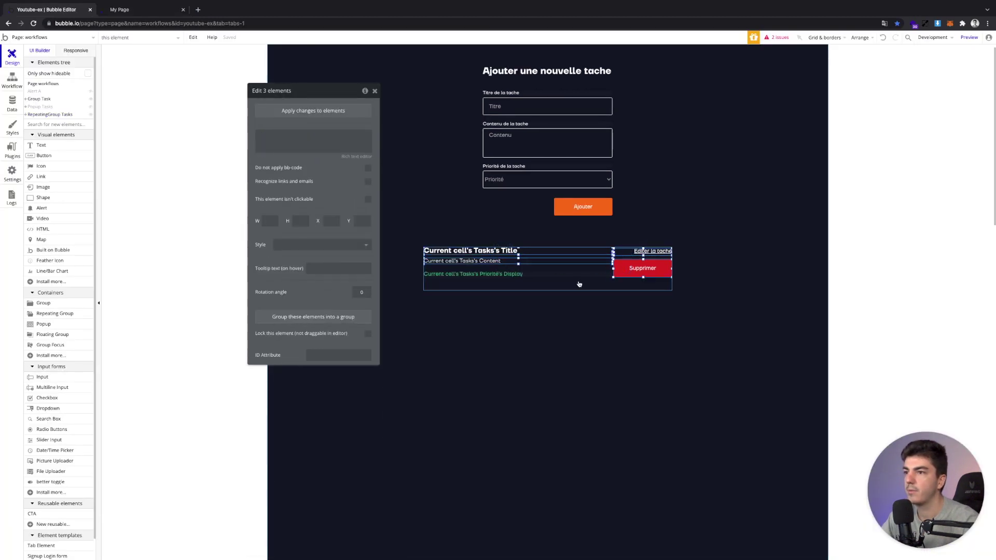
left_click(575, 280, "shift")
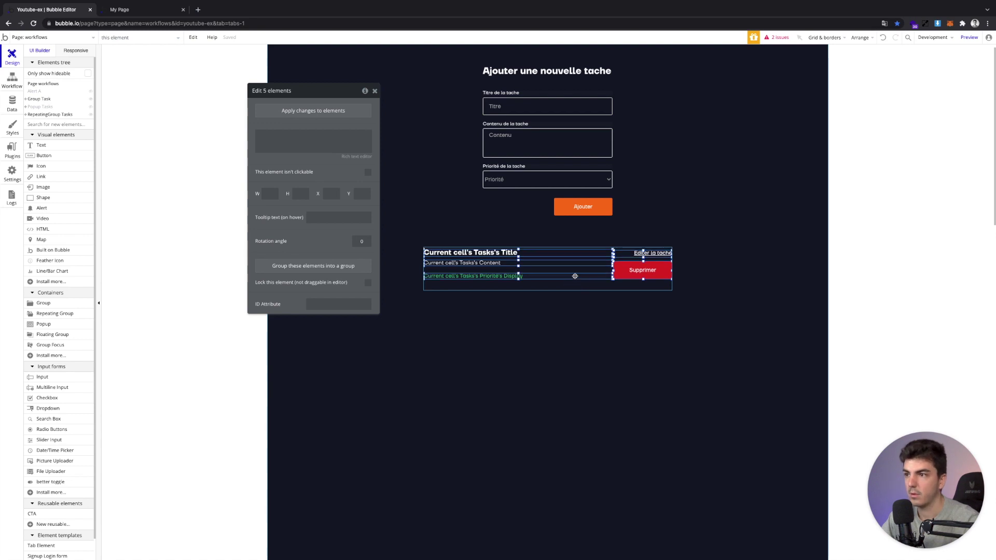
key("ctrl+Tab")
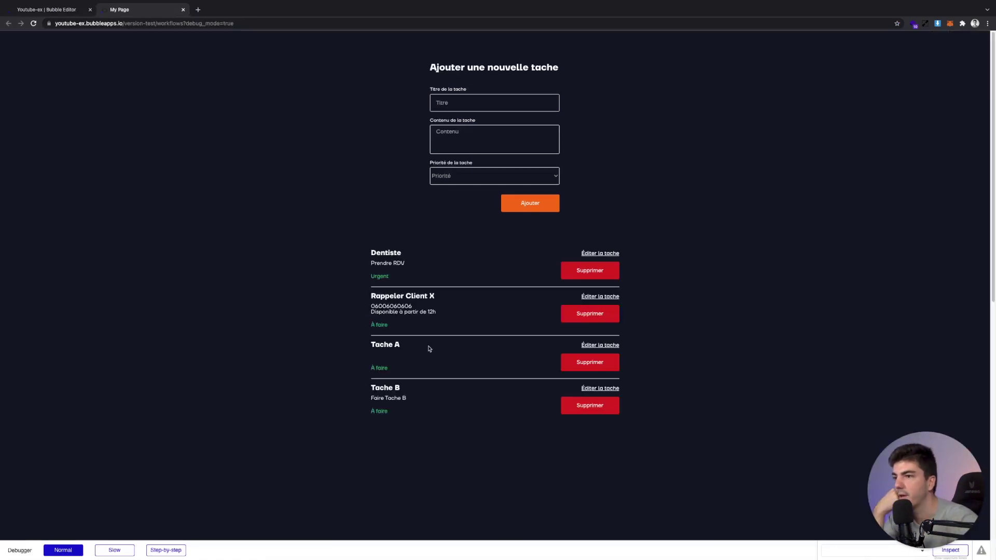
Edit the Rappeler Client X task's title, set Prioritaire priority, save with Modifier, and return to the editor
left_click(593, 254)
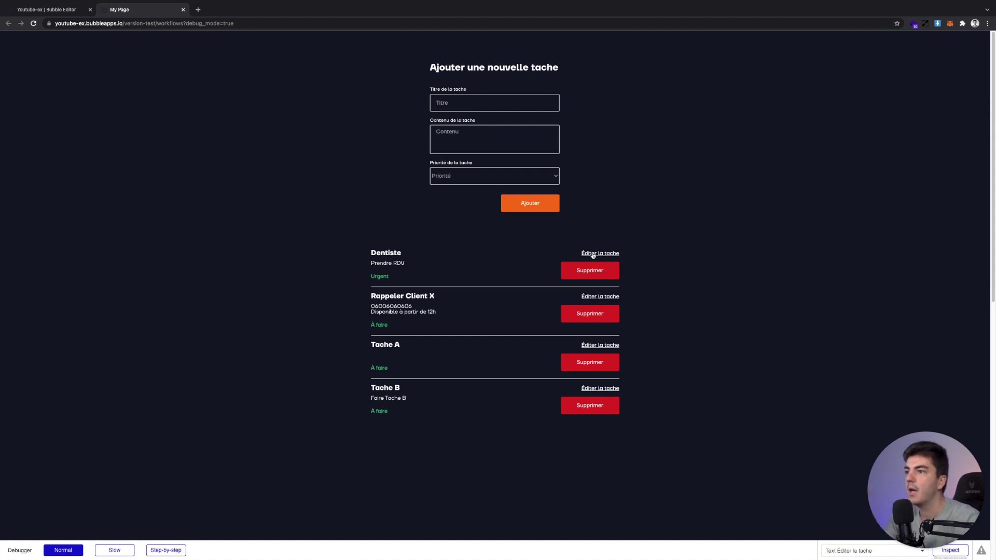
left_click(599, 298)
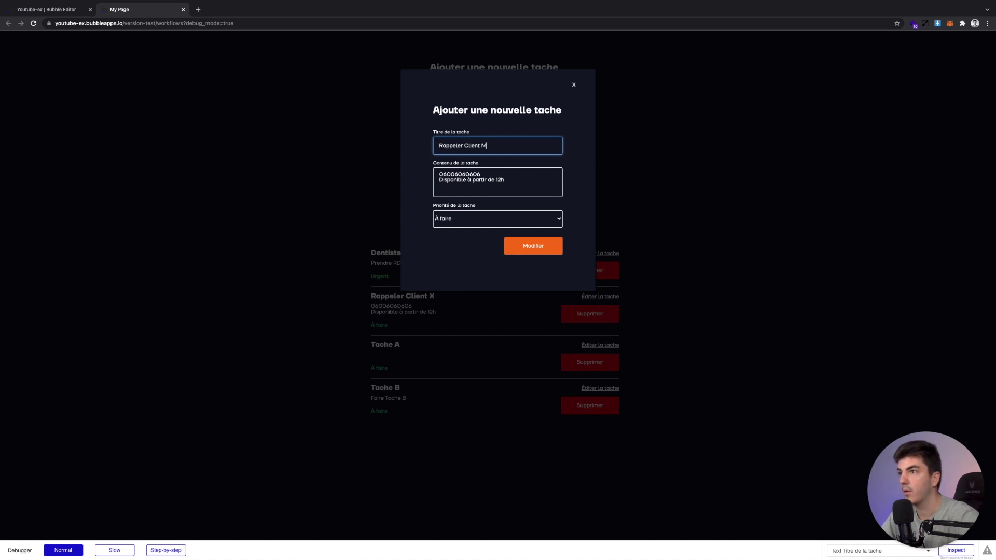
left_click(502, 216)
left_click(501, 211)
left_click(525, 249)
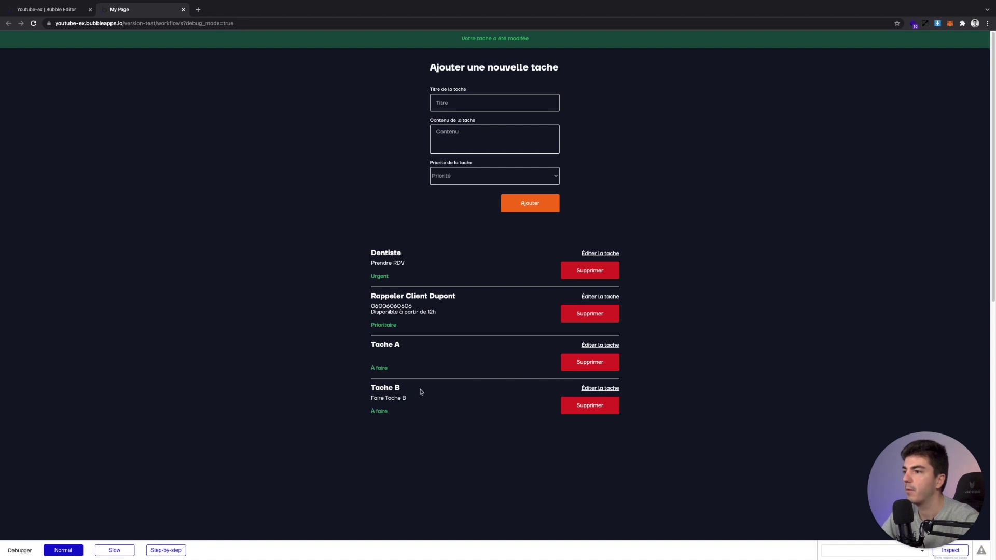
left_click(36, 9)
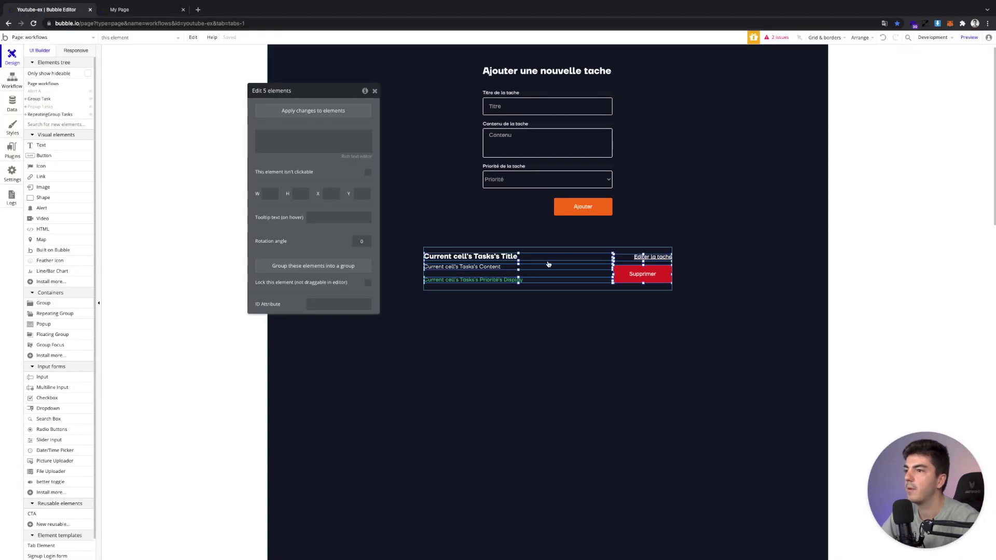
Sort the Tasks repeating group by Modified Date, descending, and refresh the live preview
left_click(556, 284)
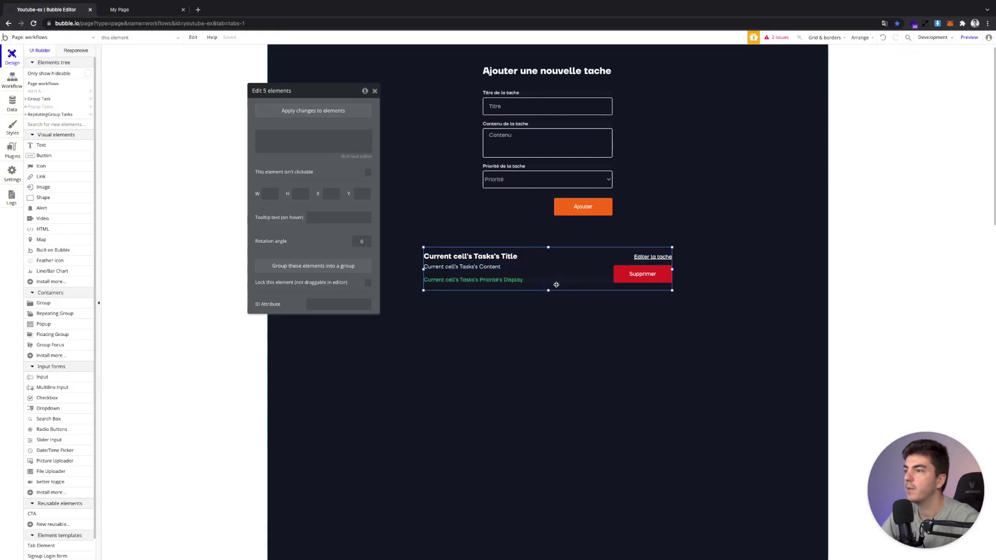
left_click(327, 141)
left_click(473, 151)
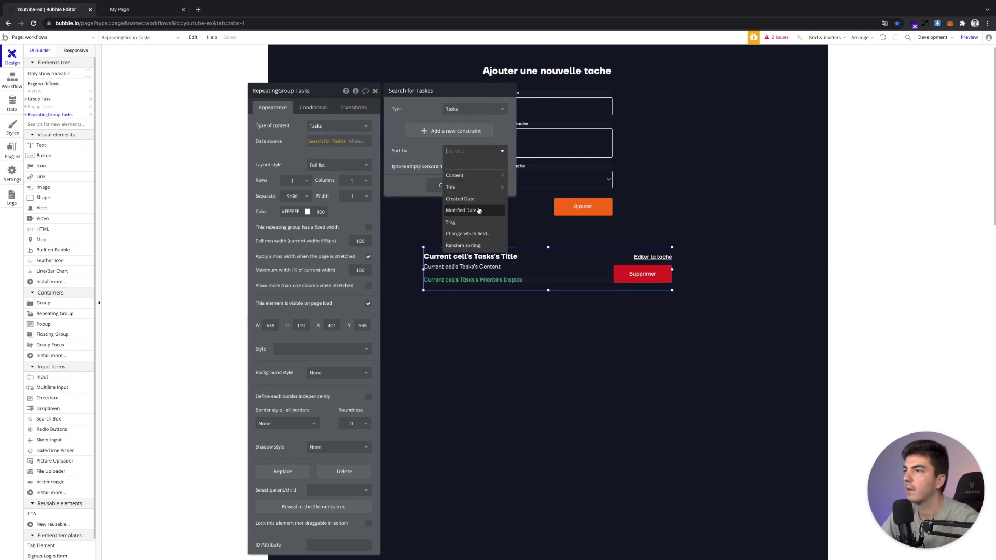
left_click(473, 211)
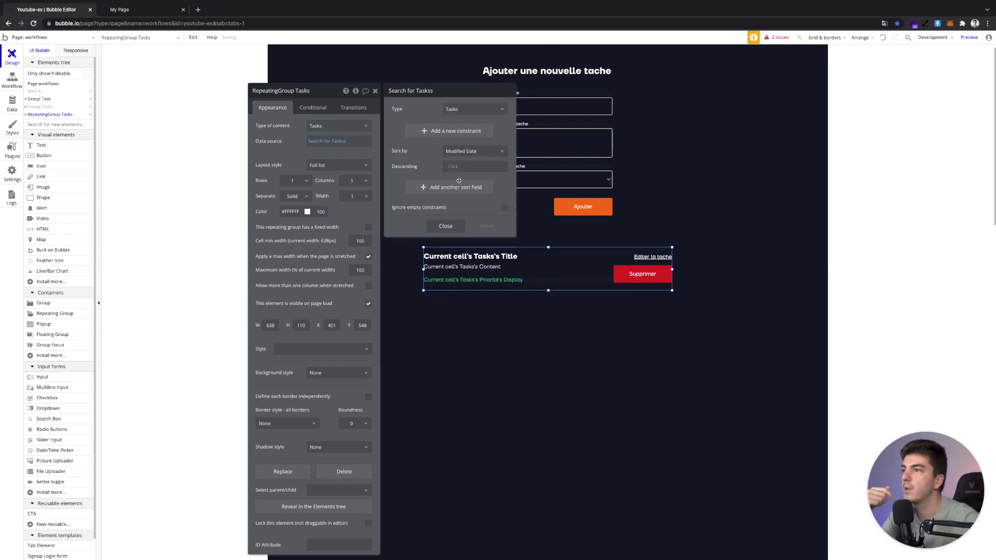
left_click(452, 169)
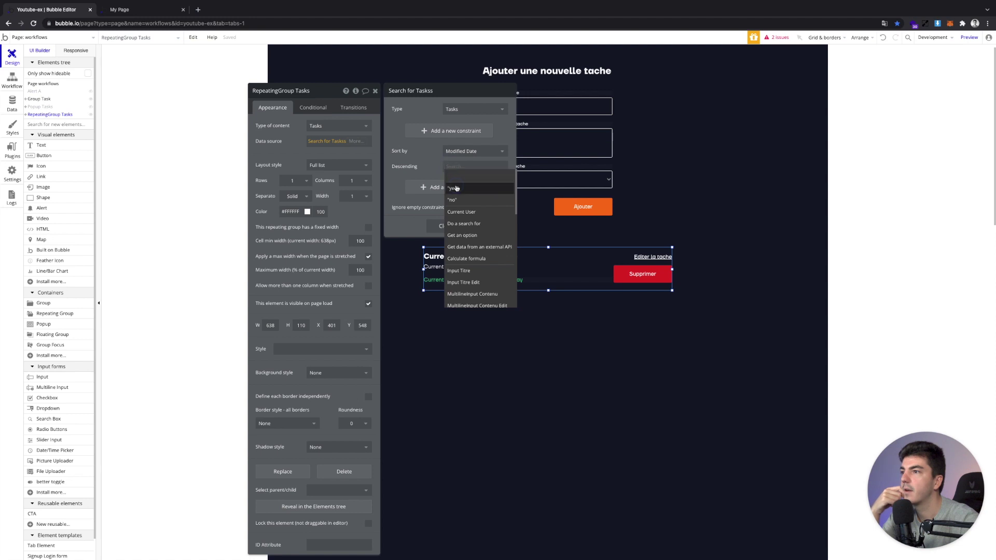
left_click(451, 186)
left_click(452, 231)
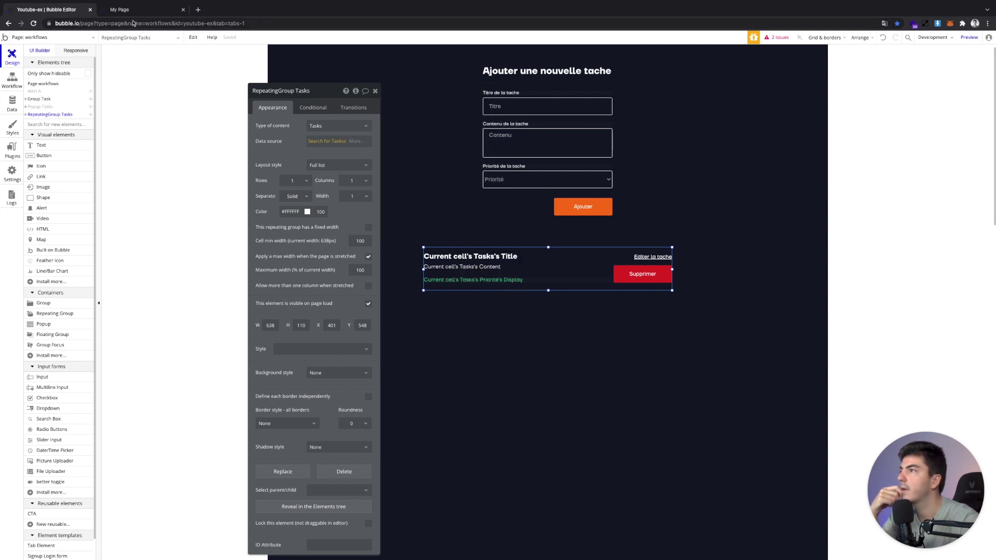
left_click(133, 11)
left_click(266, 35)
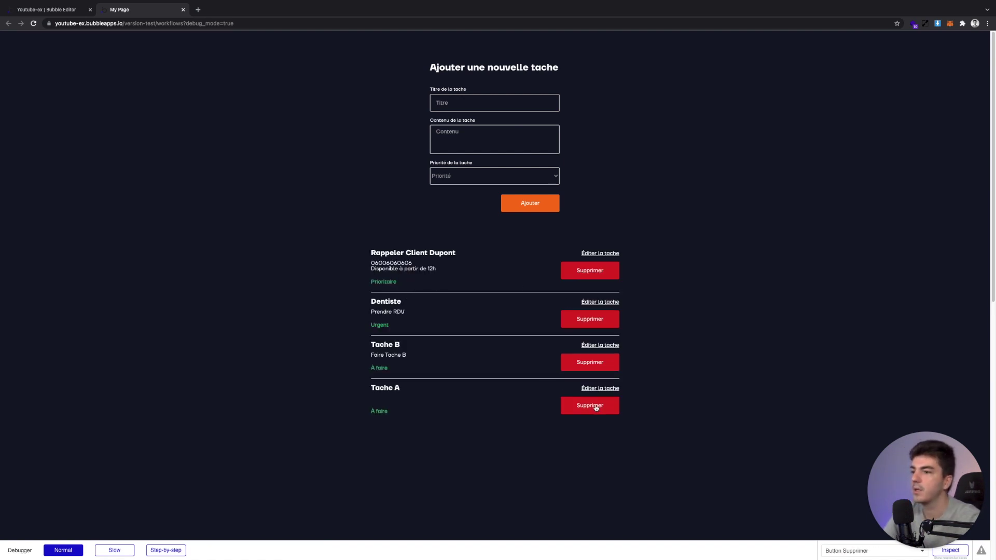
Rename Tache A to Ranger le bureau with new content, keeping priority À faire, and save
left_click(599, 388)
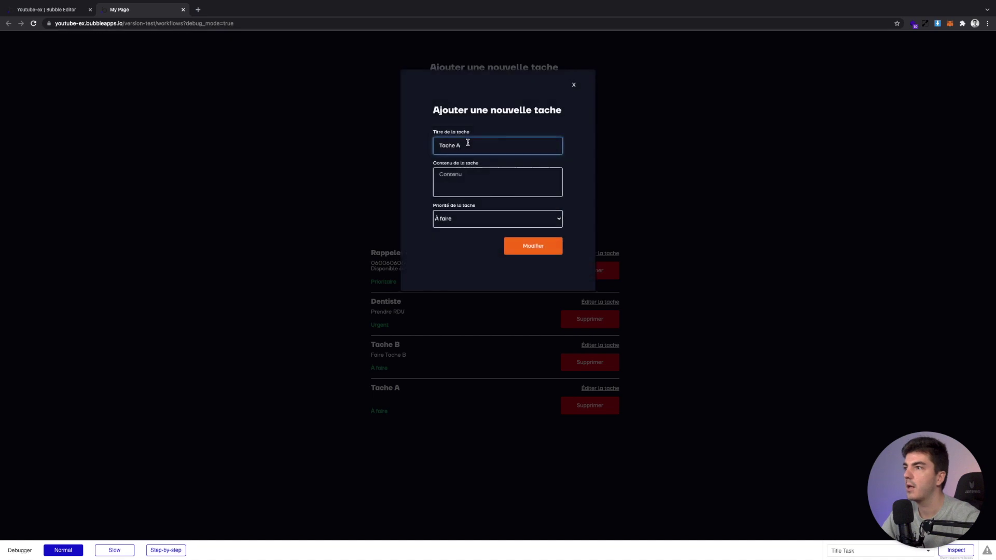
left_click(467, 144)
key("ctrl+a")
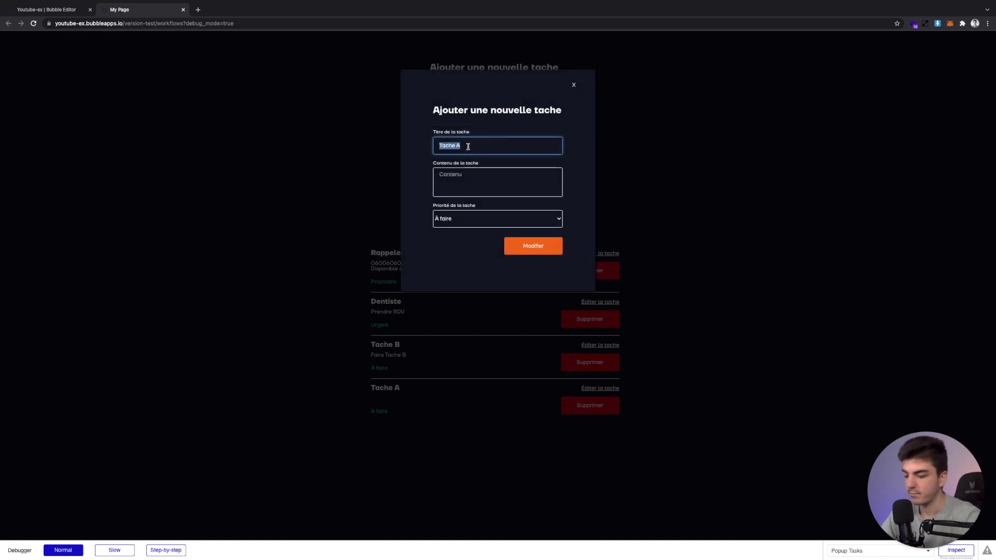
type("Re")
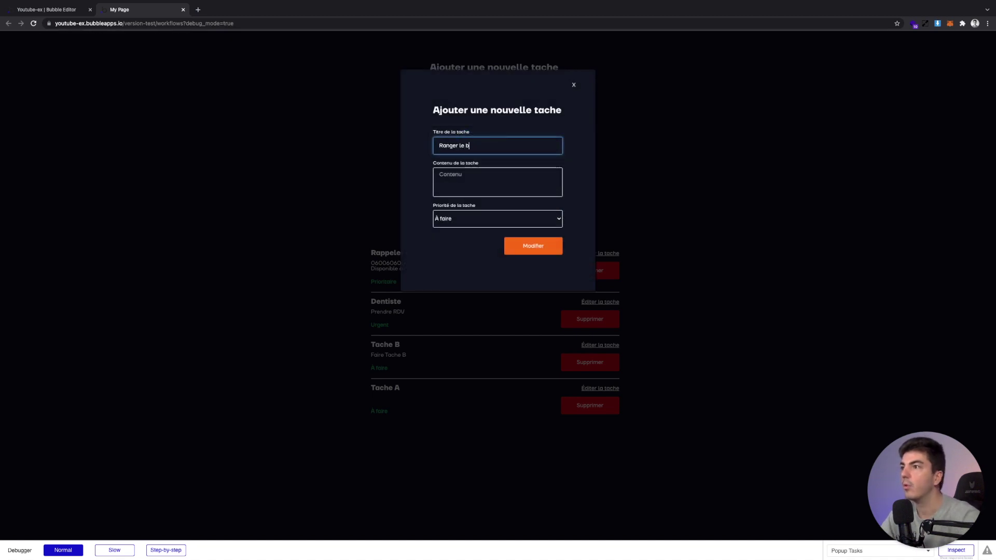
left_click(524, 172)
type("Ap")
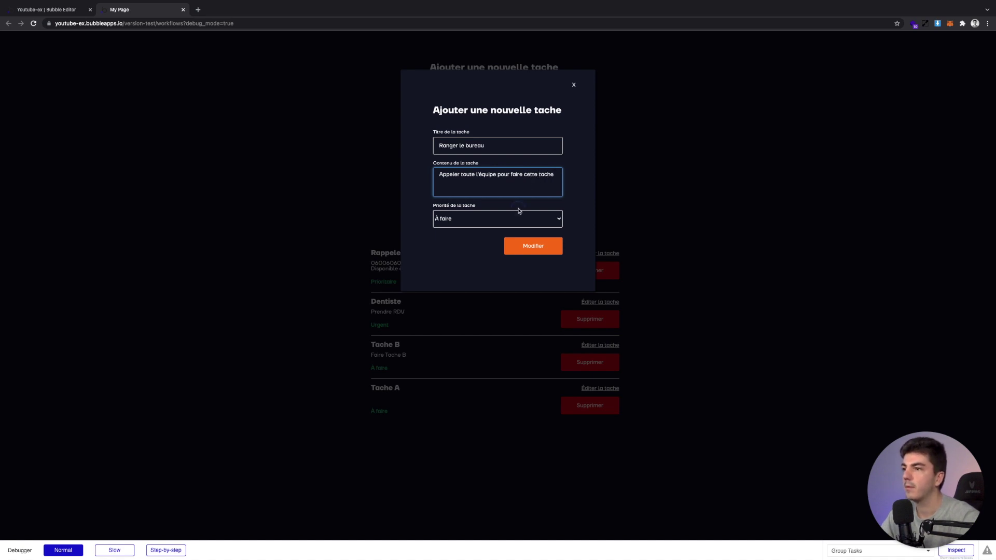
left_click(519, 215)
left_click(520, 219)
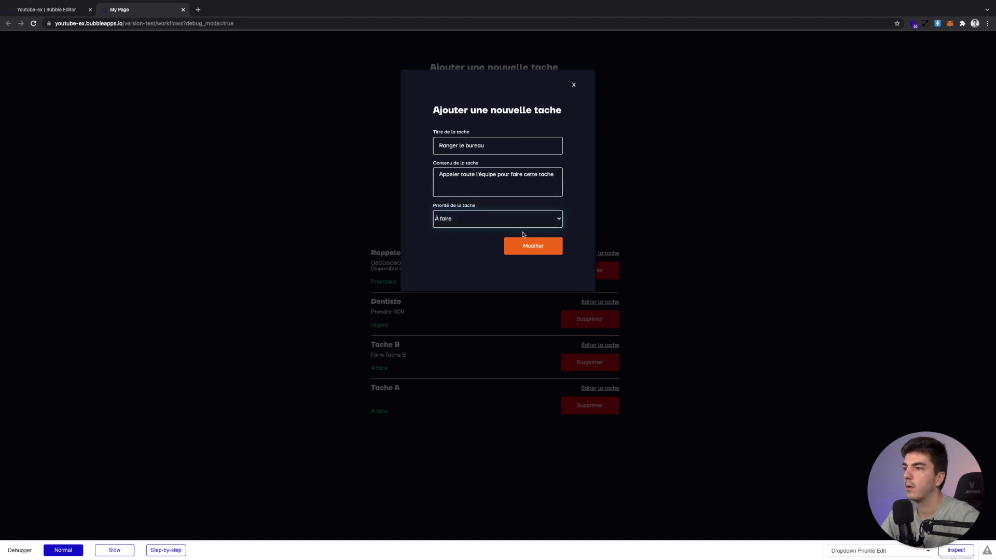
left_click(528, 242)
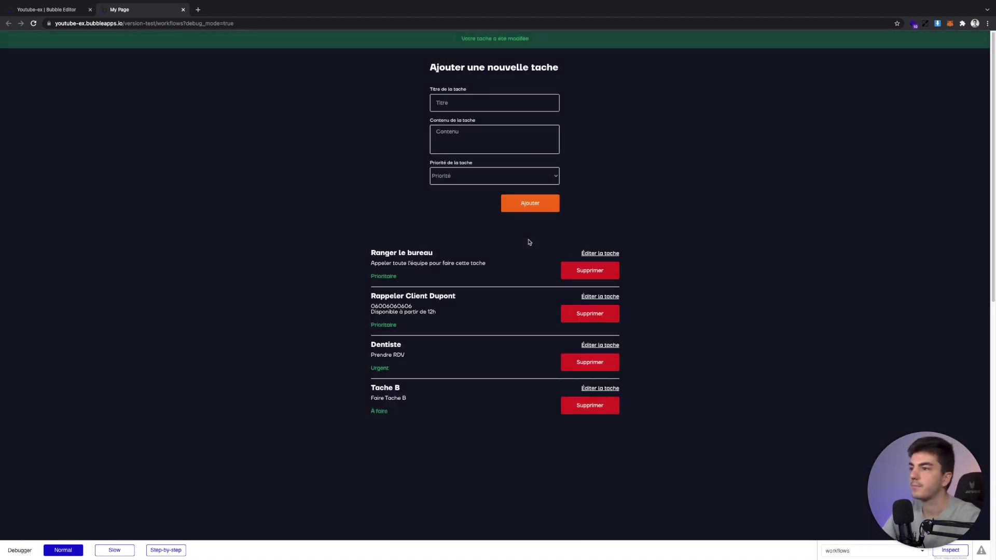
Delete the Ranger le bureau and Tache B tasks, then return to the editor
left_click(586, 272)
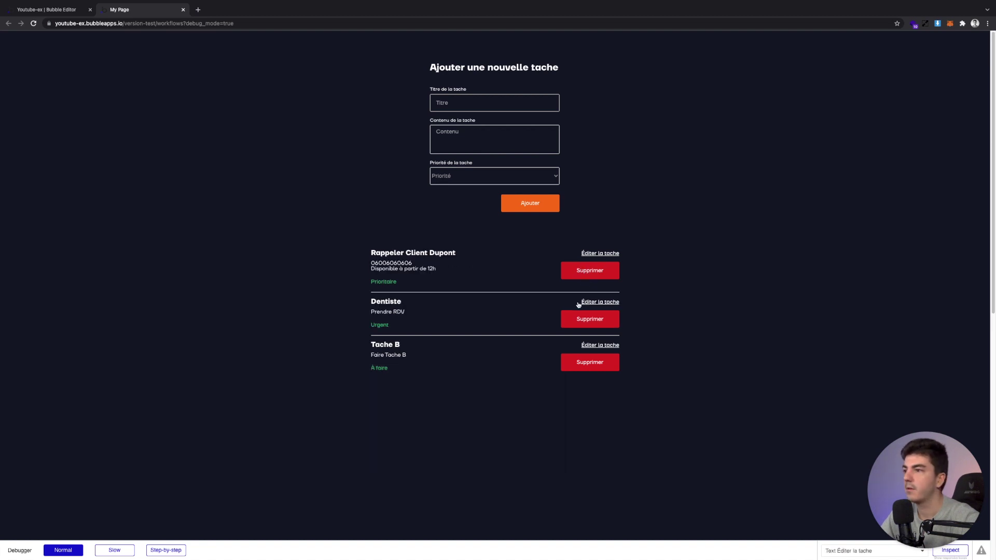
left_click(580, 357)
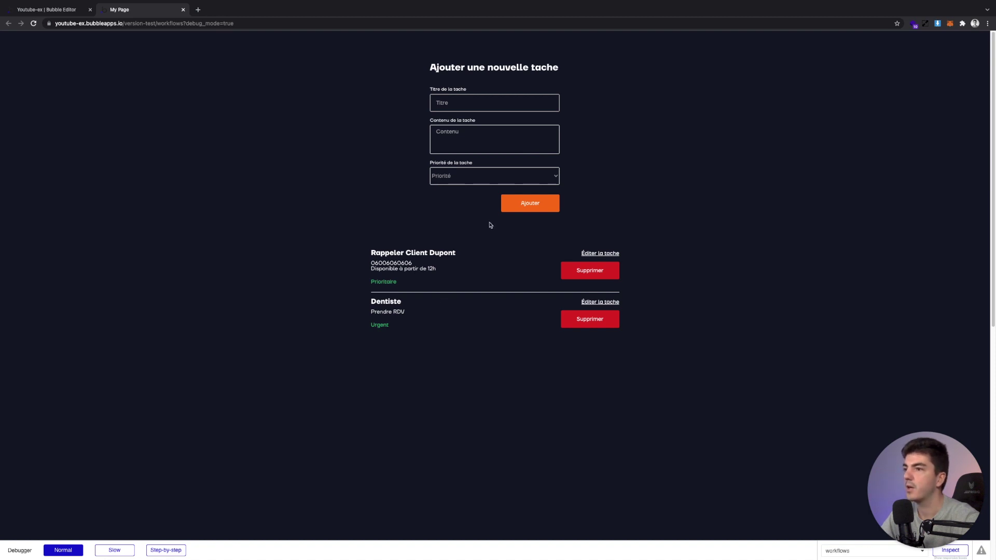
key("ctrl+Tab")
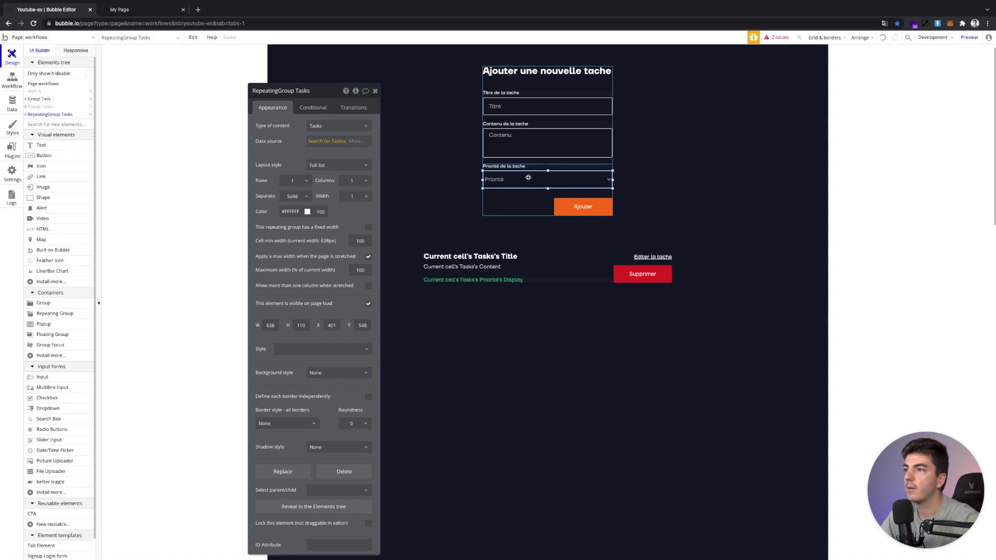
Place a priority dropdown just above the task list
left_click(573, 264)
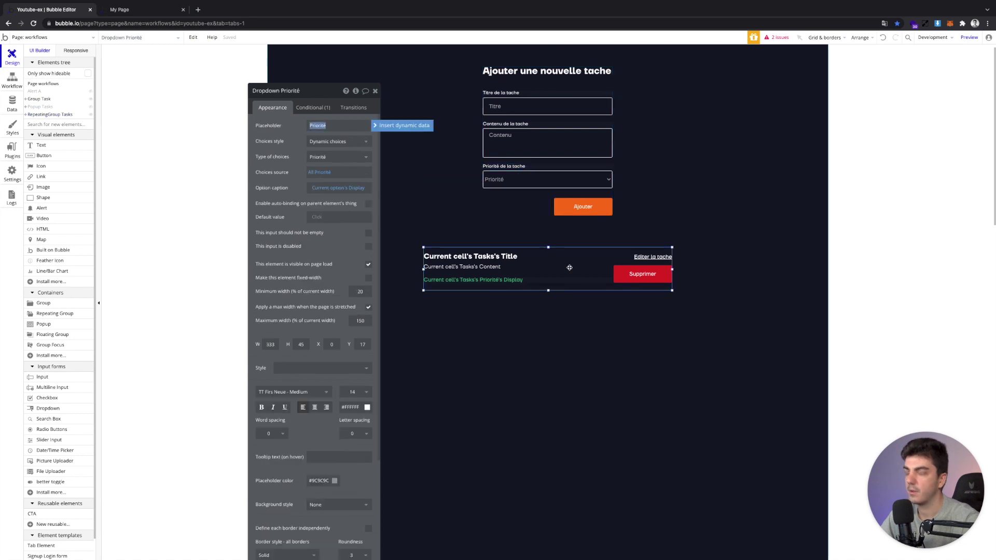
key("Down")
key("Down")
key("Down")
key("Down")
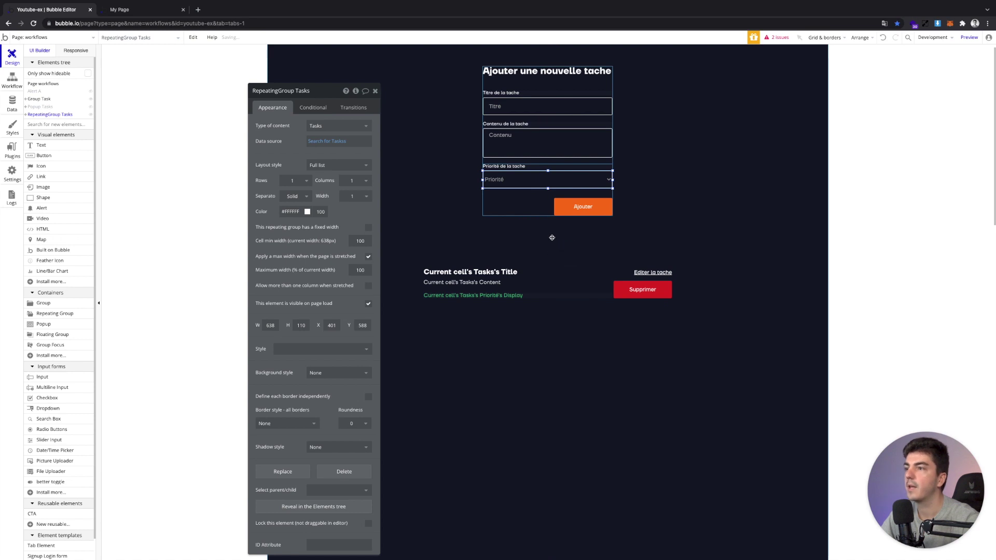
left_click(522, 205)
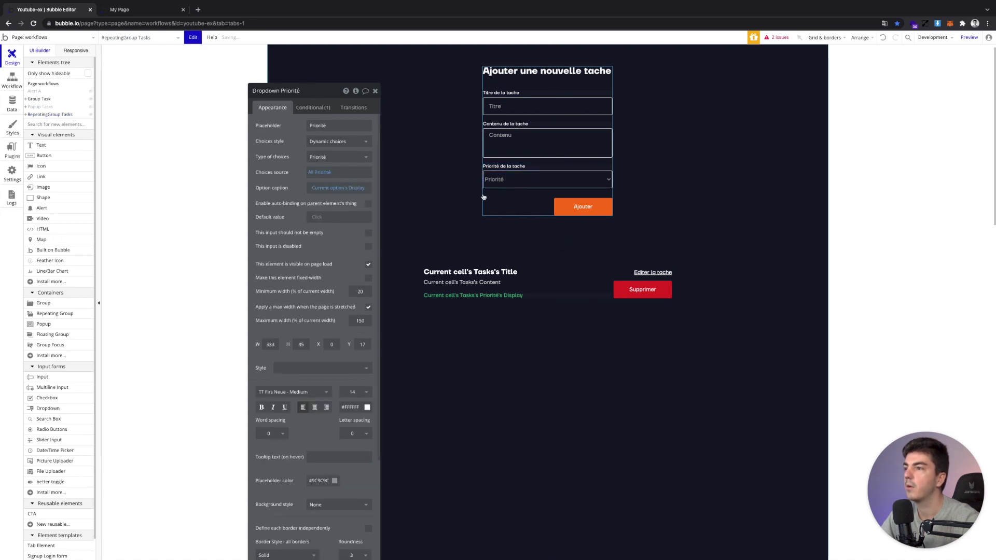
left_click_drag(486, 182, 613, 244)
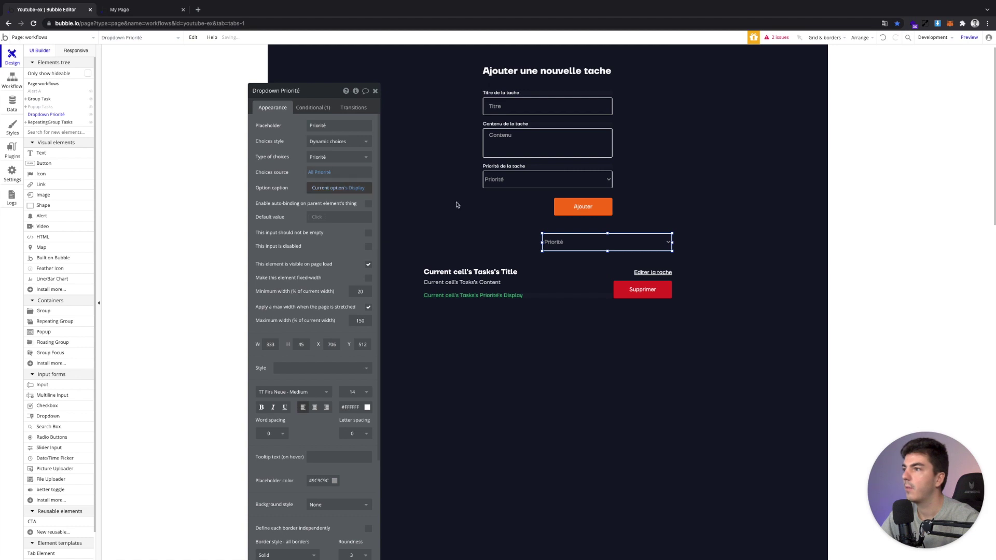
Add a Priorité = constraint to the task list's Search for Tasks
left_click(541, 294)
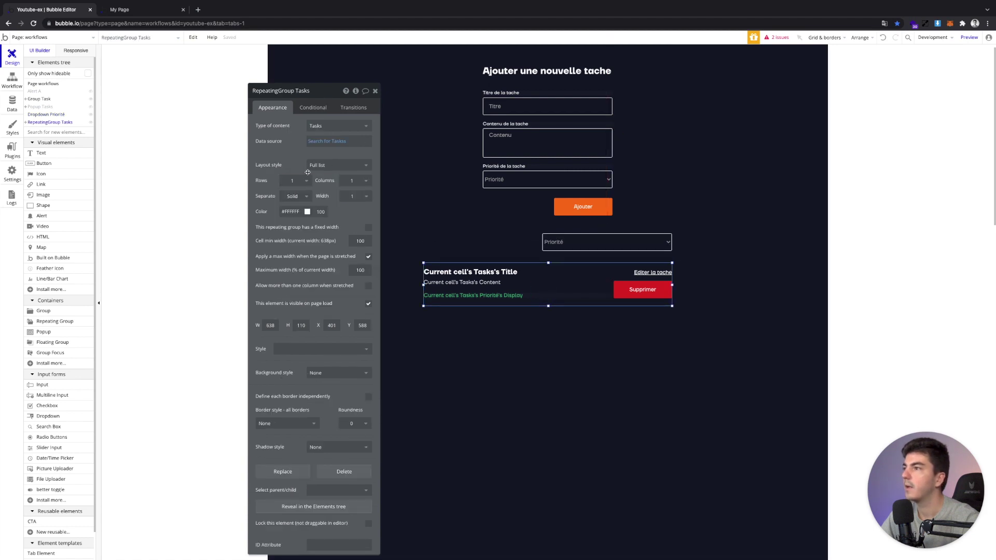
left_click(328, 141)
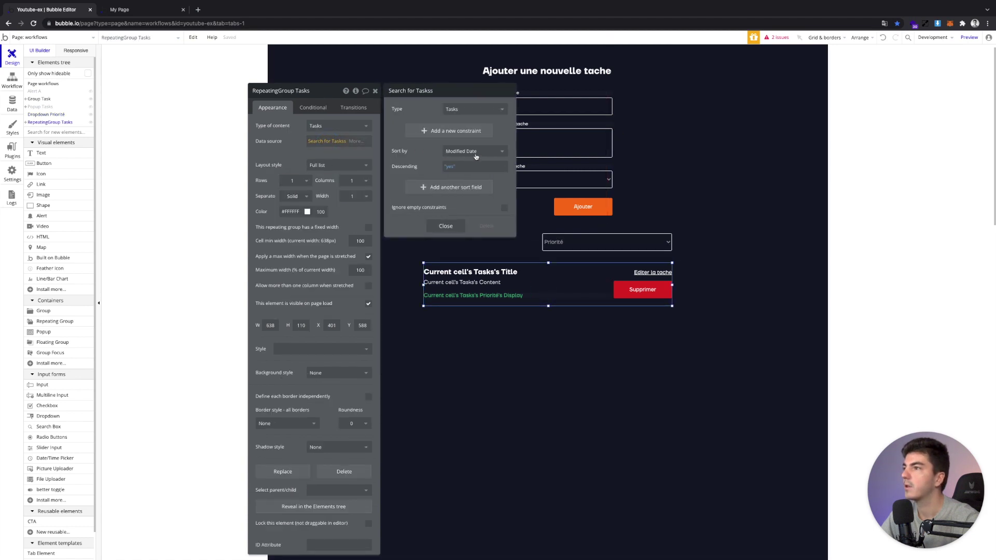
left_click(435, 131)
left_click(423, 130)
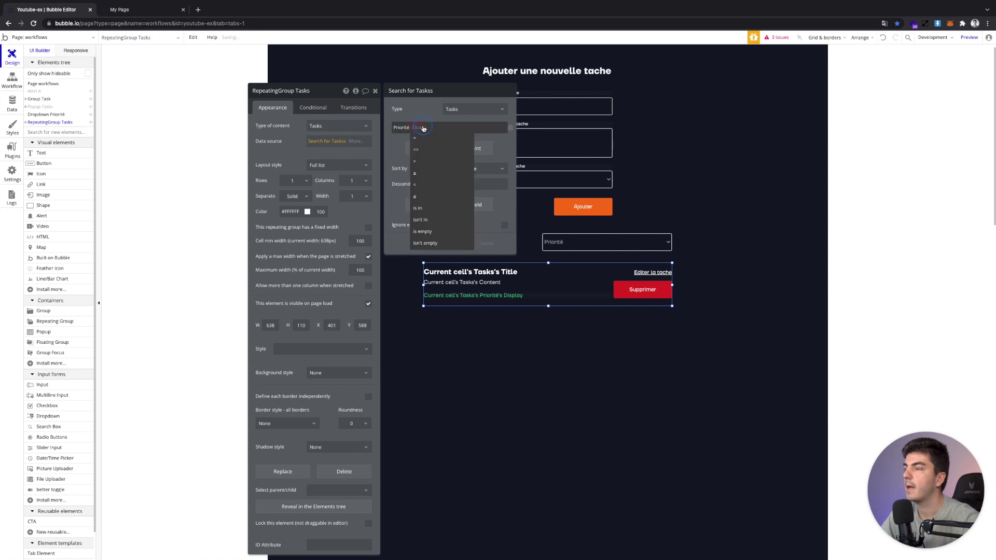
left_click(414, 138)
left_click(422, 128)
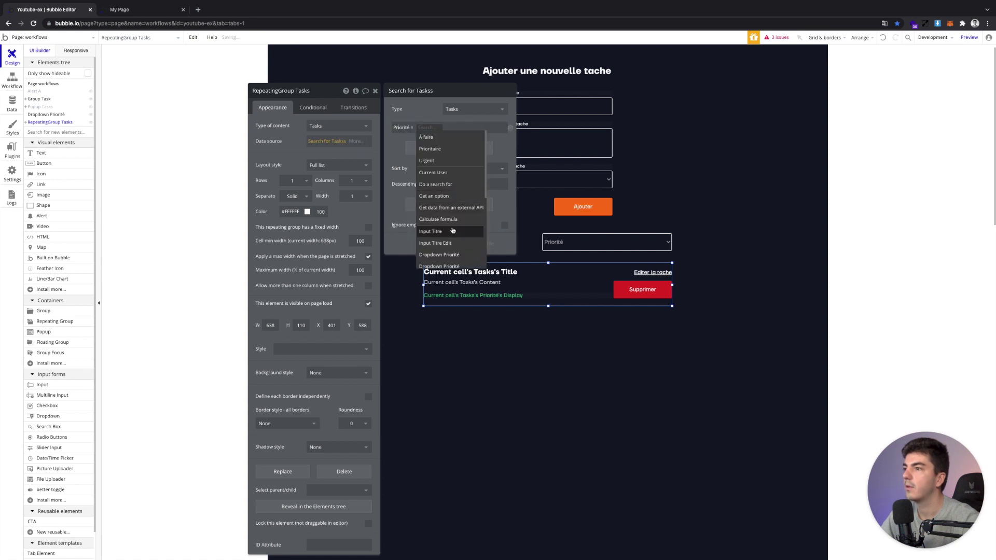
scroll(454, 227, "down", 1)
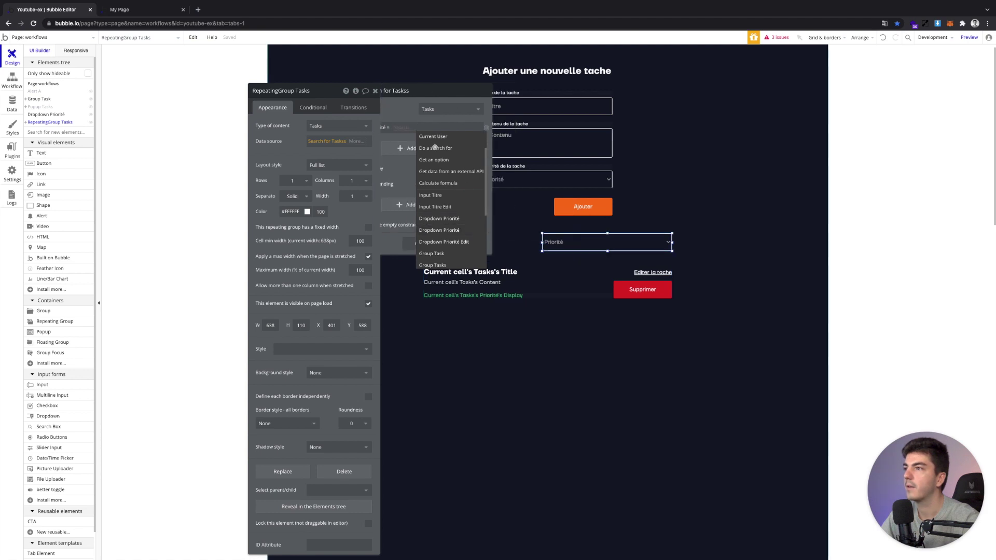
Rename the dropdown to 'Dropdown Priorité Filter'
left_click(375, 90)
left_click(306, 90)
type("Filt")
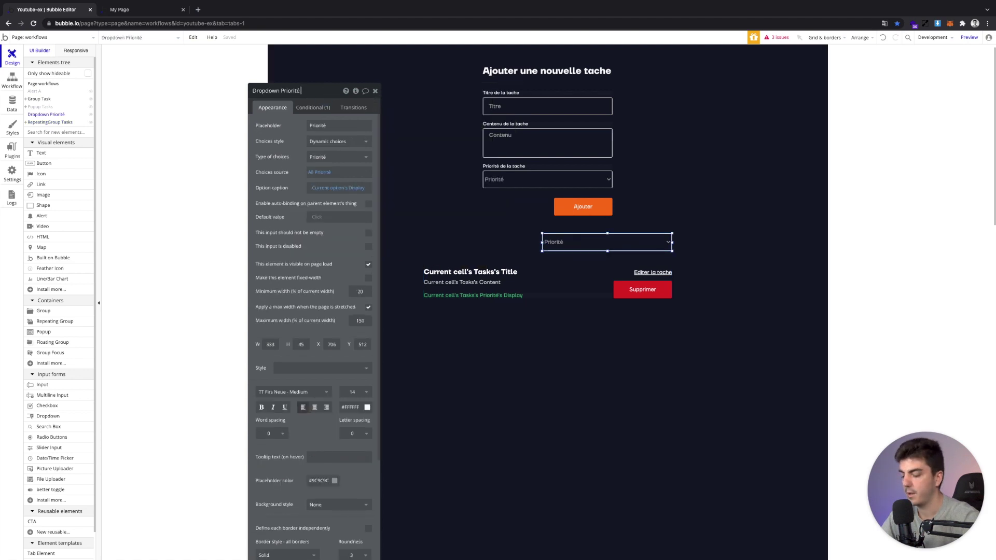
type("er")
key("Return")
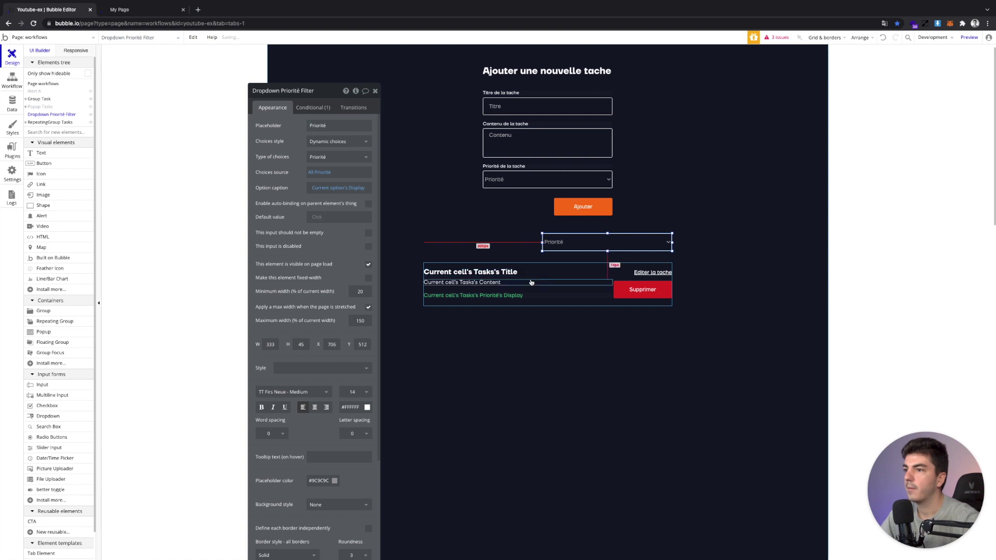
Set the Priorité constraint to Dropdown Priorité Filter's value and ignore empty constraints
left_click(532, 303)
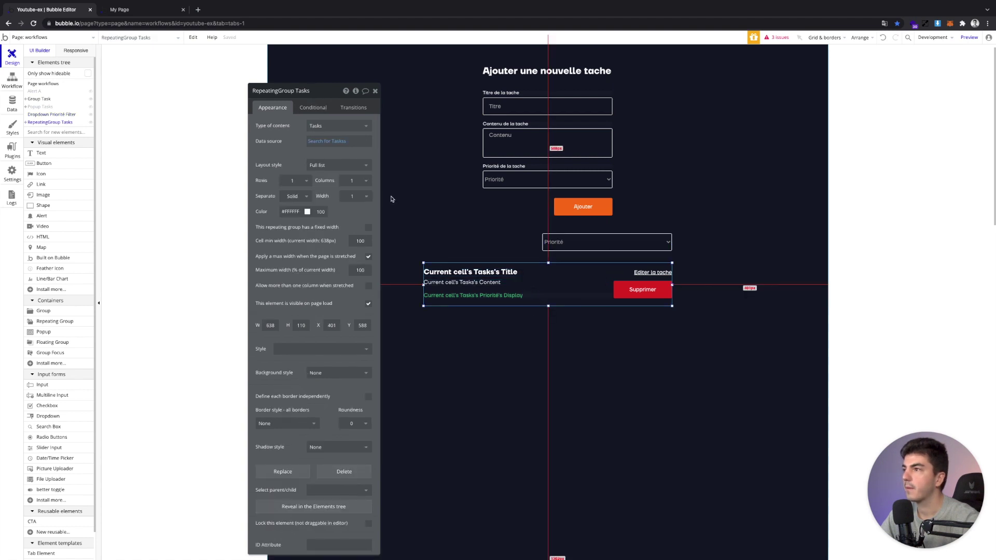
left_click(331, 144)
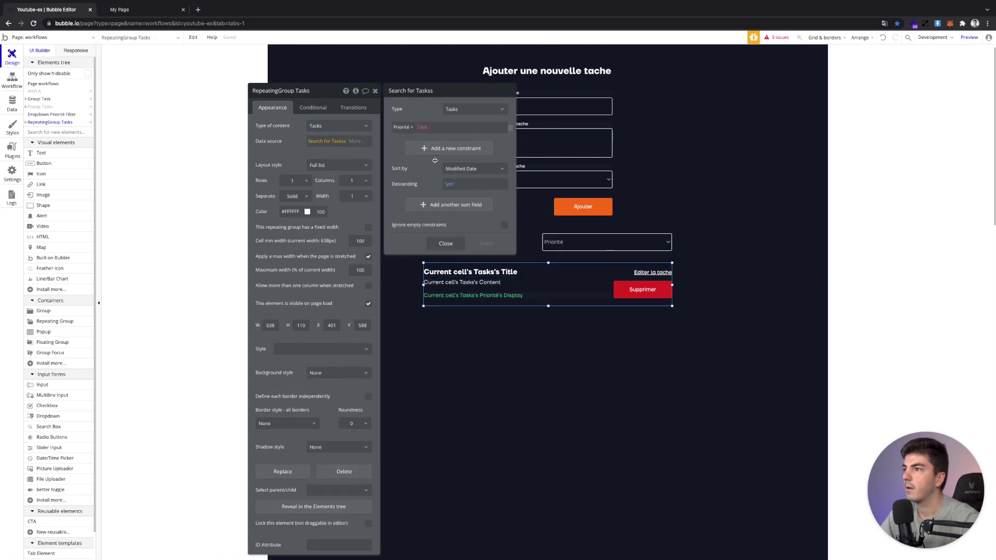
left_click(423, 127)
type("f")
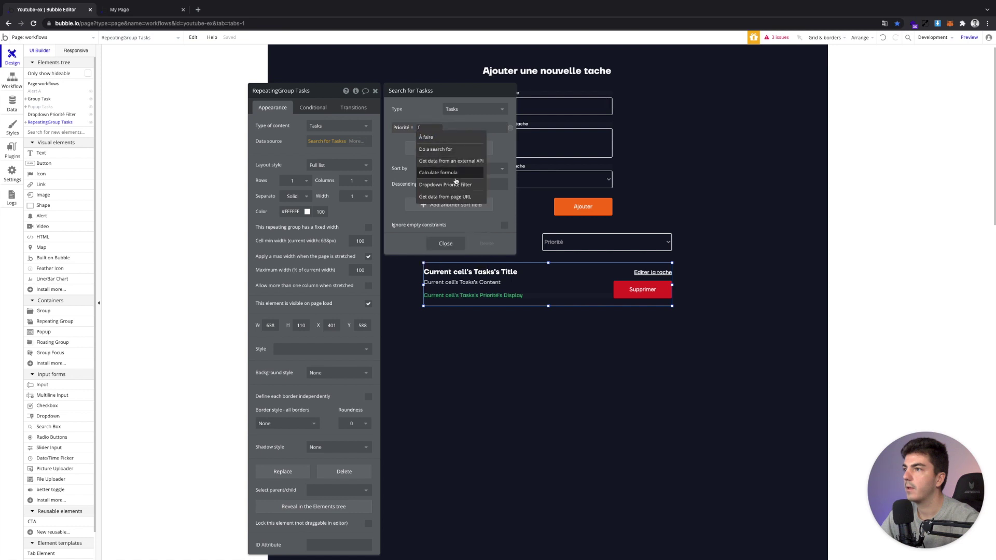
left_click(455, 184)
left_click(481, 140)
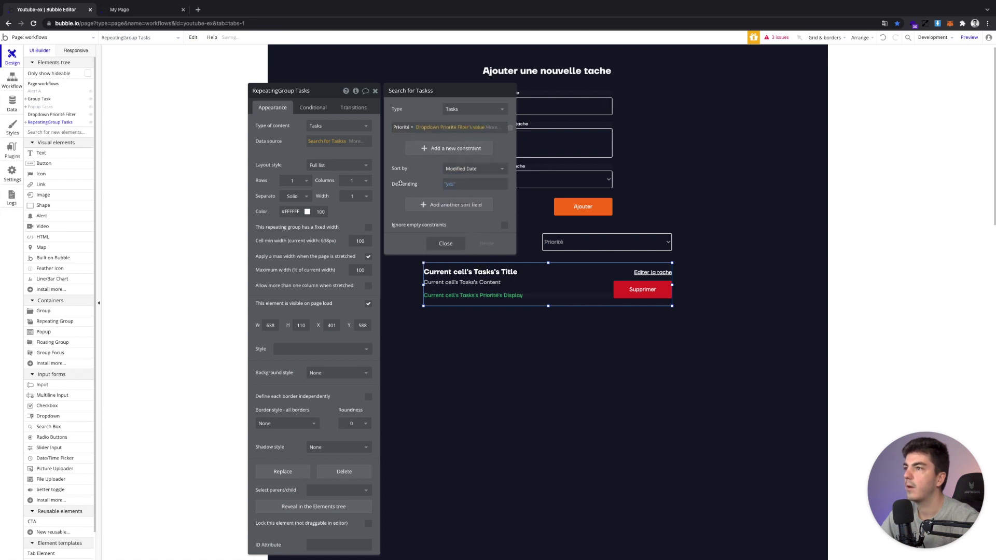
left_click(504, 225)
left_click(446, 244)
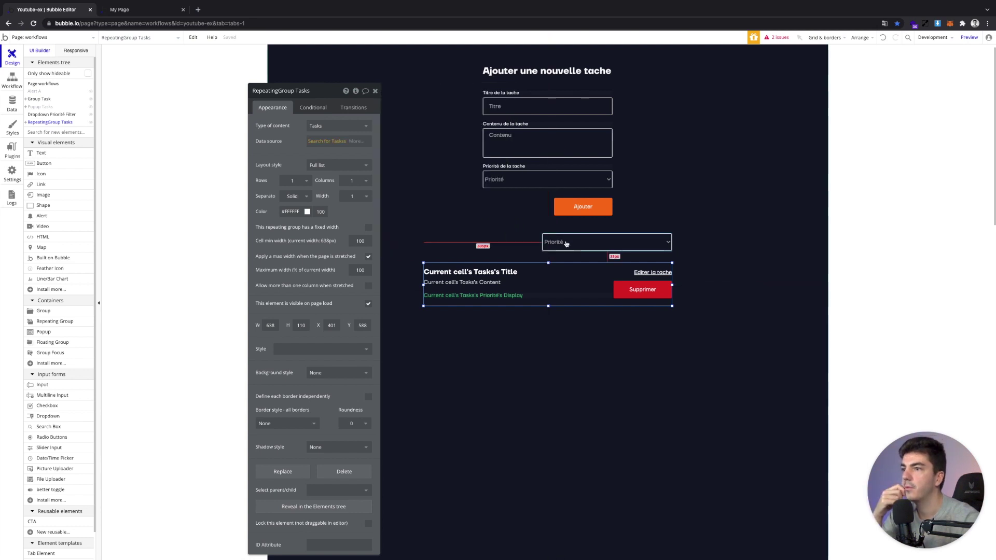
left_click(146, 15)
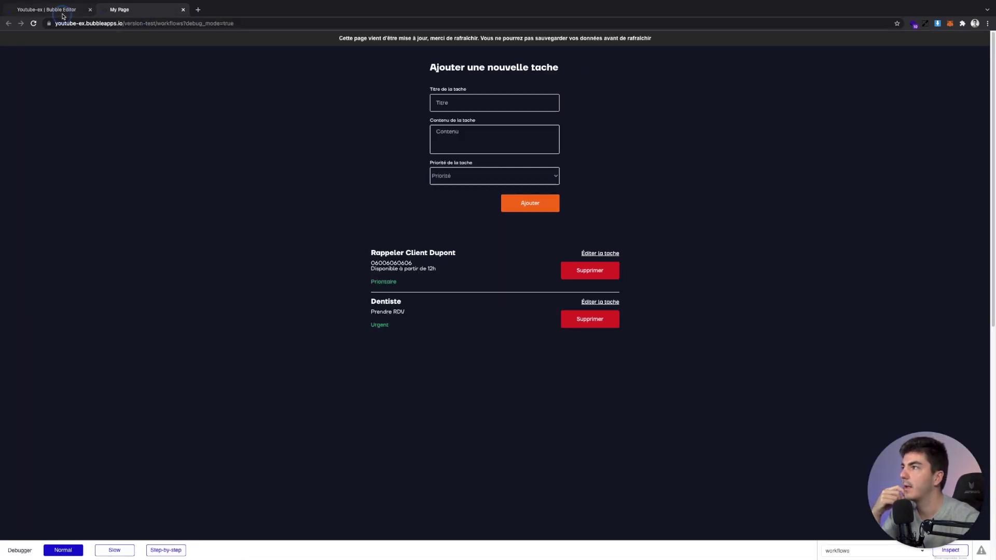
left_click(64, 12)
left_click(572, 247)
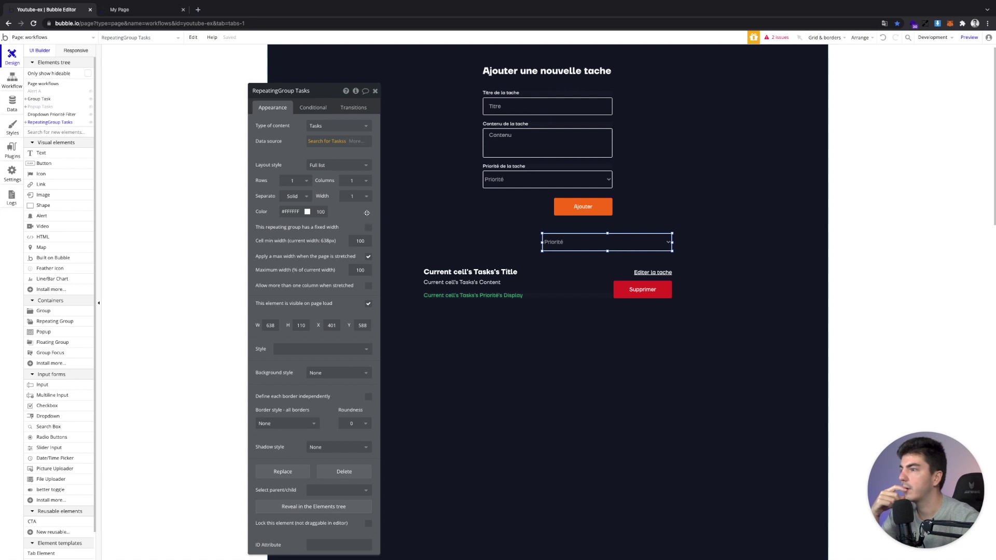
left_click(605, 242)
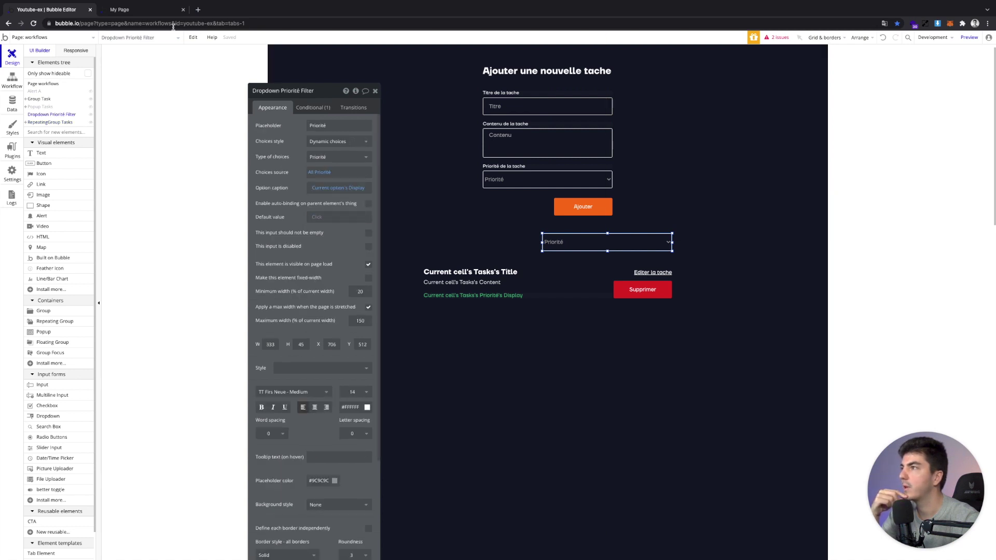
left_click(145, 11)
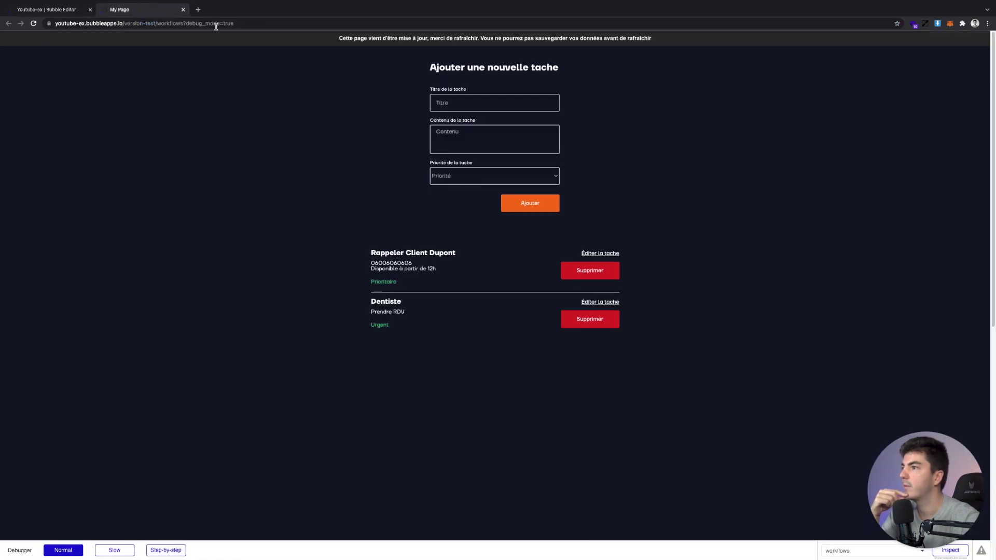
left_click(407, 44)
left_click(568, 242)
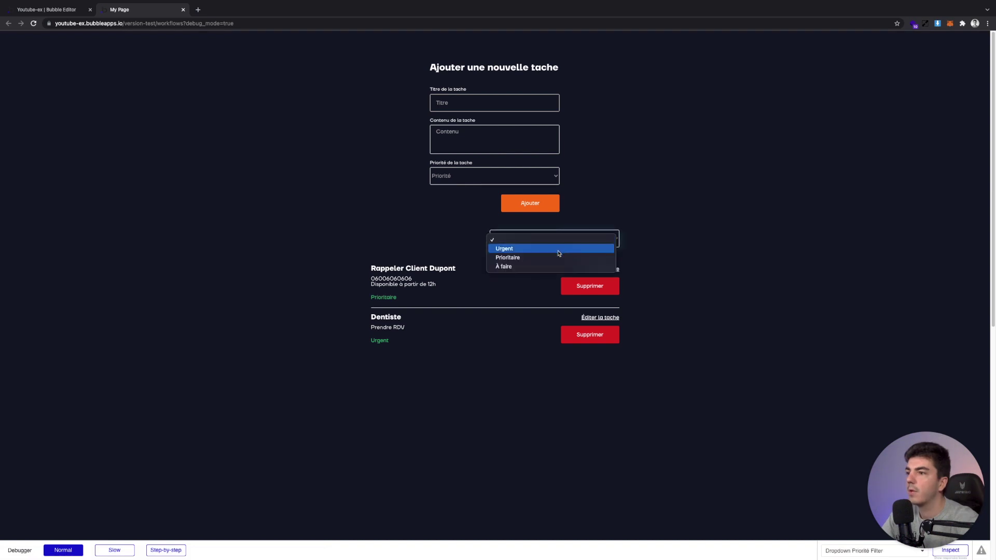
left_click(558, 247)
left_click(510, 239)
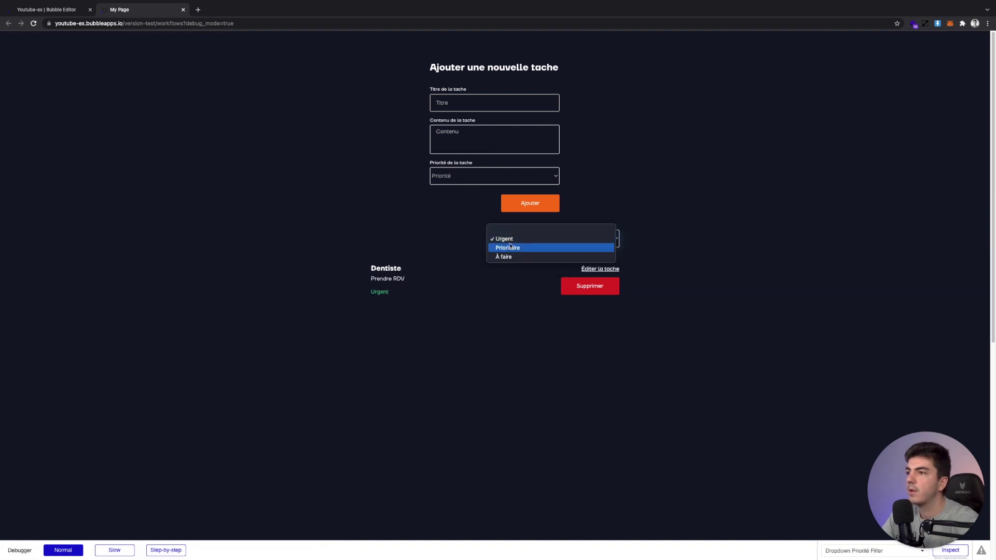
left_click(516, 239)
left_click(517, 237)
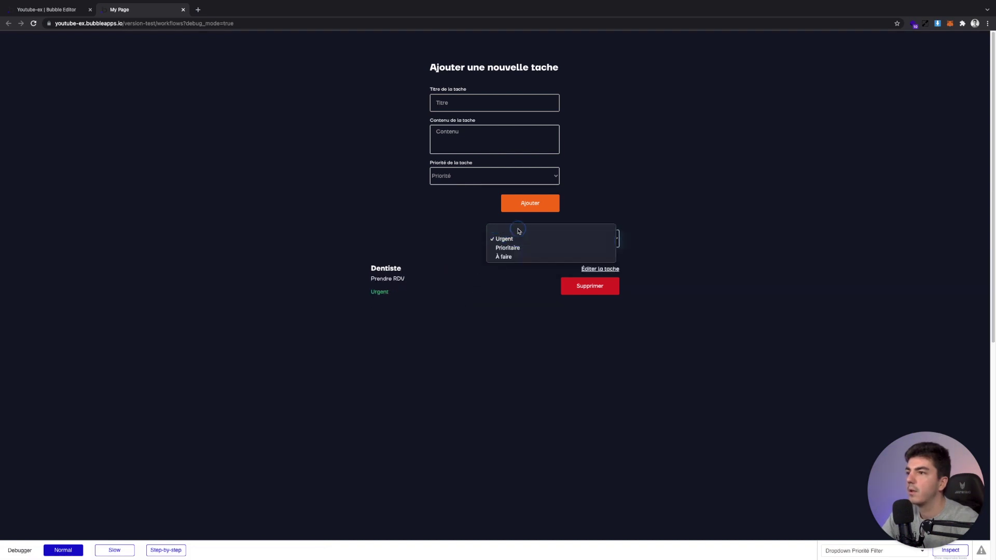
left_click(518, 232)
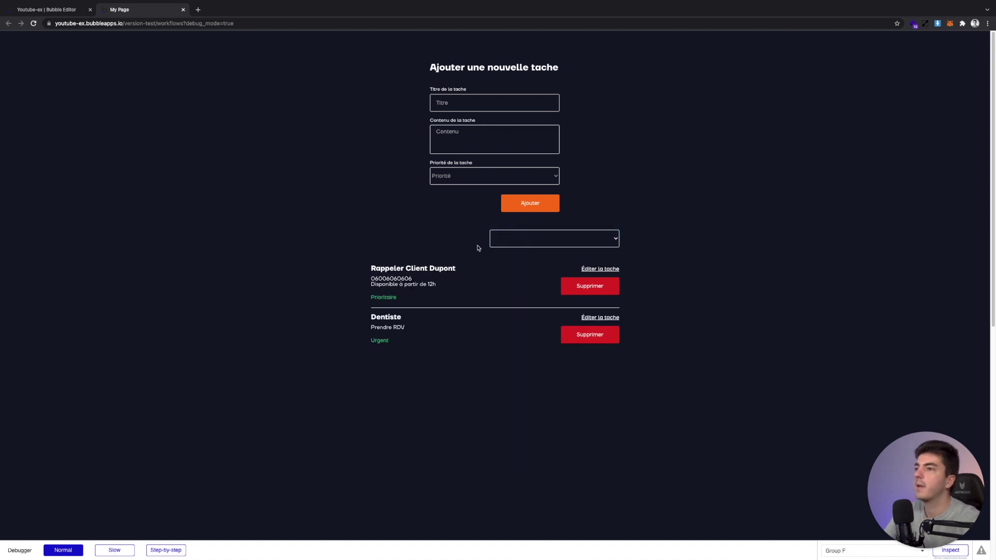
left_click(54, 10)
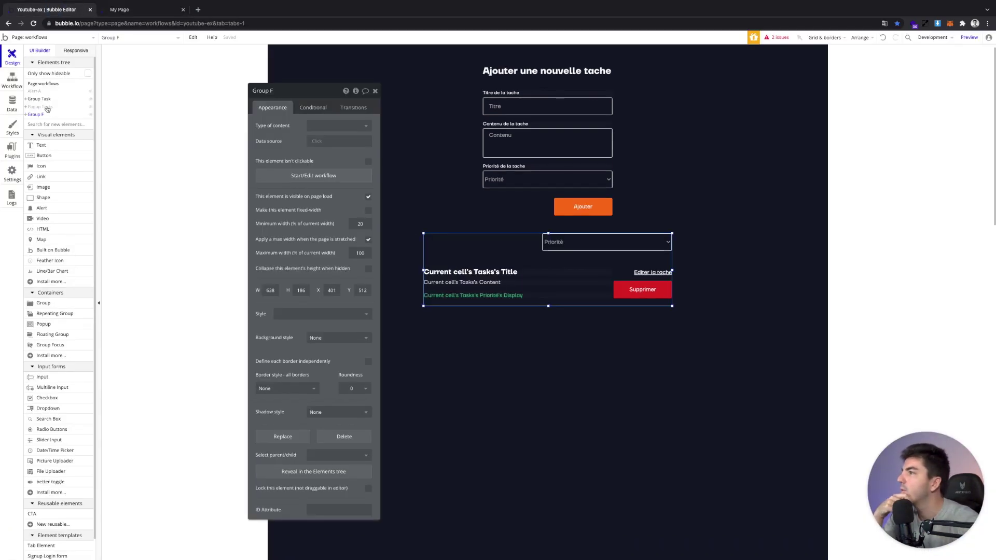
Review the page workflows, opening the show message step and the action list
left_click(13, 82)
left_click(207, 136)
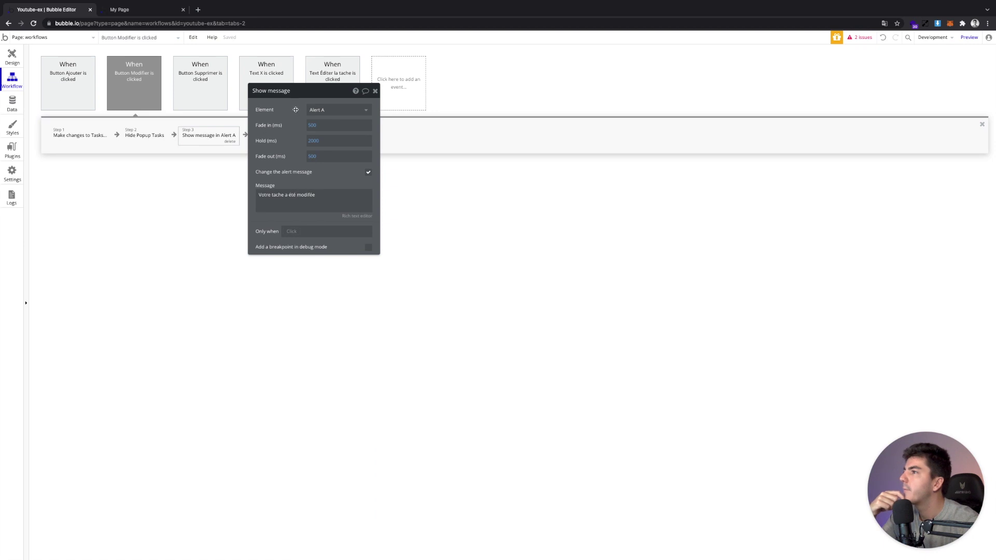
left_click_drag(295, 109, 321, 241)
left_click(280, 136)
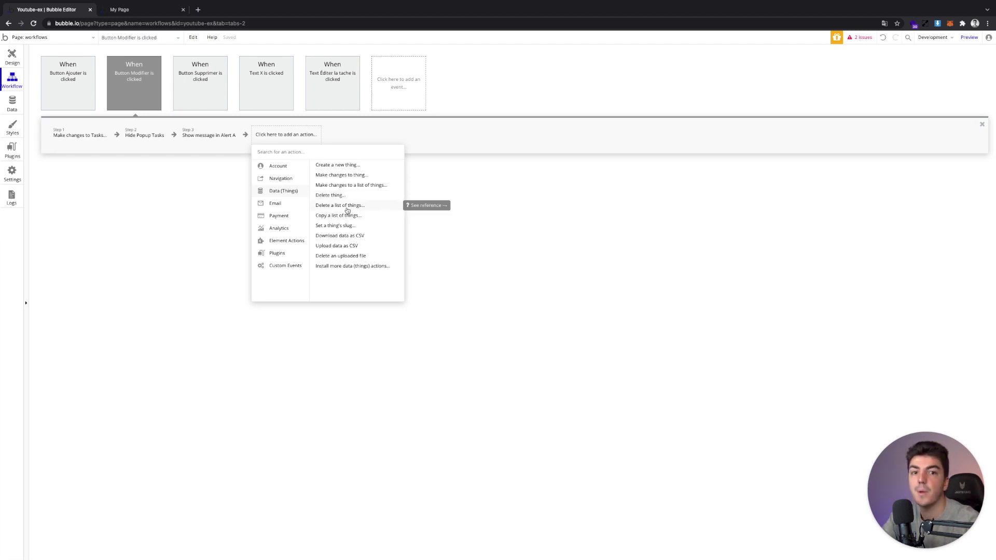
Move Group F, holding the filter and task list, lower below the Ajouter button
left_click(12, 57)
double_click(585, 208)
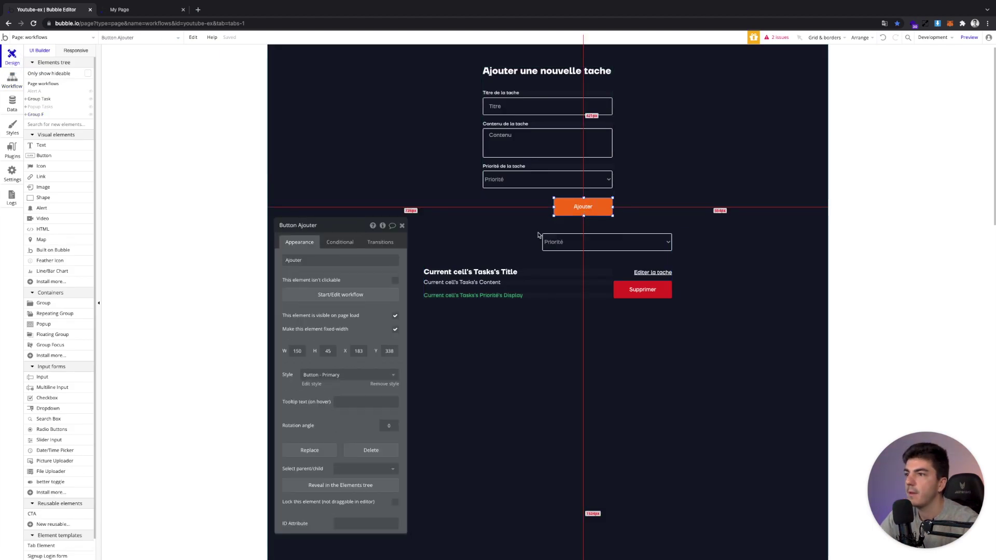
left_click(535, 237)
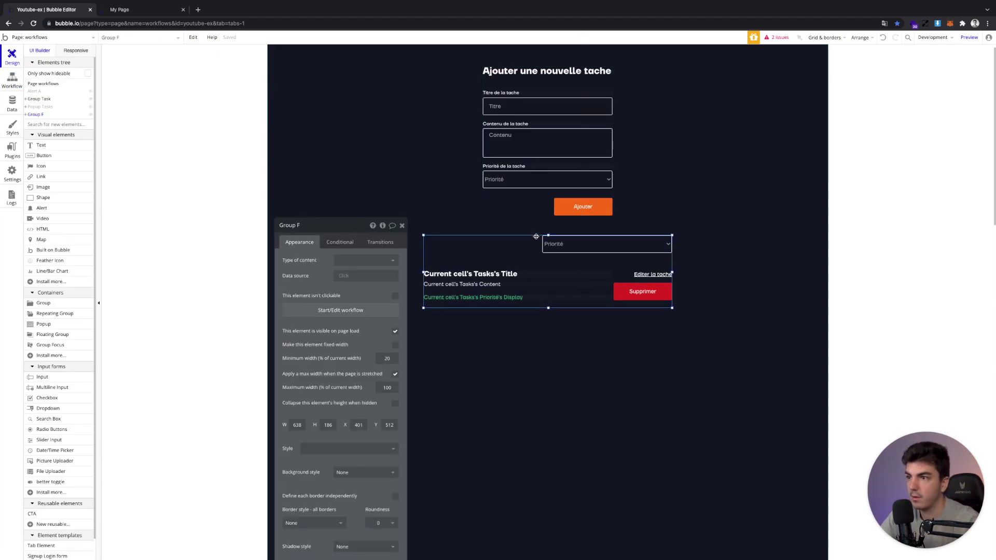
left_click(401, 225)
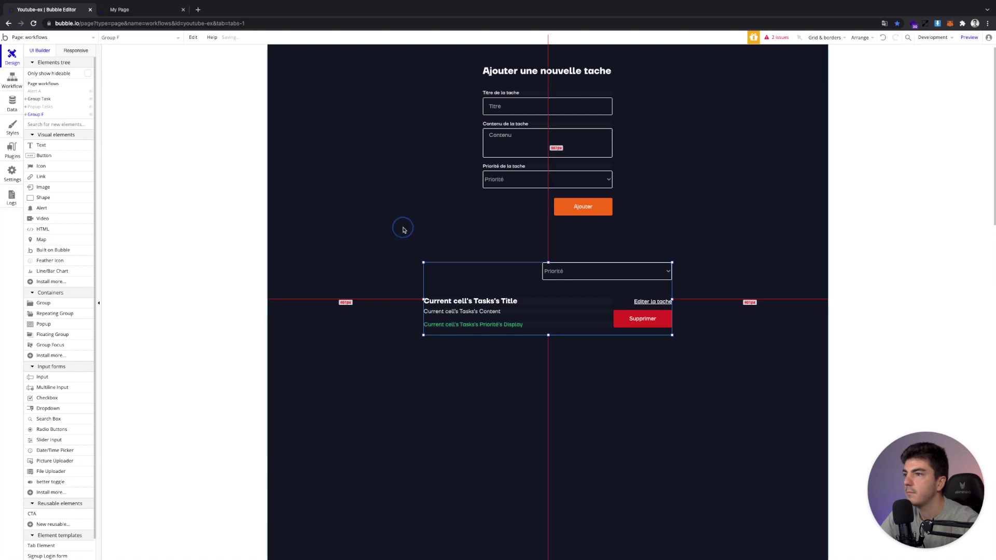
left_click(46, 155)
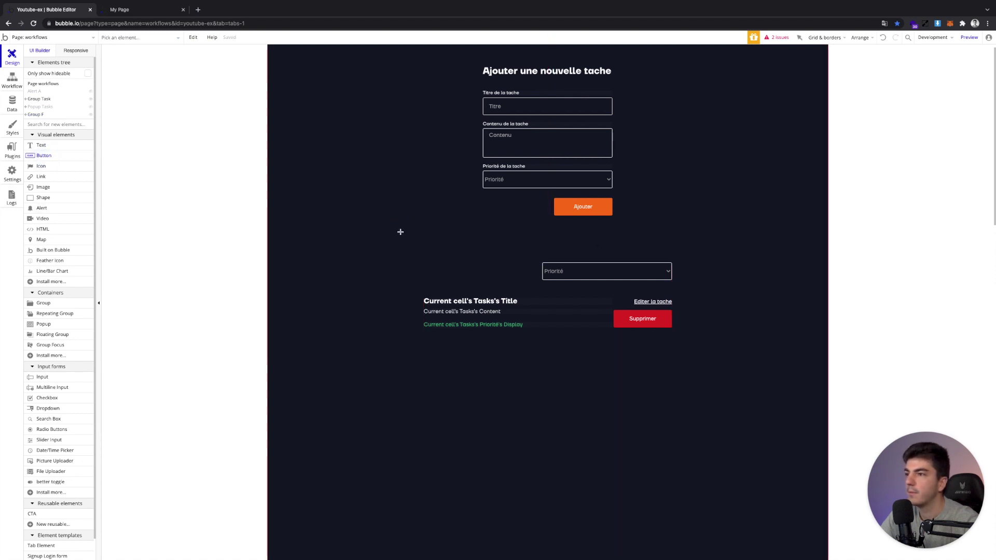
Draw a button beside the priority filter labelled 'Supprimer toute les taches'
left_click(434, 239)
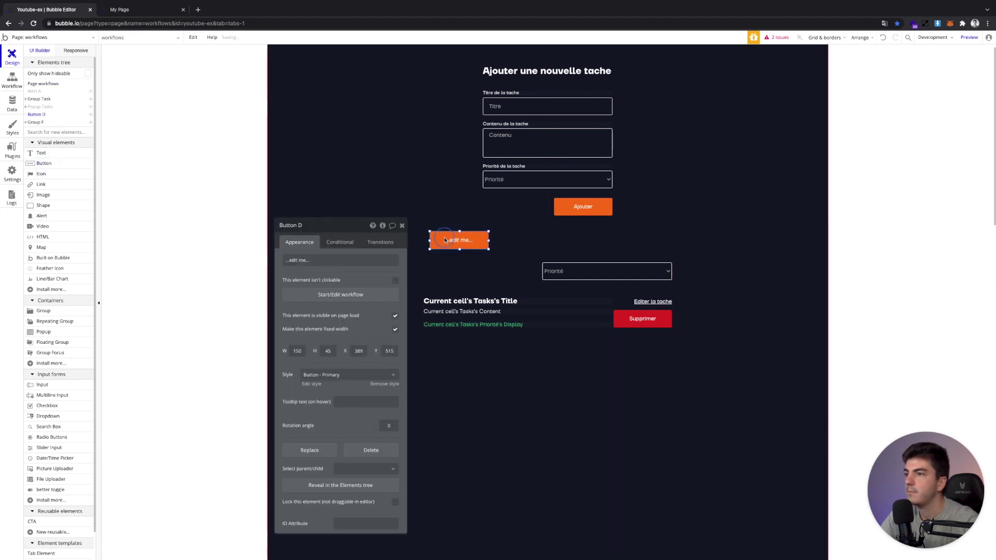
left_click(440, 238)
left_click_drag(440, 238, 445, 272)
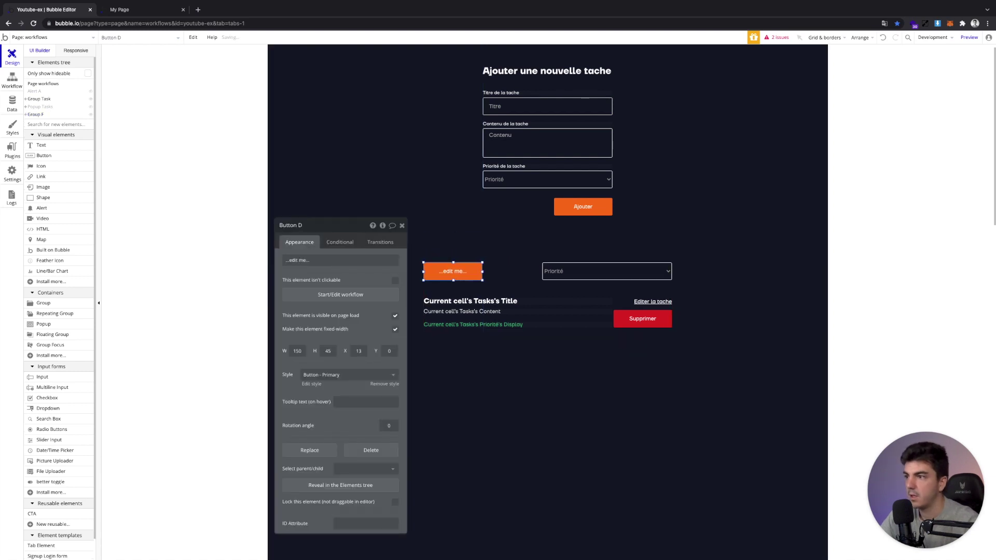
left_click(343, 260)
type("Supprimer toute les taches")
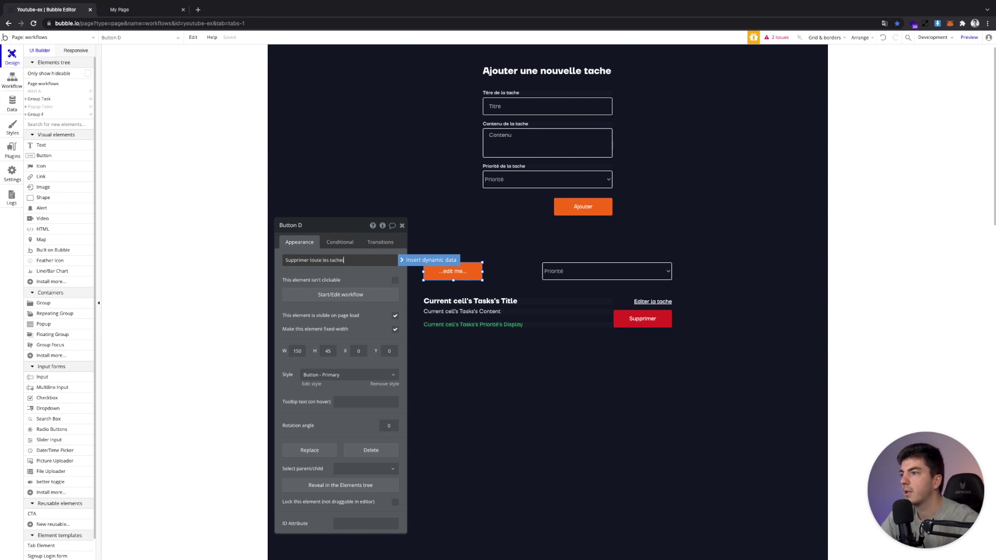
key("Return")
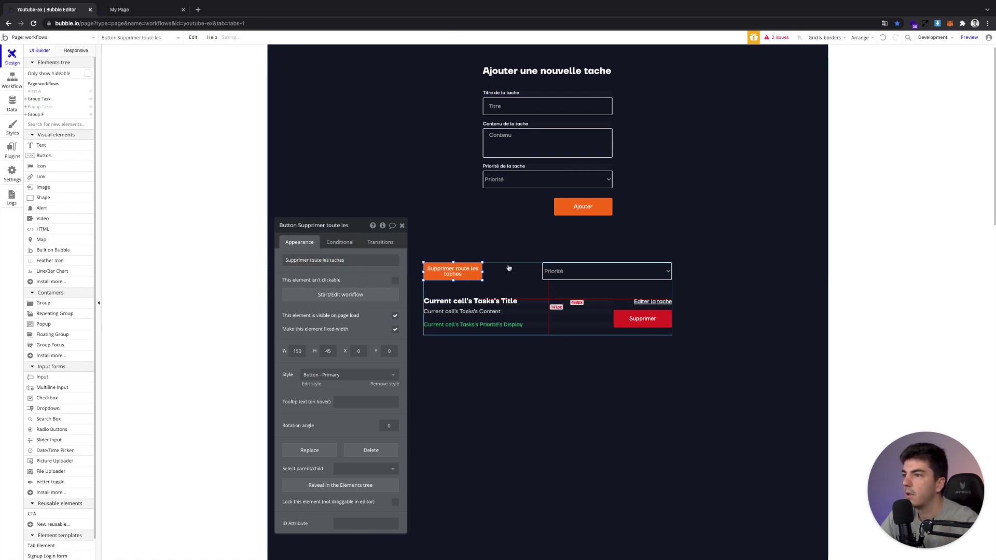
Widen the button to 221 px and give it the red Button - Error style
left_click_drag(482, 271, 510, 273)
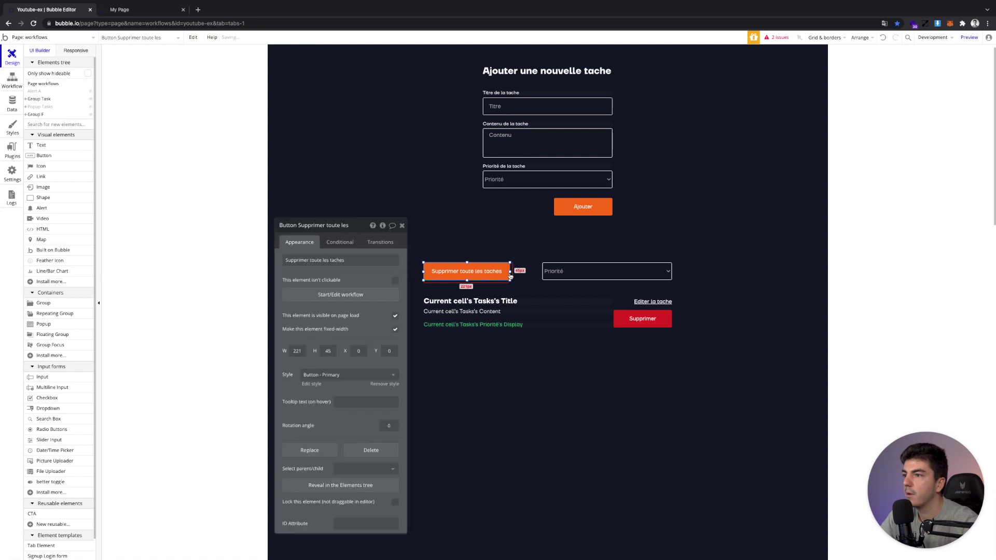
left_click(342, 374)
left_click(327, 410)
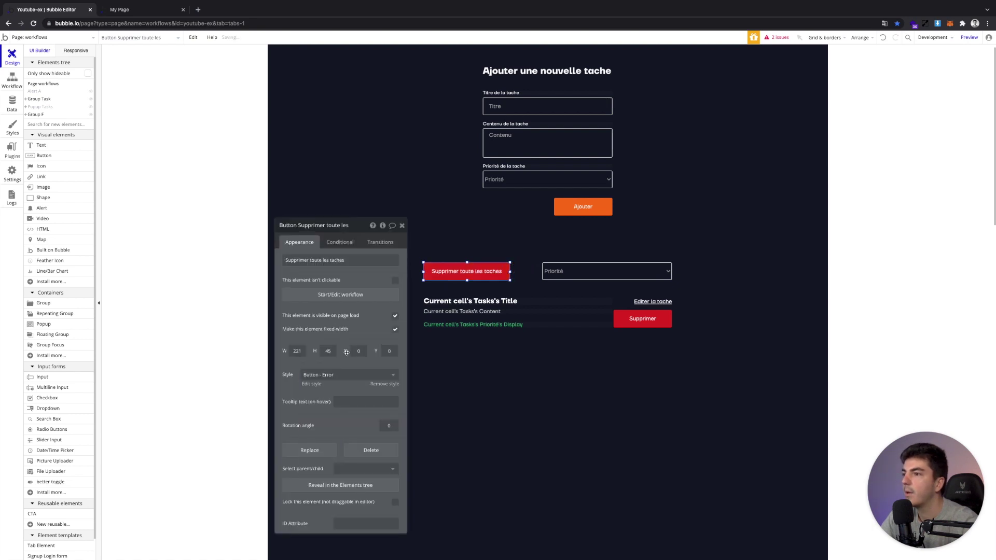
left_click(326, 297)
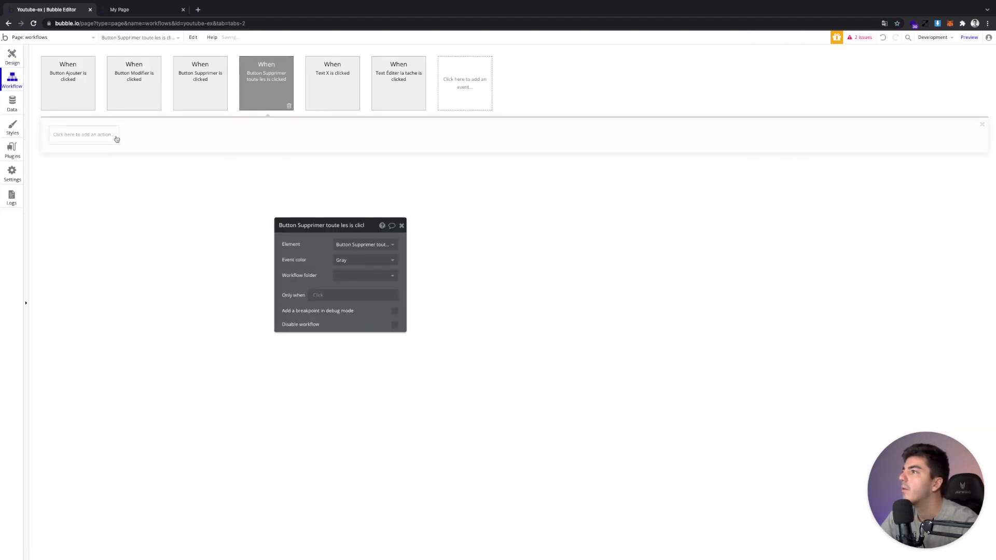
Add a Delete a list of Tasks action whose list comes from a database search
left_click(112, 139)
mouse_move(86, 190)
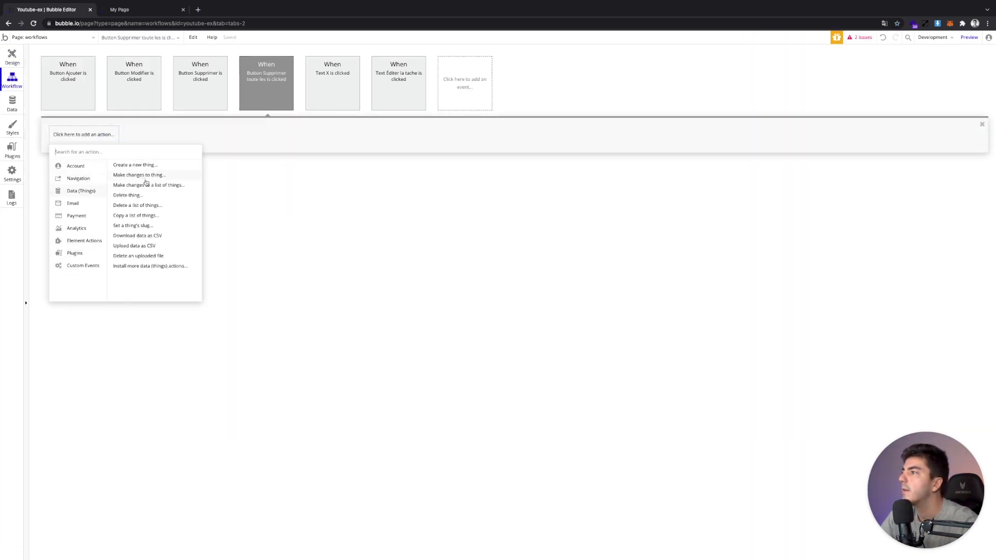
left_click(143, 206)
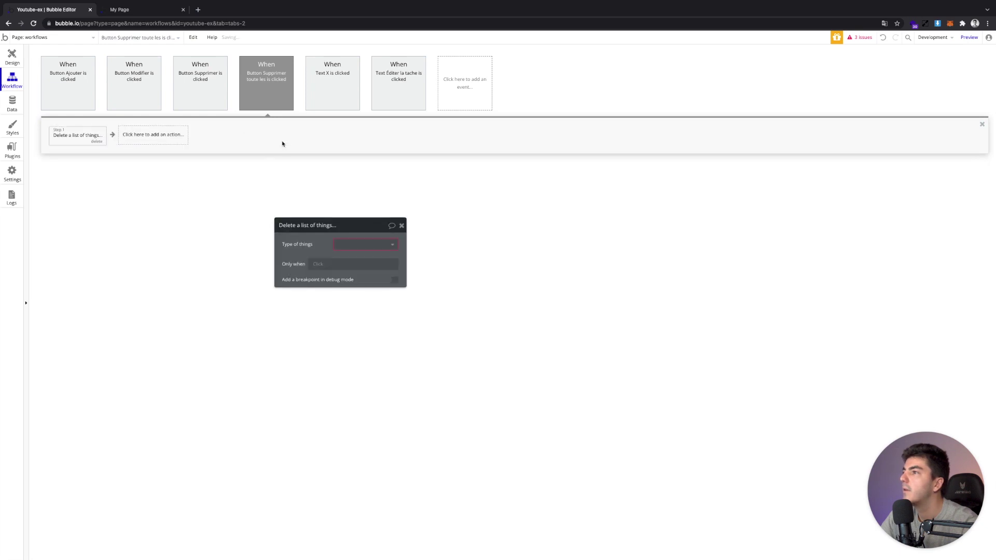
left_click(345, 243)
left_click(355, 278)
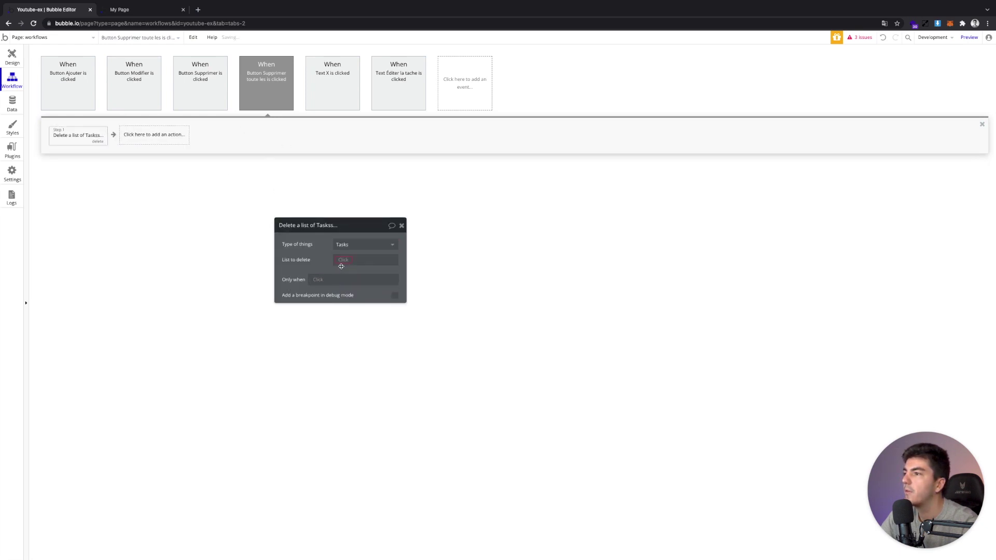
left_click(340, 266)
left_click(355, 290)
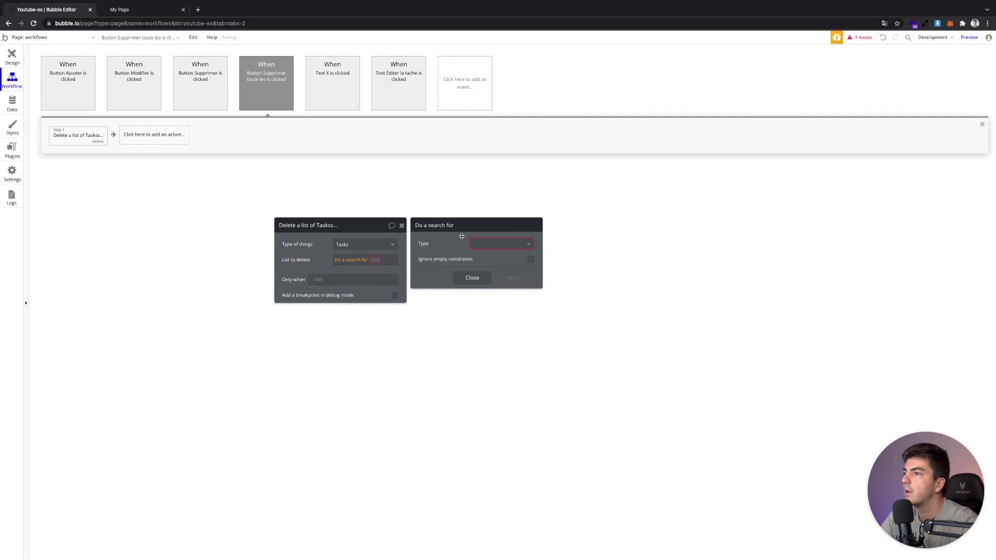
Make the search look for Tasks with a constraint on the Priorité field
left_click(485, 244)
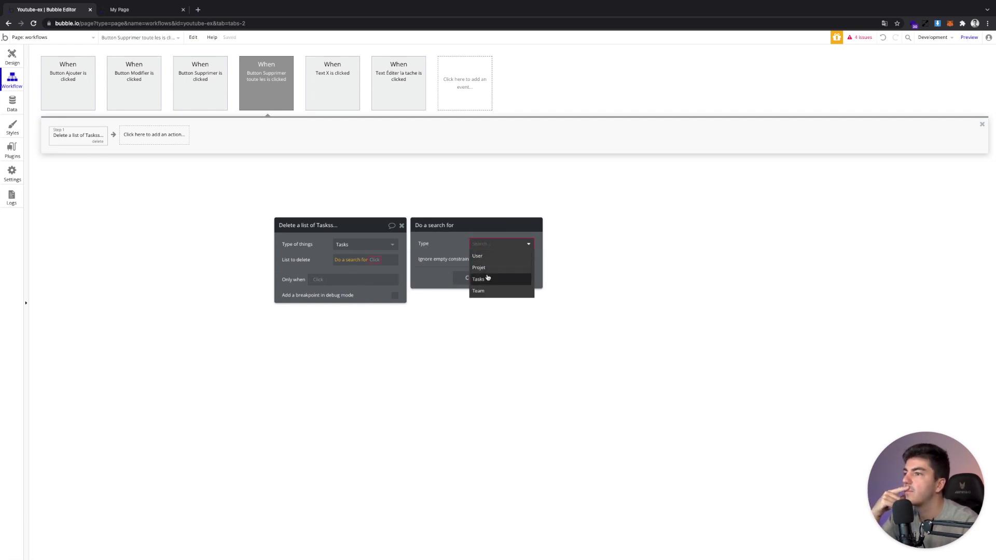
left_click(478, 279)
left_click(475, 268)
left_click(433, 262)
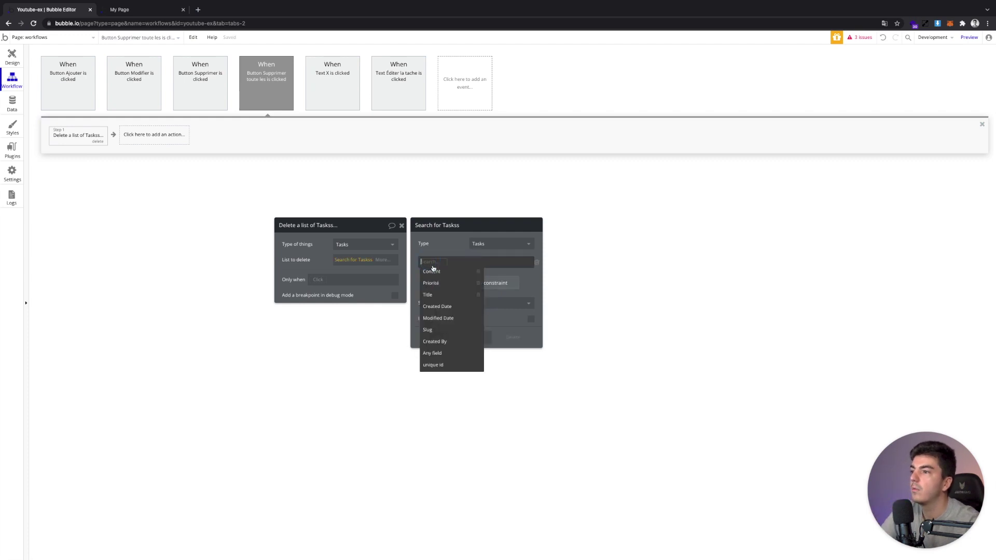
left_click(435, 283)
left_click(447, 262)
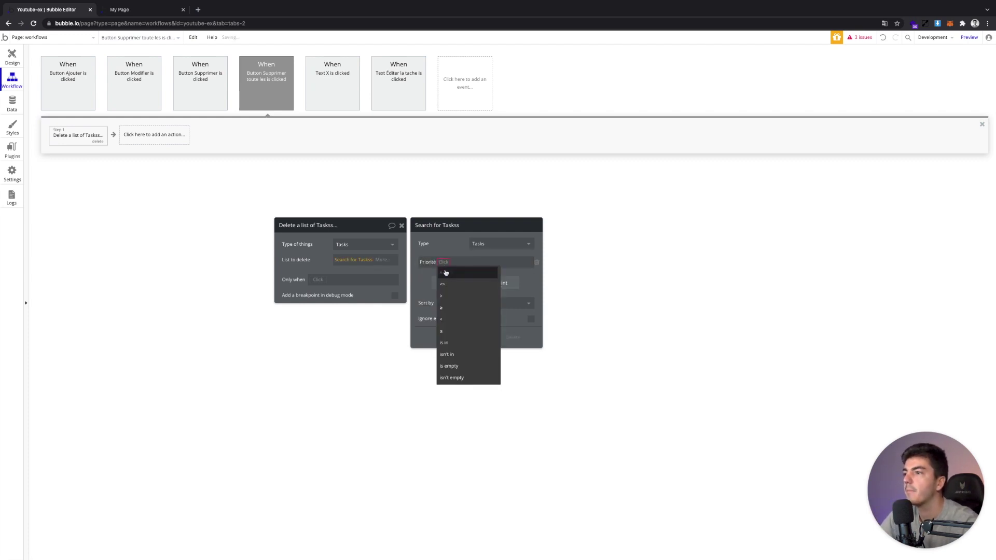
Set the Priorité constraint to Dropdown Priorité Filter's value and close the search settings
left_click(447, 262)
left_click(447, 263)
type("f")
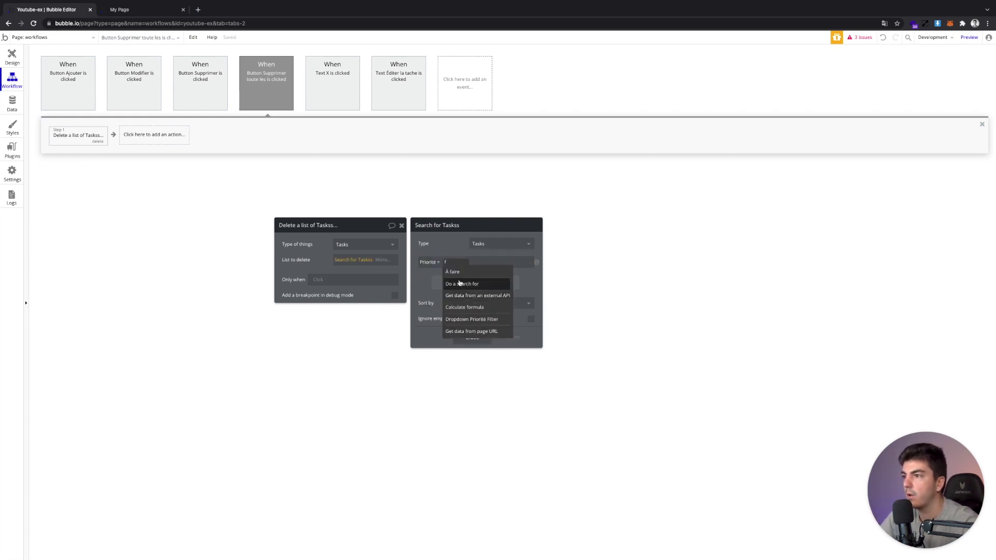
left_click(474, 319)
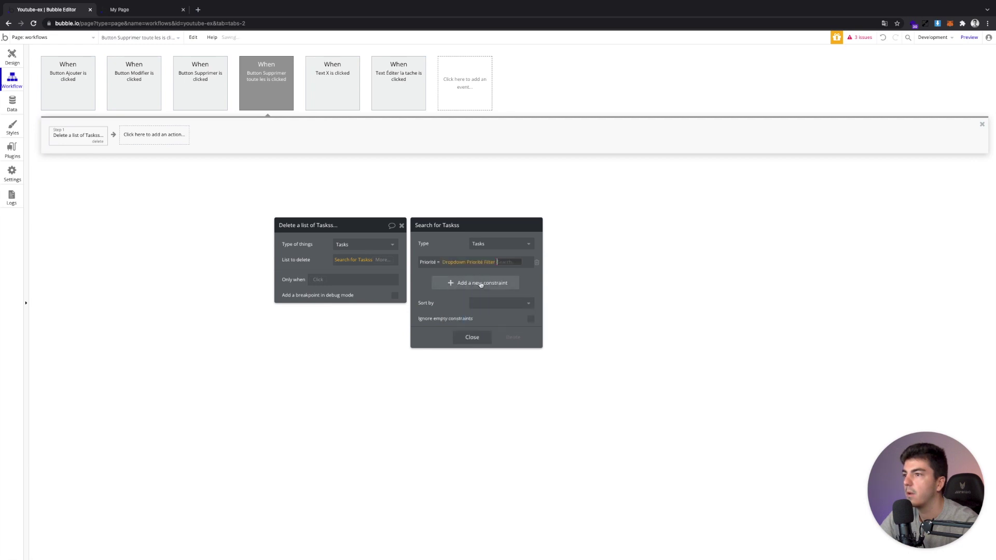
left_click(499, 272)
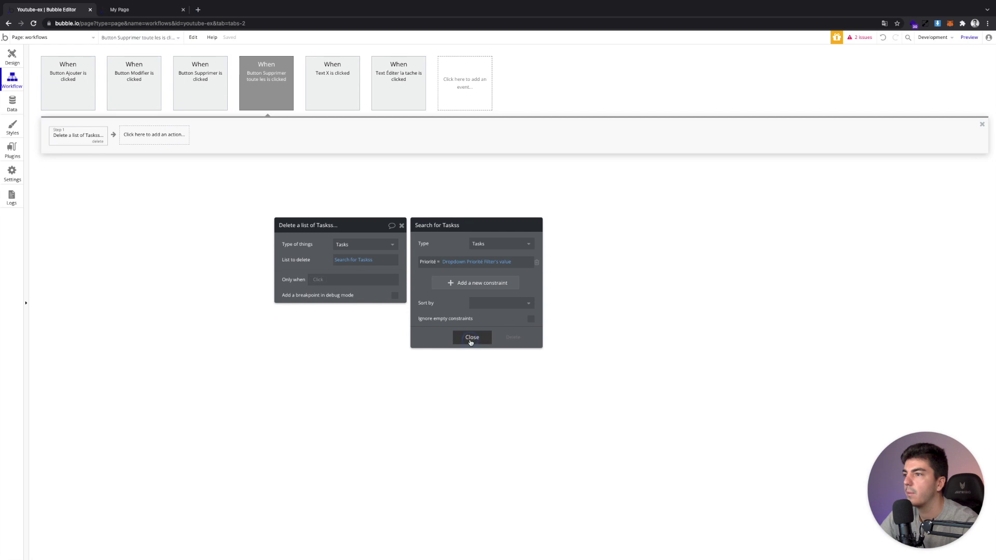
left_click(471, 337)
left_click(12, 57)
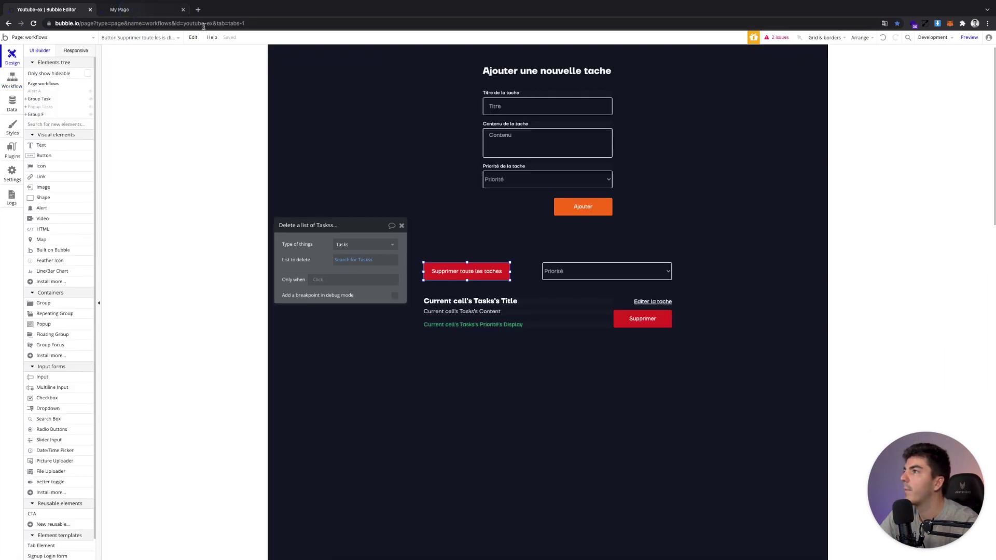
Reload the preview and add Tache A, content copied from its title, as Urgent
key("ctrl+Tab")
key("ctrl+r")
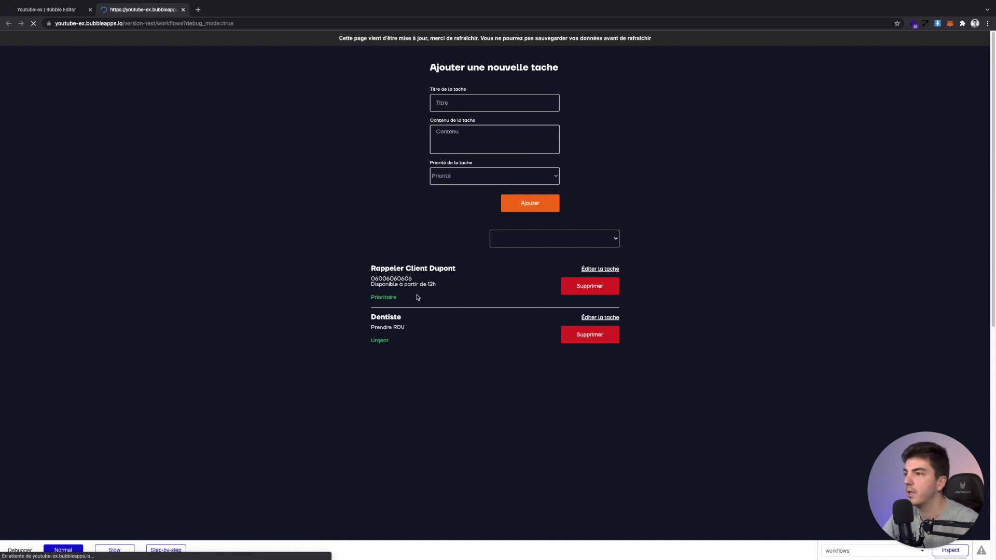
left_click(461, 107)
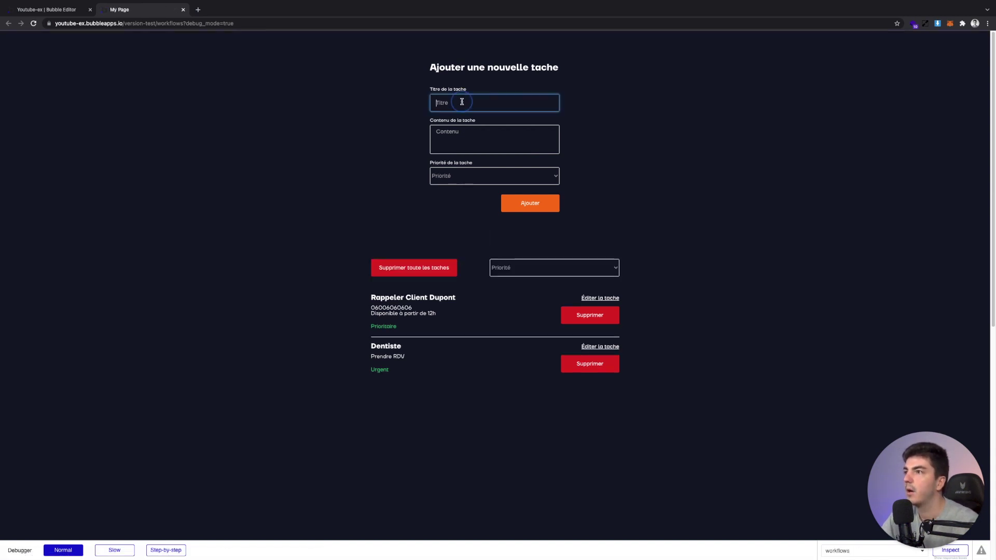
type("Tache")
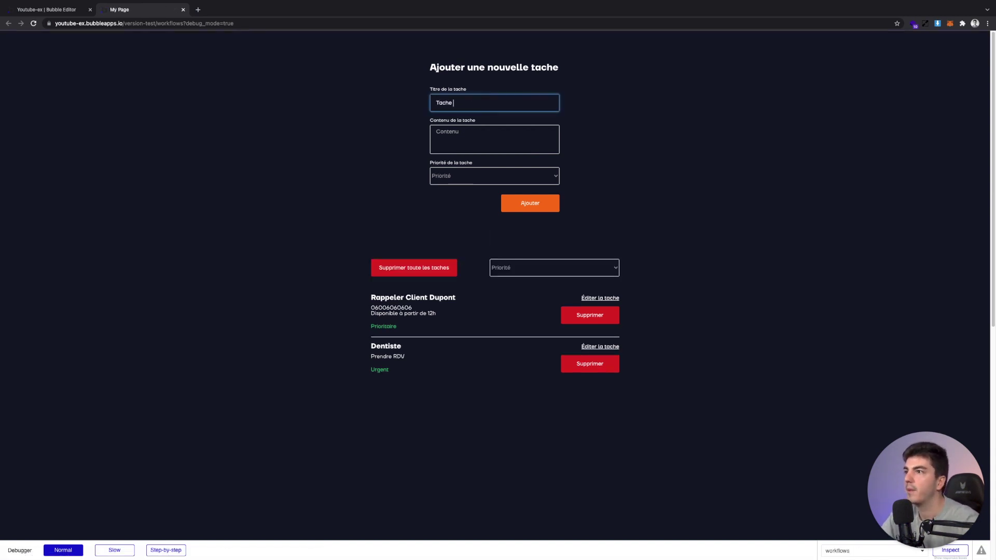
type(" A")
key("ctrl+a")
key("ctrl+c")
left_click(474, 132)
key("ctrl+v")
left_click(468, 177)
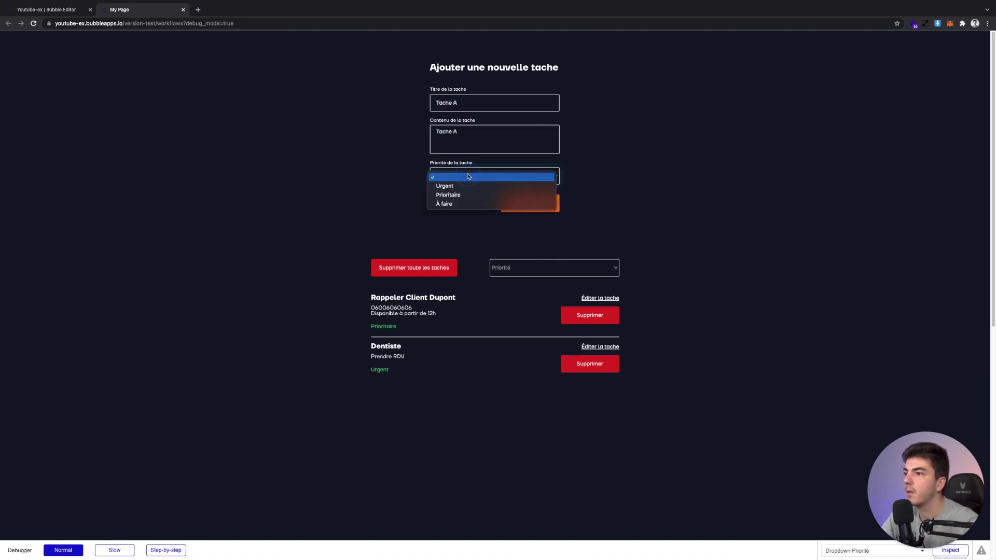
left_click(467, 186)
left_click(528, 203)
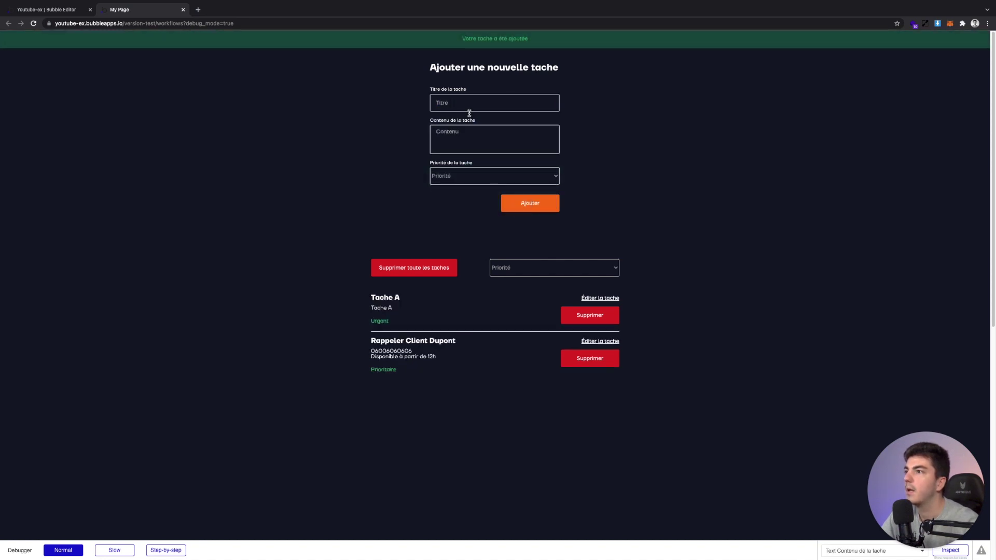
Add Tache B with matching content and priority Prioritaire
left_click(470, 102)
key("ctrl+a")
key("ctrl+c")
left_click(469, 134)
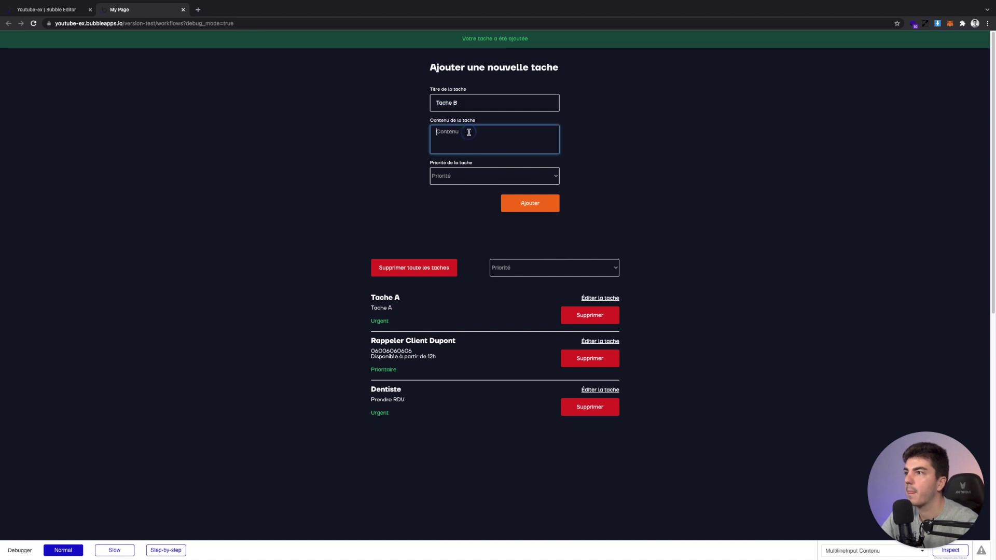
key("ctrl+v")
left_click(468, 177)
left_click(524, 206)
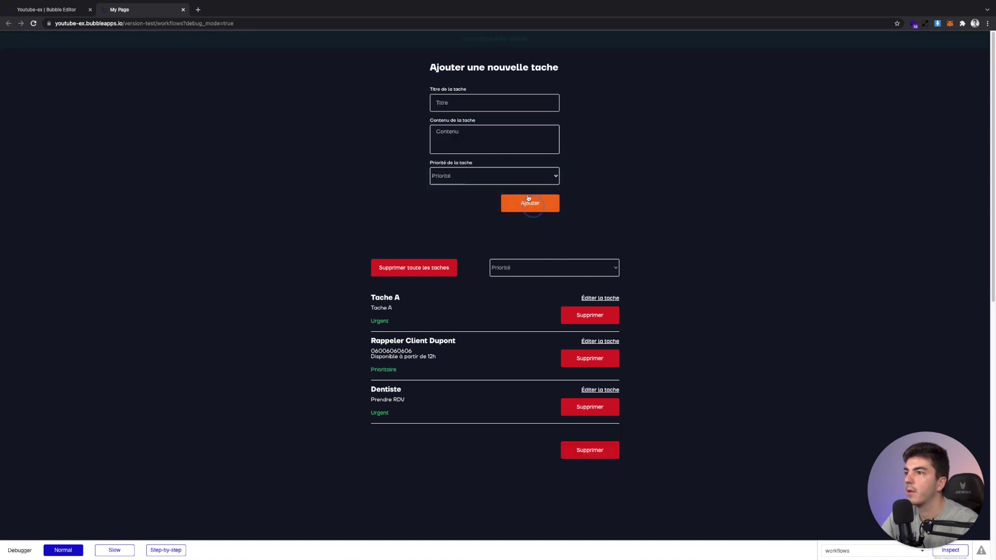
left_click(478, 107)
Add Tache C with matching content and priority À faire
key("ctrl+v")
type("C")
key("ctrl+a")
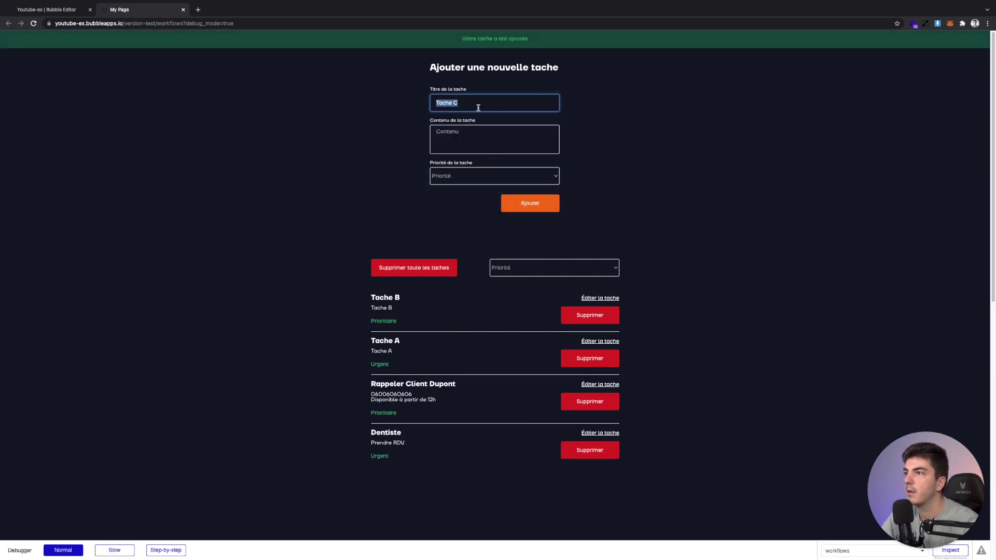
key("ctrl+c")
left_click(469, 148)
key("ctrl+v")
left_click(469, 176)
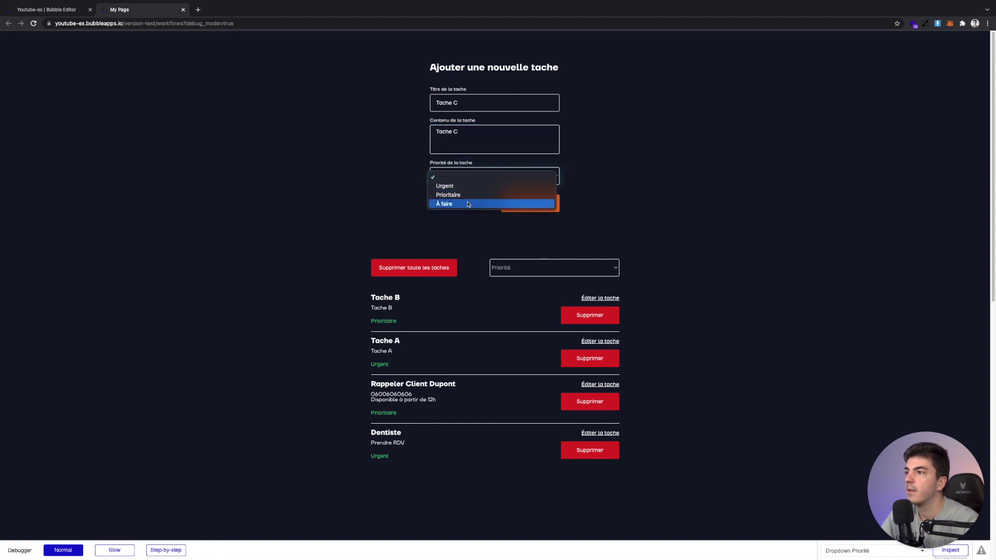
left_click(469, 204)
left_click(529, 203)
Add Tache D with matching content and priority À faire
left_click(472, 111)
key("ctrl+v")
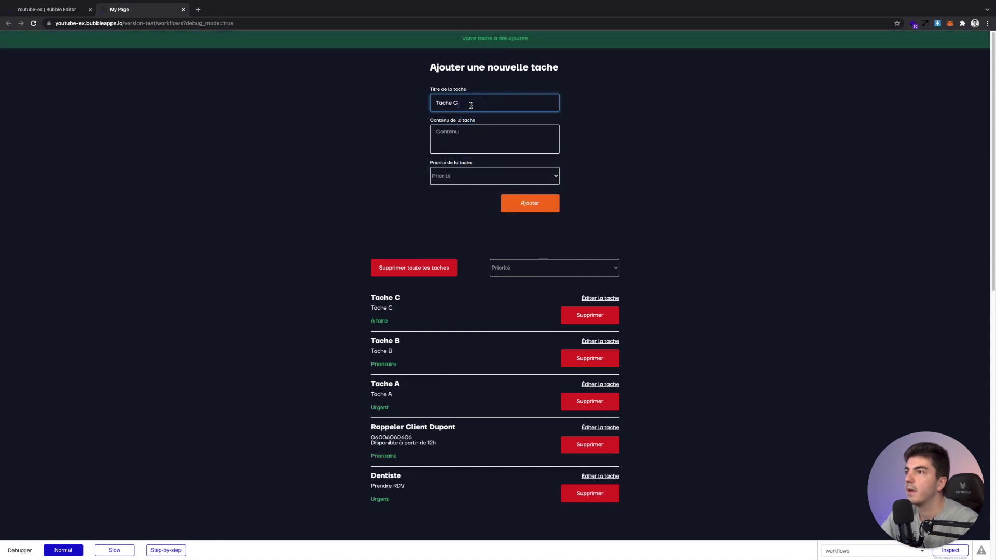
key("ctrl+a")
key("ctrl+c")
left_click(456, 135)
key("ctrl+v")
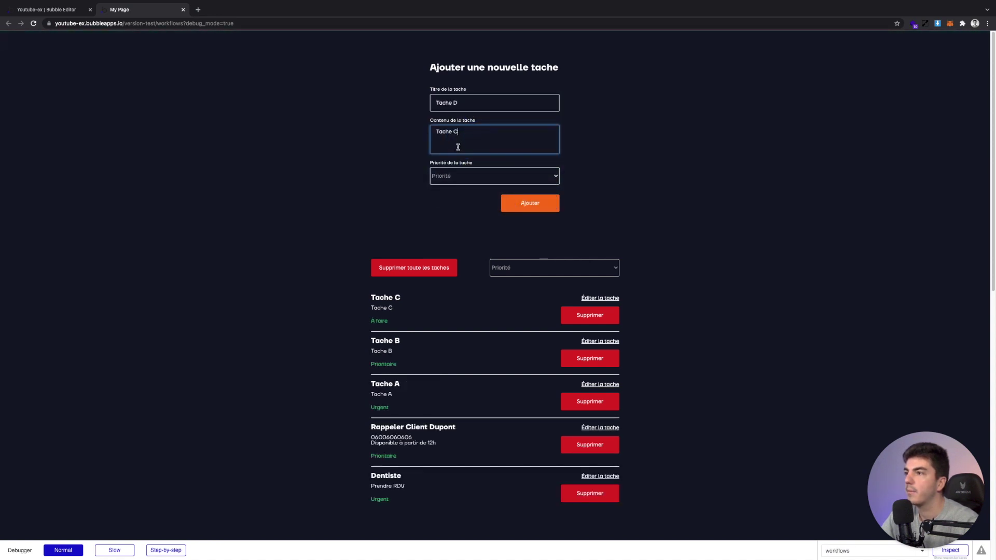
left_click(447, 175)
left_click(466, 193)
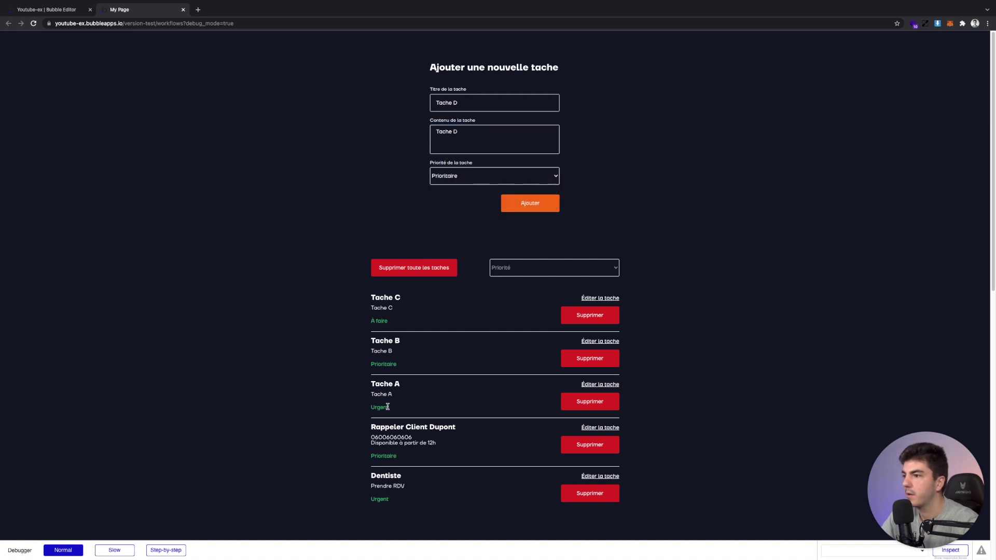
left_click(473, 176)
left_click(472, 185)
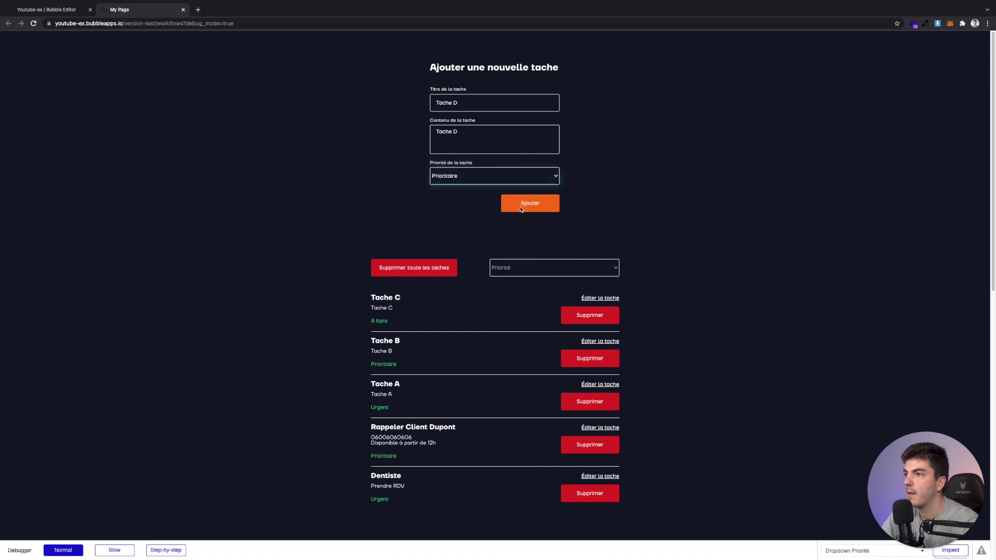
left_click(529, 203)
scroll(275, 210, "down", 2)
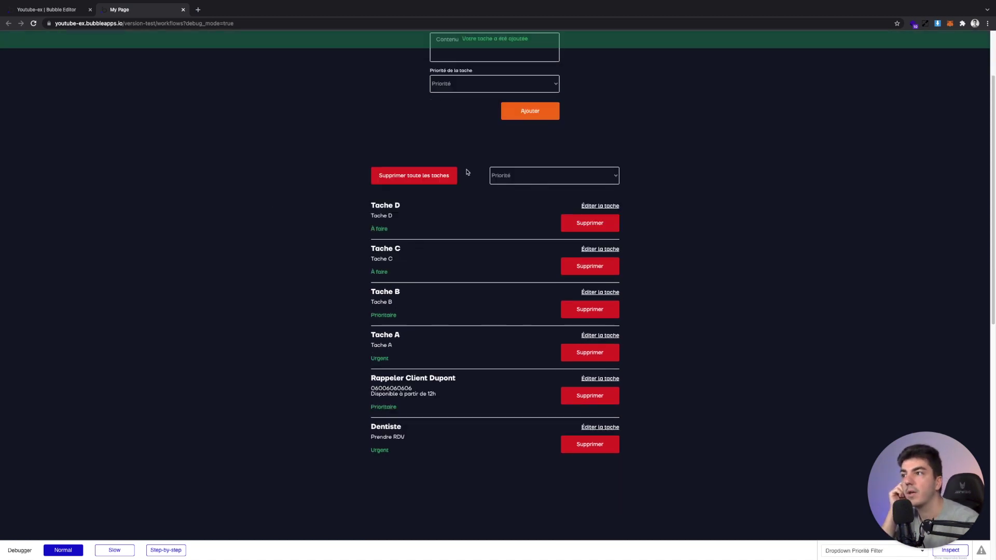
Filter the list to Urgent and delete those tasks with Supprimer toute les taches
left_click(502, 176)
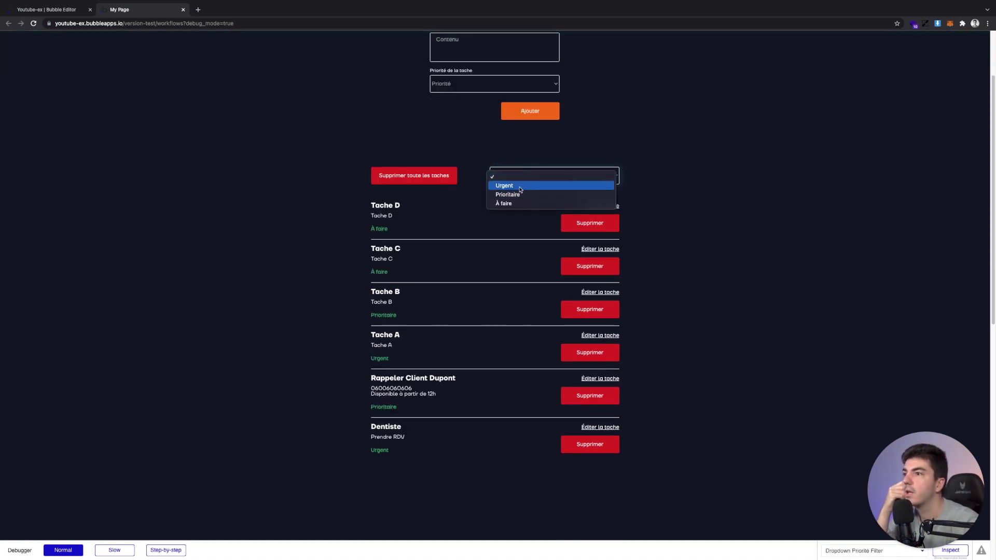
left_click(516, 186)
left_click(439, 177)
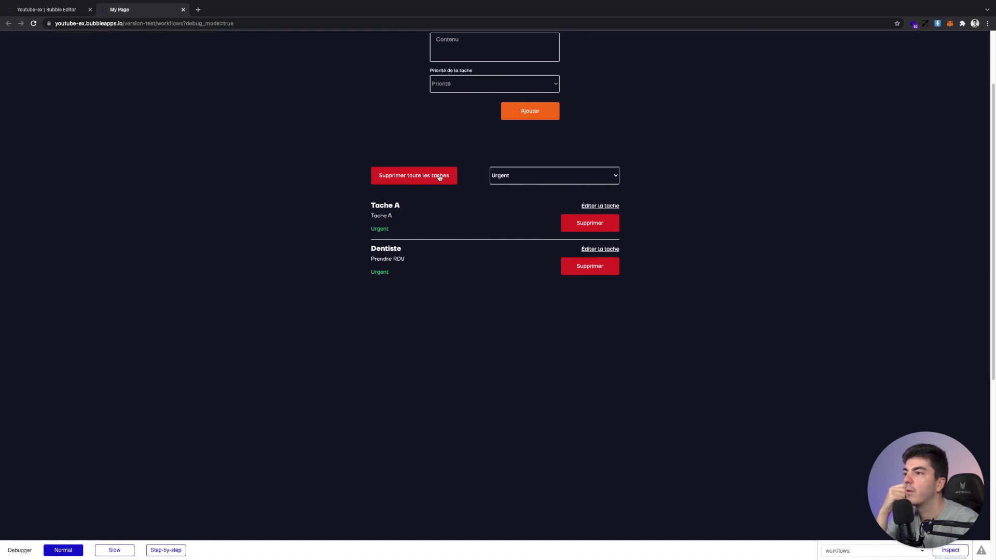
Clear the priority filter and go back to the Bubble editor
left_click(501, 176)
left_click(506, 167)
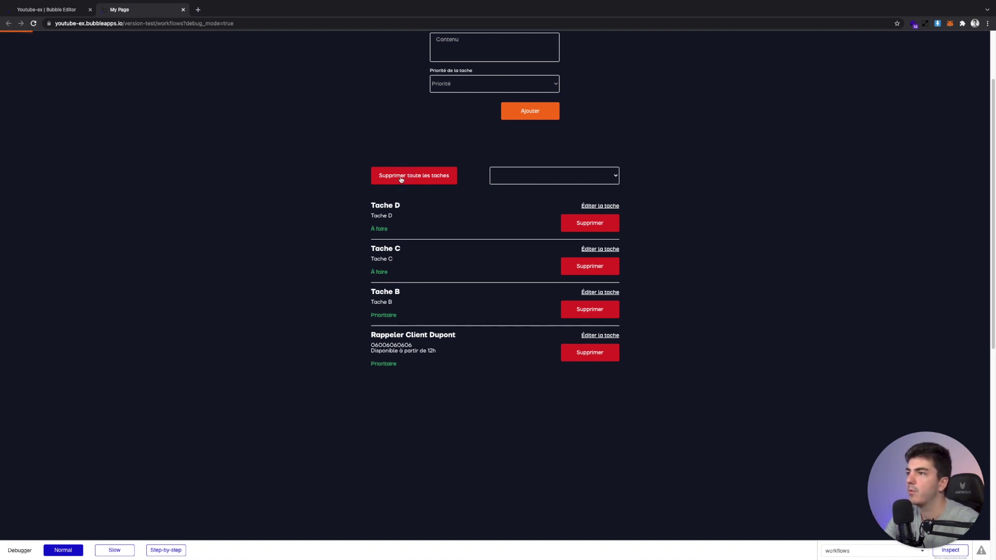
left_click(542, 177)
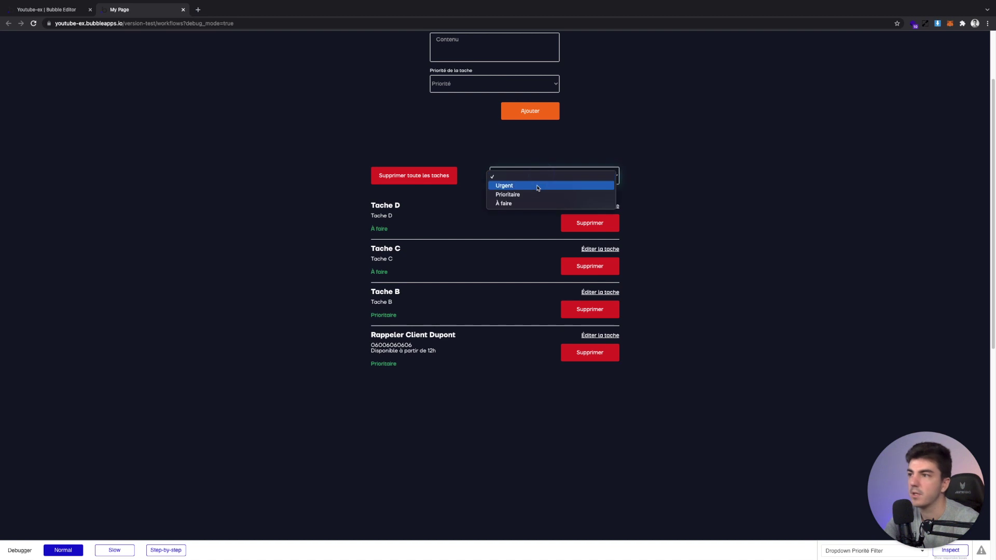
left_click(65, 24)
left_click(57, 10)
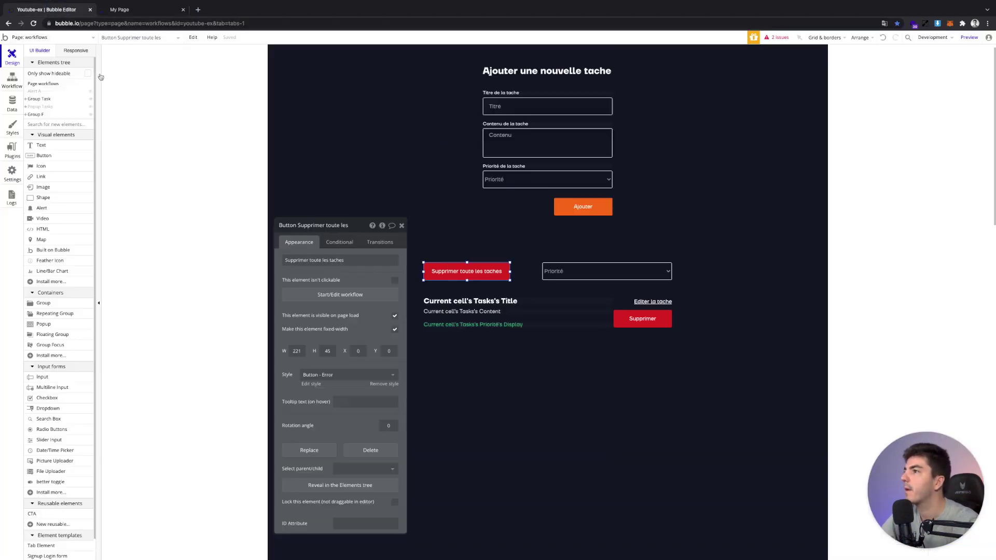
Test deleting all tasks in the app preview, then return to the page's workflows
left_click(8, 80)
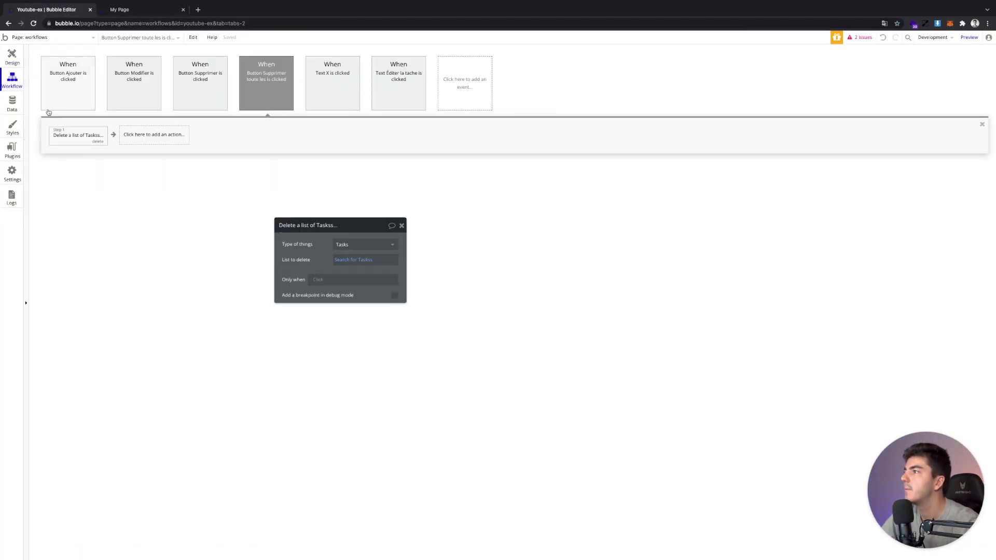
left_click(119, 10)
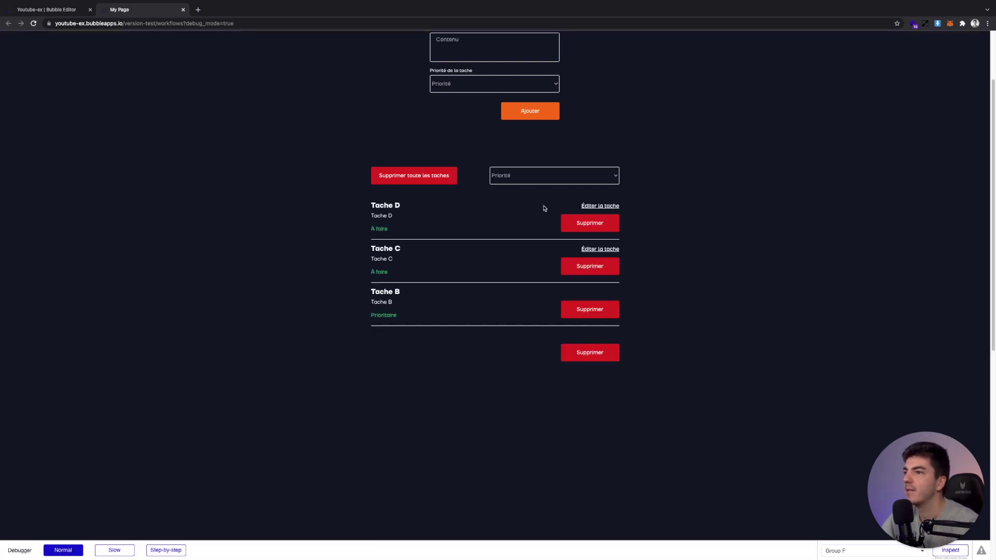
left_click(441, 178)
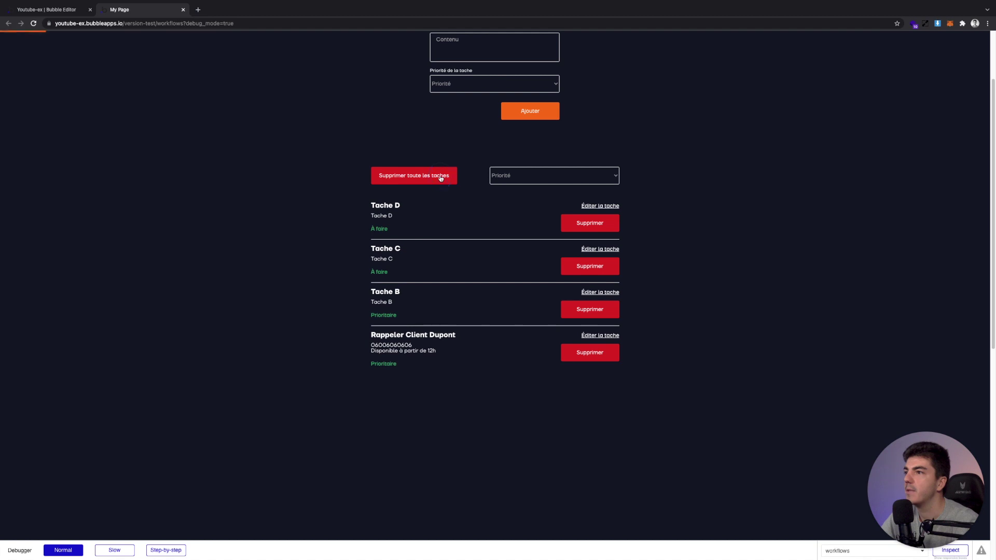
left_click(66, 16)
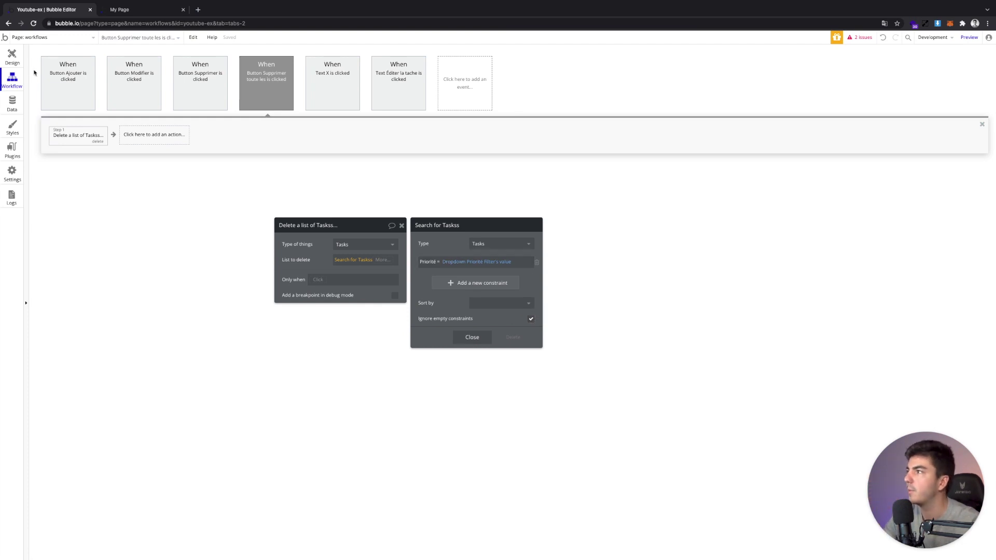
left_click(12, 56)
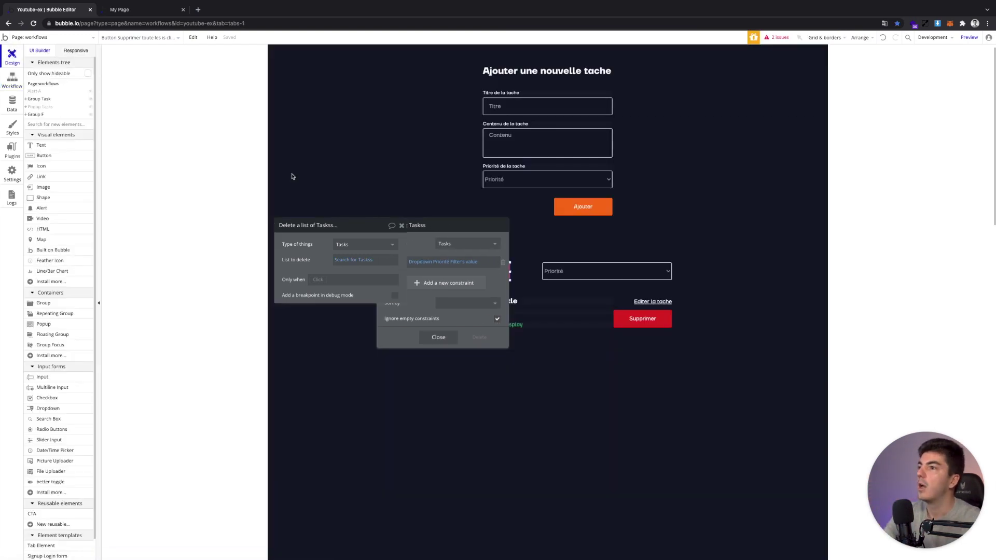
left_click(7, 81)
left_click(153, 135)
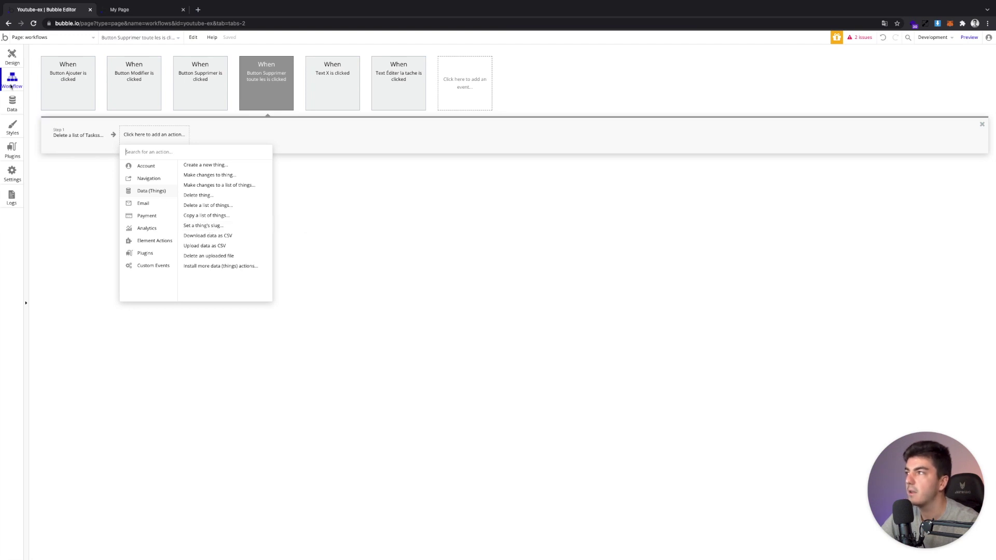
Inspect the Supprimer toute les taches workflow, then select the 'Button Ajouter is clicked' event
left_click(12, 57)
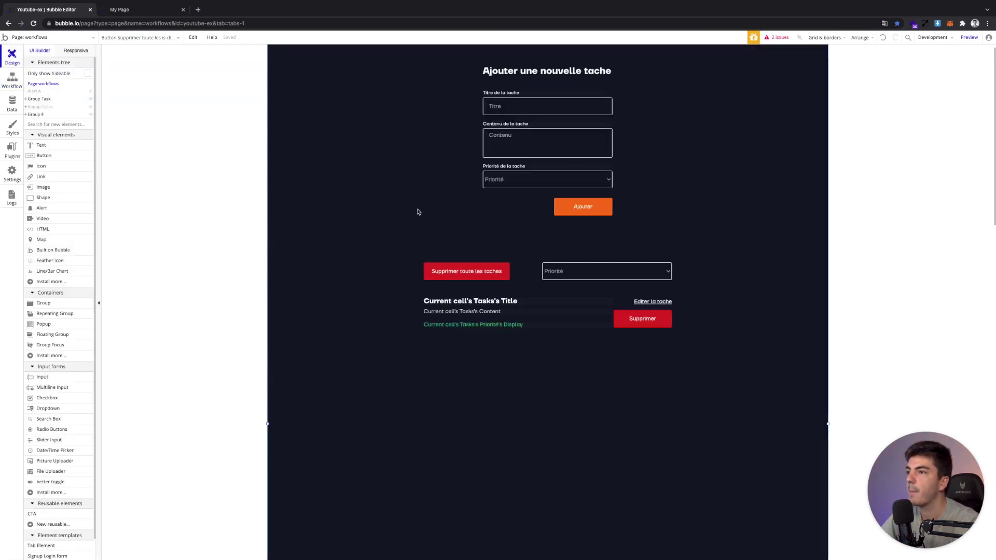
double_click(418, 210)
left_click(401, 225)
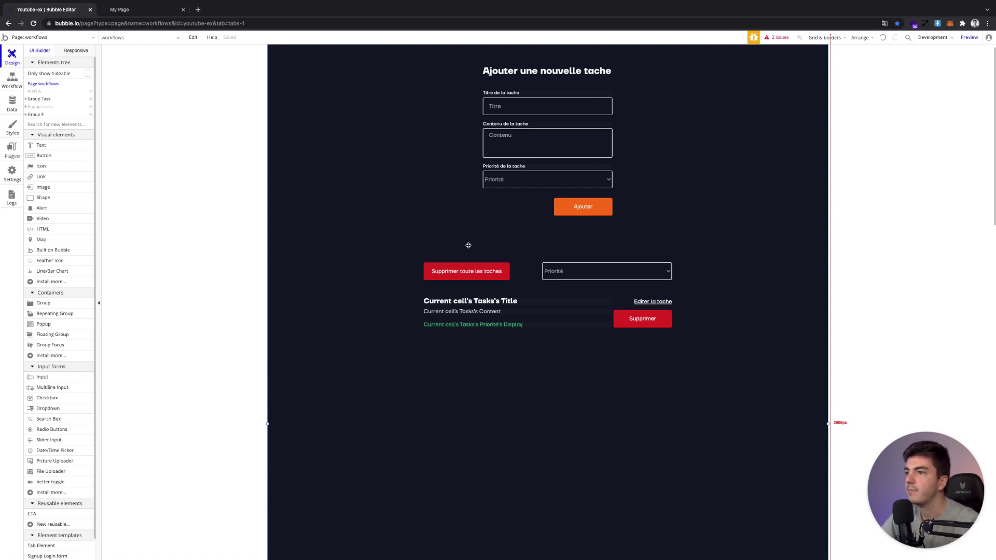
scroll(543, 289, "down", 1)
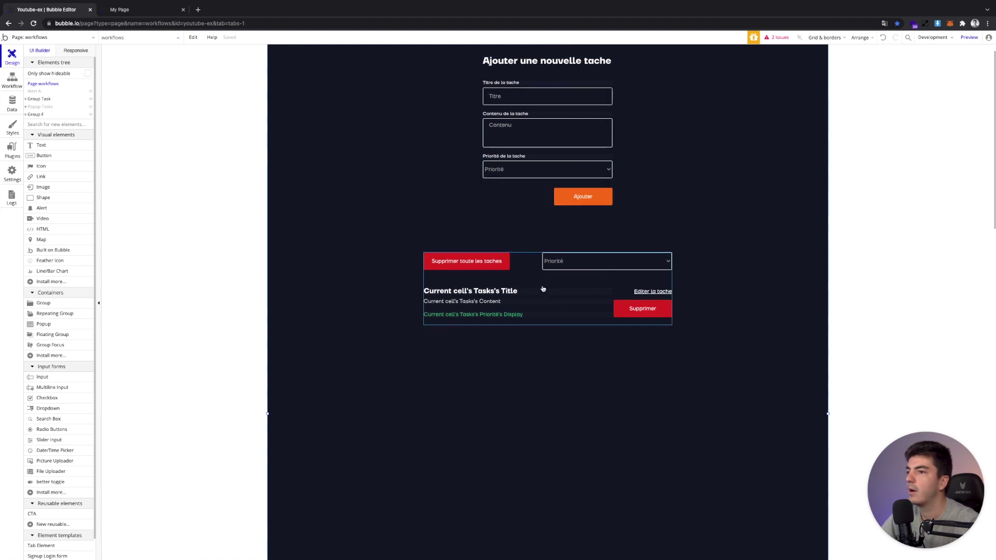
left_click(555, 204)
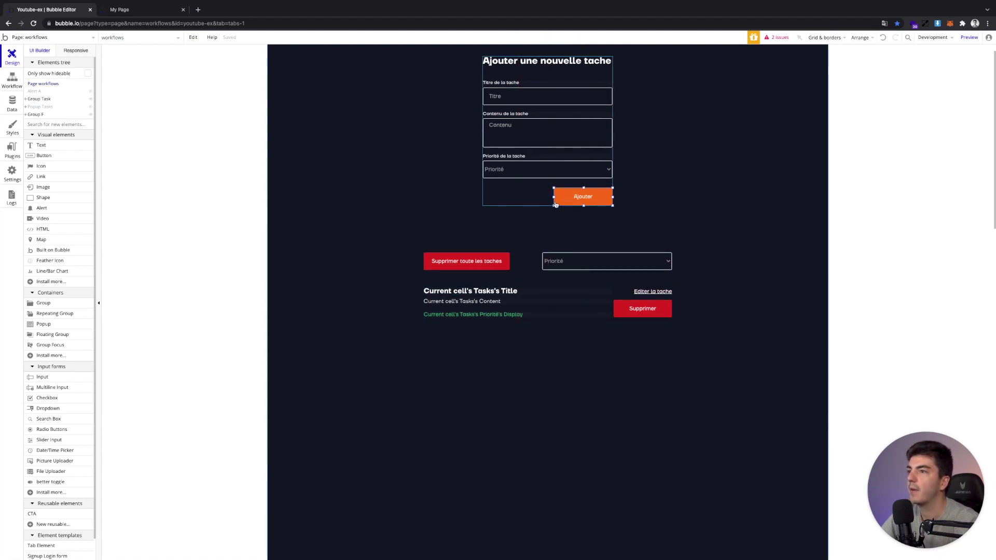
double_click(467, 261)
left_click(370, 284)
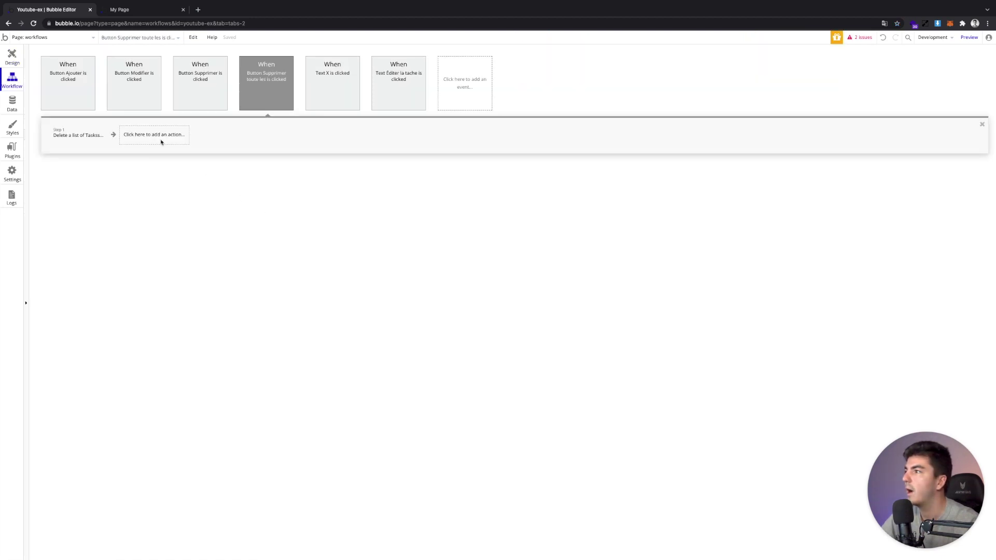
left_click(72, 93)
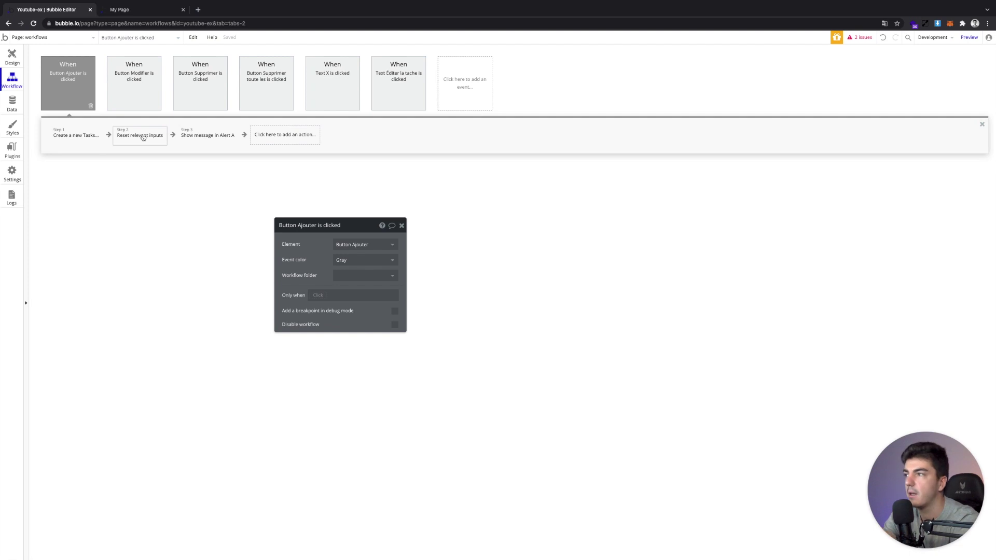
In the preview, add task Tache A with content Tache A and À faire priority
left_click(12, 104)
left_click(129, 14)
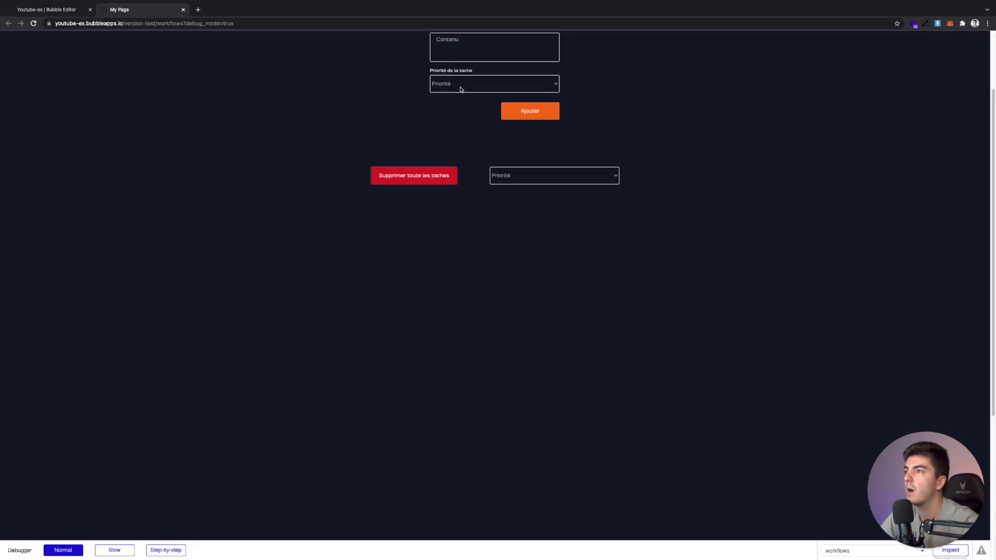
left_click(462, 104)
type("Tache C")
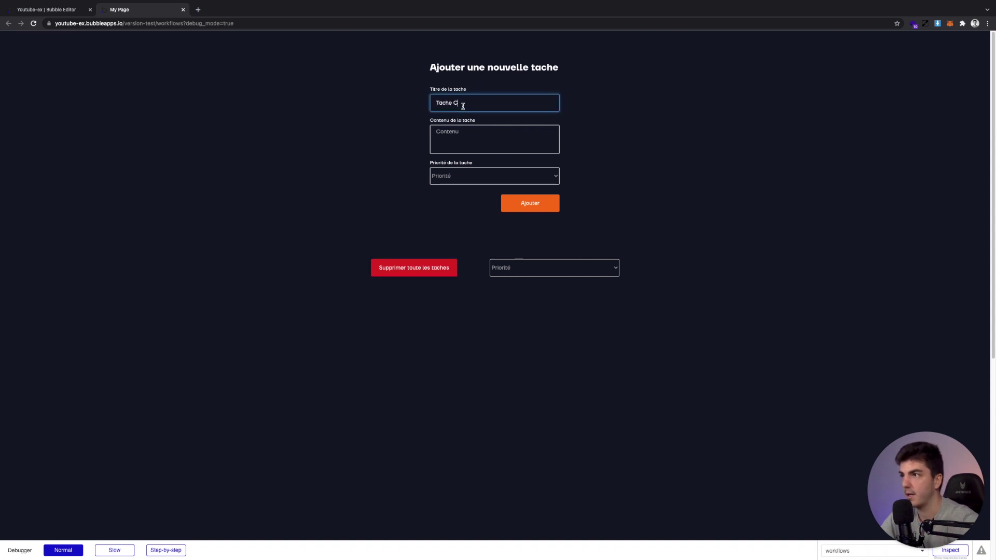
triple_click(474, 112)
type("Tache A")
left_click(467, 151)
type("Tache A")
left_click(467, 176)
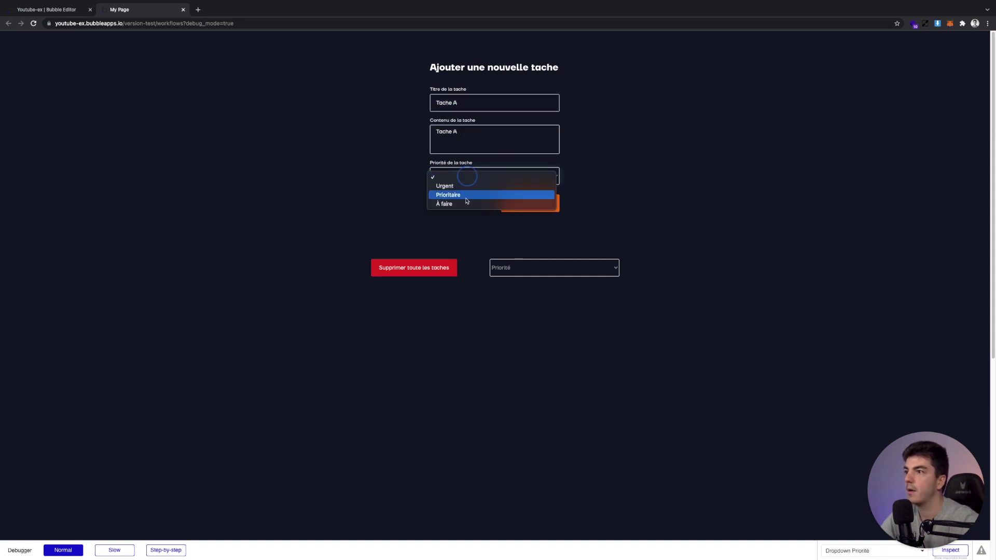
left_click(491, 203)
left_click(527, 205)
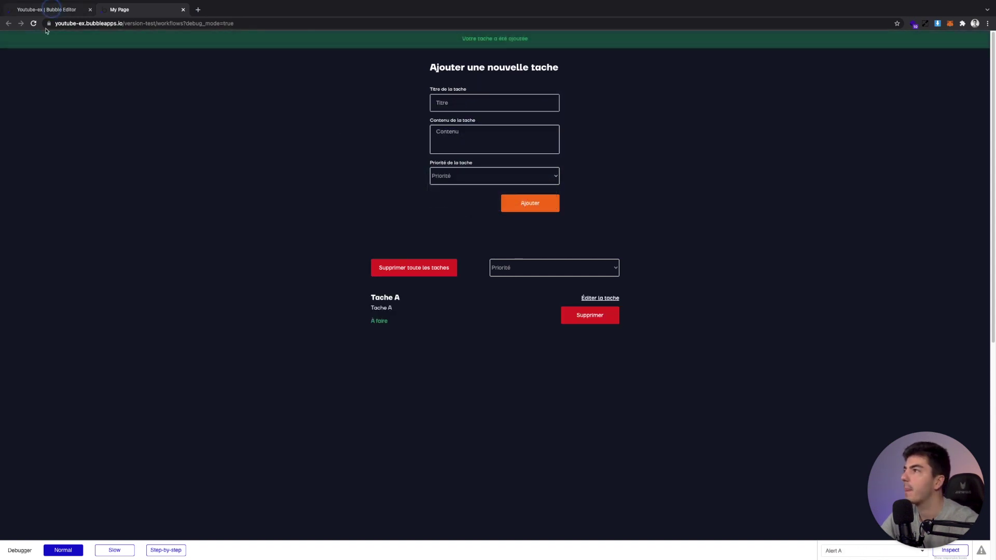
Refresh the Tasks app data and open the Tache A entry to confirm its Slug is empty
left_click(49, 9)
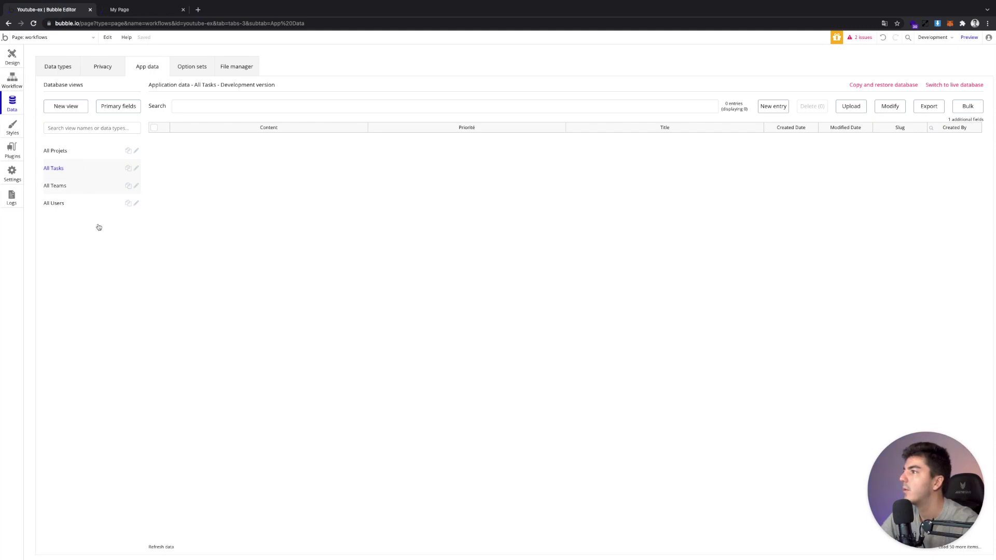
left_click(154, 546)
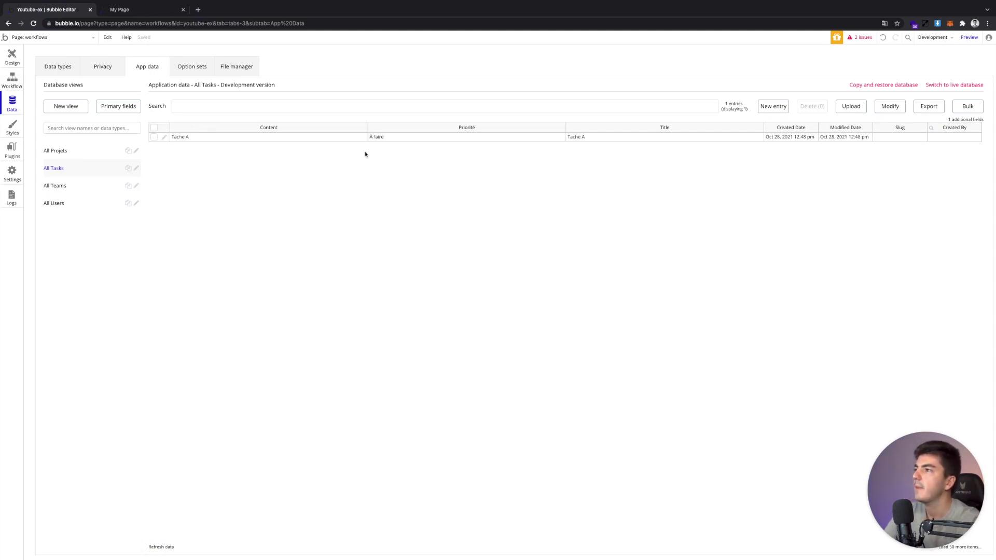
left_click(164, 137)
left_click(254, 107)
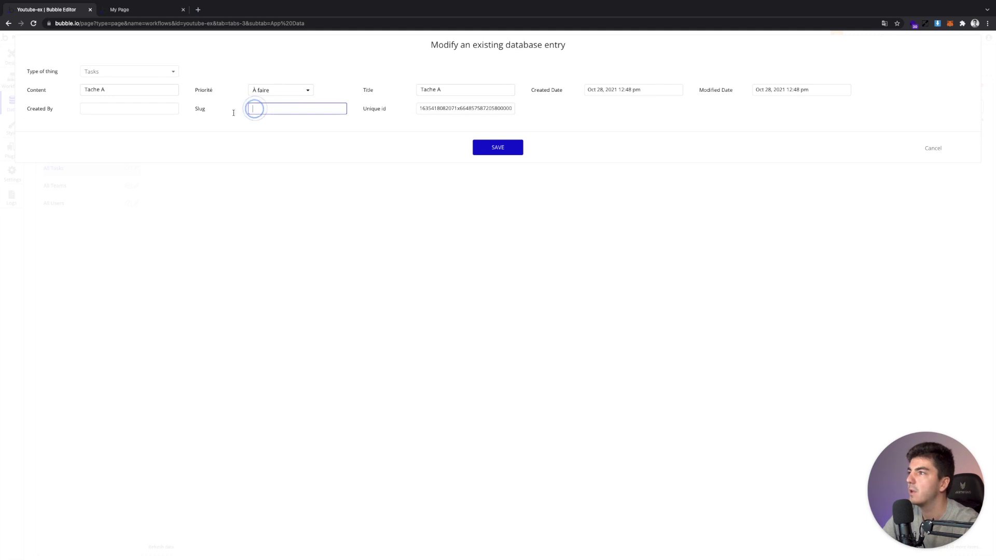
left_click(209, 113)
double_click(424, 108)
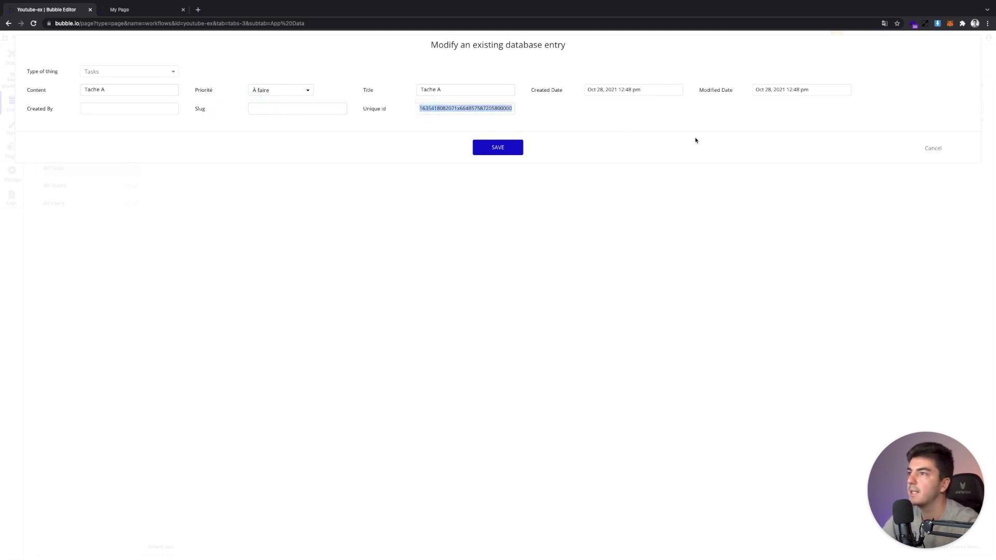
left_click(933, 148)
left_click(43, 40)
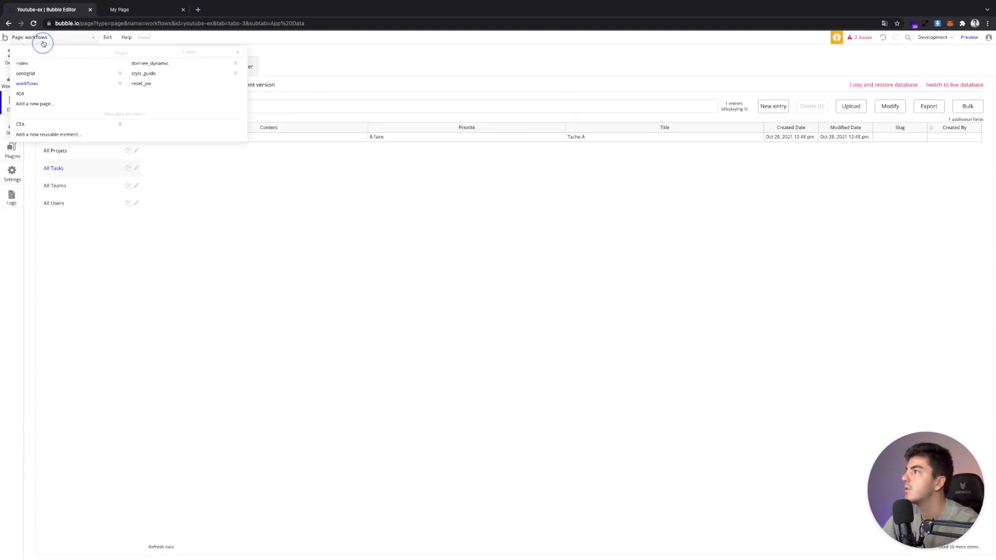
Create a new page named task
left_click(49, 105)
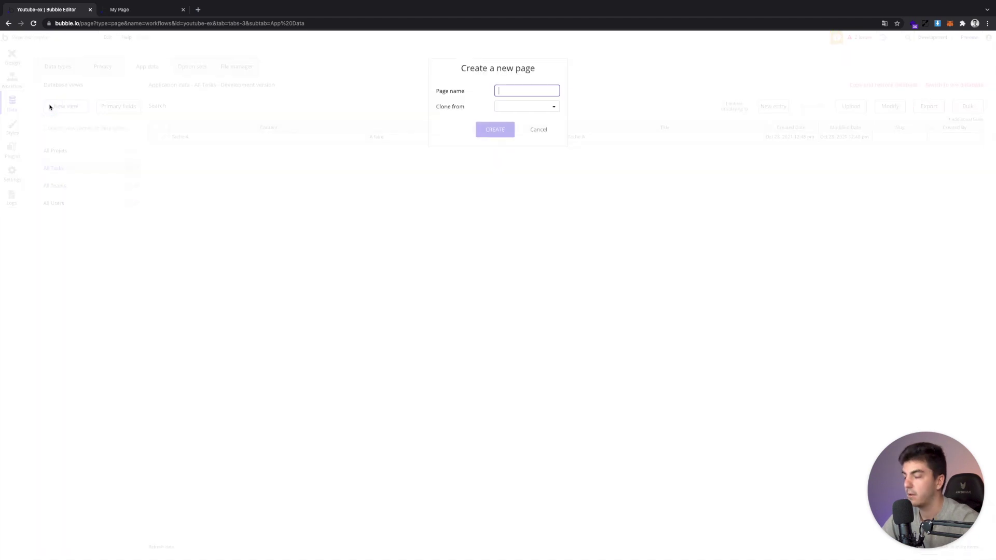
type("task")
key("ctrl+a")
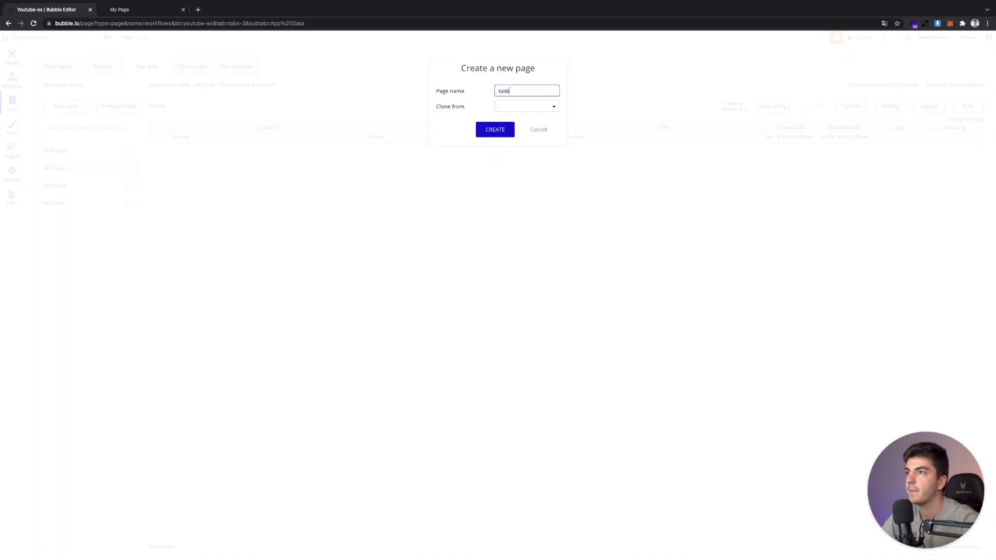
key("ctrl+a")
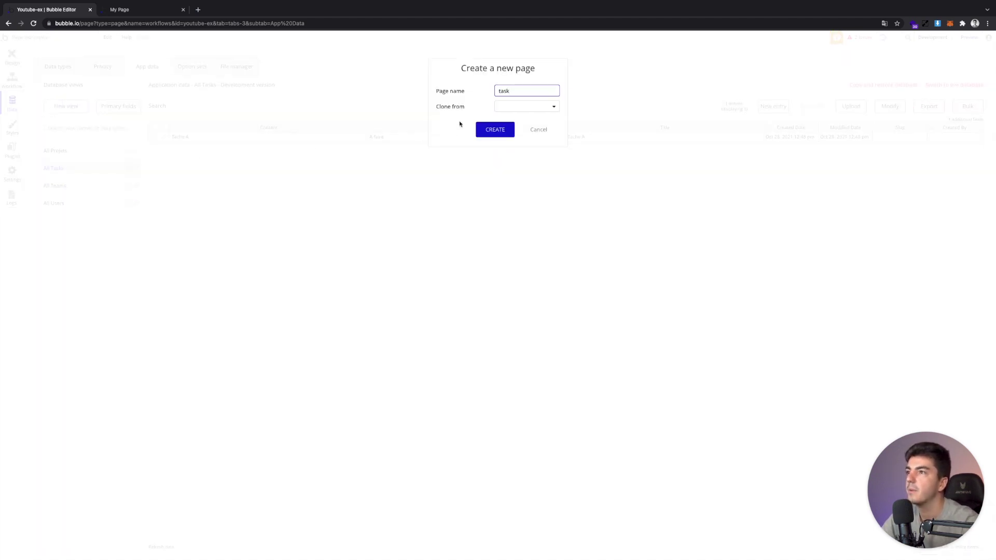
left_click(484, 131)
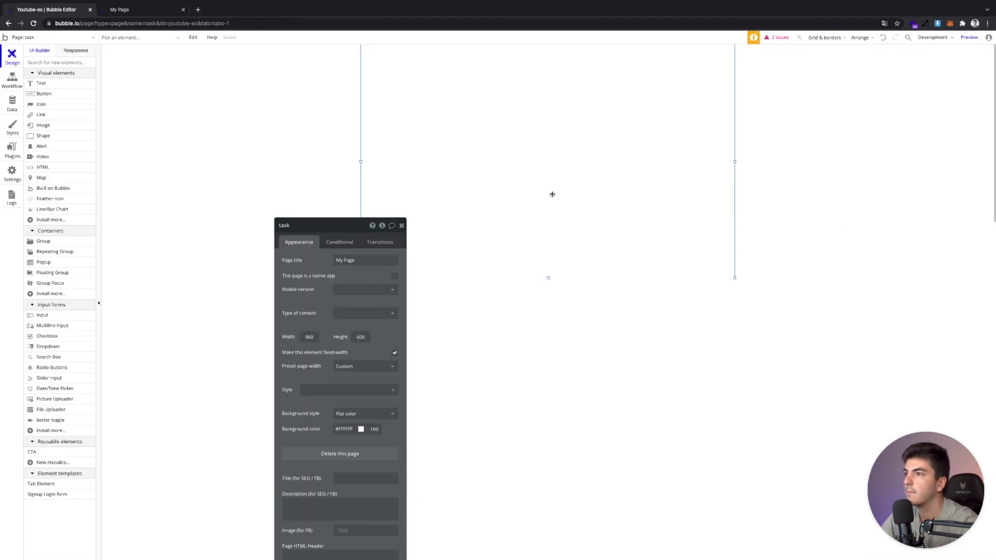
Give the task page a flat #111827 background and Tasks content type, then open index
left_click(363, 414)
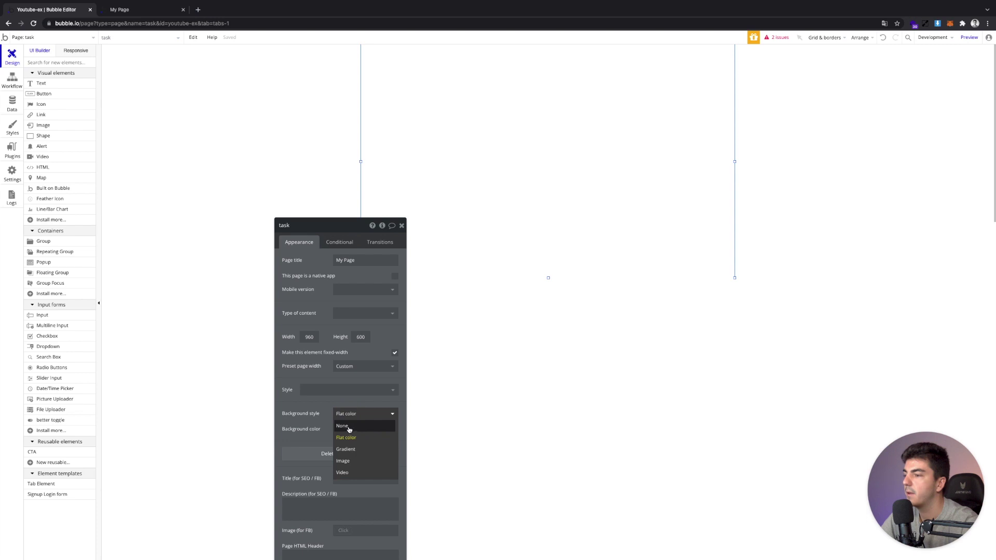
left_click(346, 437)
left_click(344, 429)
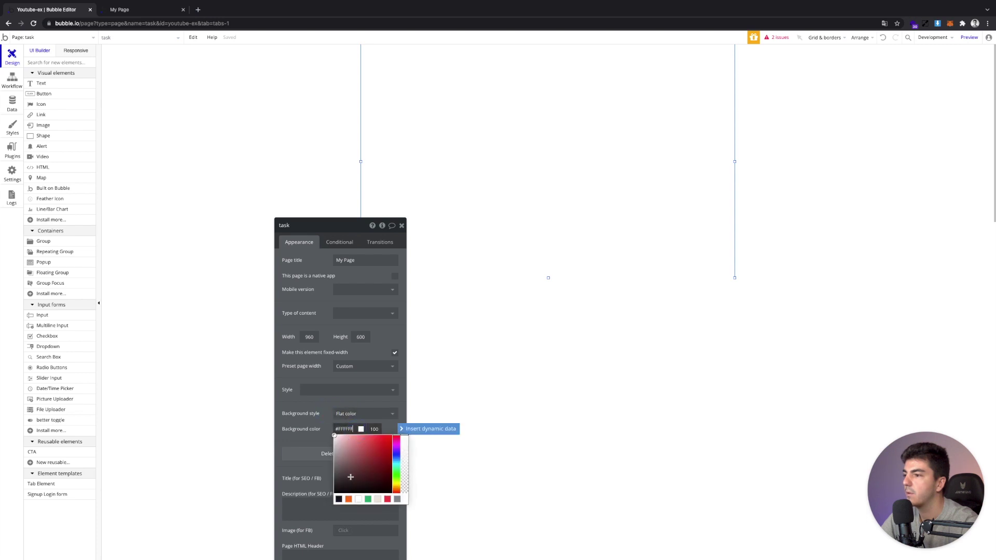
left_click(338, 498)
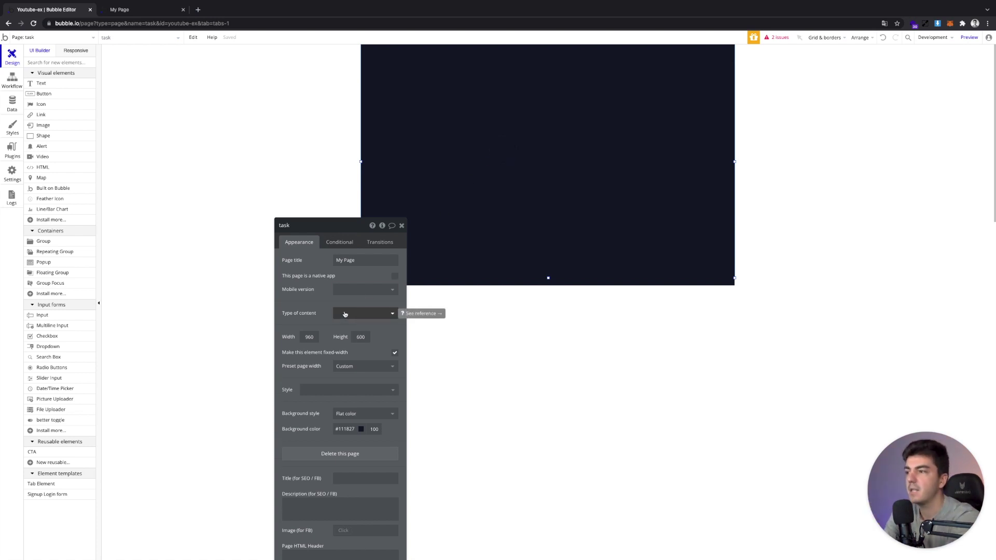
left_click(344, 312)
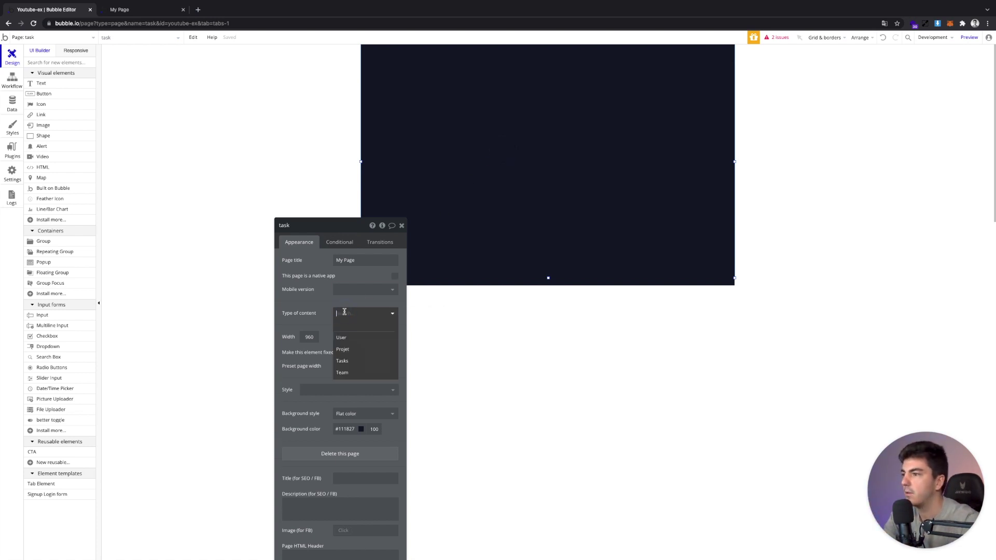
left_click(351, 361)
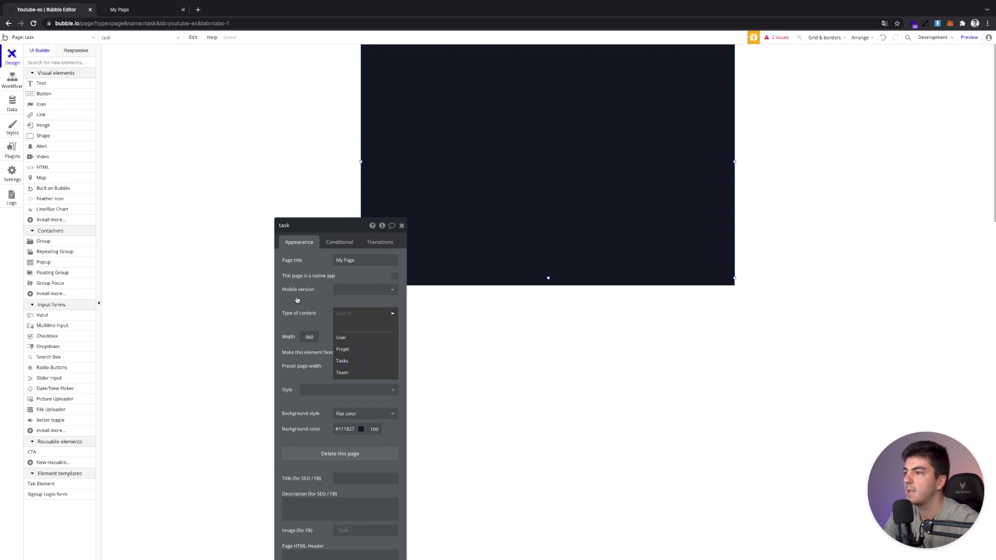
left_click(401, 225)
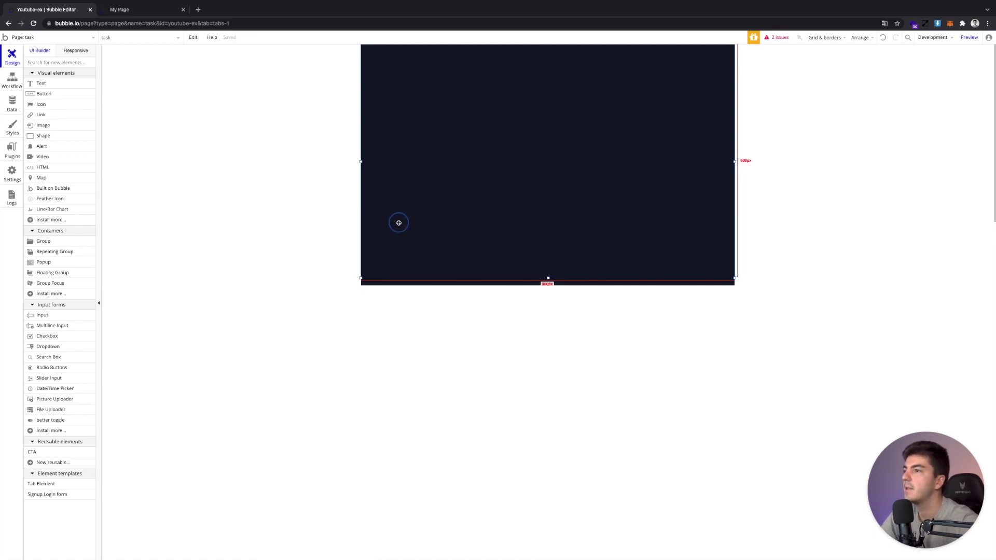
left_click(22, 37)
left_click(36, 62)
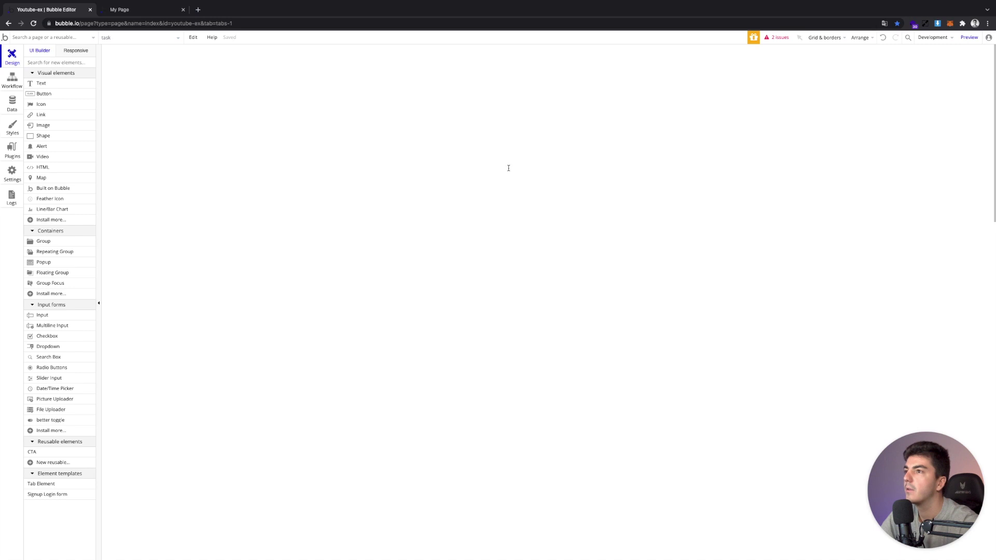
Open the workflows page and select the task list's title and content texts
scroll(487, 207, "down", 15)
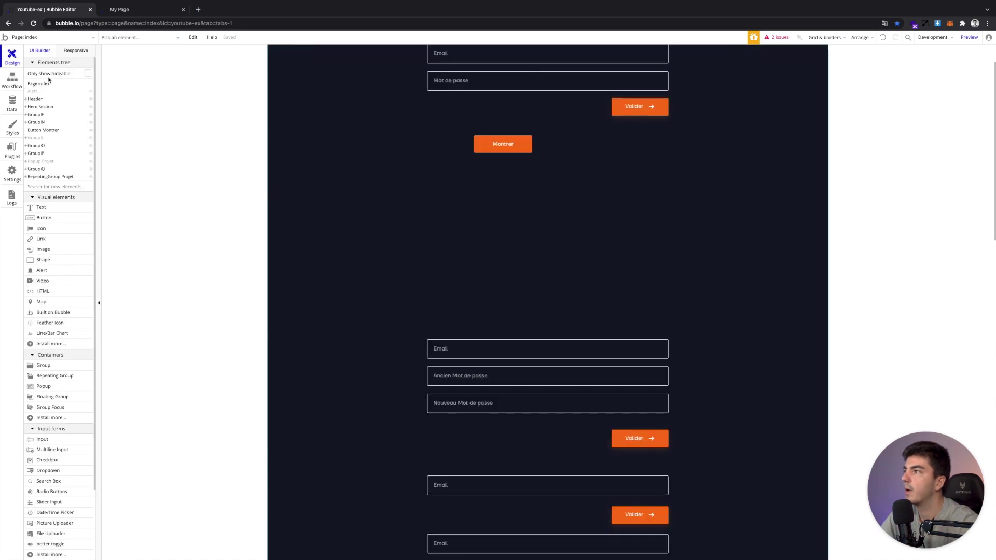
left_click(53, 39)
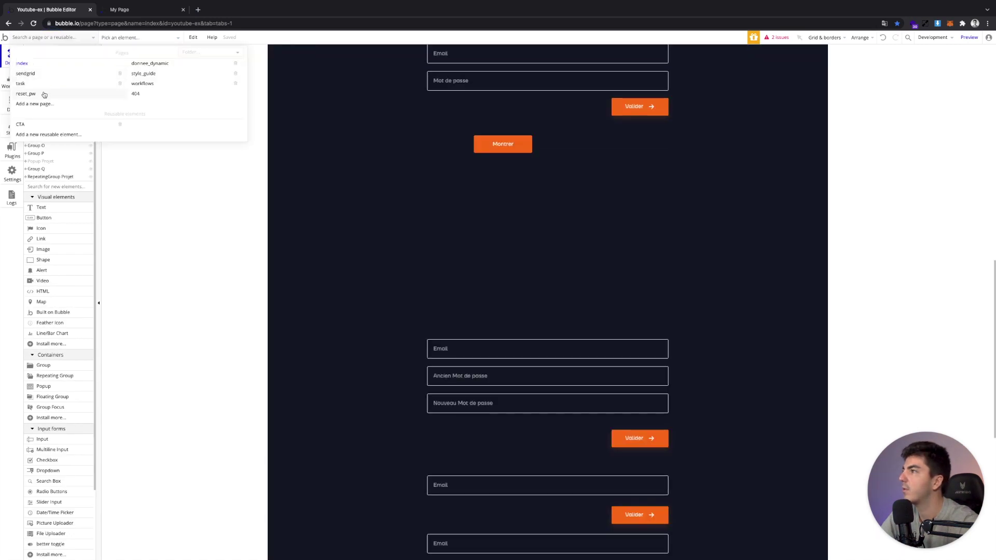
left_click(147, 84)
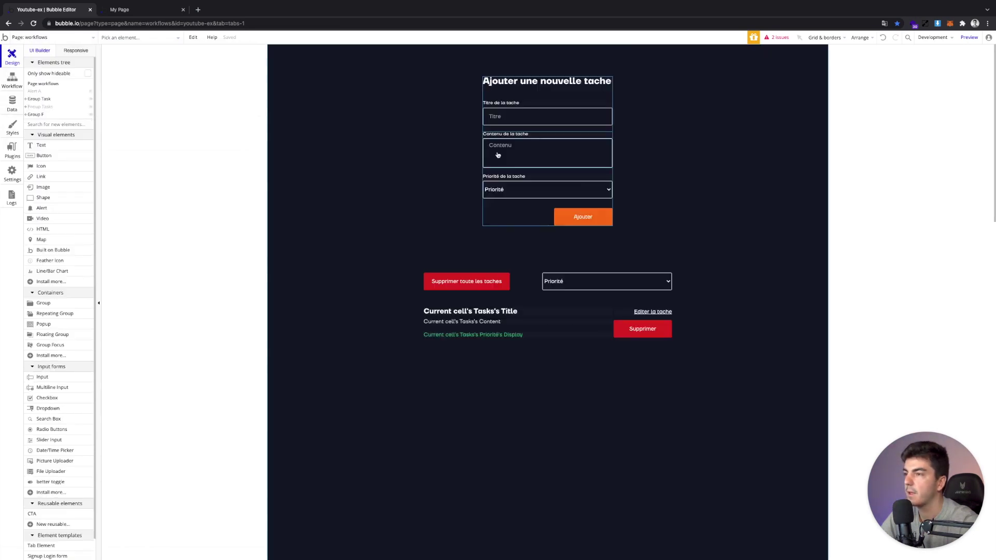
scroll(509, 194, "down", 2)
left_click(485, 230)
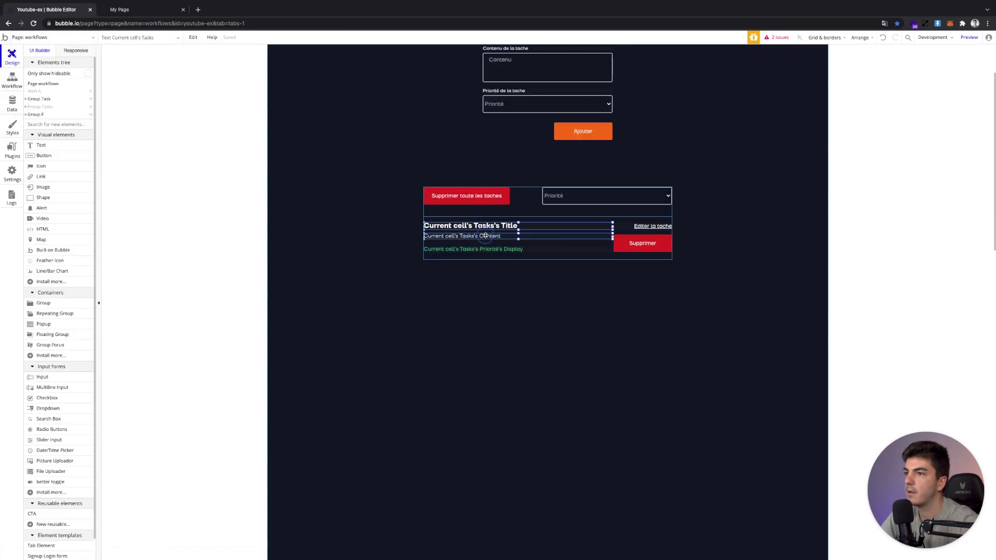
On the task page, nudge the title, content and priority texts lower
left_click(511, 250, "shift")
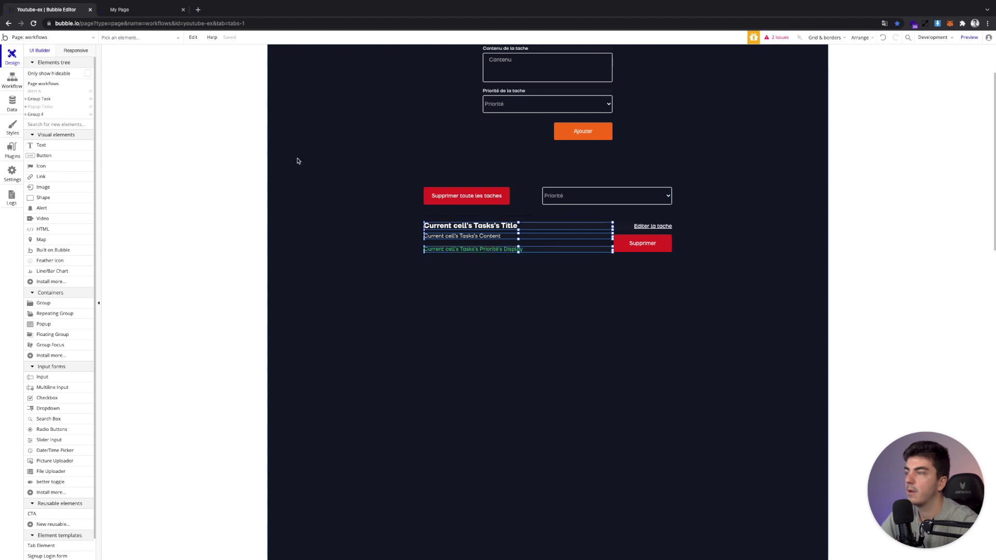
left_click(68, 37)
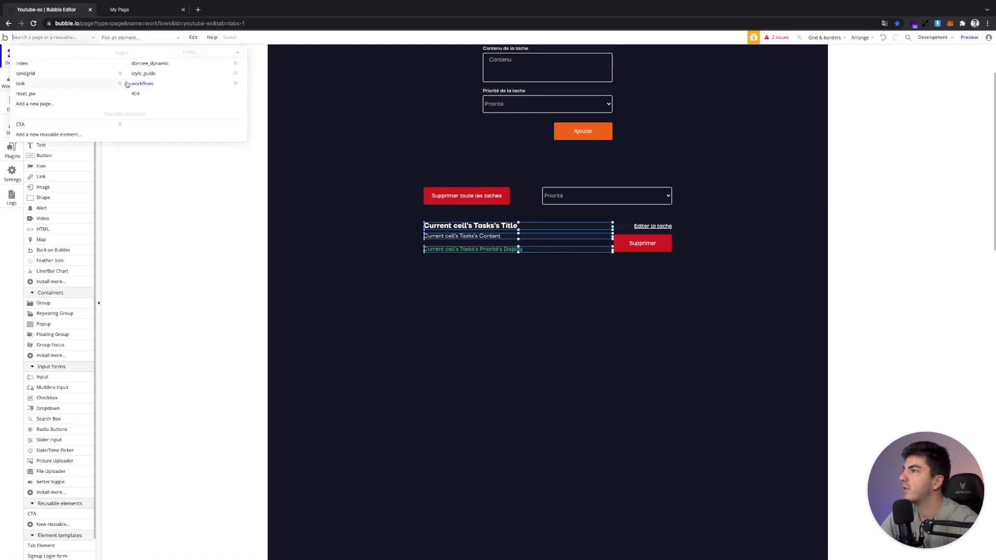
left_click(15, 84)
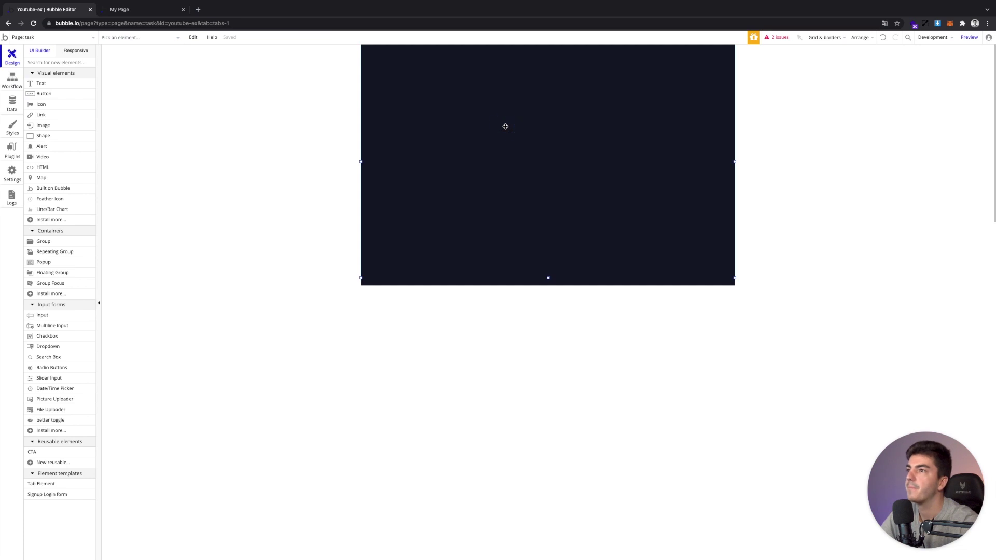
double_click(505, 126)
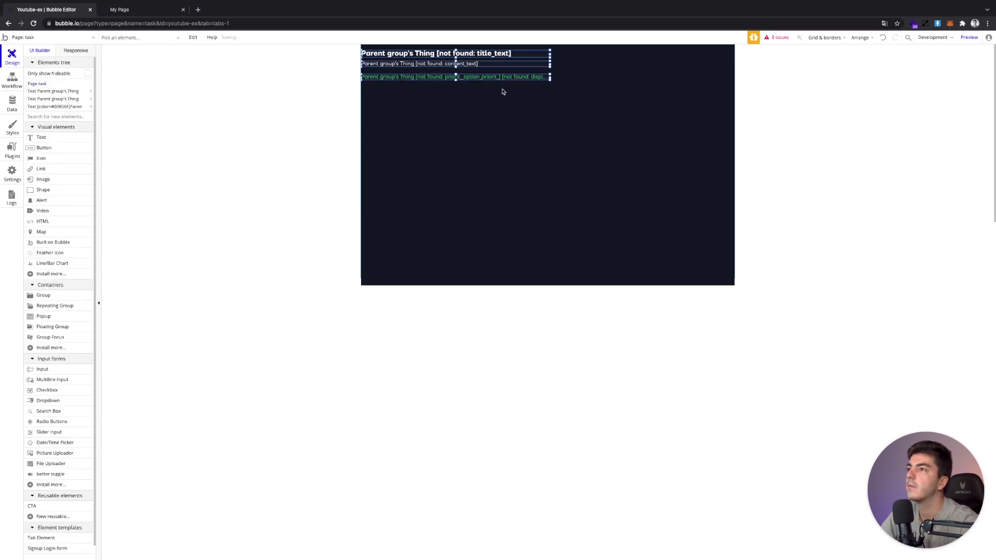
key("Down")
key("Down")
key("Down")
key("Down")
key("Down")
key("Down")
key("Down")
key("Down")
key("Down")
key("Down")
key("Down")
key("Down")
key("Down")
key("Down")
key("Down")
key("Down")
key("Down")
key("Down")
key("Down")
key("Down")
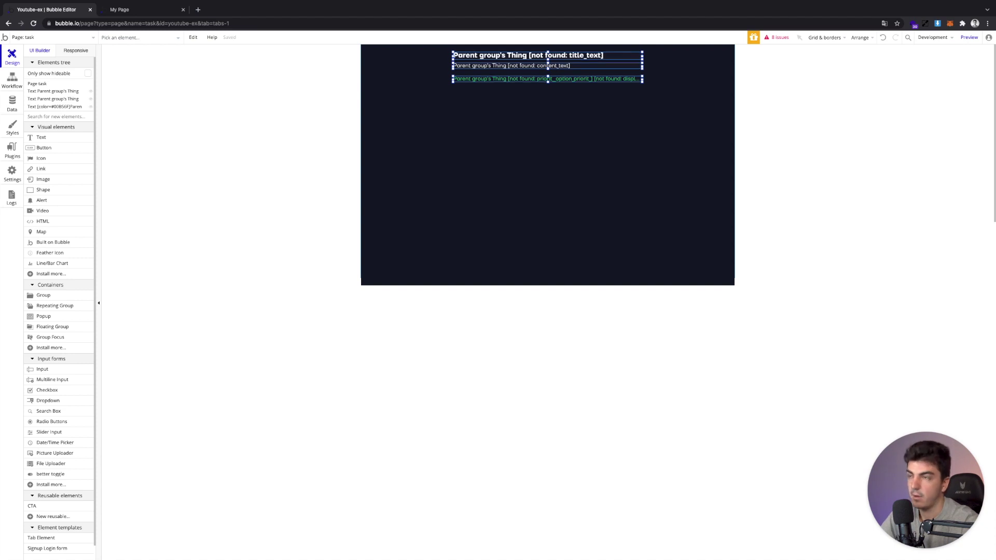
double_click(492, 106)
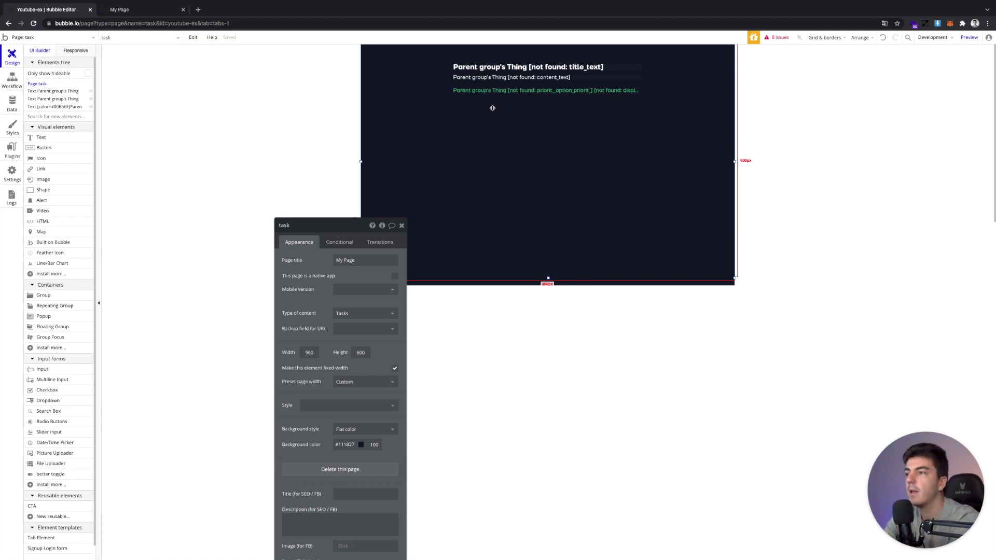
Bind the texts to Current Page Tasks's Title, Content and Priorité Display
left_click(527, 66)
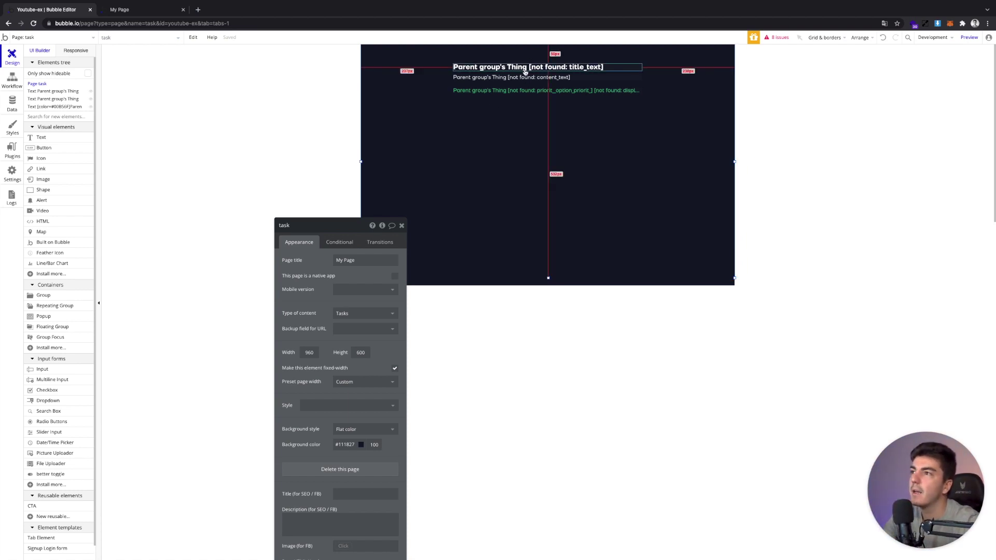
left_click(318, 261)
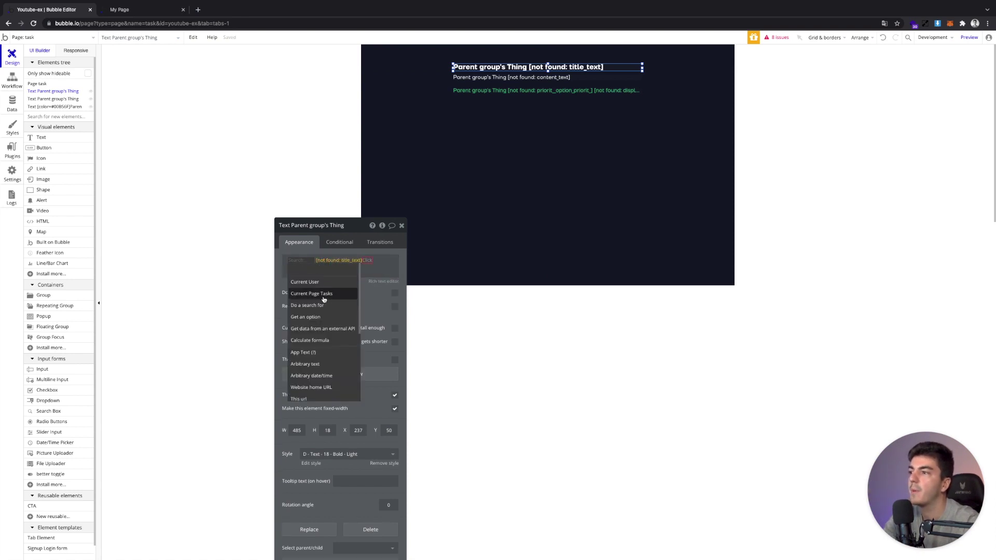
left_click(323, 299)
left_click(486, 77)
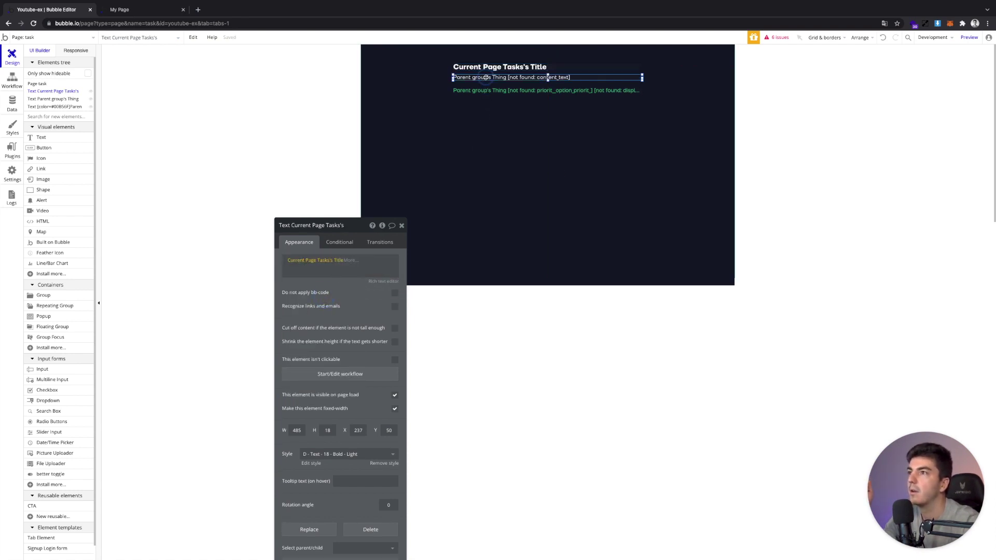
left_click(321, 261)
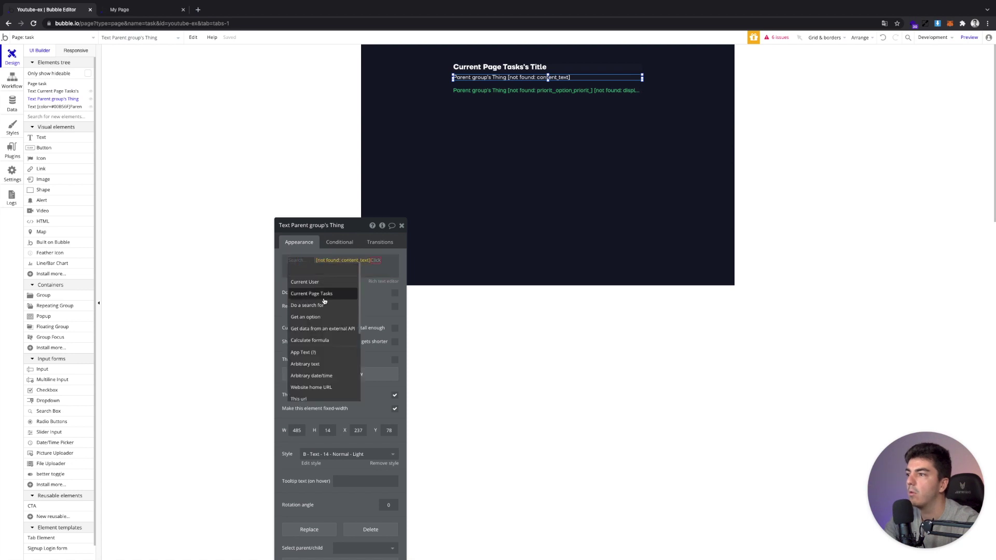
left_click(323, 299)
left_click(492, 93)
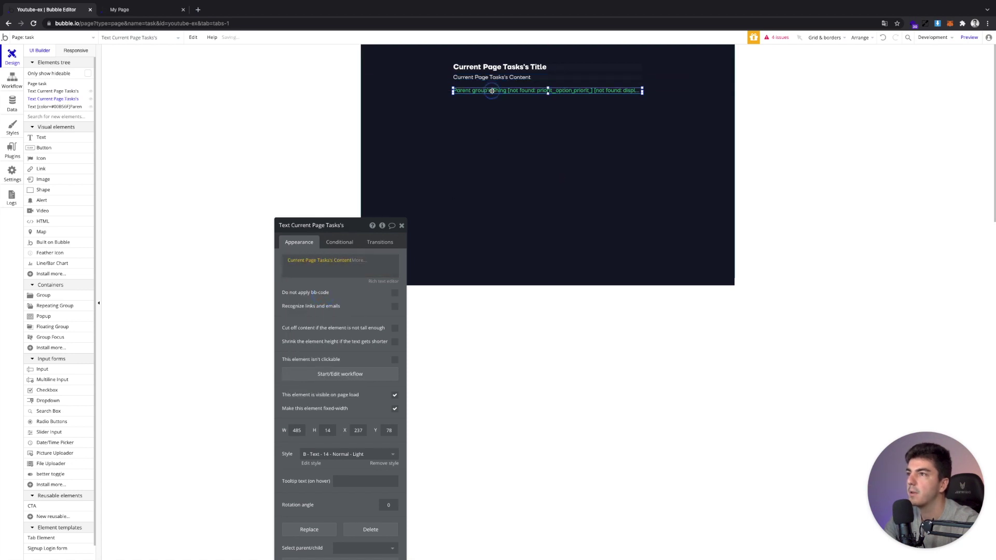
left_click(330, 260)
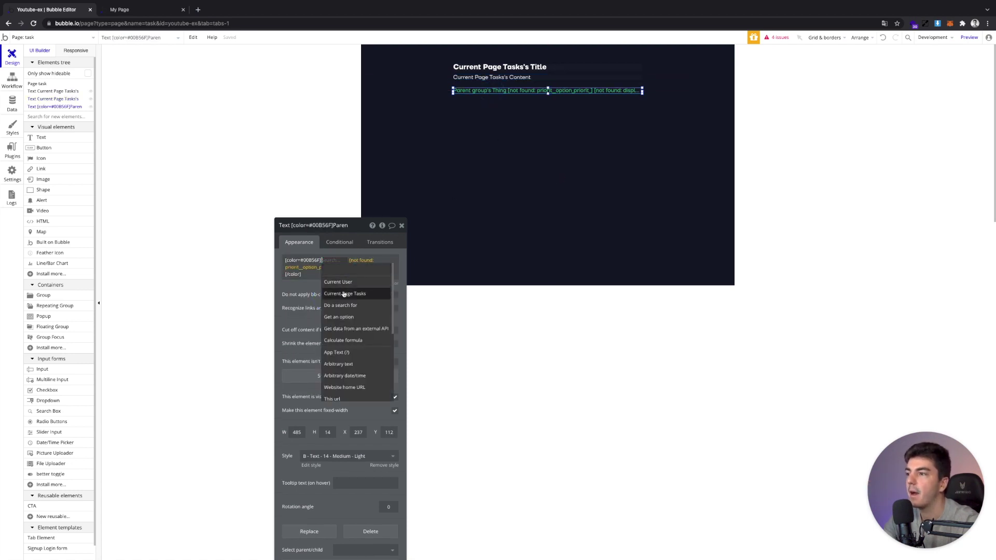
left_click(344, 294)
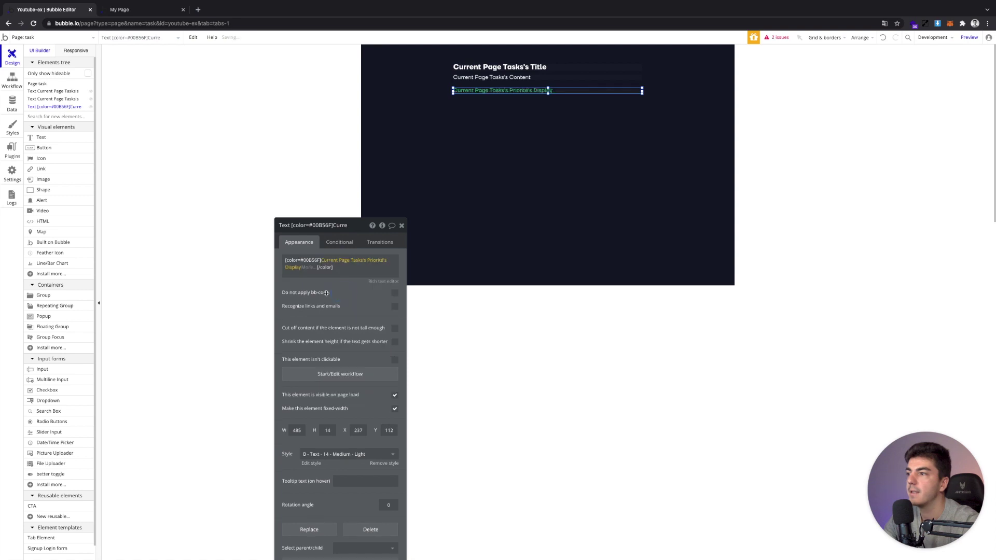
left_click(24, 38)
left_click(161, 85)
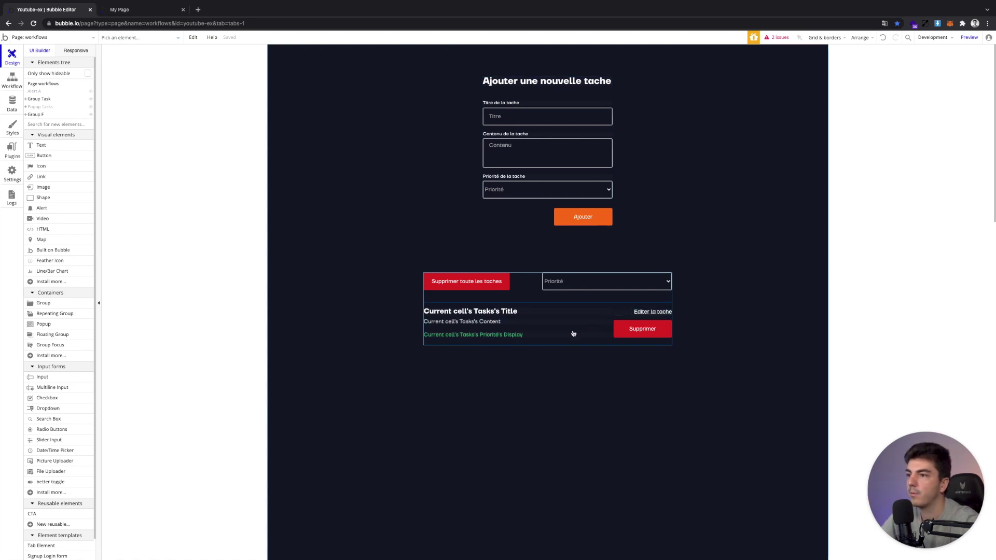
Make the task list repeating group taller
left_click(582, 342)
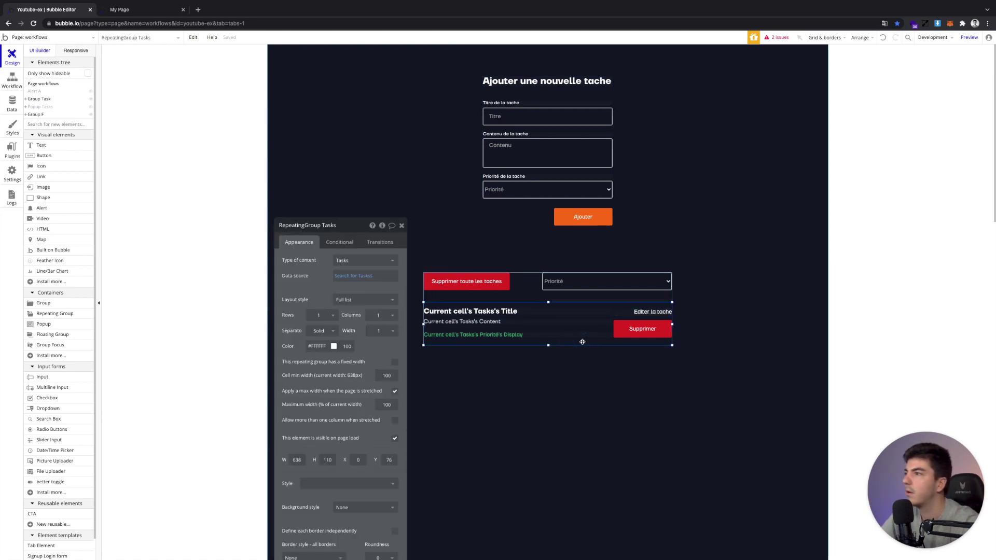
mouse_move(548, 345)
left_mouse_down()
mouse_move(545, 371)
mouse_move(547, 360)
left_mouse_up()
left_click(548, 346)
left_click(604, 341)
Copy the Editer la tache link below Supprimer, reword it 'Voir la tache complète' and widen it
left_click(643, 311)
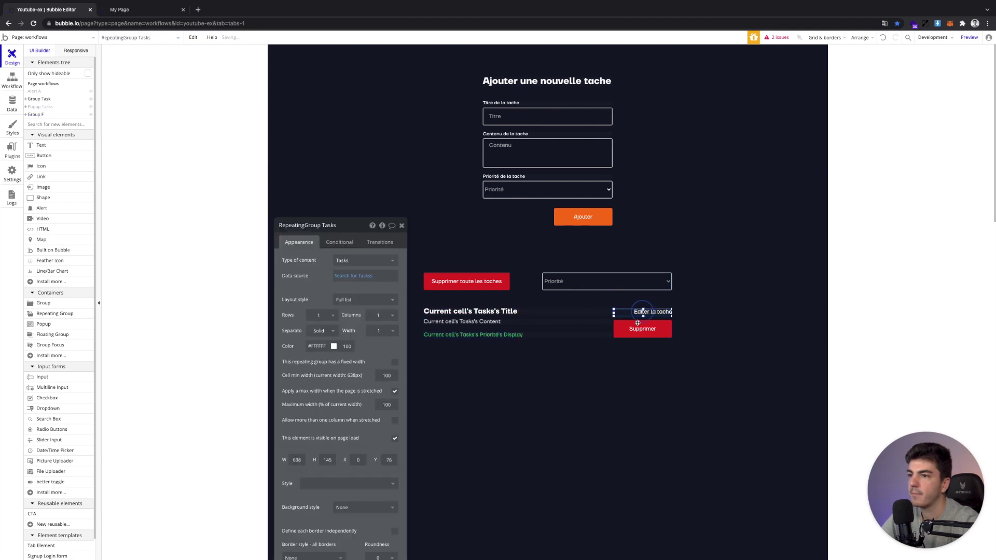
left_click(638, 317)
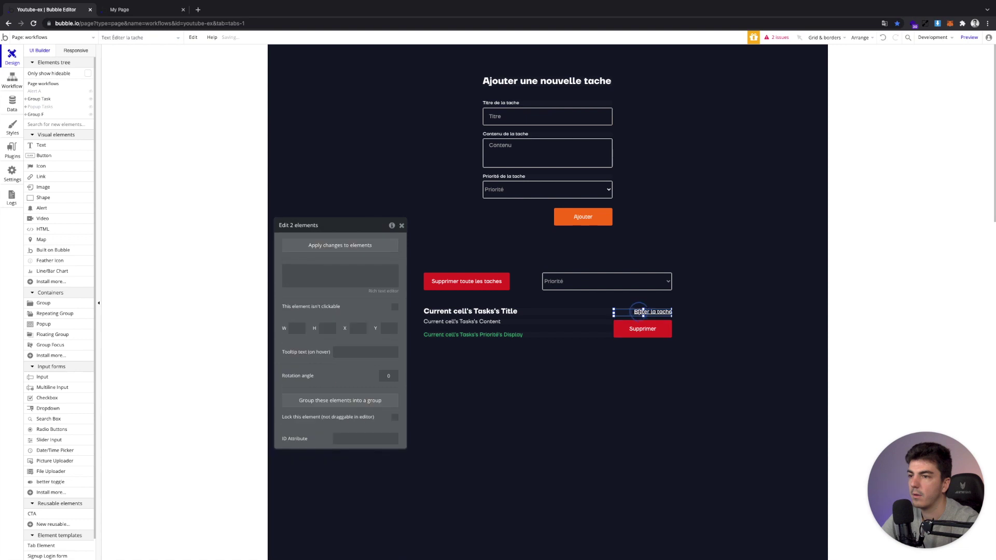
left_click_drag(637, 315, 643, 349)
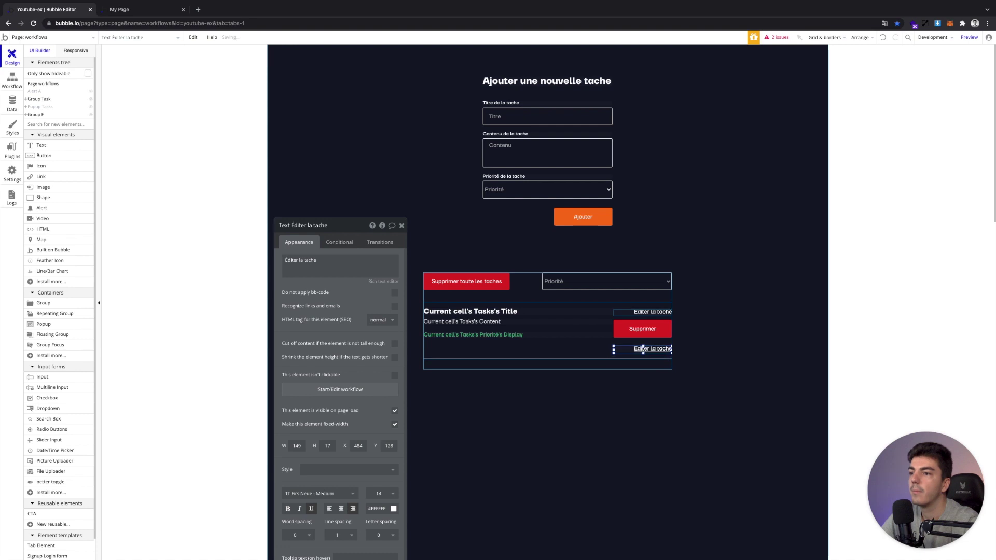
triple_click(344, 256)
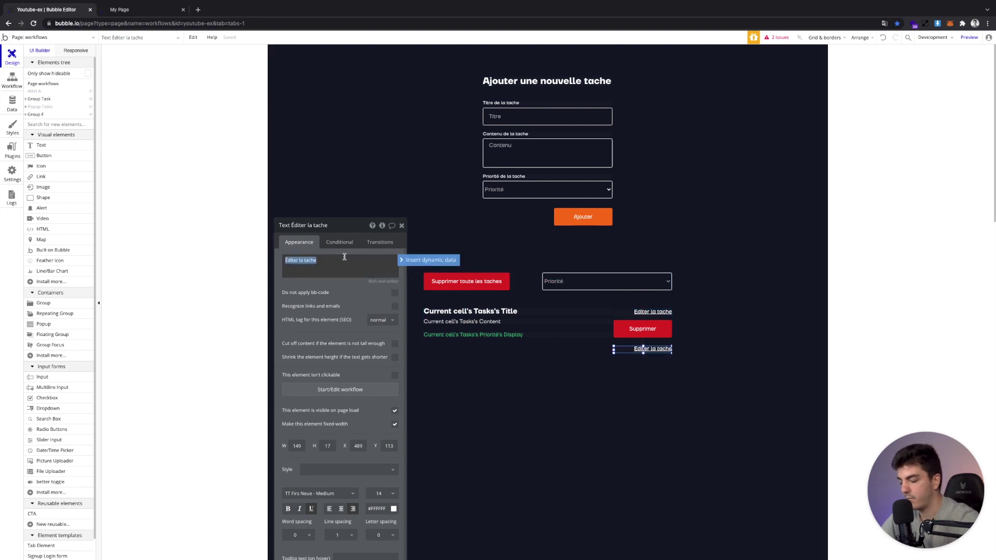
type("Voir la")
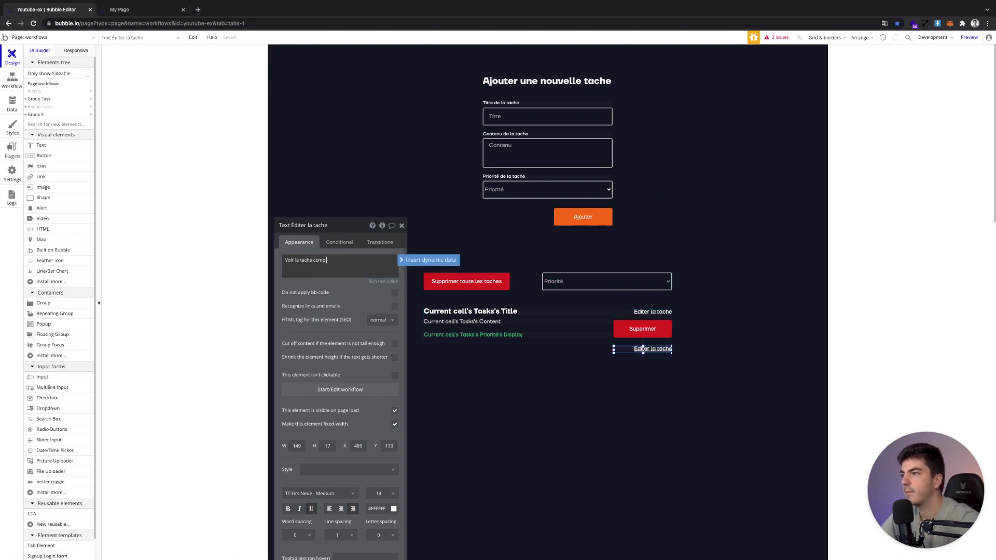
left_click(614, 349)
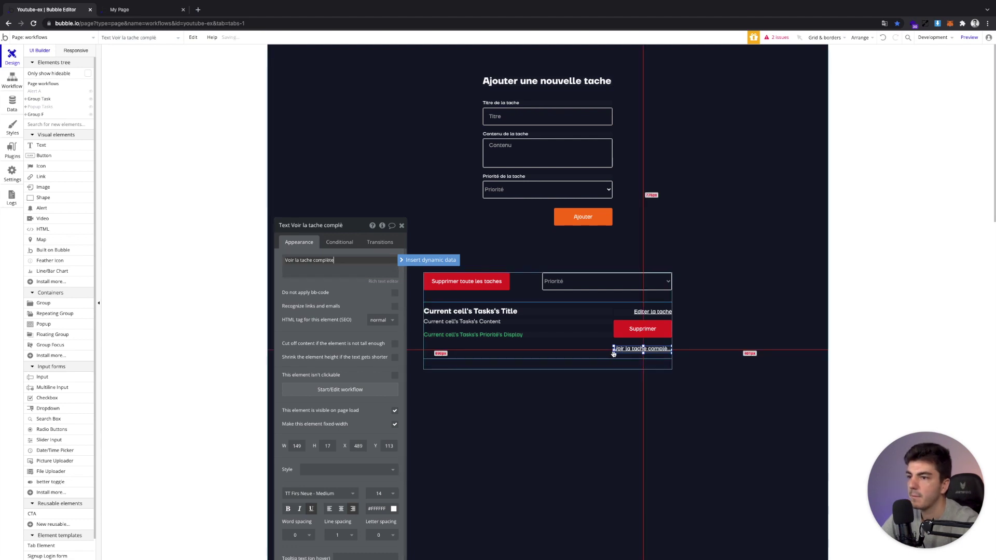
left_click_drag(613, 351, 596, 351)
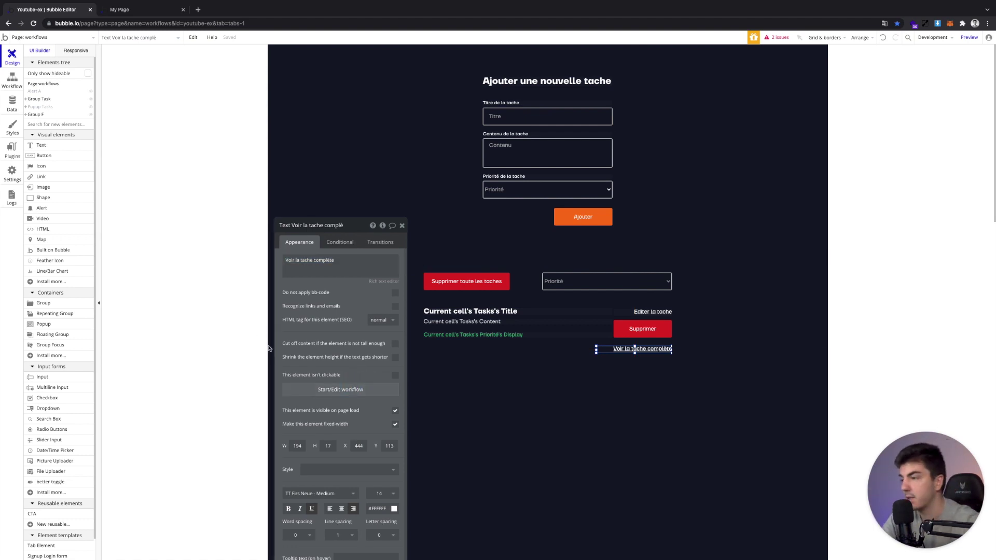
left_click(319, 389)
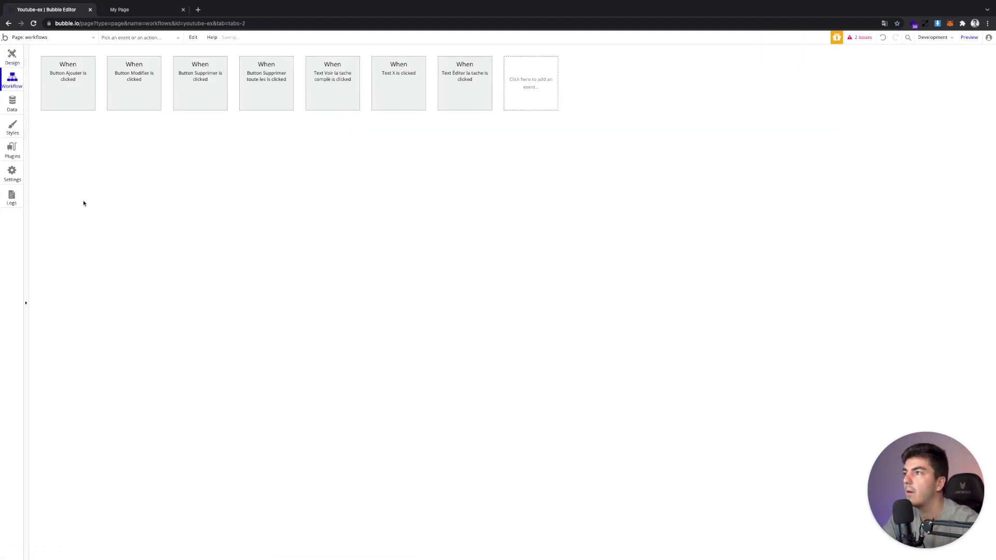
Add a Go to page action with destination task and data Current cell's Tasks
left_click(98, 139)
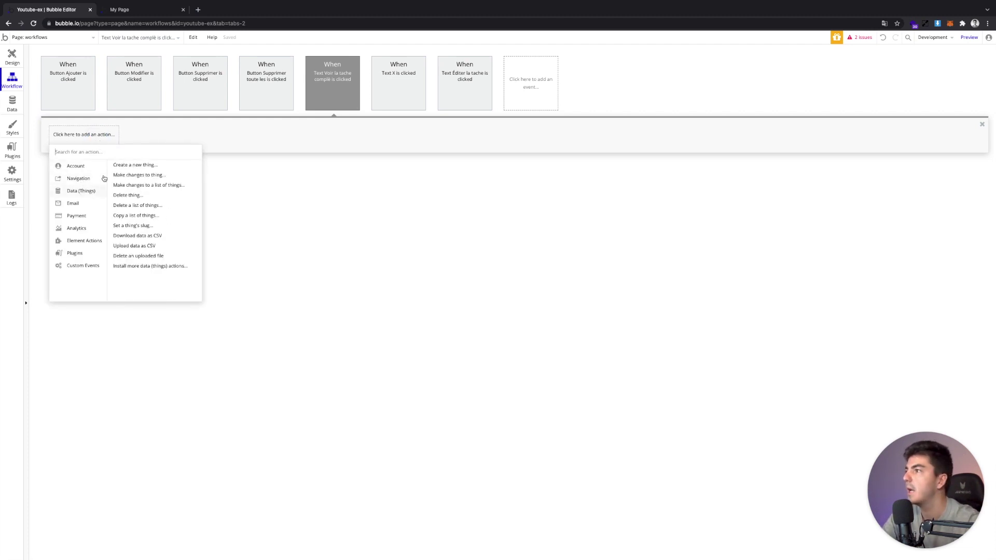
left_click(117, 165)
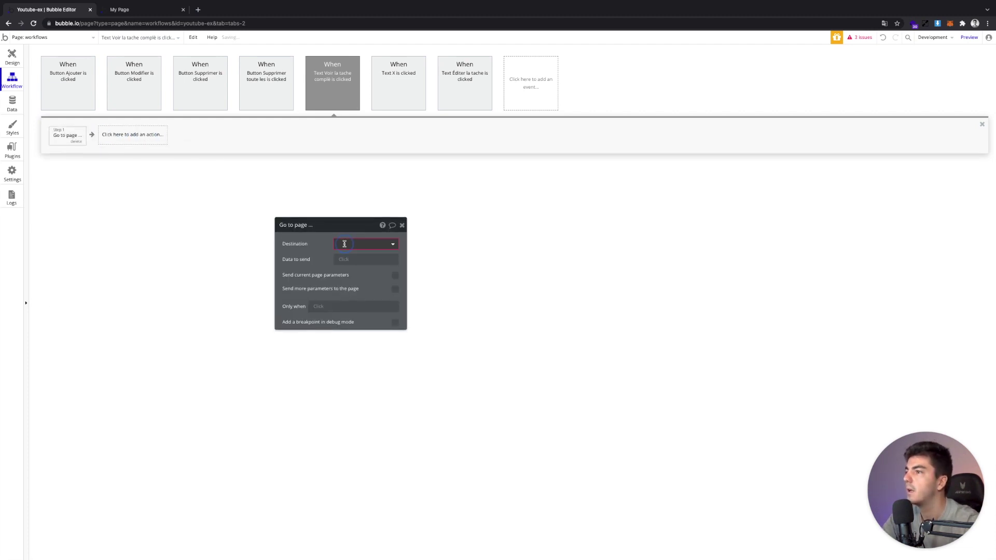
left_click(345, 244)
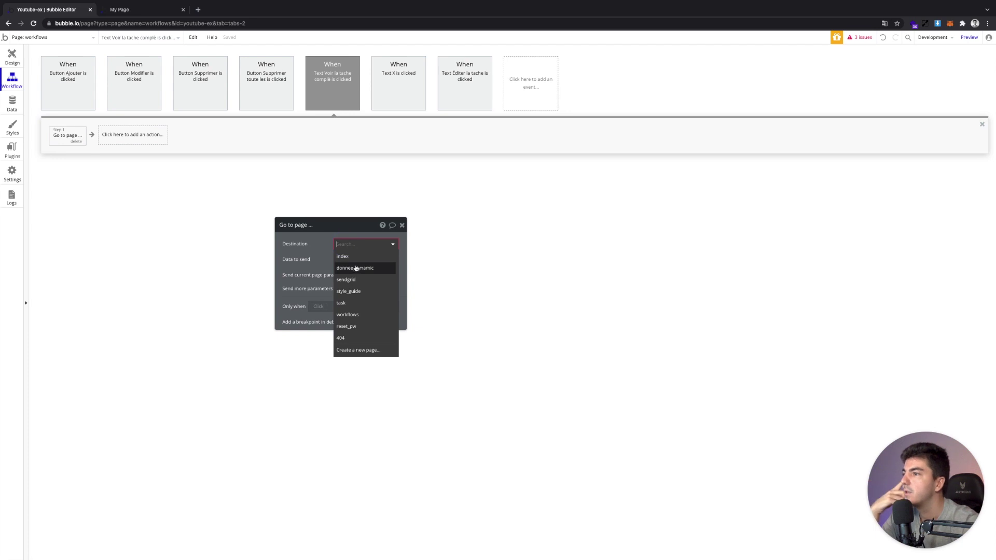
left_click(358, 303)
left_click(346, 260)
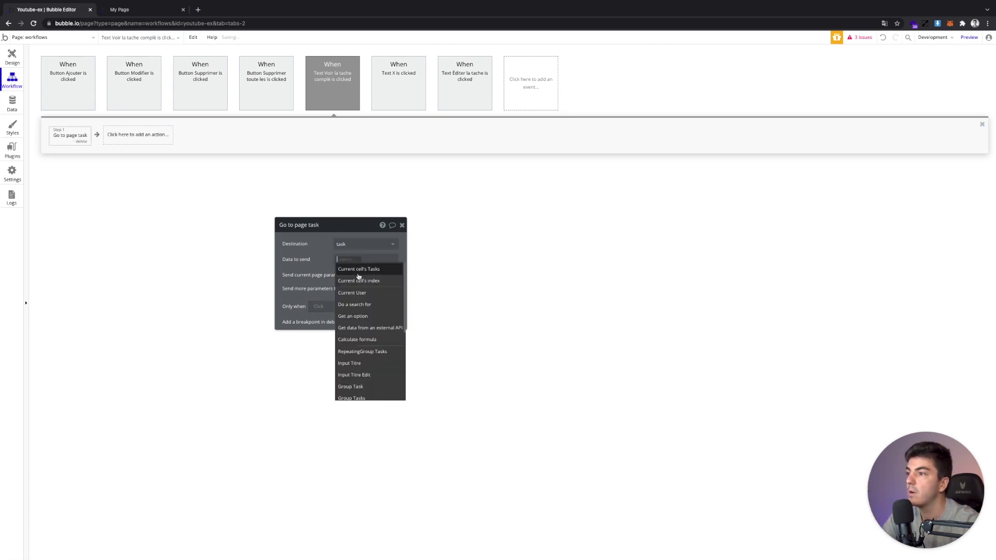
left_click(358, 269)
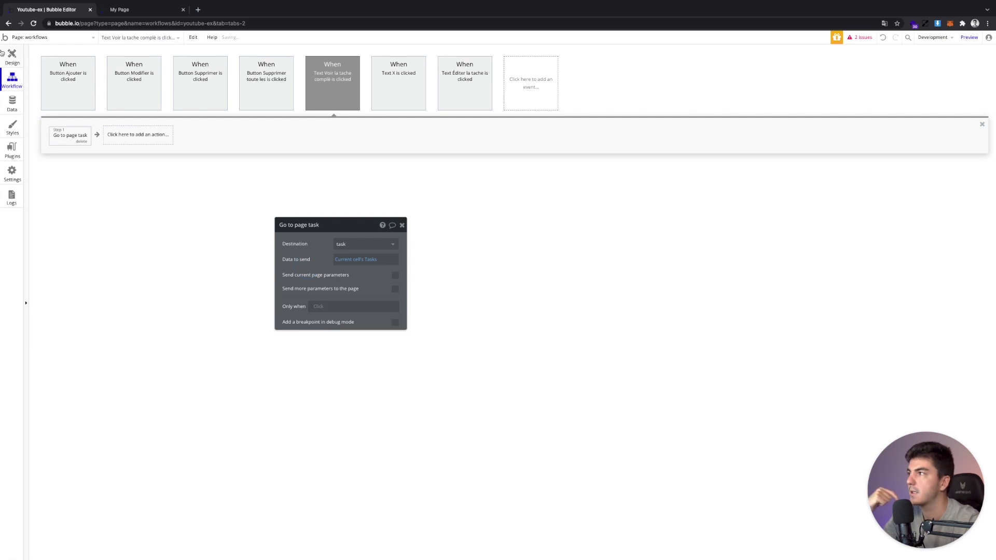
left_click(9, 58)
left_click(139, 10)
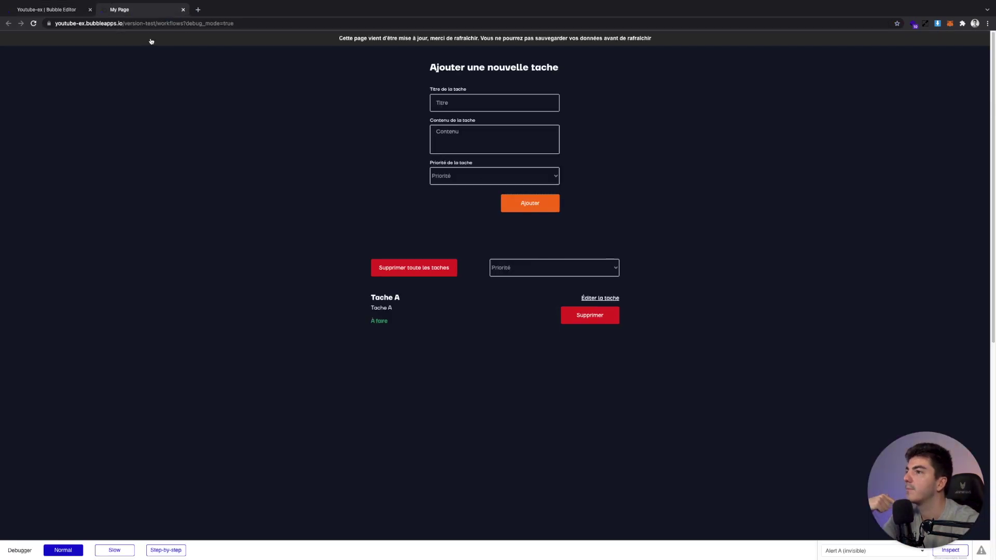
left_click(24, 5)
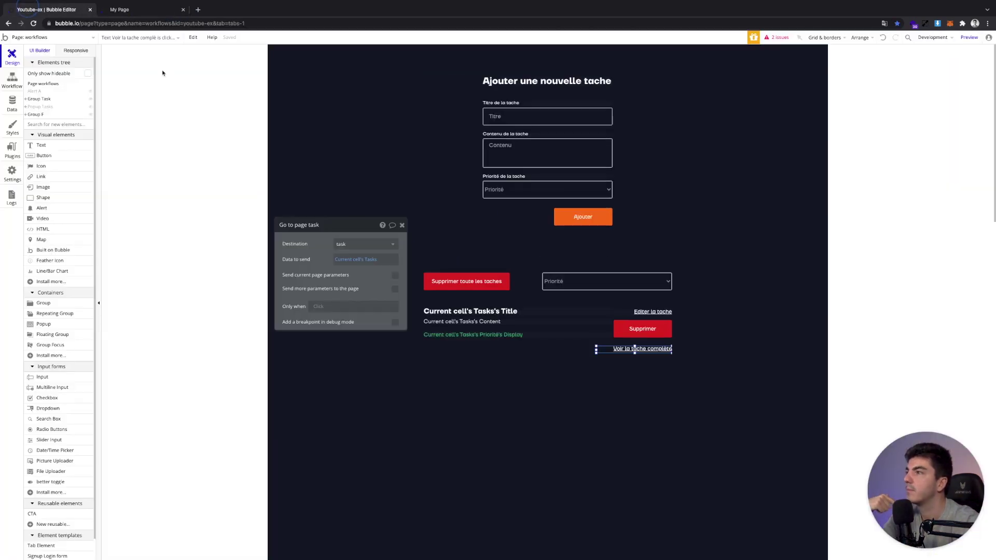
left_click(542, 361)
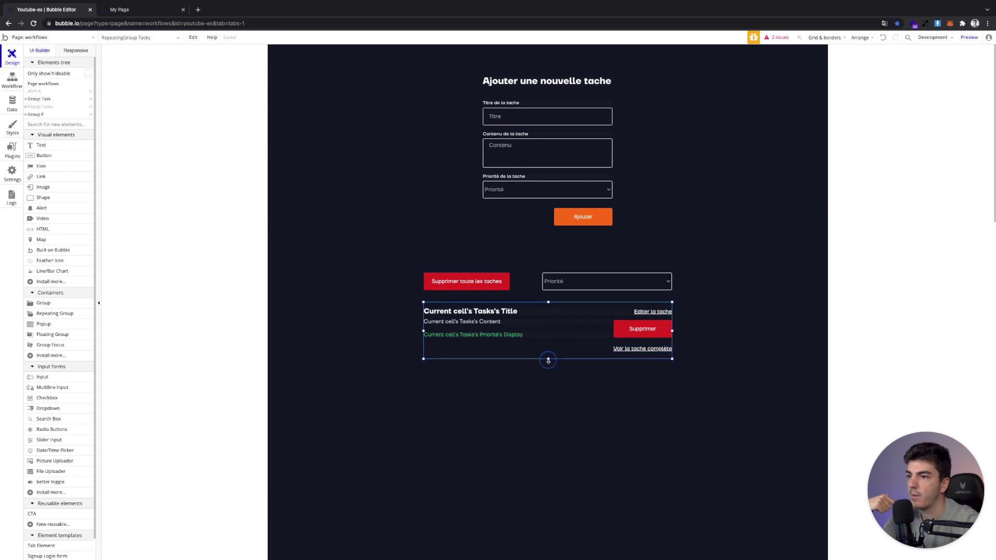
left_click(548, 363)
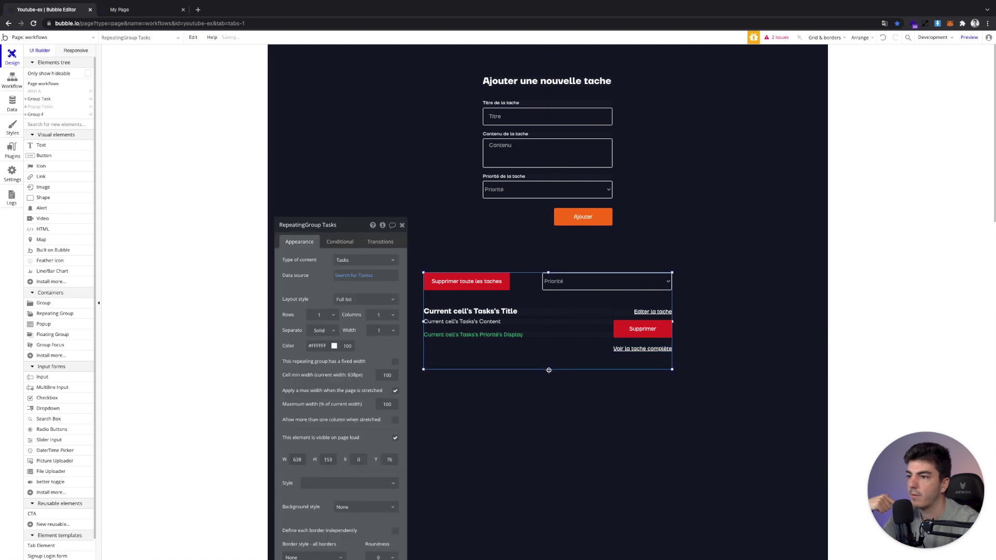
left_click(548, 360)
double_click(548, 360)
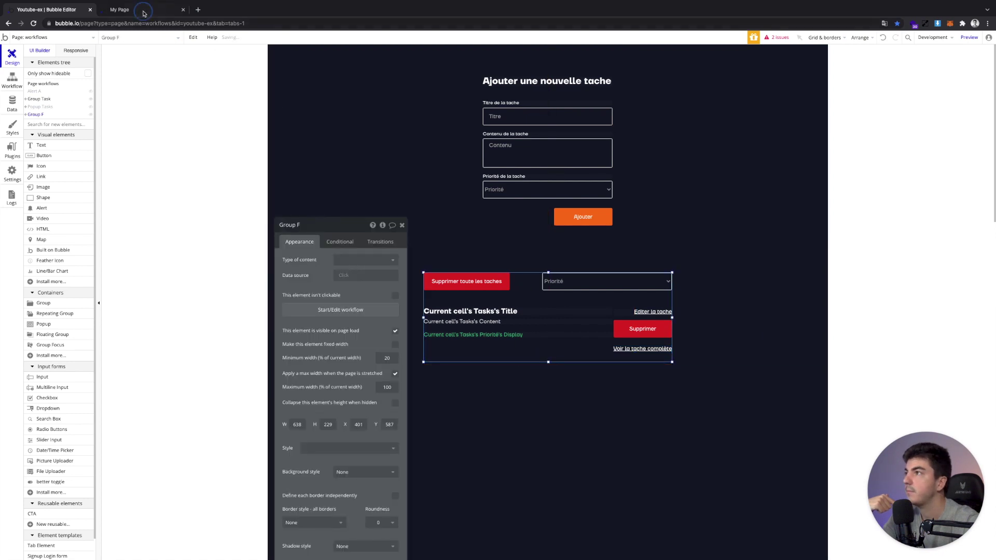
left_click(140, 9)
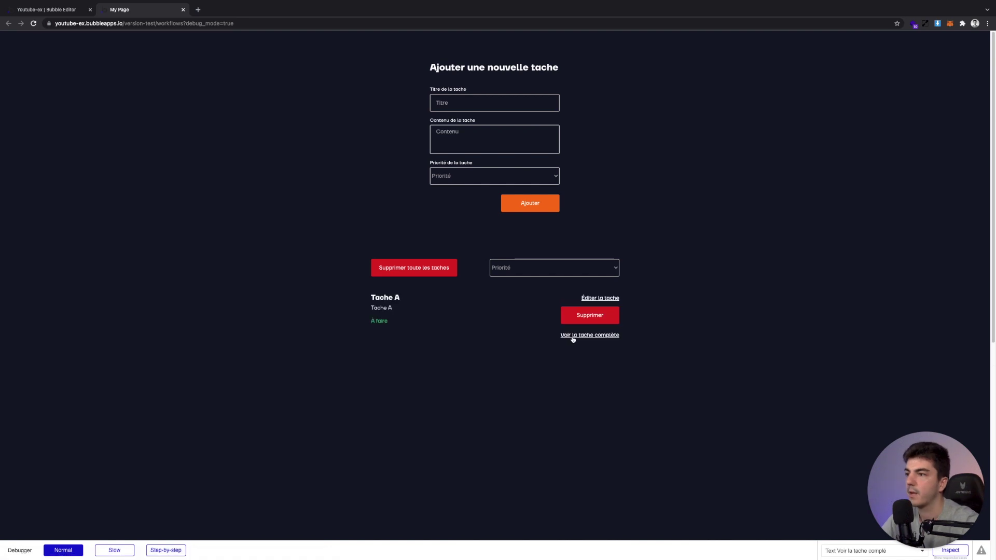
left_click(582, 336)
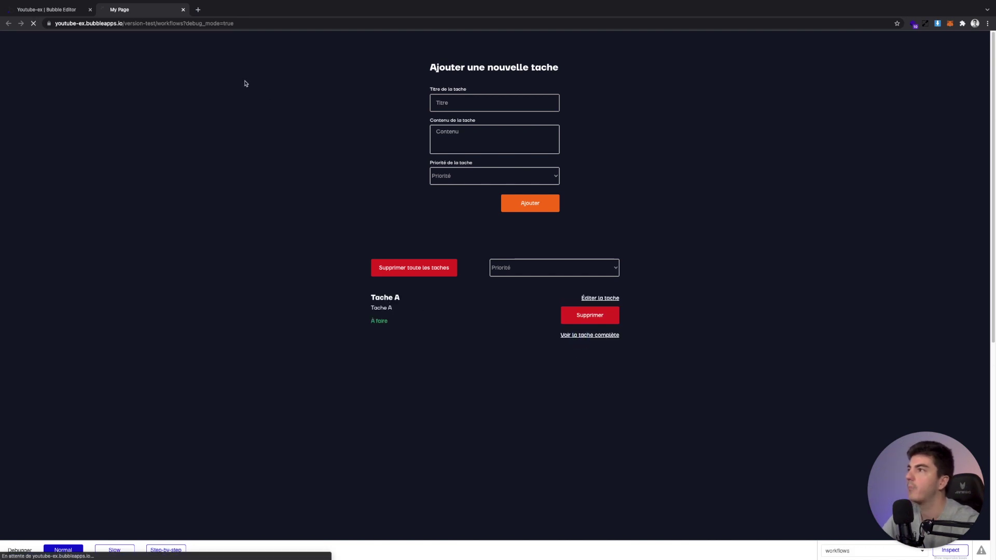
left_click(163, 25)
left_click(373, 97)
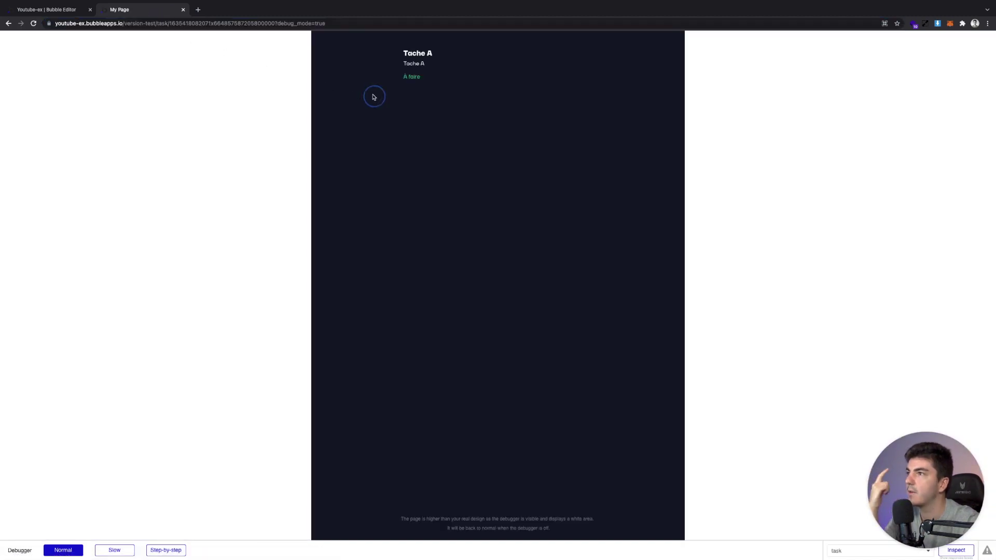
left_click_drag(171, 24, 267, 24)
left_click(260, 24)
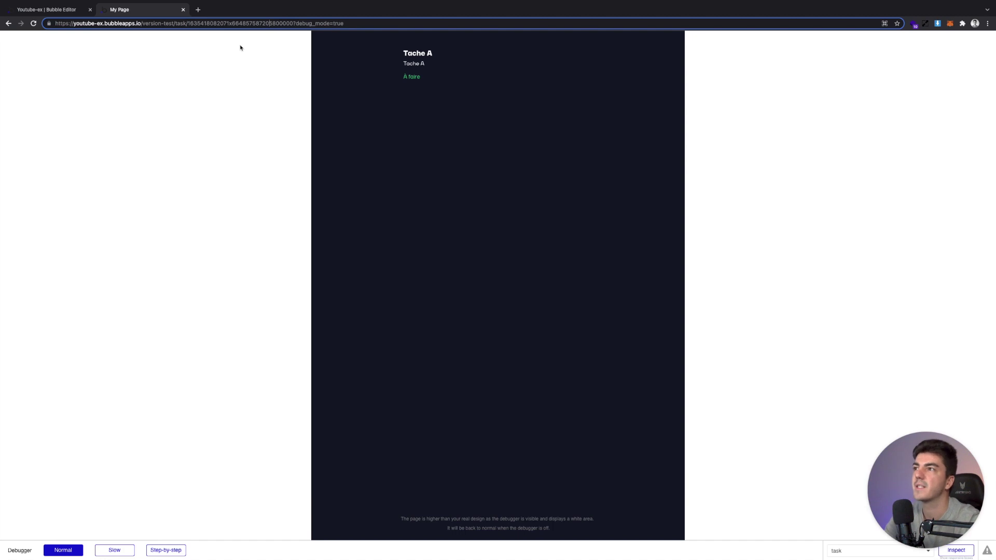
left_click(60, 11)
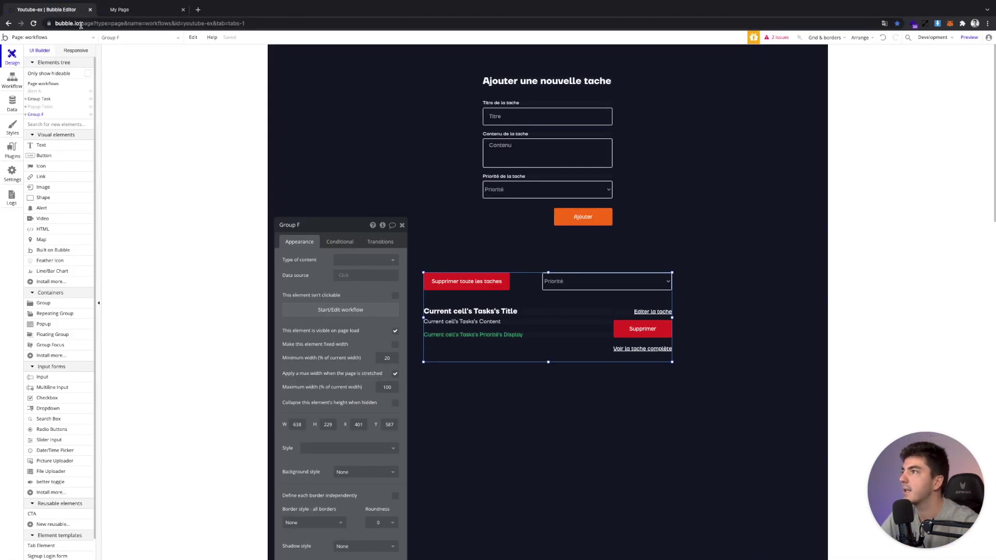
Show the Ajouter button's workflow and check the task page's address in the preview
left_click(68, 40)
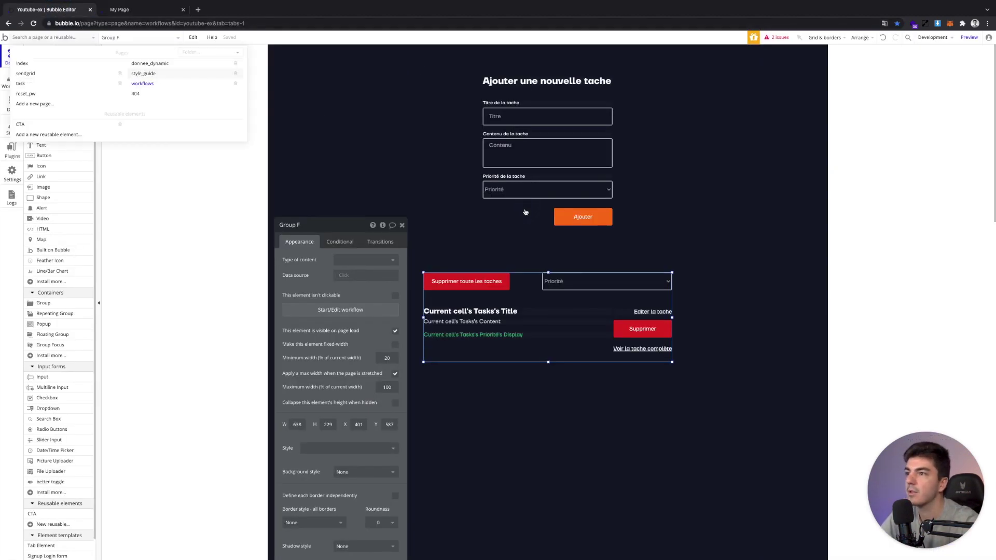
left_click(588, 218)
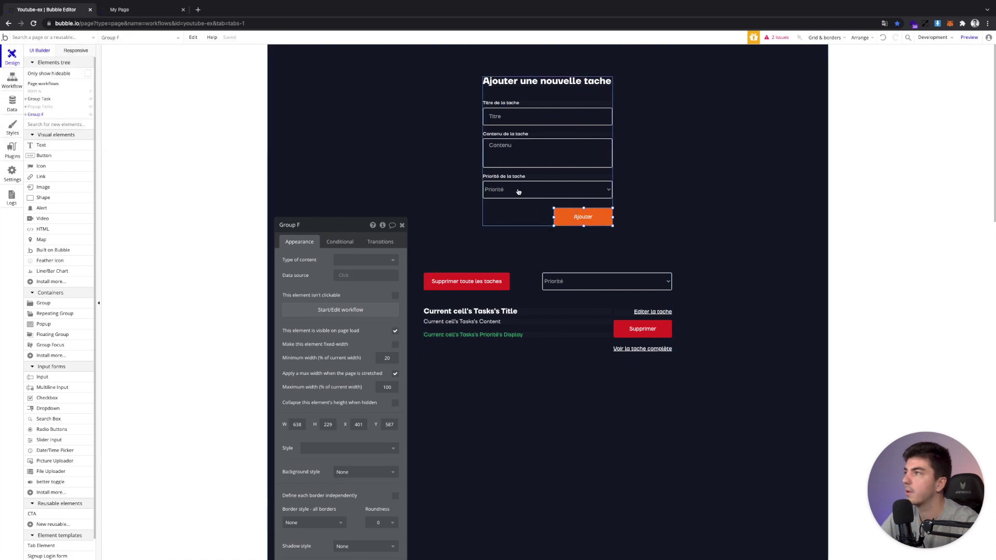
key("Escape")
double_click(601, 222)
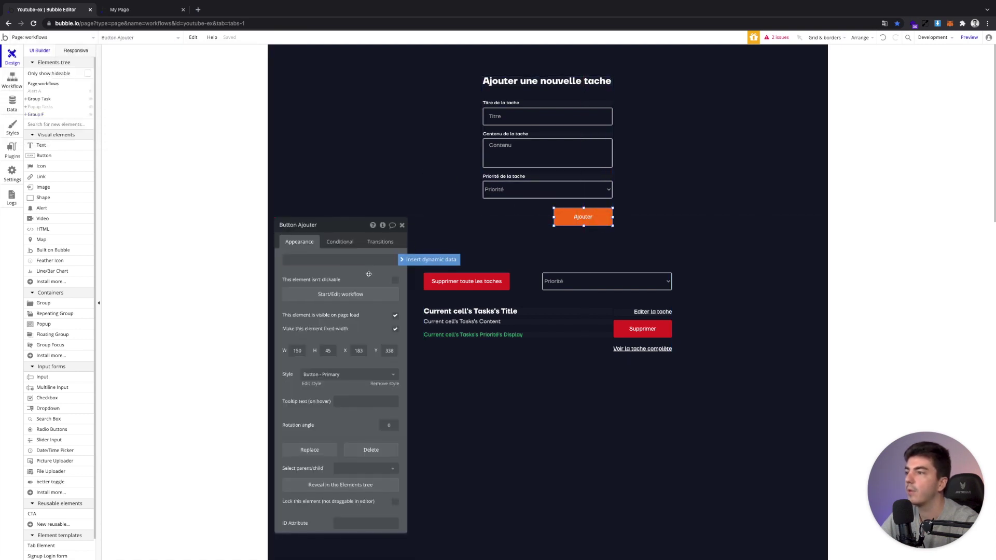
left_click(360, 294)
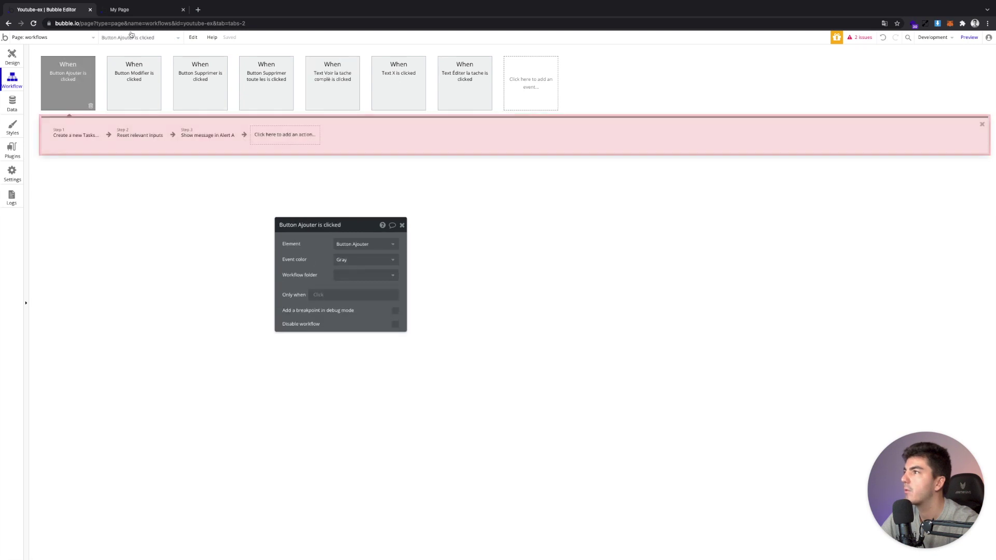
left_click(123, 9)
left_click(215, 23)
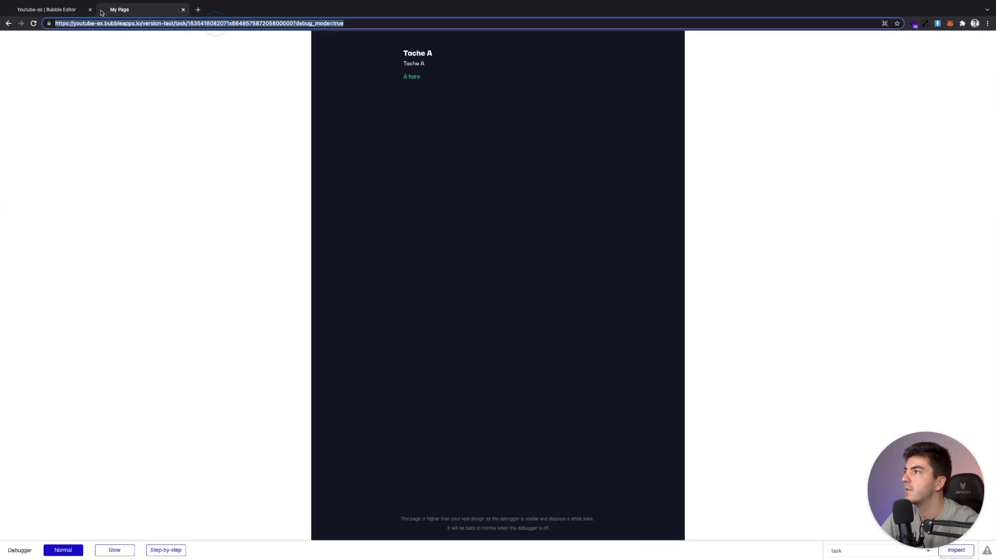
left_click(46, 9)
Add a Data 'Set a thing's slug' action to the Ajouter workflow
left_click(290, 134)
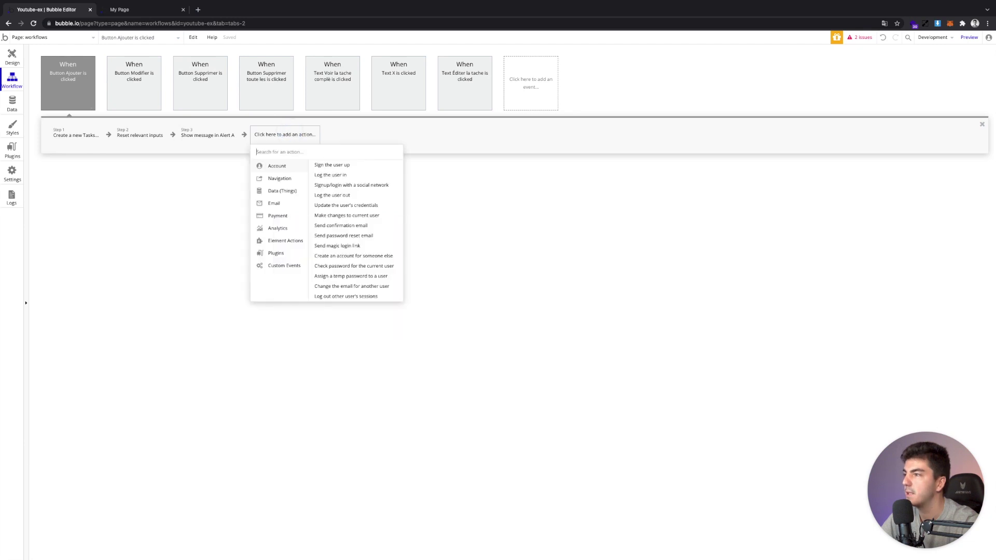
type("set")
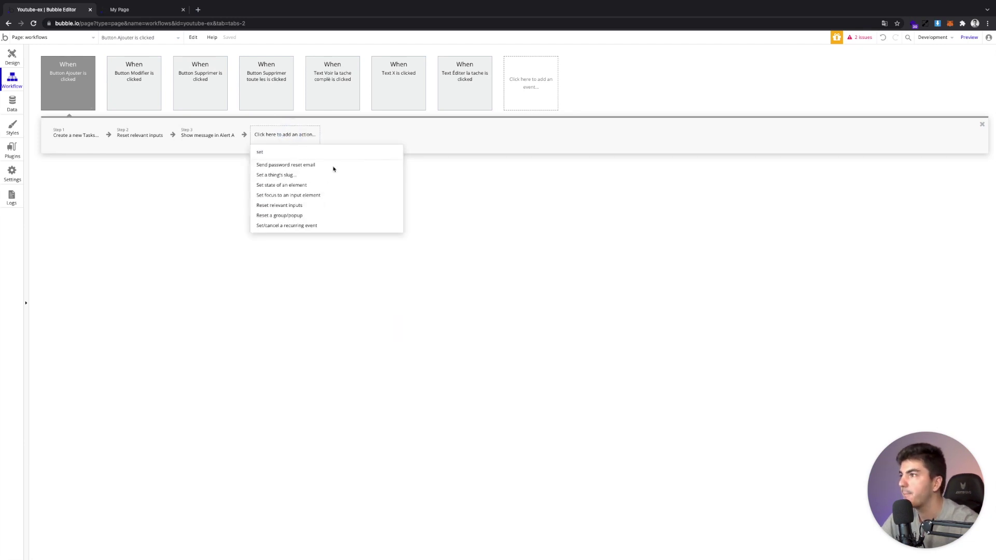
key("BackSpace")
key("BackSpace")
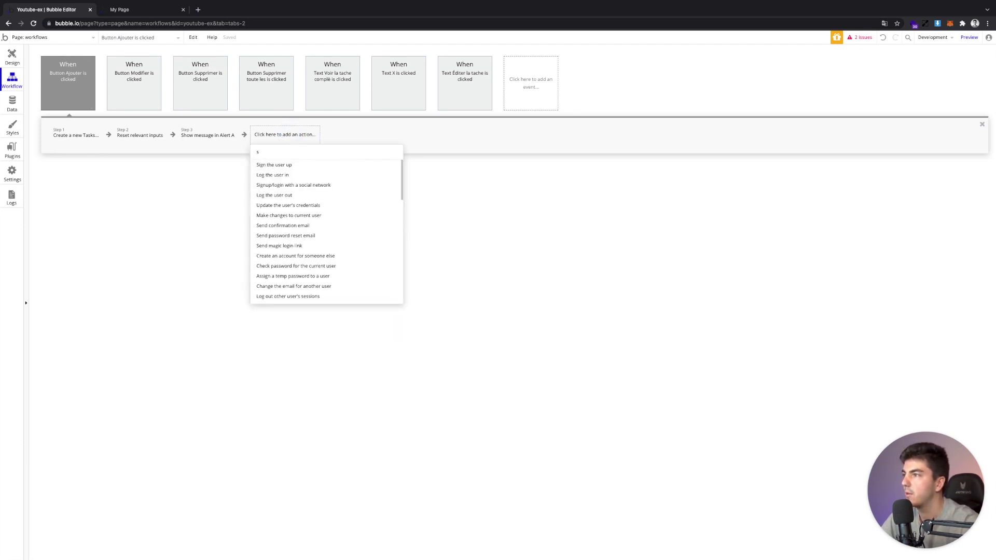
key("BackSpace")
mouse_move(268, 192)
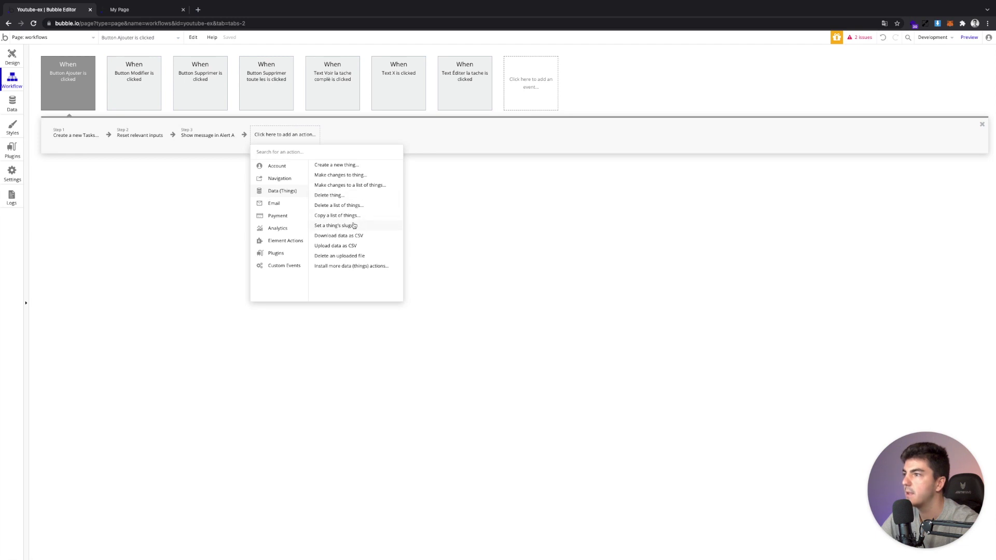
left_click(354, 226)
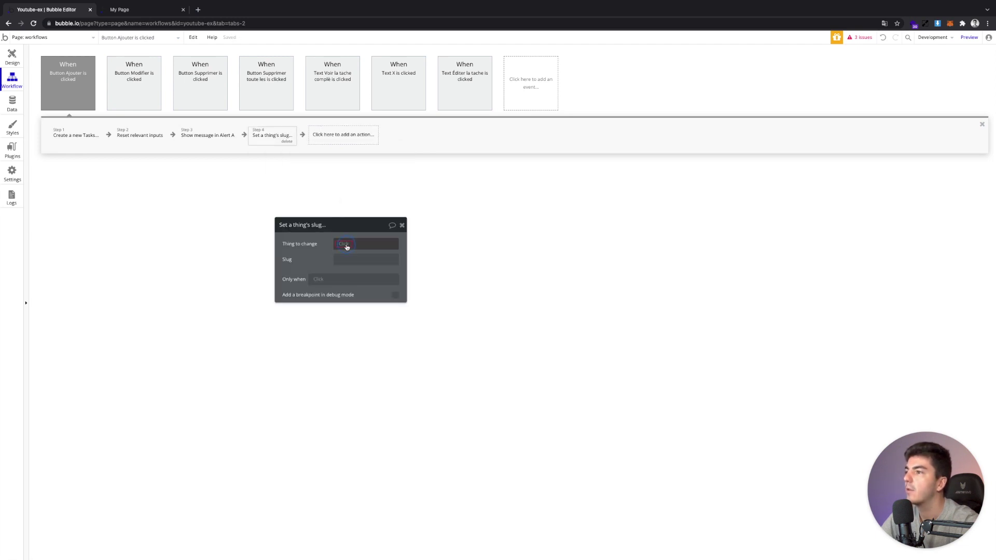
Set the slug step's thing to Result of step 1 and its slug to that Title
left_click(347, 246)
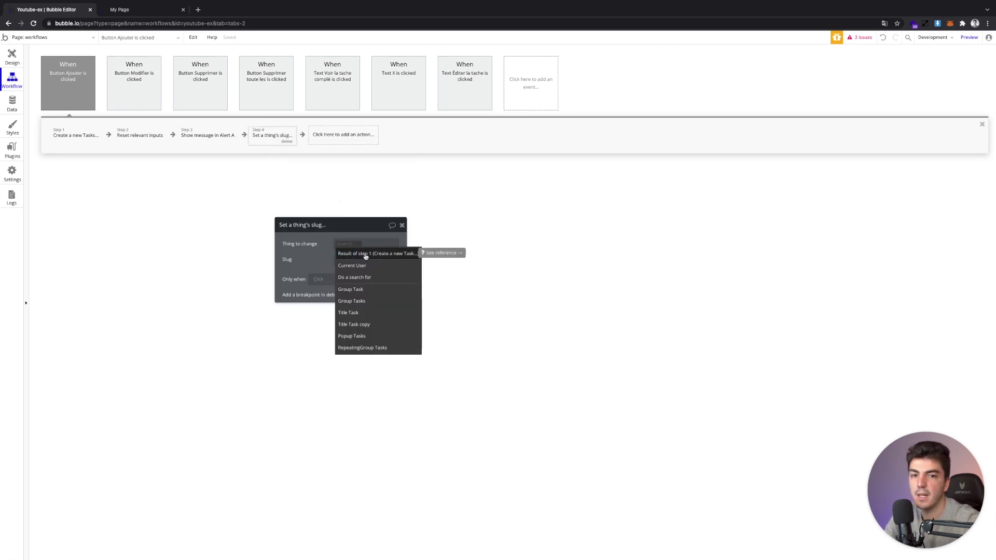
left_click(58, 134)
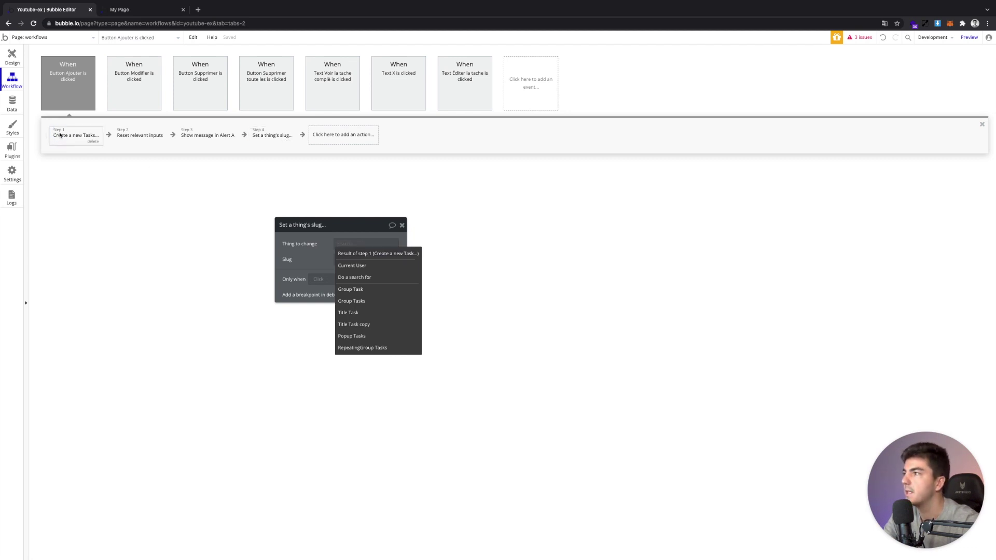
left_click(263, 136)
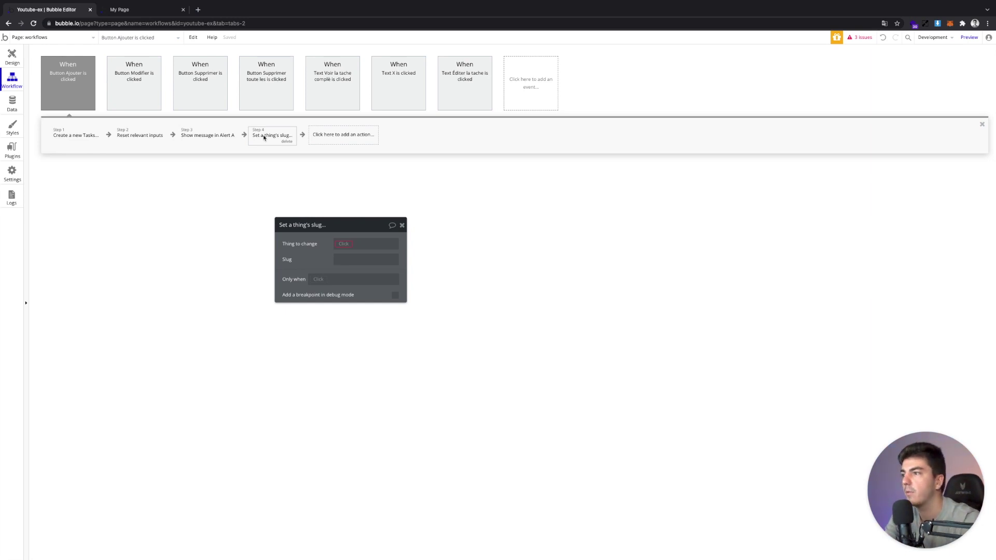
left_click(354, 246)
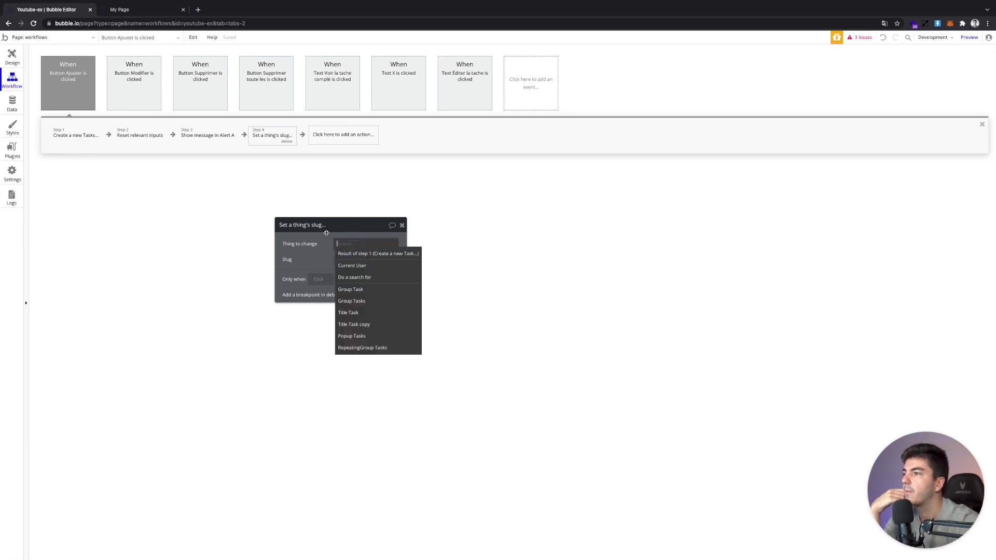
left_click(352, 254)
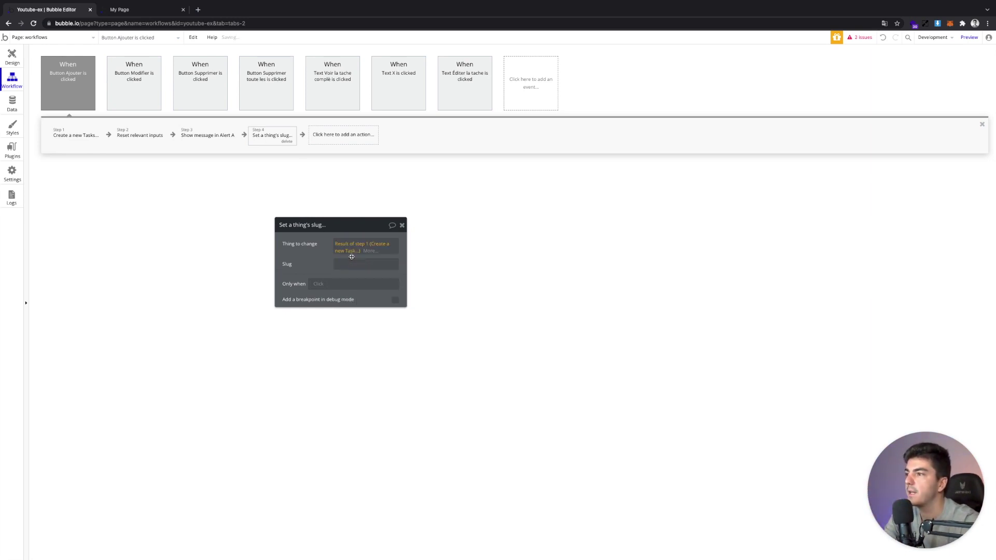
left_click(390, 263)
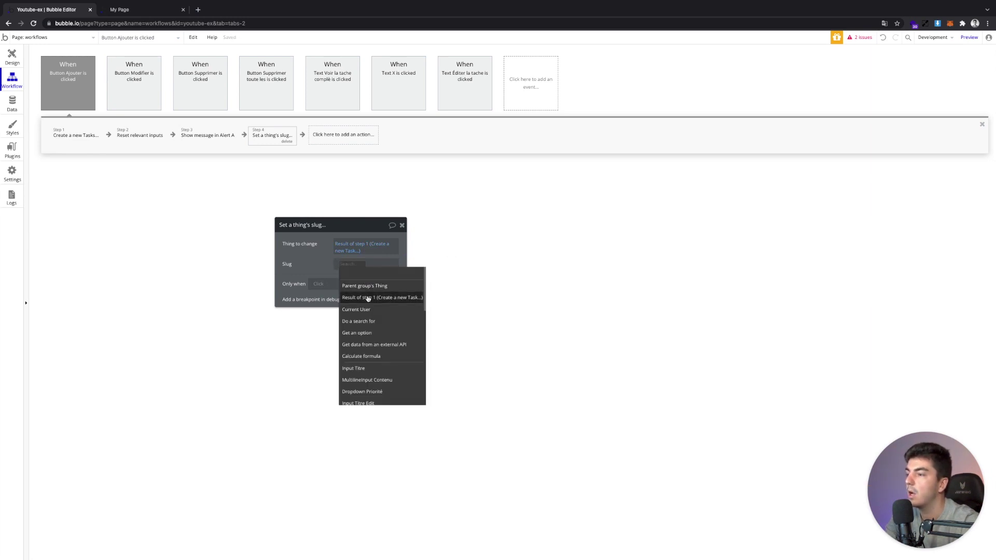
left_click(367, 298)
left_click(388, 303)
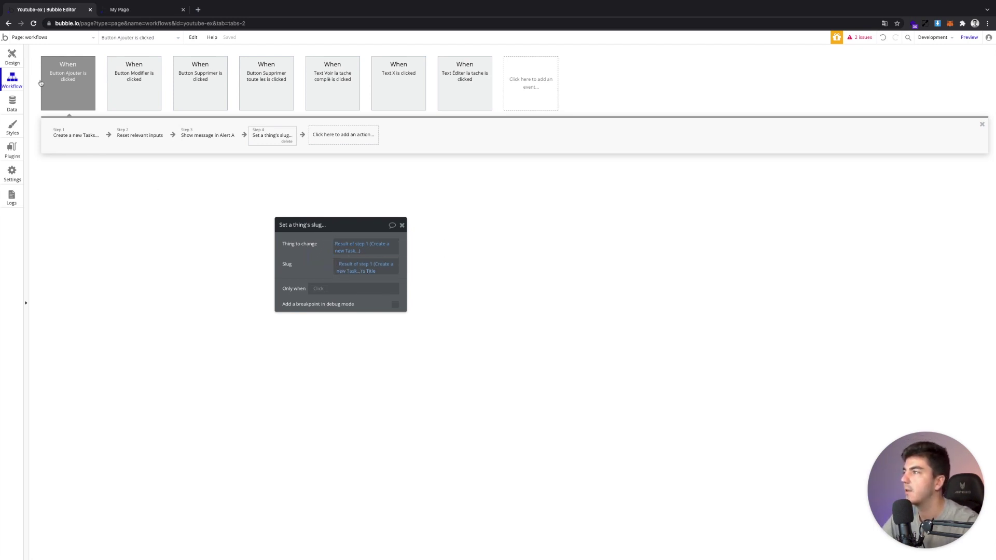
left_click(12, 57)
Add task Médecin, 'Prendre Rdv chez le médecin', priority Prioritaire, and open its detail page
left_click(156, 9)
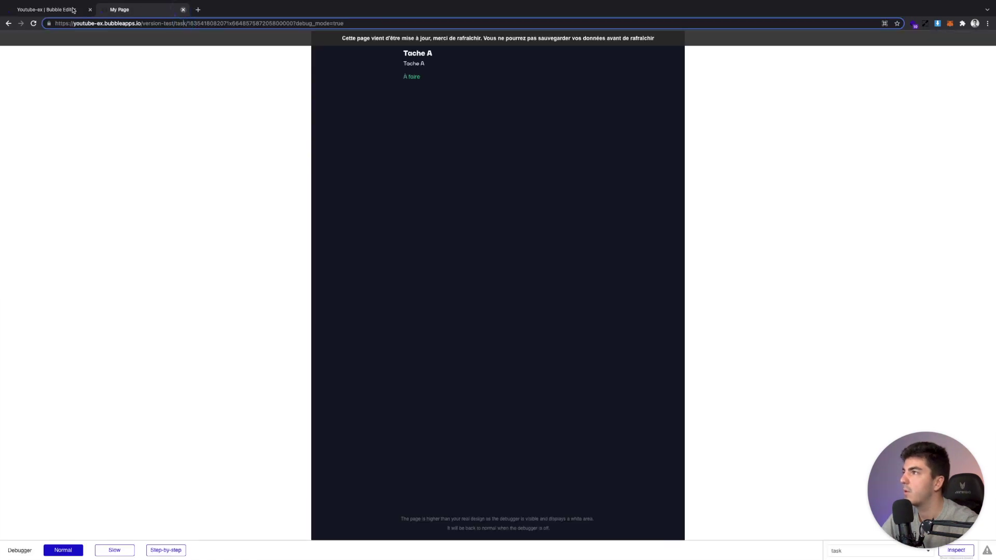
left_click(182, 10)
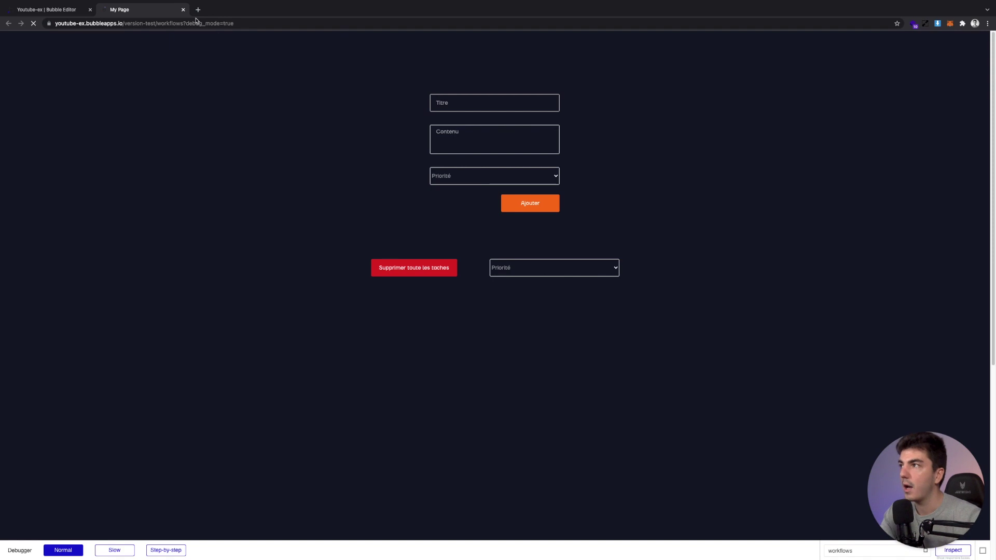
left_click(465, 105)
type("Mon titre")
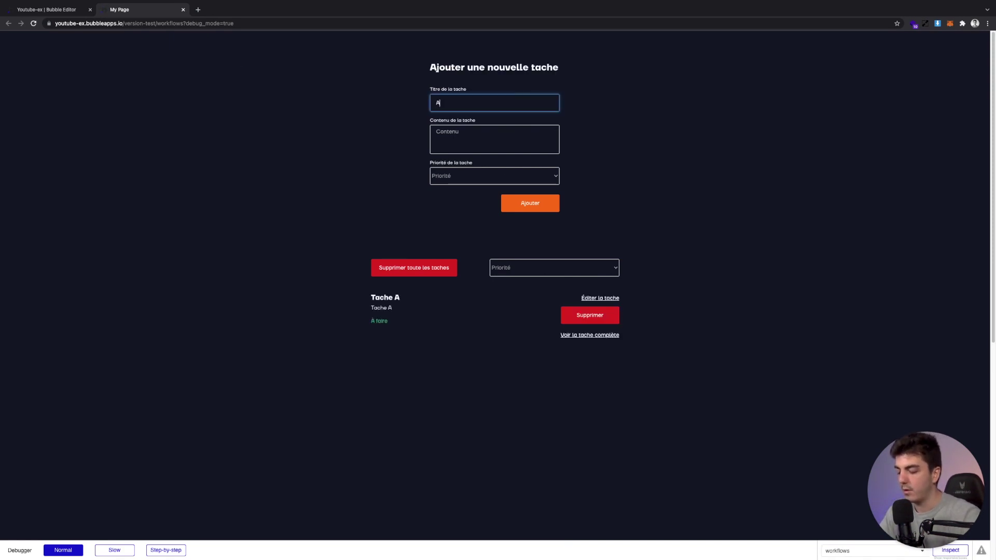
key("super+a")
type("M")
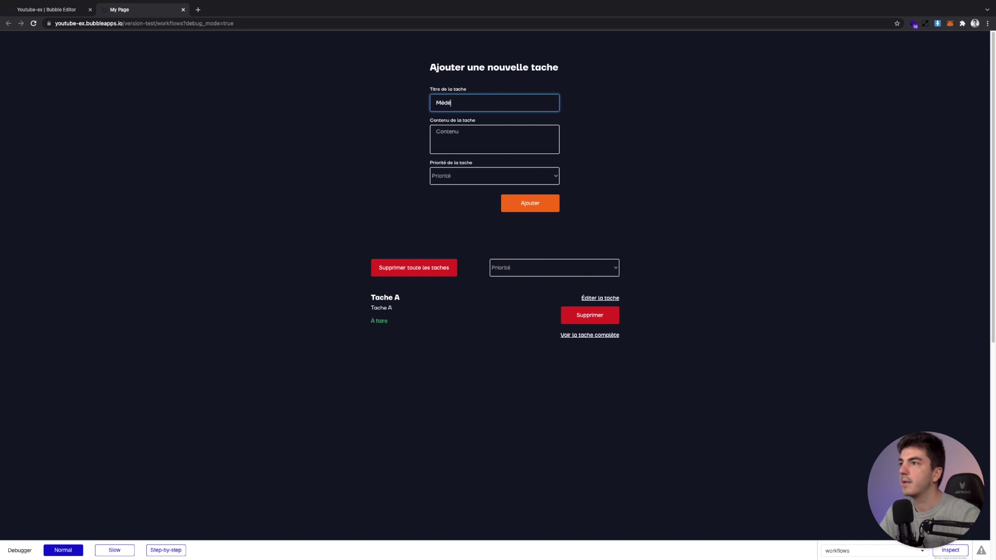
left_click(438, 132)
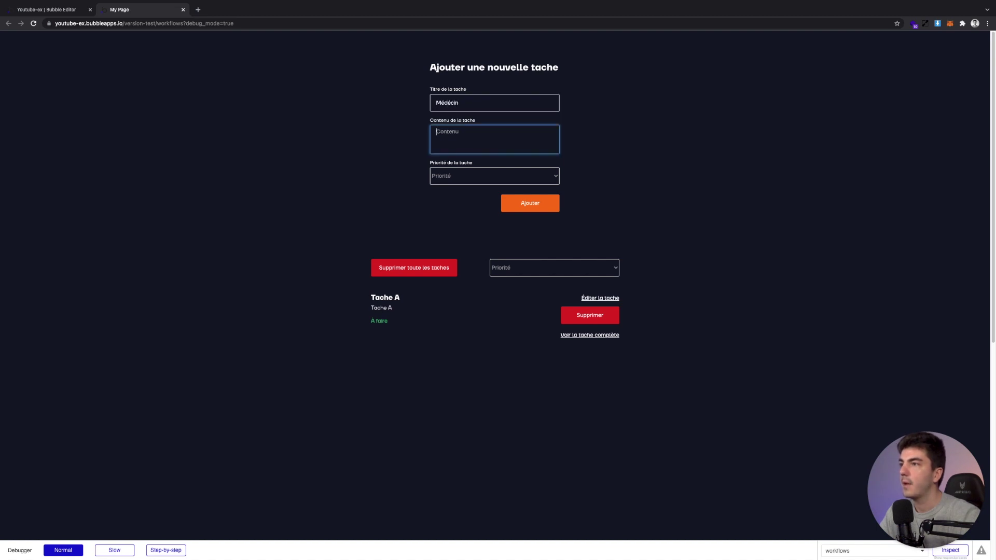
type("Prendre Rdv chez le médecin")
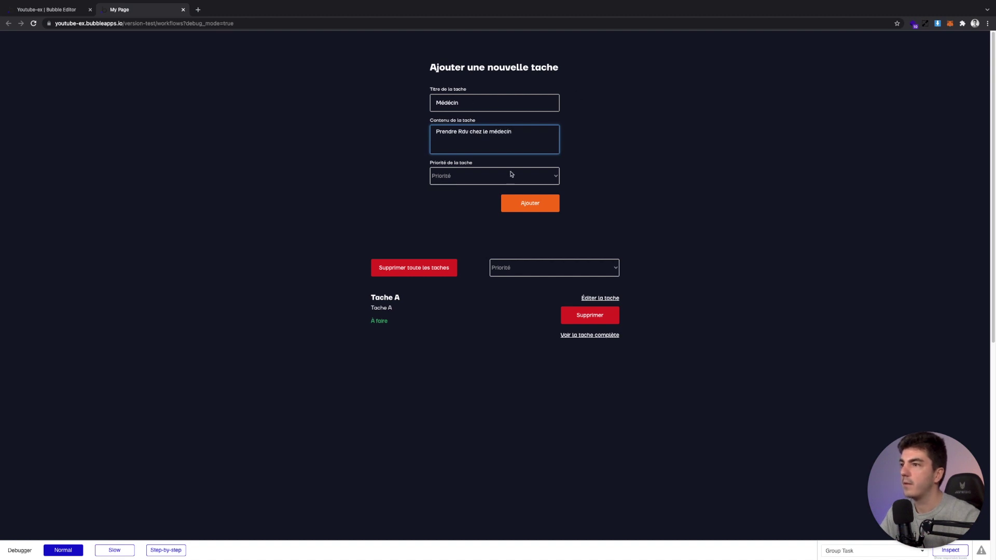
left_click(508, 175)
left_click(501, 193)
left_click(518, 207)
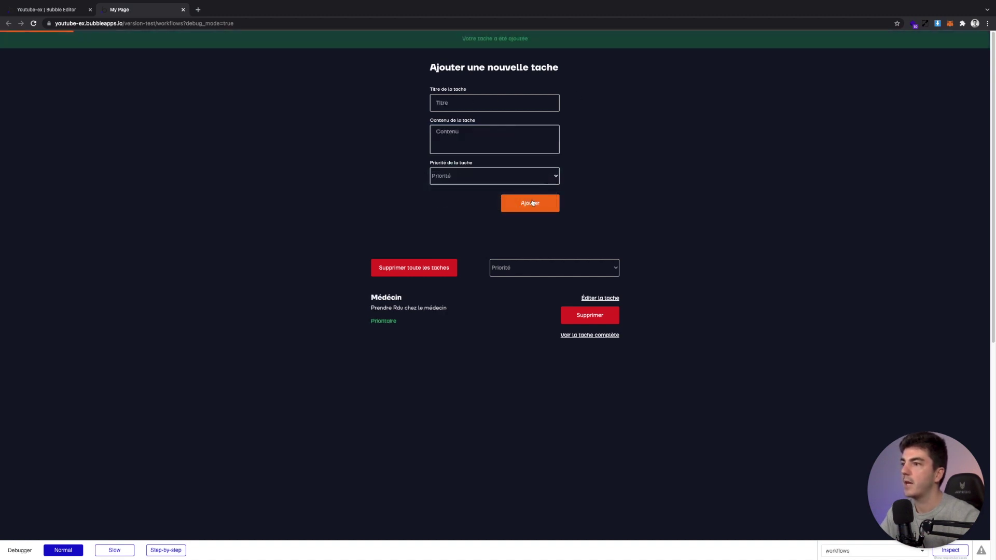
left_click(589, 336)
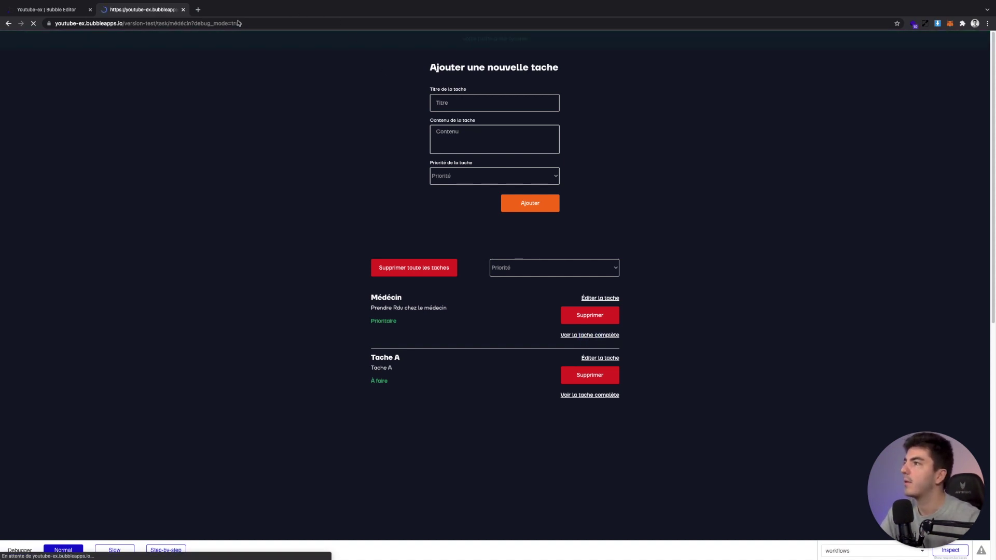
Verify the Médecin page's address ends in /task/médecin, then return to the editor's workflows
left_click(179, 25)
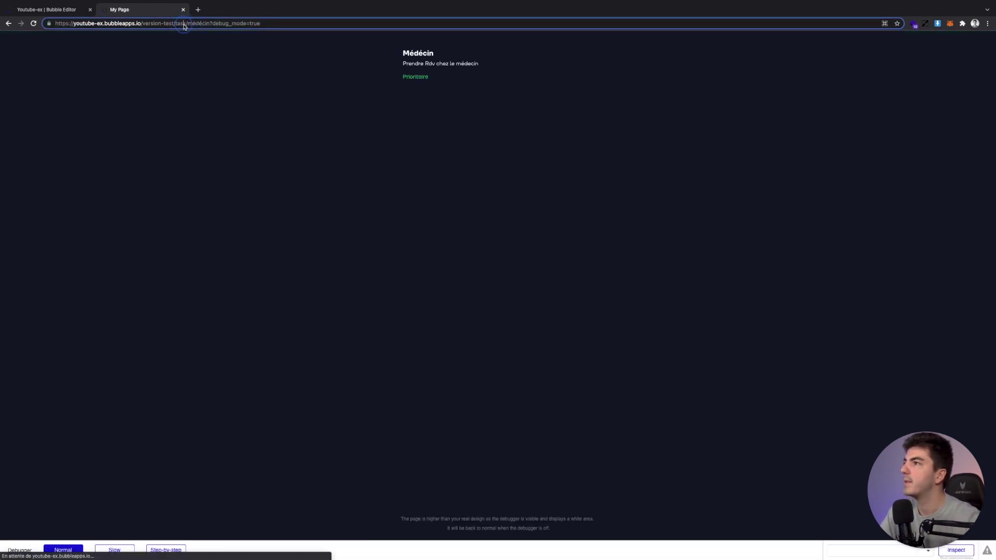
double_click(198, 24)
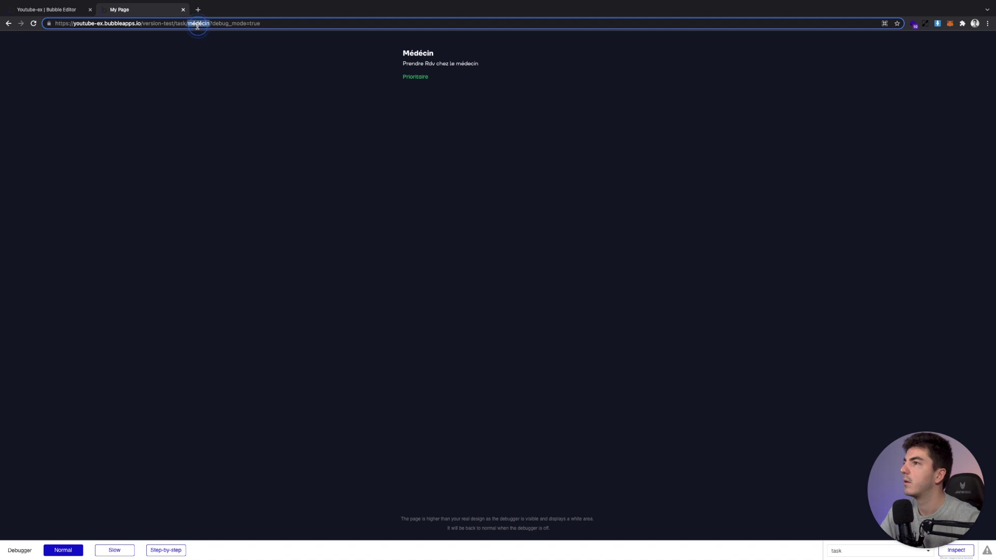
left_click(228, 80)
double_click(407, 52)
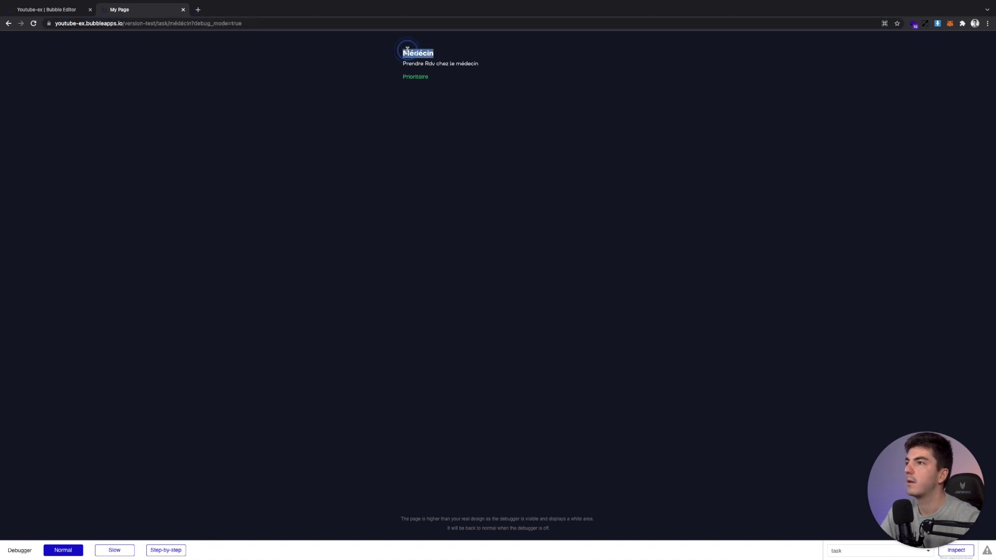
double_click(184, 24)
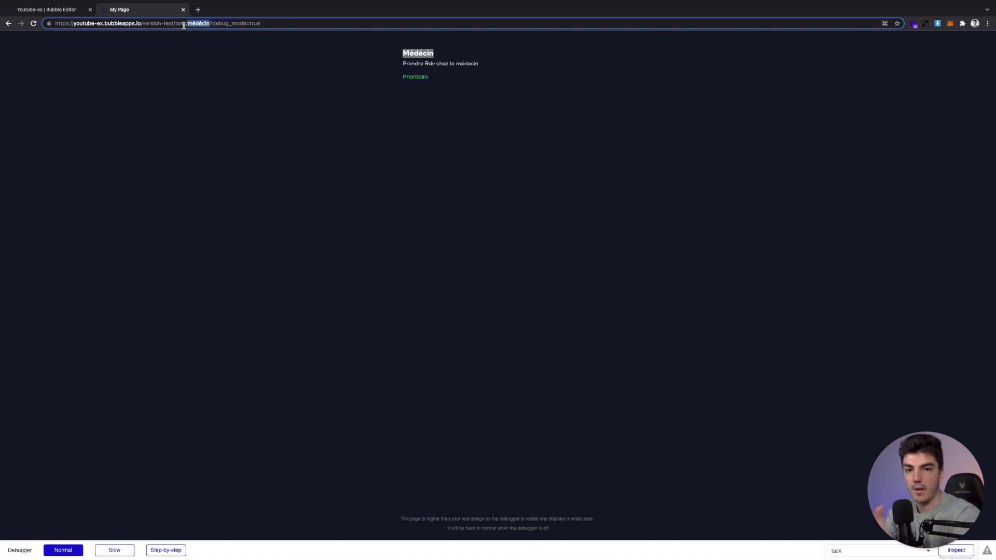
left_click(66, 11)
left_click(12, 81)
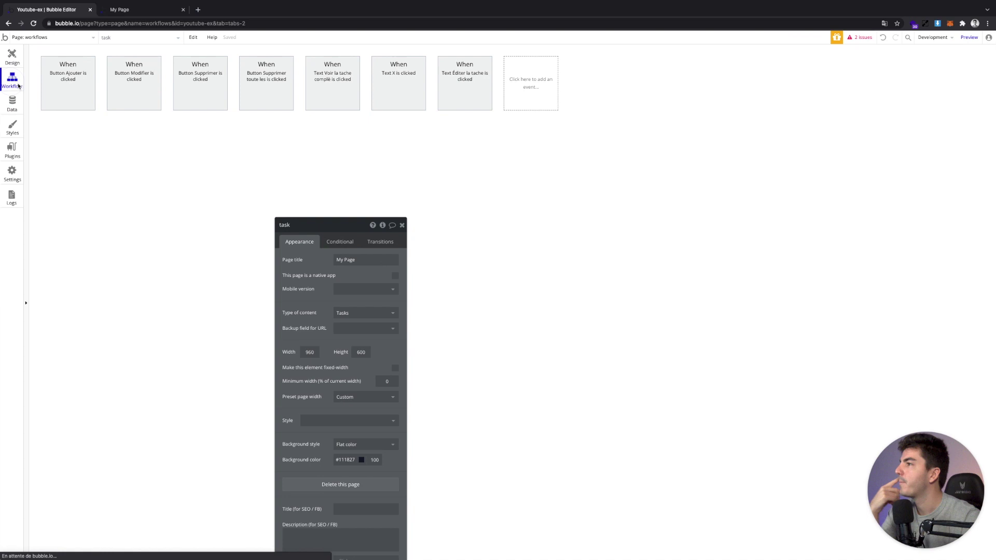
Browse the Data (Things) actions for the 'Éditer la tache is clicked' workflow, then return to Design
left_click(477, 94)
left_click(223, 134)
mouse_move(228, 190)
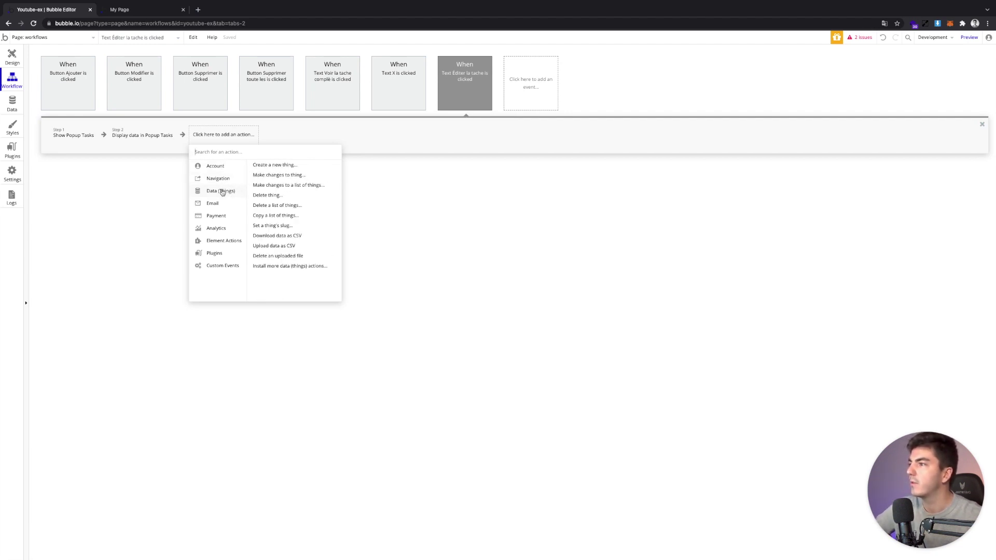
mouse_move(218, 244)
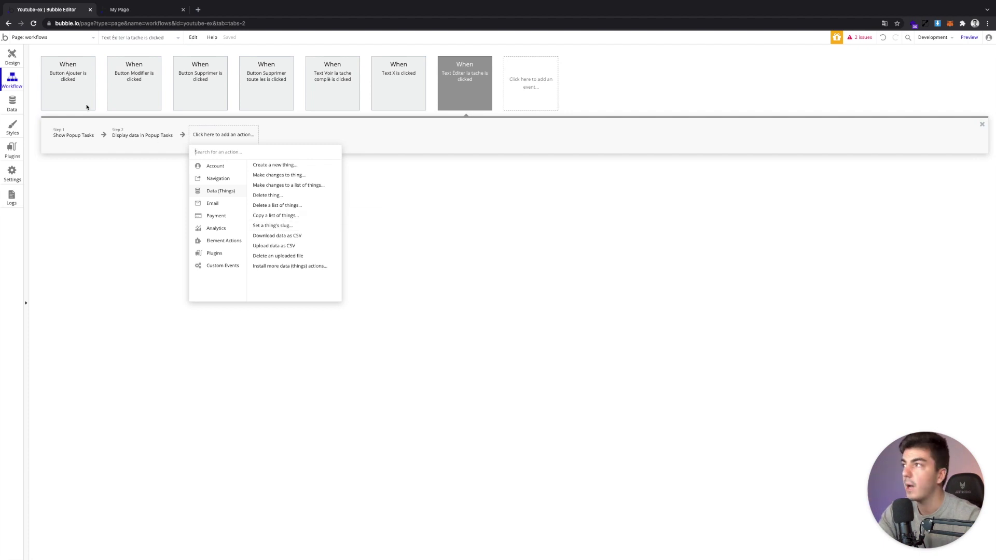
left_click(12, 57)
left_click(146, 10)
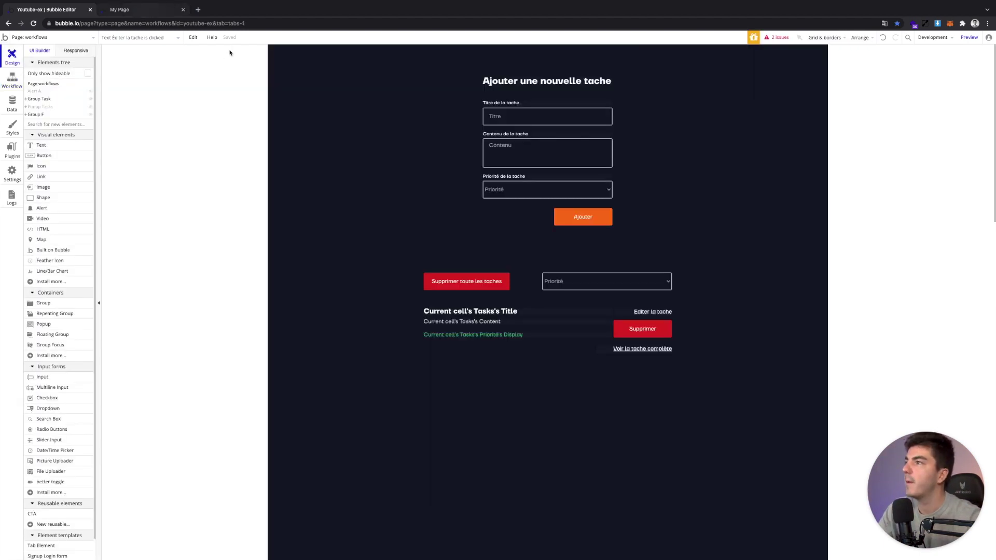
Reload the preview's task page as /task/ with the médecin slug removed from the address
left_click(263, 22)
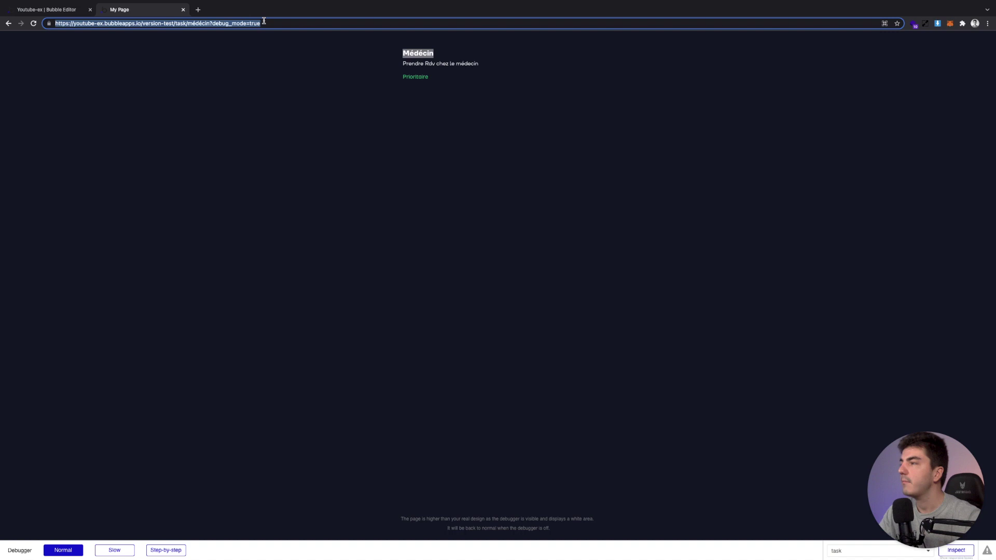
left_click(275, 92)
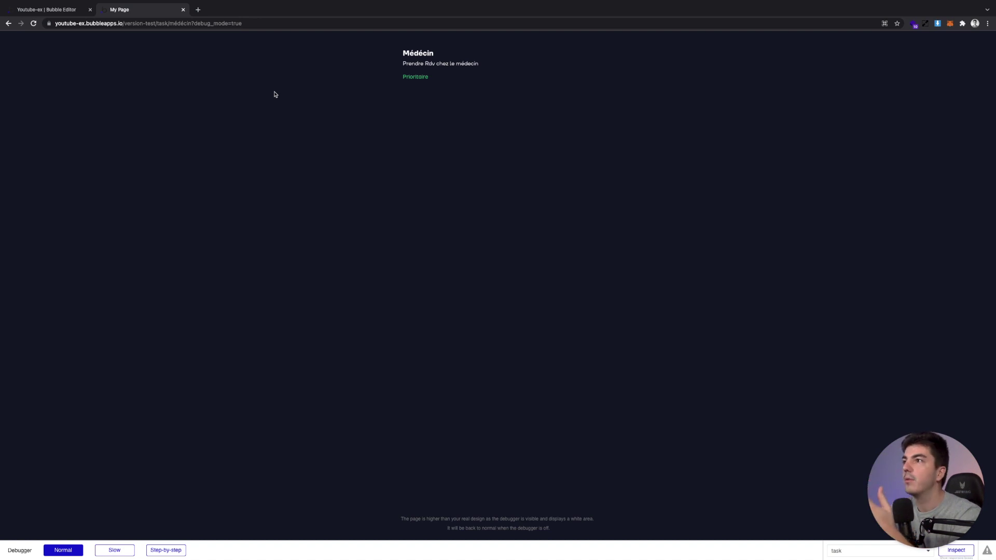
double_click(174, 23)
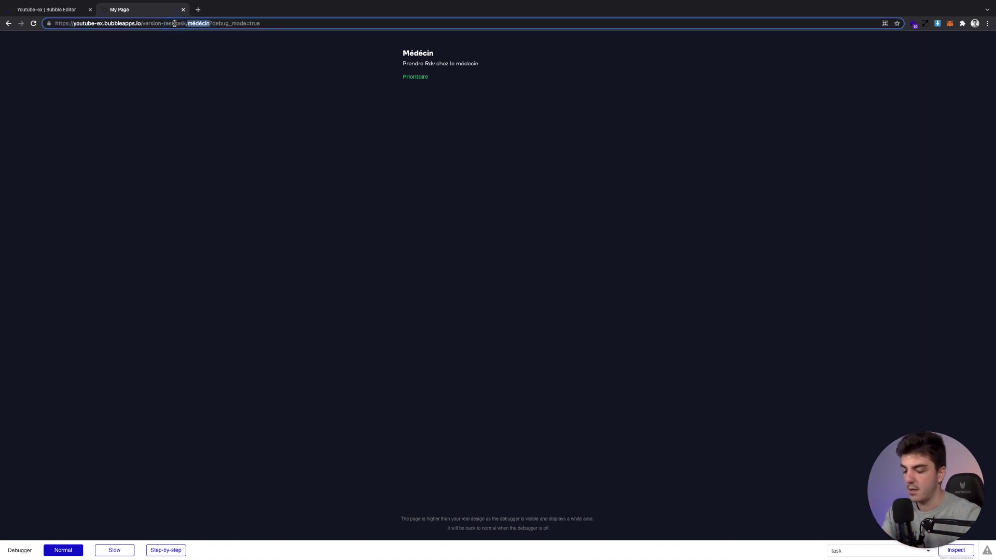
key("BackSpace")
key("Return")
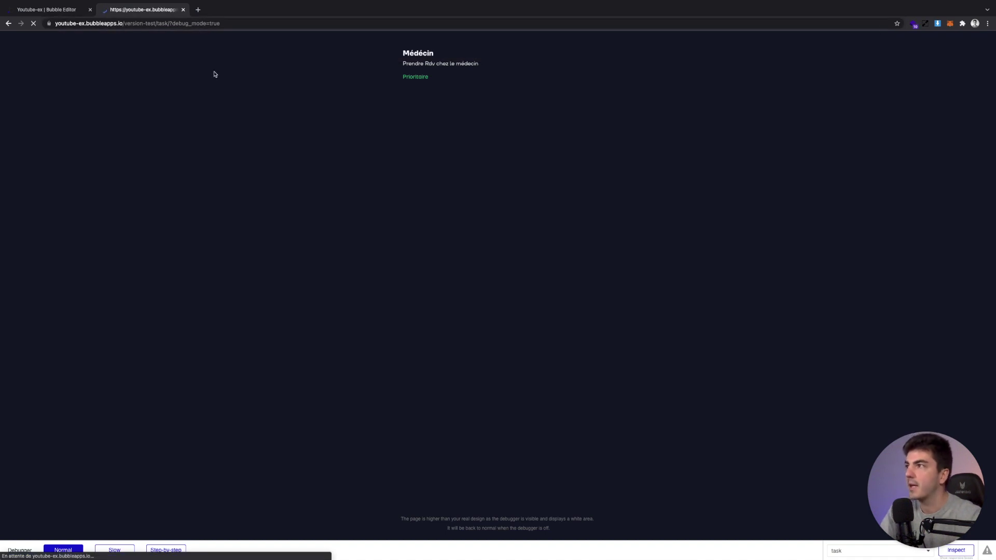
left_click(170, 24)
left_click(35, 13)
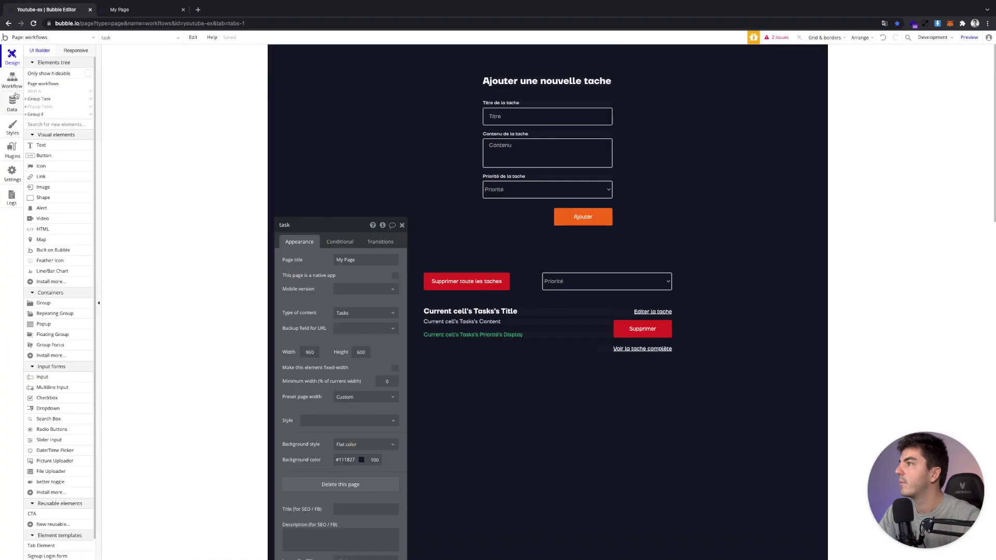
Refresh App data and save the slug tache-a on the Tache A record
left_click(13, 103)
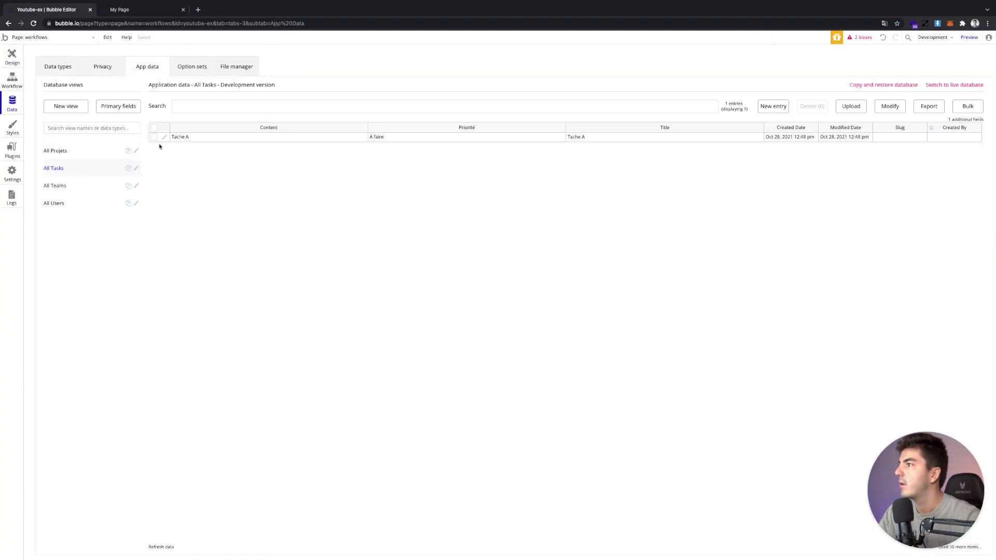
left_click(162, 546)
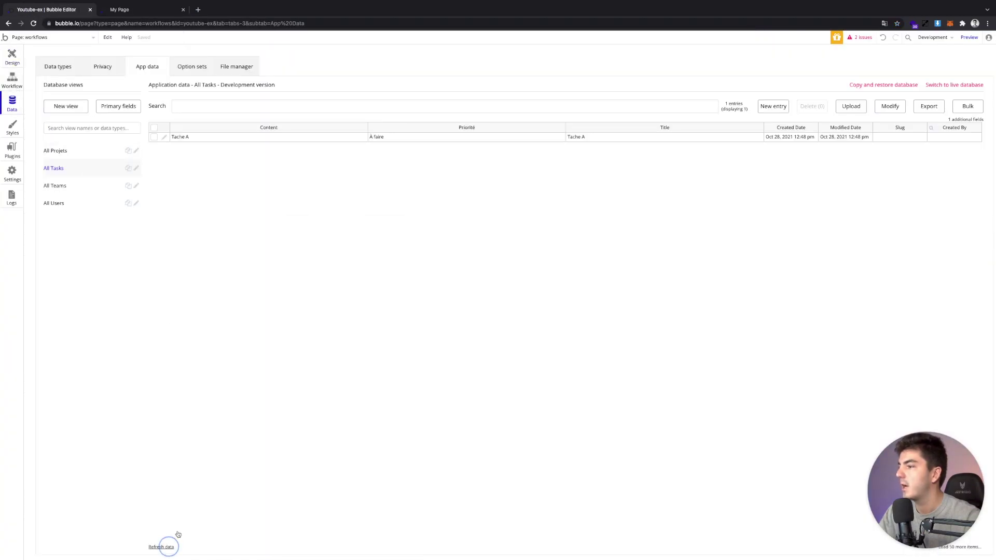
left_click(164, 147)
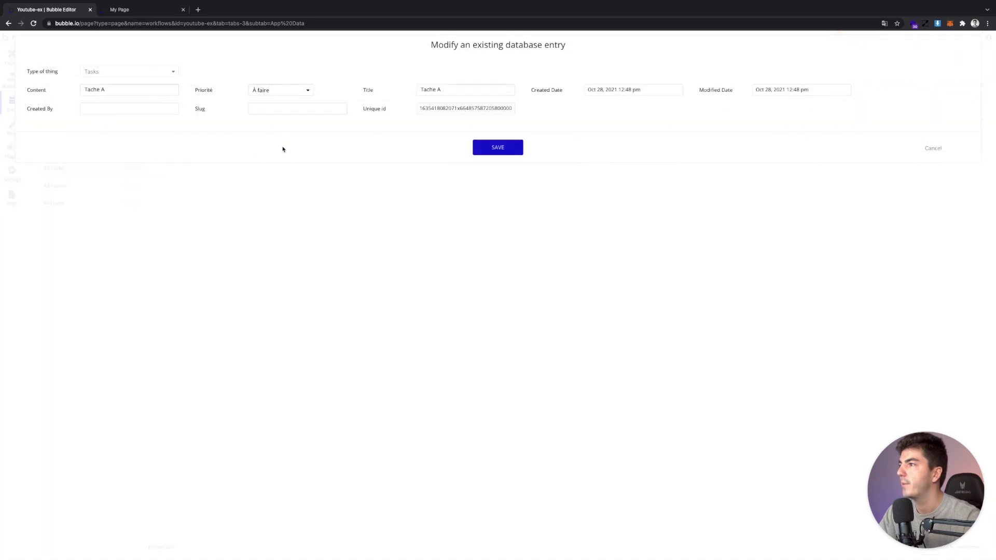
left_click(281, 112)
type("tache-a")
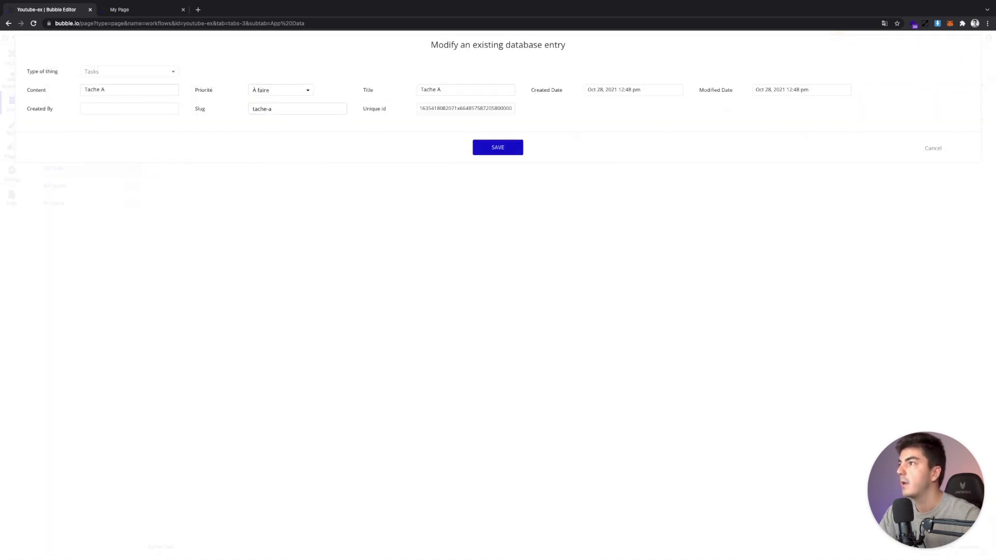
left_click(520, 148)
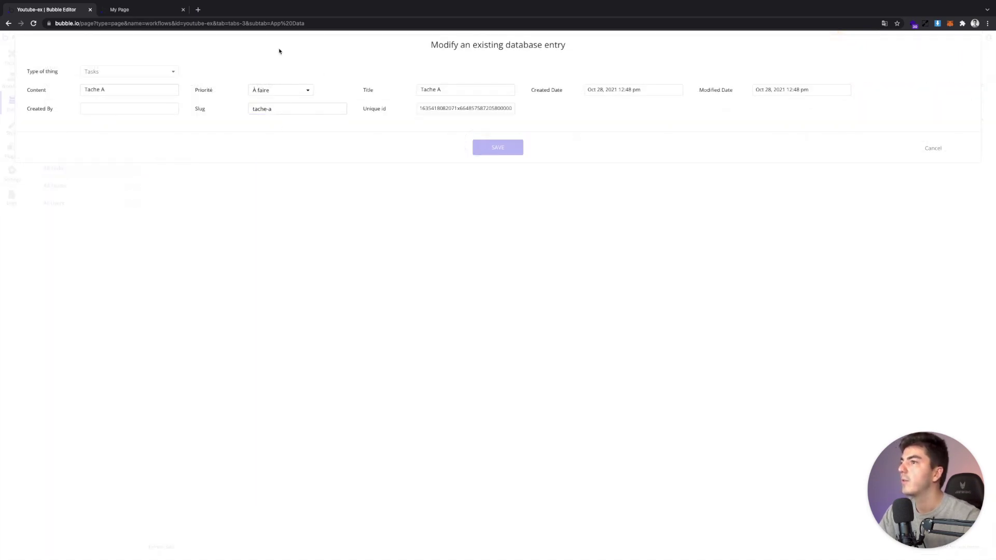
left_click(182, 15)
left_click(171, 23)
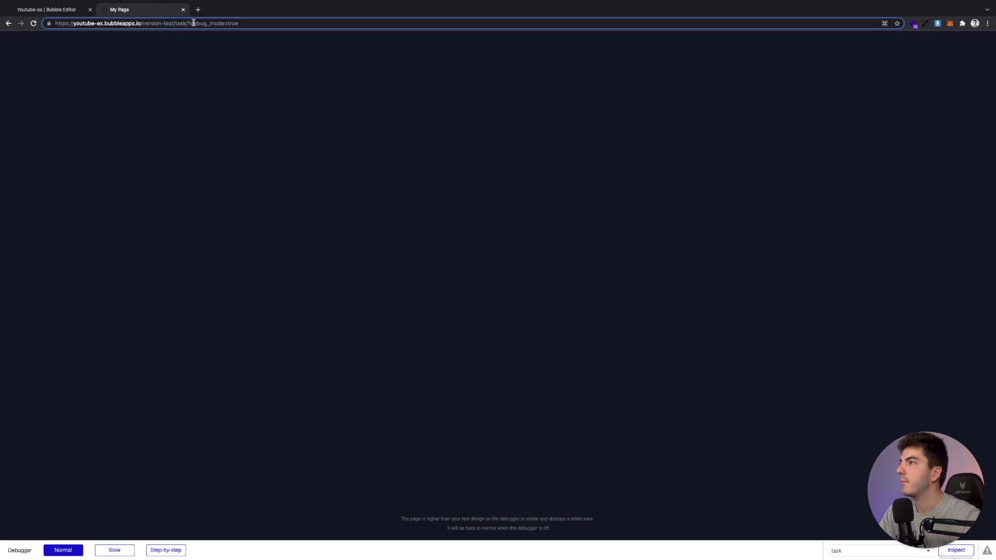
Load /task/tache-a in the preview, then the Médecin task at /task/médécin
type("tache-a")
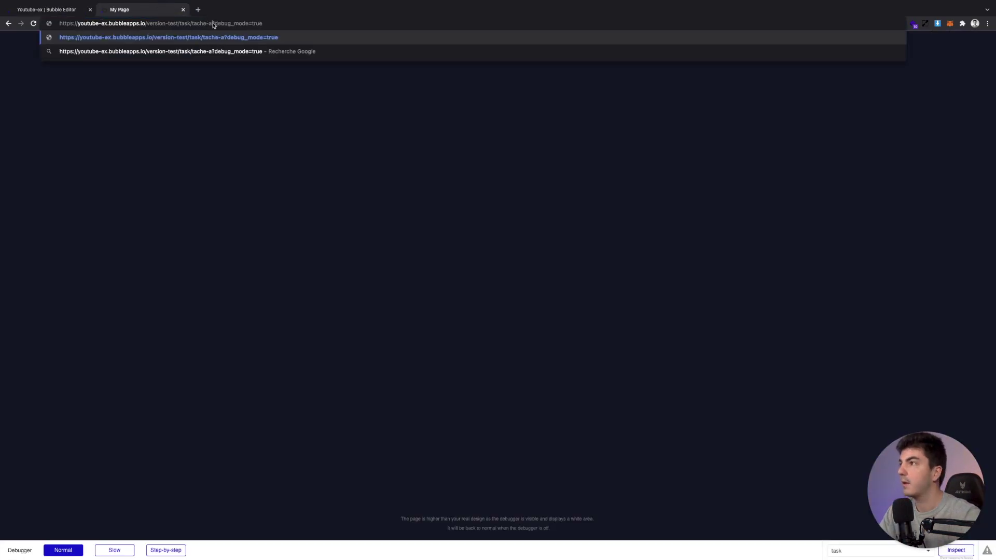
key("Return")
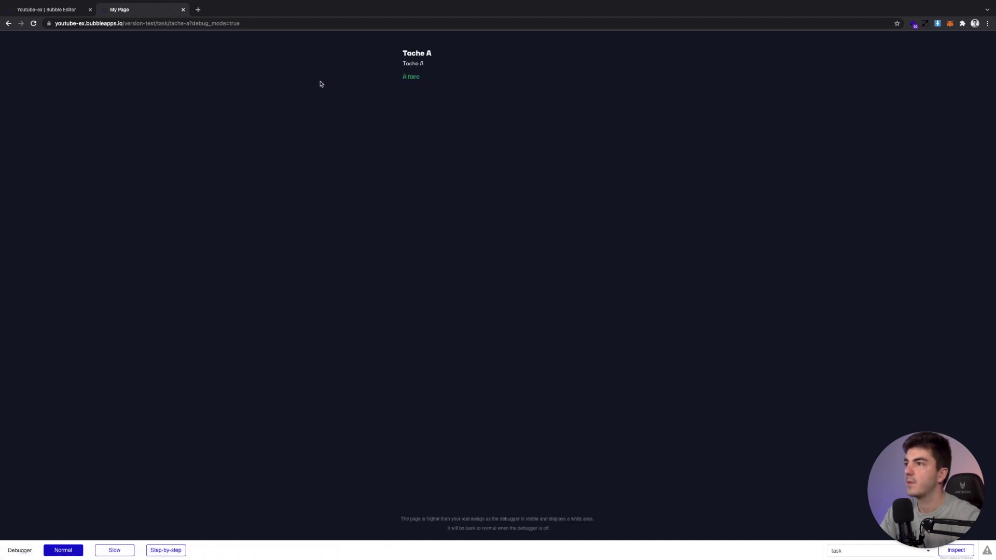
double_click(175, 24)
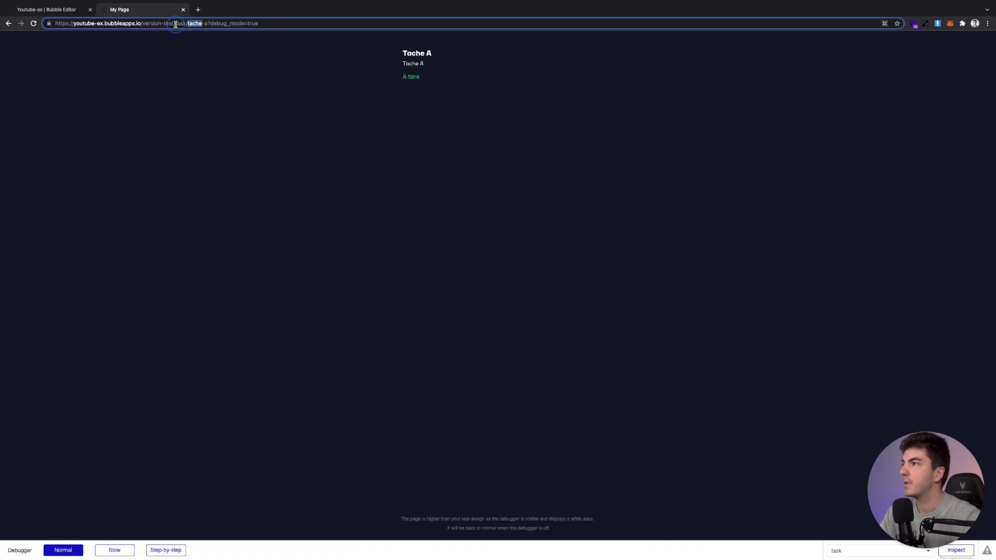
type("mé")
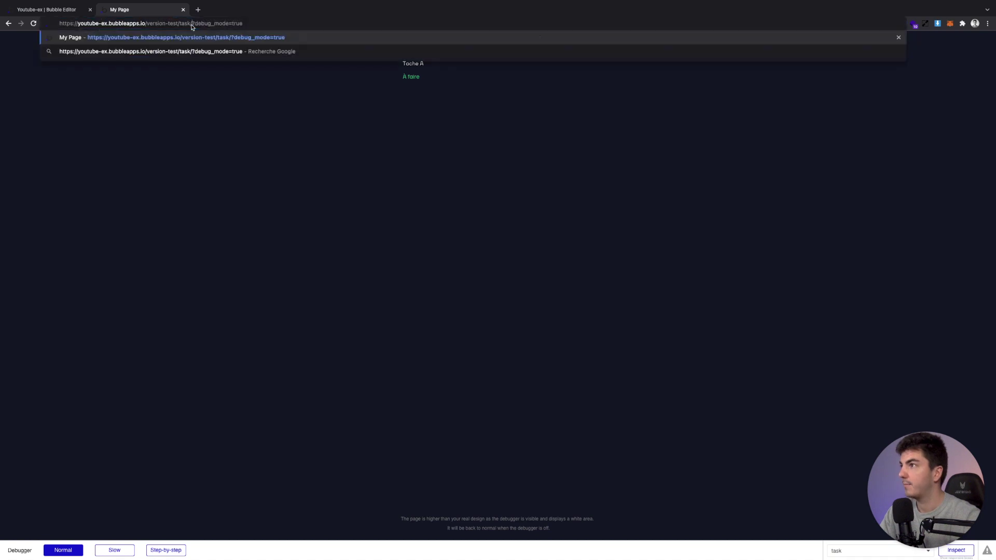
type("décin")
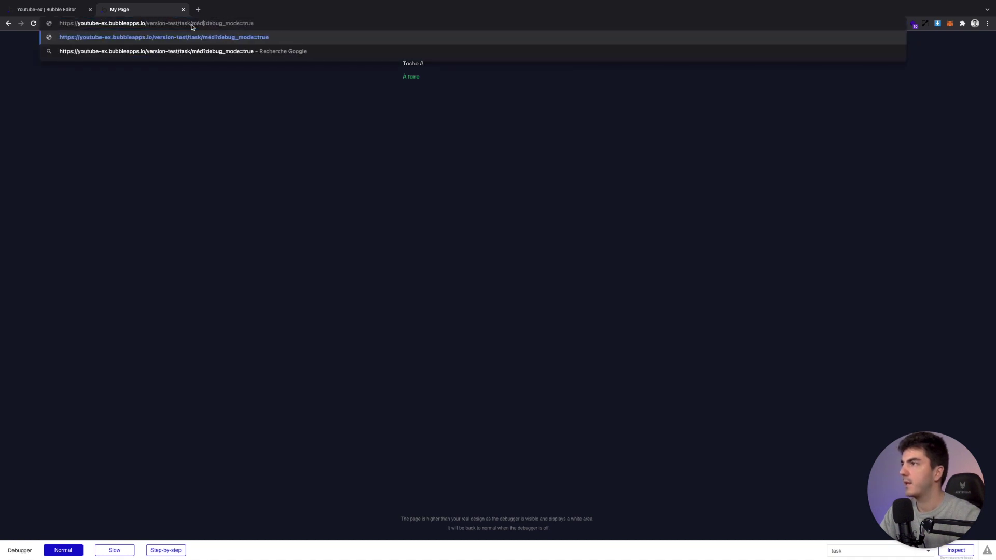
key("Return")
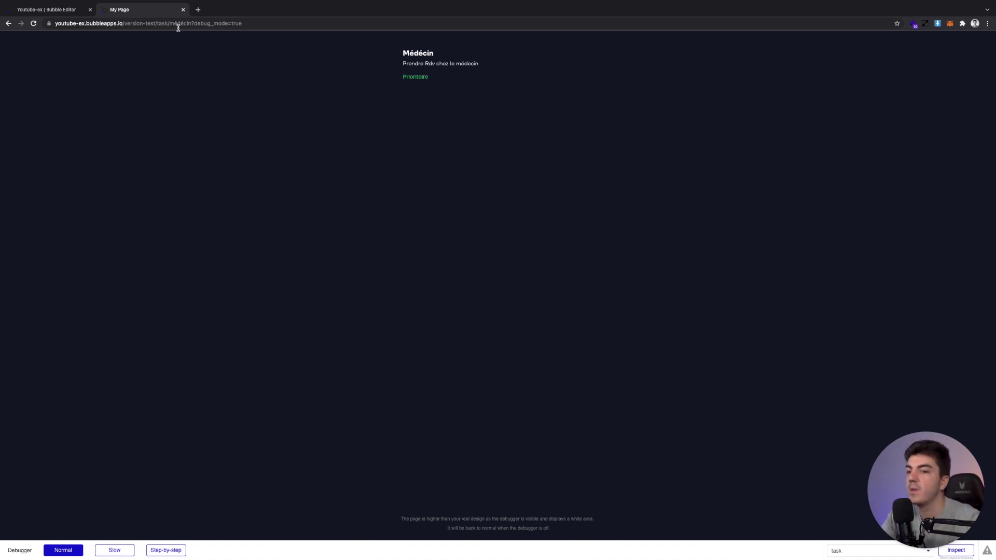
Dismiss the entry-modified confirmation for good, open the task page's properties in Design, and return to the Médecin page
left_click(62, 10)
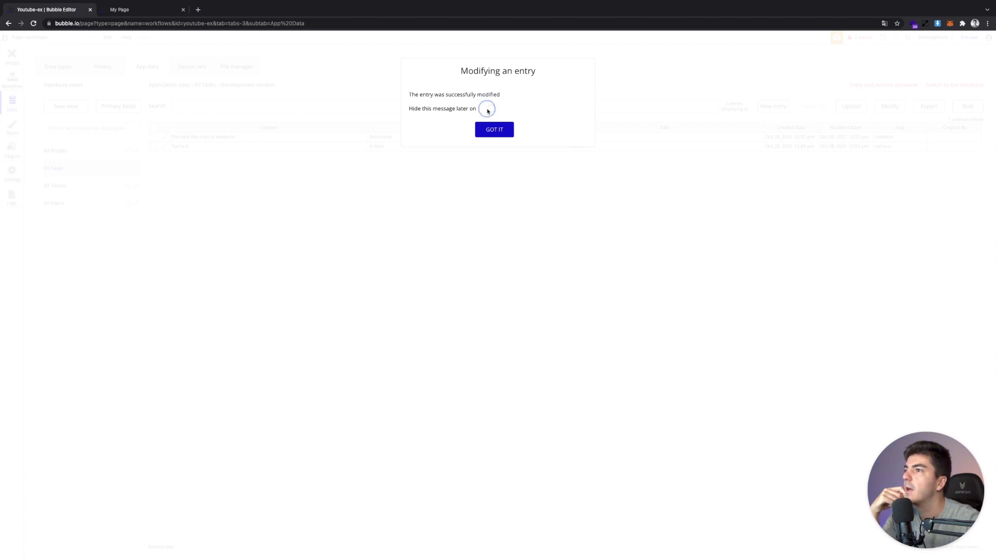
left_click(491, 109)
left_click(489, 130)
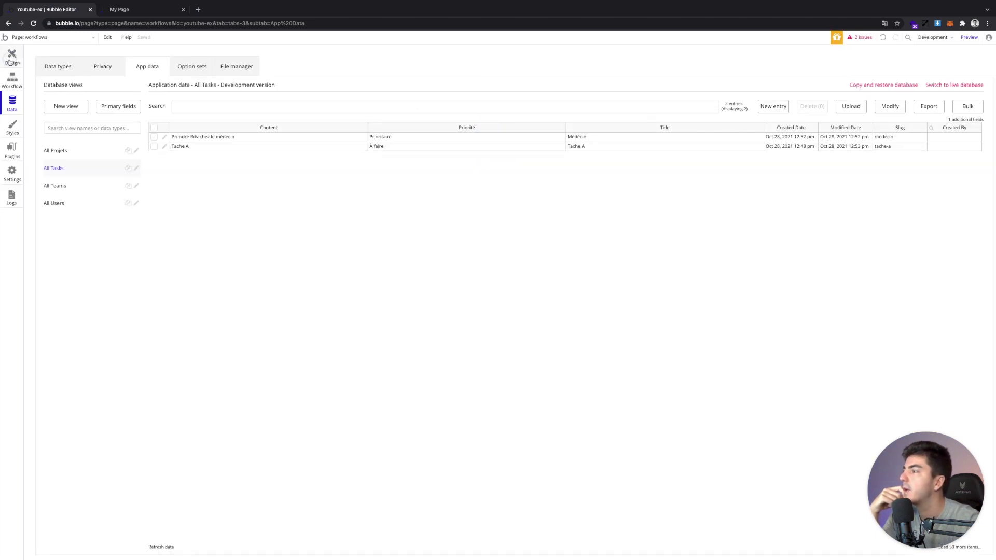
left_click(12, 57)
double_click(599, 347)
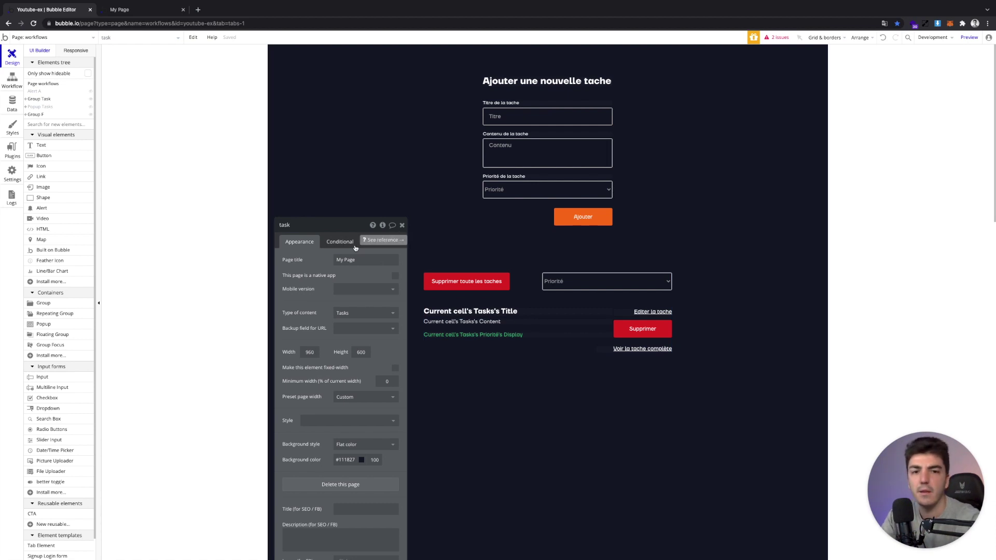
left_click(145, 11)
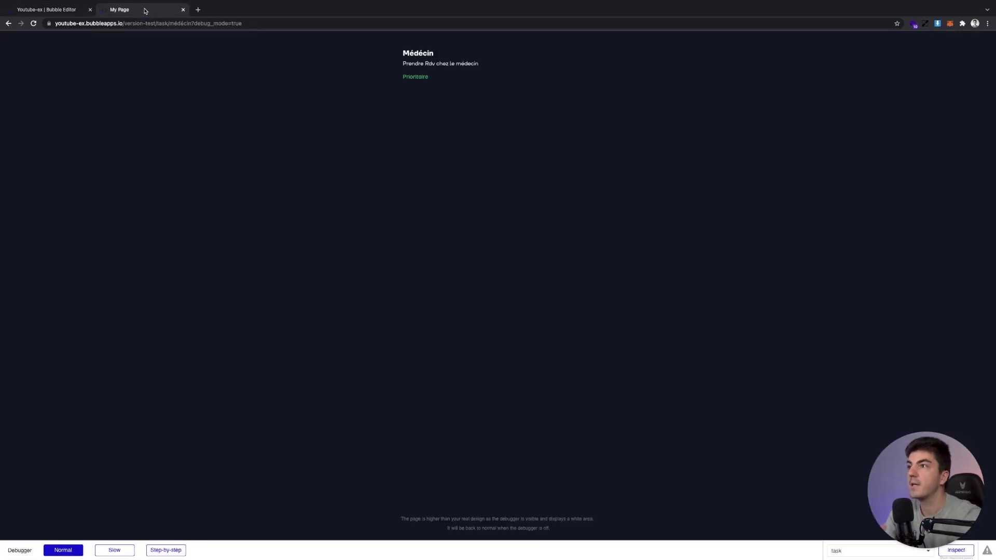